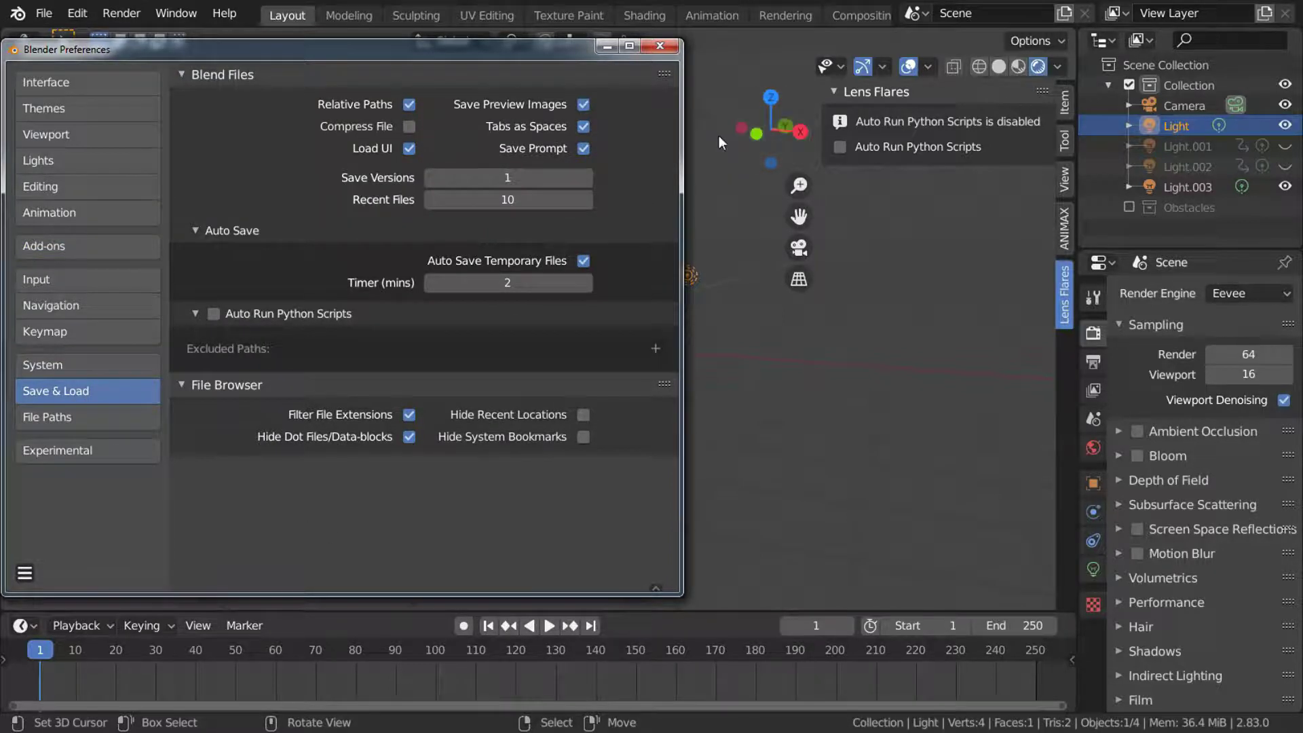
Close the Preferences and enable Auto Run Python Scripts for the lens flares add-on
{"action": "left_click", "coordinate": [659, 46]}
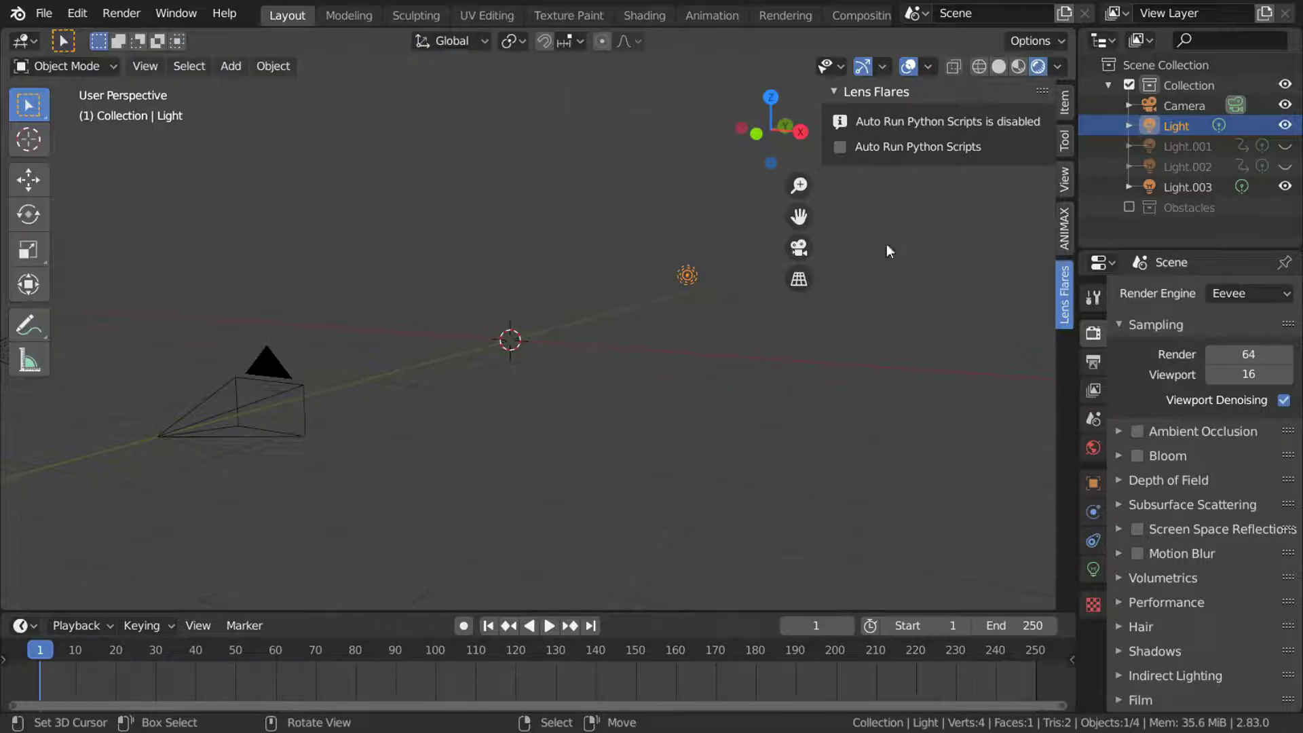
{"action": "left_click", "coordinate": [845, 146]}
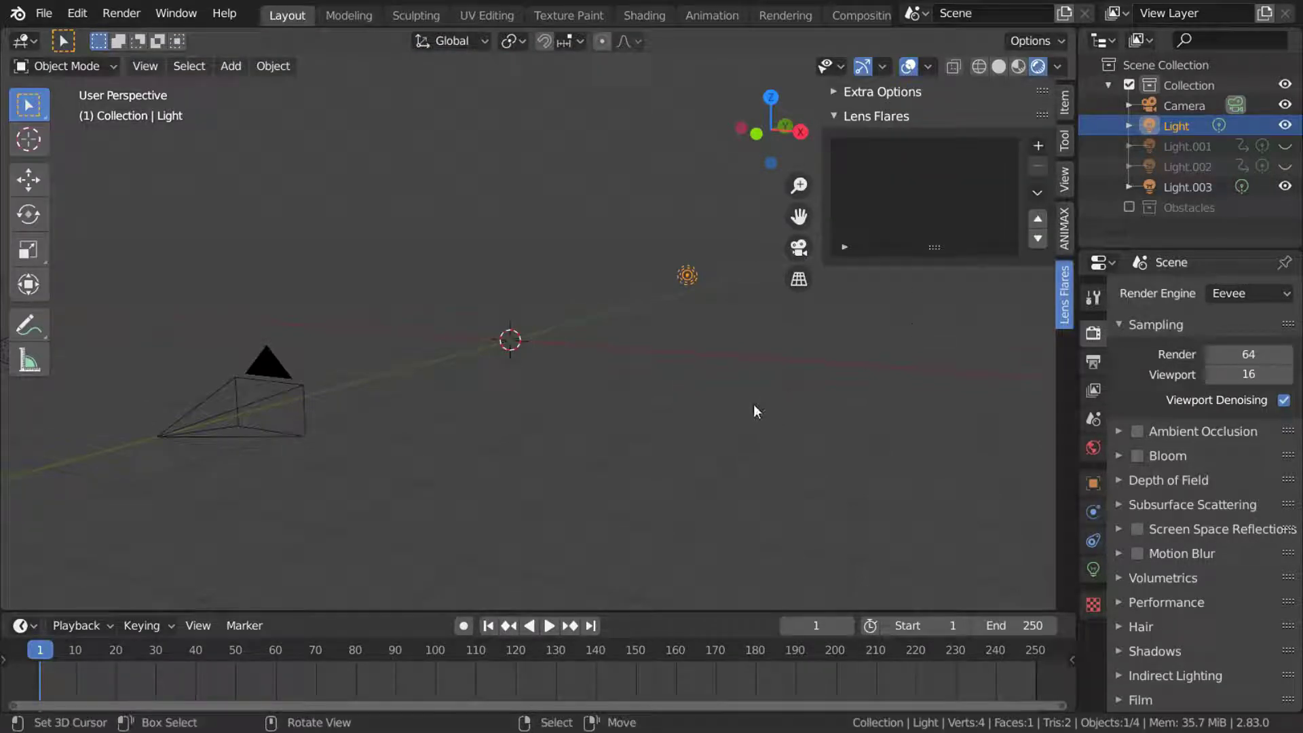
Add a new empty lens flare to the Light object, check its collection in the outliner and remove it again
{"action": "left_click", "coordinate": [264, 367]}
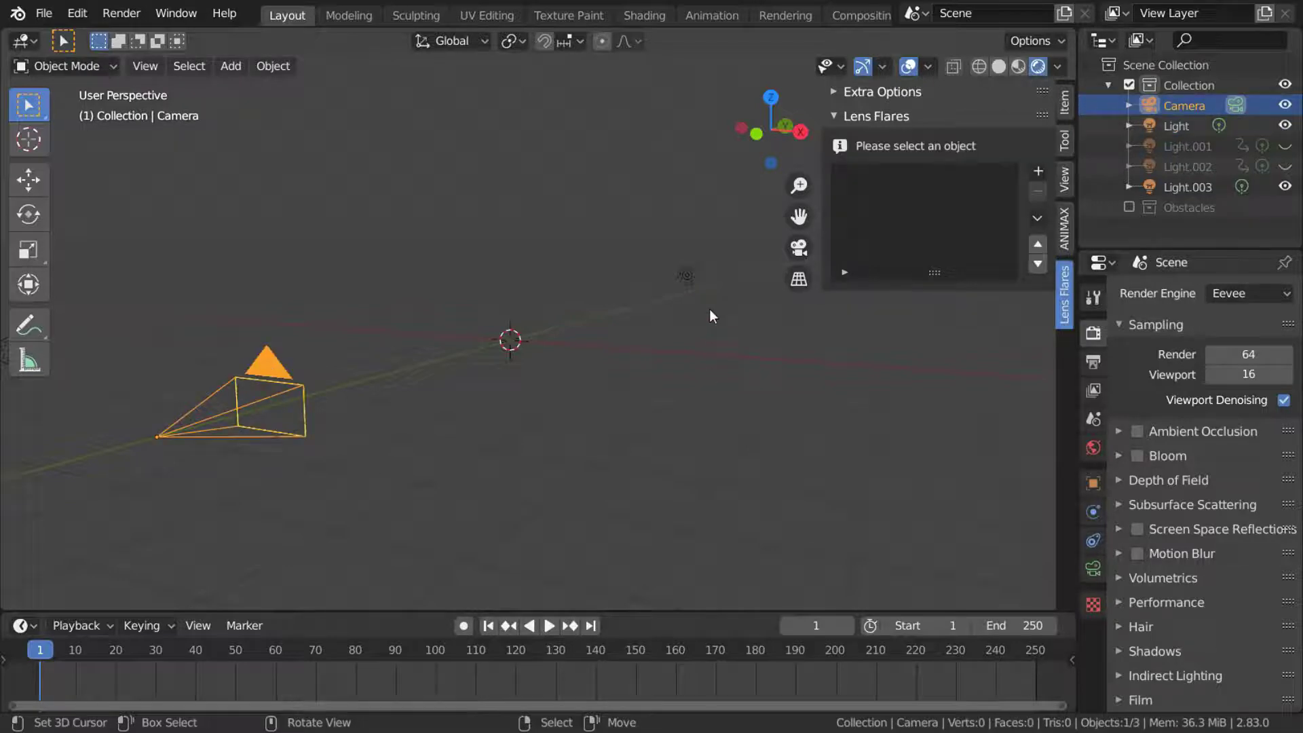
{"action": "left_click", "coordinate": [690, 274]}
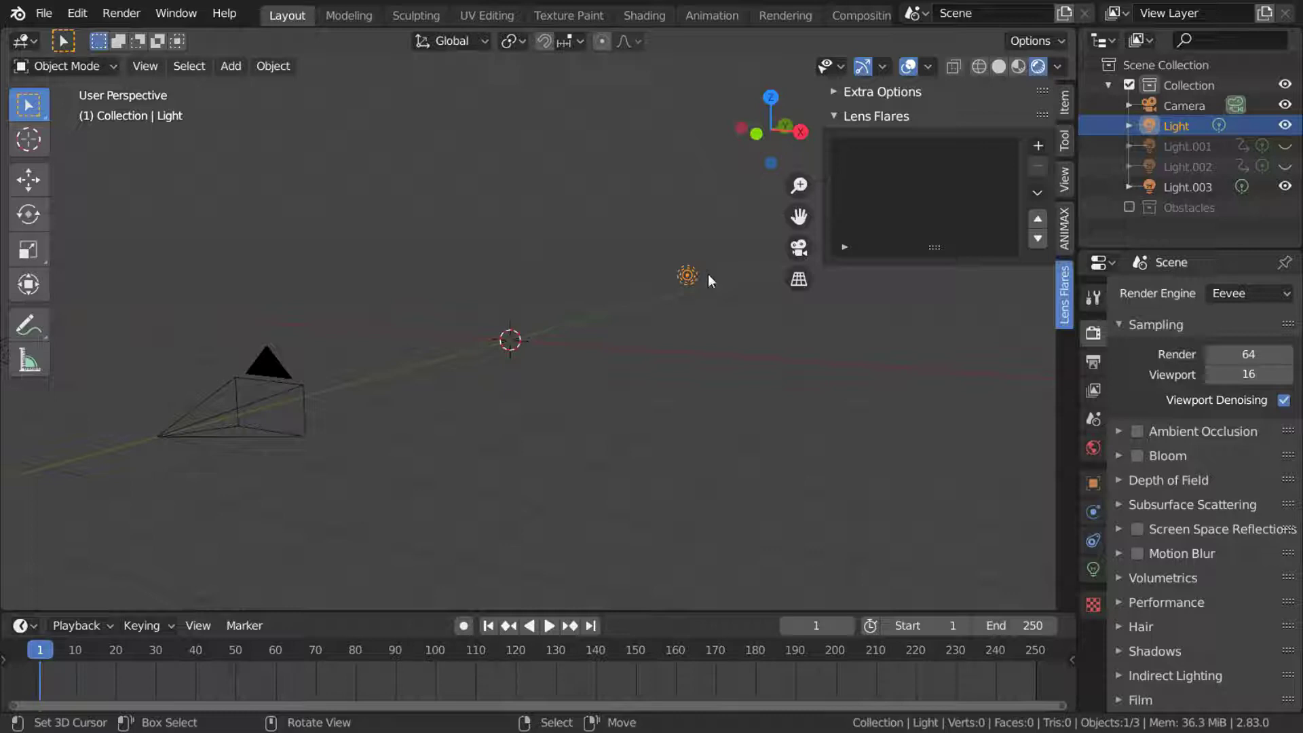
{"action": "left_click", "coordinate": [1039, 145]}
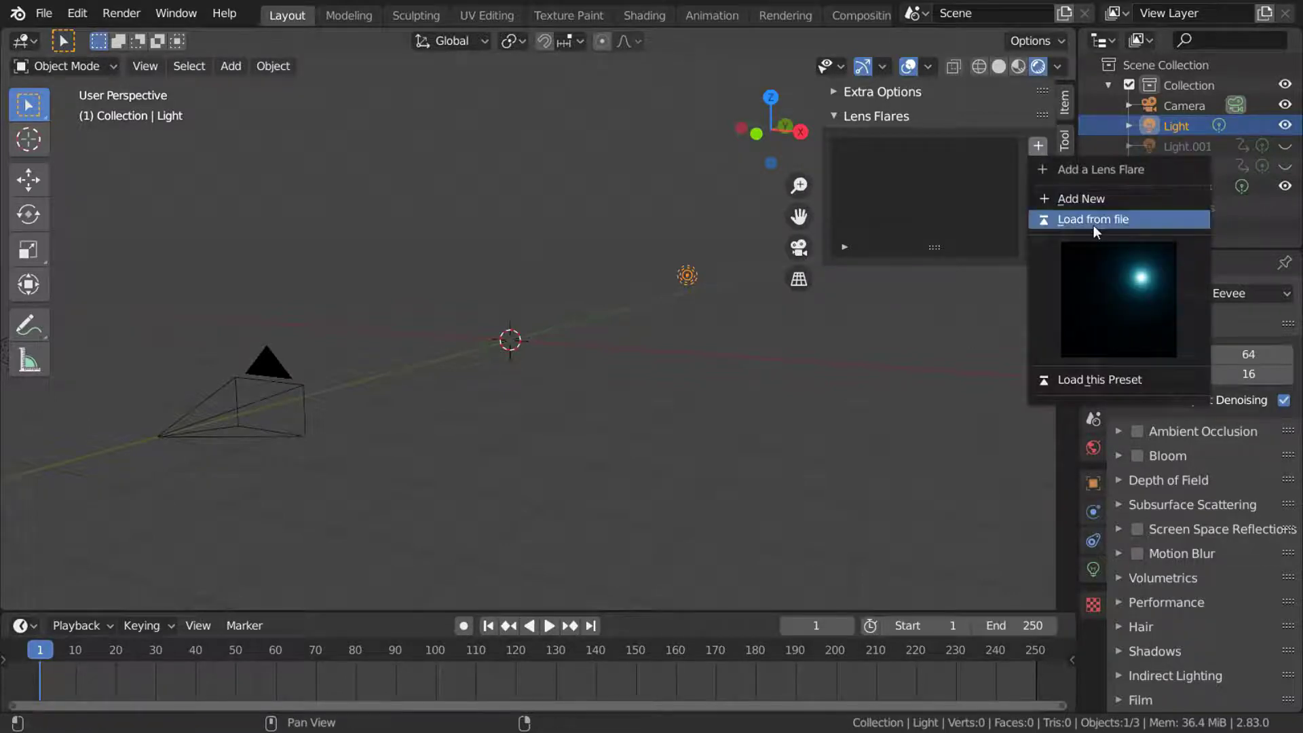
{"action": "left_click", "coordinate": [1086, 199]}
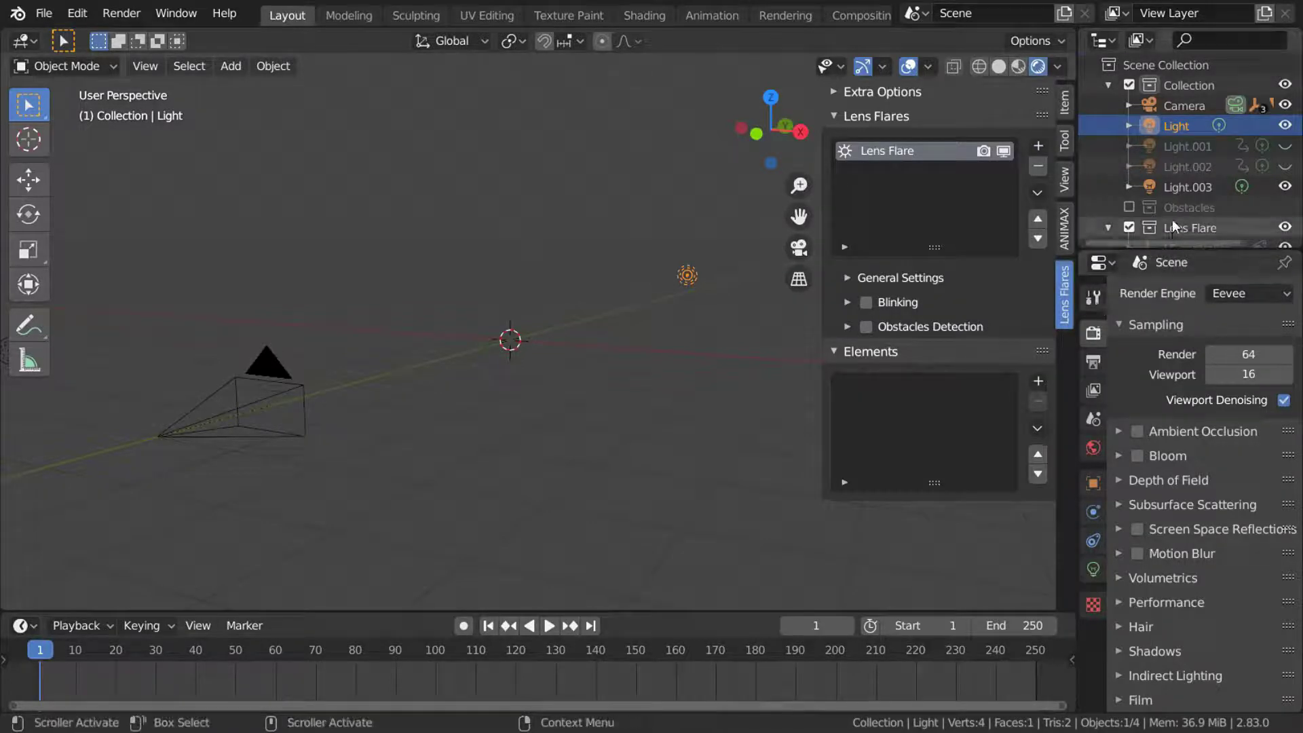
{"action": "scroll", "coordinate": [1172, 219], "scroll_direction": "down", "scroll_amount": 3}
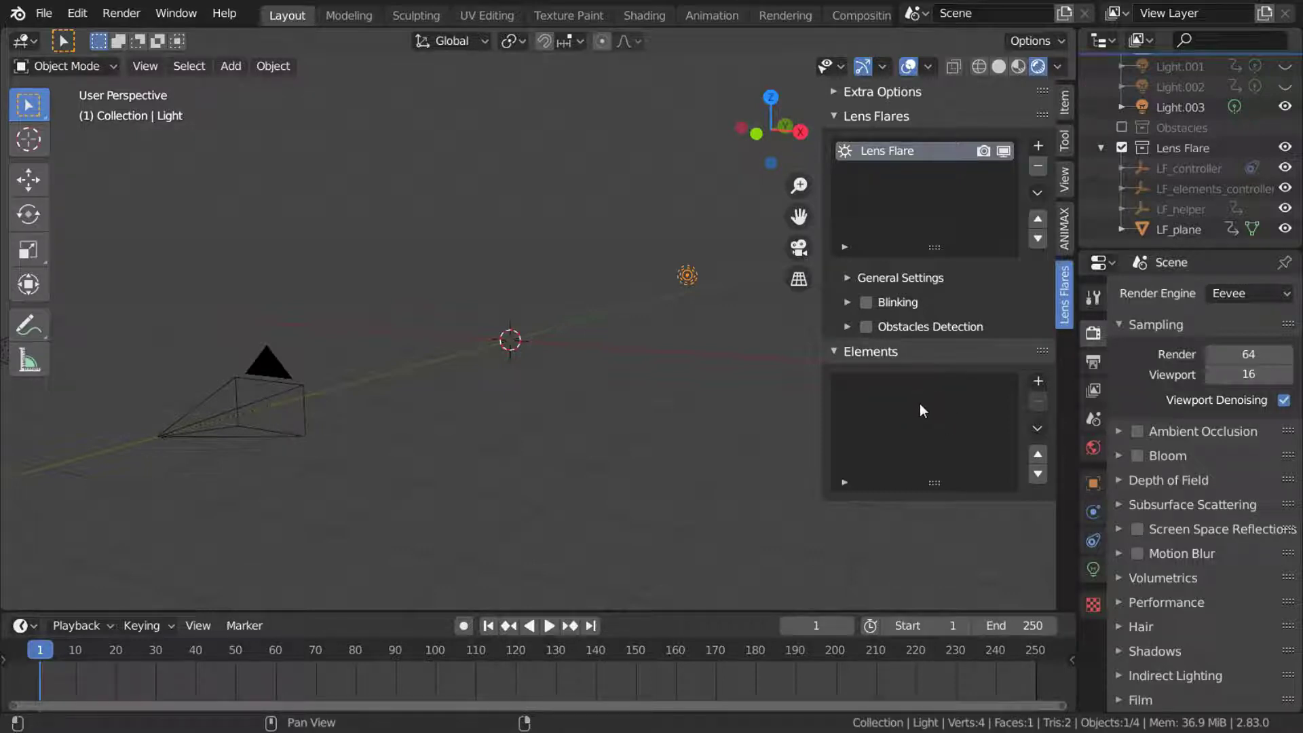
{"action": "left_click", "coordinate": [1038, 167]}
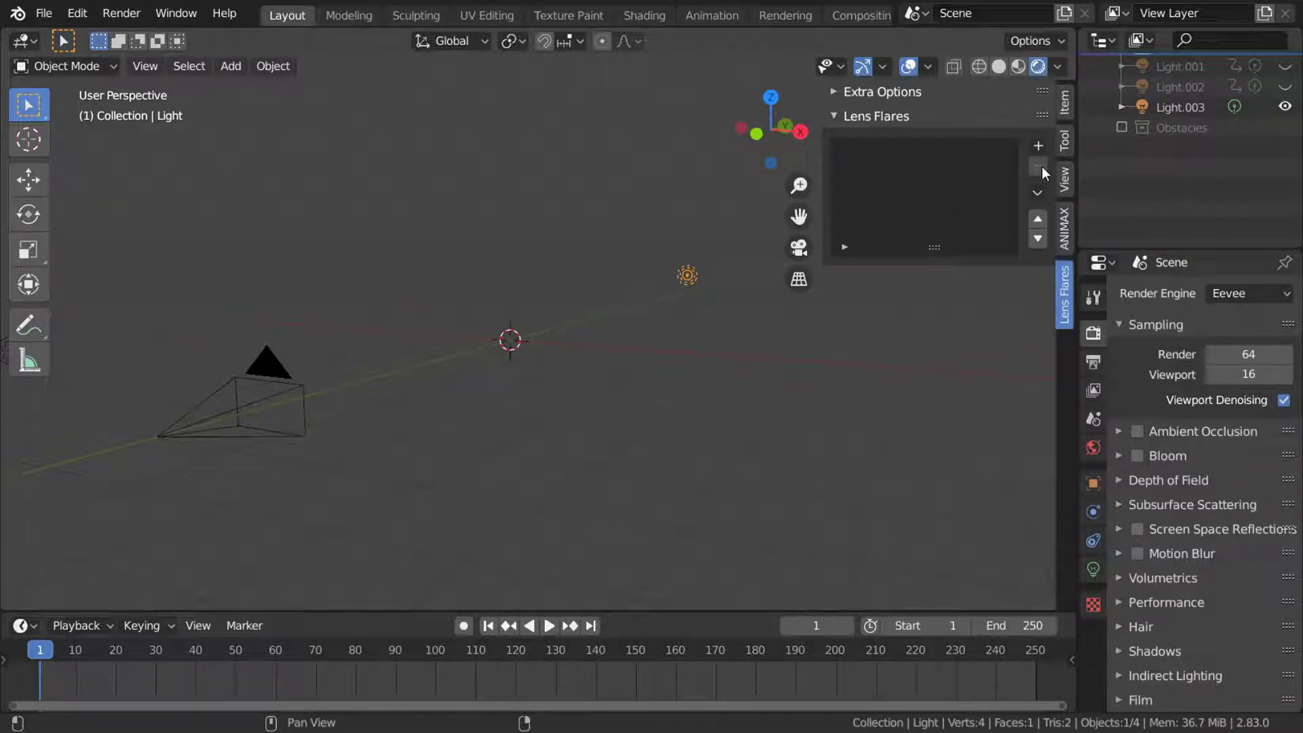
Open the lens flare preset files for the Light and enlarge the browser to full screen with its side regions hidden
{"action": "left_click", "coordinate": [1040, 147]}
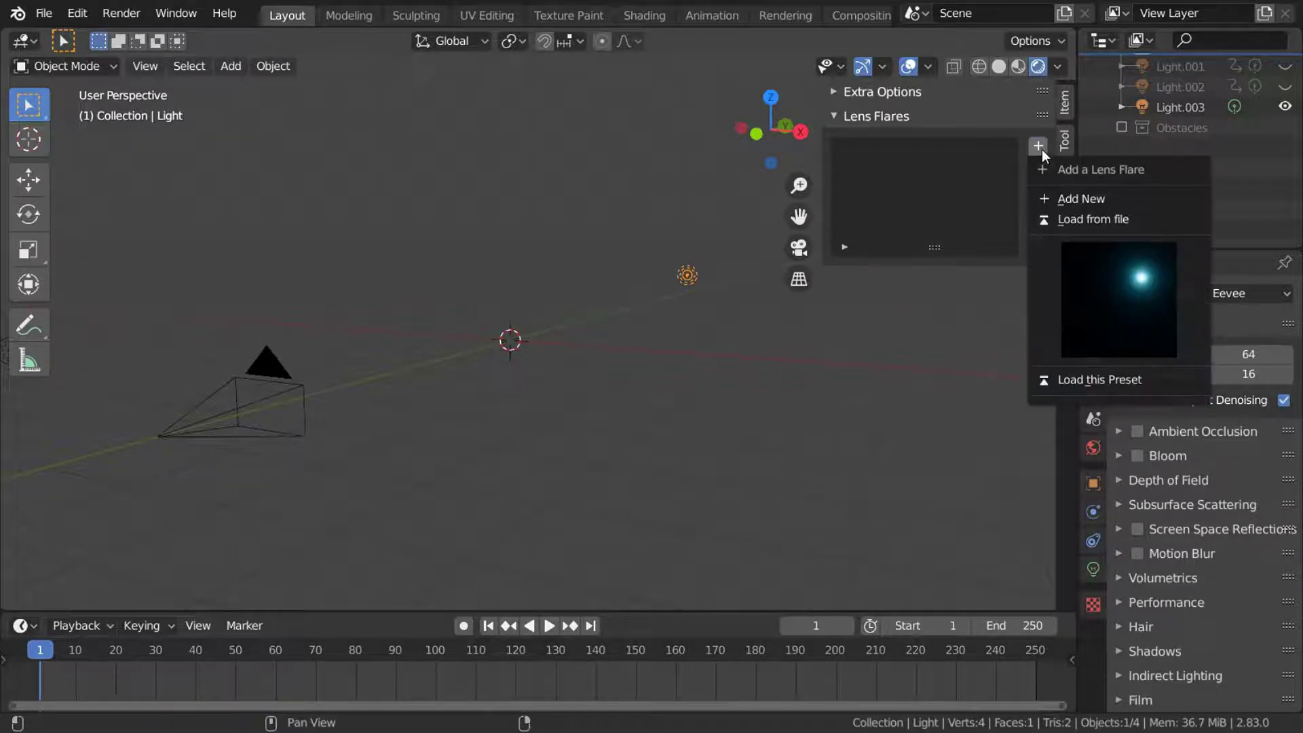
{"action": "left_click", "coordinate": [1069, 220]}
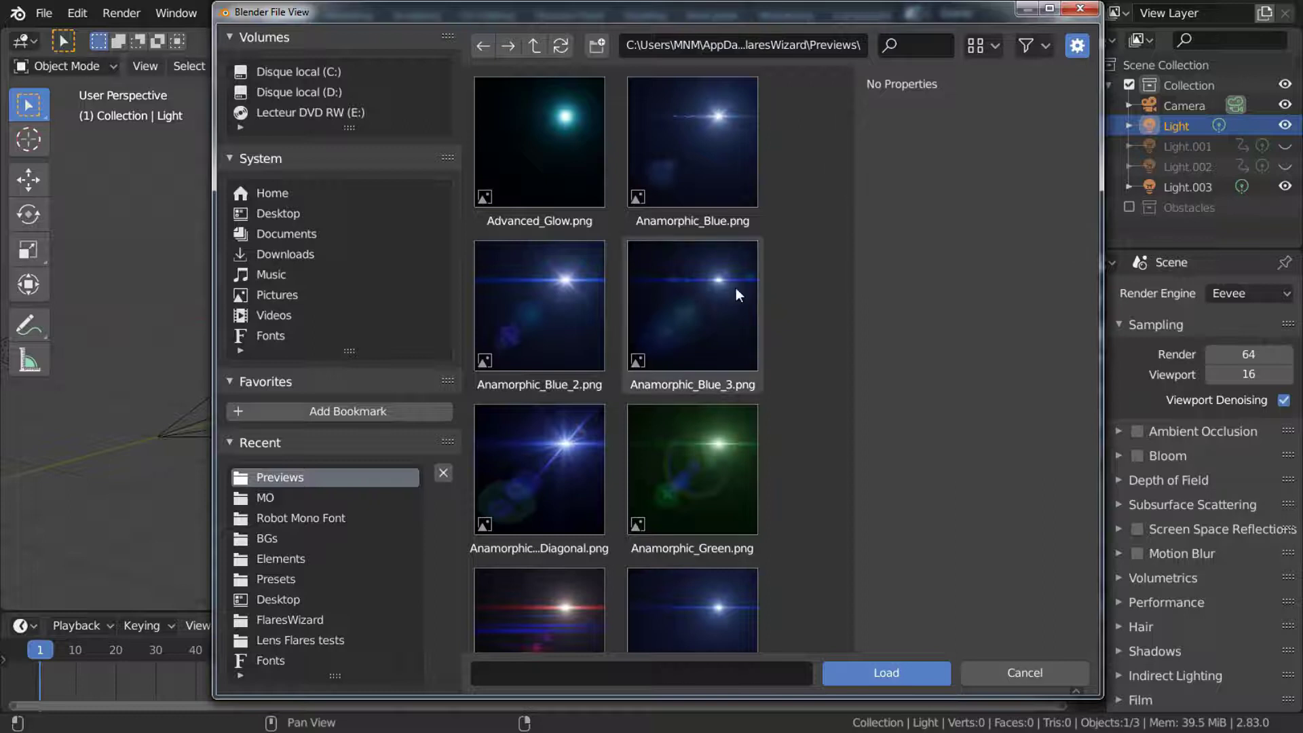
{"action": "left_click", "coordinate": [1049, 8]}
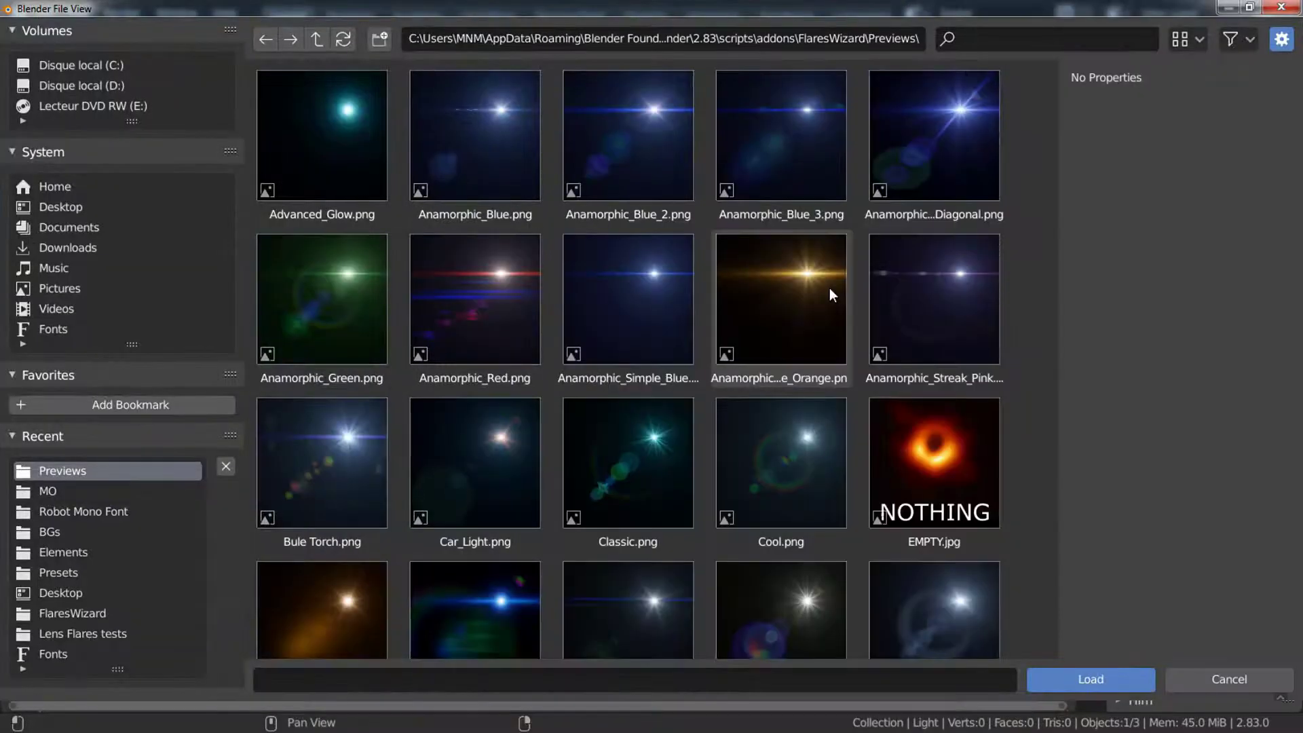
{"action": "key", "text": "n"}
{"action": "key", "text": "t"}
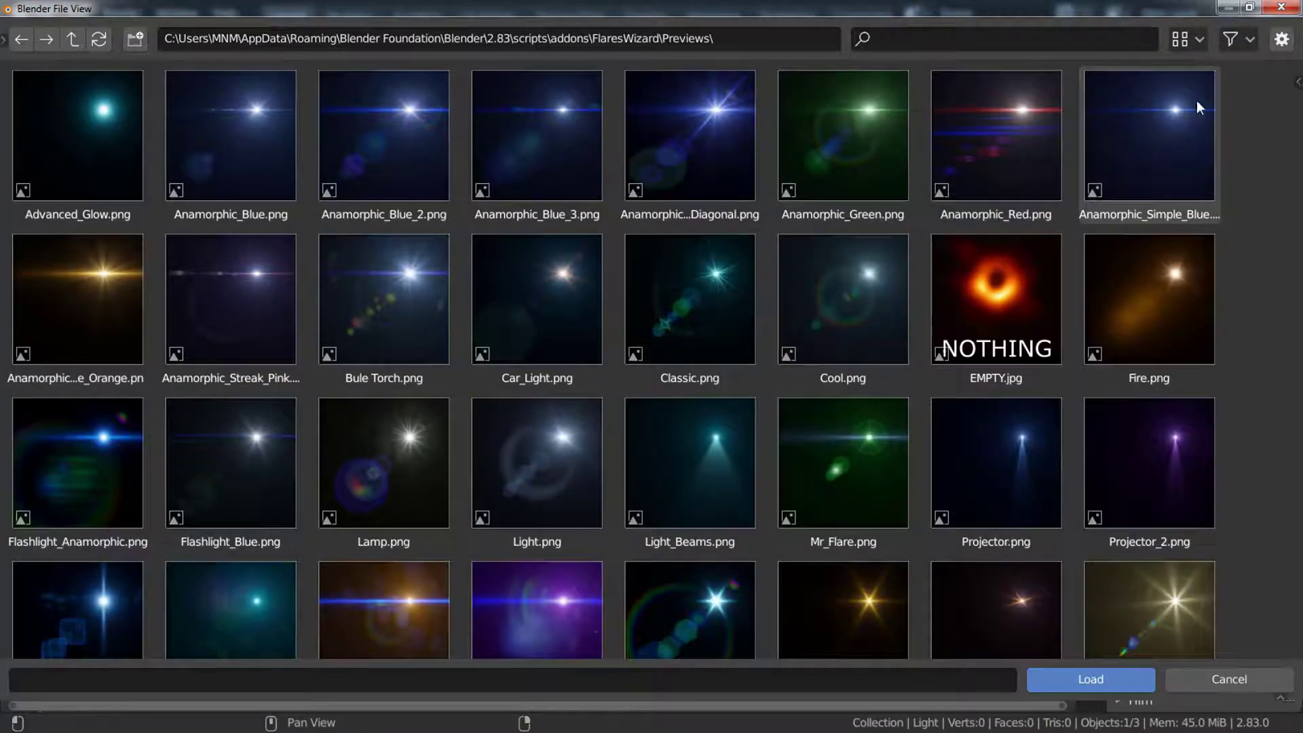
Try the Large thumbnail size for the preset previews and return it to Regular
{"action": "left_click", "coordinate": [1188, 40]}
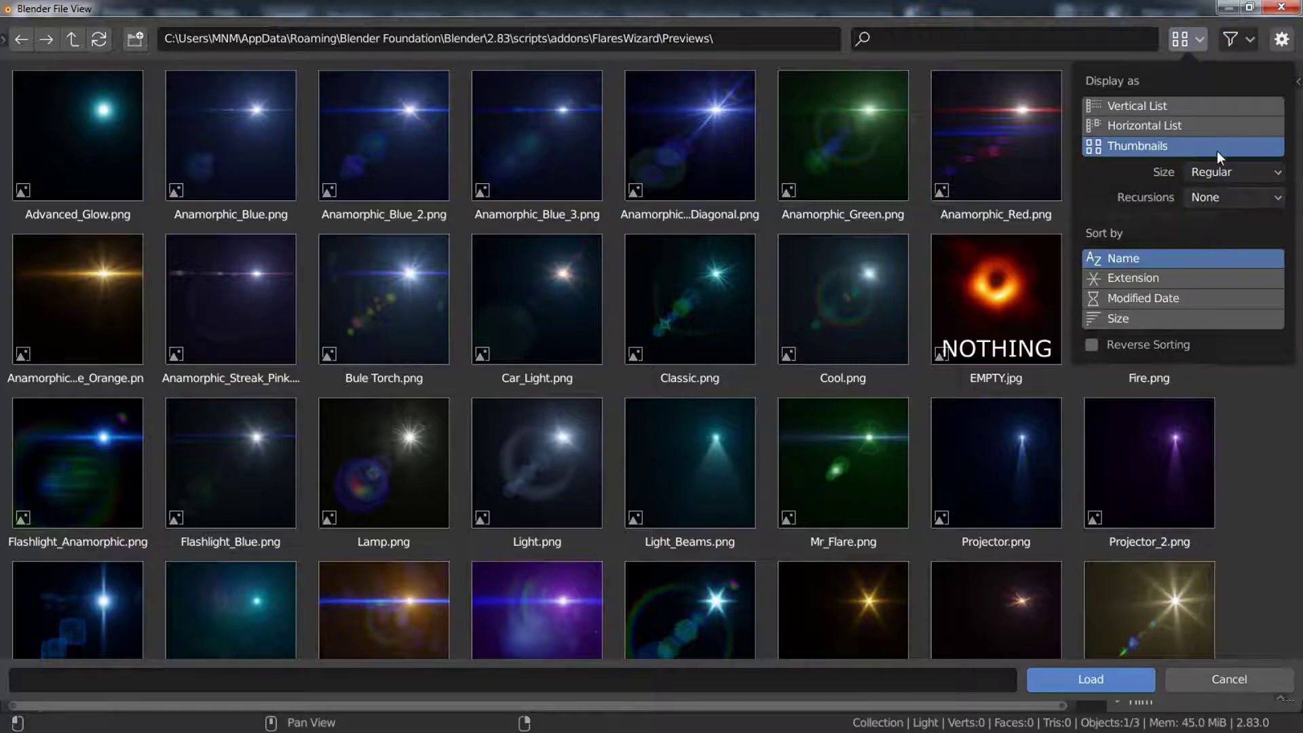
{"action": "left_click", "coordinate": [1216, 171]}
{"action": "left_click", "coordinate": [1222, 262]}
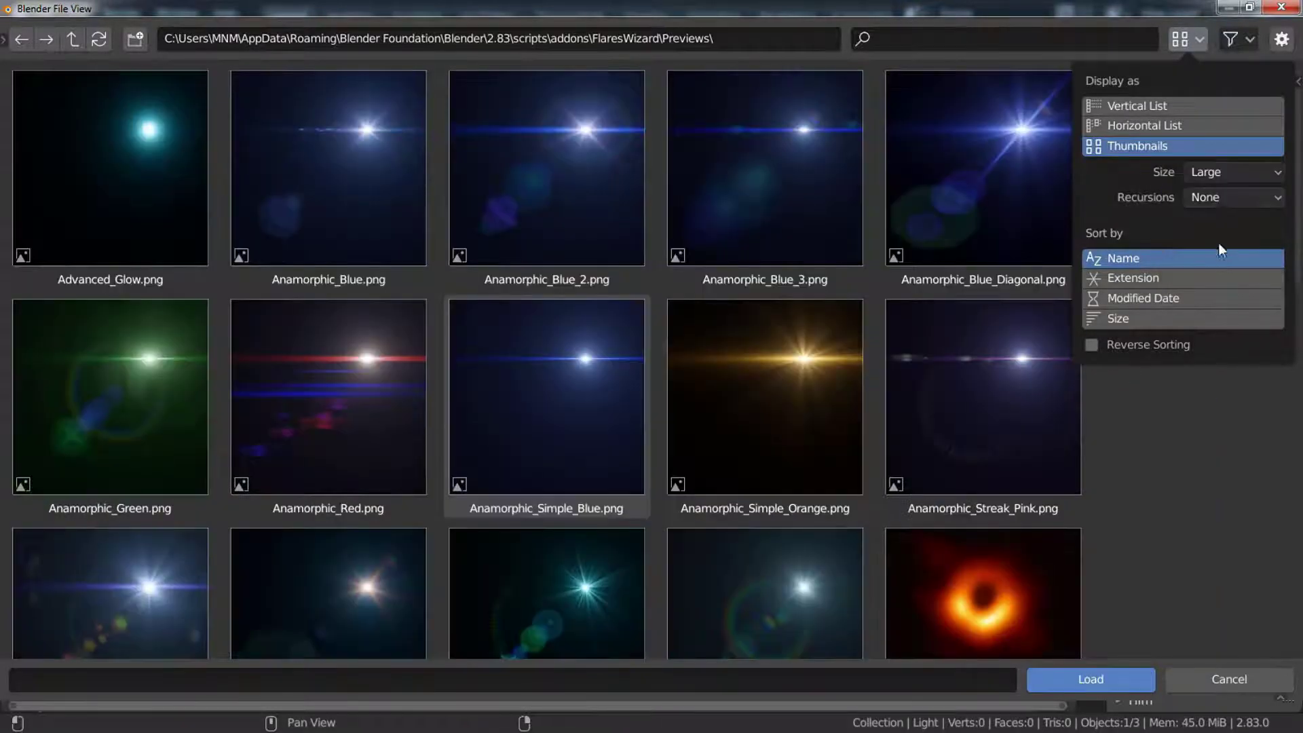
{"action": "left_click", "coordinate": [1208, 37]}
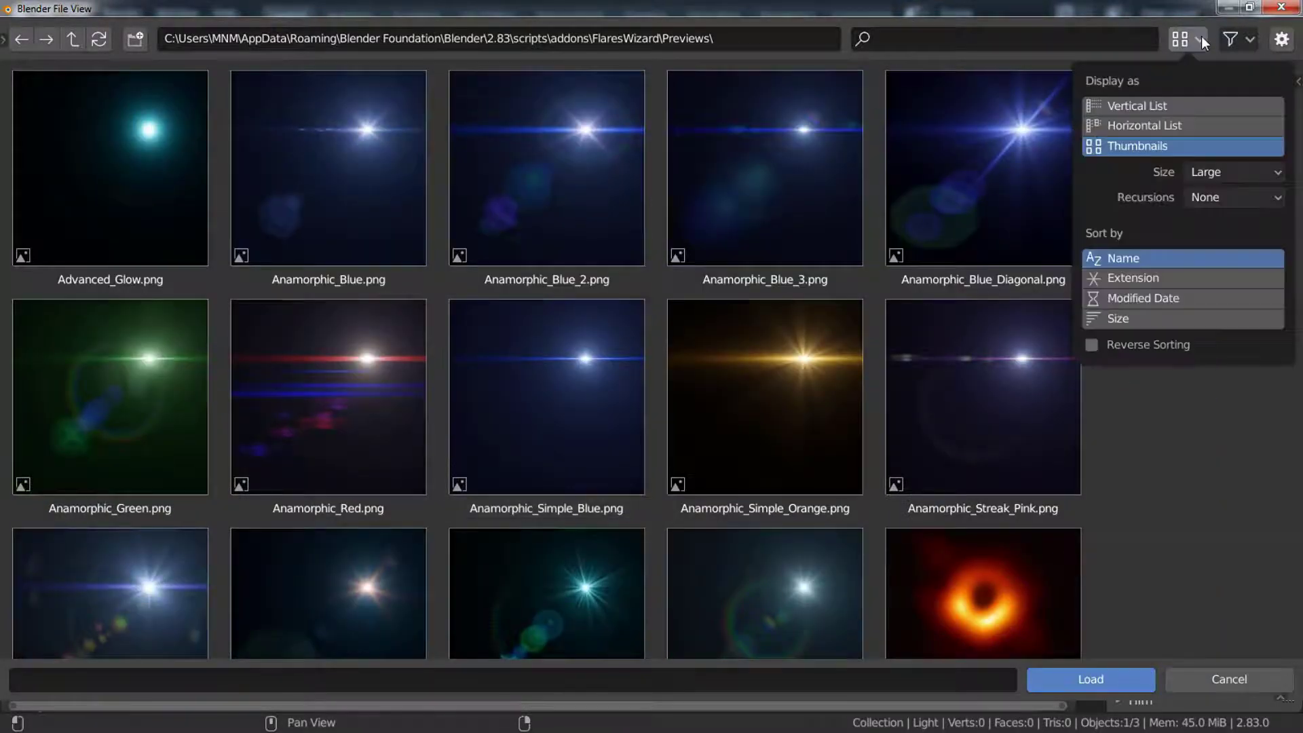
{"action": "left_click", "coordinate": [1220, 175]}
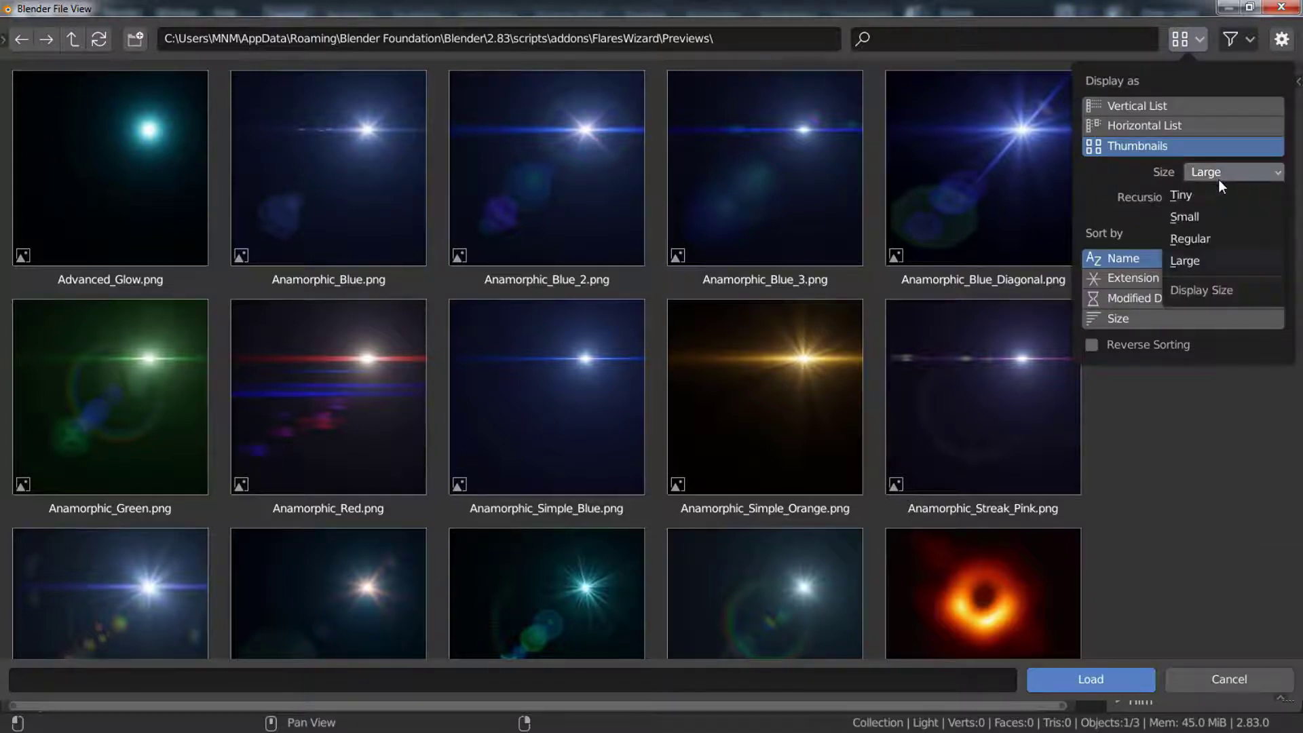
{"action": "left_click", "coordinate": [1211, 239]}
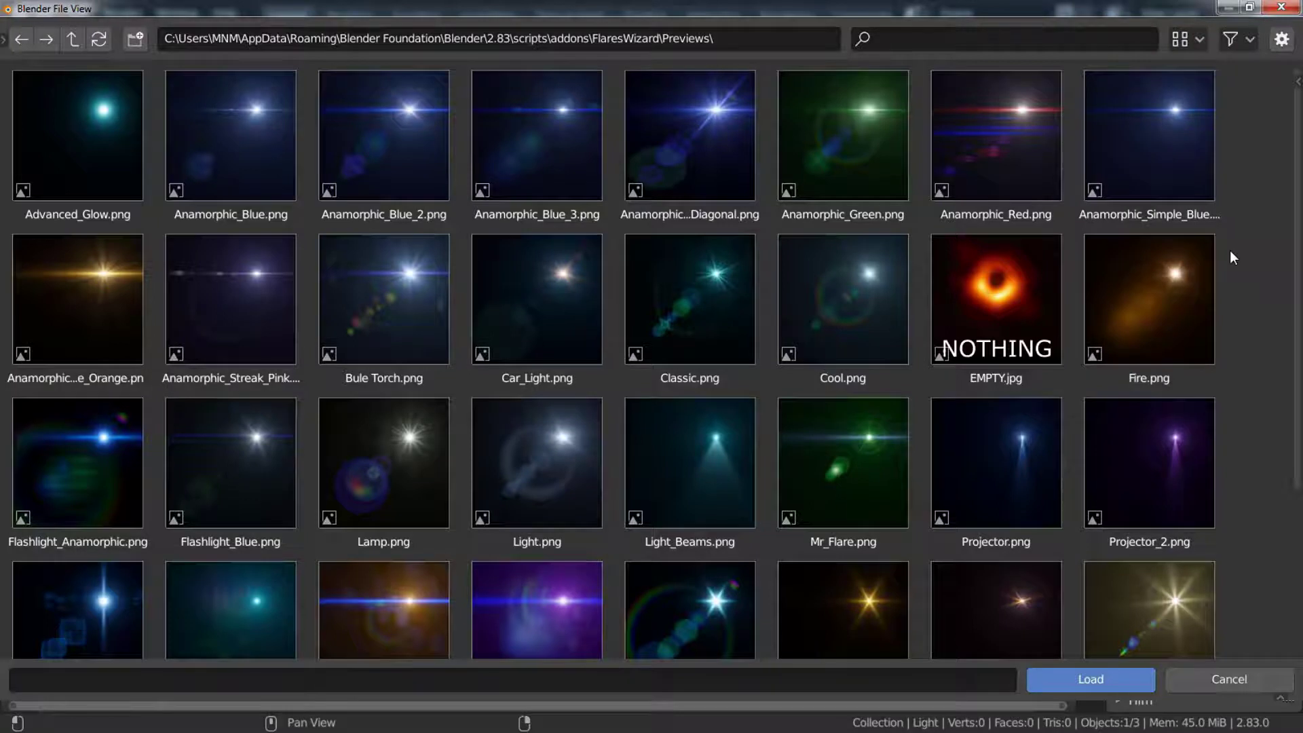
Load the Anamorphic_Blue preset and move the Light slightly lower in the camera view
{"action": "double_click", "coordinate": [283, 166]}
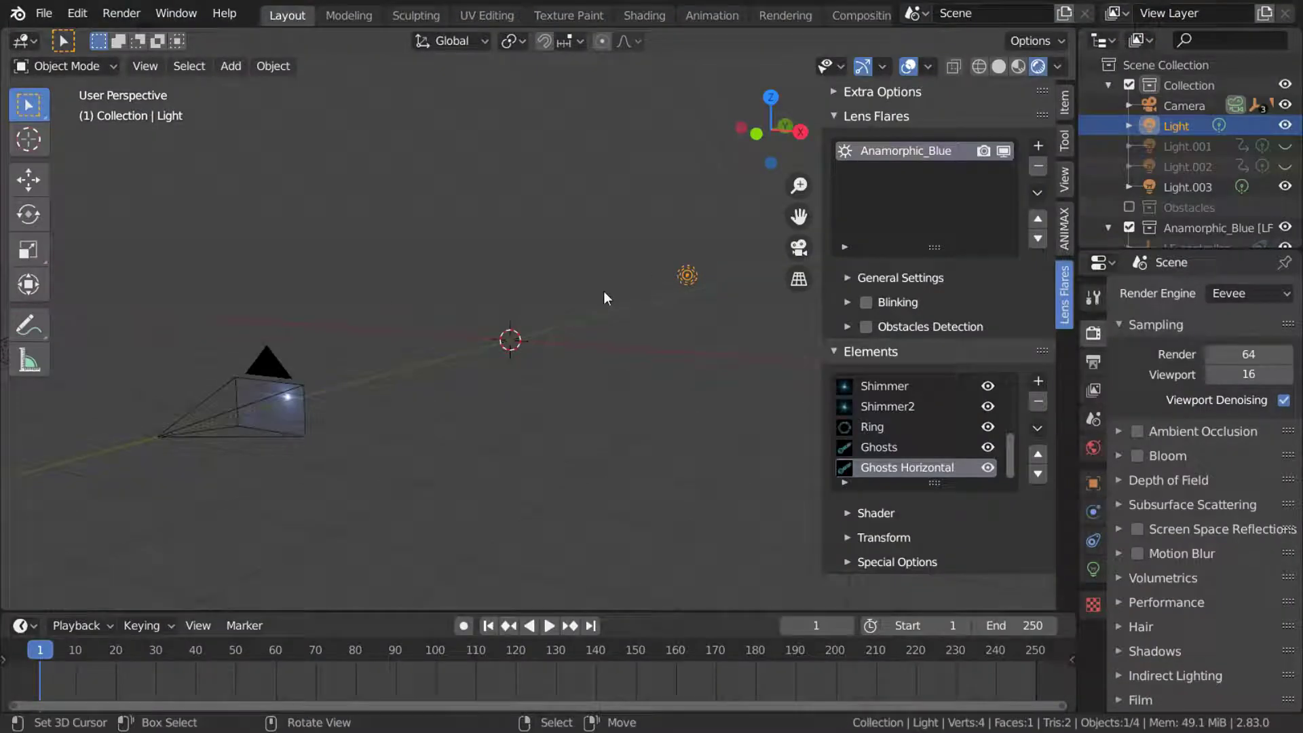
{"action": "key", "text": "KP_0"}
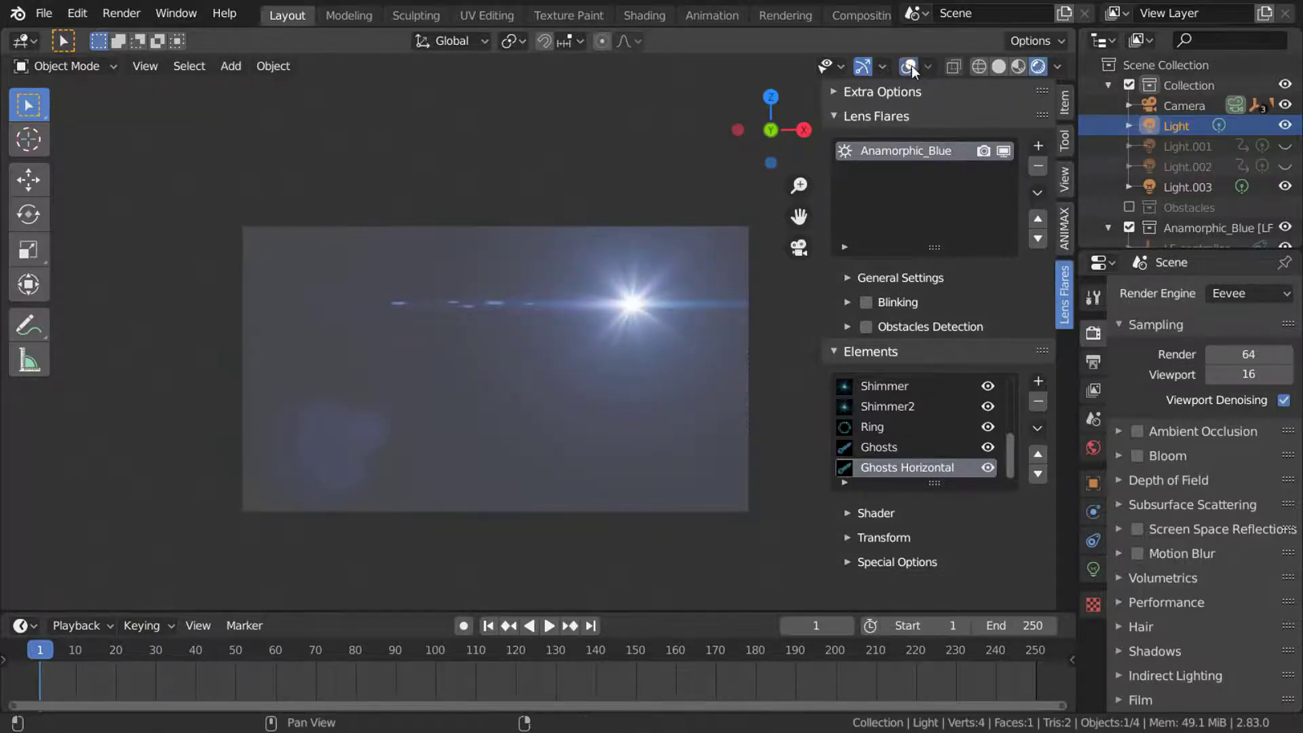
{"action": "key", "text": "g"}
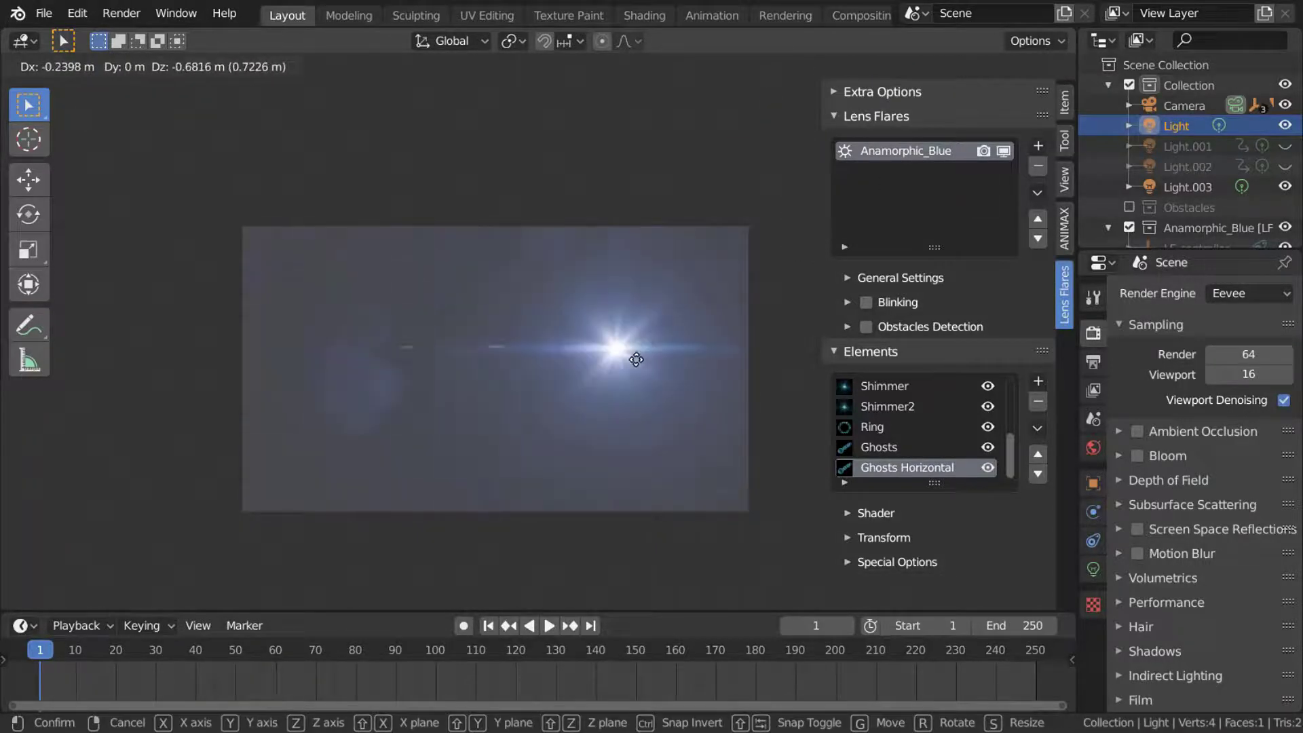
{"action": "left_click", "coordinate": [628, 318]}
Set the world background color to black with a V value of 0
{"action": "left_click", "coordinate": [1095, 450]}
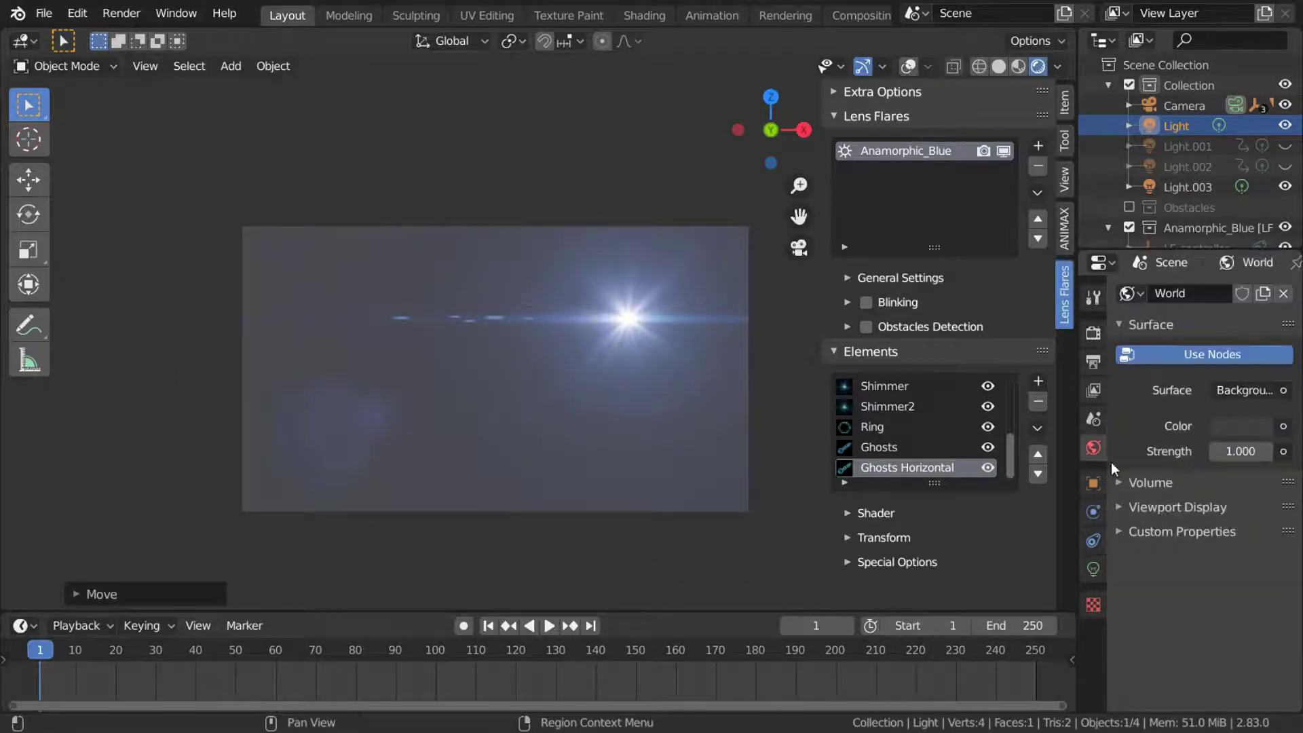
{"action": "left_click", "coordinate": [1234, 426]}
{"action": "left_click_drag", "start_coordinate": [1257, 251], "coordinate": [1258, 282]}
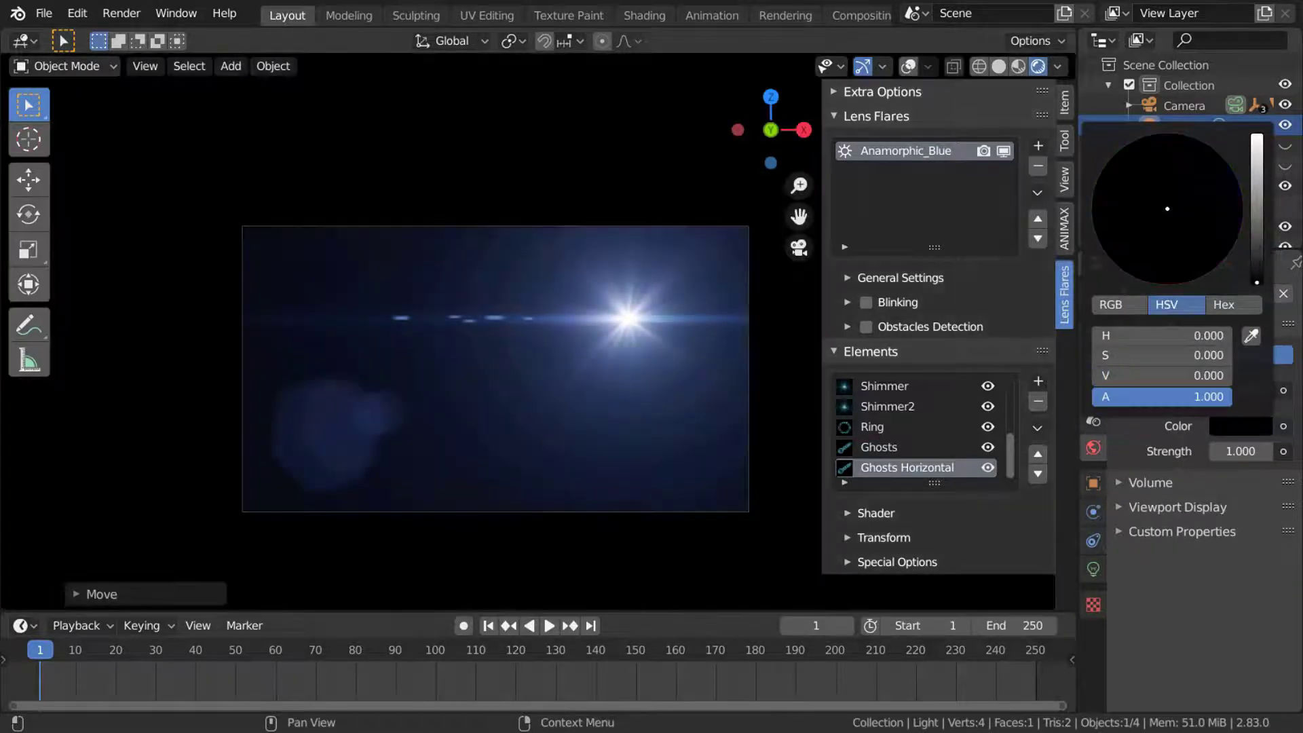
Move the Light slightly upward in the camera view to check how the flare follows
{"action": "scroll", "coordinate": [646, 403], "scroll_direction": "up", "scroll_amount": 3}
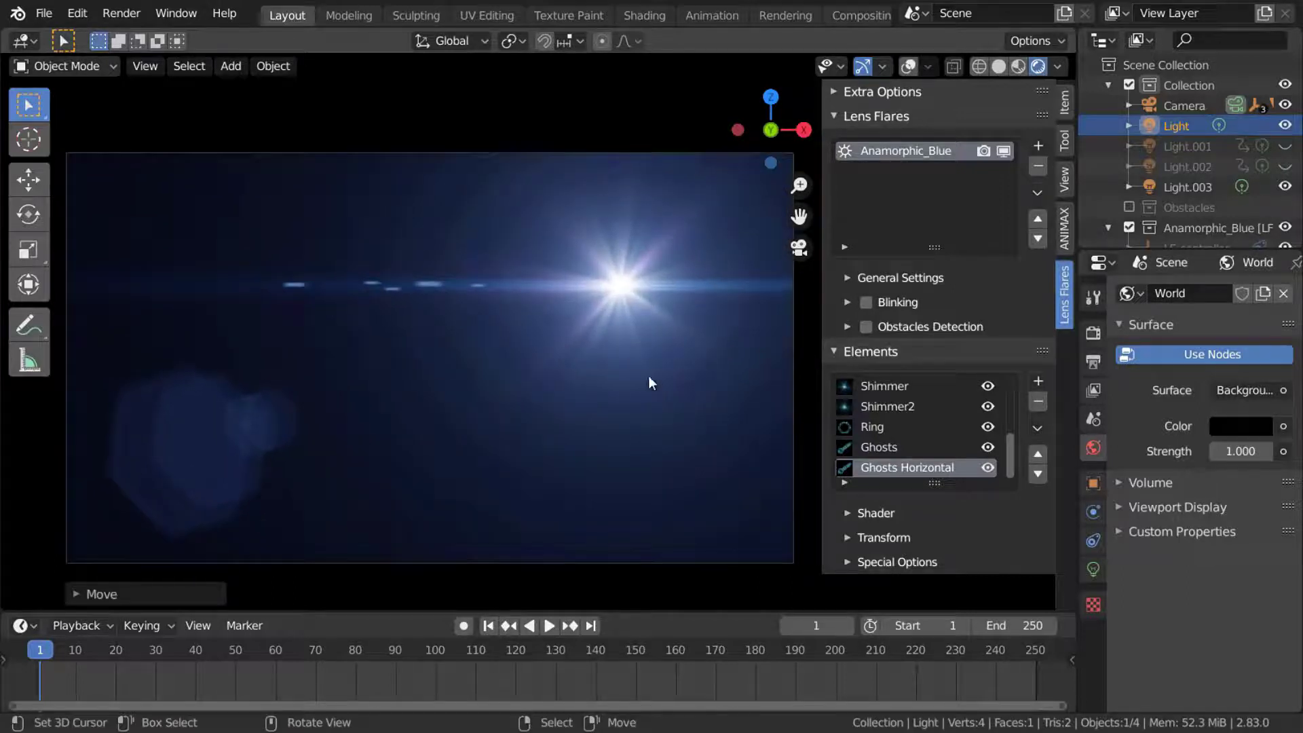
{"action": "key", "text": "g"}
{"action": "left_click", "coordinate": [642, 458]}
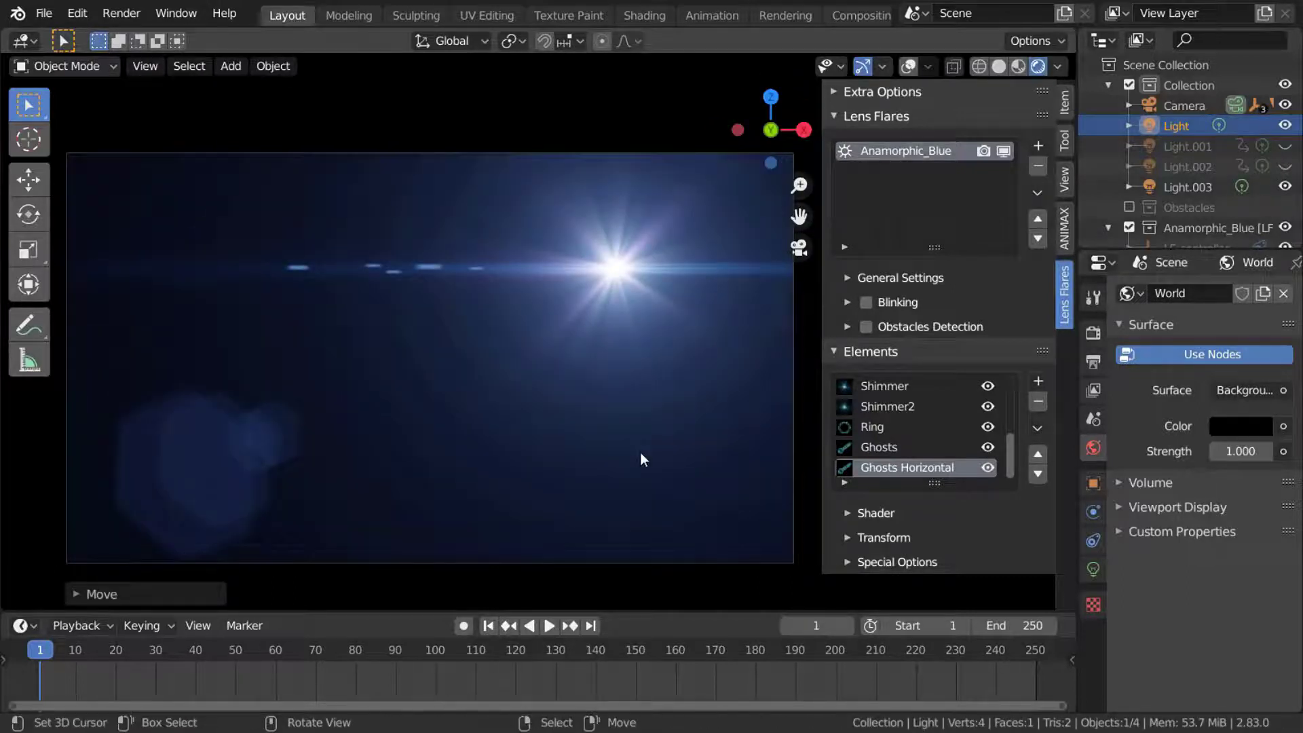
Preview the lens flare with the Cycles render engine and switch back to Eevee
{"action": "left_click", "coordinate": [1095, 332]}
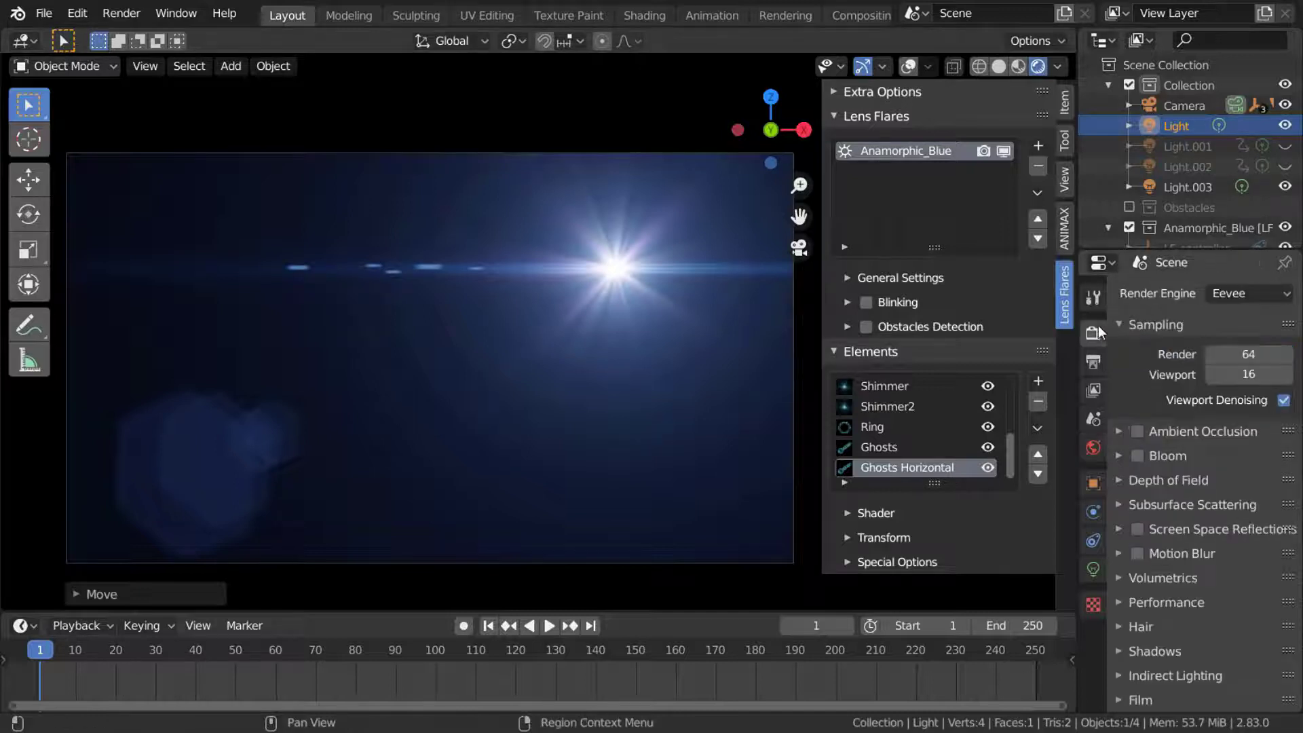
{"action": "left_click", "coordinate": [1238, 293]}
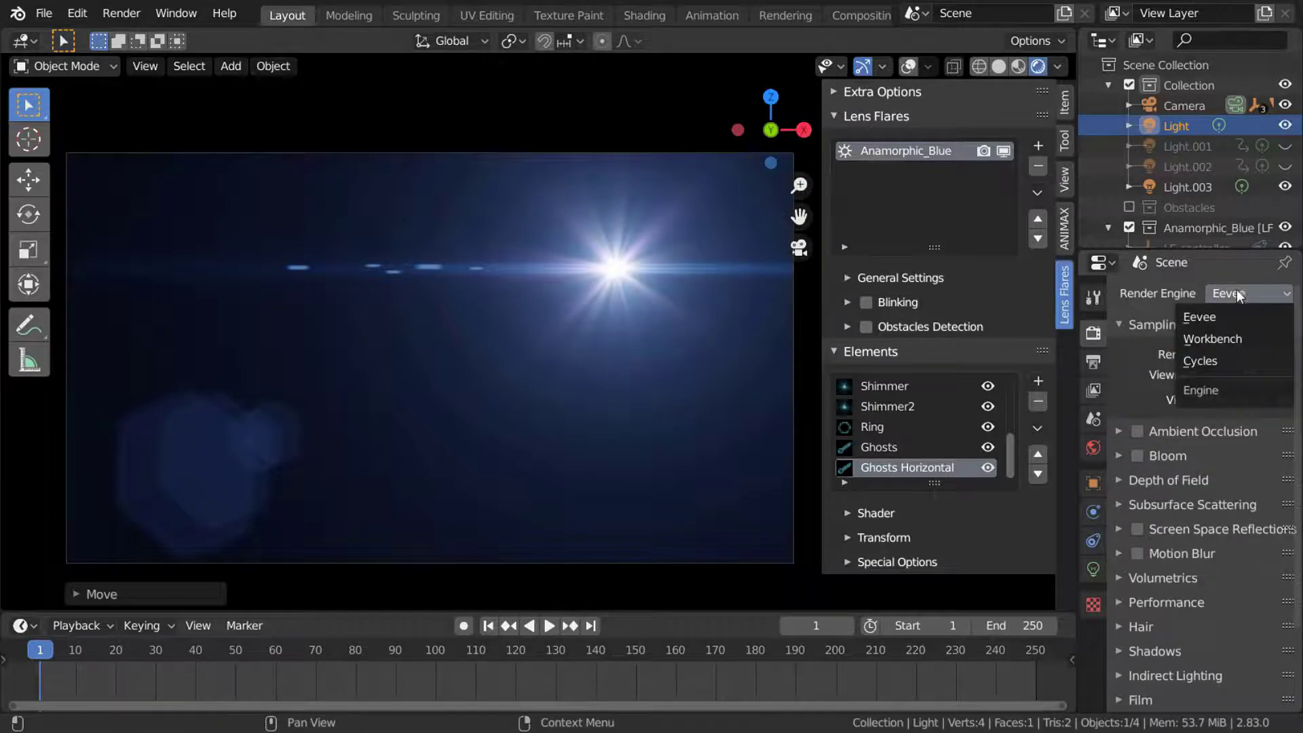
{"action": "left_click", "coordinate": [1212, 357]}
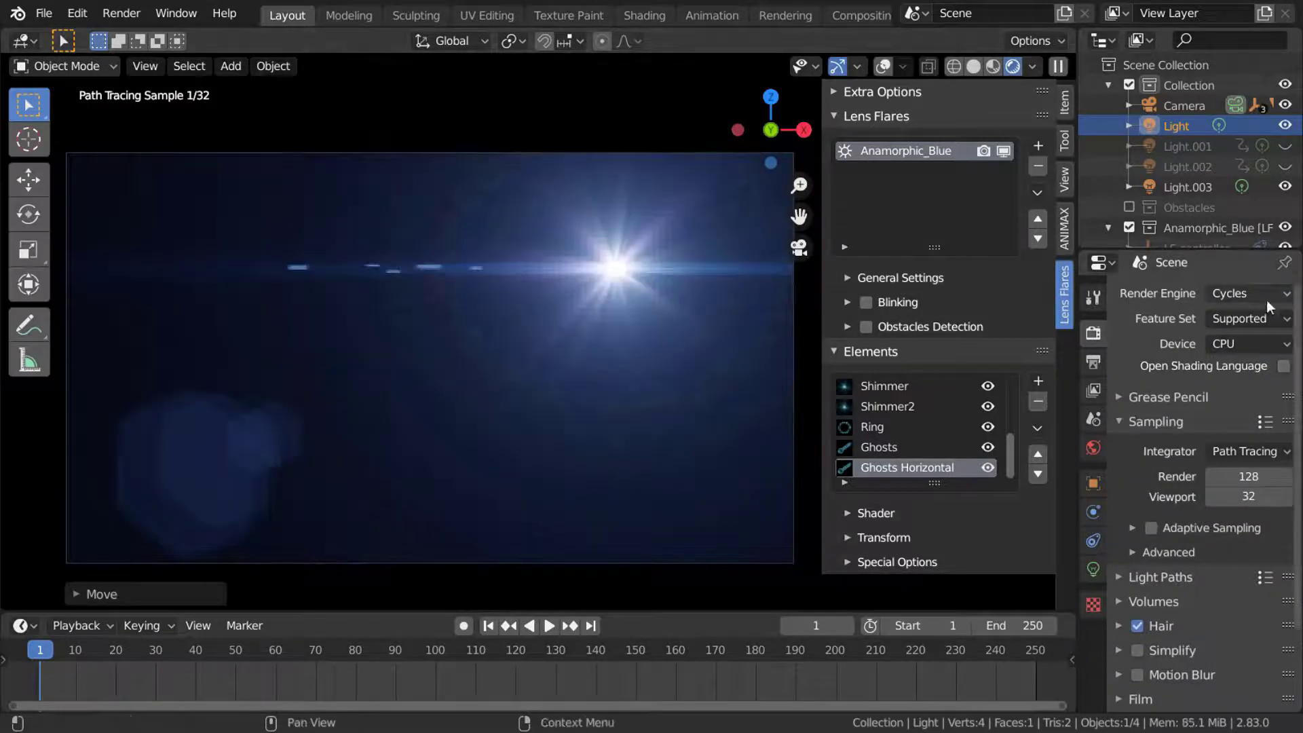
{"action": "left_click", "coordinate": [1257, 291]}
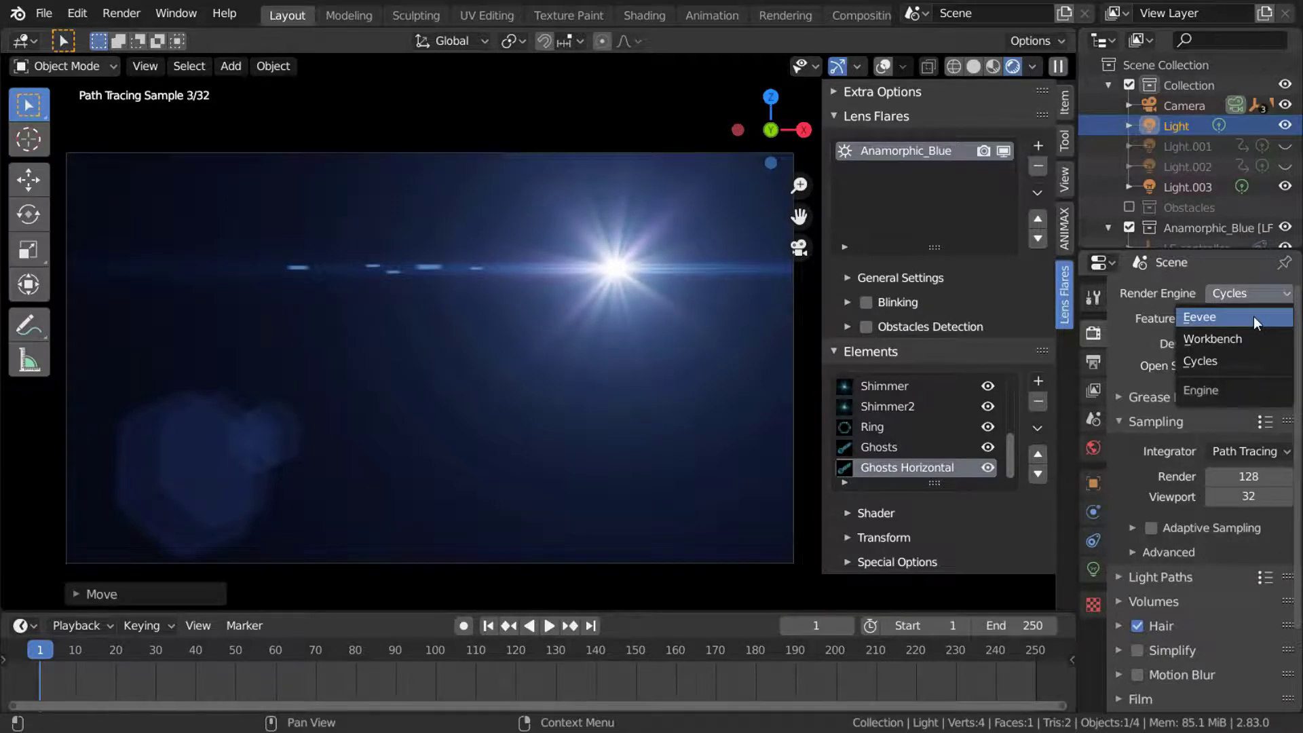
{"action": "left_click", "coordinate": [1253, 316]}
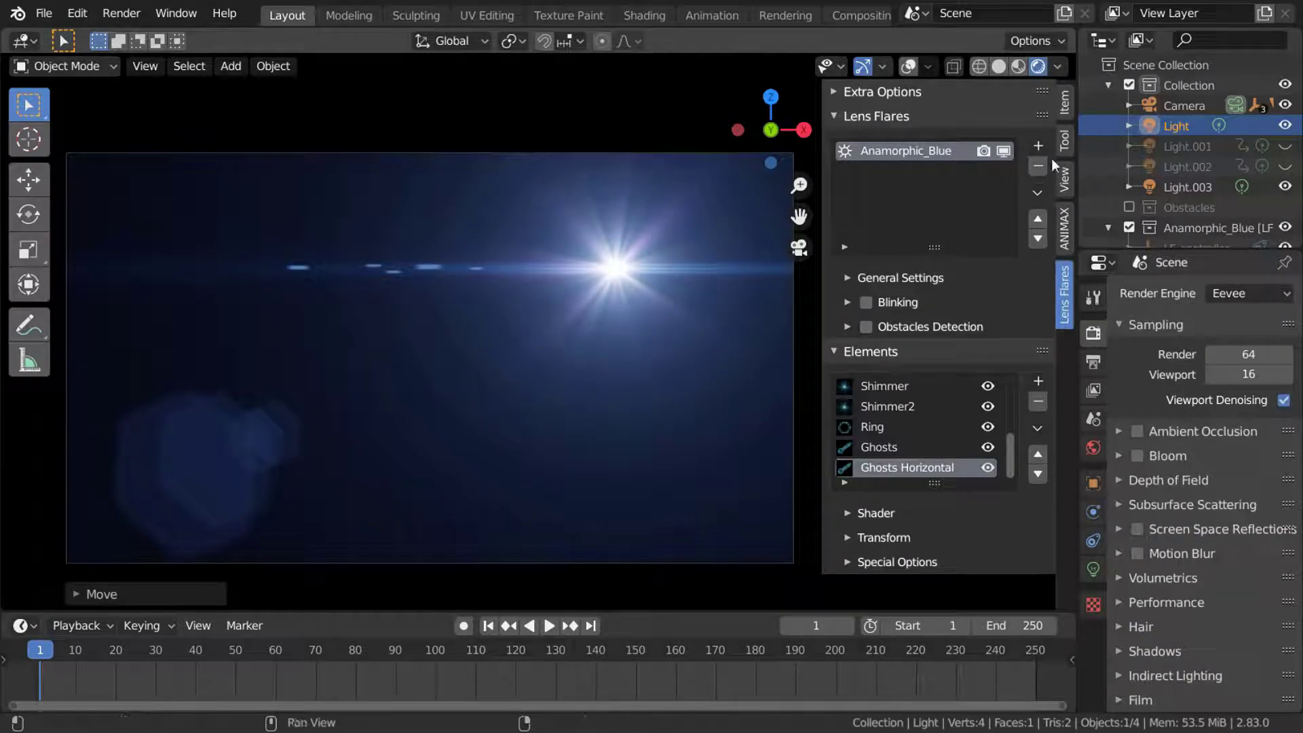
Add the Anamorphic_Blue_3 preset as a second flare on the Light and hide the Anamorphic_Blue flare in the viewport
{"action": "left_click", "coordinate": [1038, 145]}
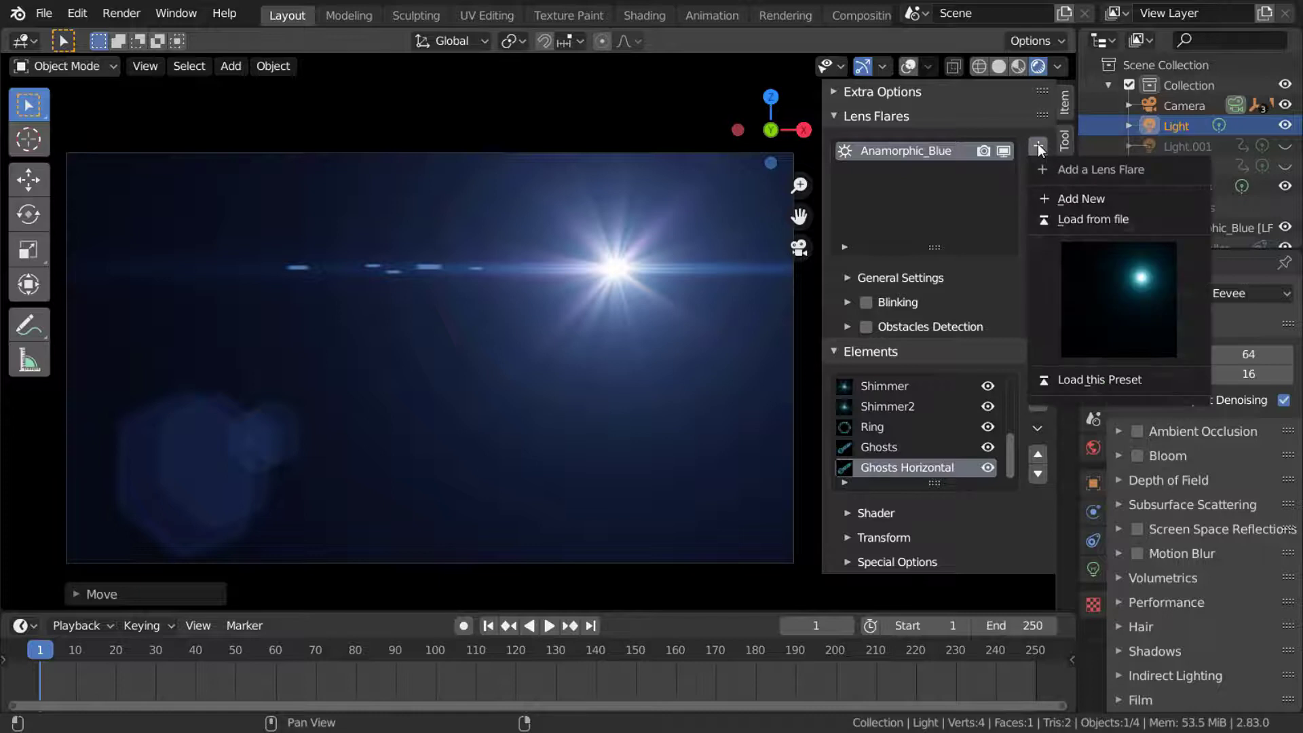
{"action": "left_click", "coordinate": [1089, 292]}
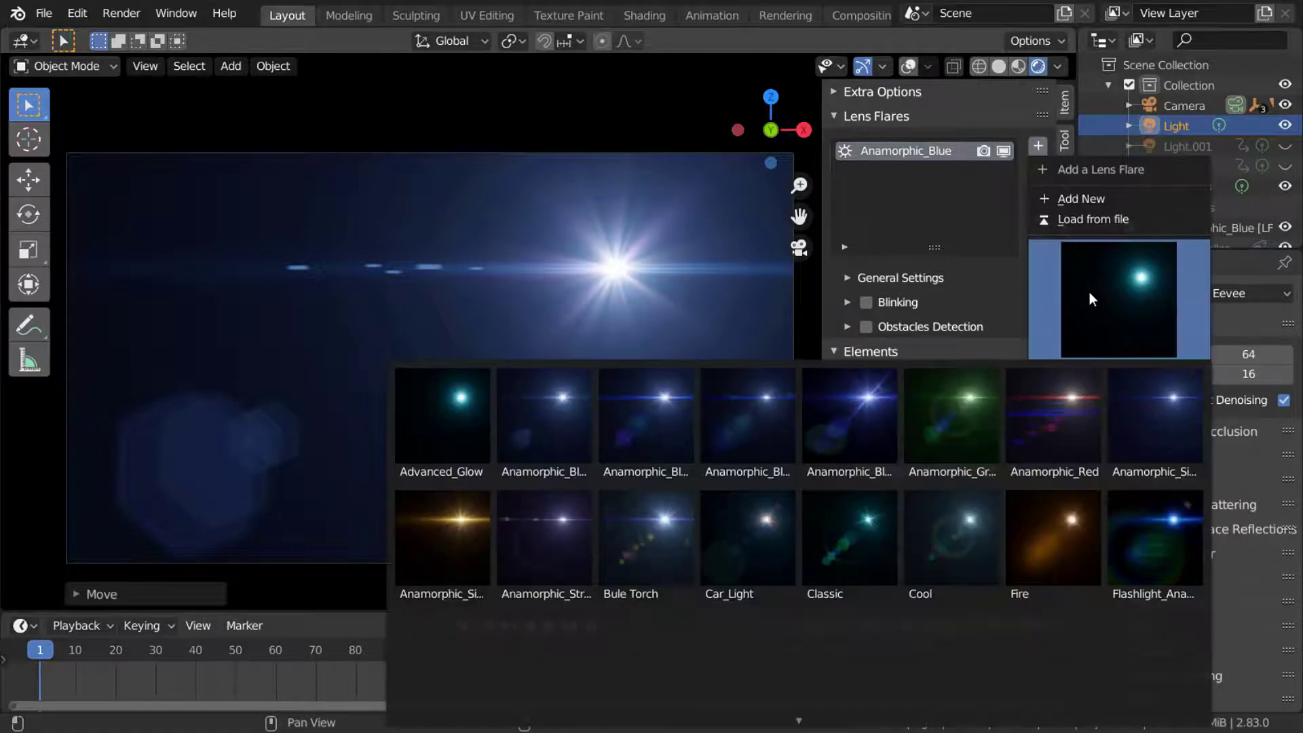
{"action": "scroll", "coordinate": [791, 566], "scroll_direction": "down", "scroll_amount": 3}
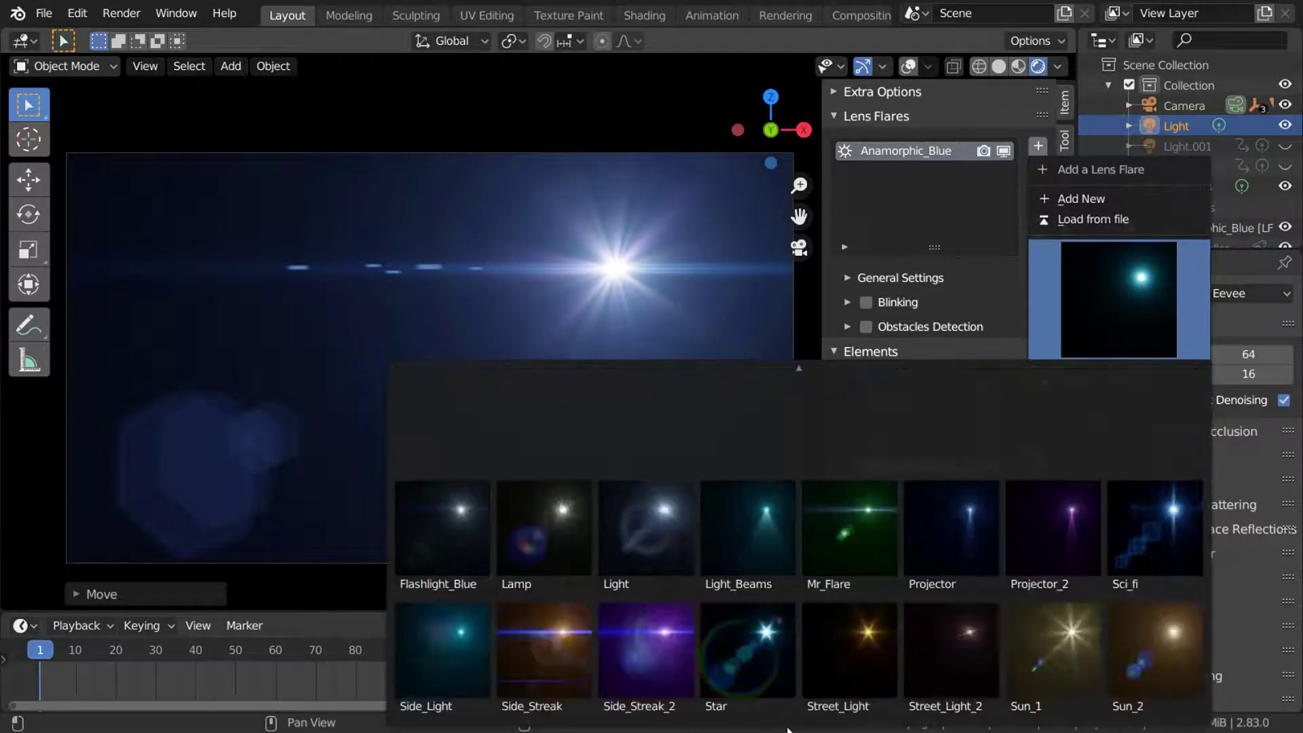
{"action": "scroll", "coordinate": [791, 567], "scroll_direction": "up", "scroll_amount": 3}
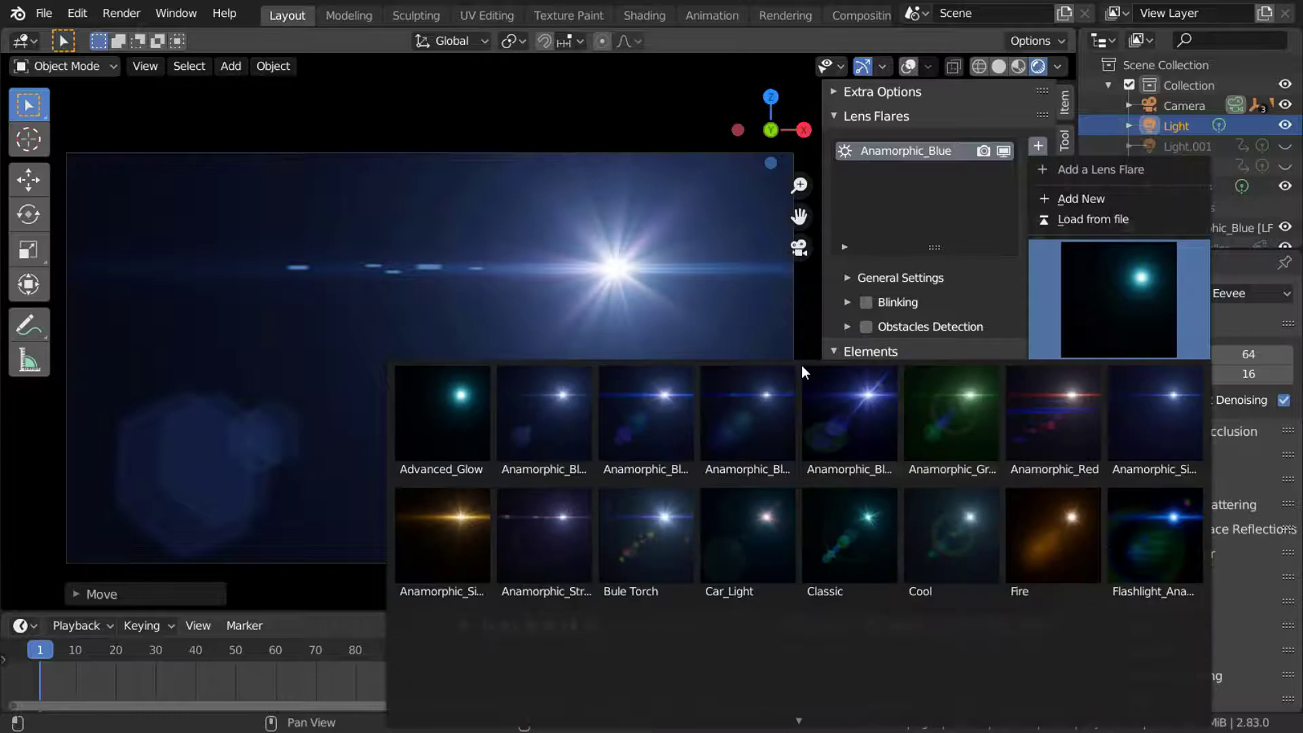
{"action": "left_click", "coordinate": [765, 419]}
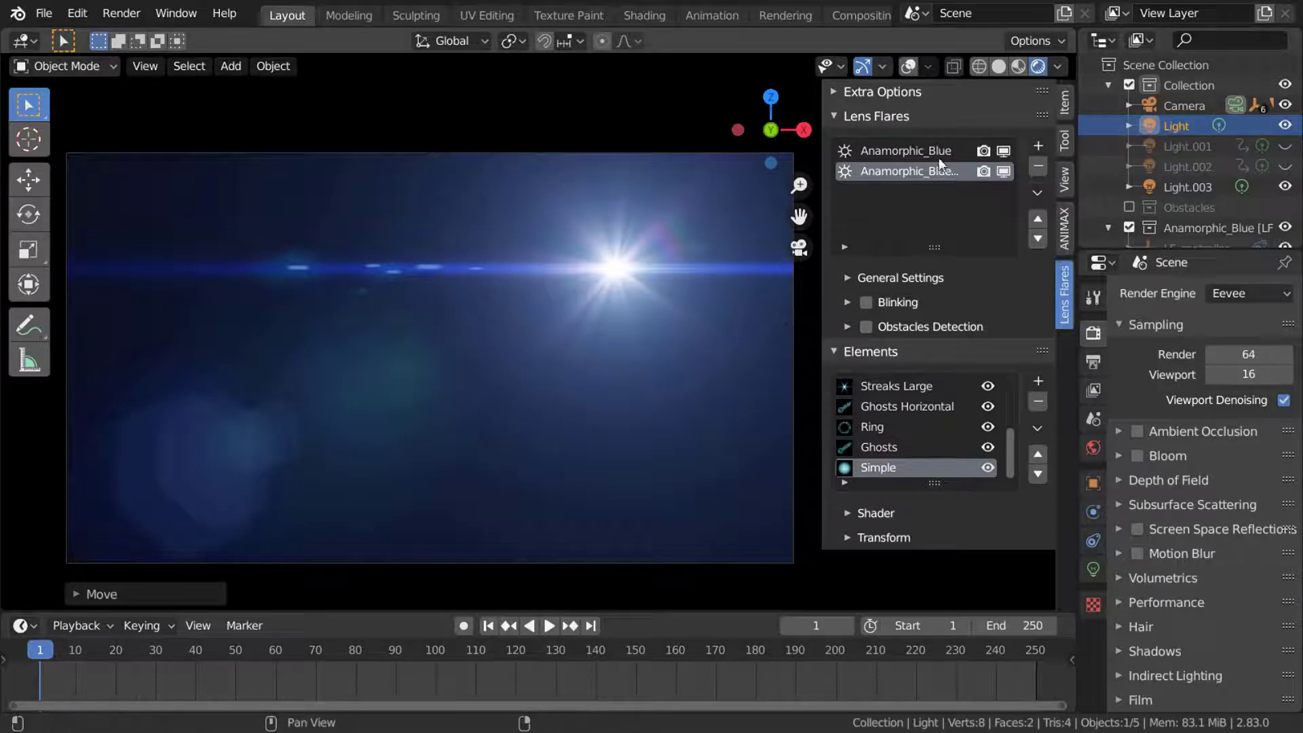
{"action": "left_click", "coordinate": [1003, 152]}
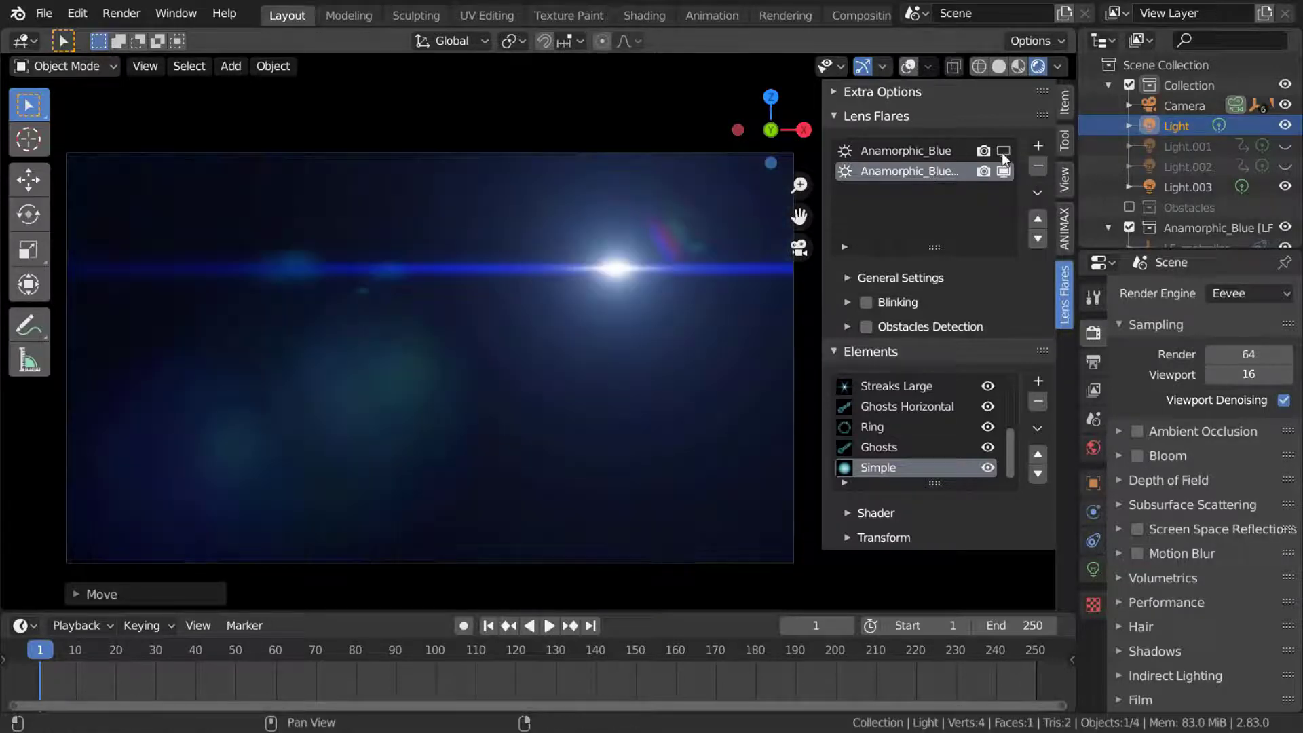
Show the Anamorphic_Blue flare in the viewport, remove it from the Light, and turn off Load on change for presets
{"action": "left_click", "coordinate": [1004, 171]}
{"action": "left_click", "coordinate": [1007, 153]}
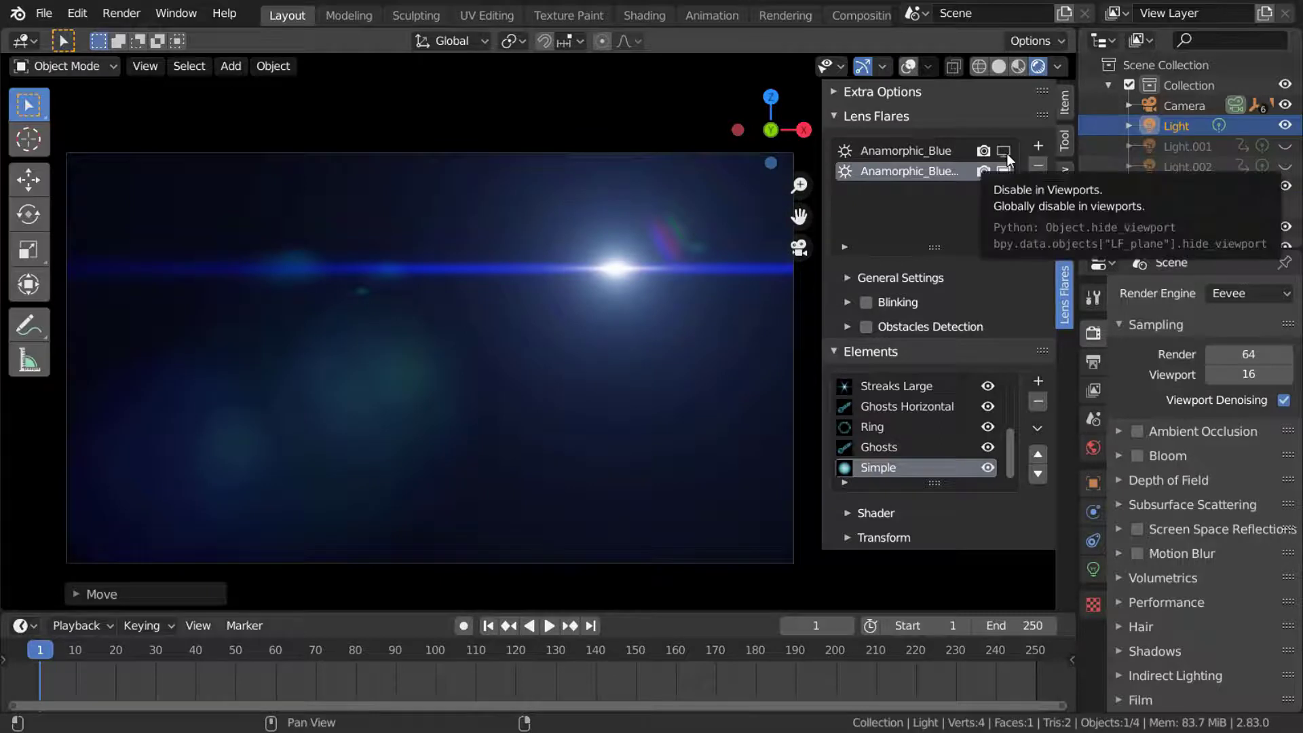
{"action": "left_click", "coordinate": [1007, 153]}
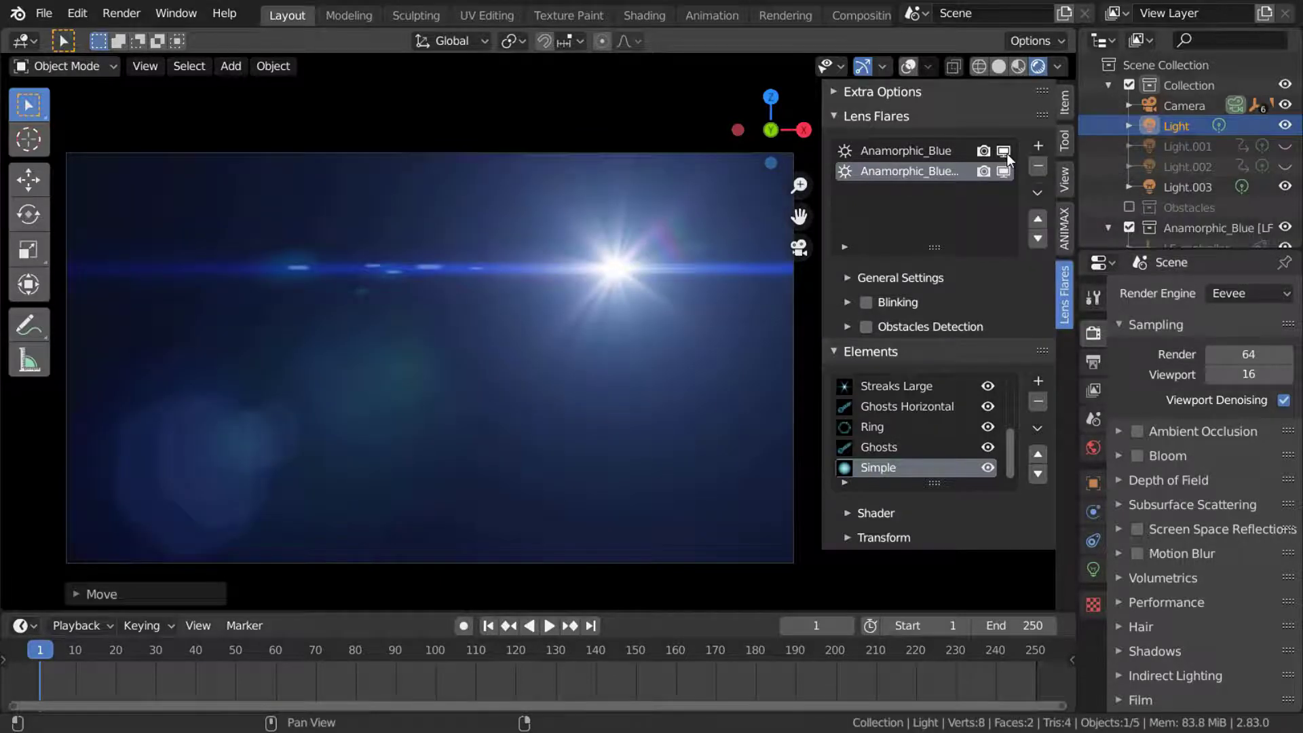
{"action": "left_click", "coordinate": [934, 157]}
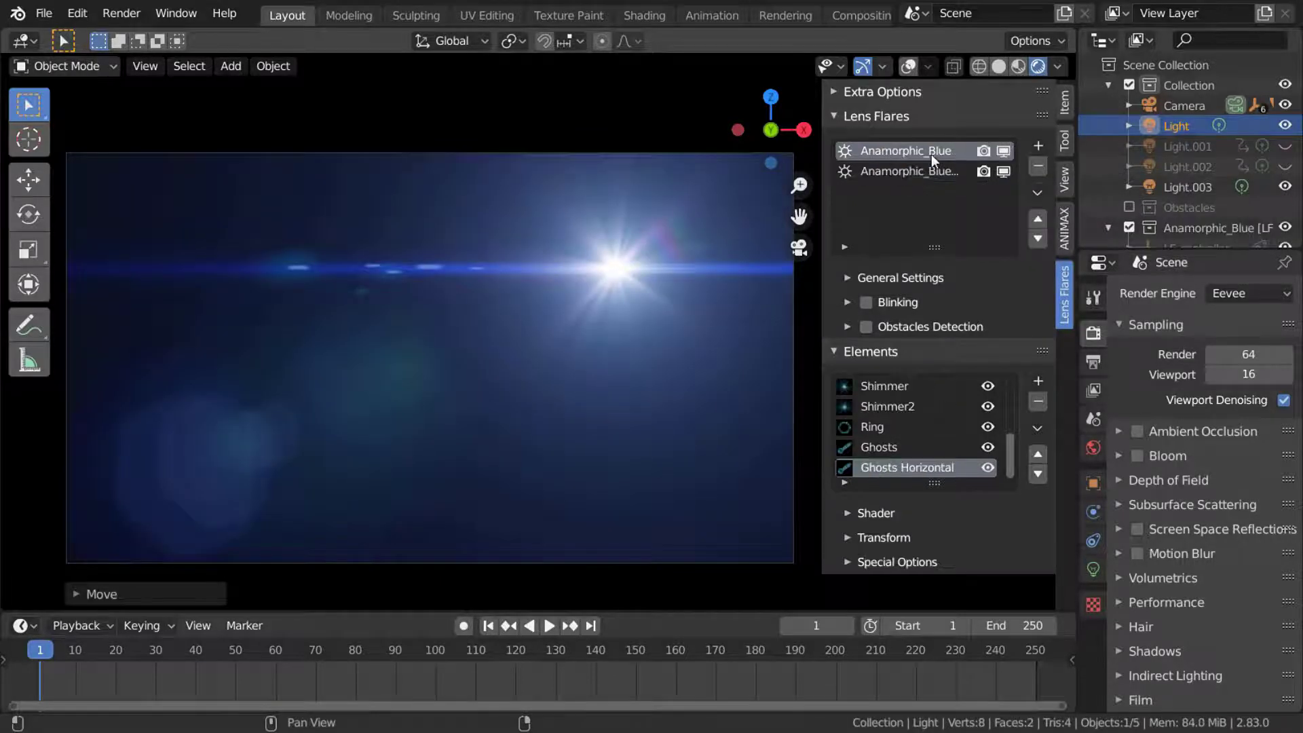
{"action": "left_click", "coordinate": [1040, 166]}
{"action": "left_click", "coordinate": [1038, 194]}
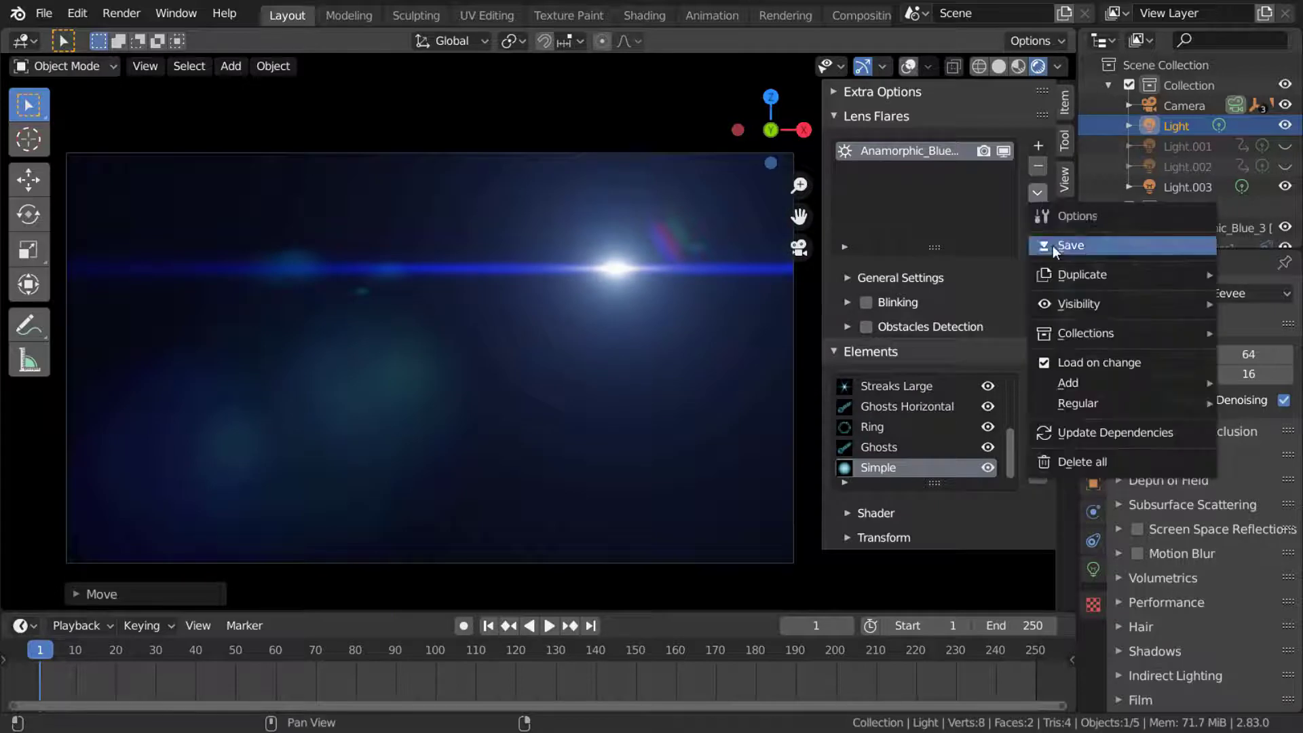
{"action": "left_click", "coordinate": [1045, 365]}
Load the diagonal Anamorphic_Blue preset onto the Light and remove the Anamorphic_Blue_3 flare
{"action": "left_click", "coordinate": [1040, 145]}
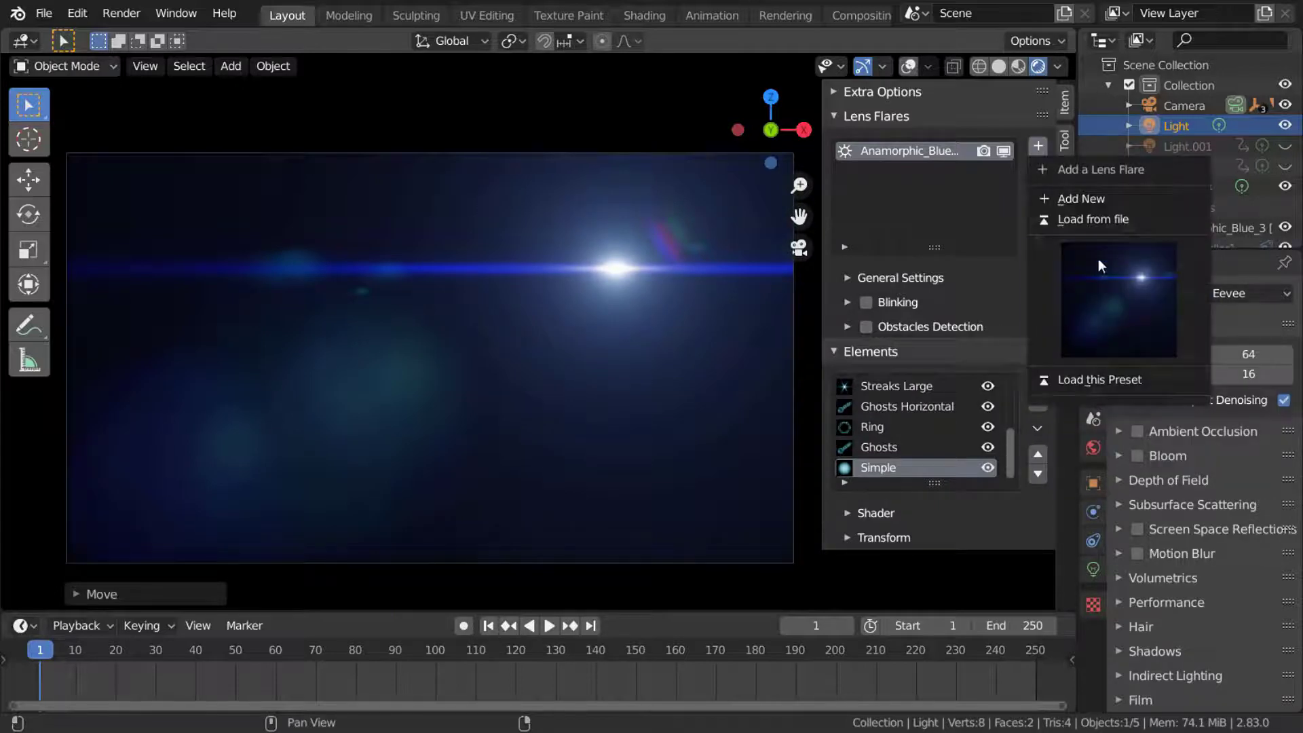
{"action": "left_click", "coordinate": [1105, 277]}
{"action": "left_click", "coordinate": [870, 405]}
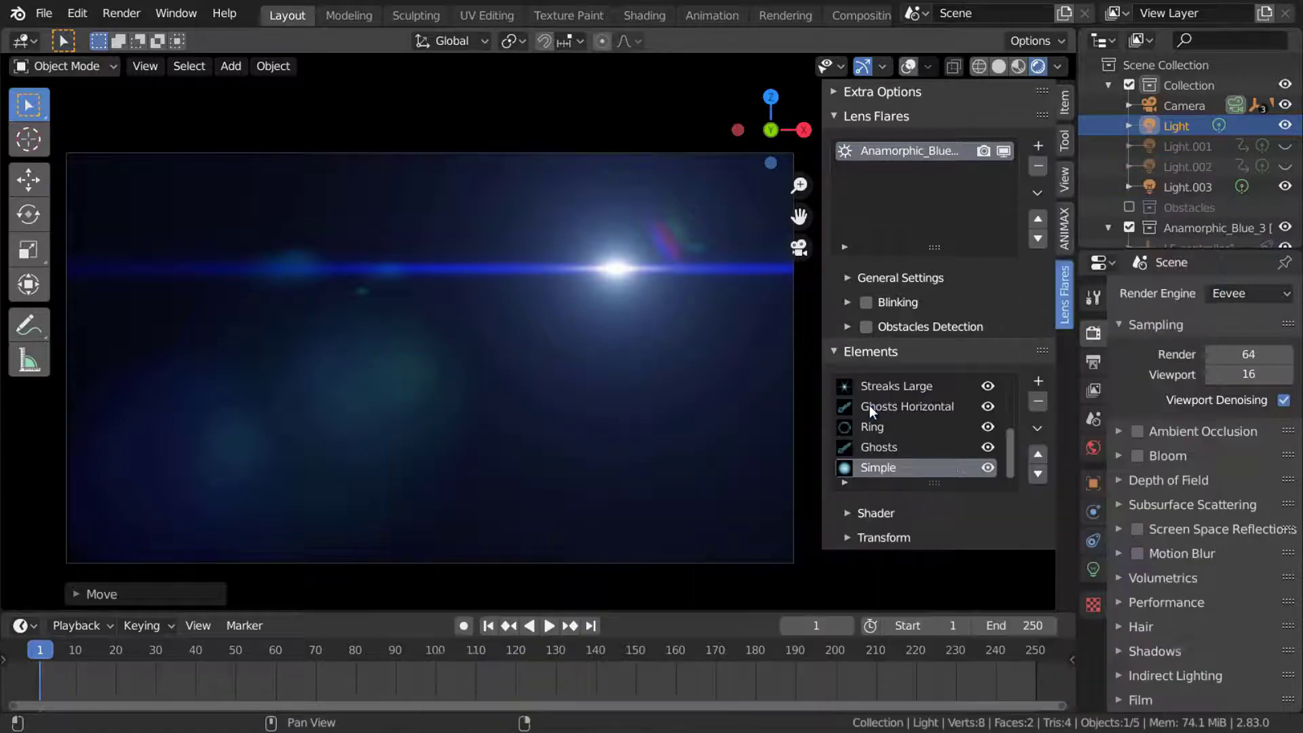
{"action": "left_click", "coordinate": [1039, 146]}
{"action": "left_click", "coordinate": [1086, 379]}
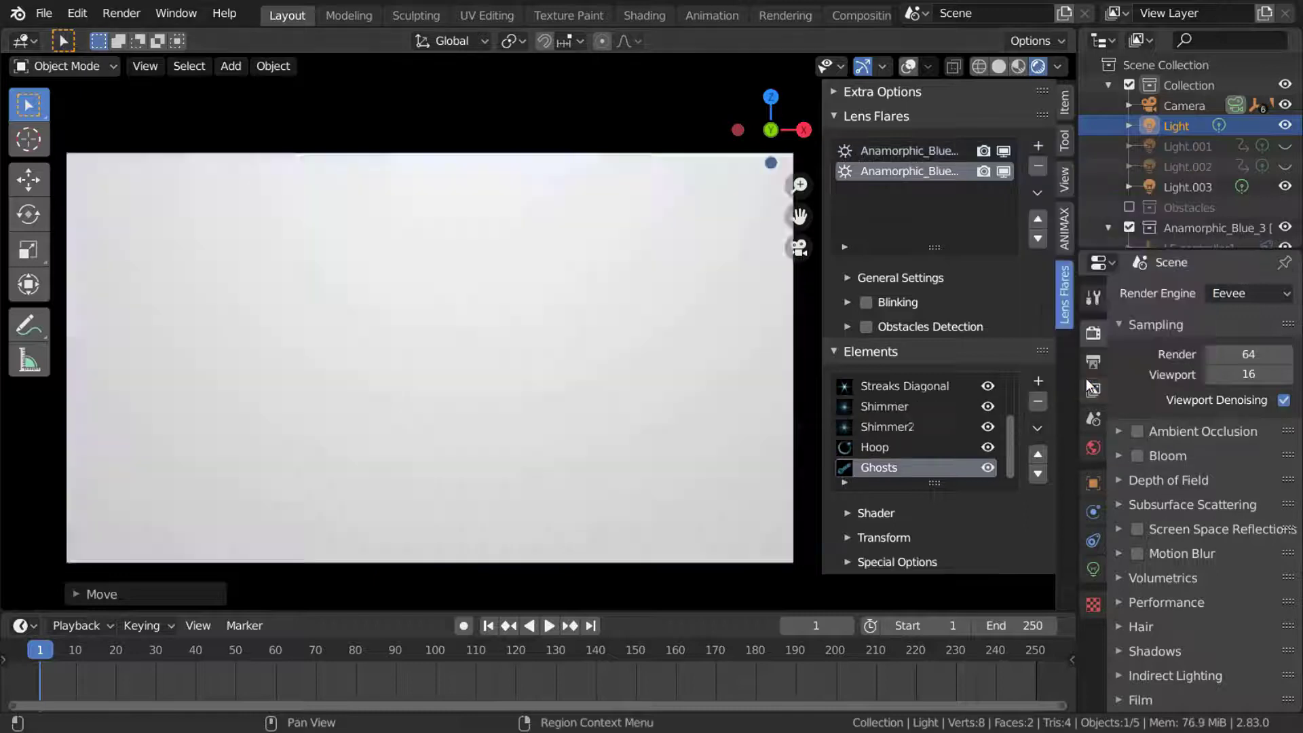
{"action": "left_click", "coordinate": [937, 151]}
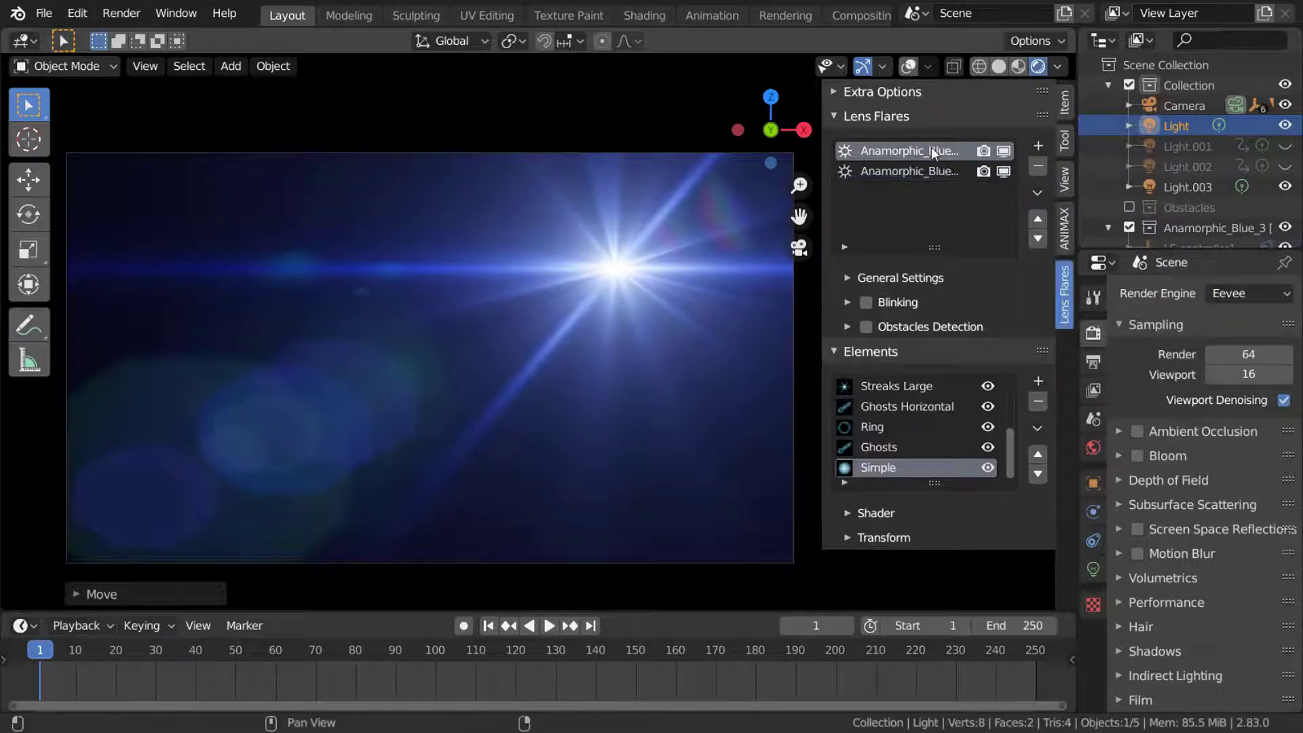
{"action": "left_click", "coordinate": [1038, 167]}
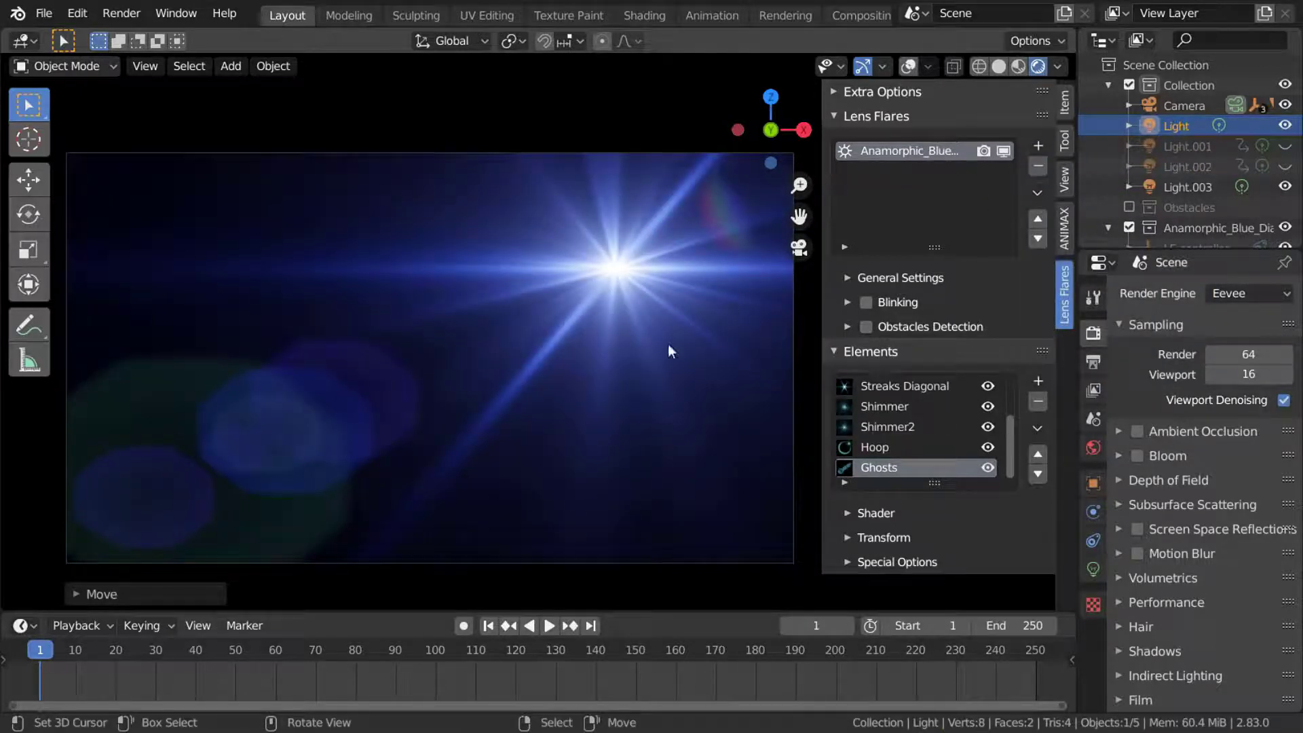
Set the on load action for lens flare presets to Replace and turn on Load on change
{"action": "left_click", "coordinate": [1037, 194]}
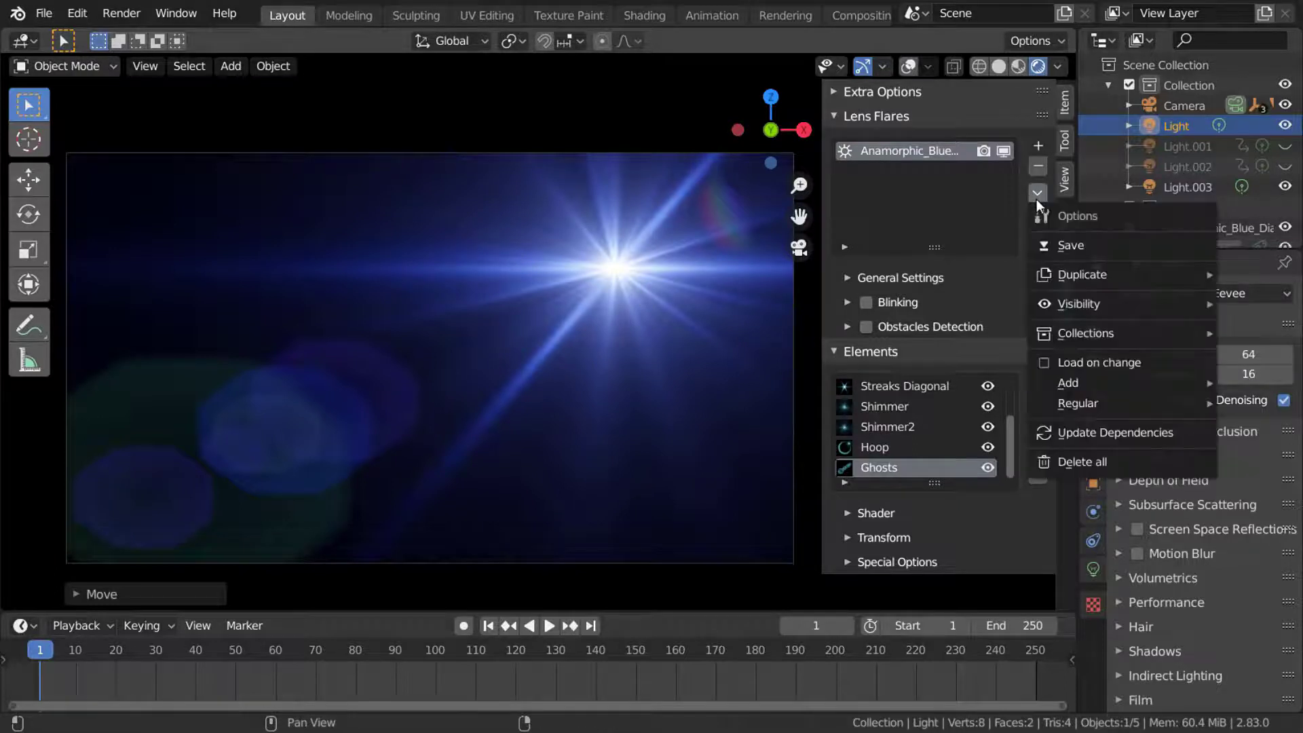
{"action": "mouse_move", "coordinate": [1106, 391]}
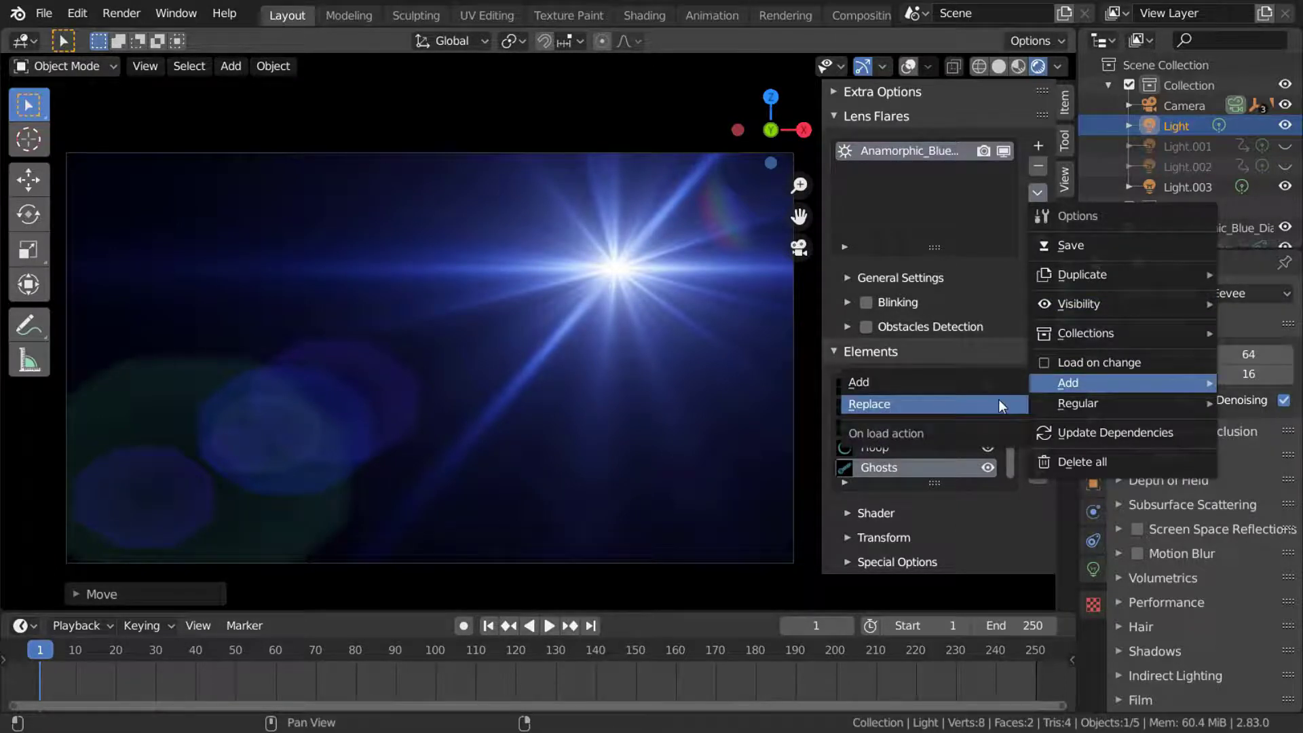
{"action": "left_click", "coordinate": [999, 402]}
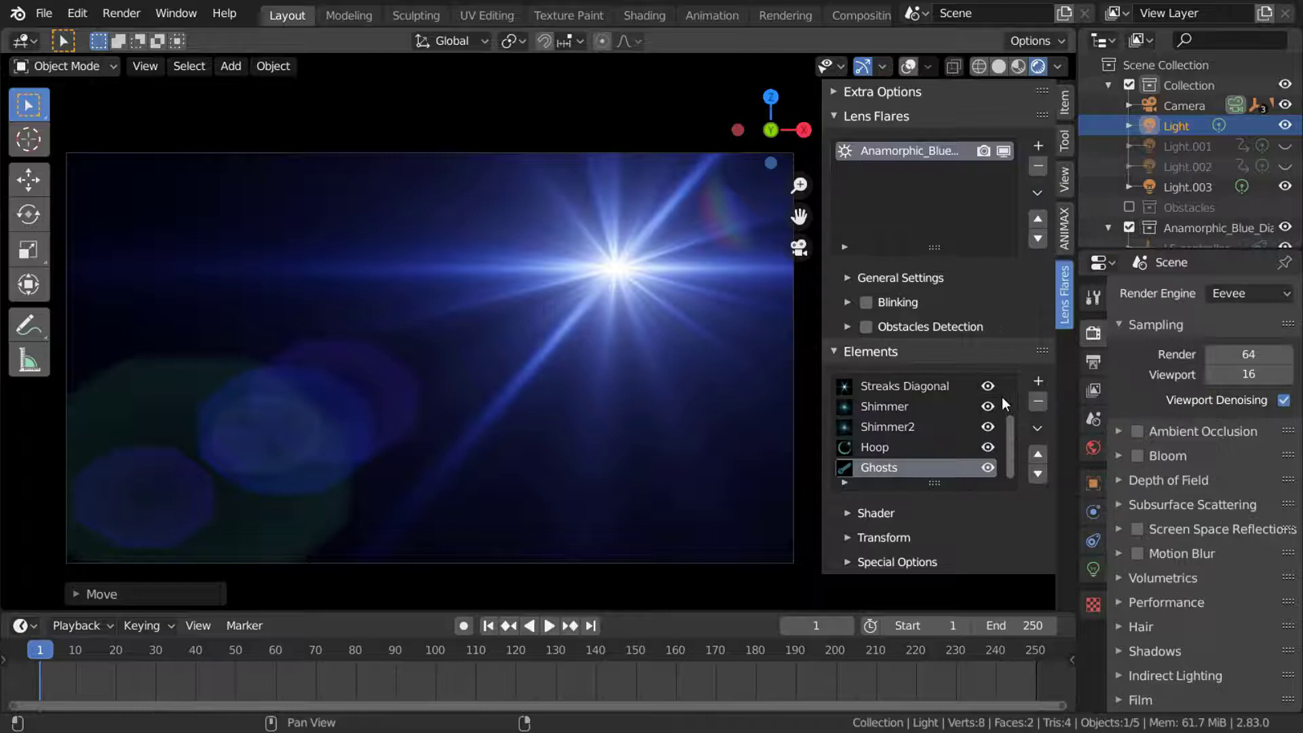
{"action": "left_click", "coordinate": [1038, 193]}
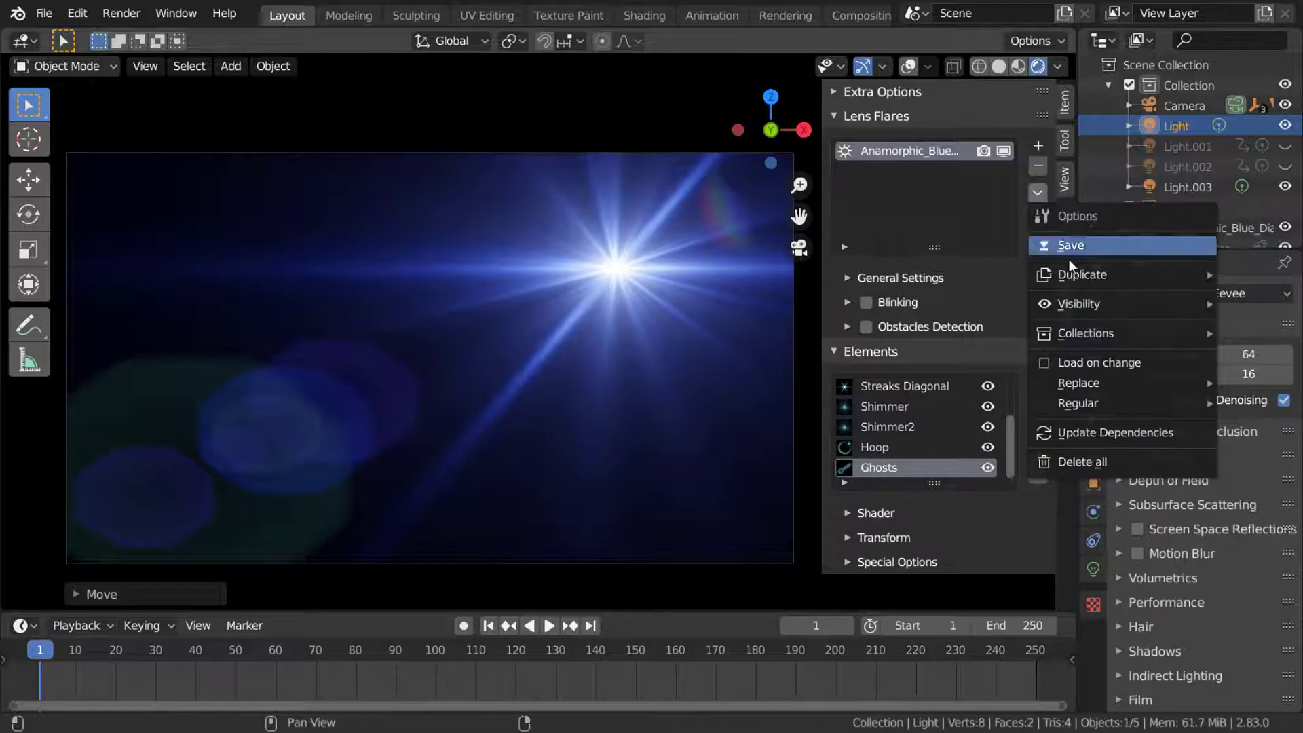
{"action": "left_click", "coordinate": [1081, 365]}
Replace the Light's flare with the Anamorphic_Blue_2, Anamorphic_Blue and blue Anamorphic_Simple presets in turn from the preset gallery
{"action": "left_click", "coordinate": [1039, 147]}
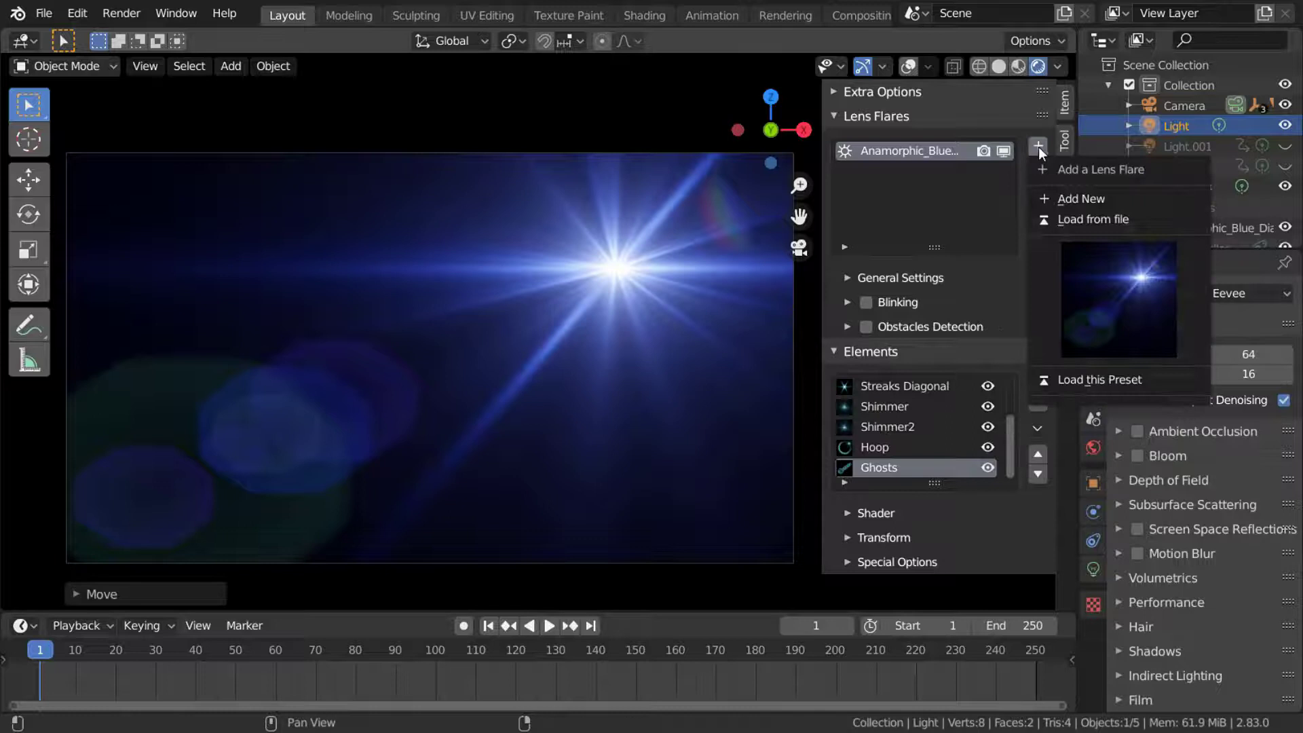
{"action": "left_click", "coordinate": [1144, 319]}
{"action": "left_click", "coordinate": [654, 441]}
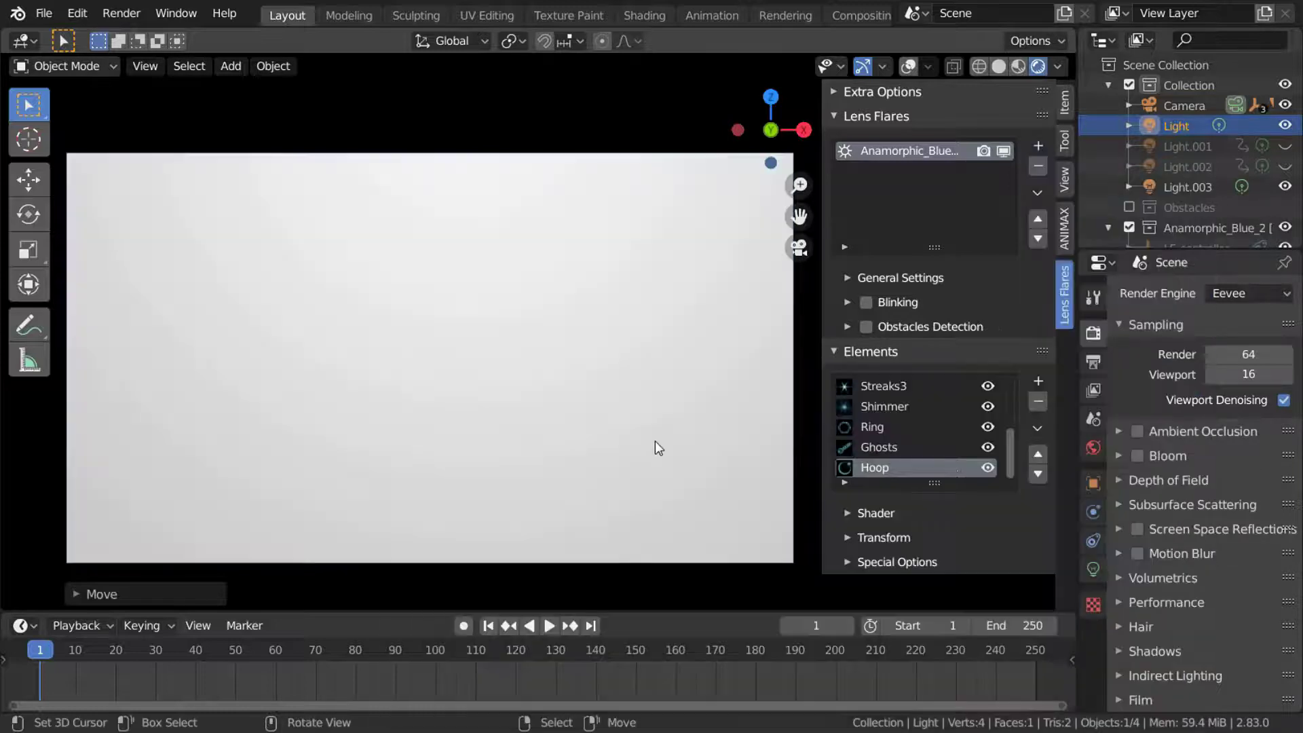
{"action": "left_click", "coordinate": [1039, 146]}
{"action": "left_click", "coordinate": [1101, 301]}
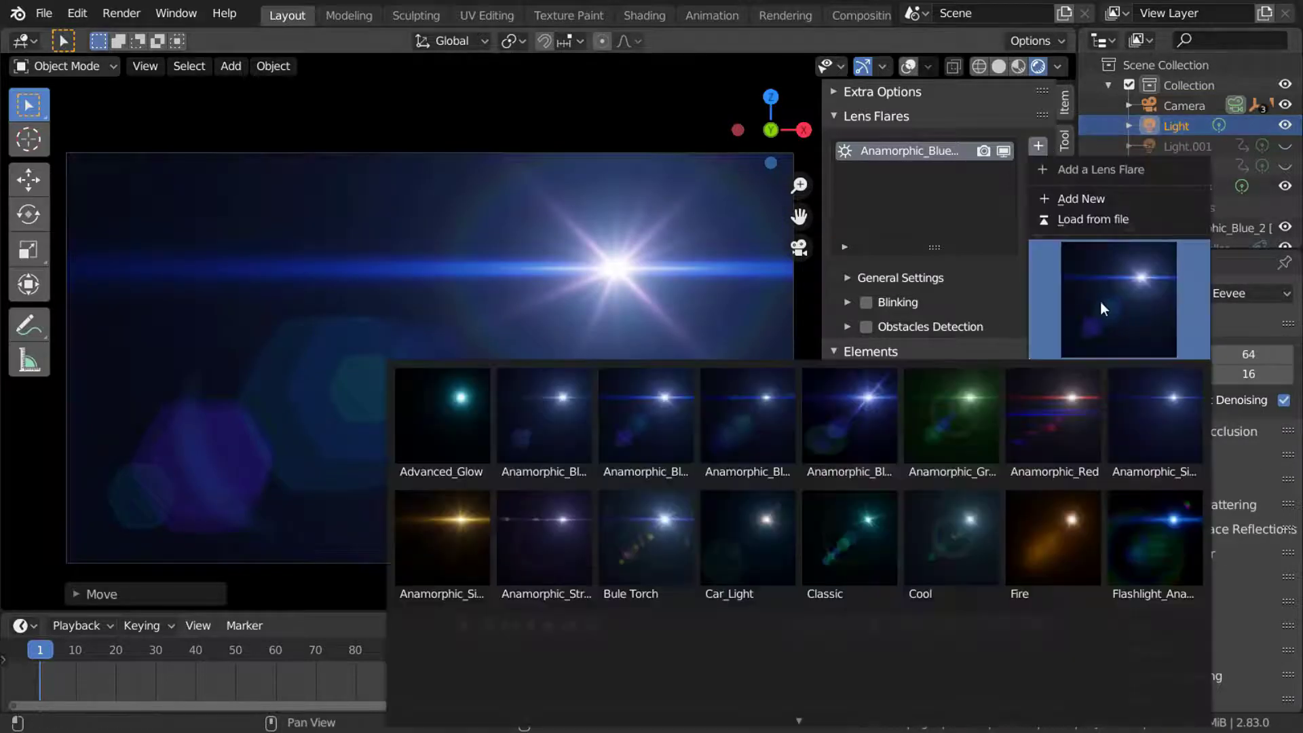
{"action": "left_click", "coordinate": [541, 415]}
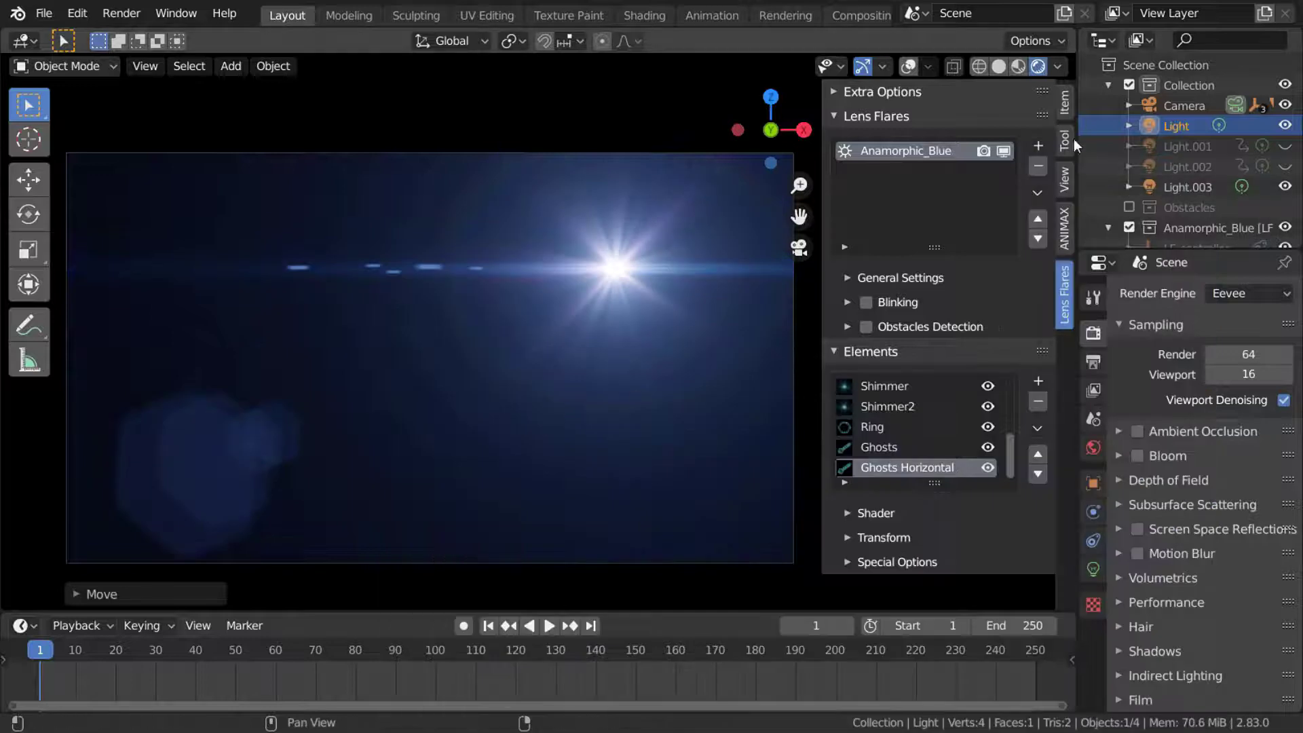
{"action": "left_click", "coordinate": [1038, 146]}
{"action": "left_click", "coordinate": [1111, 278]}
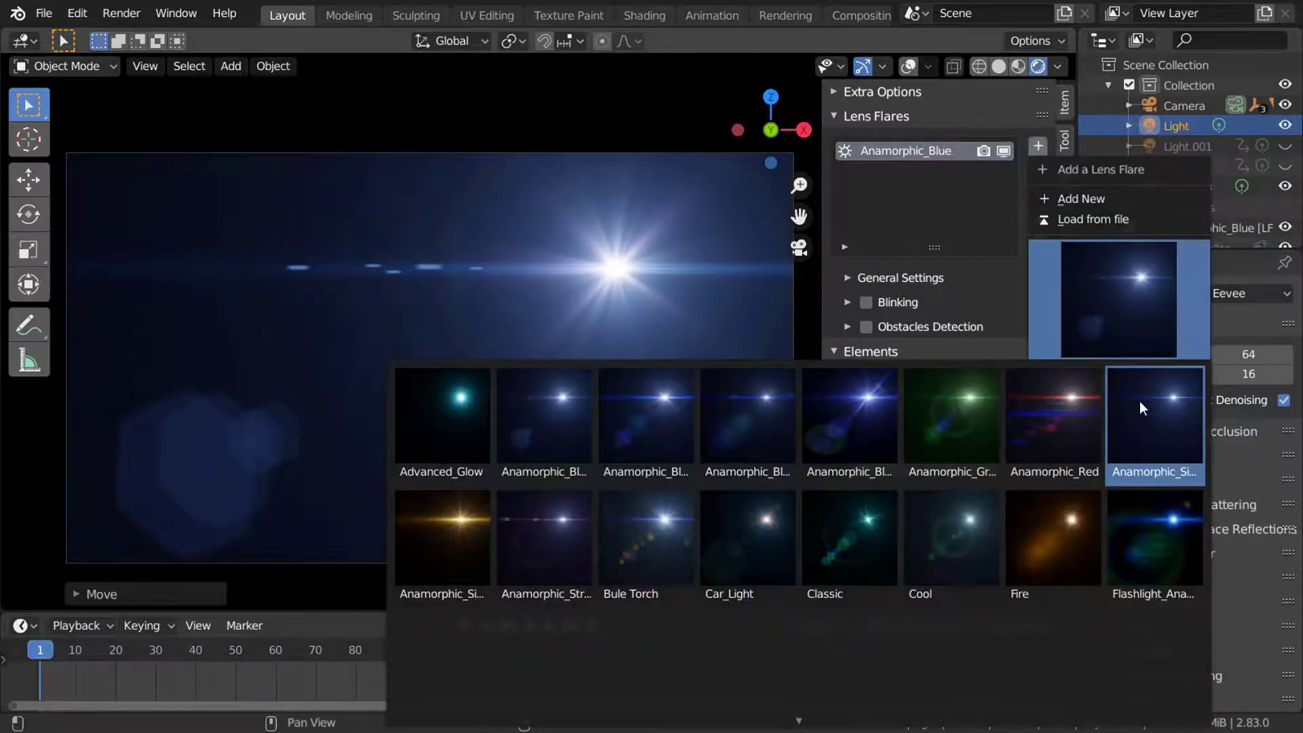
{"action": "left_click", "coordinate": [1139, 401]}
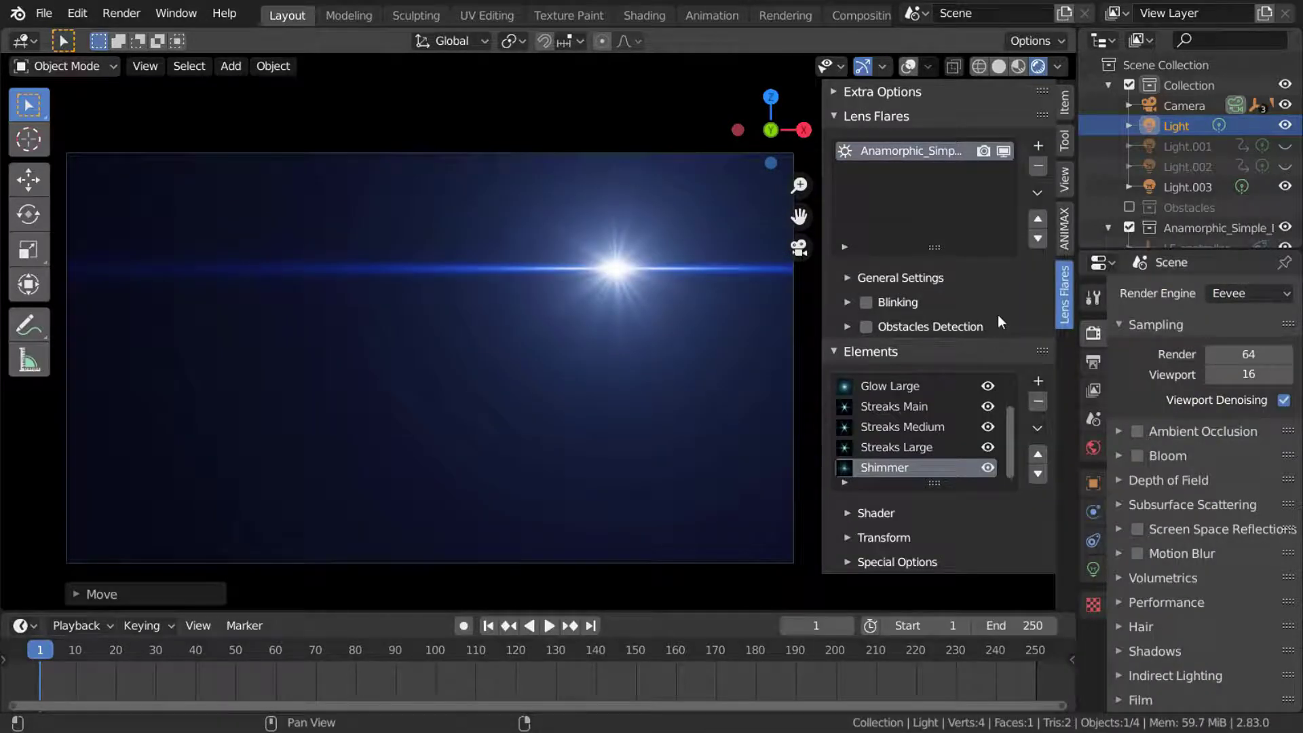
Try the Tiny thumbnails size in the preset gallery and set the size back to Regular
{"action": "left_click", "coordinate": [1044, 193]}
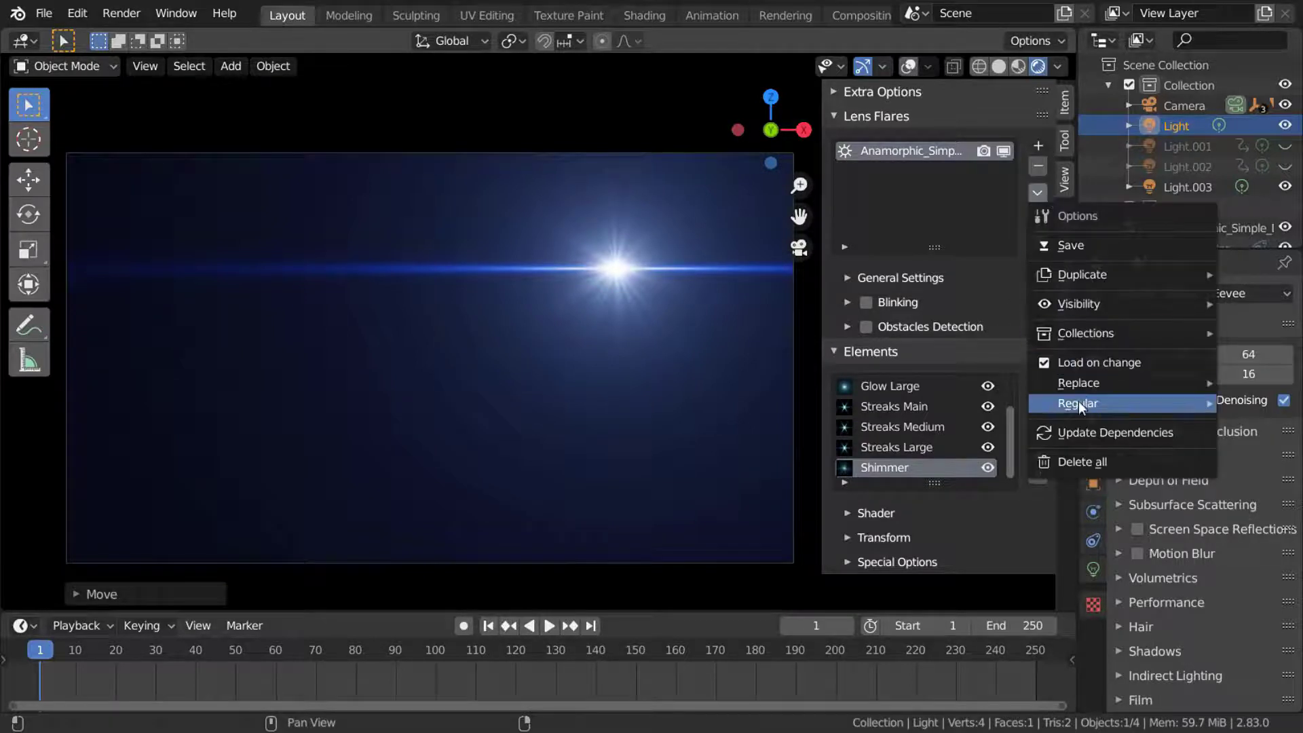
{"action": "mouse_move", "coordinate": [1078, 402]}
{"action": "left_click", "coordinate": [916, 401]}
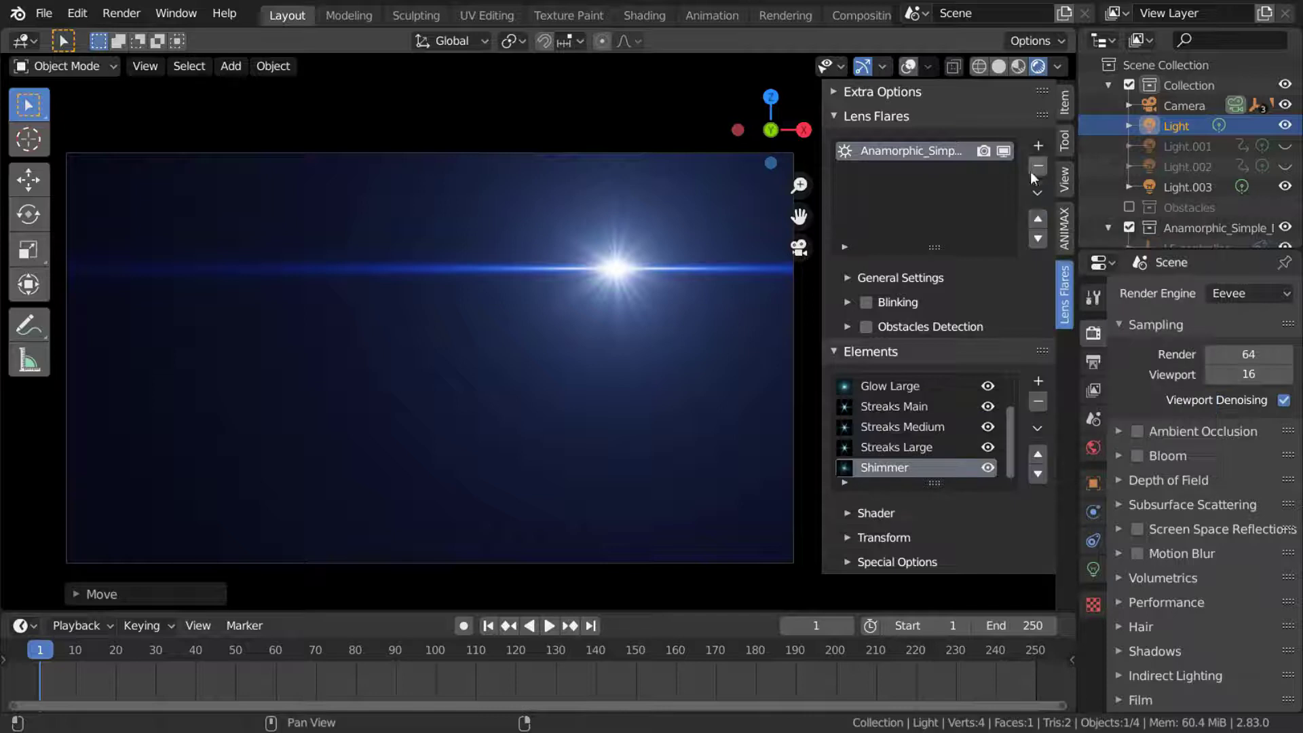
{"action": "left_click", "coordinate": [1039, 149]}
{"action": "left_click", "coordinate": [1073, 296]}
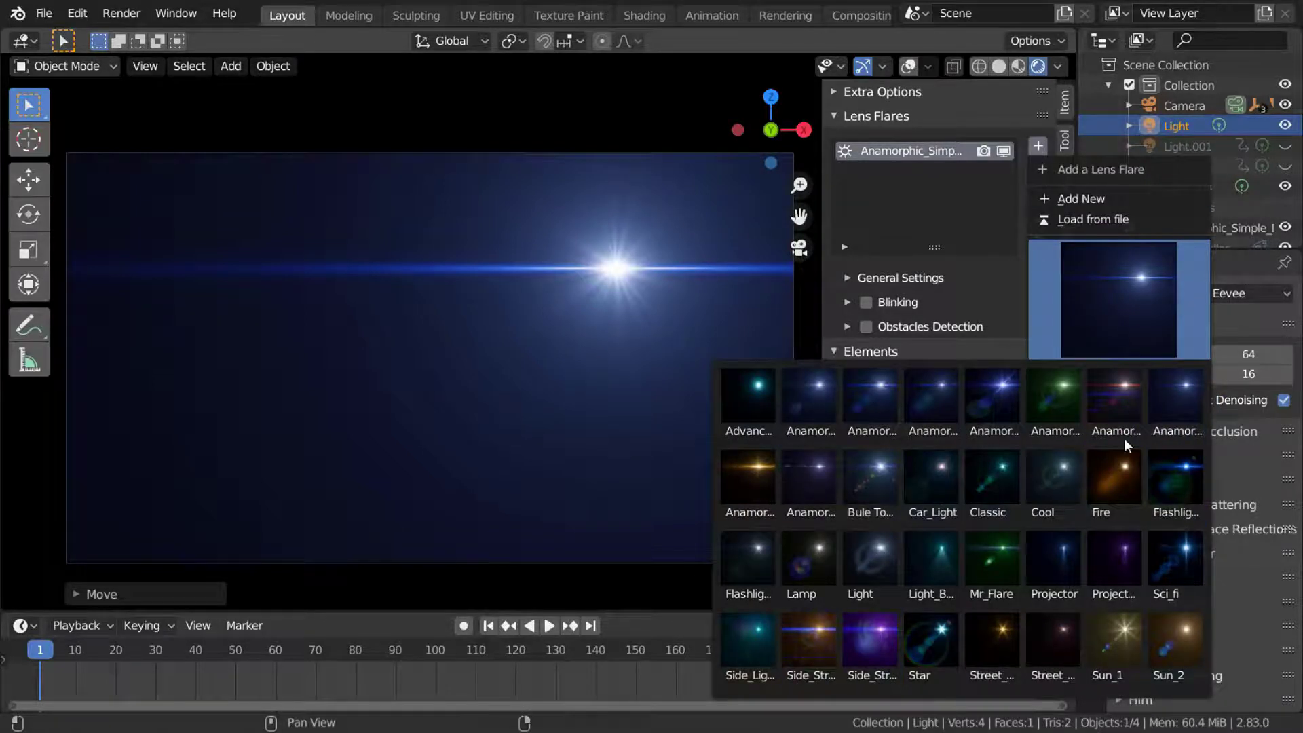
{"action": "left_click", "coordinate": [991, 397]}
{"action": "left_click", "coordinate": [1037, 194]}
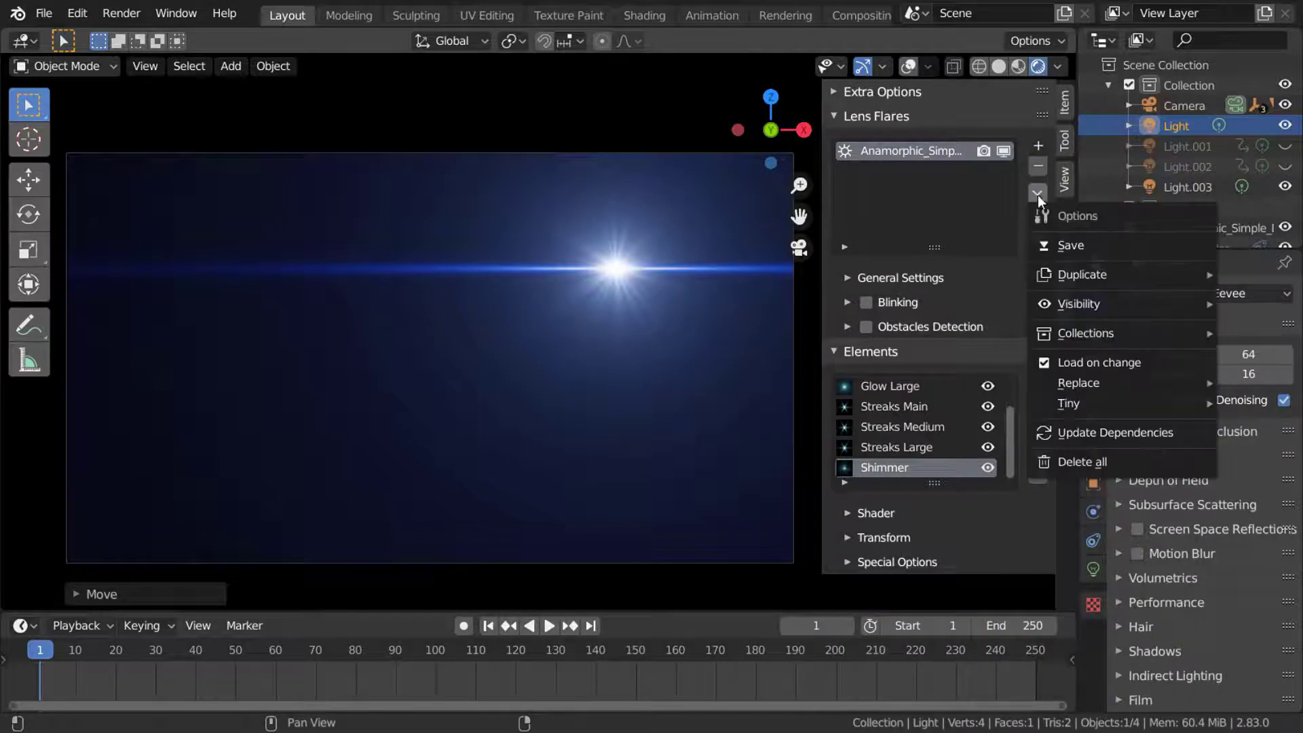
{"action": "mouse_move", "coordinate": [1086, 405]}
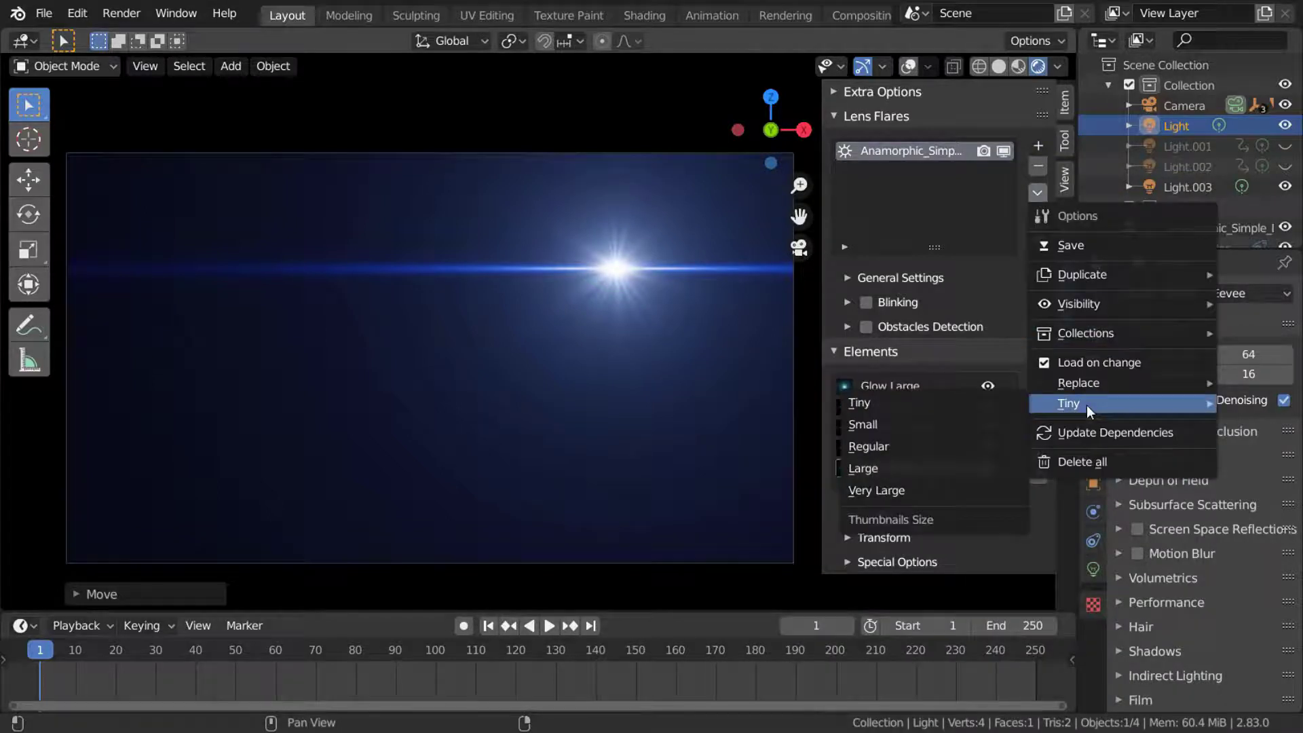
{"action": "left_click", "coordinate": [910, 447]}
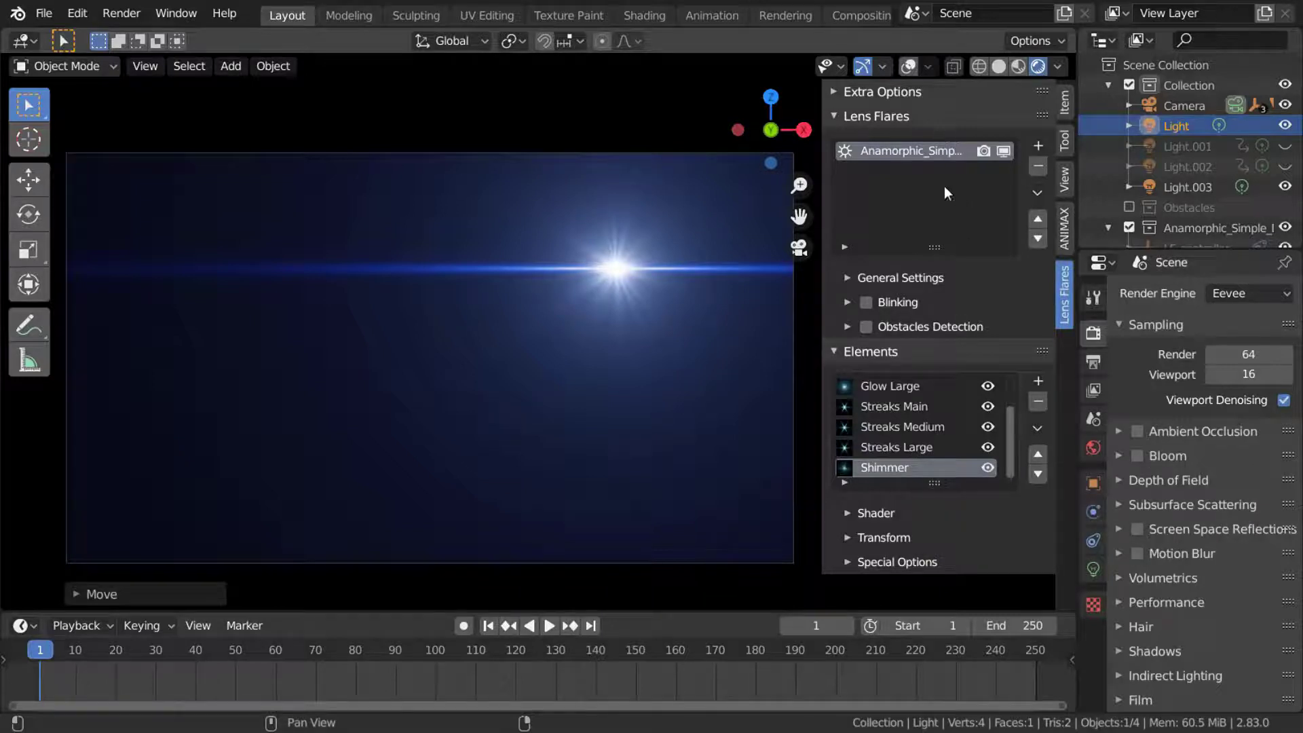
Expand the Extra Options and their Quick Load & Preview settings, and check the thumbnails size choices there
{"action": "left_click", "coordinate": [910, 92]}
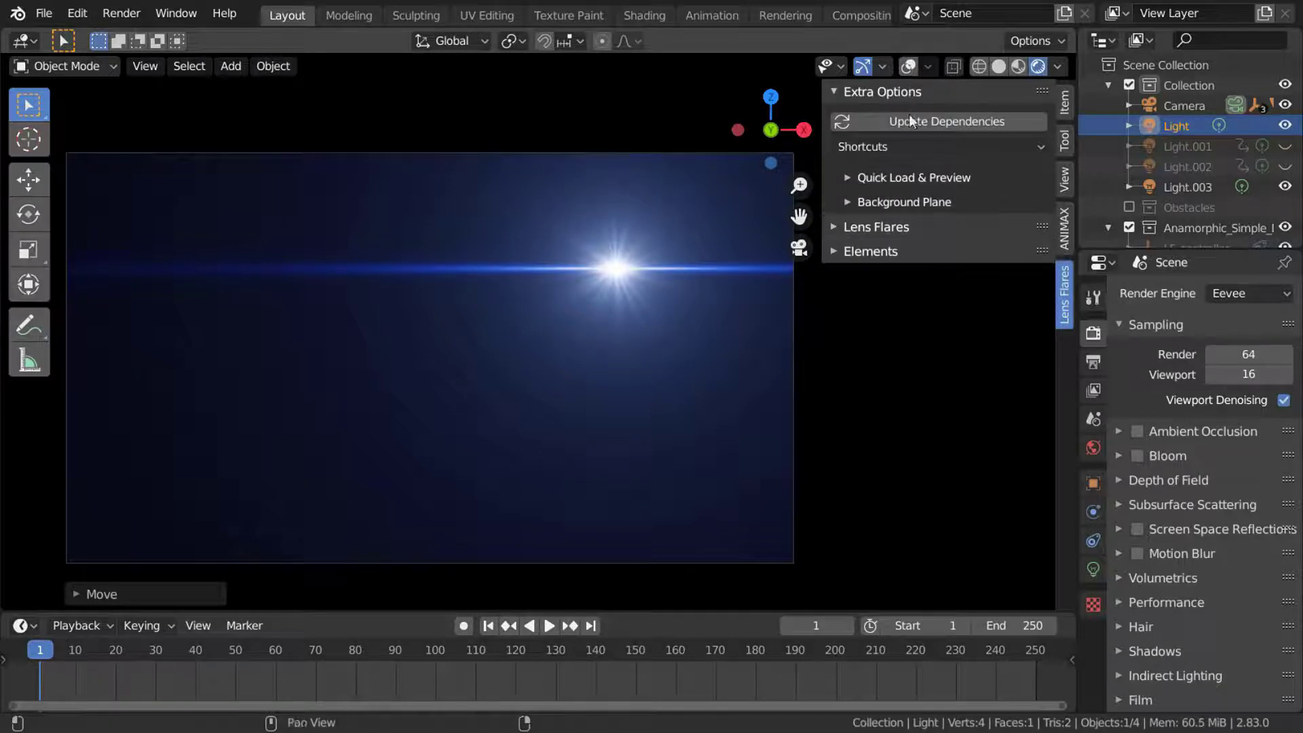
{"action": "left_click", "coordinate": [933, 179]}
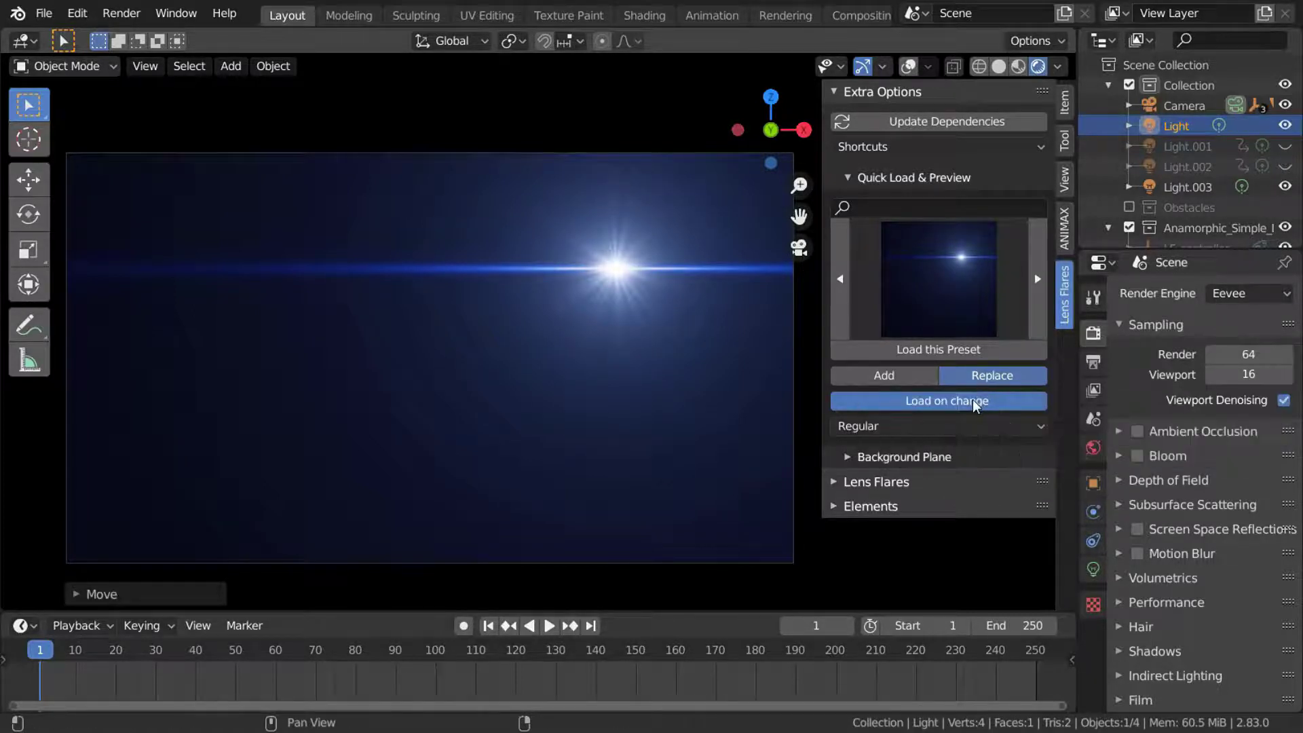
{"action": "left_click", "coordinate": [969, 428]}
{"action": "left_click", "coordinate": [969, 428]}
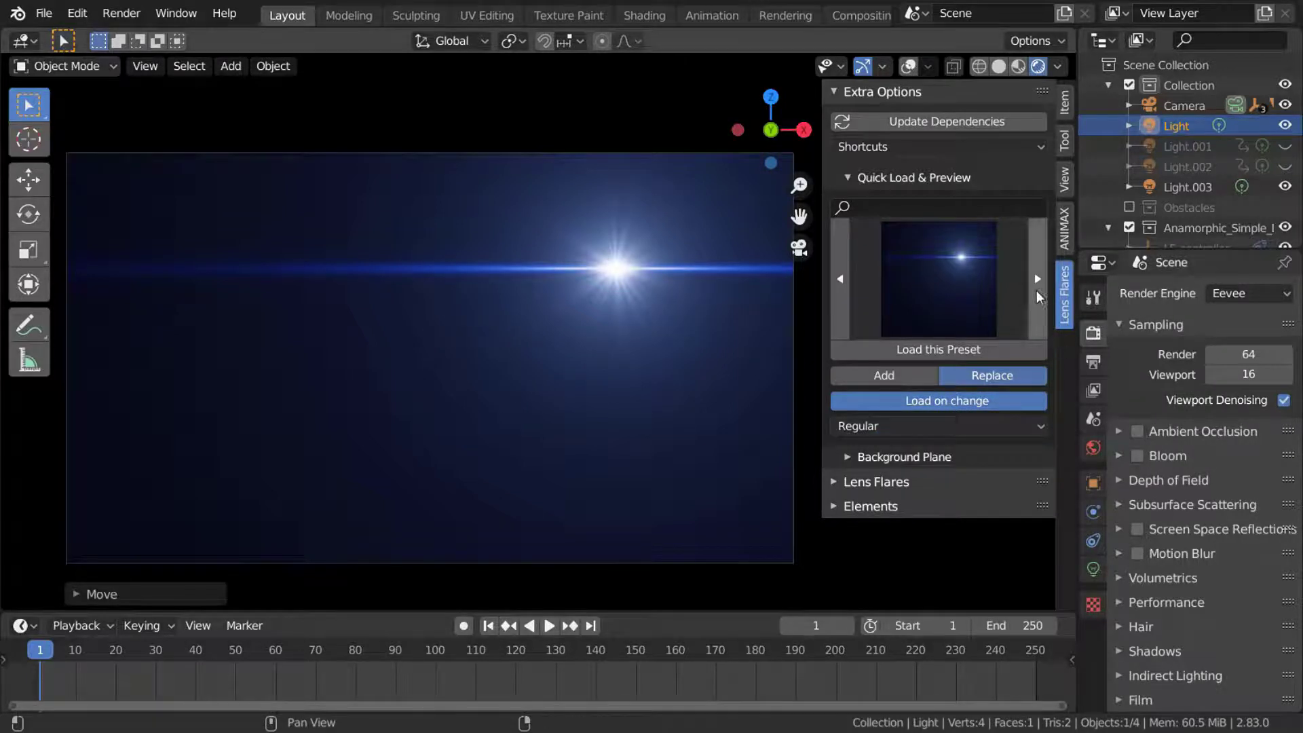
Step forward through the presets in Quick Load & Preview until Flashlight_Blue is loaded on the Light
{"action": "left_click", "coordinate": [1036, 290]}
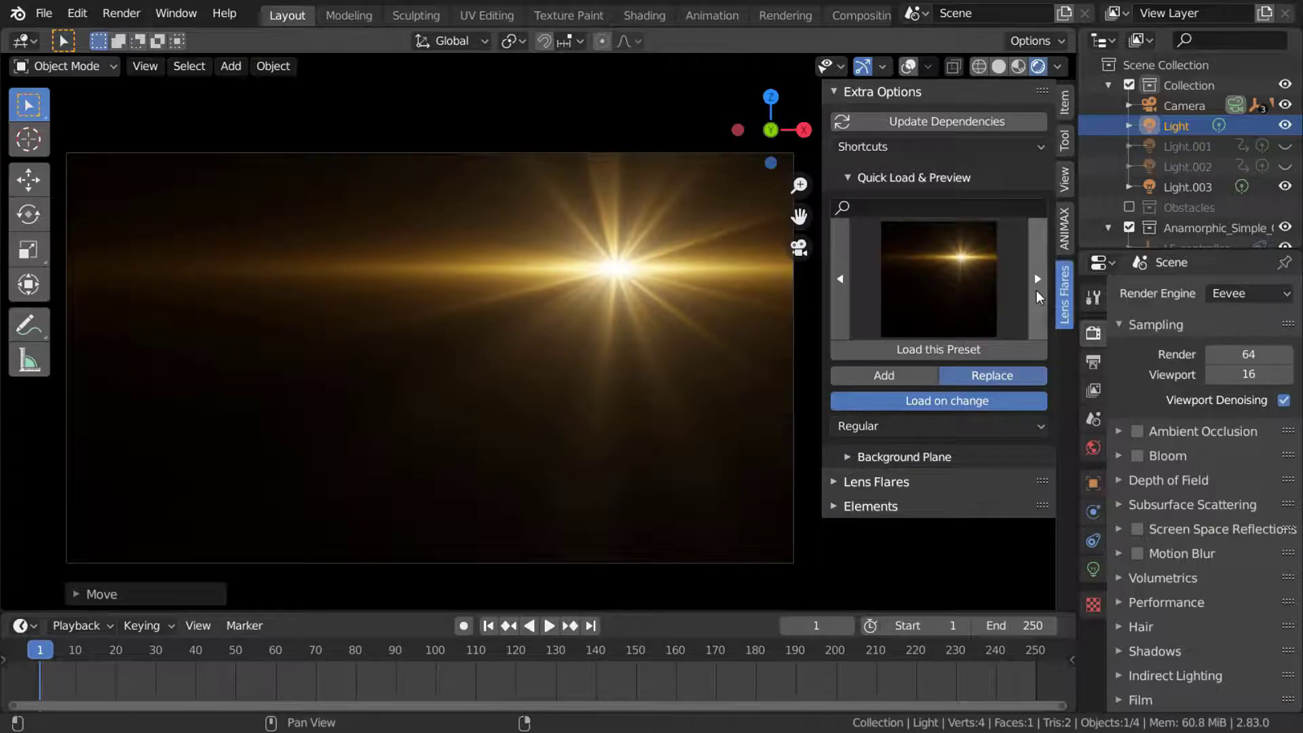
{"action": "left_click", "coordinate": [1036, 290]}
{"action": "left_click", "coordinate": [1037, 290]}
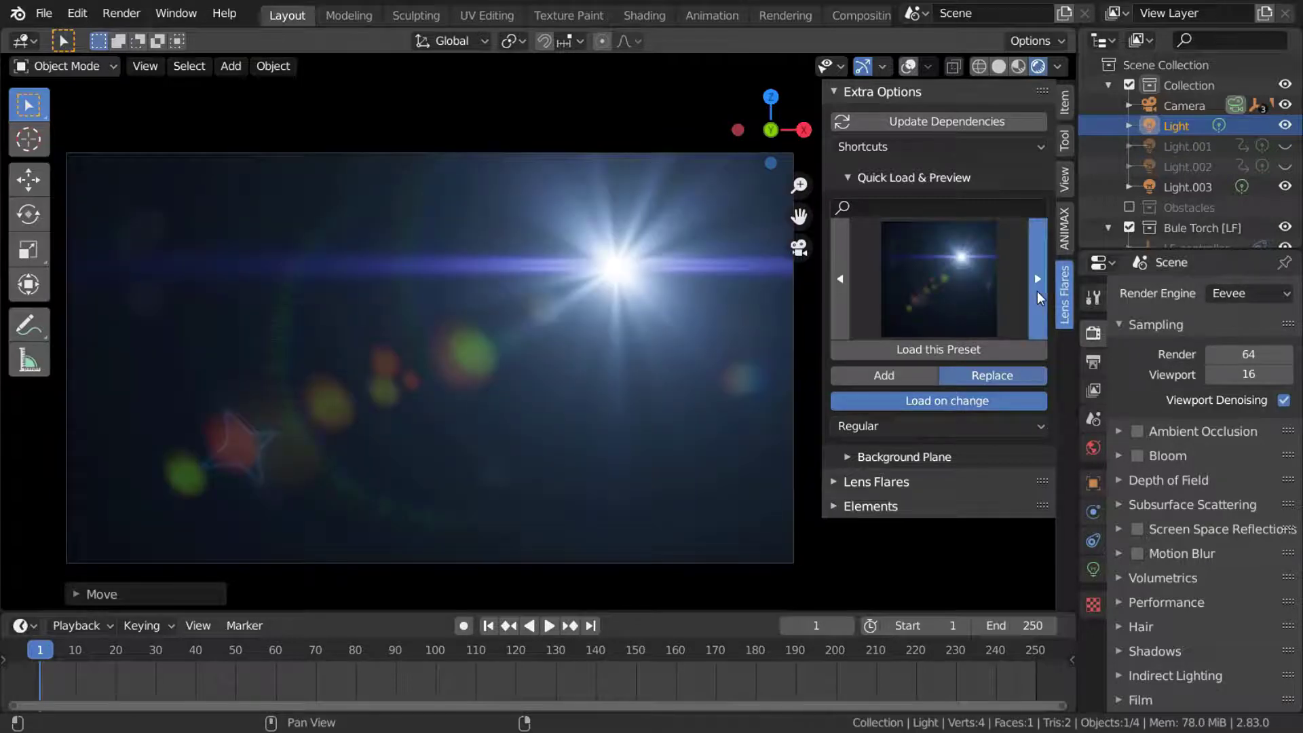
{"action": "left_click", "coordinate": [1037, 290]}
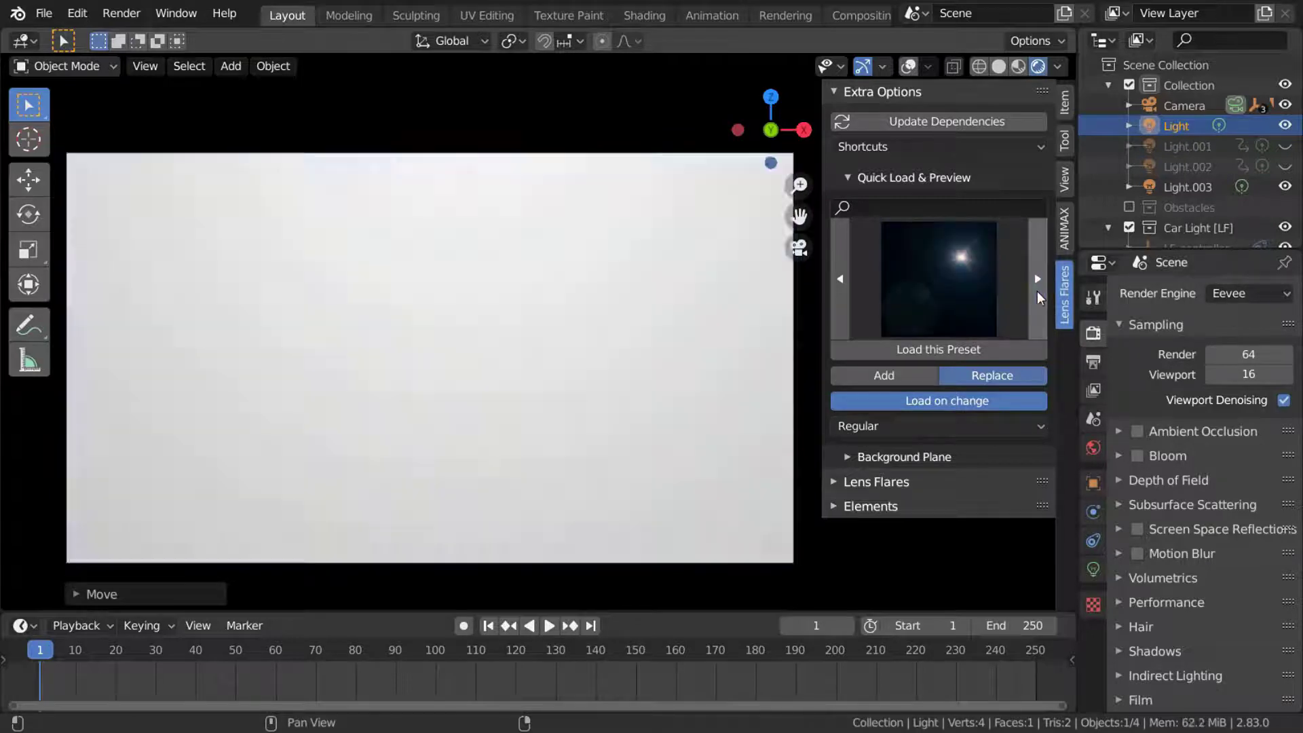
{"action": "left_click", "coordinate": [1037, 290]}
{"action": "left_click", "coordinate": [1038, 291]}
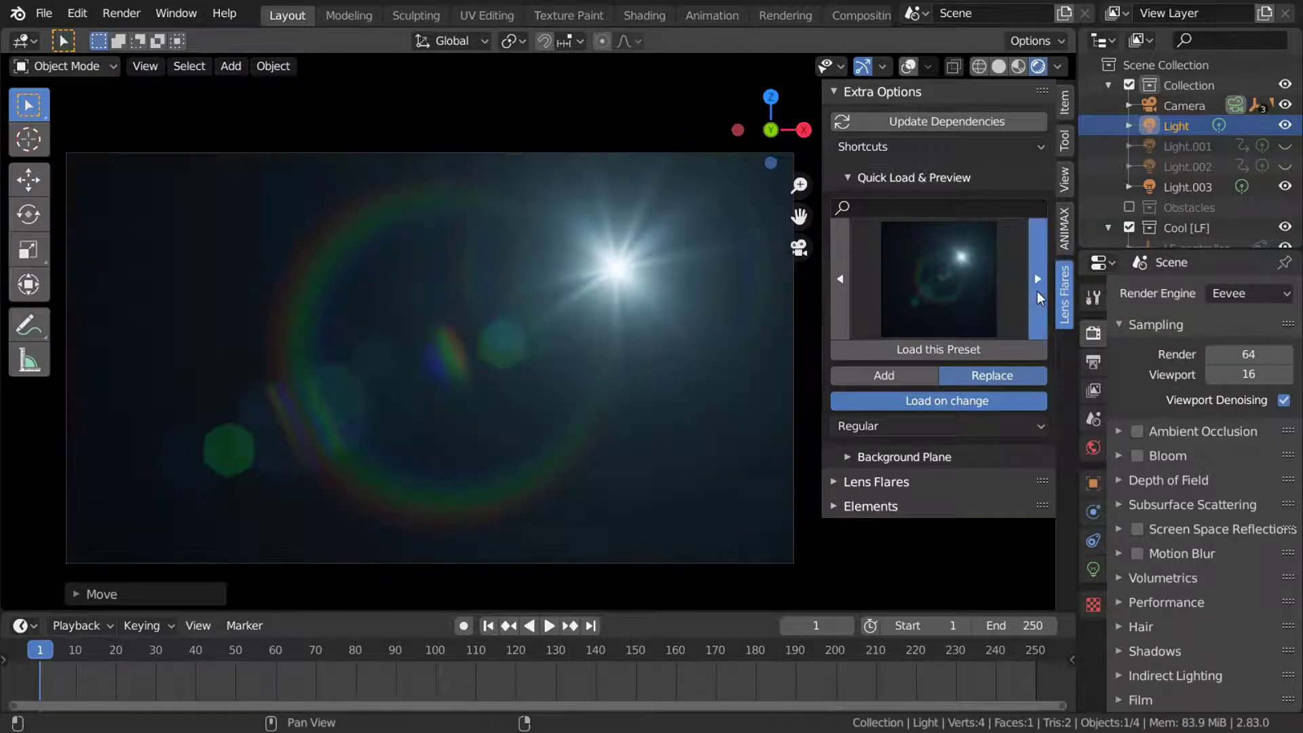
{"action": "left_click", "coordinate": [1037, 291]}
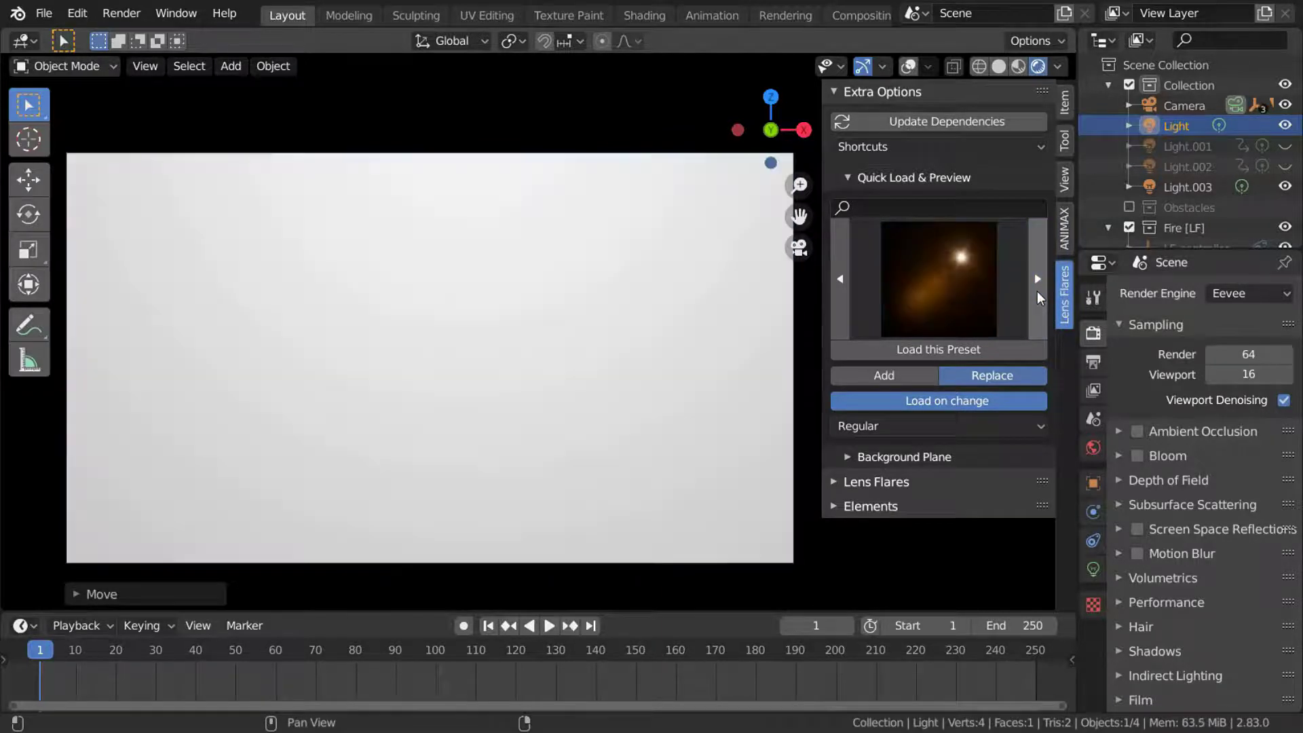
{"action": "left_click", "coordinate": [1037, 291]}
{"action": "left_click", "coordinate": [1038, 292]}
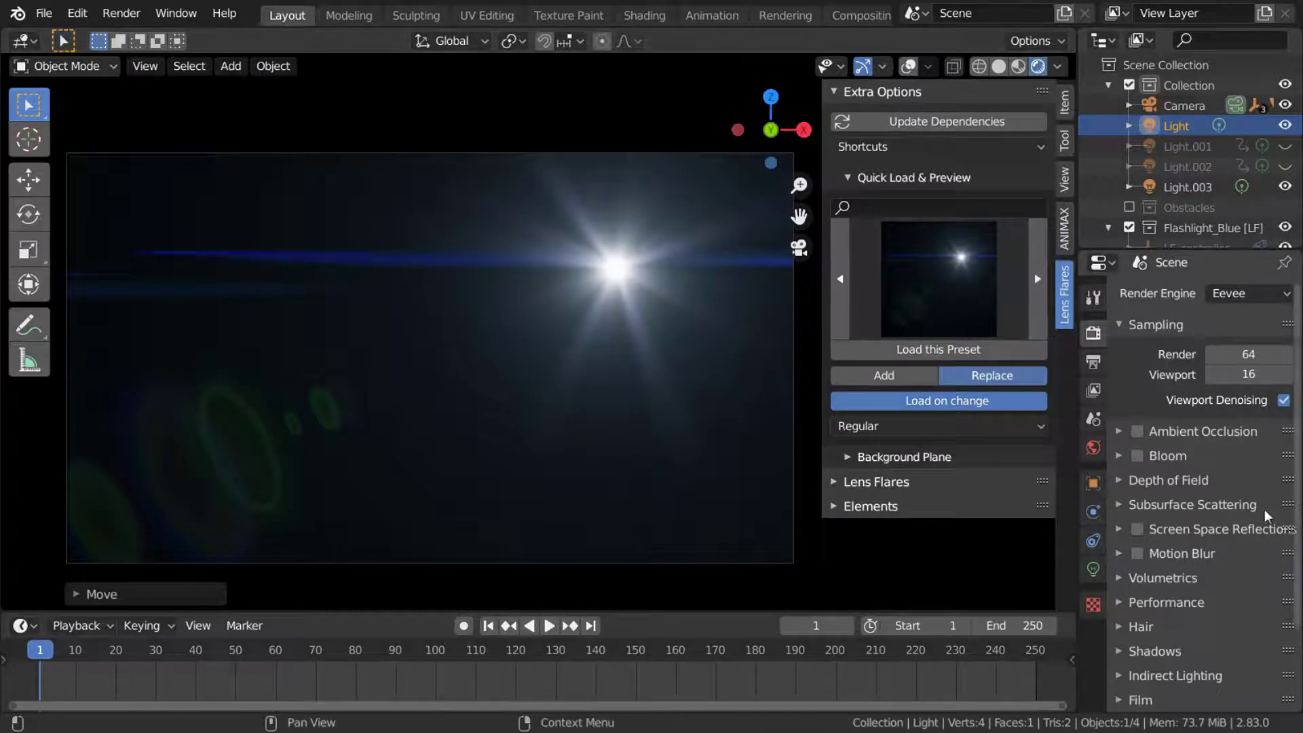
Try the Standard view transform in the scene's Color Management and set it back to Filmic
{"action": "scroll", "coordinate": [1231, 401], "scroll_direction": "down", "scroll_amount": 4}
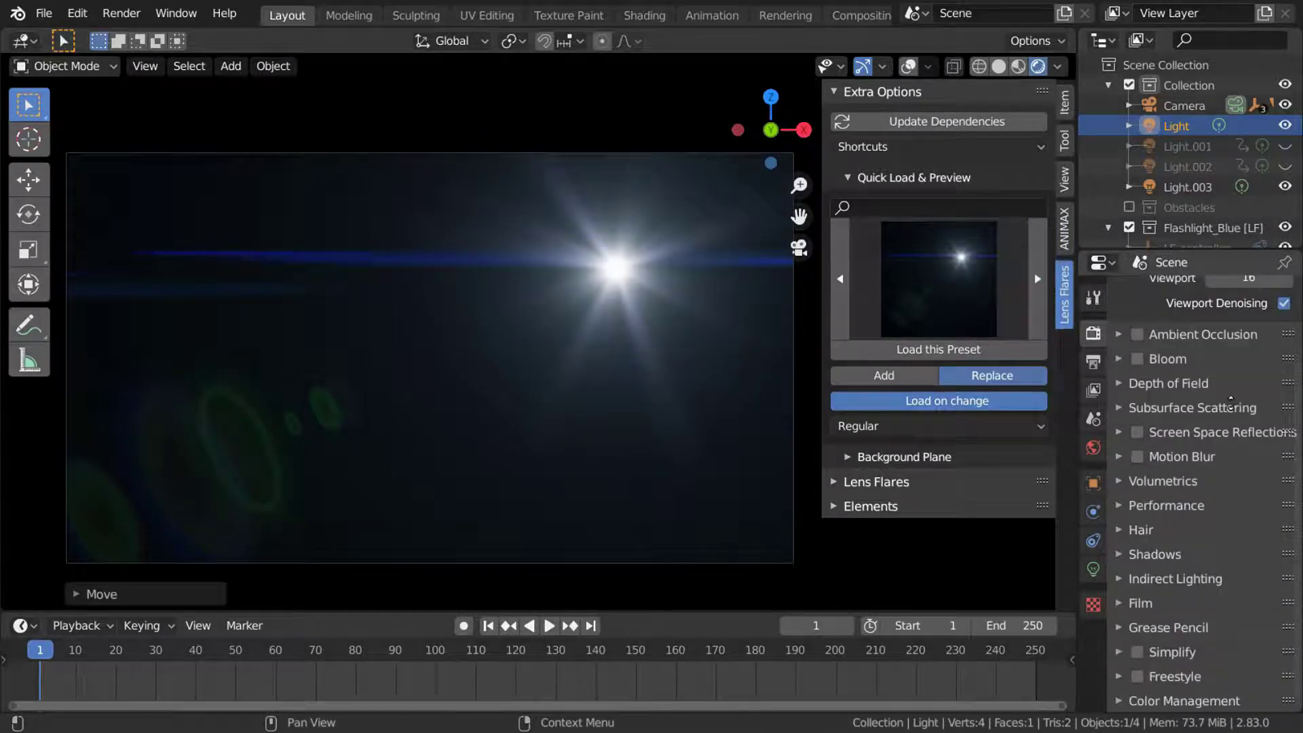
{"action": "left_click", "coordinate": [1218, 700]}
{"action": "scroll", "coordinate": [1222, 699], "scroll_direction": "down", "scroll_amount": 7}
{"action": "left_click", "coordinate": [1237, 576]}
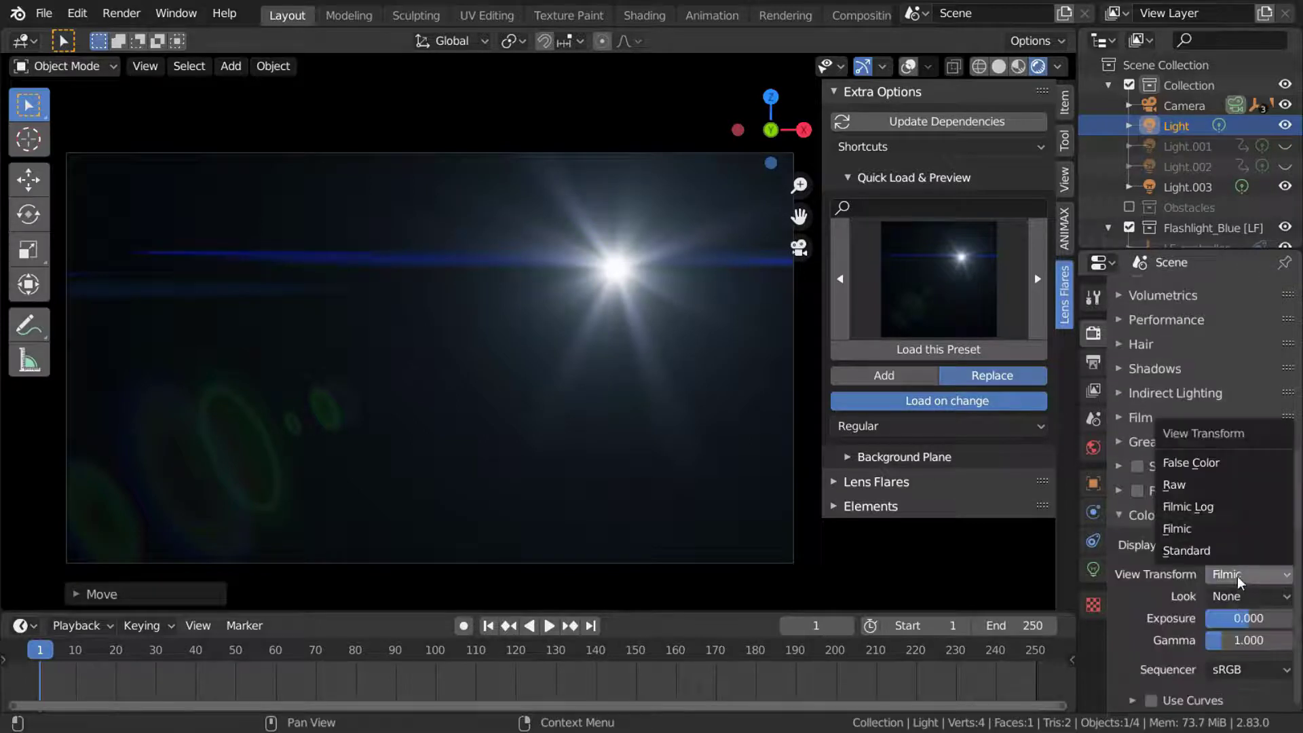
{"action": "left_click", "coordinate": [1237, 552]}
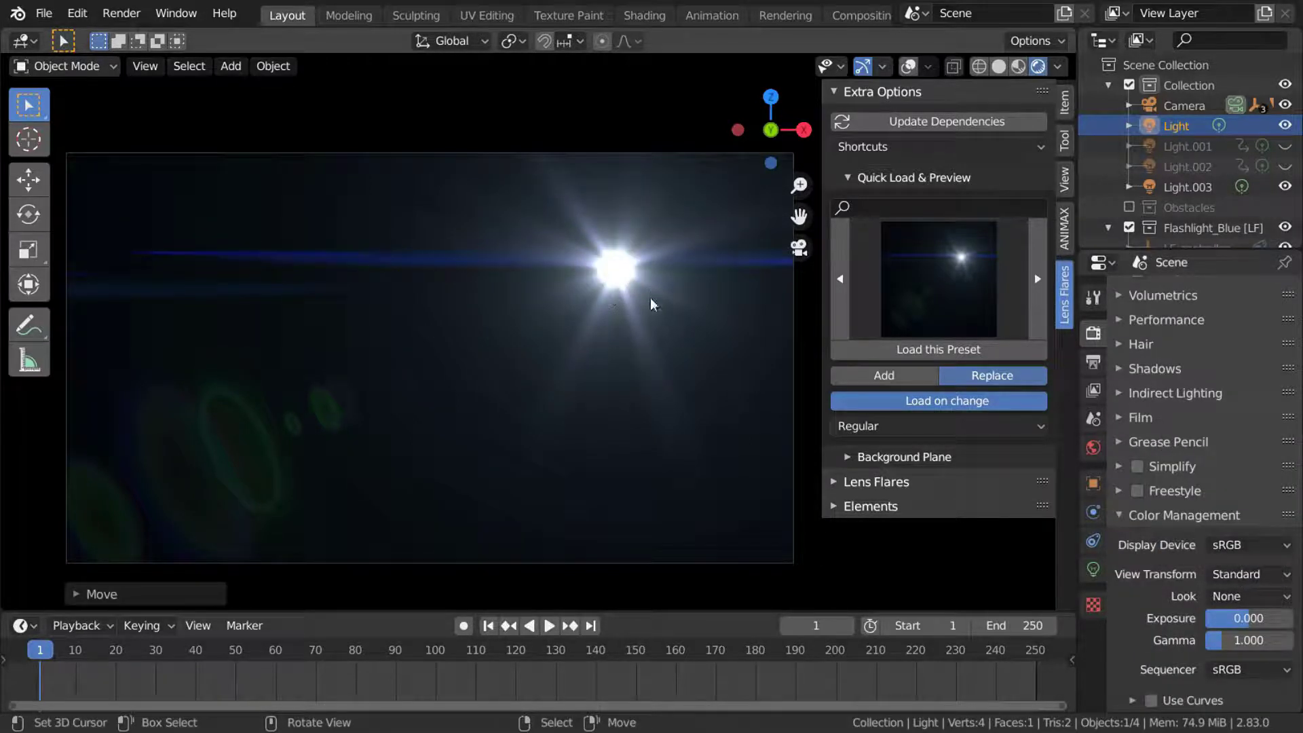
{"action": "left_click", "coordinate": [1232, 574]}
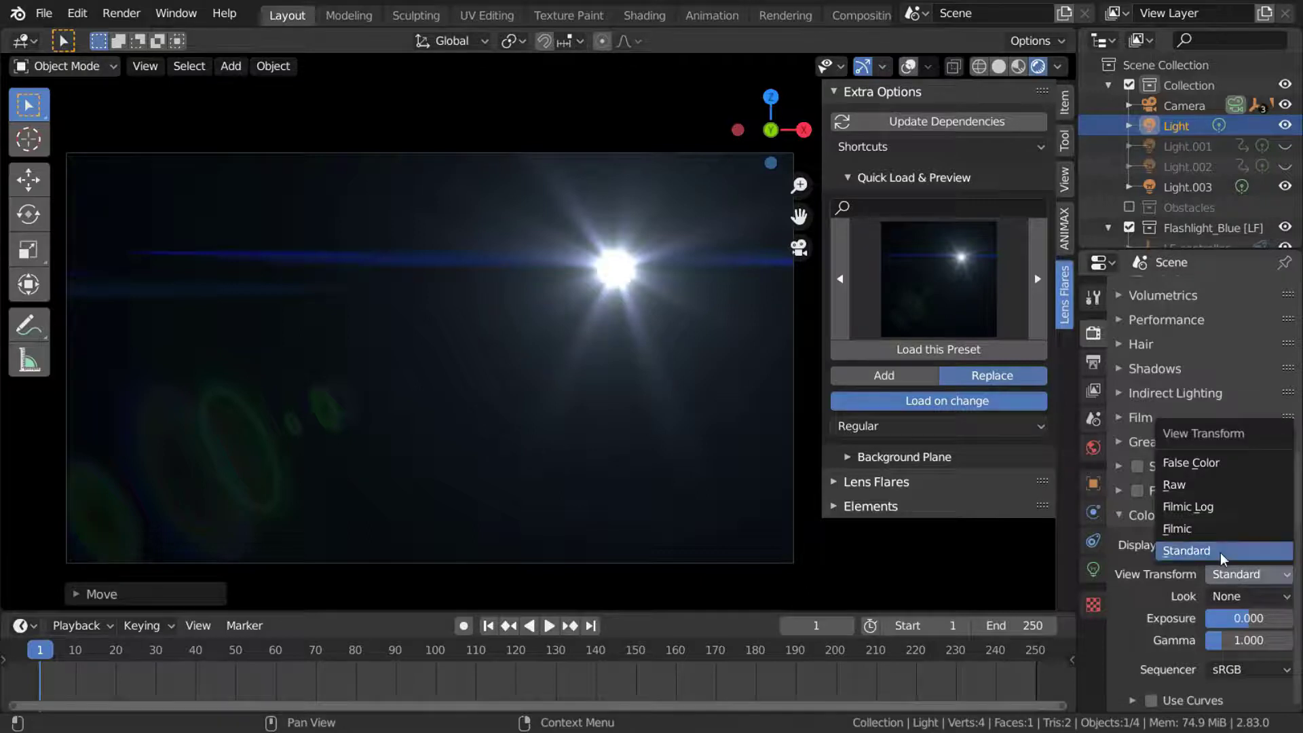
{"action": "left_click", "coordinate": [1220, 530]}
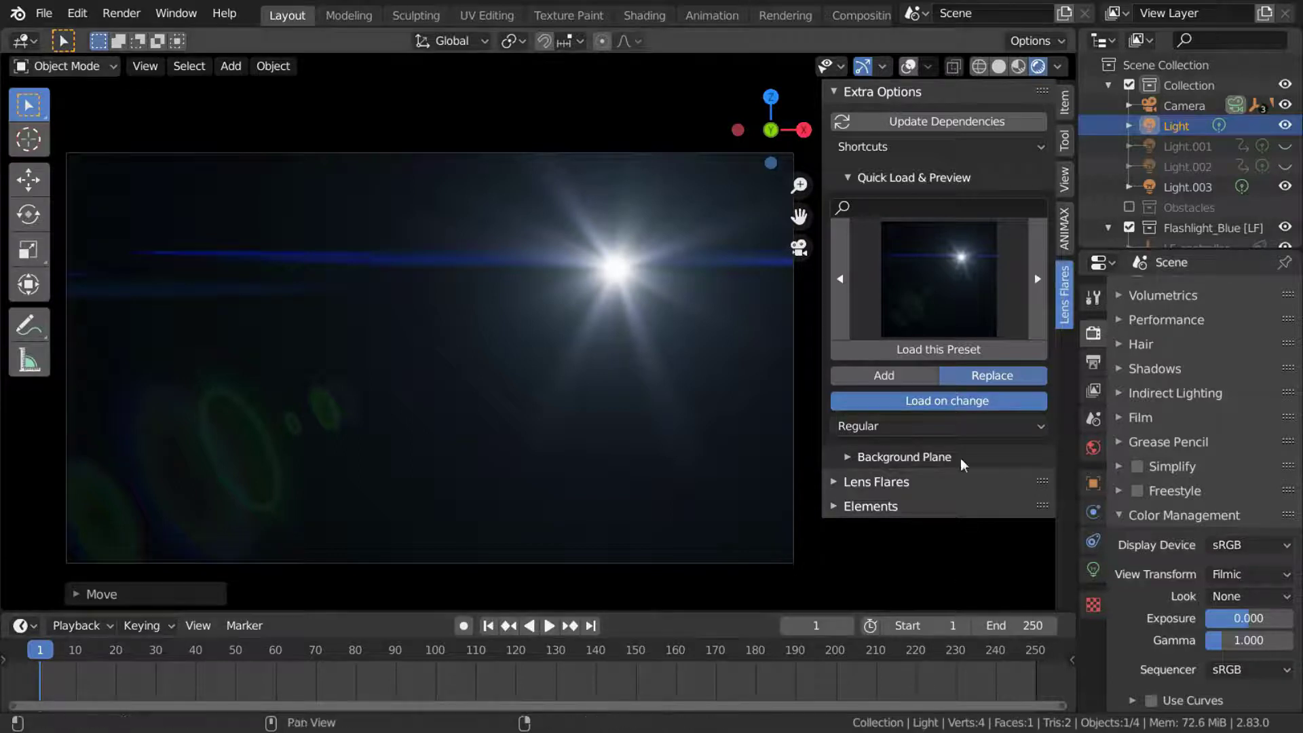
Filter the Quick Load & Preview presets by "Ana" and pick the second blue anamorphic preset
{"action": "left_click", "coordinate": [916, 209]}
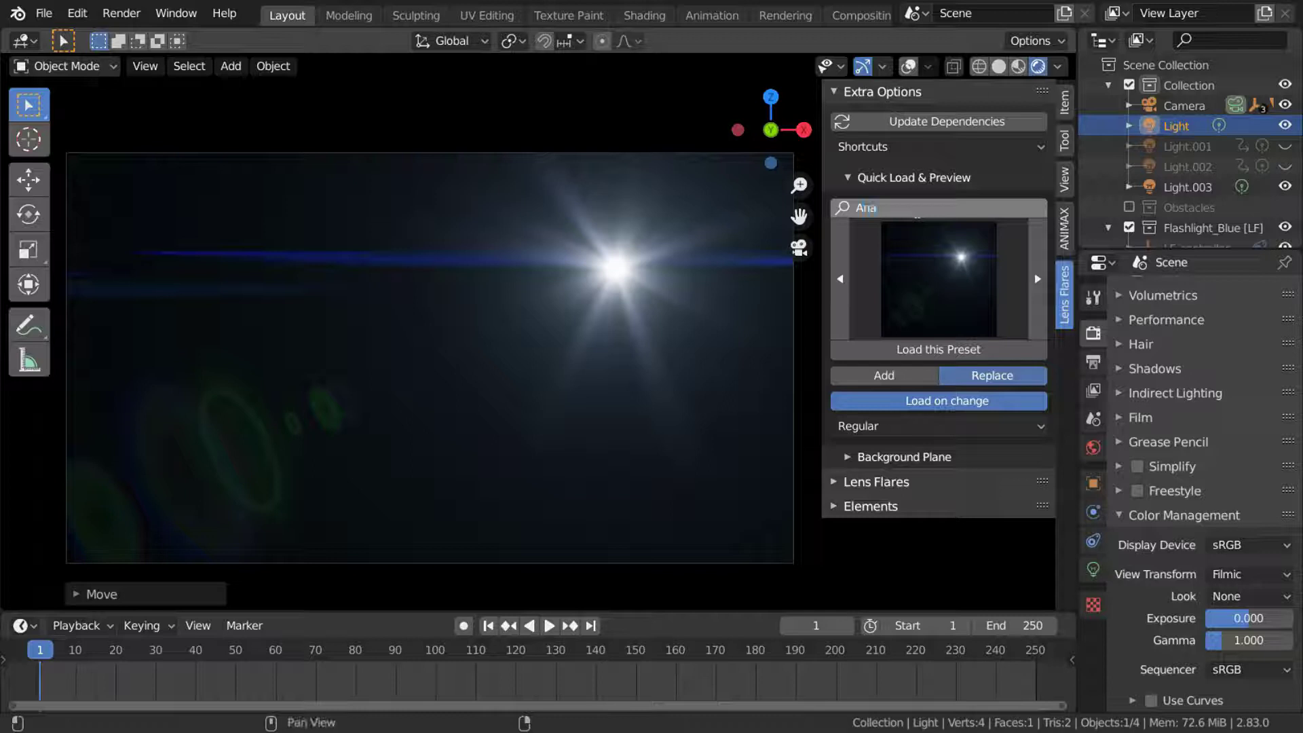
{"action": "key", "text": "Return"}
{"action": "left_click", "coordinate": [917, 255]}
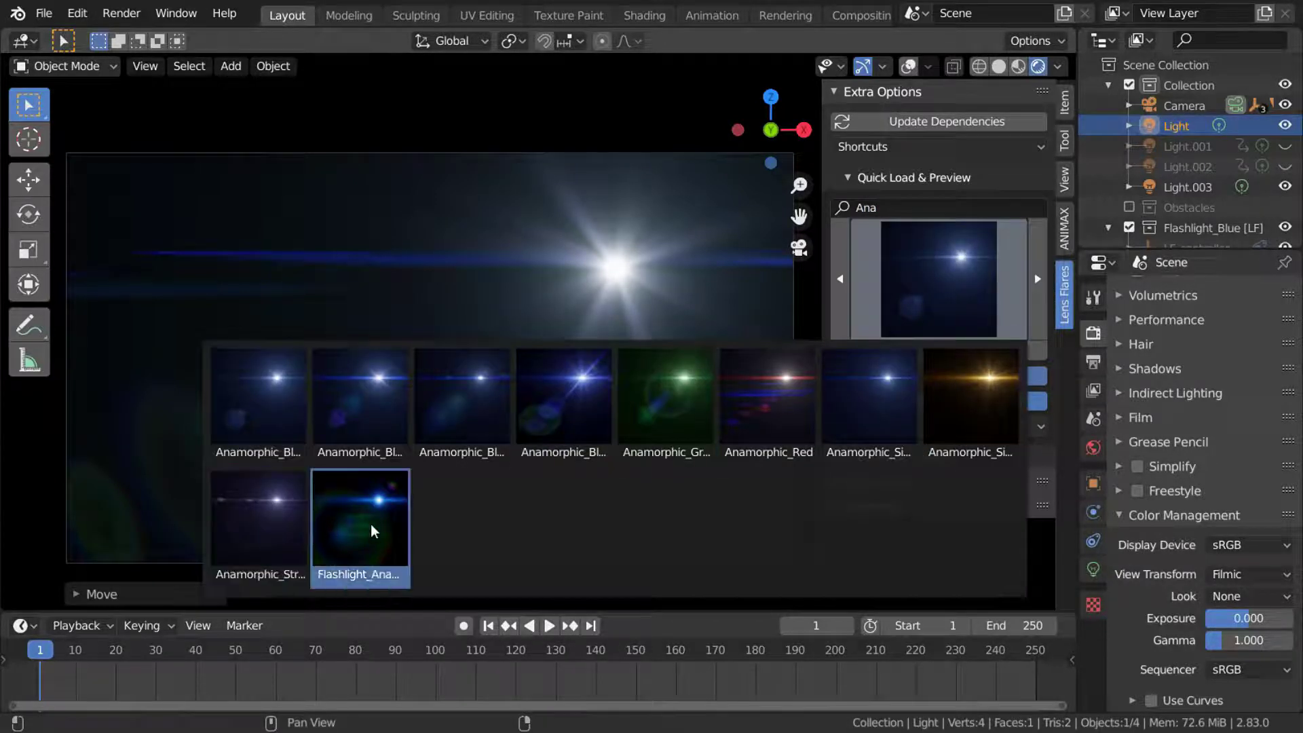
{"action": "left_click", "coordinate": [384, 401]}
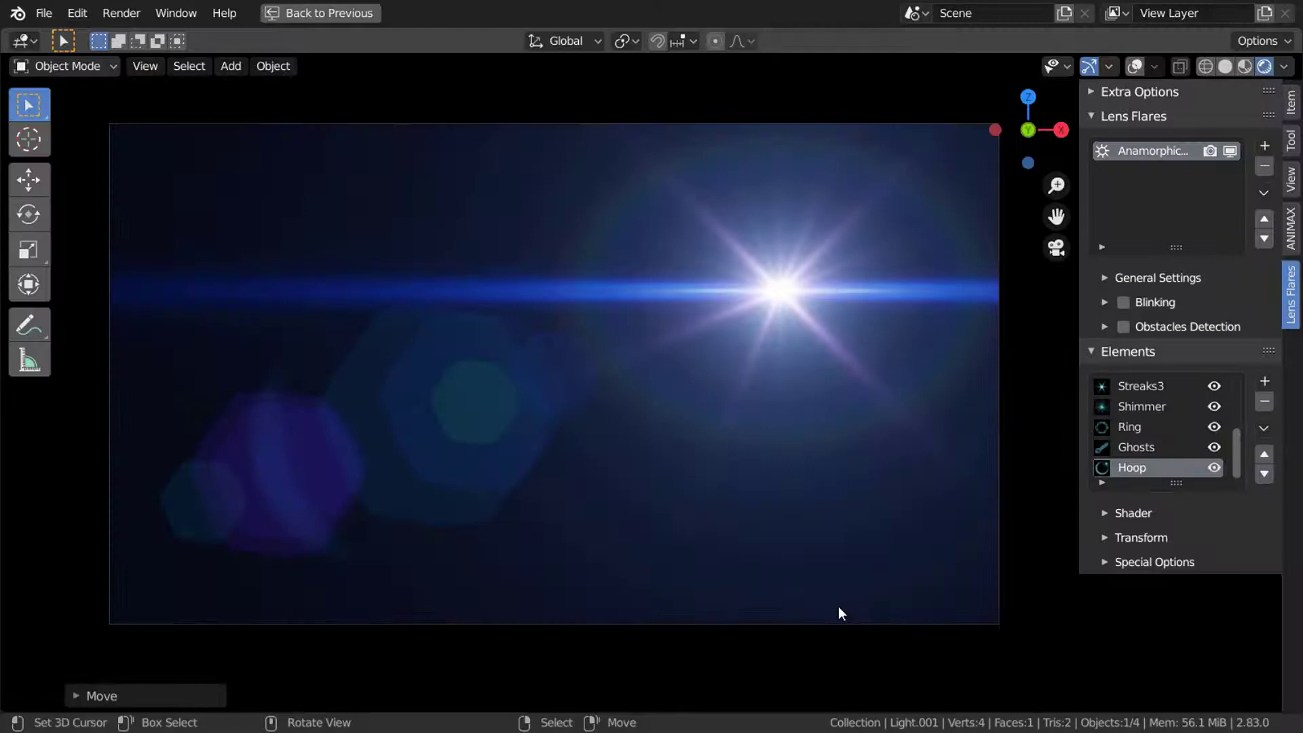
Expand the anamorphic flare's General Settings and check which objects are available as its Target
{"action": "left_click", "coordinate": [1174, 275]}
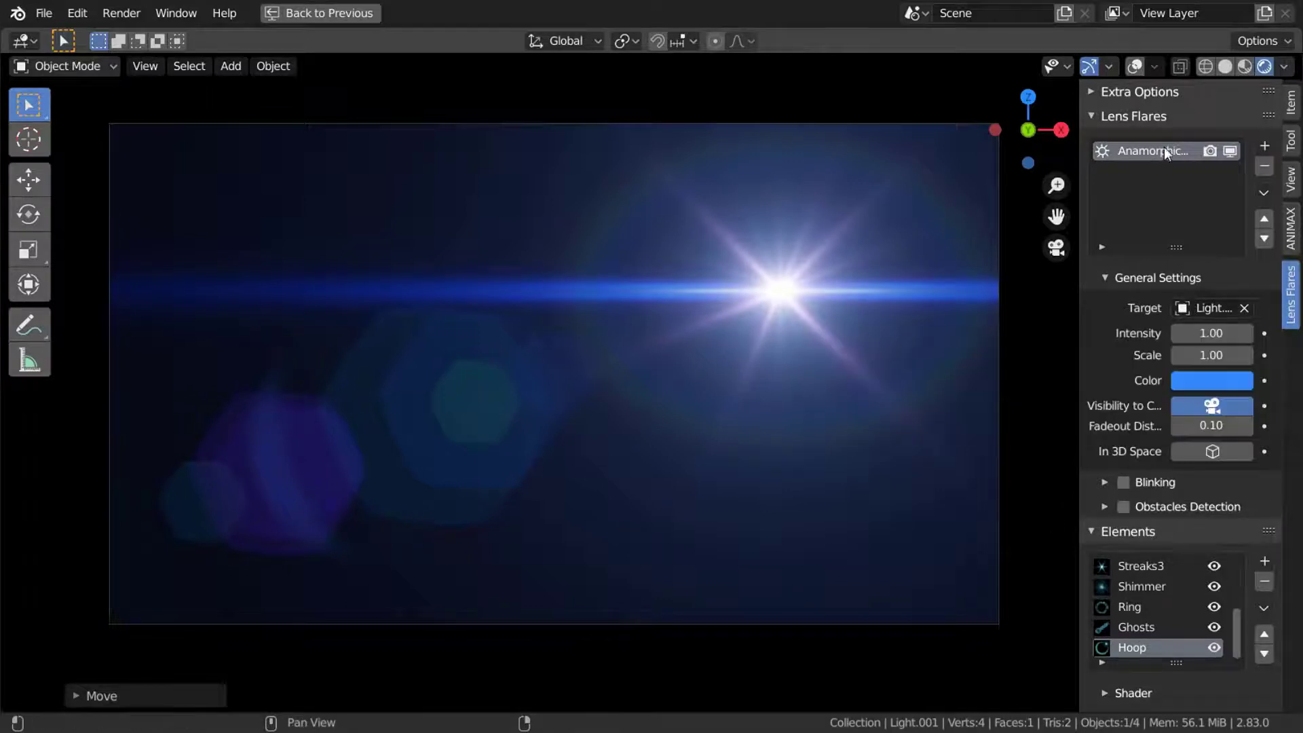
{"action": "left_click", "coordinate": [1215, 307]}
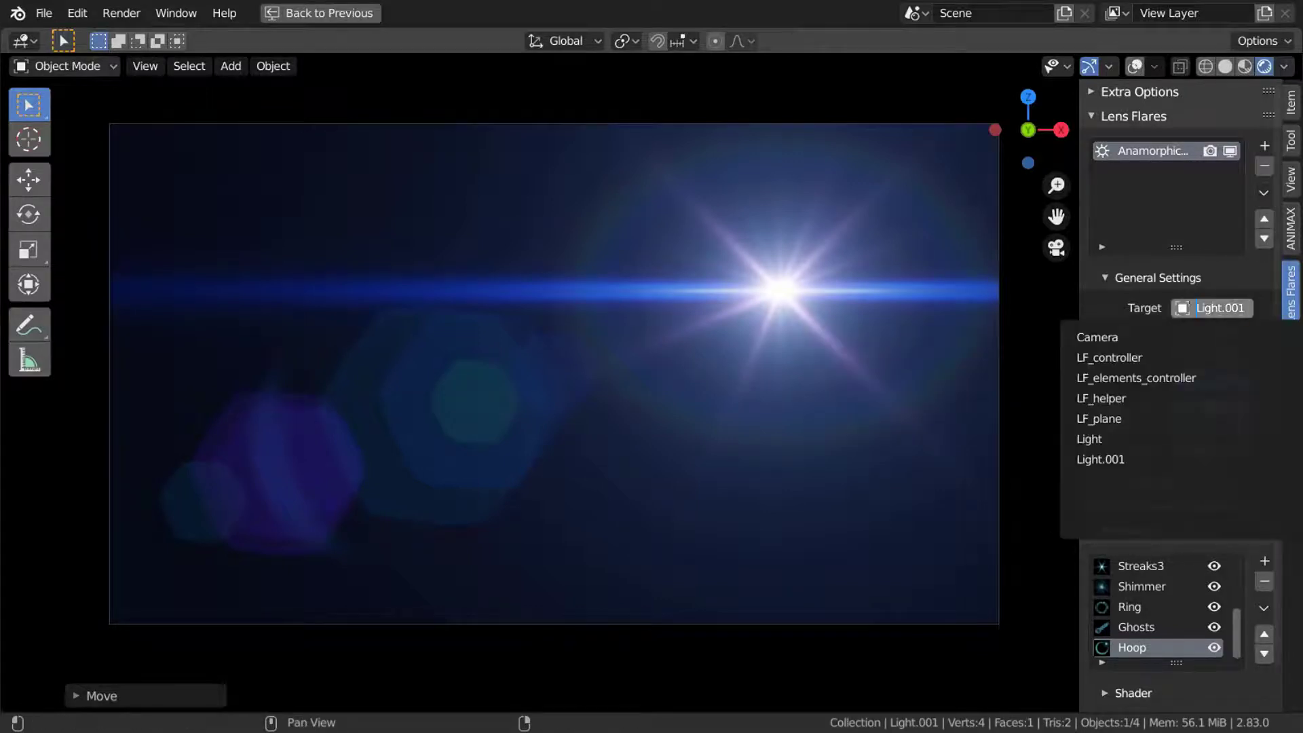
Show the viewport overlays and place a duplicate of Light.001 near the upper-left corner of the camera frame
{"action": "left_click", "coordinate": [1135, 66]}
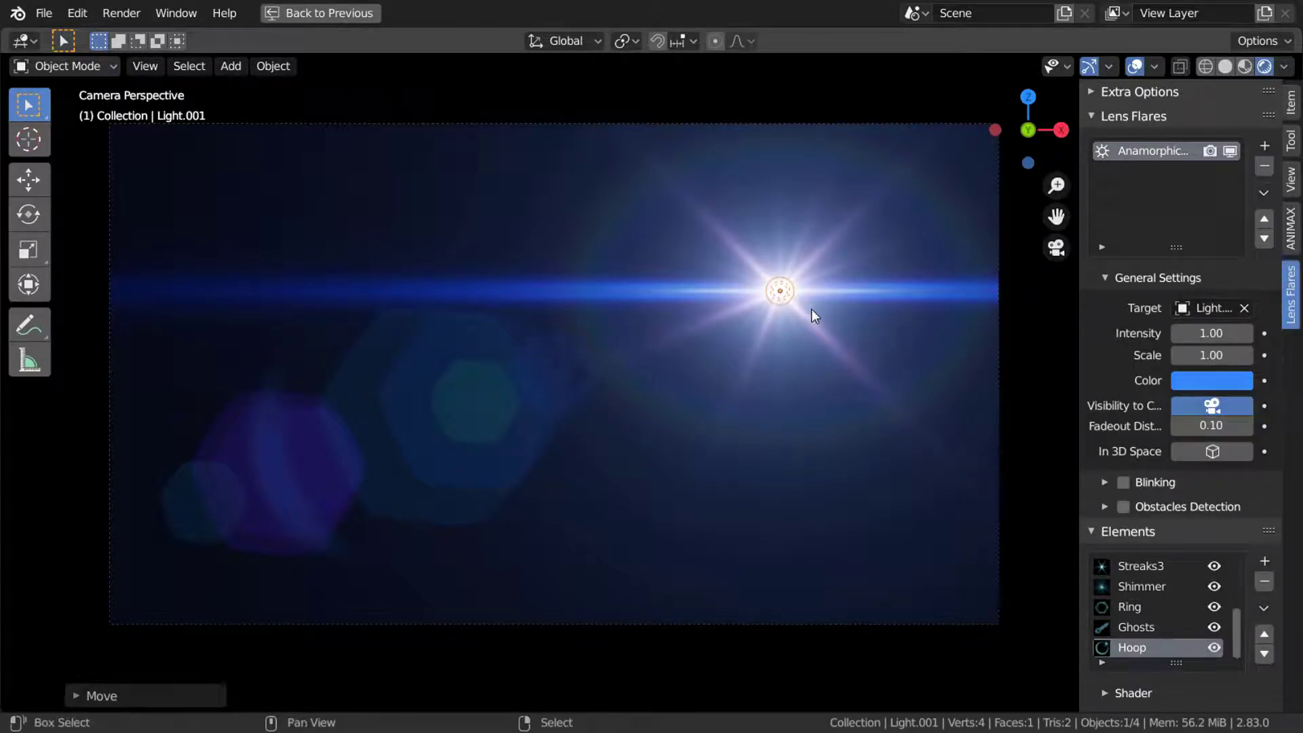
{"action": "key", "text": "shift+d"}
{"action": "left_click", "coordinate": [300, 228]}
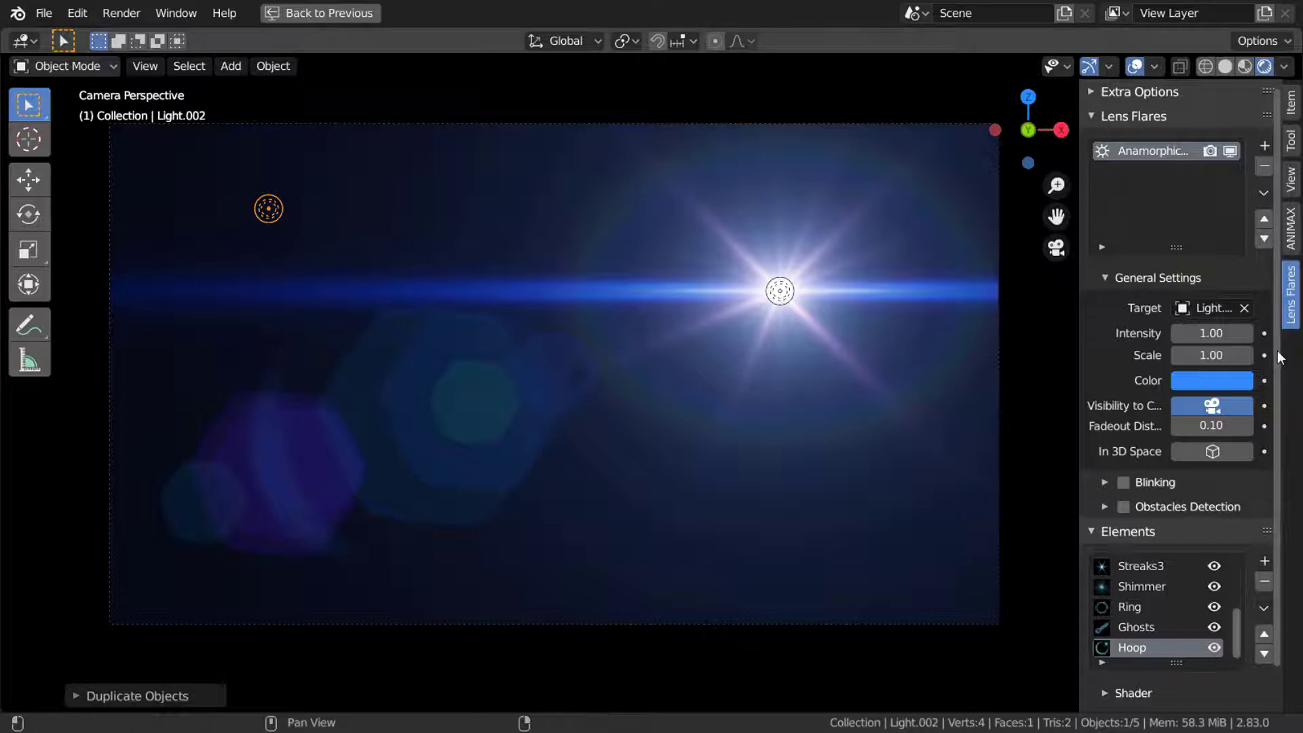
Try the duplicated Light.002 as the flare's Target and set the Target back to Light.001
{"action": "left_click", "coordinate": [1183, 311]}
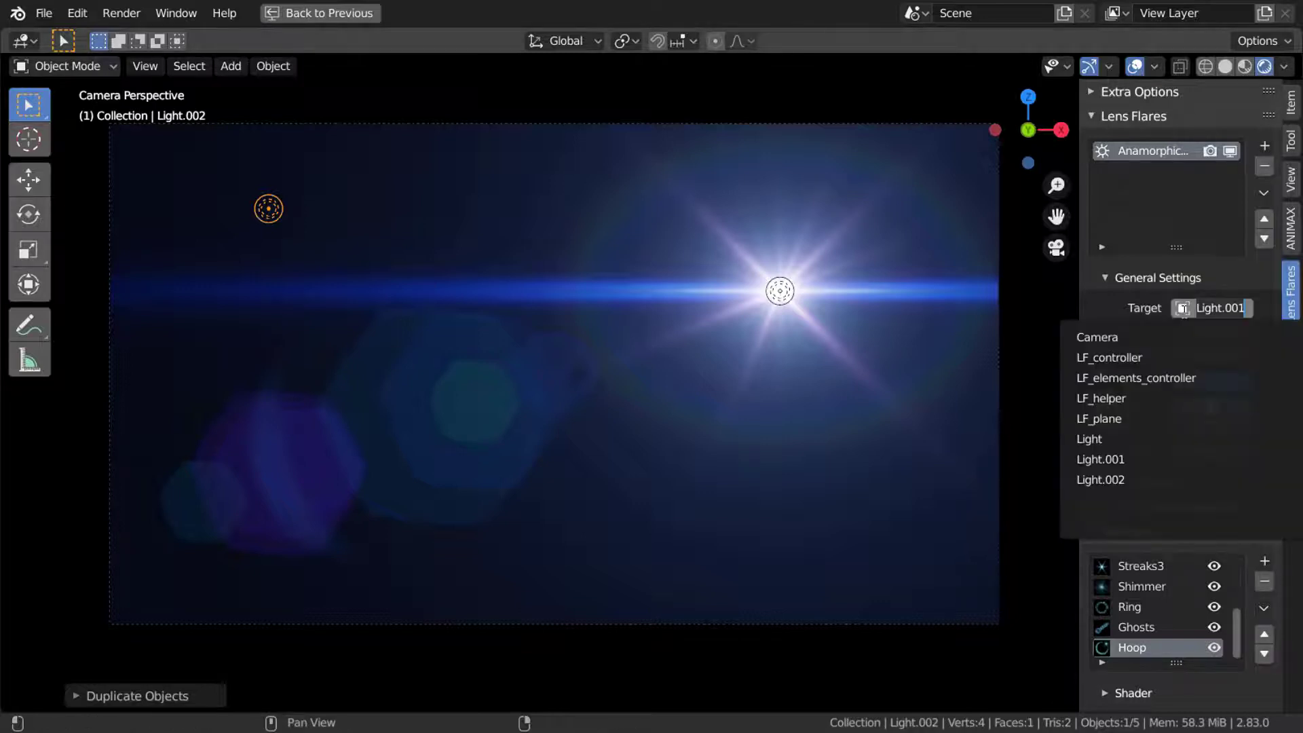
{"action": "left_click", "coordinate": [1151, 475]}
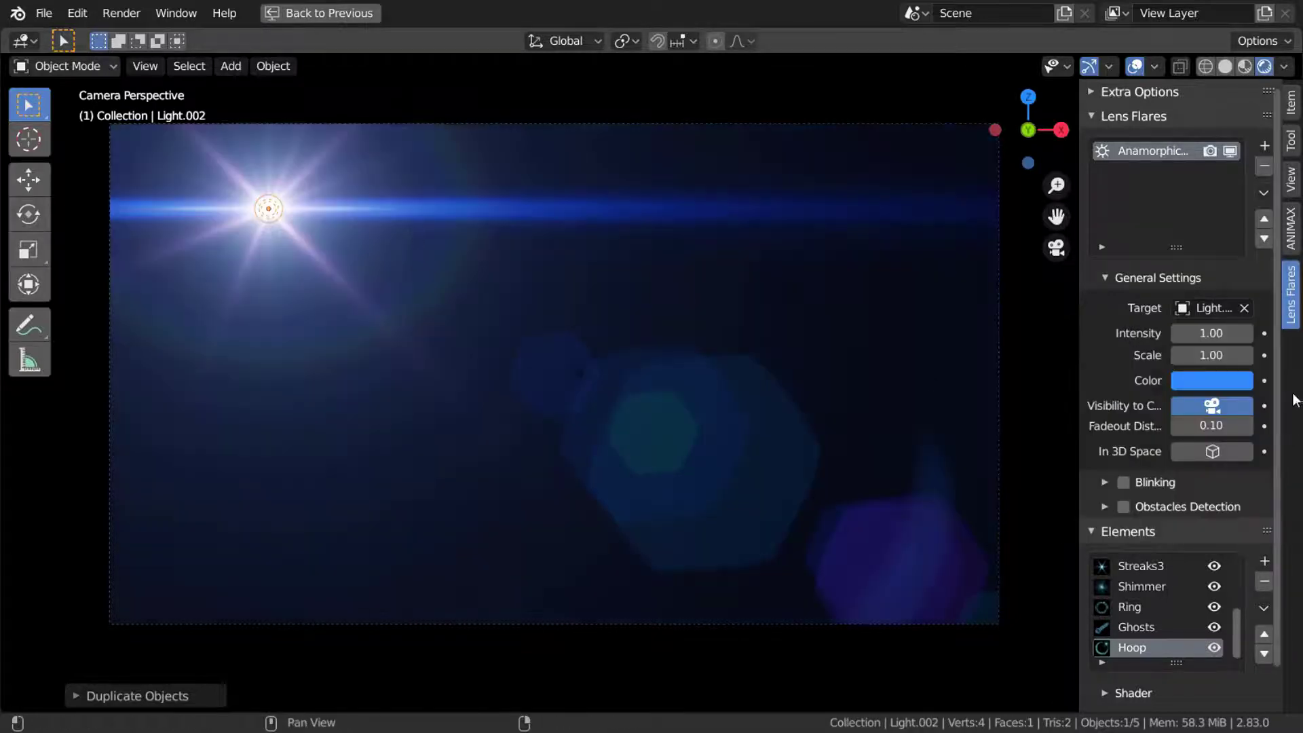
{"action": "left_click", "coordinate": [1183, 309]}
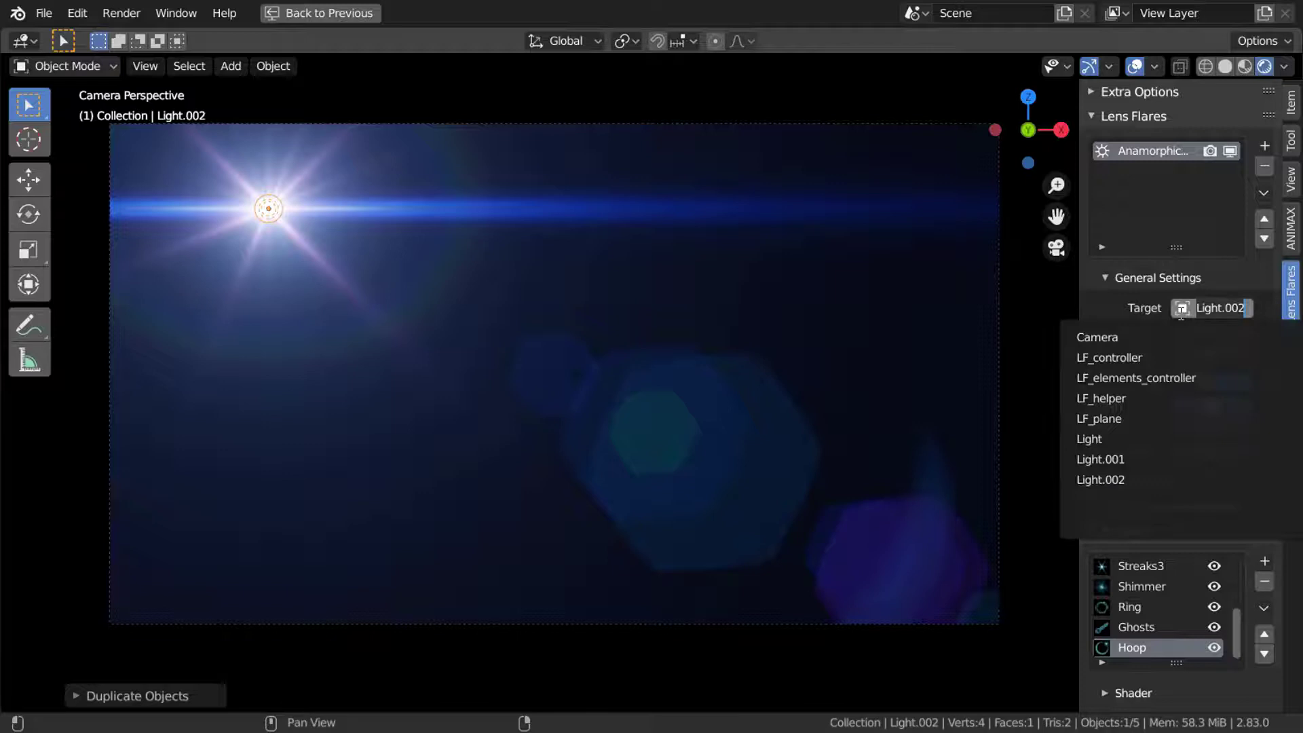
{"action": "left_click", "coordinate": [1143, 457]}
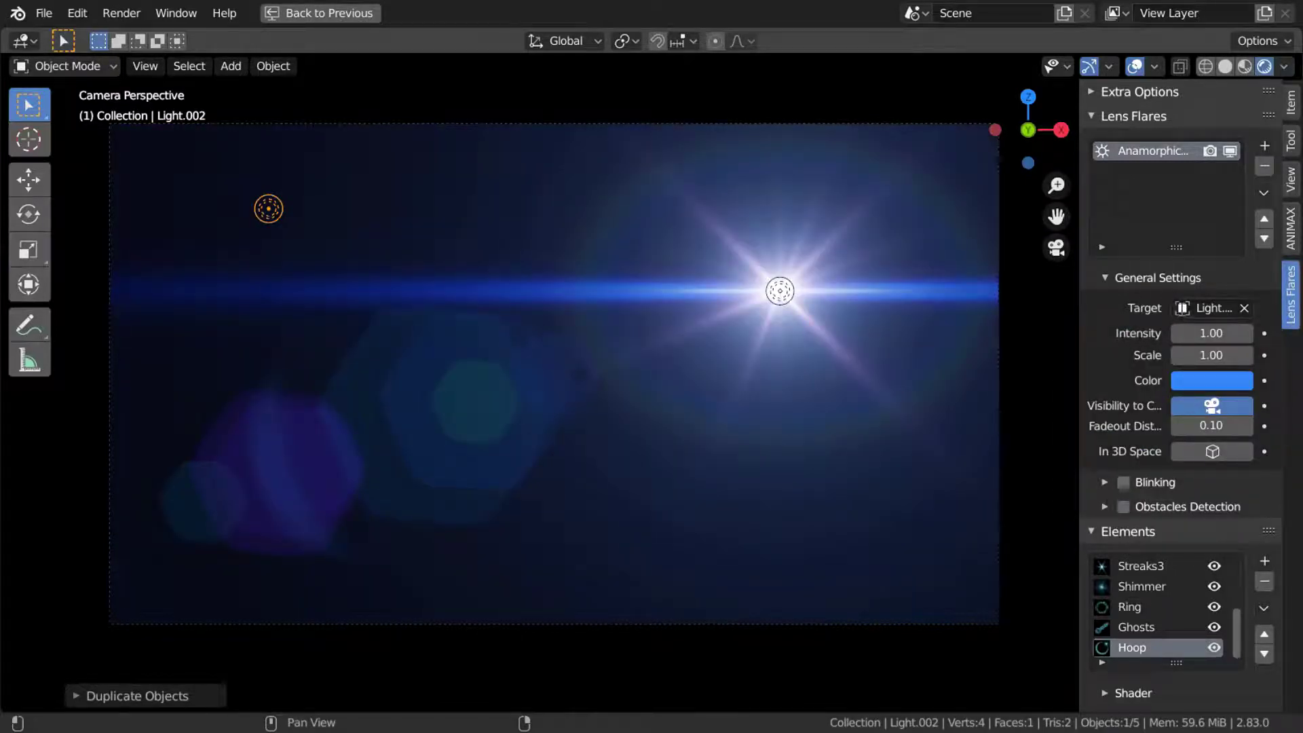
Try Camera, LF_controller and LF_elements_controller as the flare's Target, and set it back to Light.001
{"action": "left_click", "coordinate": [1195, 308]}
{"action": "left_click", "coordinate": [1158, 337]}
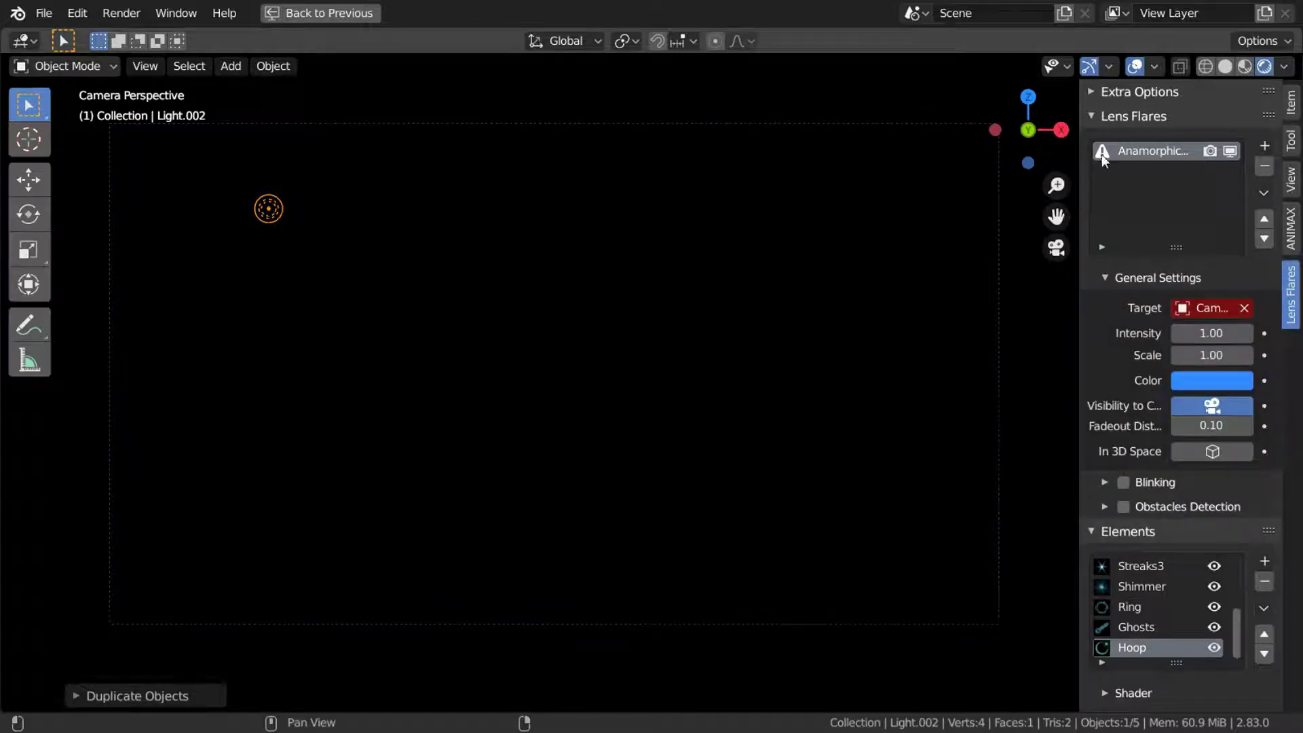
{"action": "left_click", "coordinate": [1184, 308]}
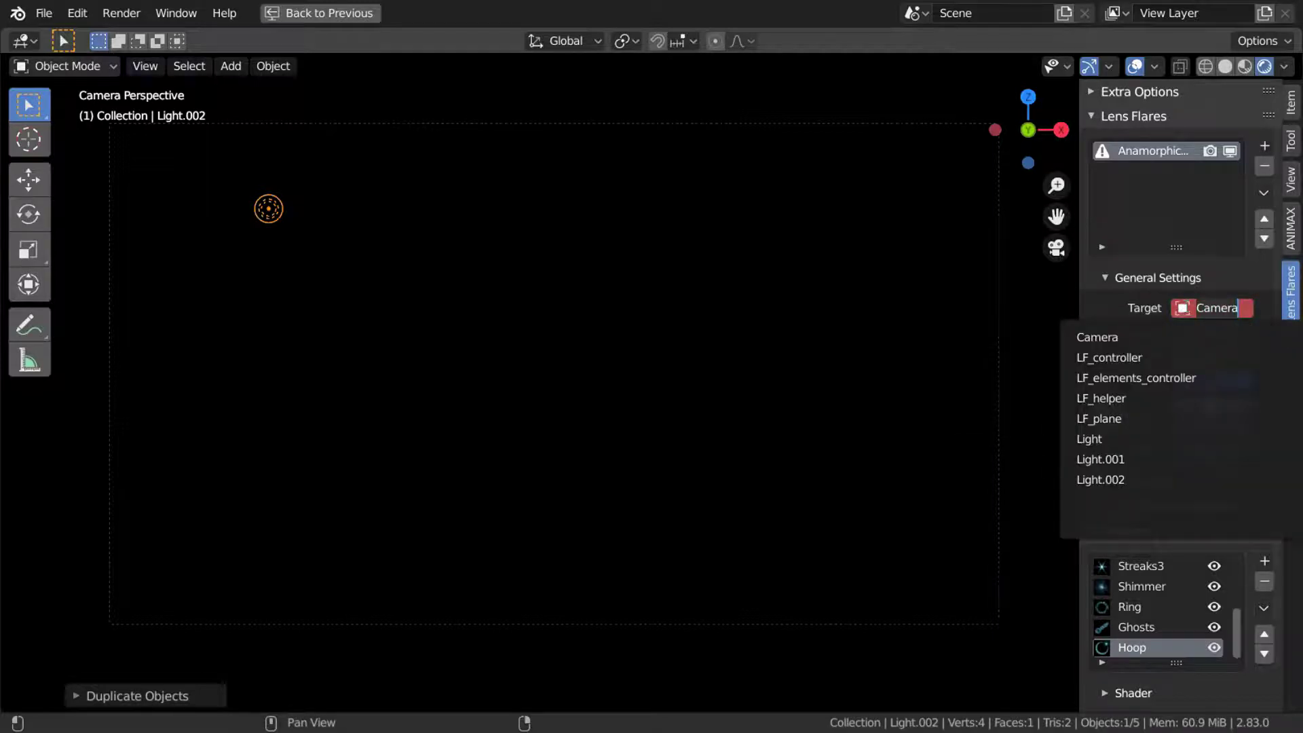
{"action": "left_click", "coordinate": [1158, 358]}
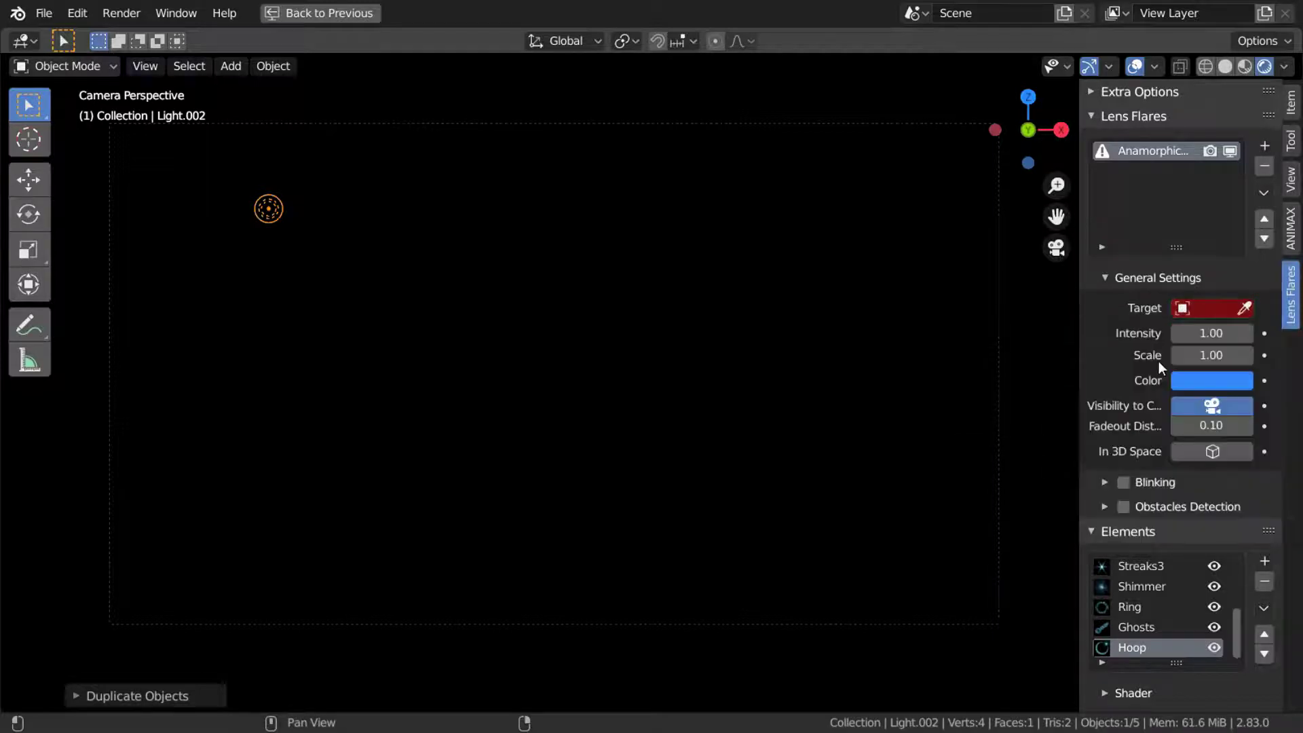
{"action": "left_click", "coordinate": [1181, 311]}
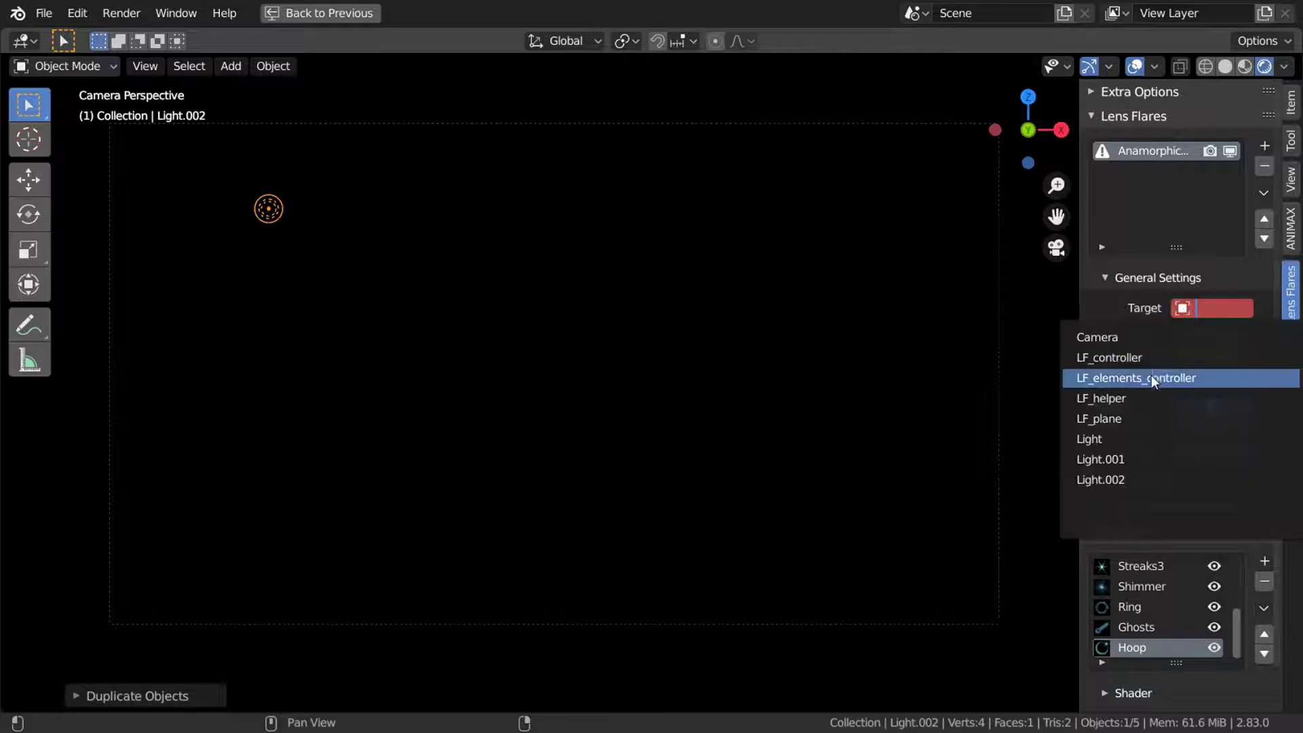
{"action": "left_click", "coordinate": [1151, 378]}
{"action": "left_click", "coordinate": [1183, 312]}
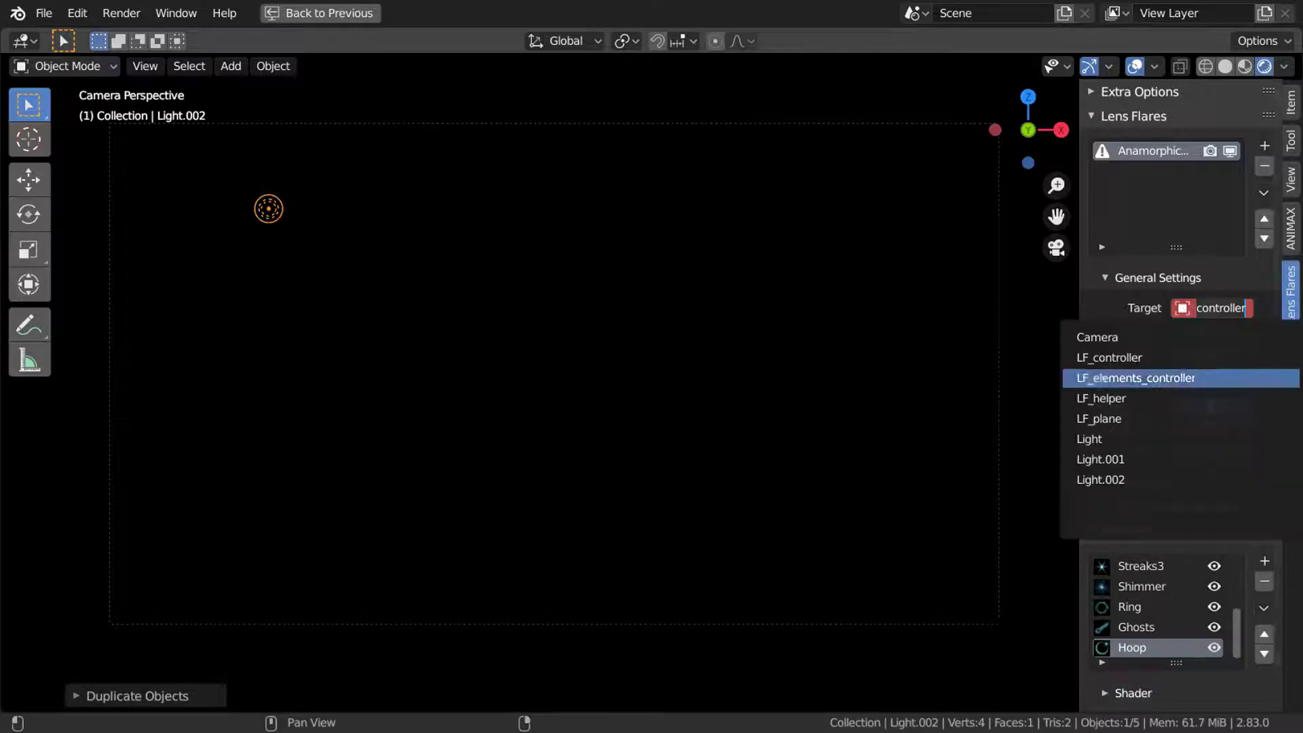
{"action": "left_click", "coordinate": [1120, 460]}
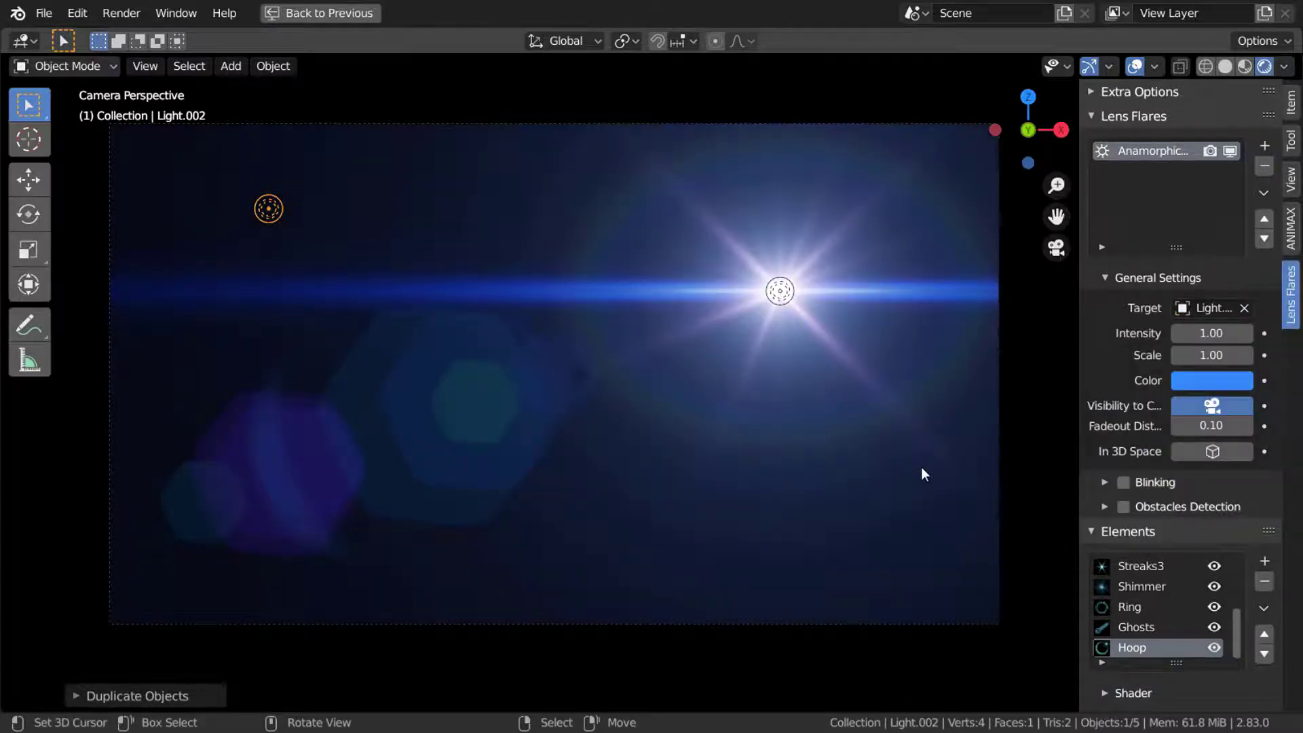
Try out the flare's Intensity and Scale values and its global Color, keeping the original blue
{"action": "left_click_drag", "start_coordinate": [1200, 333], "coordinate": [1218, 355]}
{"action": "key", "text": "Escape"}
{"action": "left_click", "coordinate": [1236, 377]}
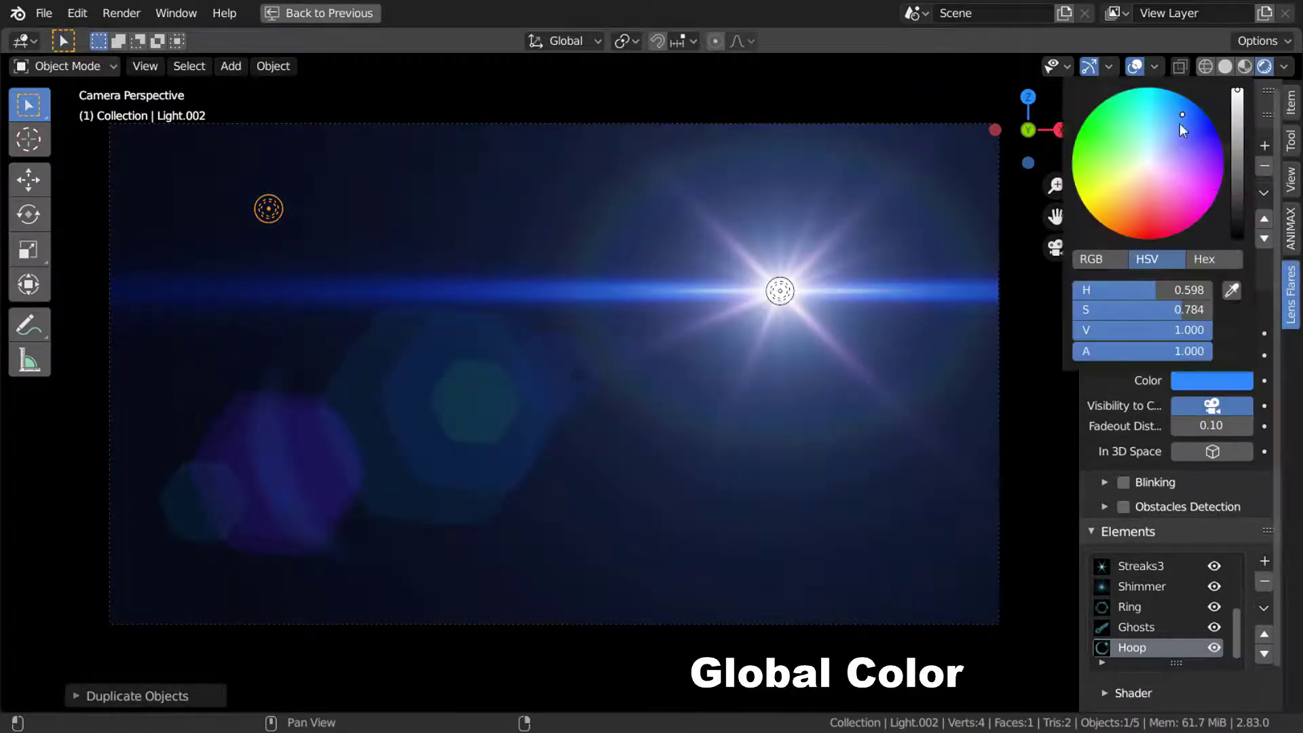
{"action": "mouse_move", "coordinate": [1180, 124]}
{"action": "left_mouse_down"}
{"action": "mouse_move", "coordinate": [1097, 132]}
{"action": "mouse_move", "coordinate": [1098, 178]}
{"action": "mouse_move", "coordinate": [1147, 209]}
{"action": "mouse_move", "coordinate": [1174, 148]}
{"action": "mouse_move", "coordinate": [1089, 146]}
{"action": "mouse_move", "coordinate": [1147, 227]}
{"action": "mouse_move", "coordinate": [1216, 174]}
{"action": "mouse_move", "coordinate": [1182, 114]}
{"action": "left_mouse_up"}
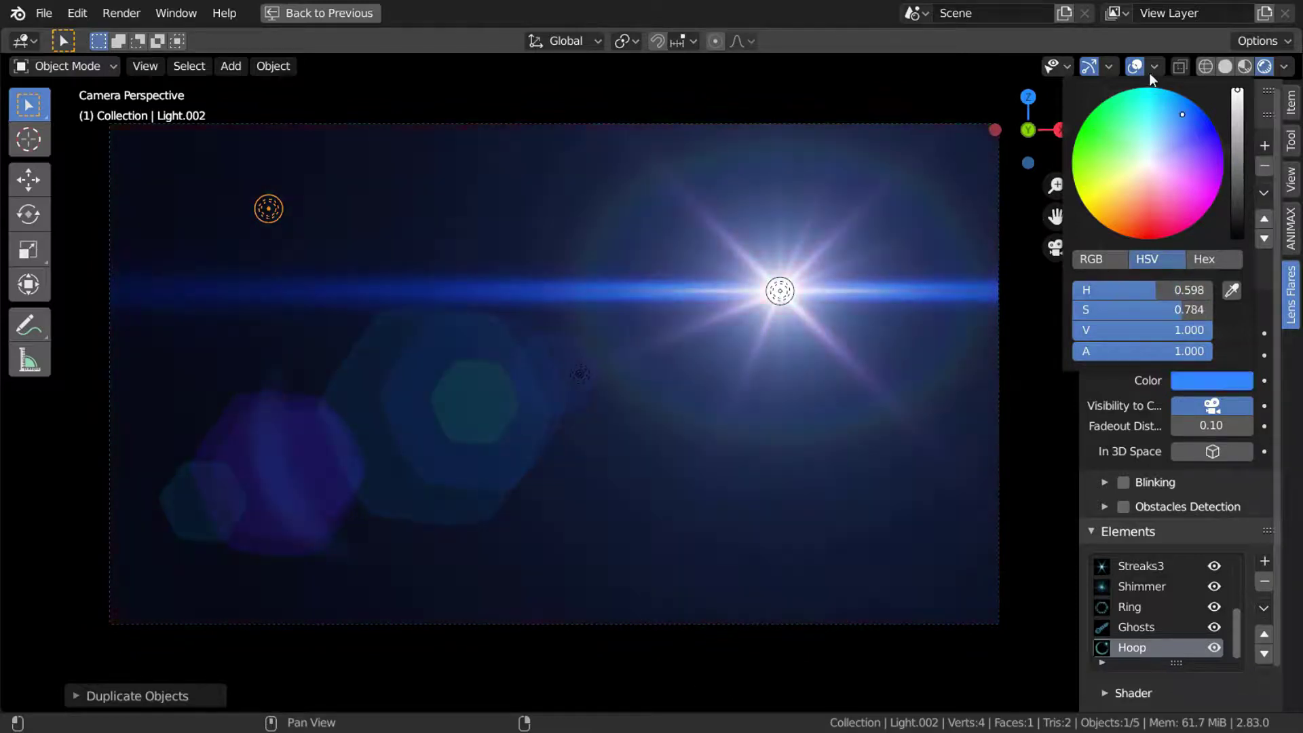
Hide the viewport overlays and try moving Light.002
{"action": "left_click", "coordinate": [1135, 66]}
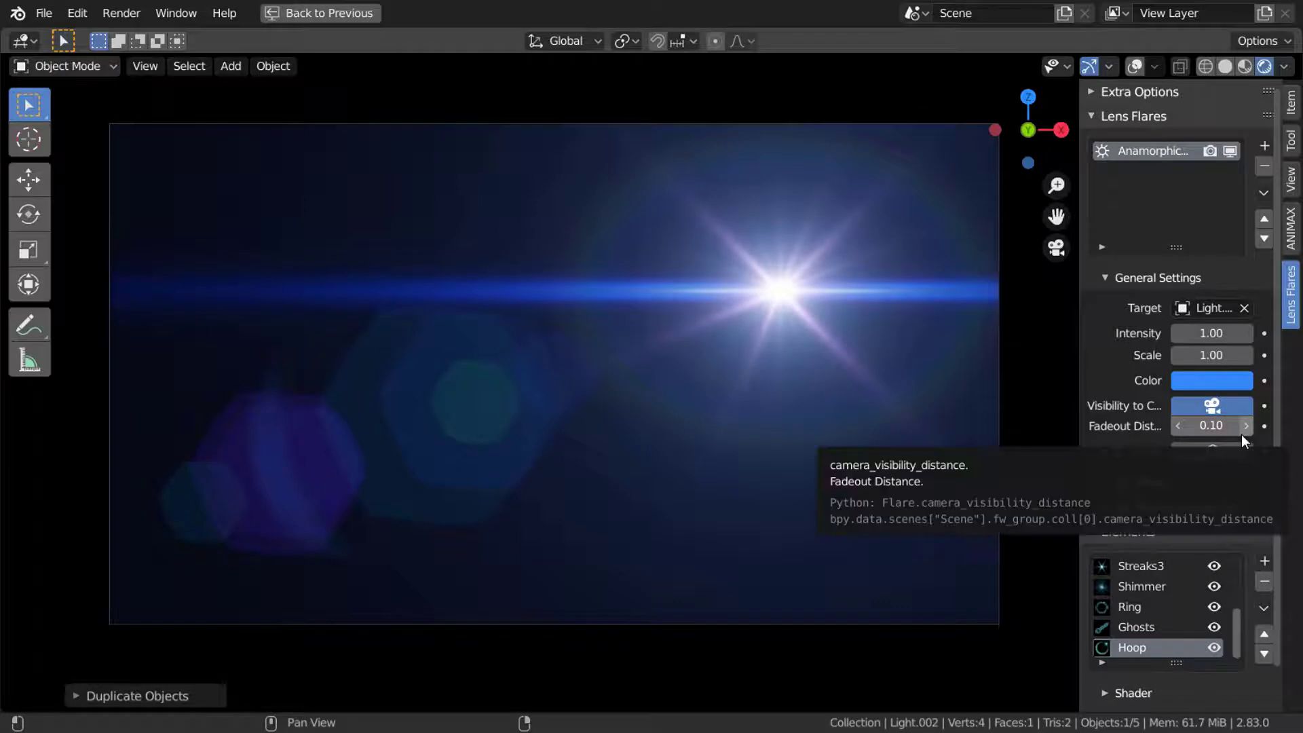
{"action": "key", "text": "g"}
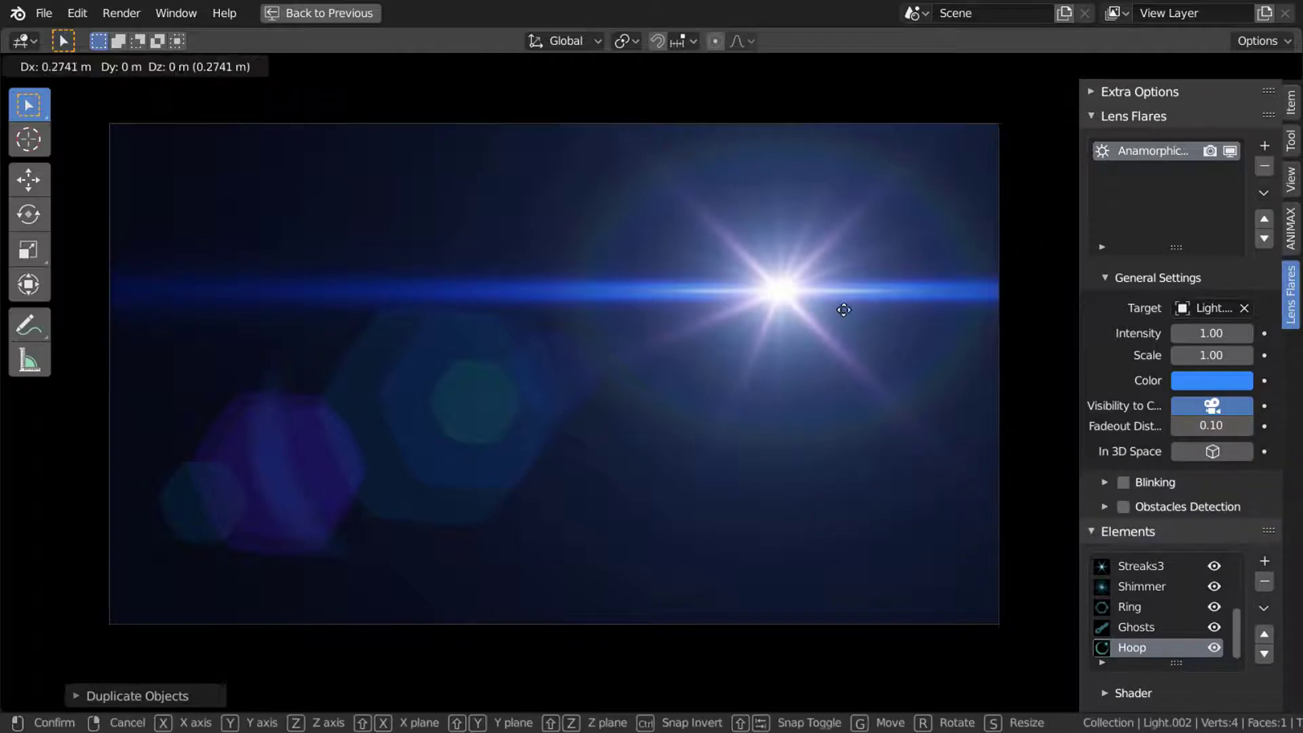
{"action": "left_click", "coordinate": [866, 311]}
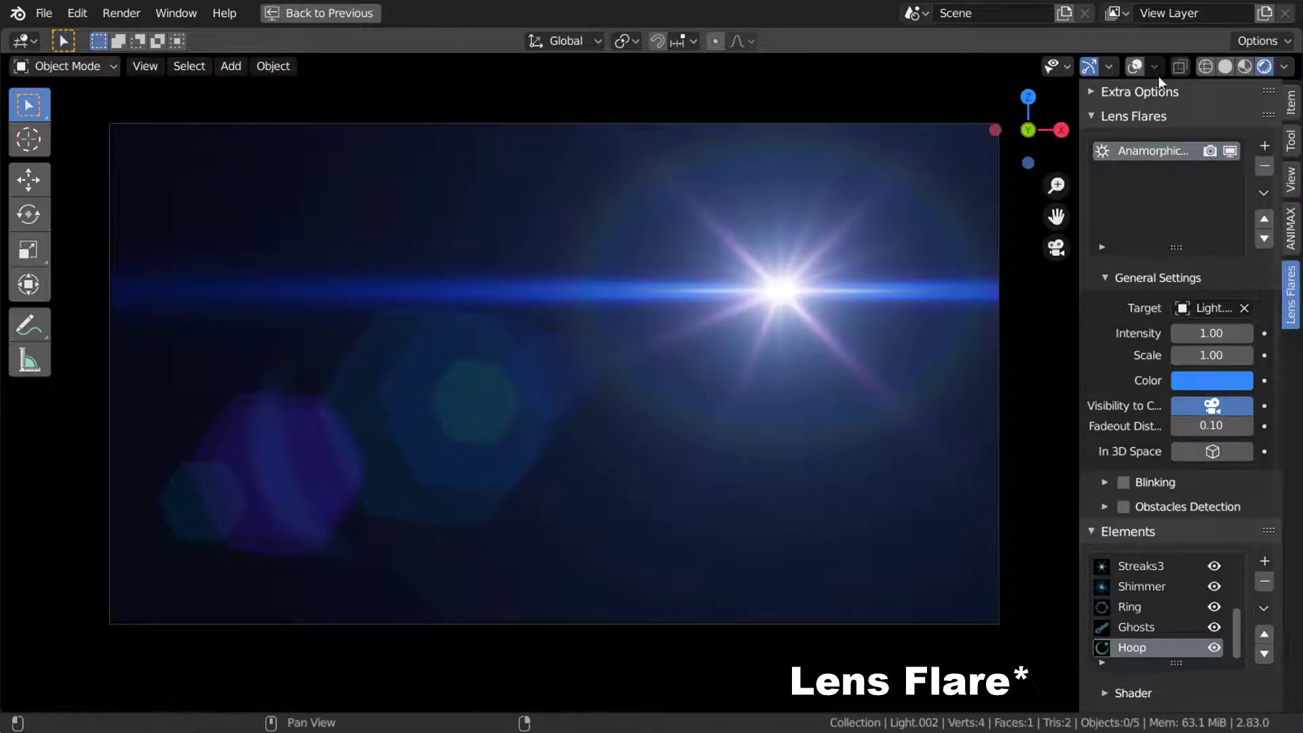
Select Light.001 at the flare's centre and, with overlays hidden, try moving it toward the camera frame's right edge
{"action": "left_click", "coordinate": [1138, 67]}
{"action": "left_click", "coordinate": [794, 286]}
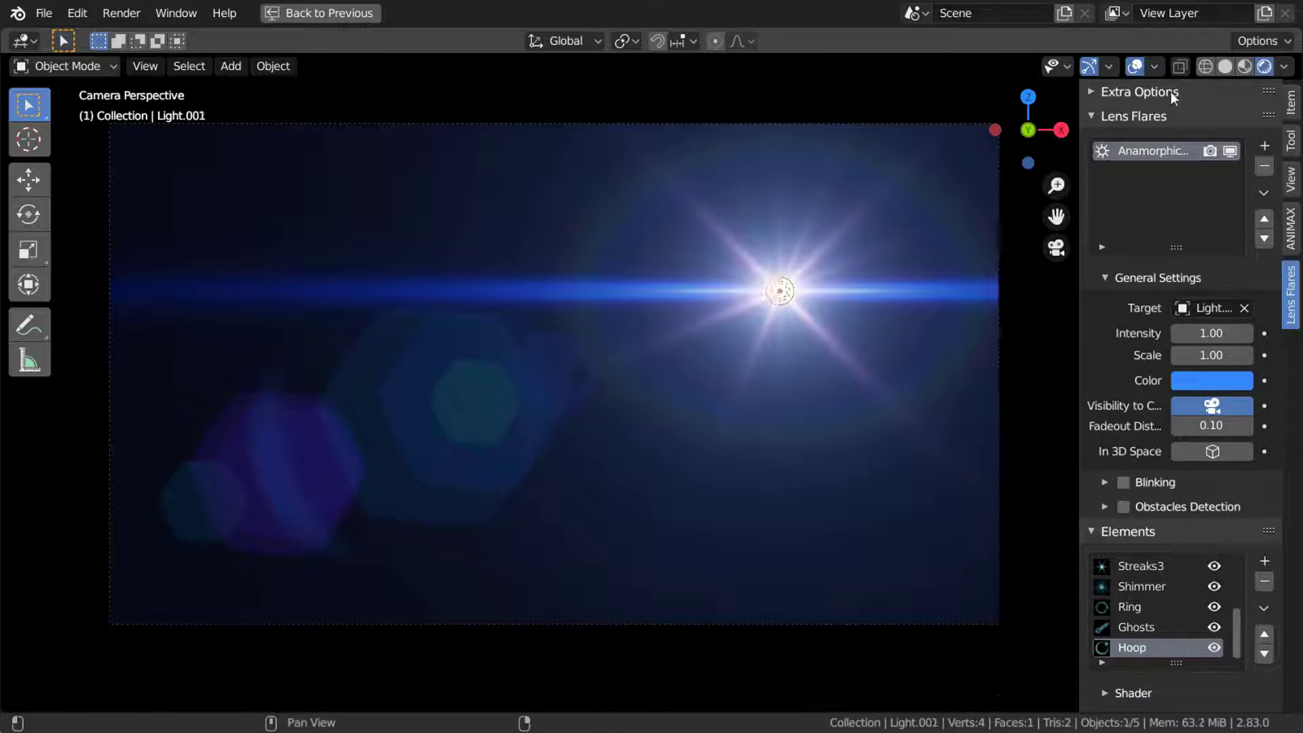
{"action": "left_click", "coordinate": [1135, 67]}
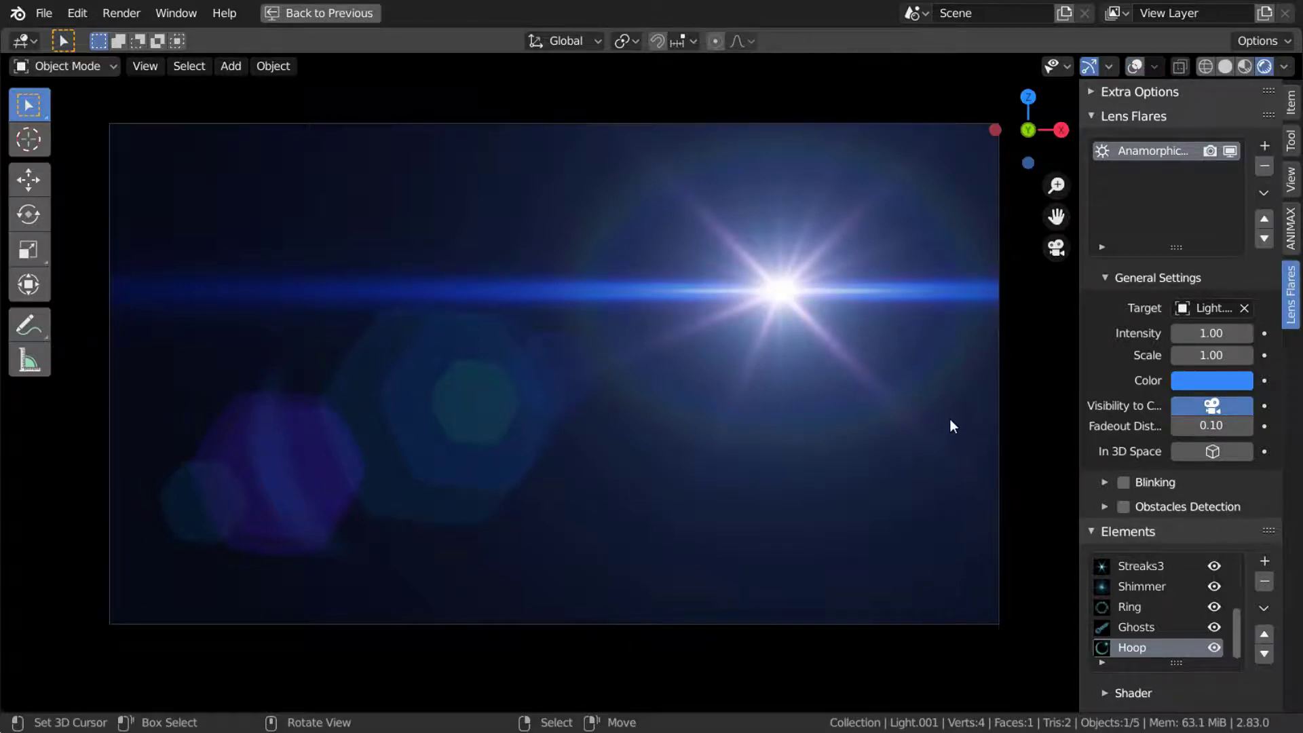
{"action": "key", "text": "g"}
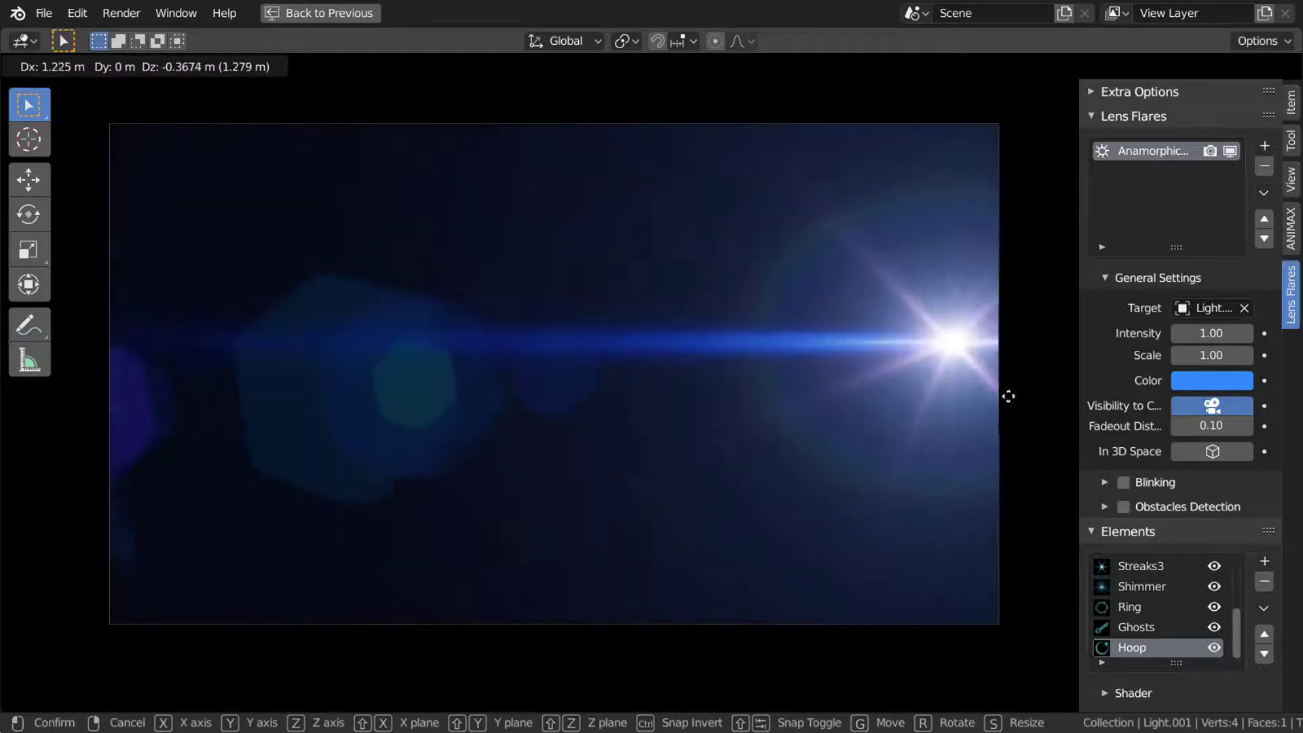
{"action": "right_click", "coordinate": [1009, 396]}
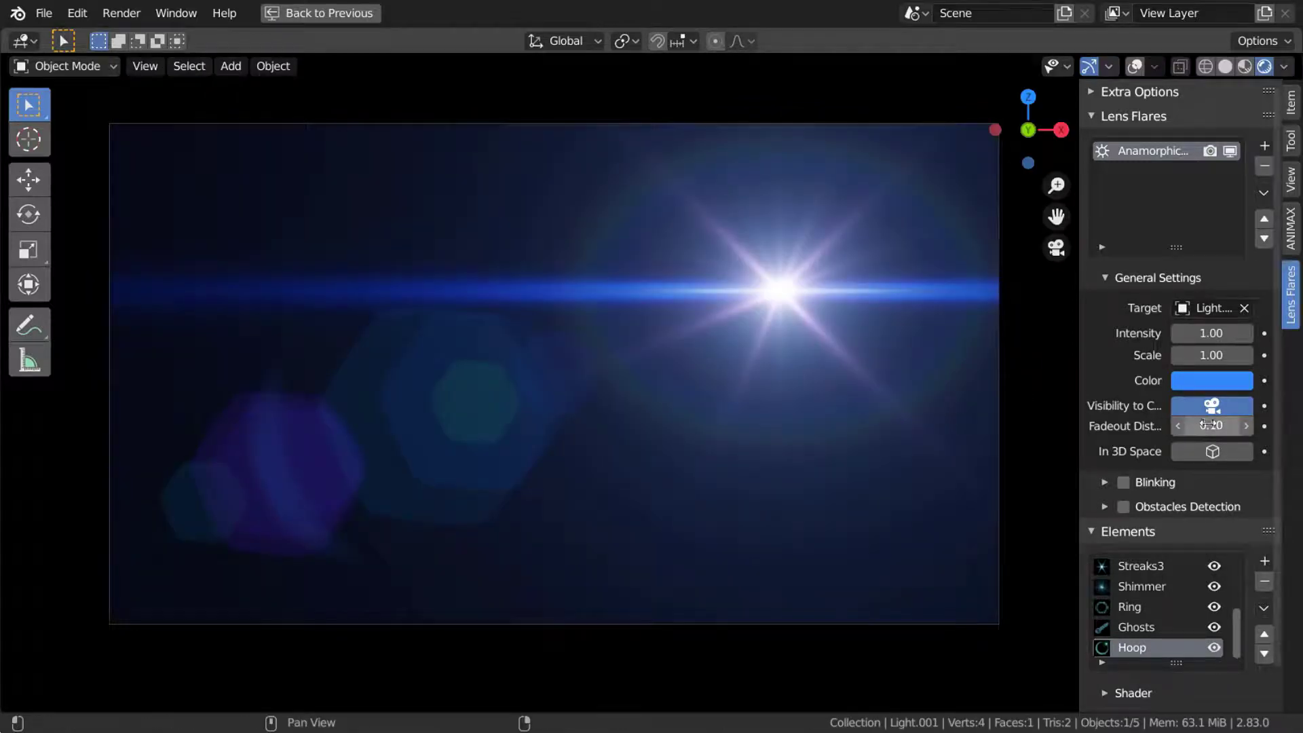
Set the flare's Fadeout Distance to 1.03 and test it by moving Light.001 past the camera frame's right edge
{"action": "left_click_drag", "start_coordinate": [1205, 426], "coordinate": [1221, 426]}
{"action": "key", "text": "g"}
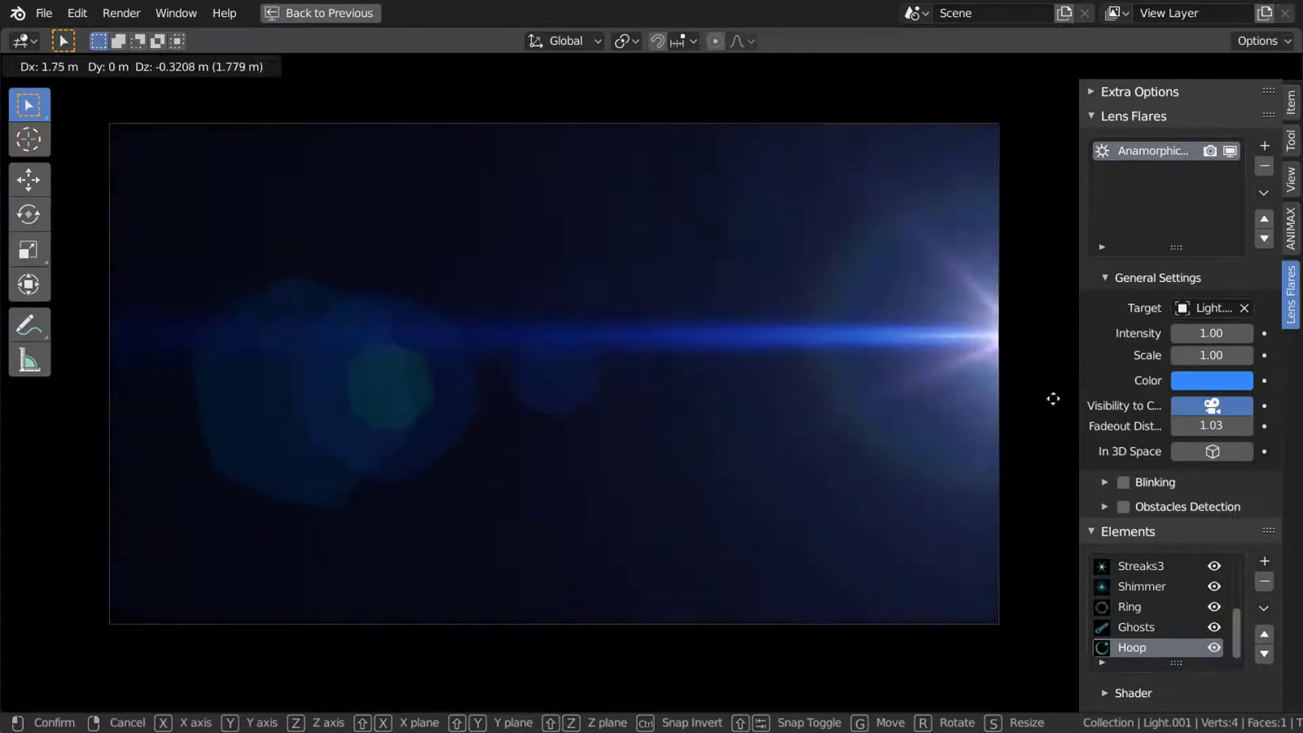
{"action": "left_click", "coordinate": [864, 404]}
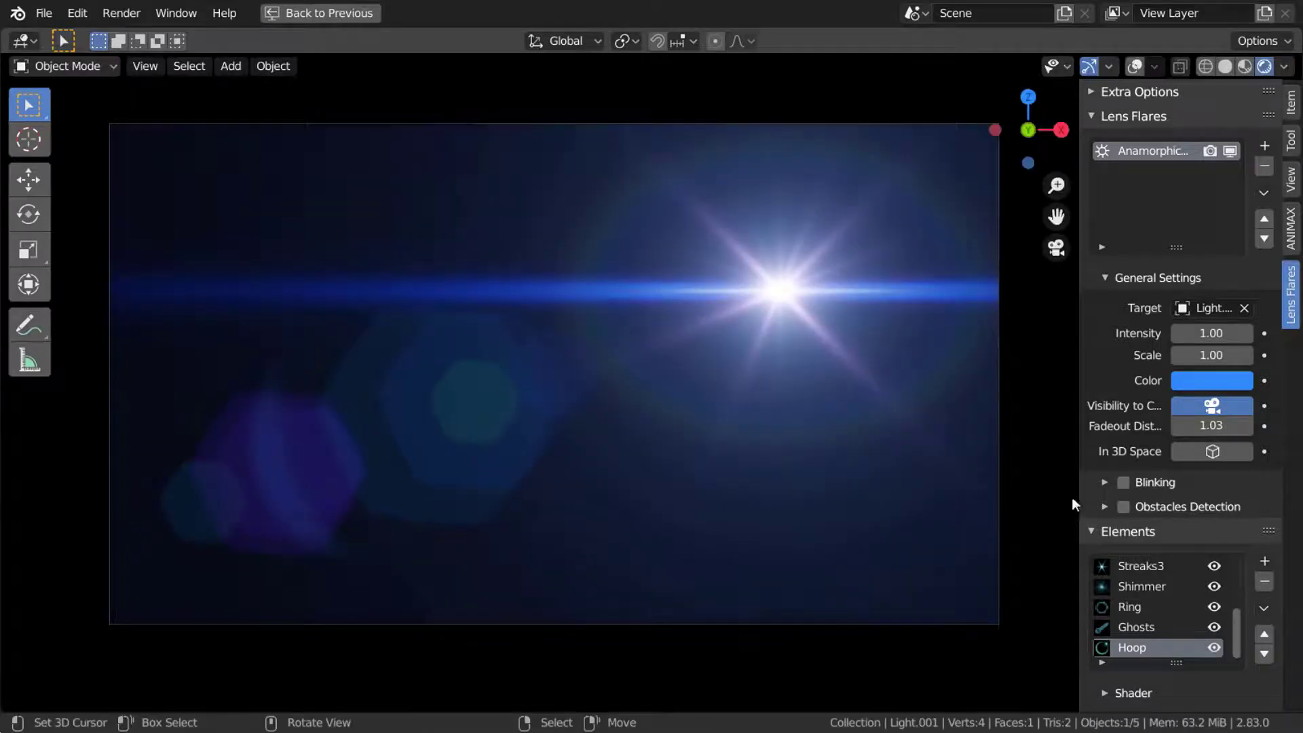
Set the flare's Fadeout Distance to 0
{"action": "left_click", "coordinate": [1215, 425]}
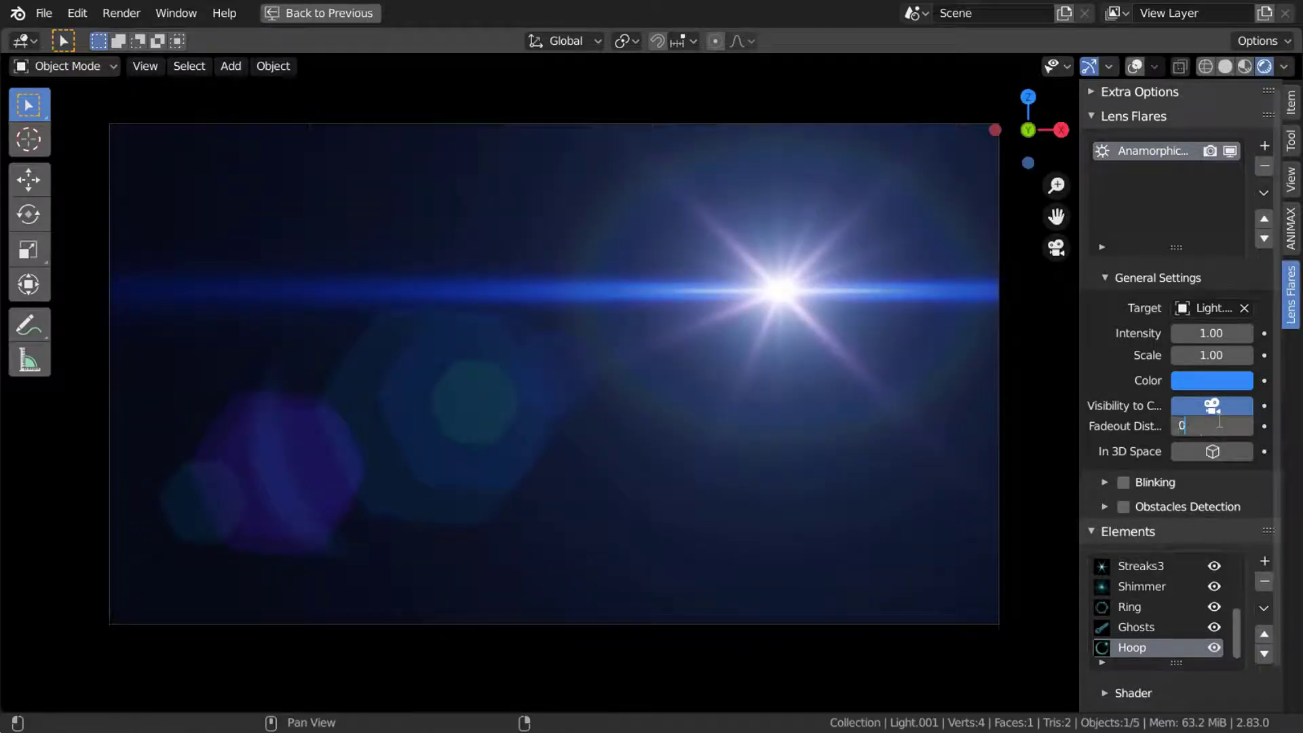
{"action": "key", "text": "Return"}
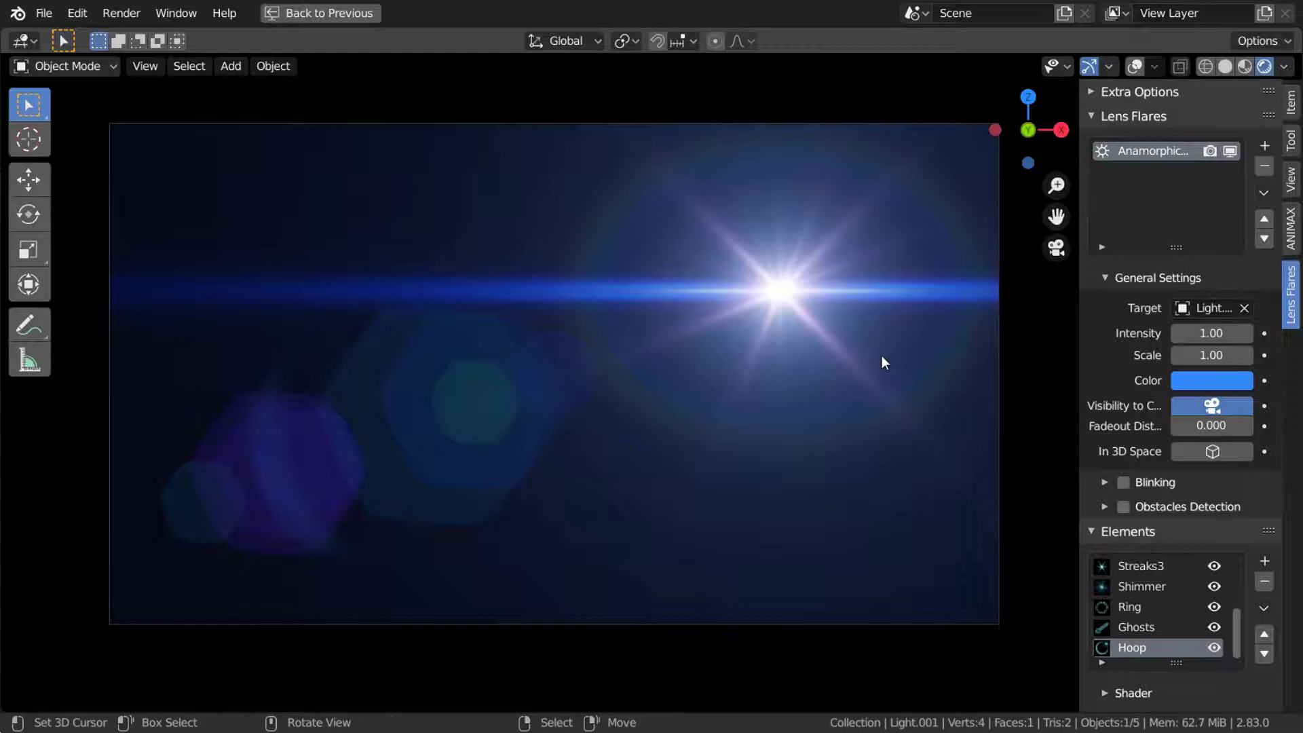
Move Light.001 slightly downward and toward the camera frame's right edge with no fadeout distance
{"action": "key", "text": "g"}
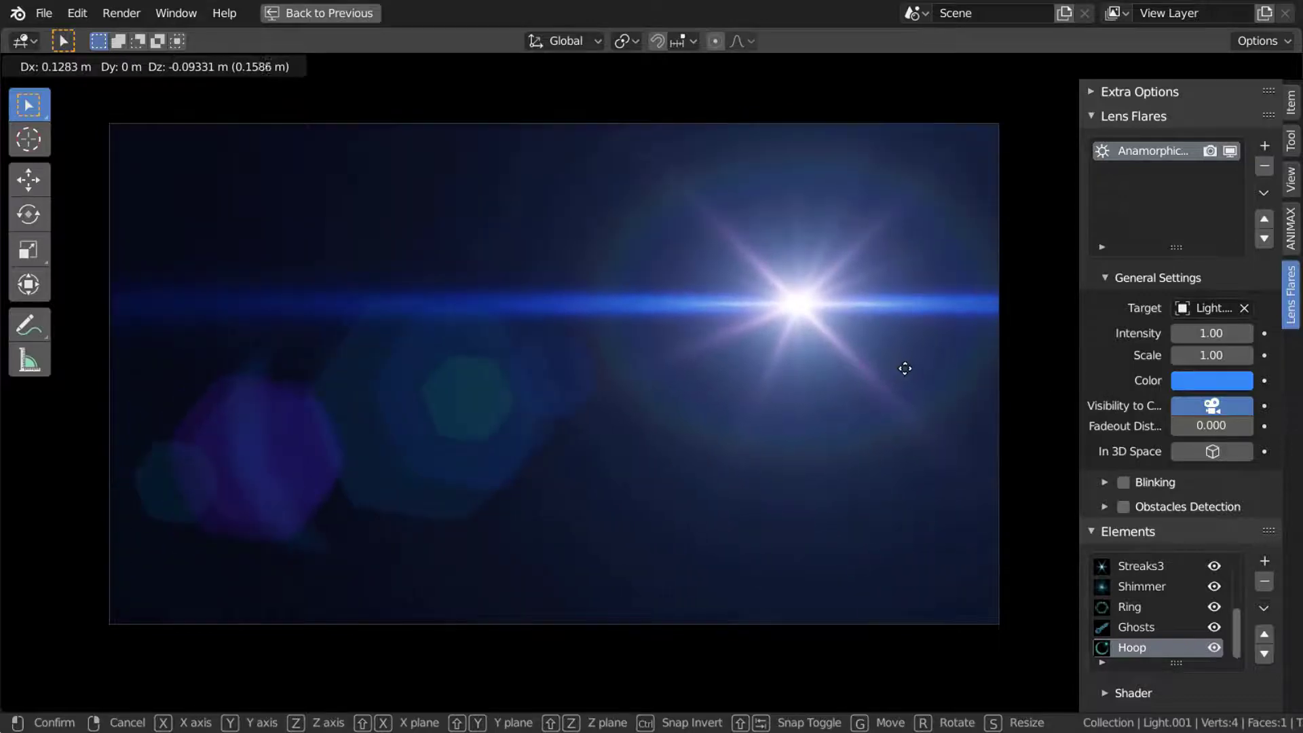
{"action": "left_click", "coordinate": [910, 370]}
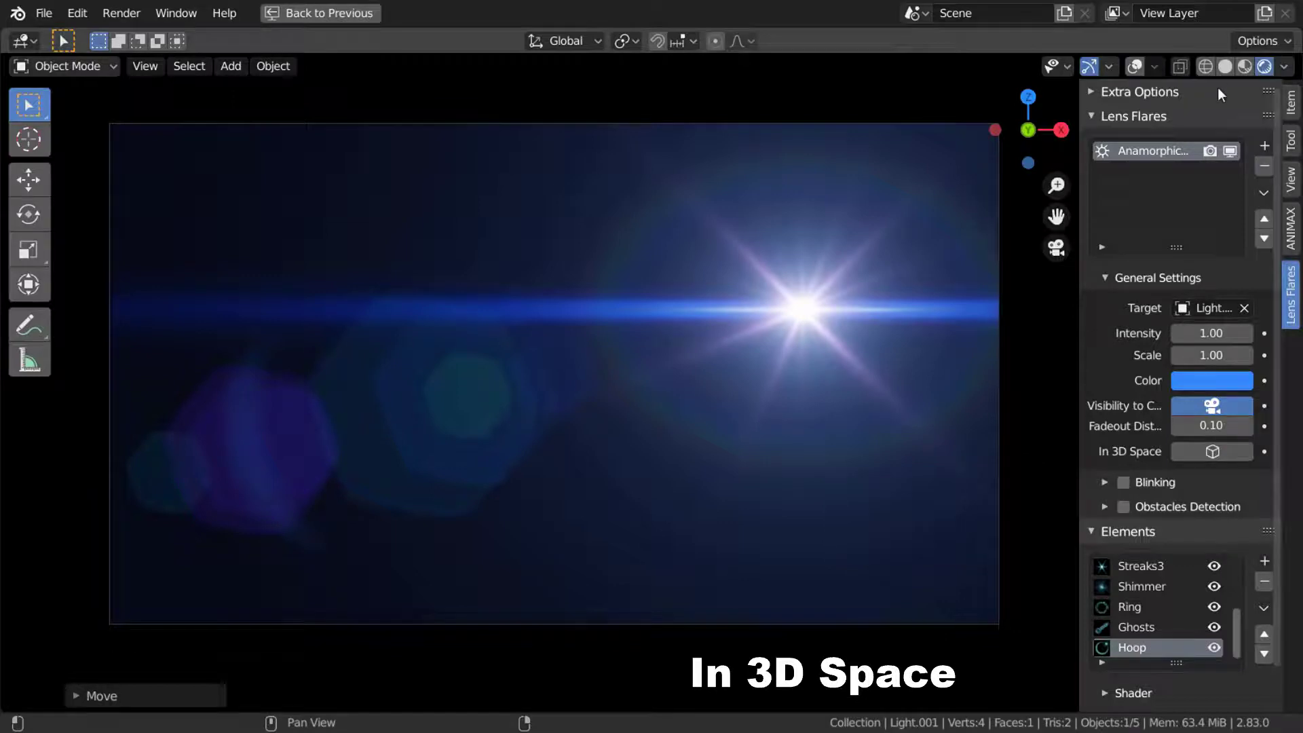
Switch the viewport to solid shading with overlays shown and view the lights and camera from outside the camera view
{"action": "left_click", "coordinate": [1225, 66]}
{"action": "left_click", "coordinate": [1135, 66]}
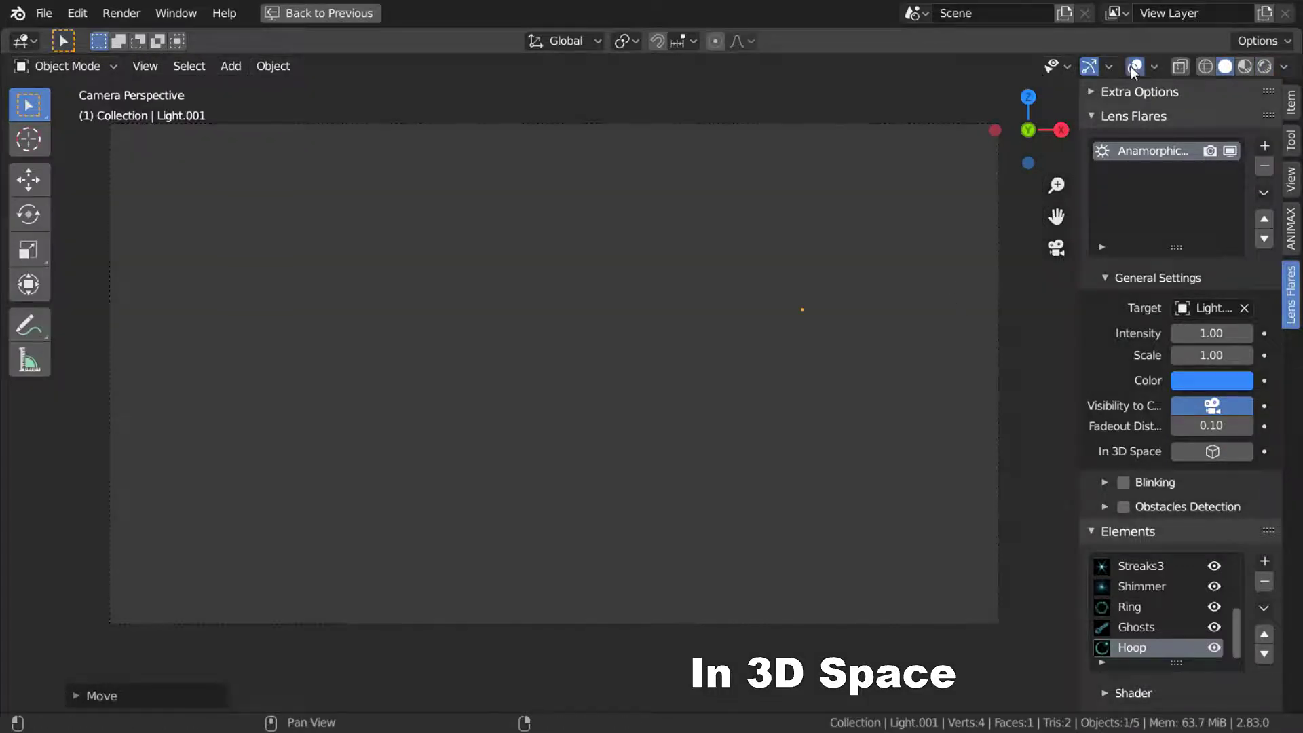
{"action": "middle_click_drag", "start_coordinate": [984, 203], "coordinate": [832, 319]}
{"action": "scroll", "coordinate": [832, 319], "scroll_direction": "down", "scroll_amount": 2}
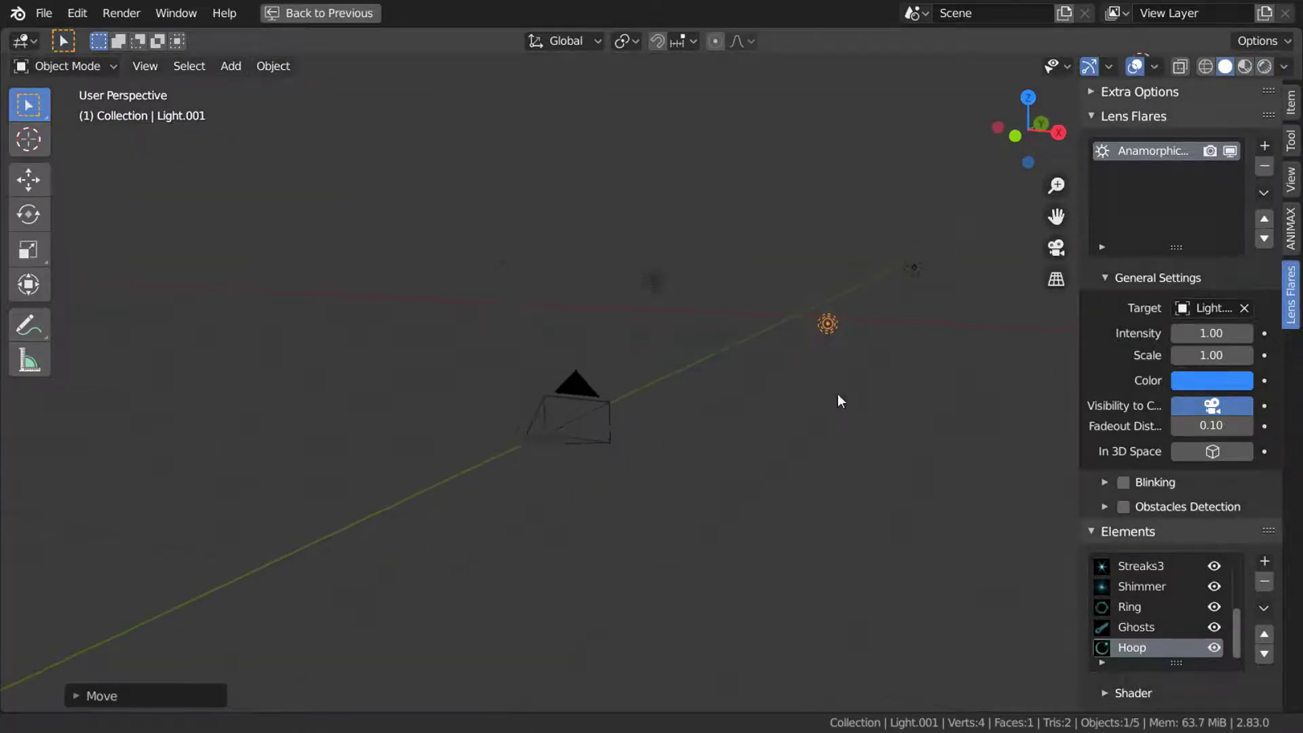
Select the light farthest from the camera, play its animation and return to frame 1
{"action": "left_click", "coordinate": [928, 264]}
{"action": "scroll", "coordinate": [903, 346], "scroll_direction": "up", "scroll_amount": 2}
{"action": "key", "text": "space"}
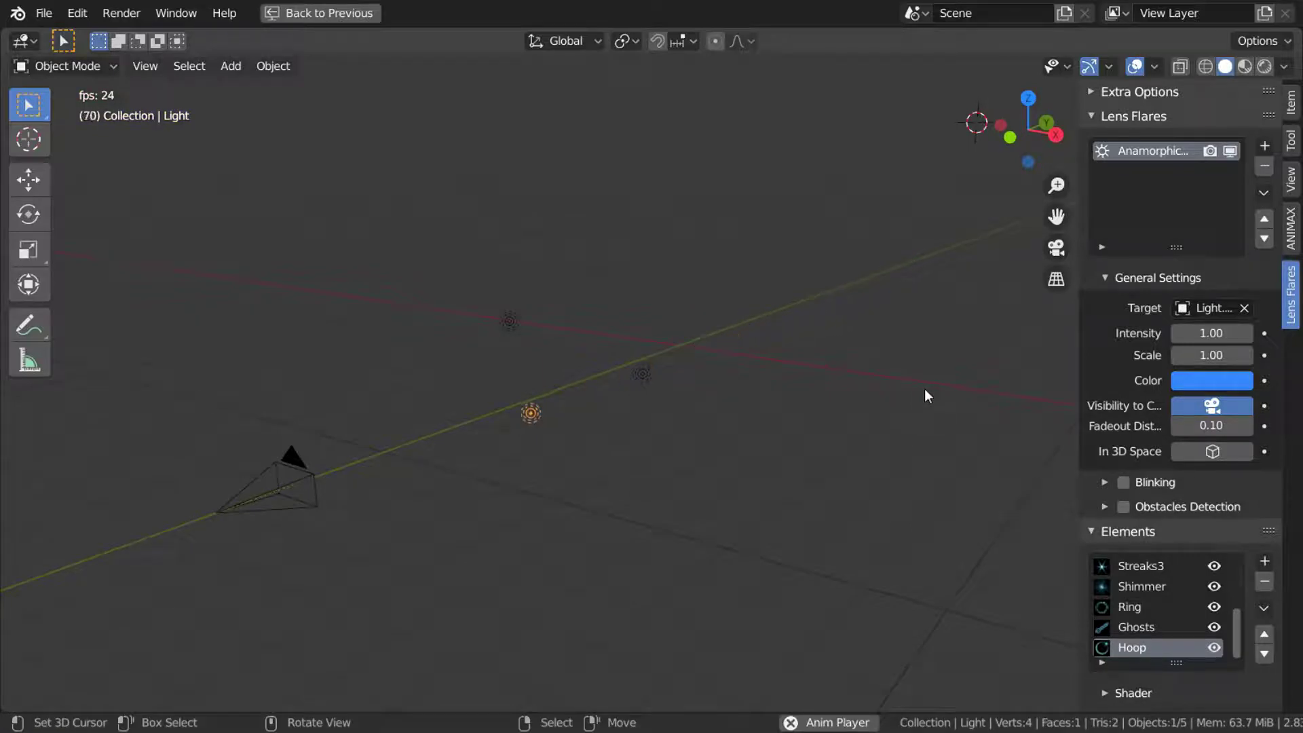
{"action": "key", "text": "Escape"}
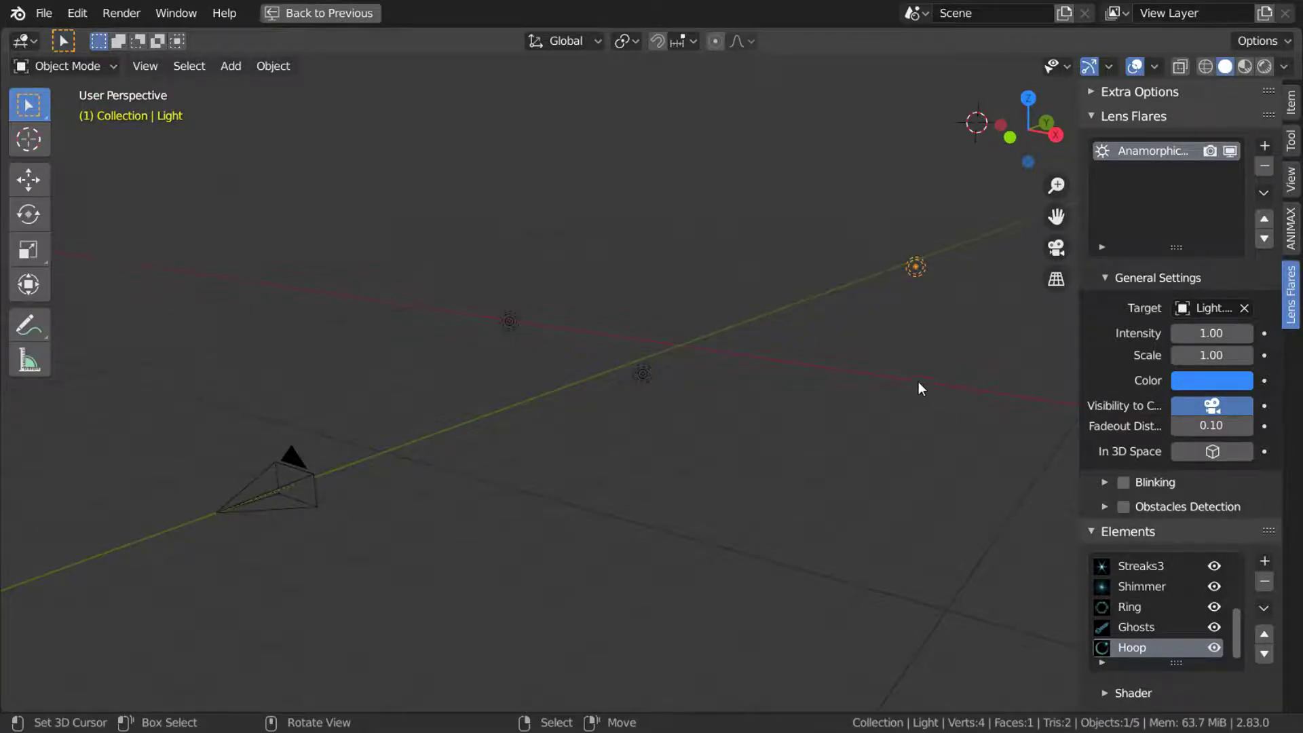
Return to the camera view in rendered shading and set the flare's target to Light
{"action": "key", "text": "KP_0"}
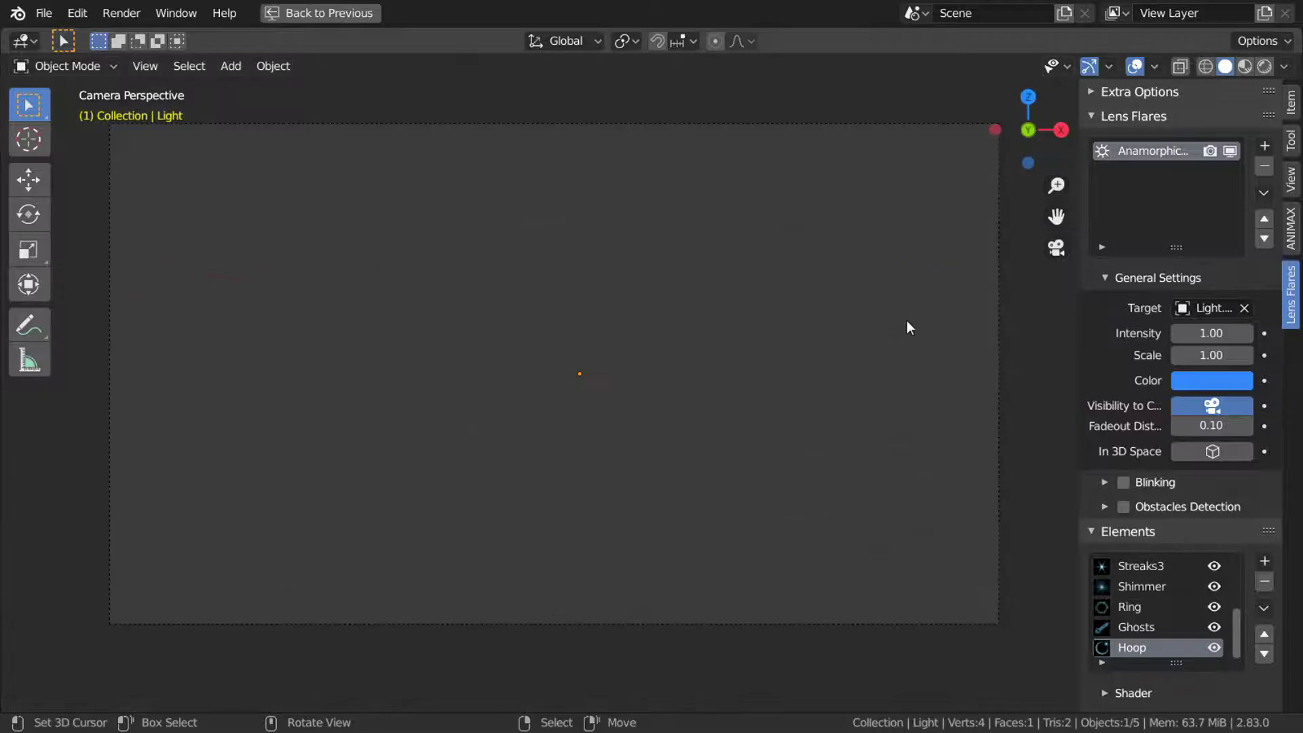
{"action": "left_click", "coordinate": [1265, 67]}
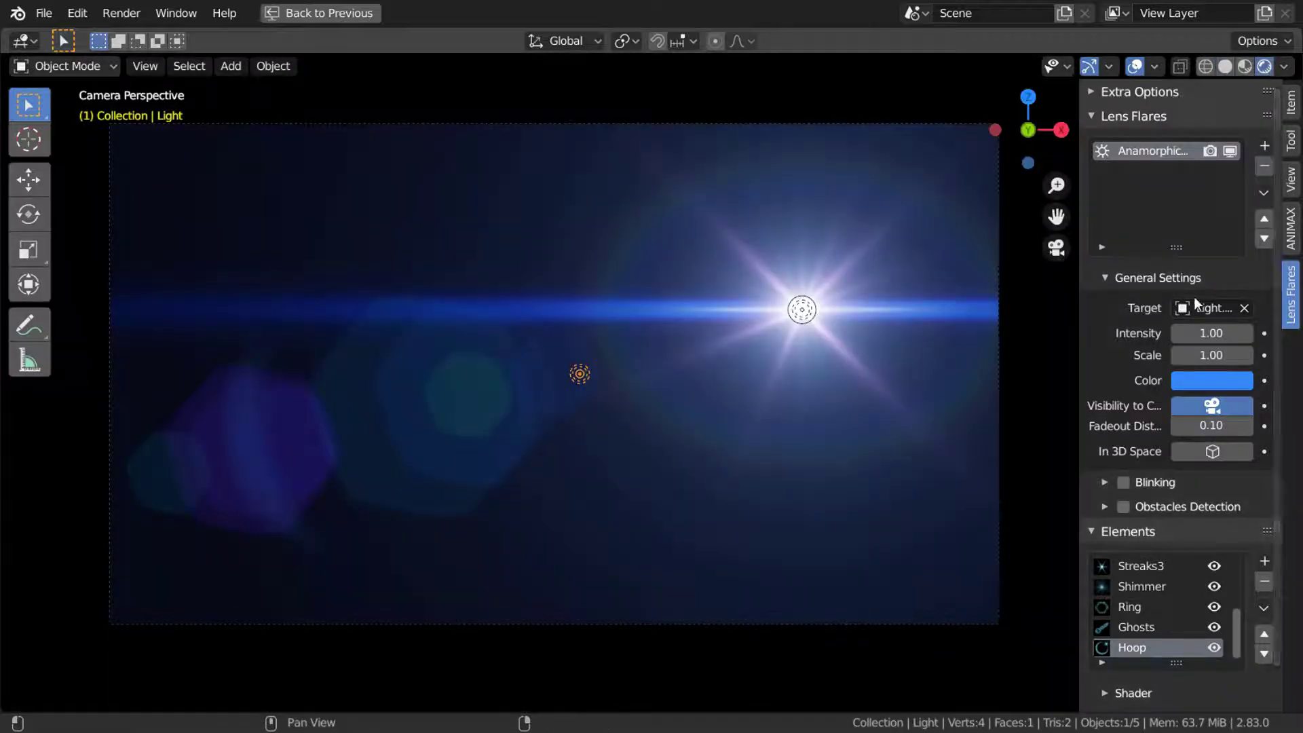
{"action": "left_click", "coordinate": [1215, 308]}
{"action": "left_click", "coordinate": [1154, 438]}
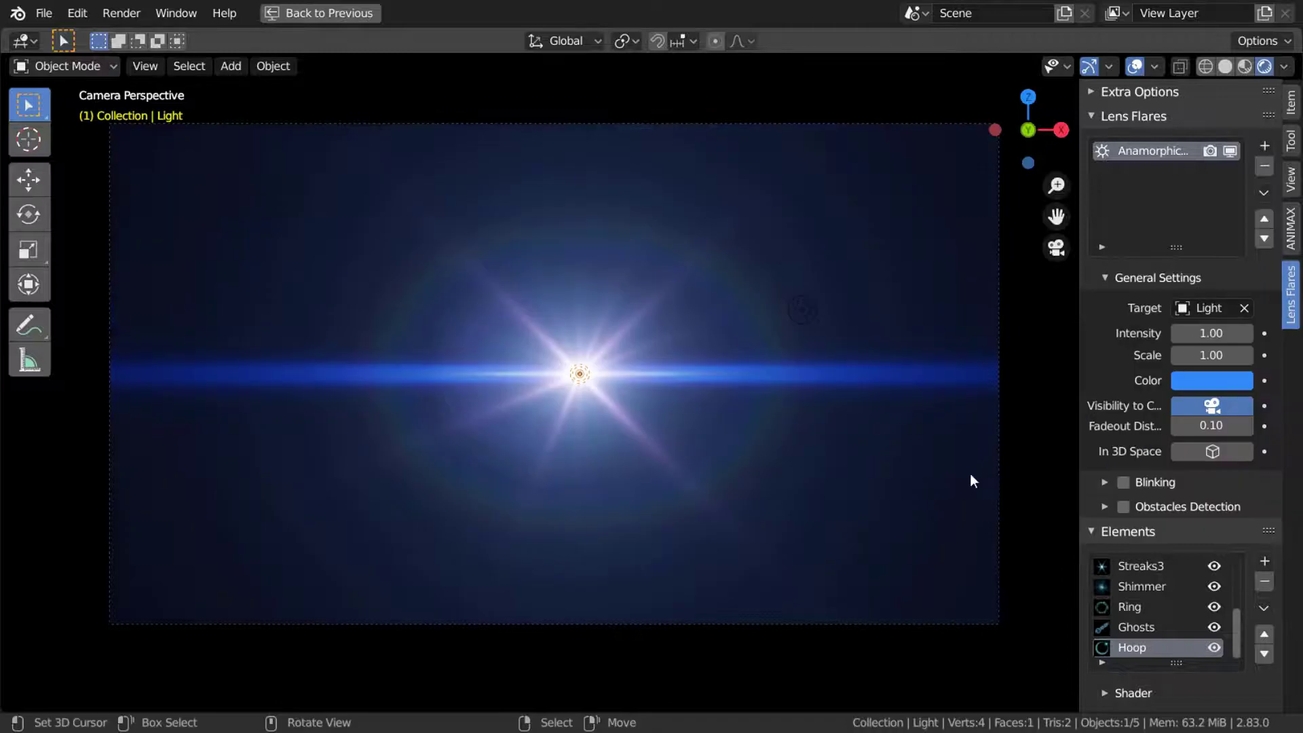
Enable In 3D Space for the flare and preview the animation with overlays hidden
{"action": "left_click", "coordinate": [1229, 453]}
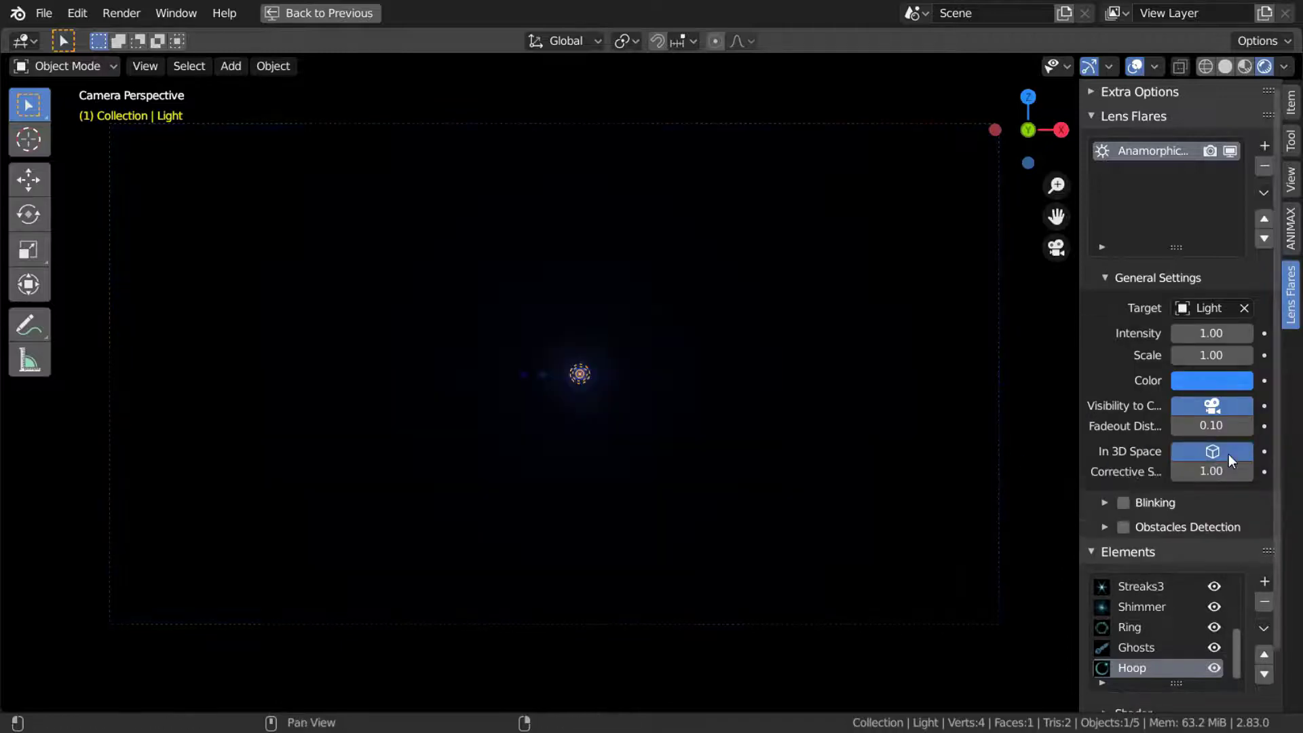
{"action": "left_click", "coordinate": [1138, 69]}
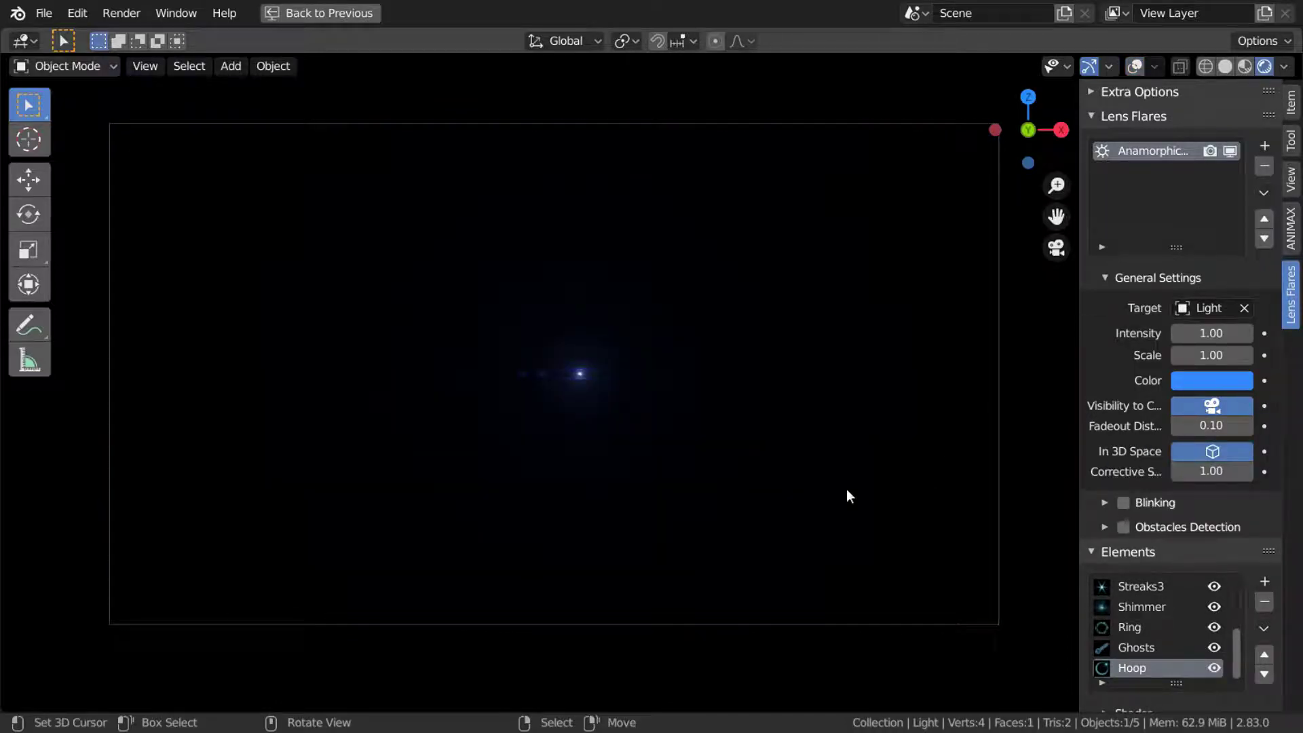
{"action": "key", "text": "space"}
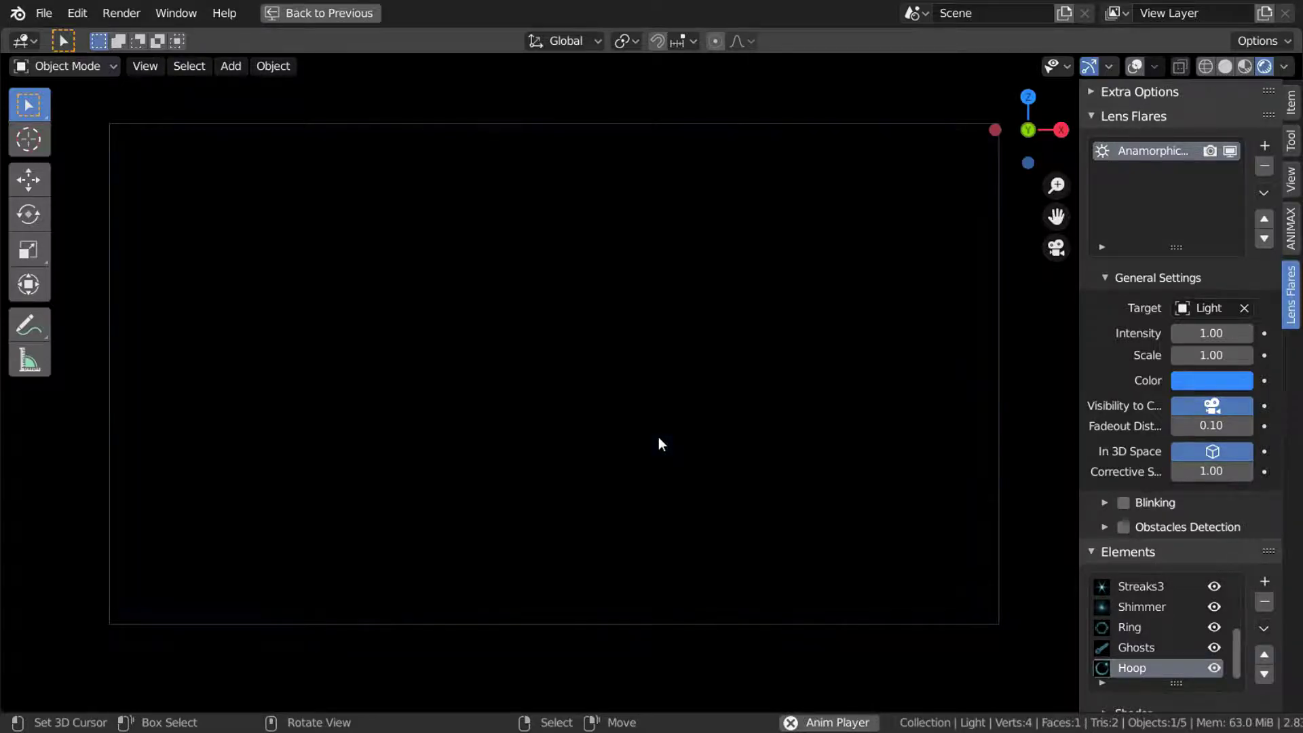
{"action": "key", "text": "space"}
Raise the flare's corrective scale to 5.08 and preview the animation
{"action": "left_click_drag", "start_coordinate": [1249, 473], "coordinate": [1293, 472]}
{"action": "key", "text": "space"}
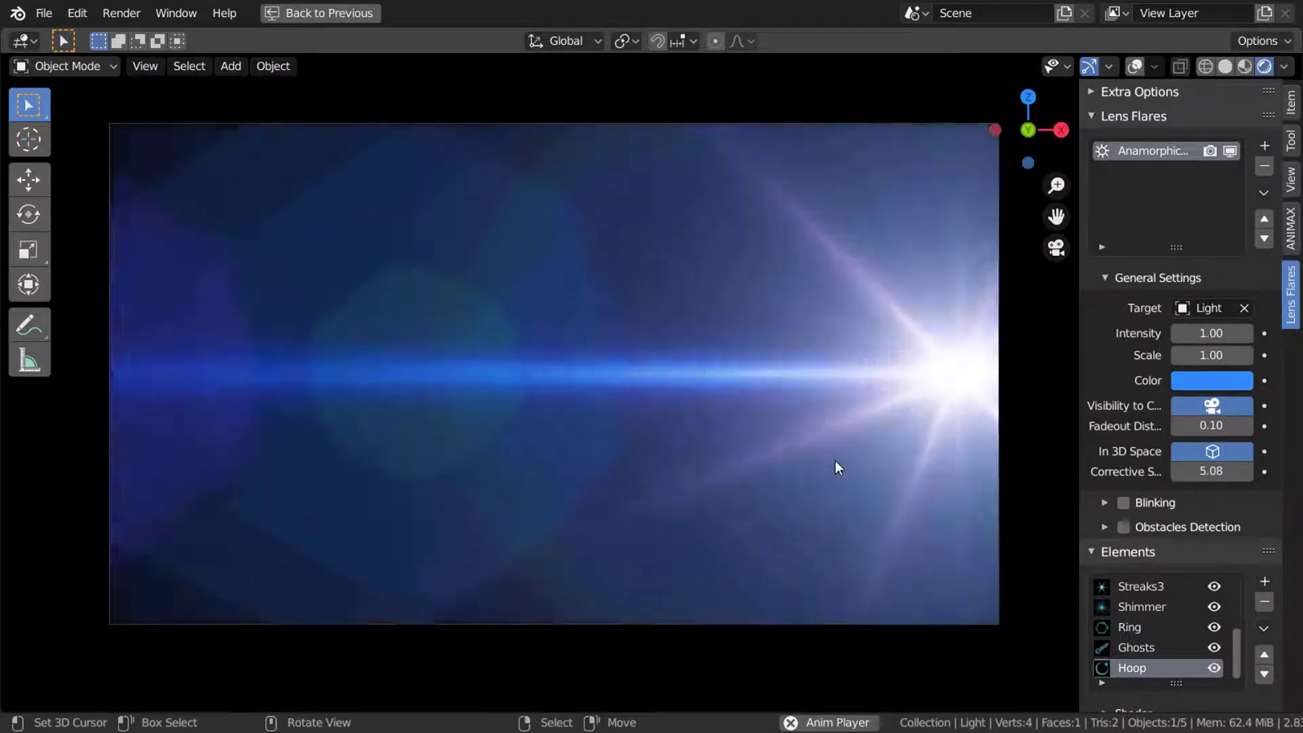
{"action": "key", "text": "Escape"}
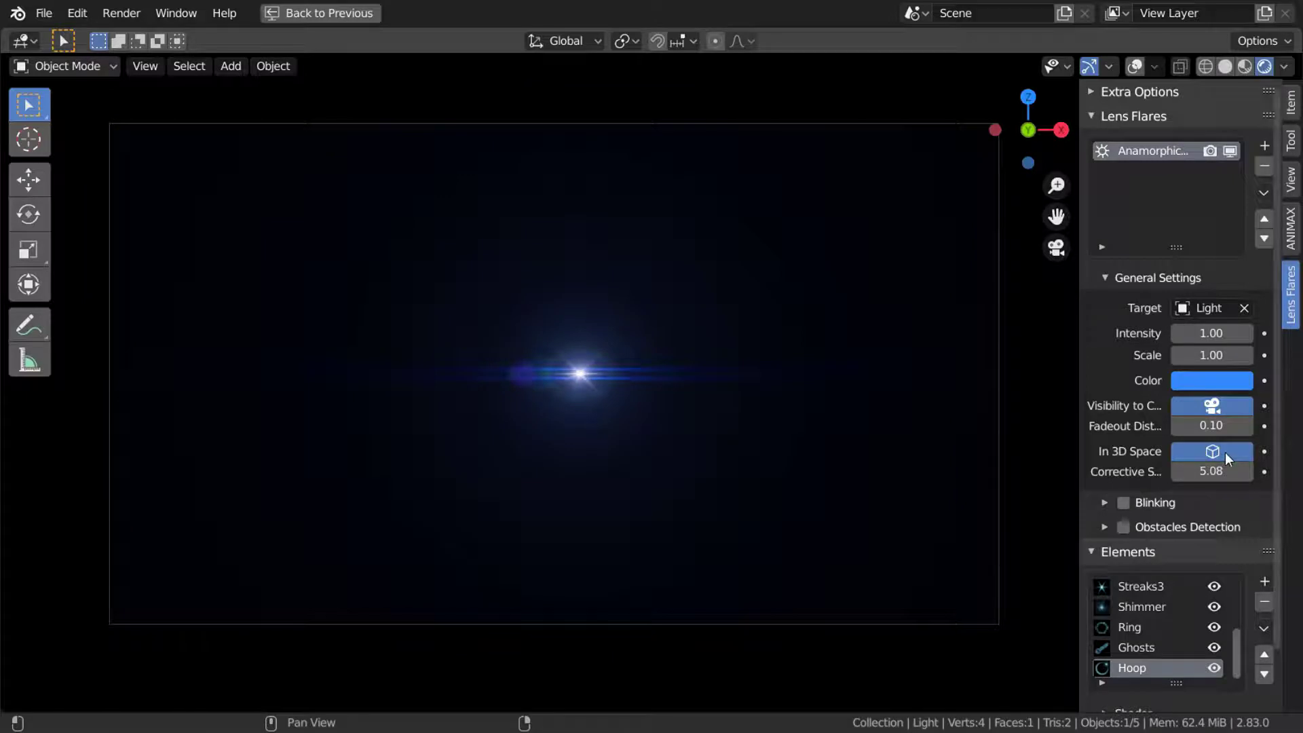
Disable In 3D Space for the flare and preview the animation for comparison
{"action": "left_click", "coordinate": [1225, 452]}
{"action": "key", "text": "space"}
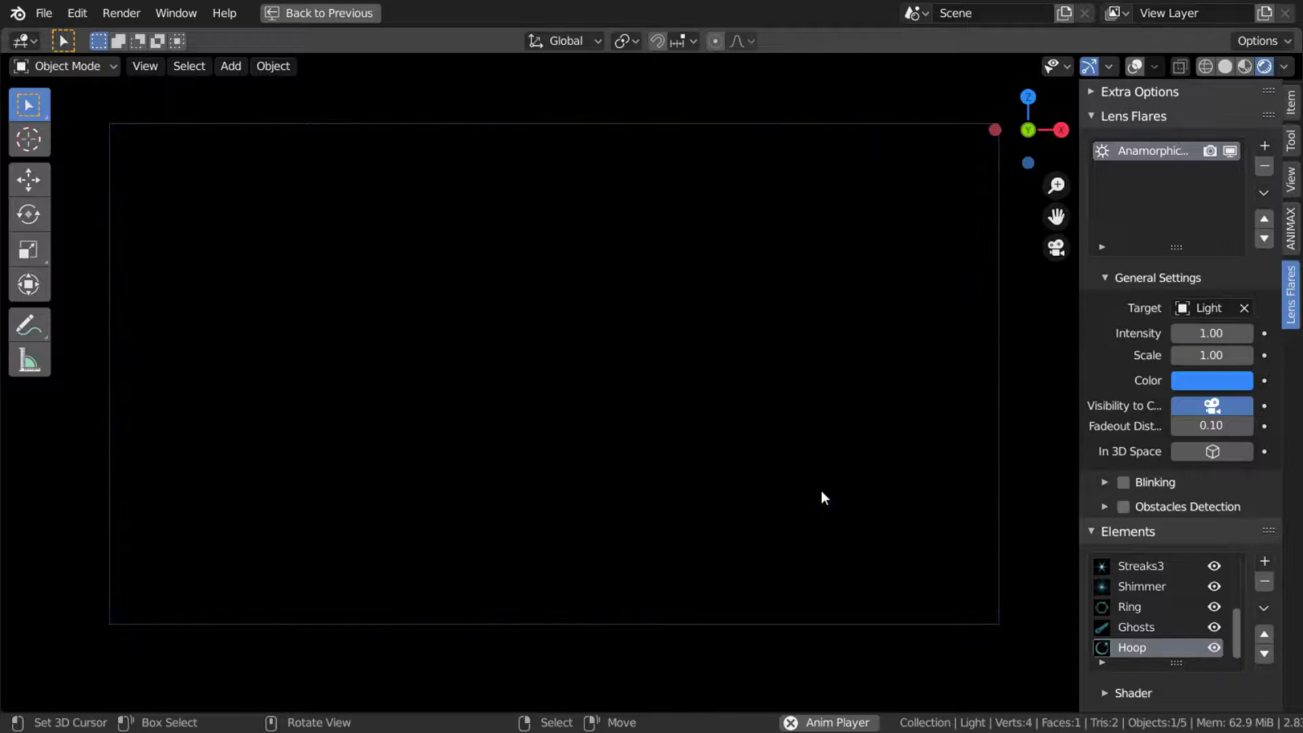
{"action": "key", "text": "Escape"}
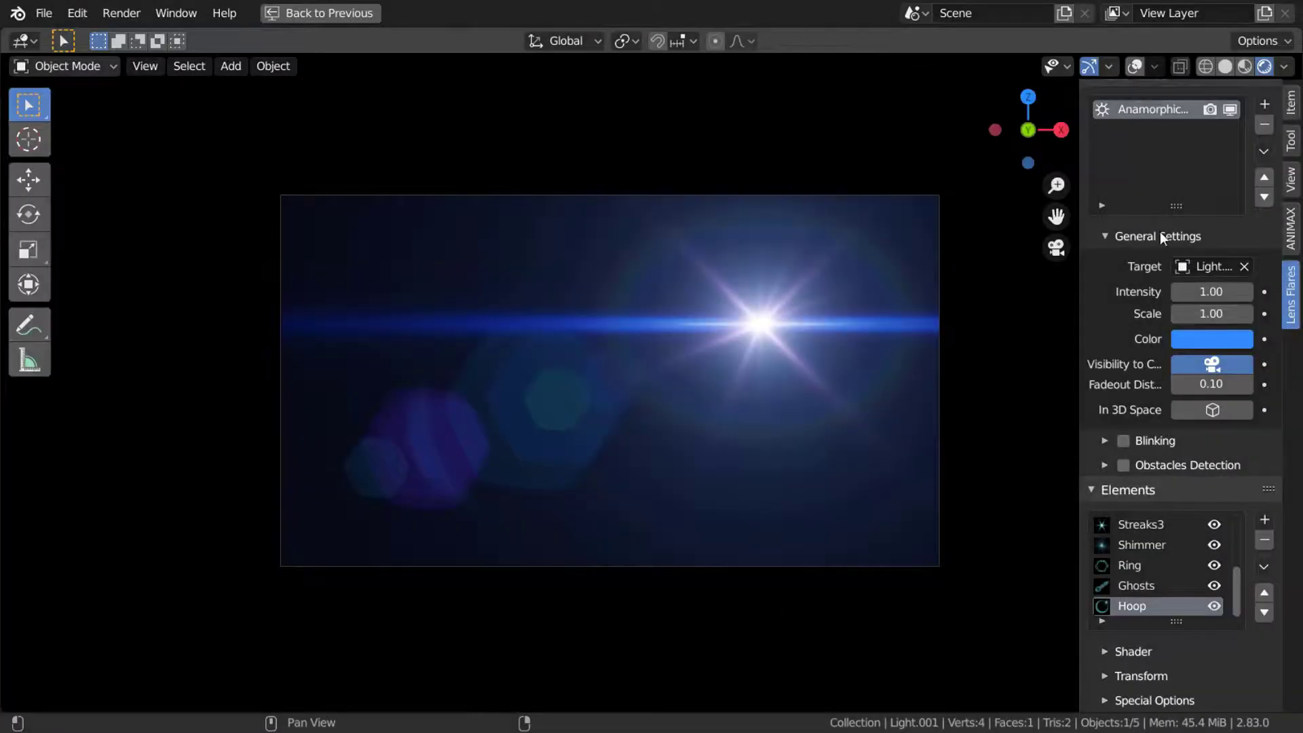
Collapse the flare's General Settings, expand the Blinking settings and enable Blinking
{"action": "left_click", "coordinate": [1159, 230]}
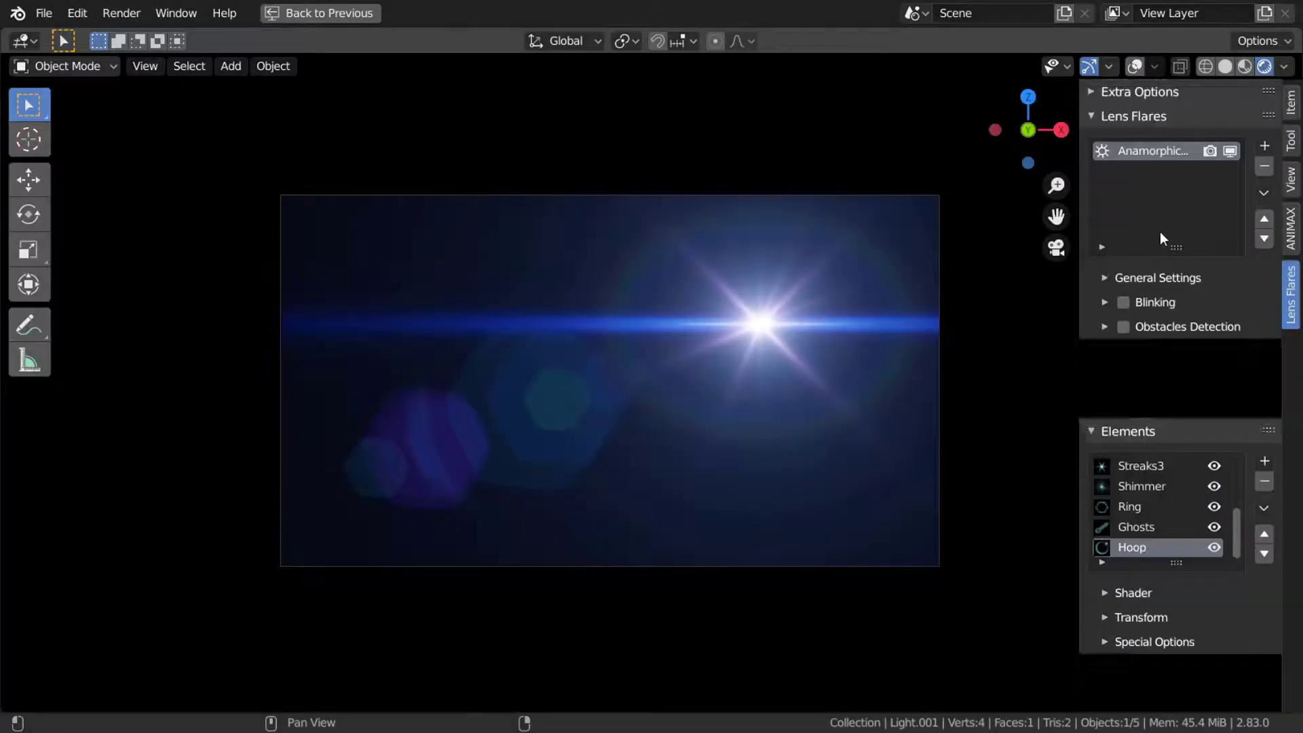
{"action": "left_click", "coordinate": [1160, 299]}
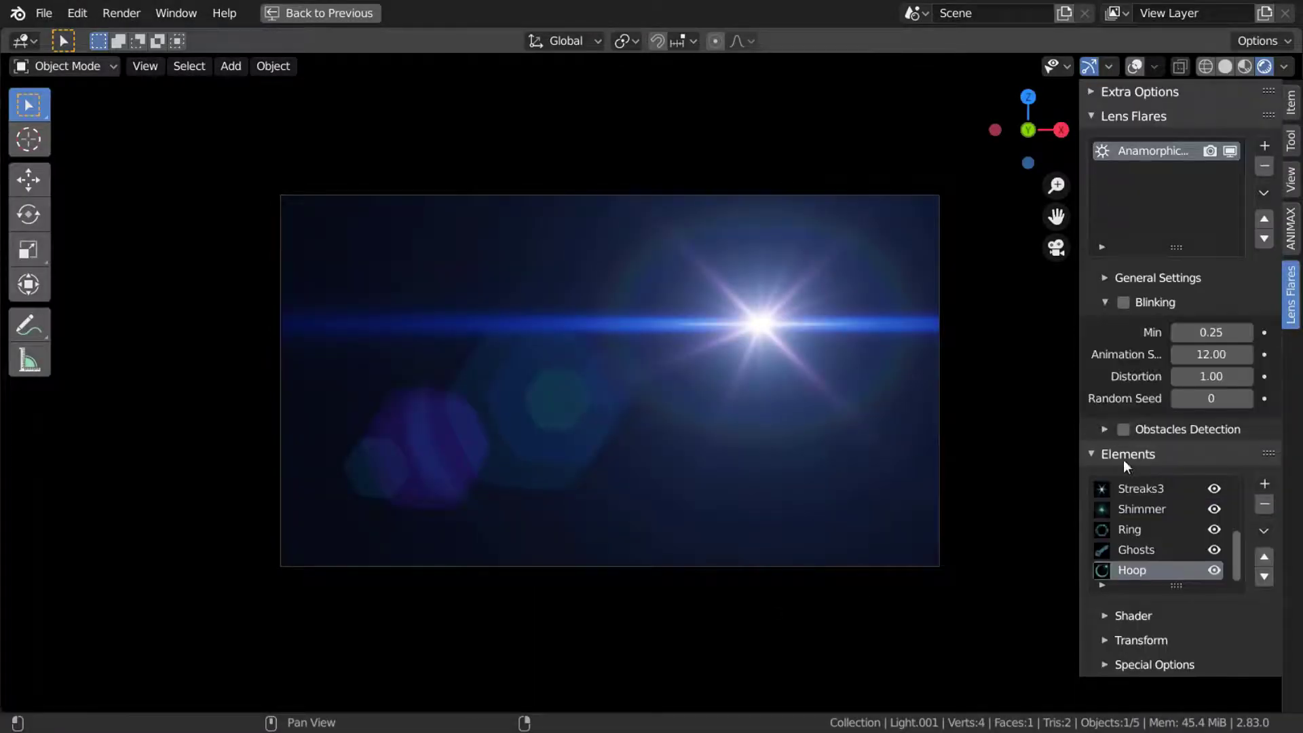
{"action": "left_click", "coordinate": [1123, 302]}
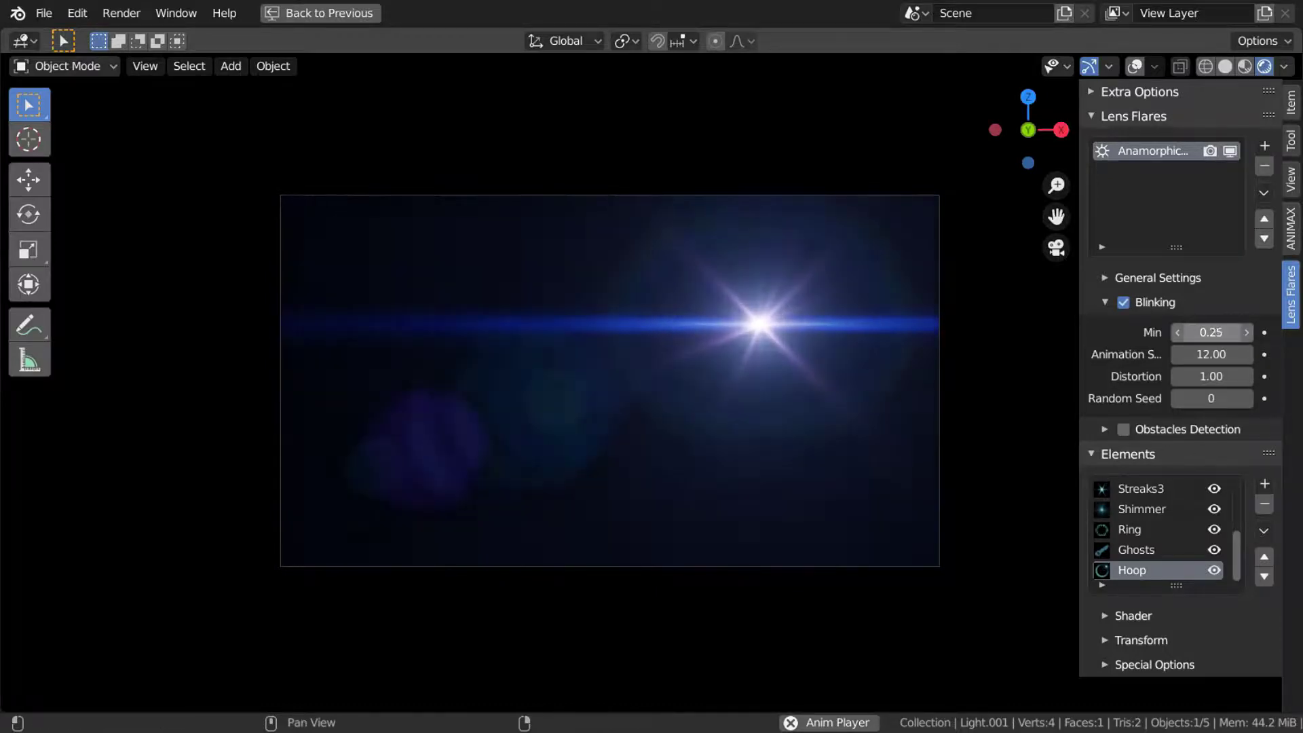
Try blinking Min values of 0, 0.60 and 0.78 during playback, and return Min to 0.25
{"action": "left_click_drag", "start_coordinate": [1220, 333], "coordinate": [933, 380]}
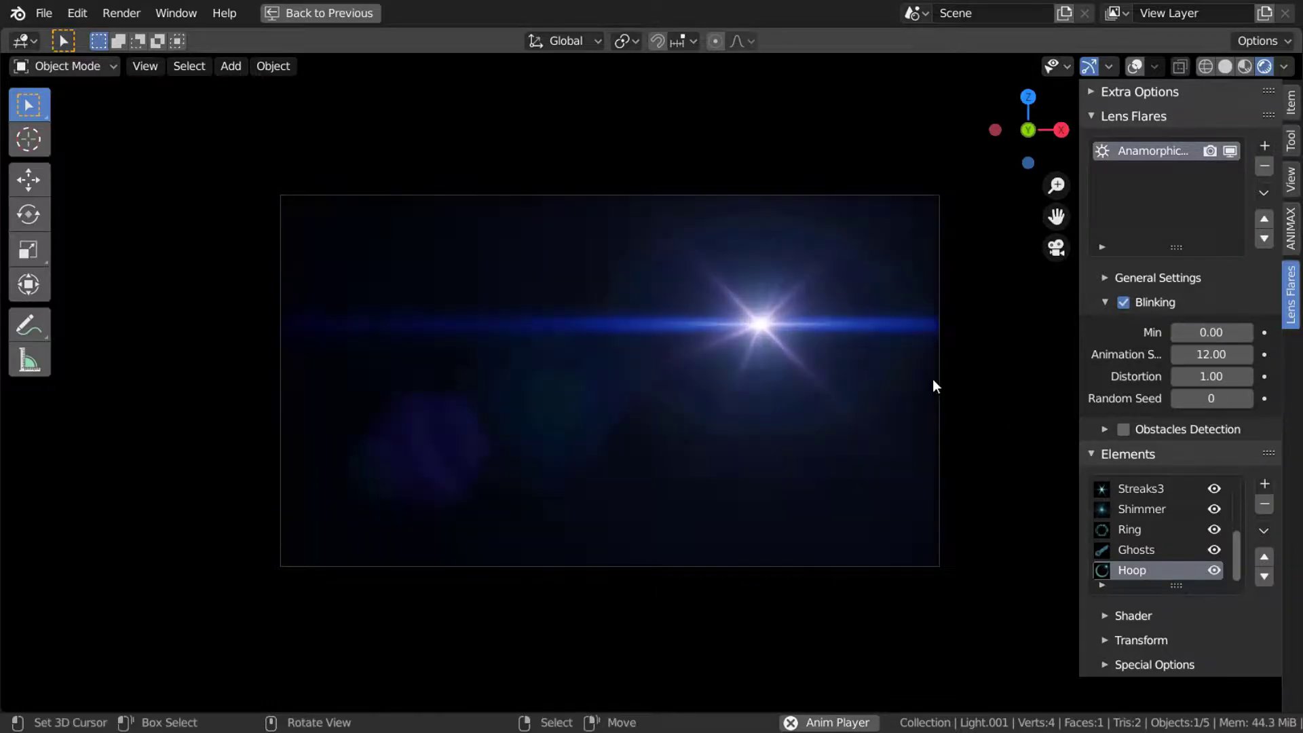
{"action": "left_click_drag", "start_coordinate": [1212, 333], "coordinate": [1242, 333]}
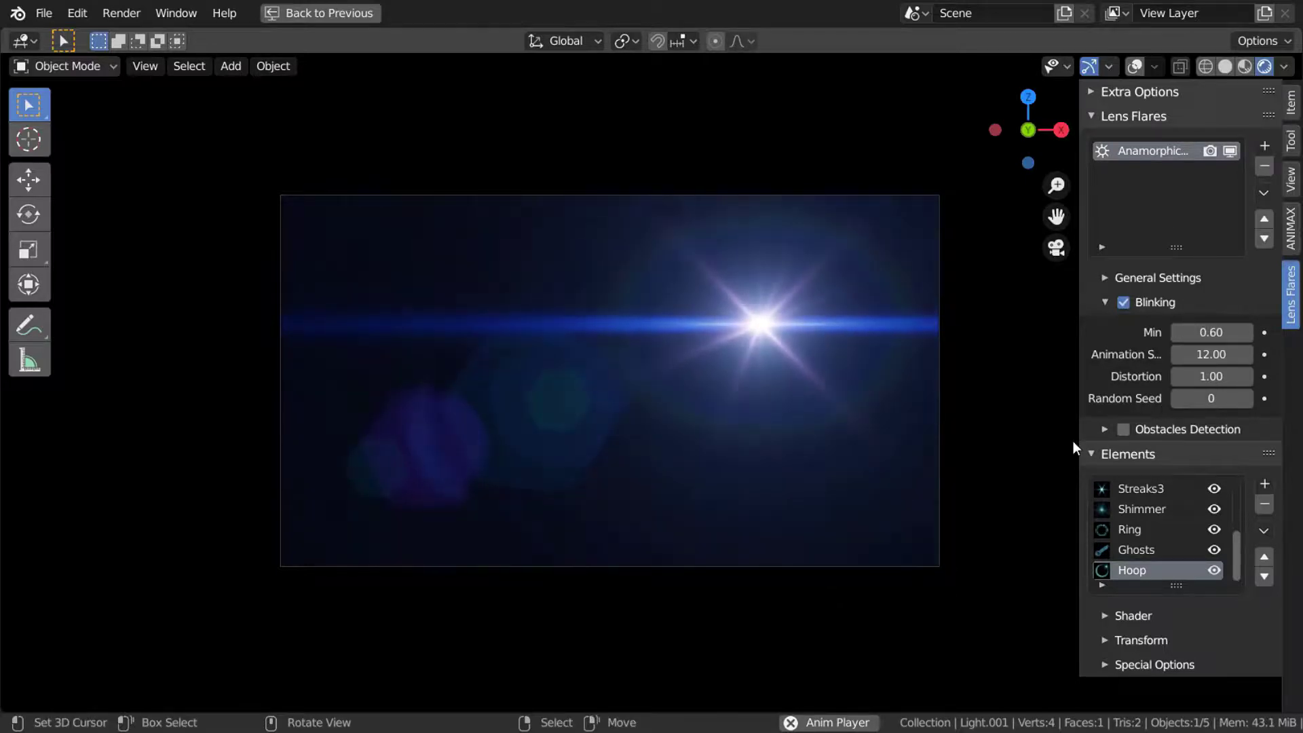
{"action": "left_click_drag", "start_coordinate": [1212, 332], "coordinate": [1224, 333]}
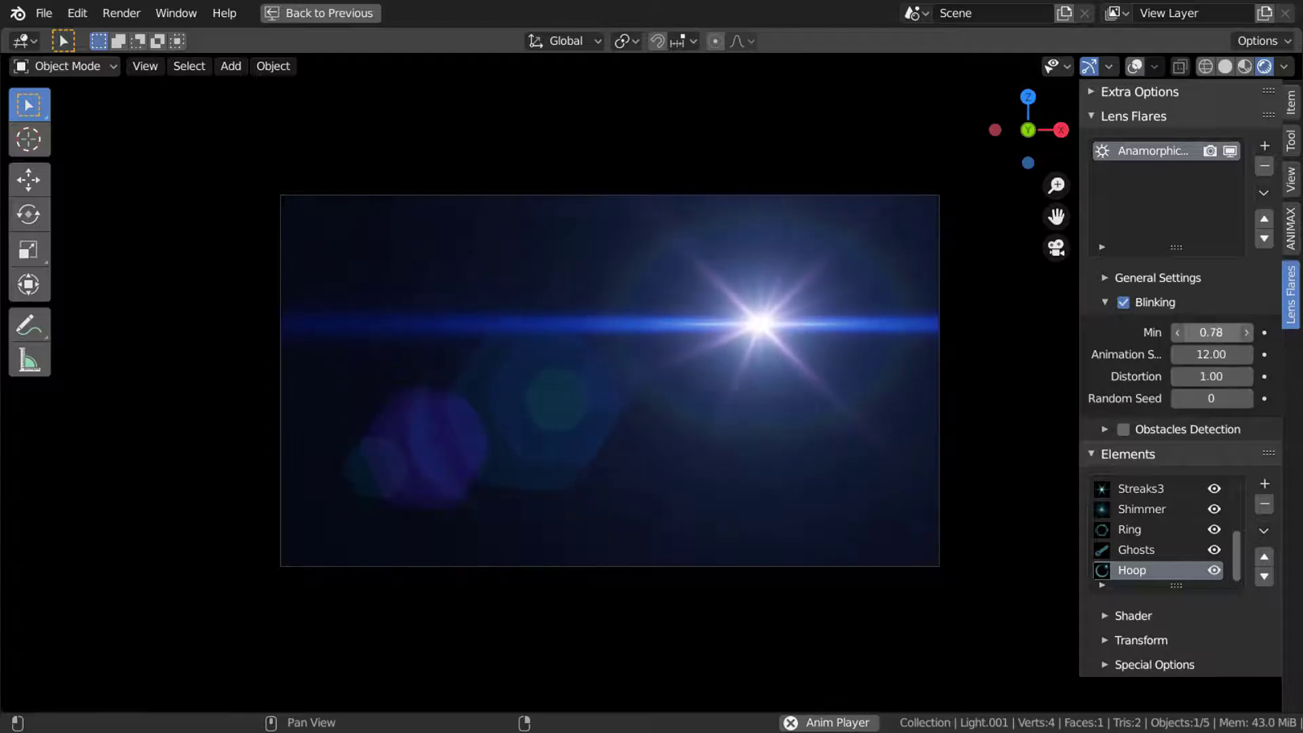
{"action": "type", "text": "5"}
{"action": "key", "text": "Return"}
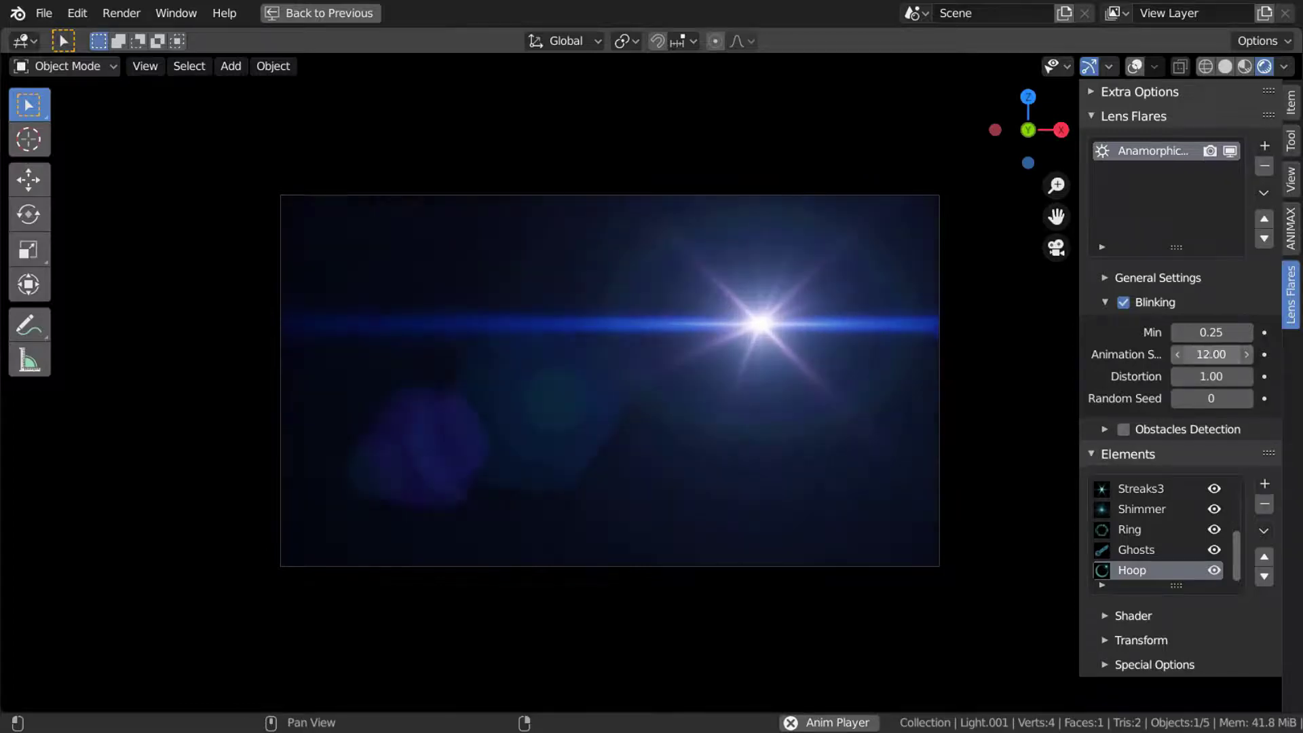
Try a blinking animation speed of 2 and set it to 24
{"action": "key", "text": "ctrl+a"}
{"action": "type", "text": "2"}
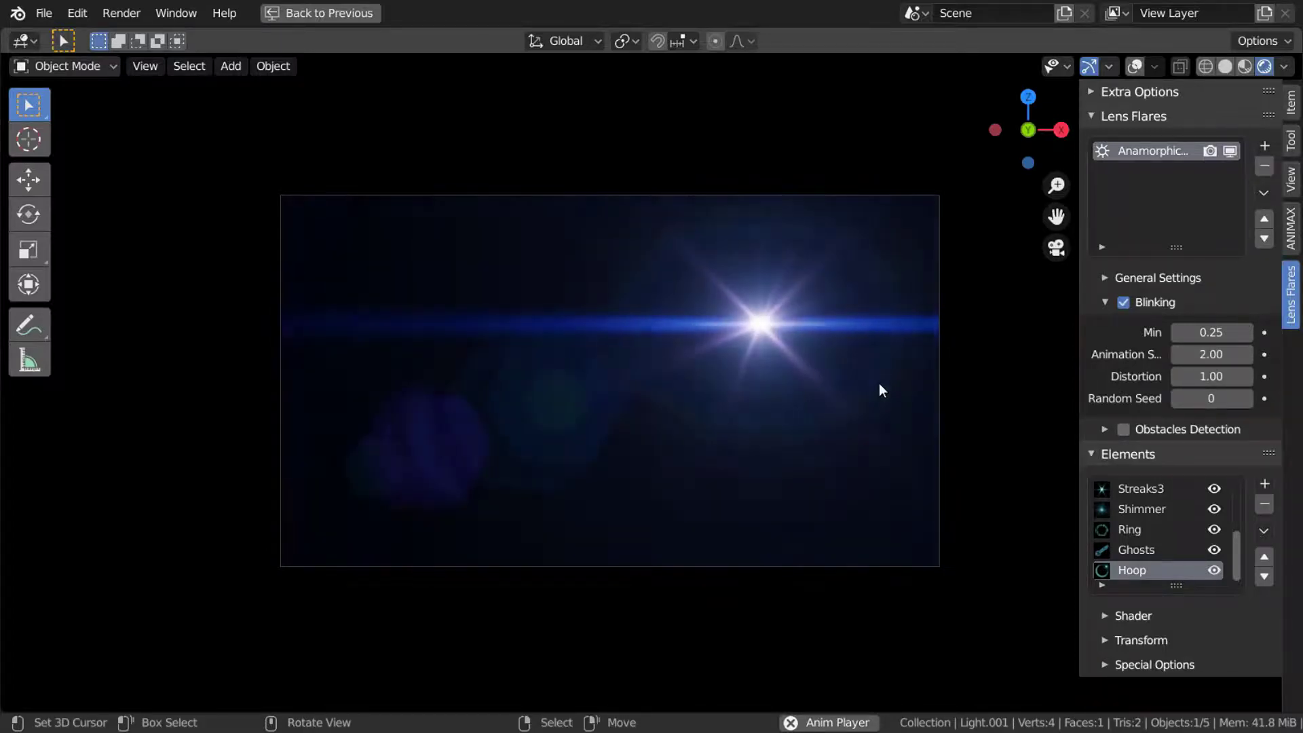
{"action": "left_click", "coordinate": [1208, 355]}
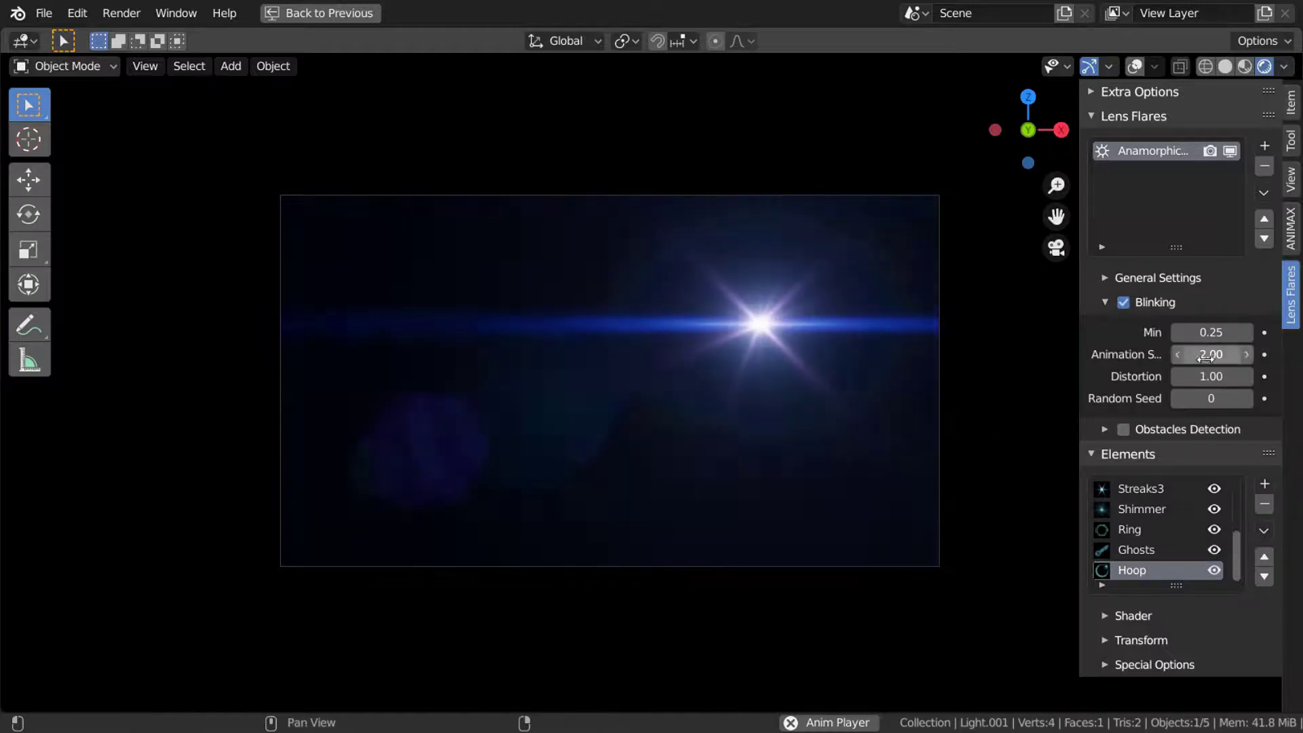
{"action": "type", "text": "24"}
{"action": "key", "text": "Return"}
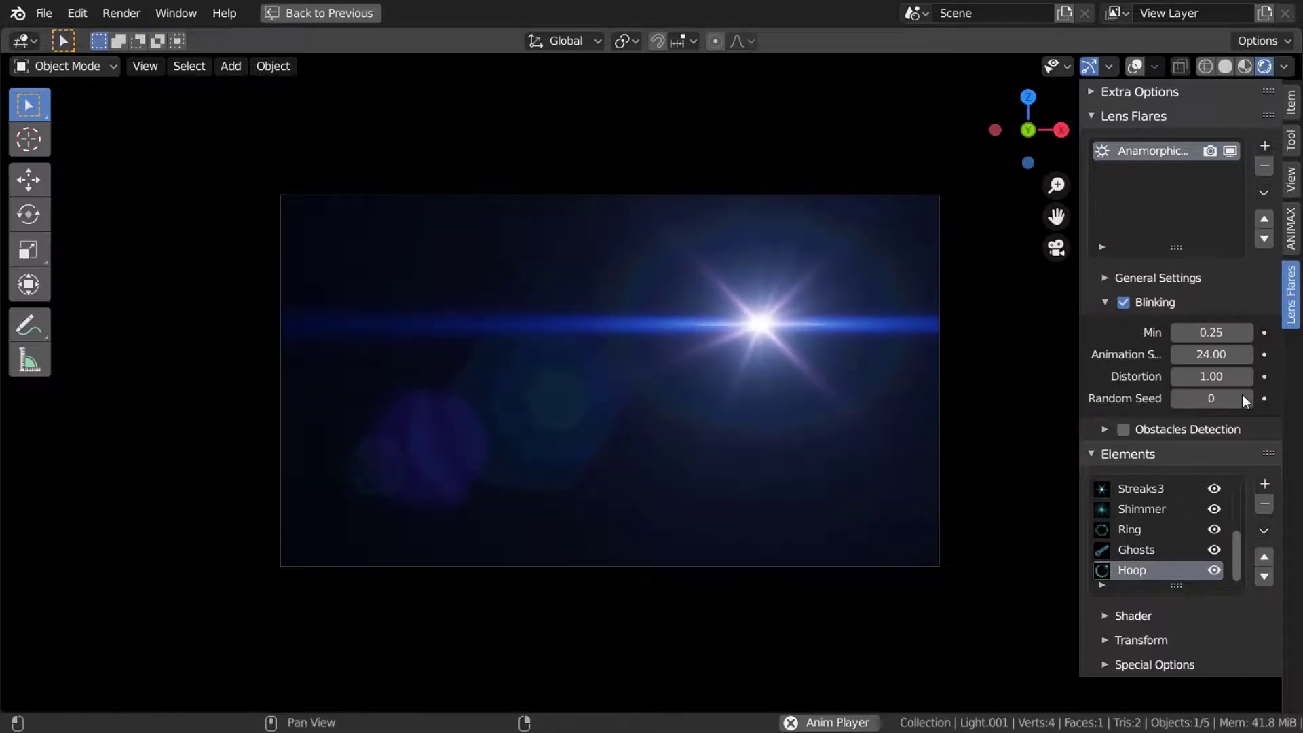
Set the blinking Distortion to 5
{"action": "key", "text": "BackSpace"}
{"action": "key", "text": "BackSpace"}
{"action": "key", "text": "BackSpace"}
{"action": "type", "text": "5"}
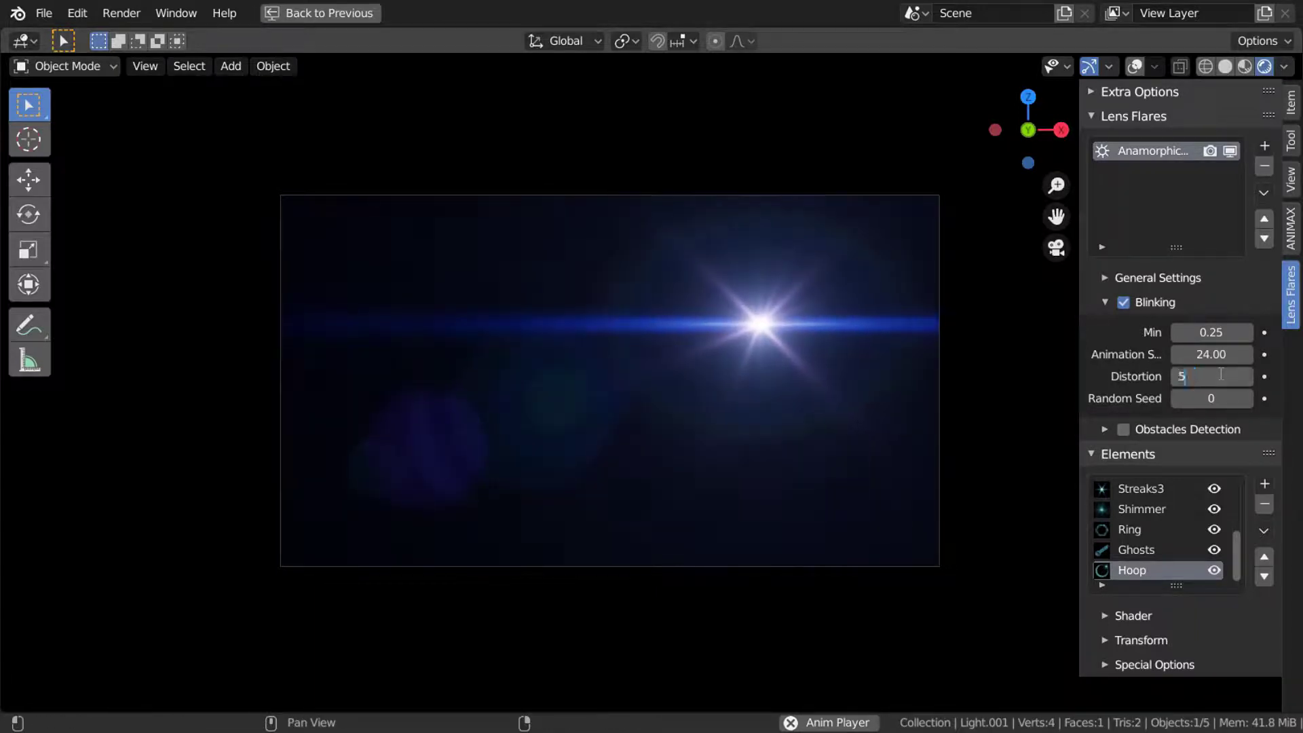
{"action": "key", "text": "Return"}
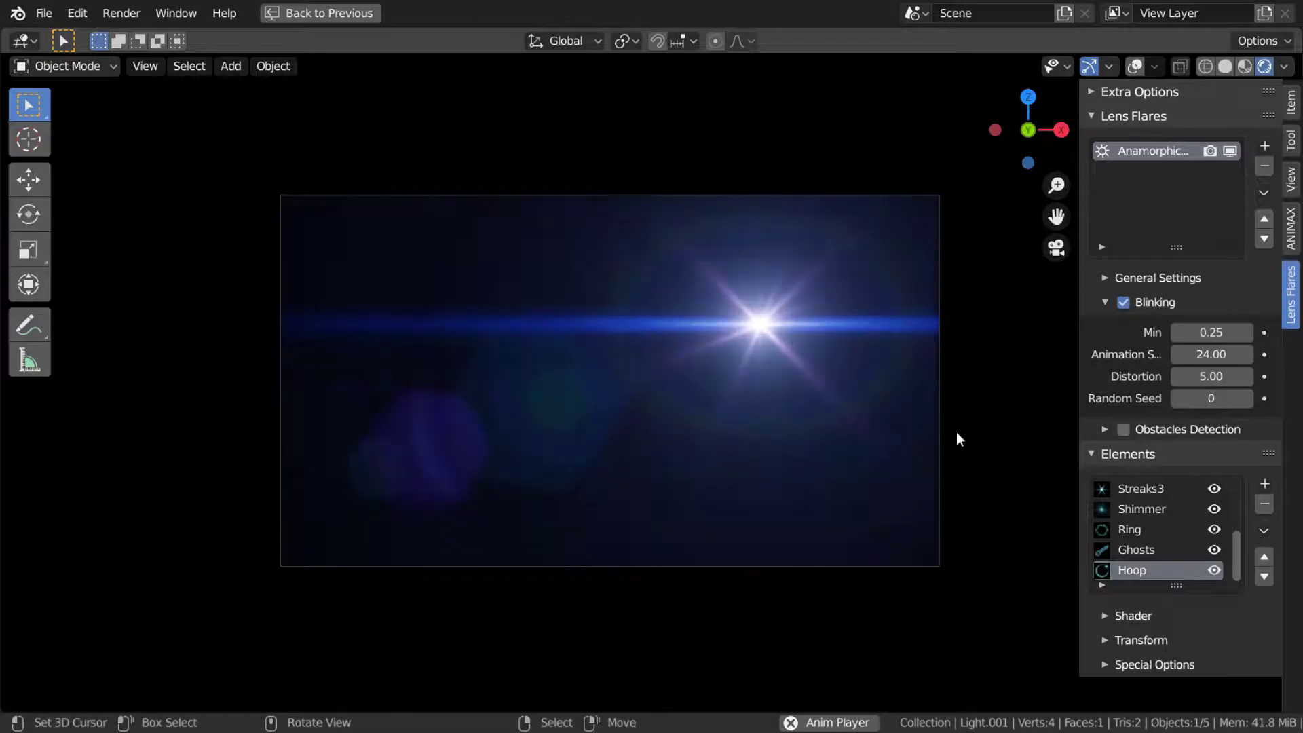
Try a blinking Distortion of 2 and raise it to 4.64
{"action": "left_click", "coordinate": [1204, 375]}
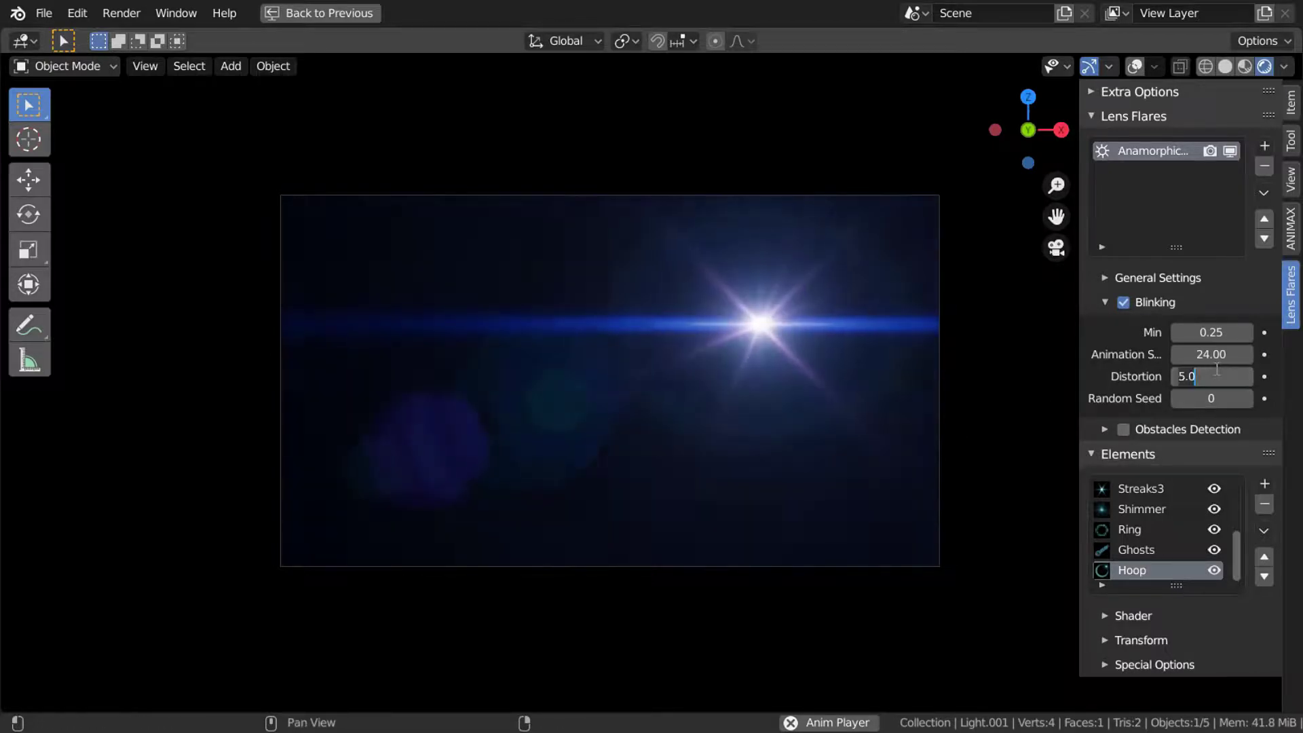
{"action": "type", "text": "2"}
{"action": "key", "text": "Return"}
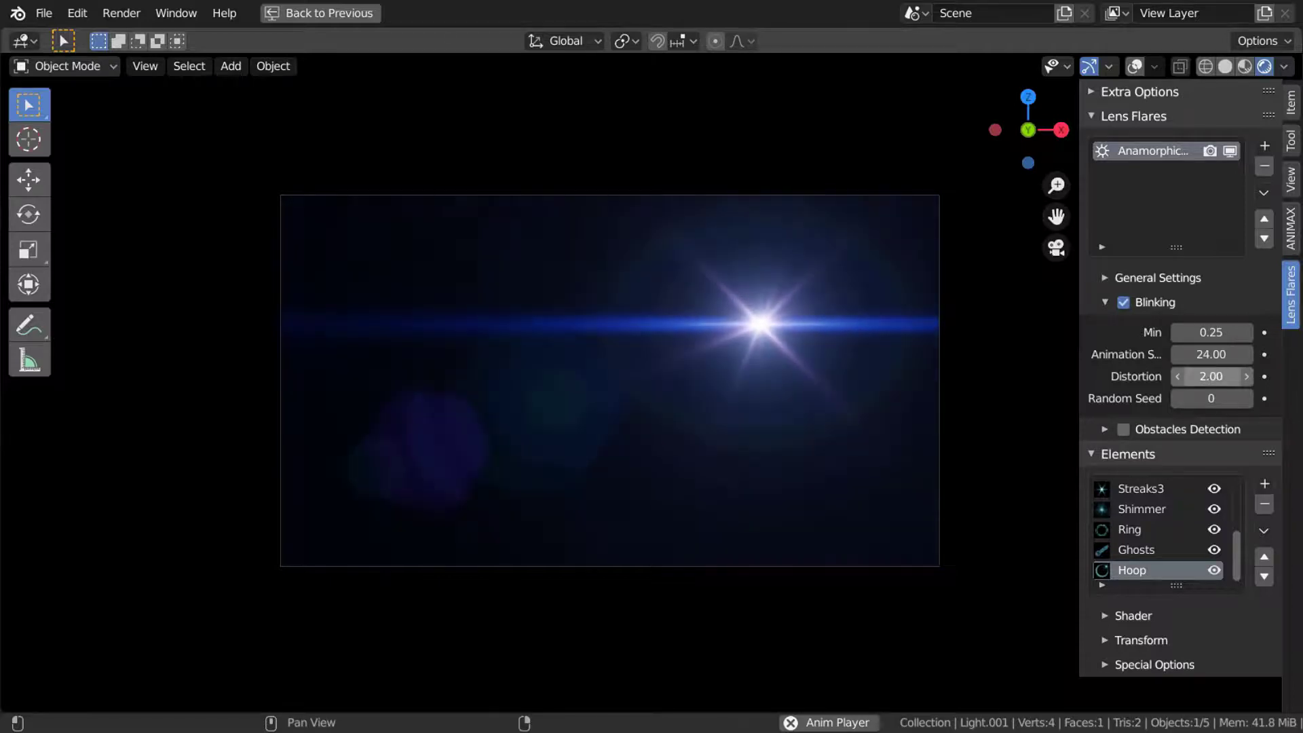
{"action": "left_click_drag", "start_coordinate": [1215, 368], "coordinate": [1242, 369]}
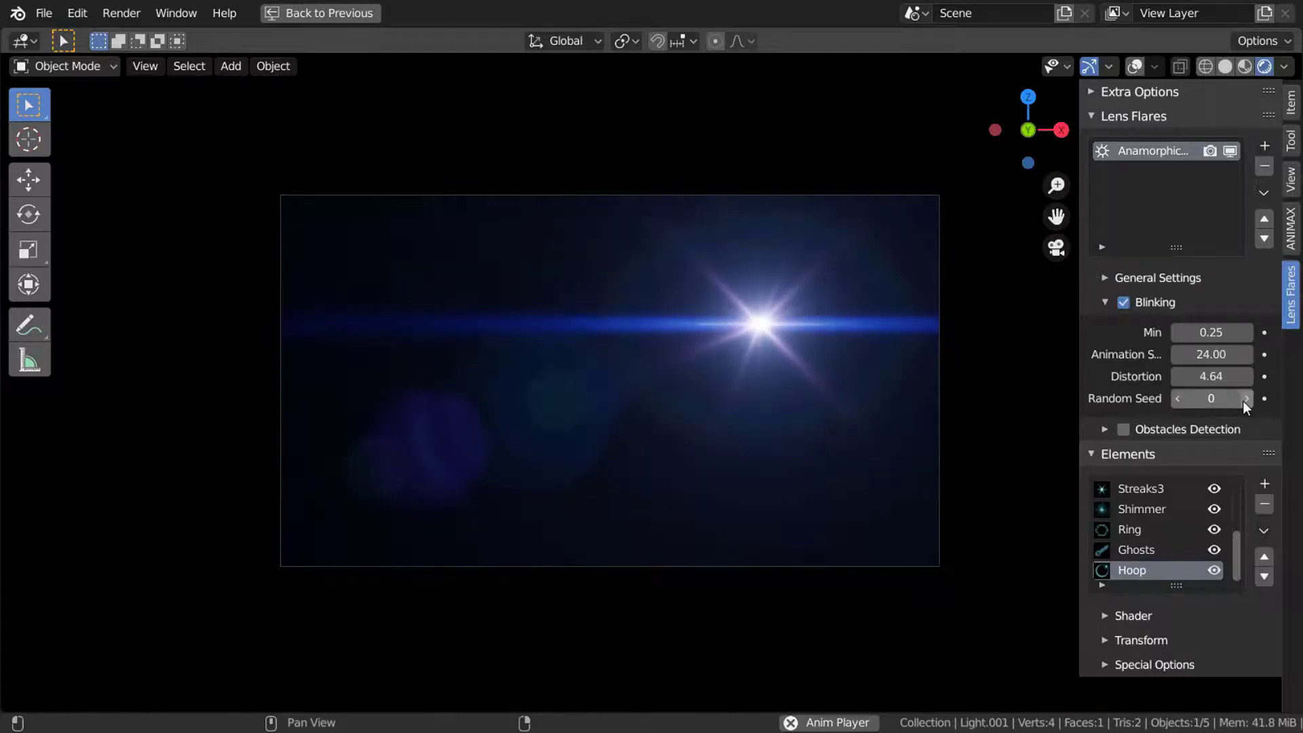
Increase the blinking Random Seed by two and decrease it by two again to compare the blinking patterns
{"action": "left_click", "coordinate": [1243, 401]}
{"action": "left_click", "coordinate": [1244, 400]}
{"action": "left_click", "coordinate": [1175, 399]}
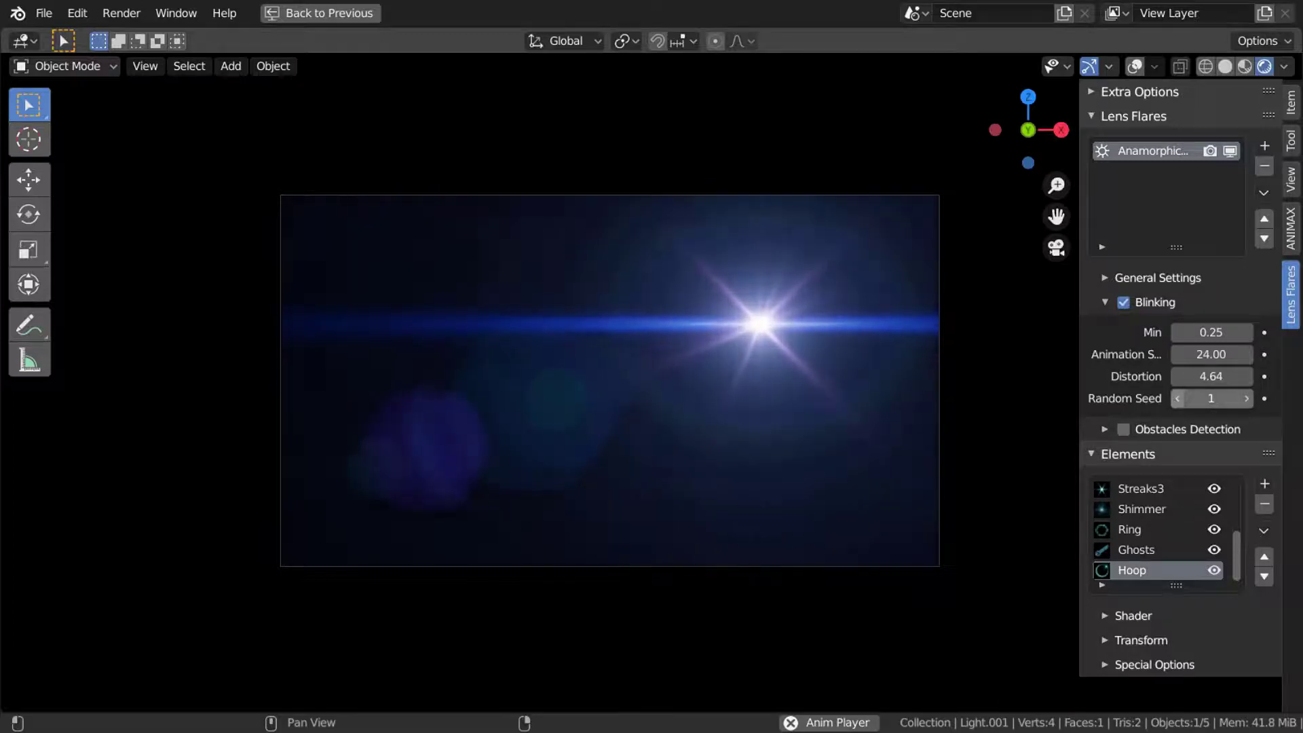
{"action": "left_click", "coordinate": [1175, 399]}
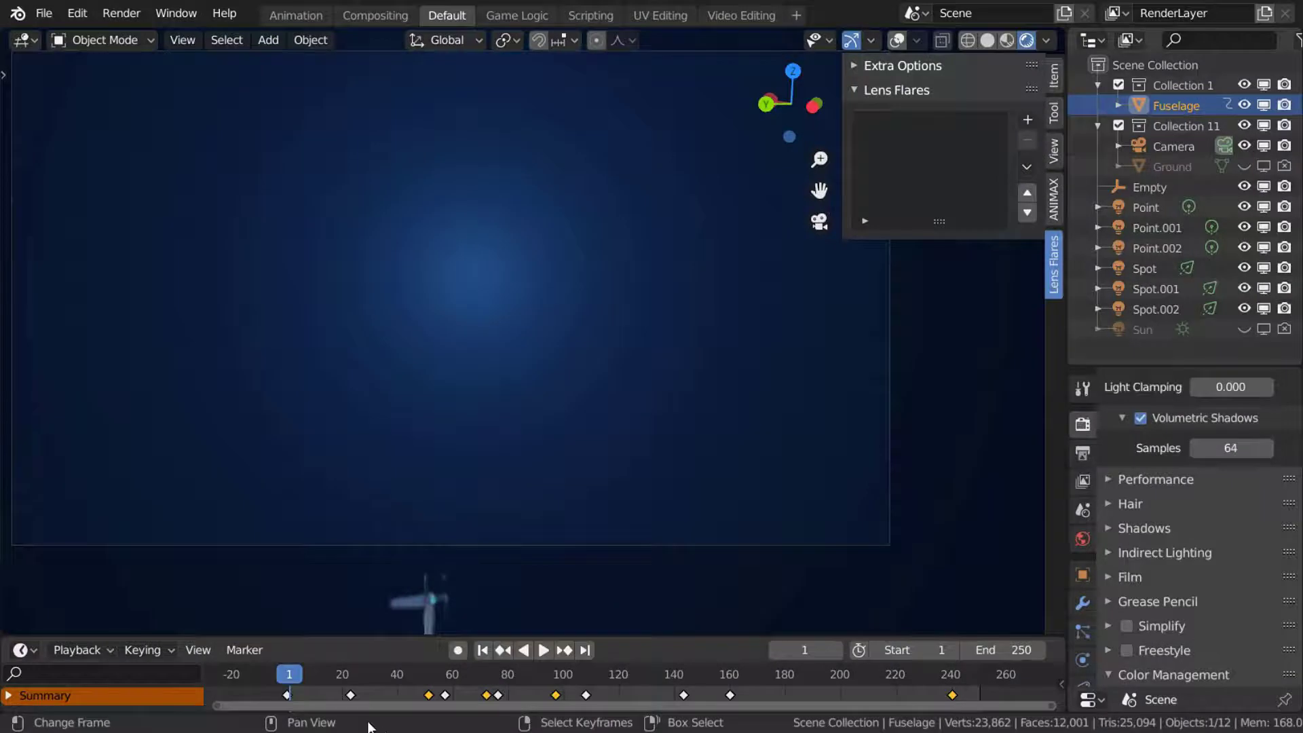
Play the helicopter animation and stop it at frame 90
{"action": "key", "text": "space"}
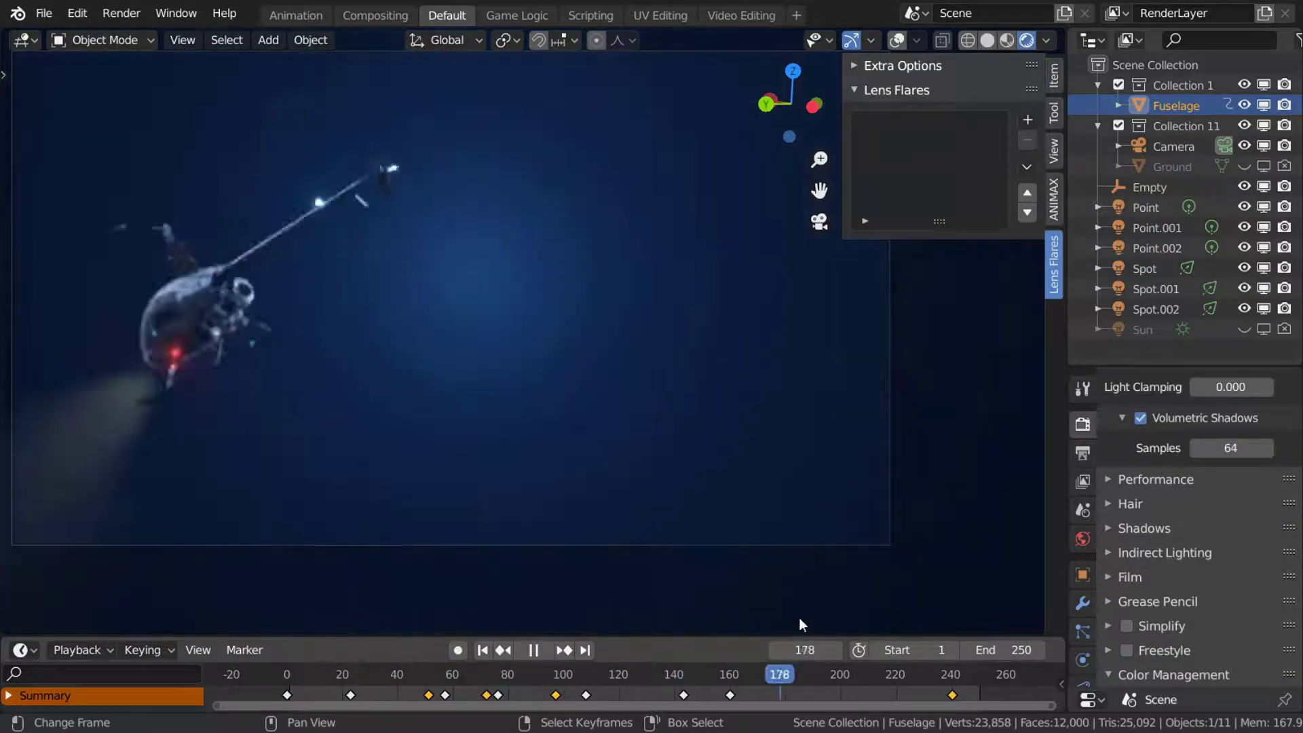
{"action": "left_click_drag", "start_coordinate": [835, 617], "coordinate": [535, 653]}
{"action": "left_click", "coordinate": [535, 653]}
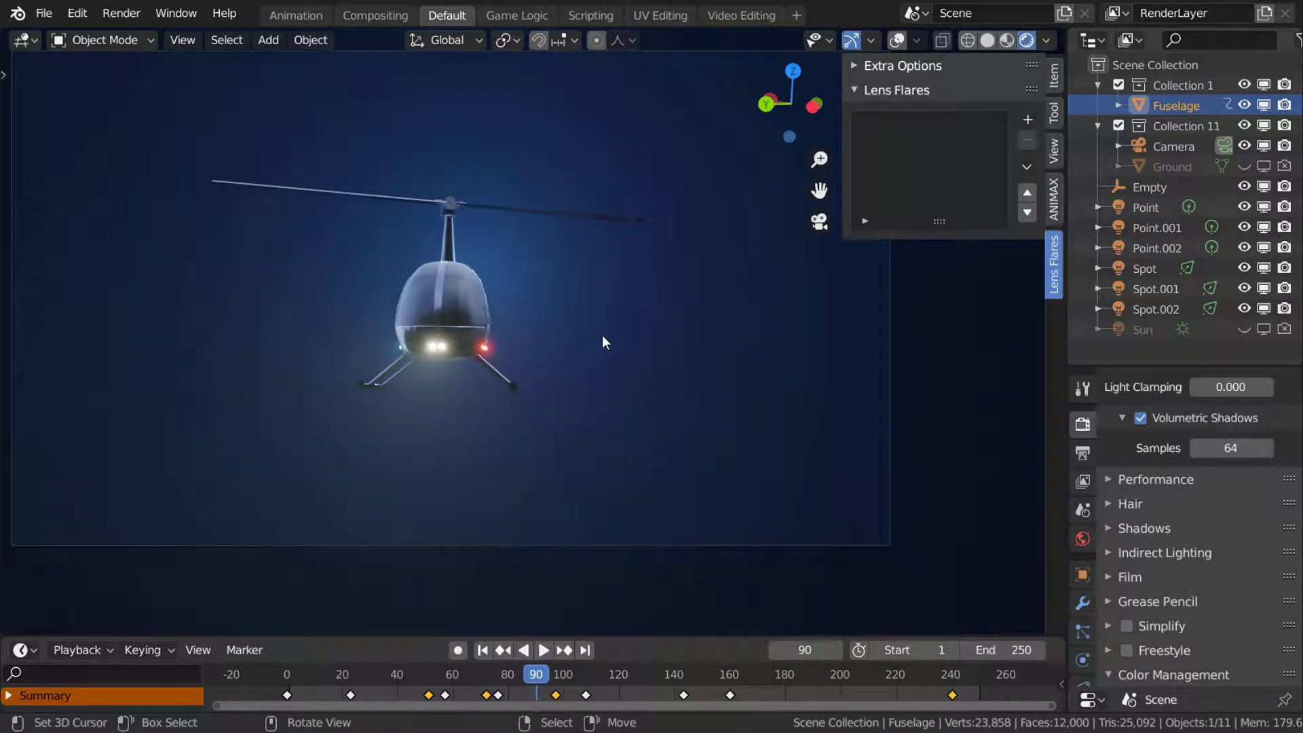
Load the preset anamorphic lens flare onto the helicopter's Spot light at frame 71 and set the flare's scale to 0.25
{"action": "left_click", "coordinate": [898, 41]}
{"action": "left_click", "coordinate": [446, 359]}
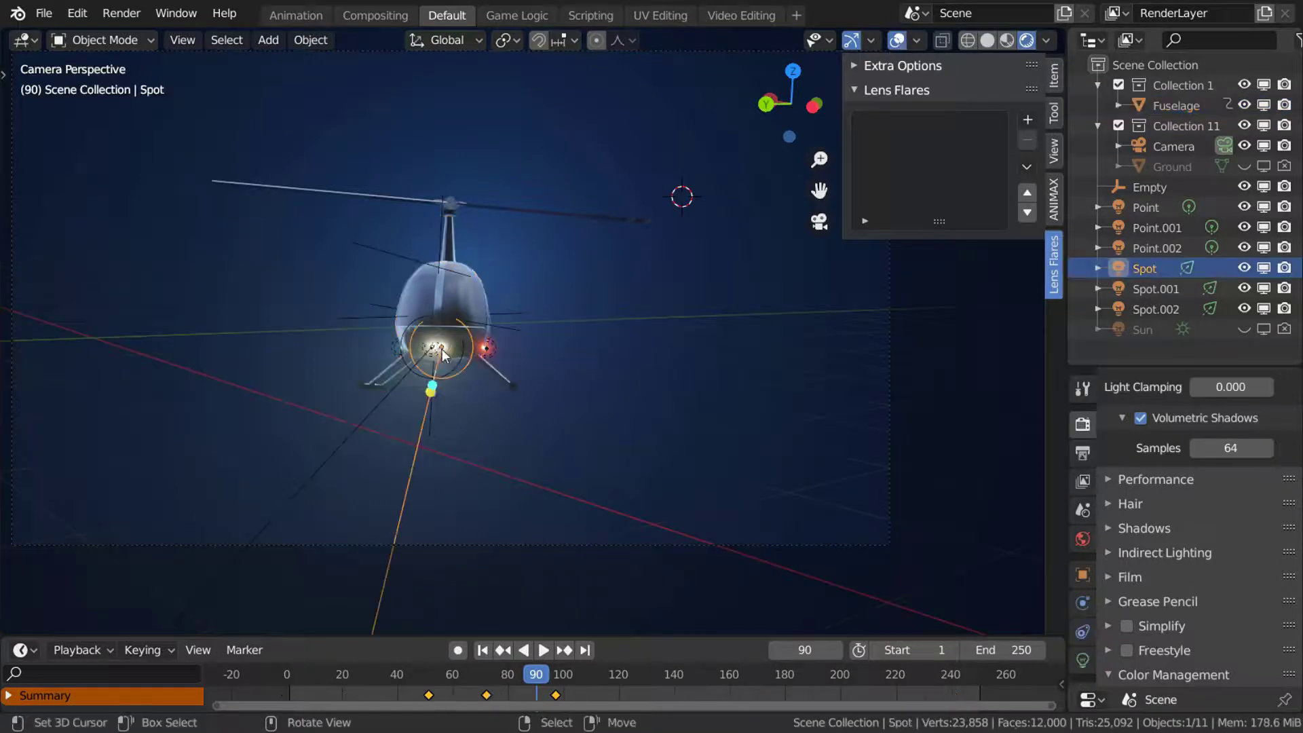
{"action": "left_click_drag", "start_coordinate": [536, 674], "coordinate": [483, 674]}
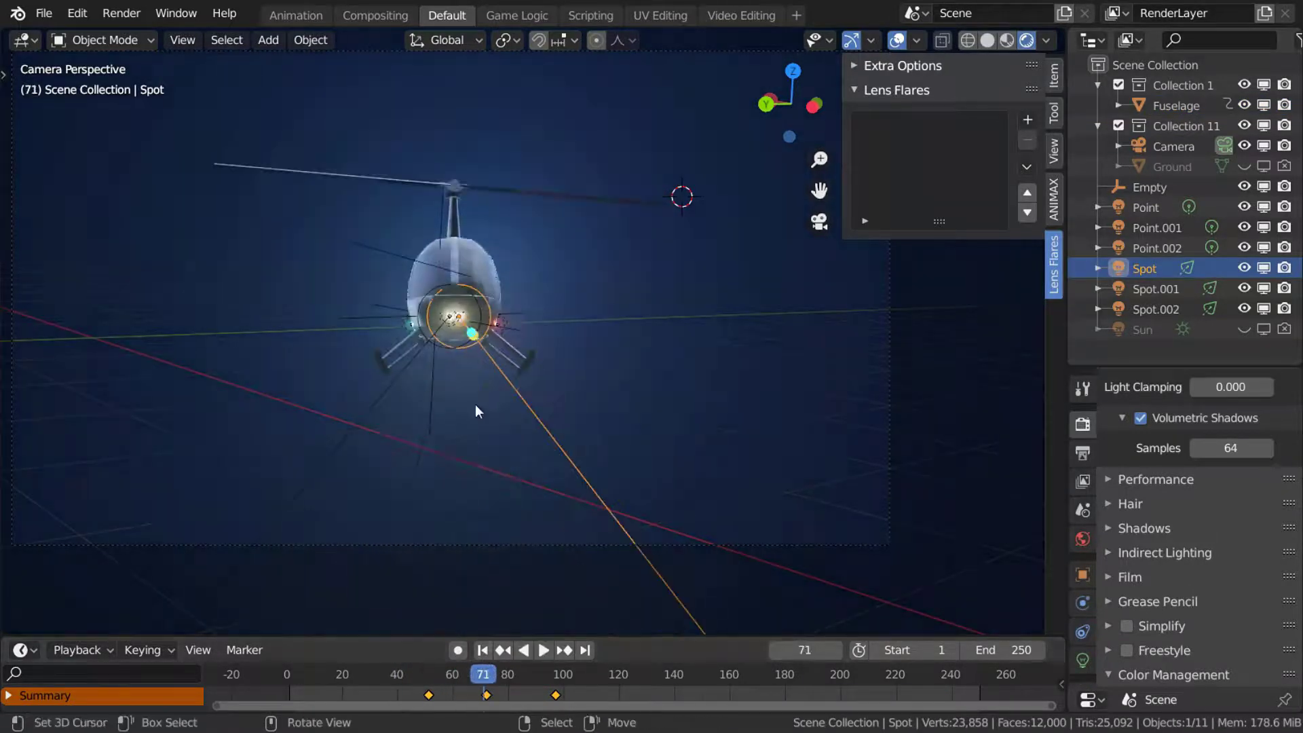
{"action": "left_click", "coordinate": [1027, 120]}
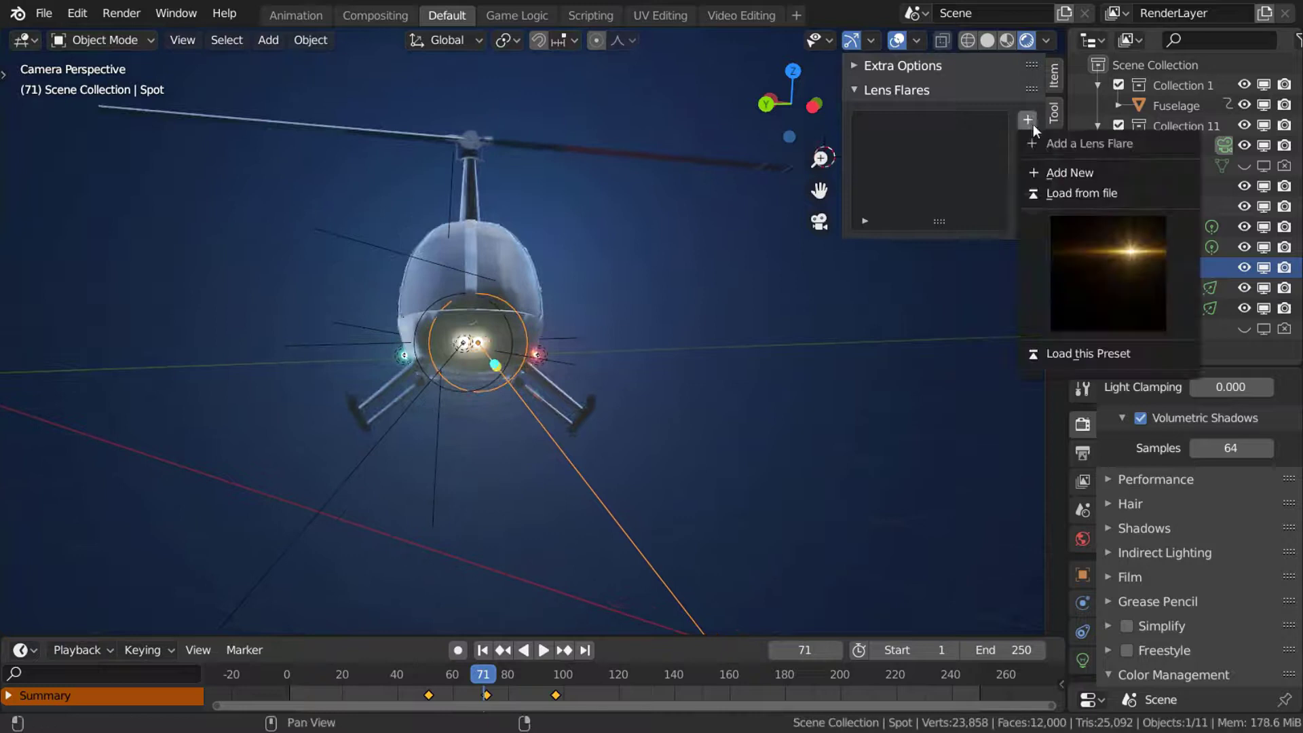
{"action": "left_click", "coordinate": [1098, 352]}
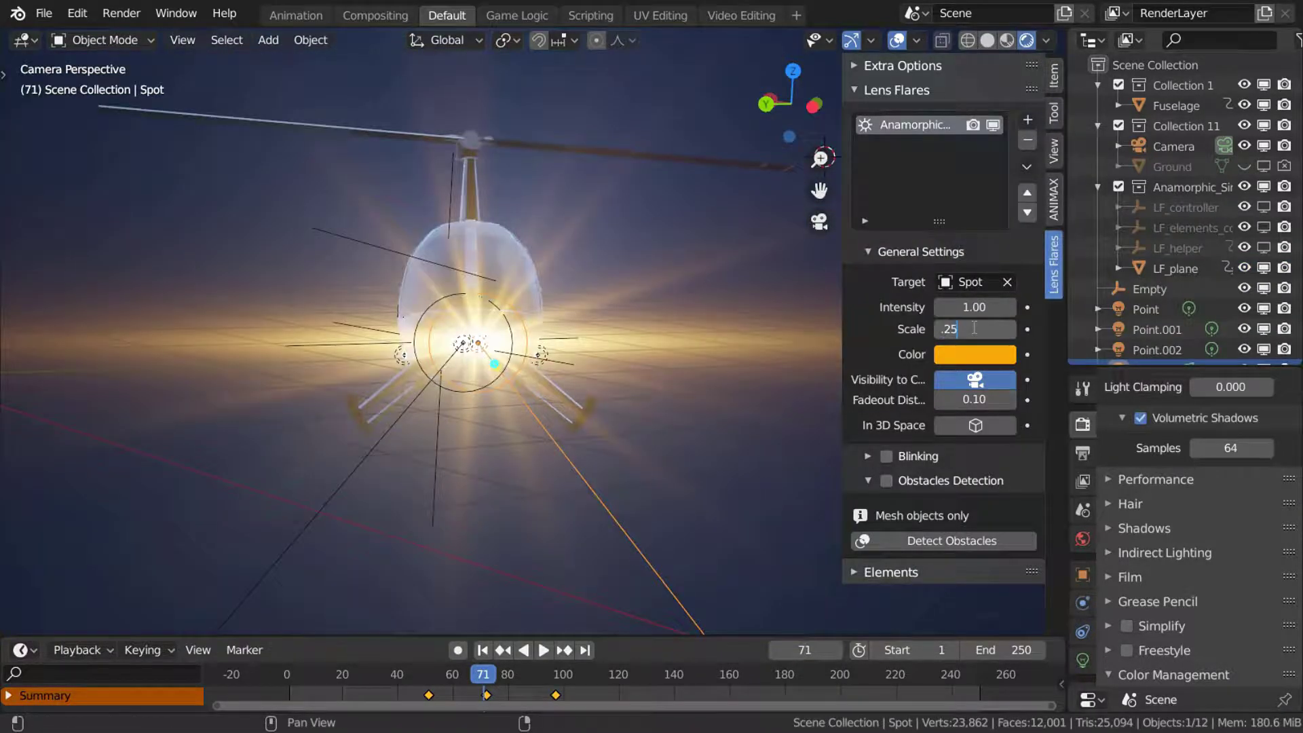
{"action": "key", "text": "Return"}
Hide the viewport overlays and preview the headlight flare over the helicopter animation
{"action": "left_click", "coordinate": [896, 40]}
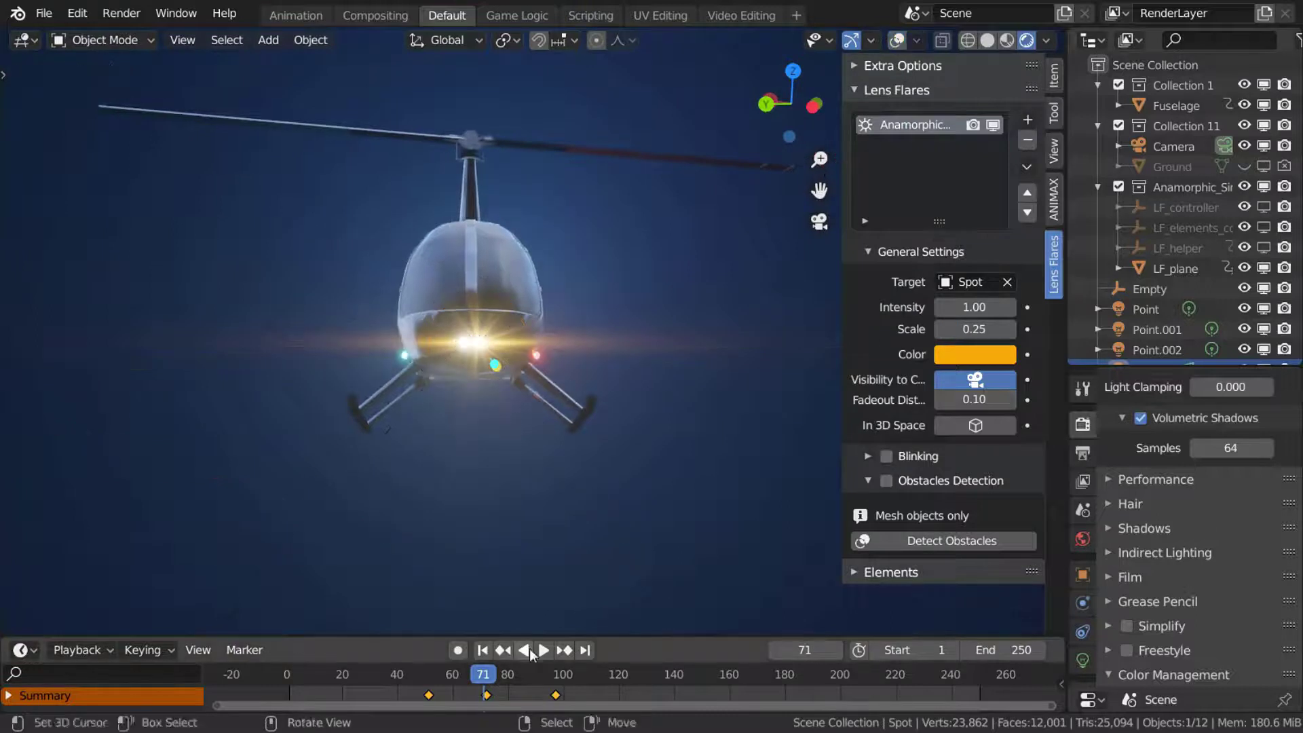
{"action": "left_click_drag", "start_coordinate": [484, 680], "coordinate": [528, 681]}
{"action": "key", "text": "space"}
Try obstacle detection for the flare with the Fuselage selected, frames 1 to 250, a distance of 0.50 and 32 steps
{"action": "left_click", "coordinate": [897, 40]}
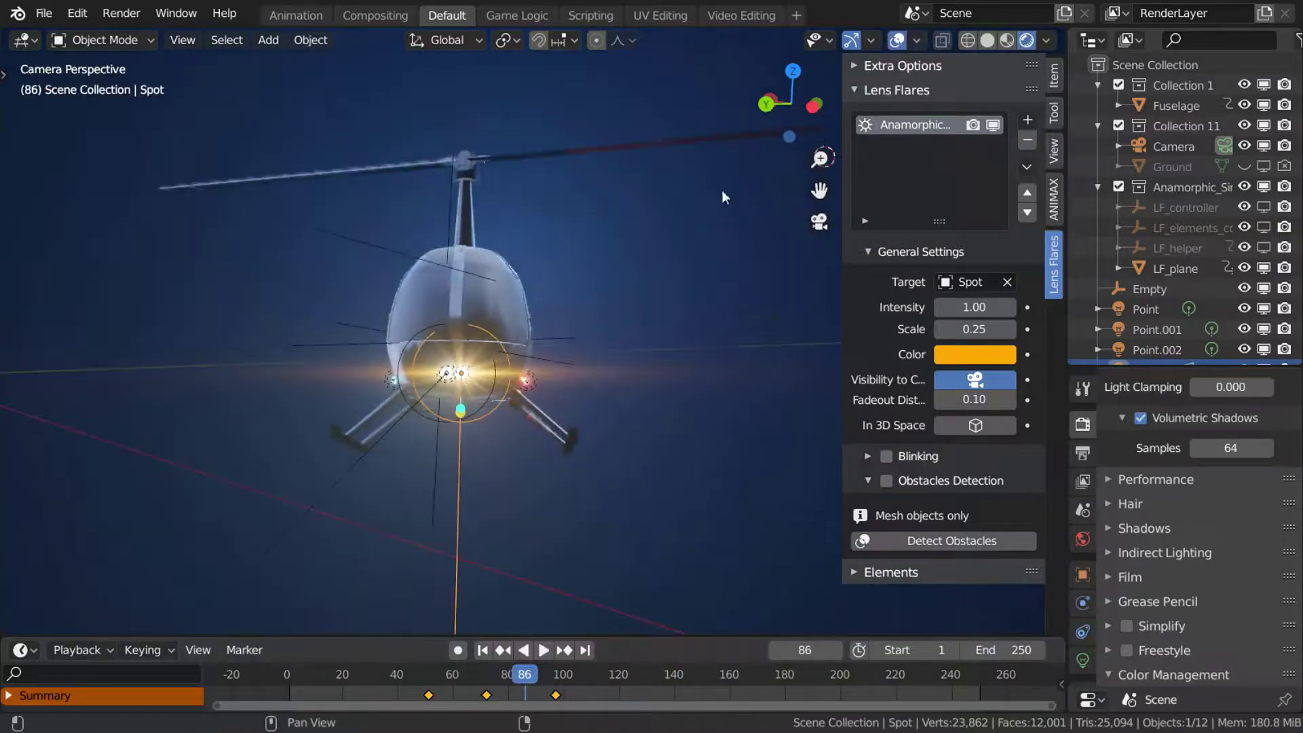
{"action": "left_click", "coordinate": [500, 268]}
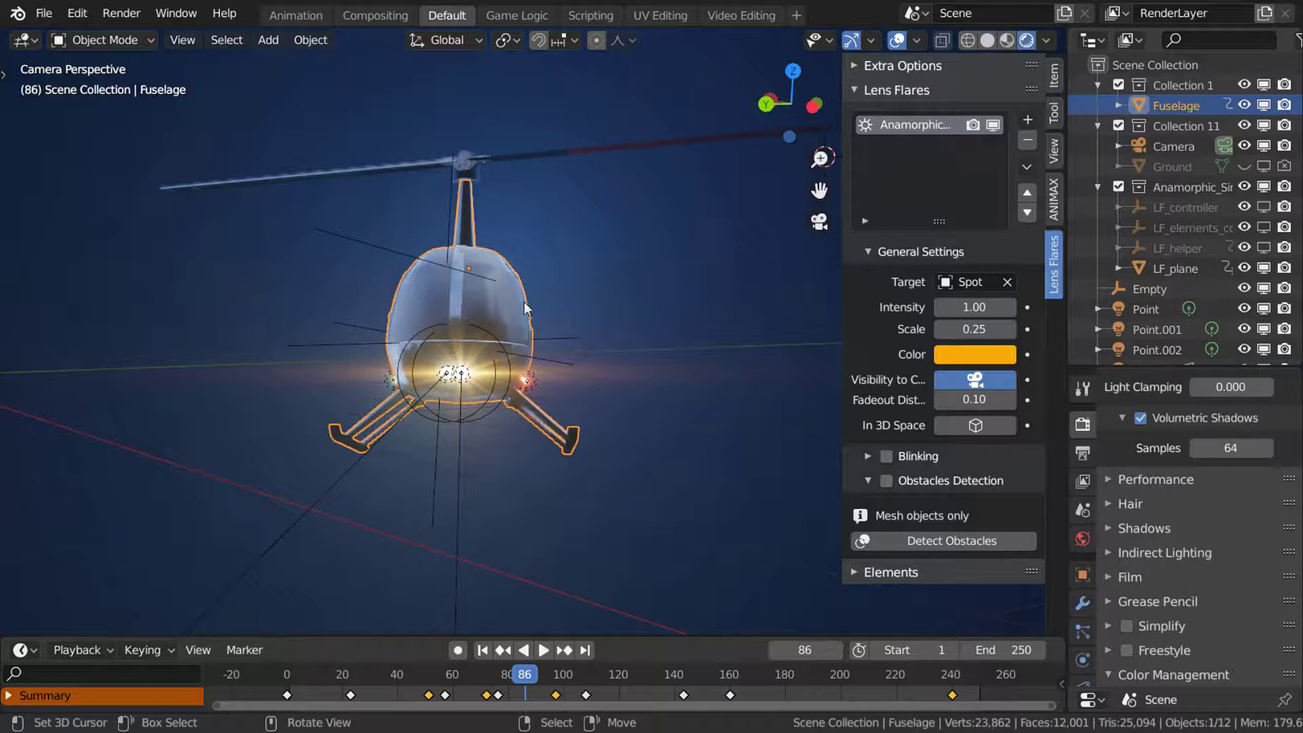
{"action": "left_click", "coordinate": [917, 541]}
{"action": "left_click_drag", "start_coordinate": [927, 501], "coordinate": [815, 398]}
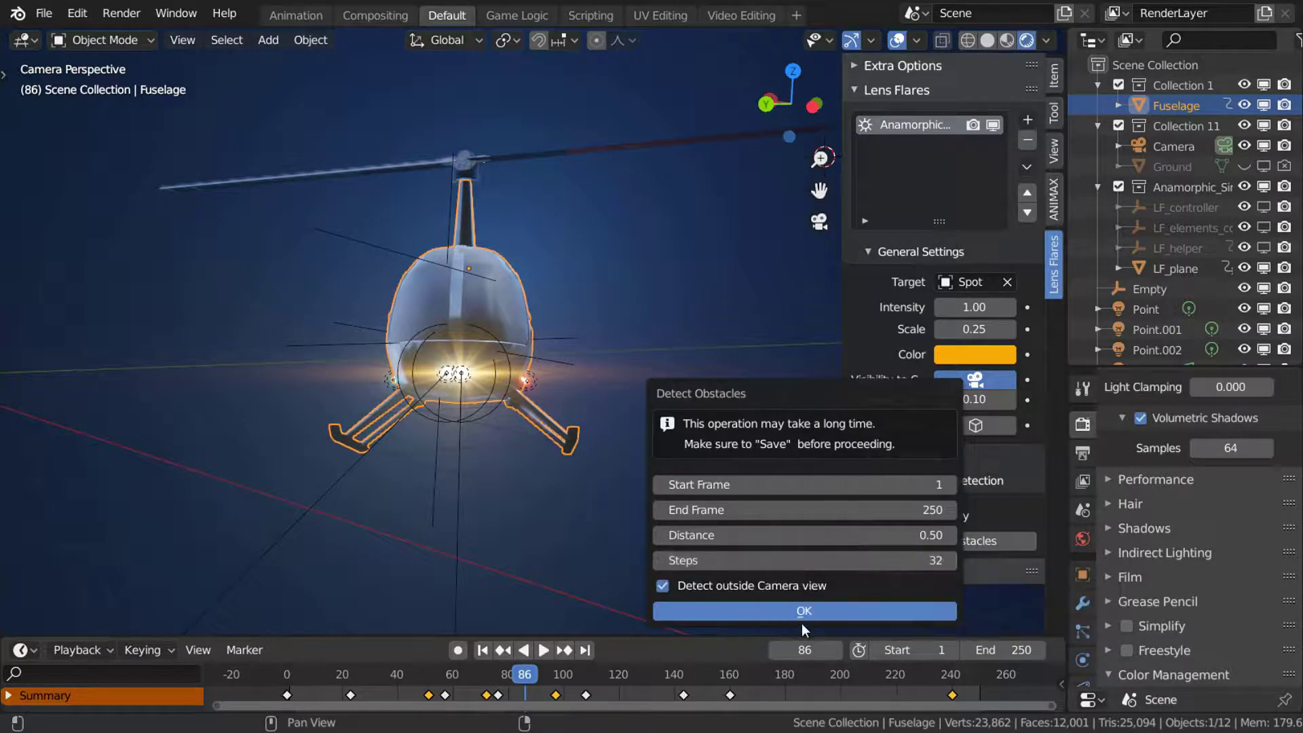
{"action": "left_click", "coordinate": [808, 609]}
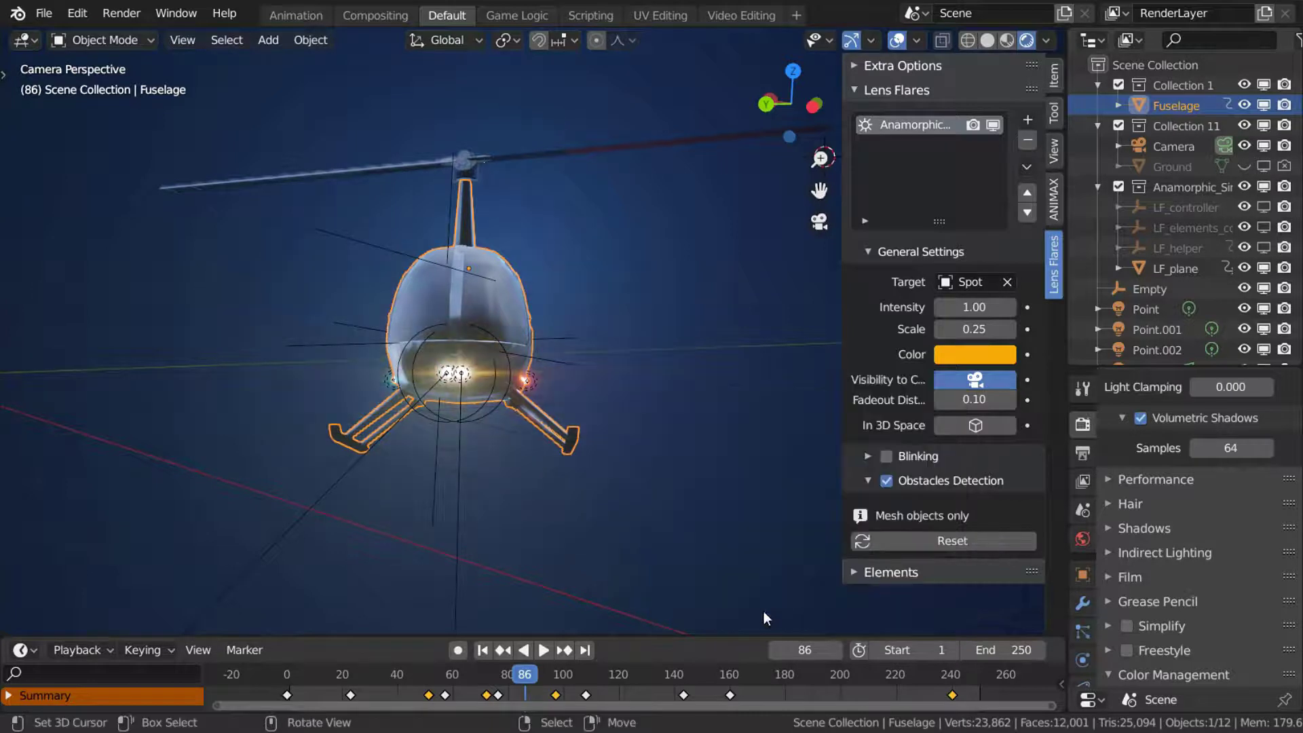
Examine at close range how the Spot light sits relative to the fuselage surface around the headlights
{"action": "mouse_move", "coordinate": [528, 679]}
{"action": "left_mouse_down"}
{"action": "mouse_move", "coordinate": [322, 682]}
{"action": "mouse_move", "coordinate": [667, 672]}
{"action": "mouse_move", "coordinate": [486, 669]}
{"action": "mouse_move", "coordinate": [525, 668]}
{"action": "left_mouse_up"}
{"action": "middle_click_drag", "start_coordinate": [658, 283], "coordinate": [631, 296]}
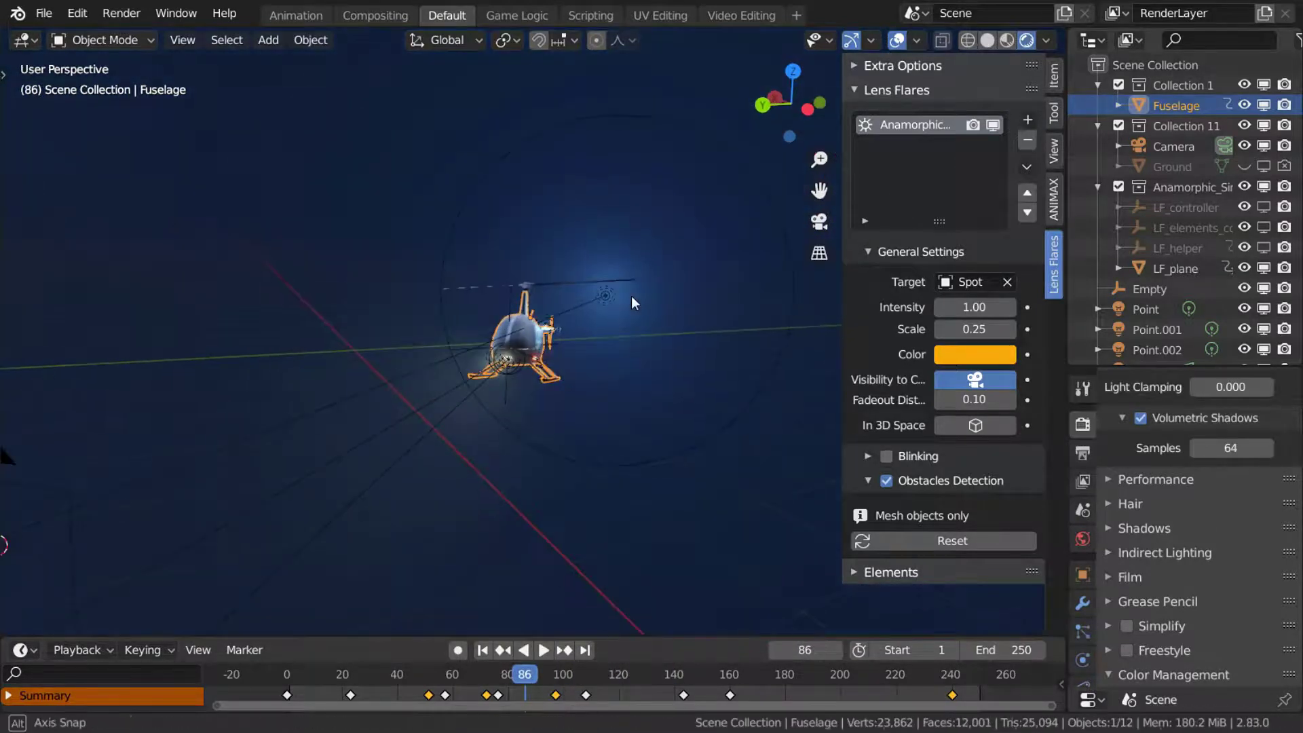
{"action": "scroll", "coordinate": [540, 265], "scroll_direction": "up", "scroll_amount": 8}
{"action": "middle_click_drag", "start_coordinate": [495, 265], "coordinate": [544, 418]}
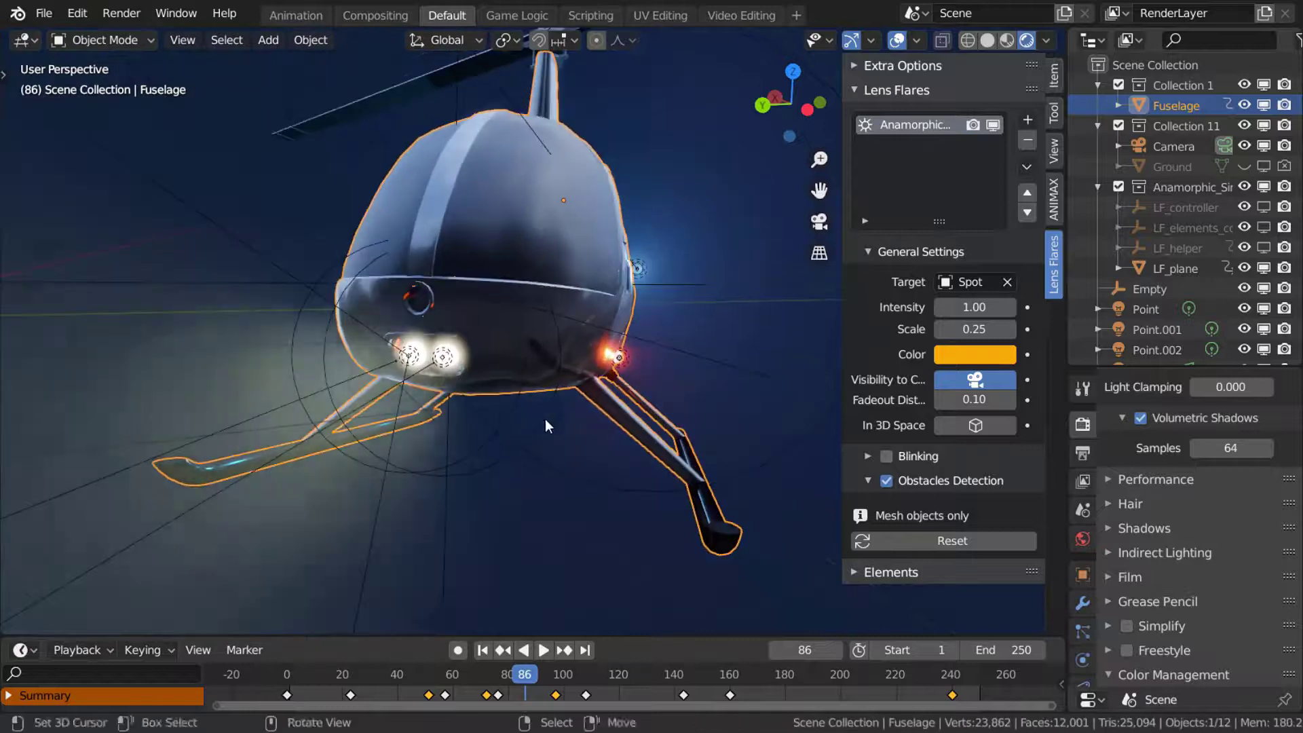
{"action": "scroll", "coordinate": [486, 305], "scroll_direction": "up", "scroll_amount": 3}
{"action": "scroll", "coordinate": [443, 328], "scroll_direction": "up", "scroll_amount": 3}
{"action": "left_click", "coordinate": [419, 323]}
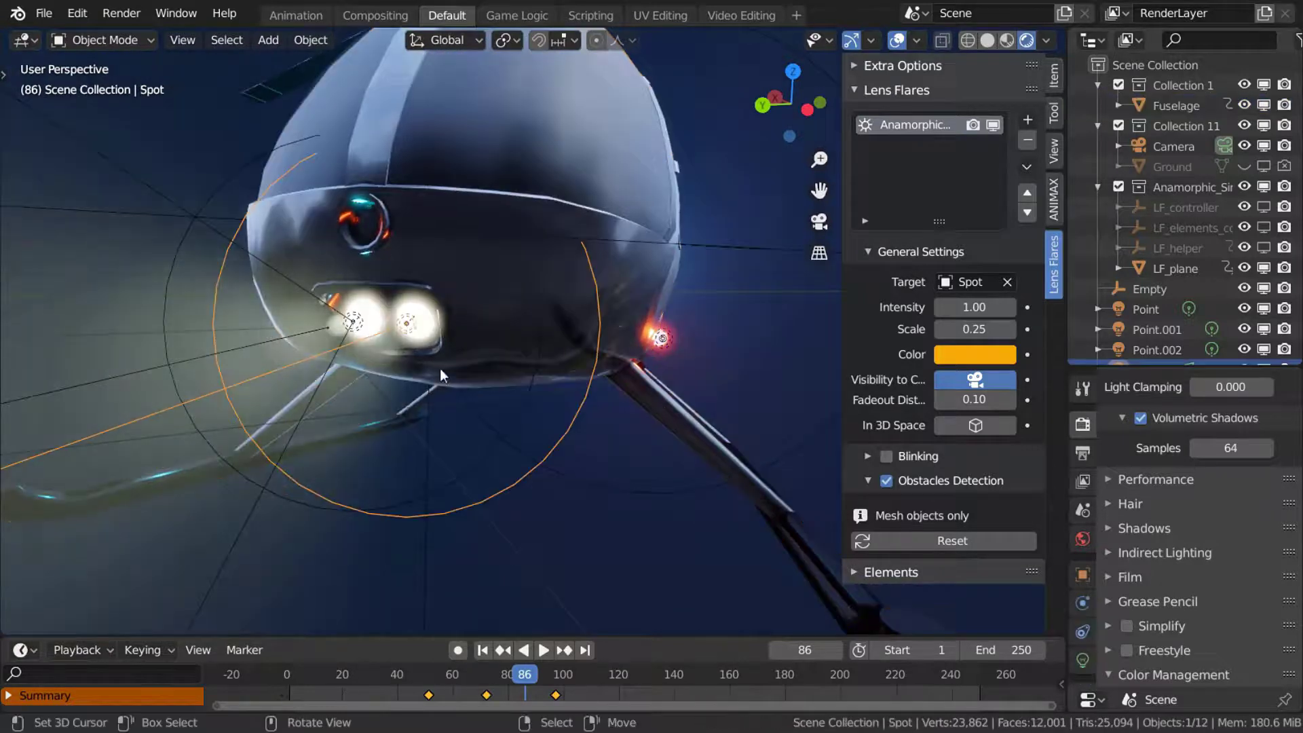
{"action": "mouse_move", "coordinate": [451, 377]}
{"action": "middle_mouse_down"}
{"action": "mouse_move", "coordinate": [458, 387]}
{"action": "mouse_move", "coordinate": [439, 393]}
{"action": "mouse_move", "coordinate": [451, 396]}
{"action": "mouse_move", "coordinate": [332, 391]}
{"action": "mouse_move", "coordinate": [443, 397]}
{"action": "middle_mouse_up"}
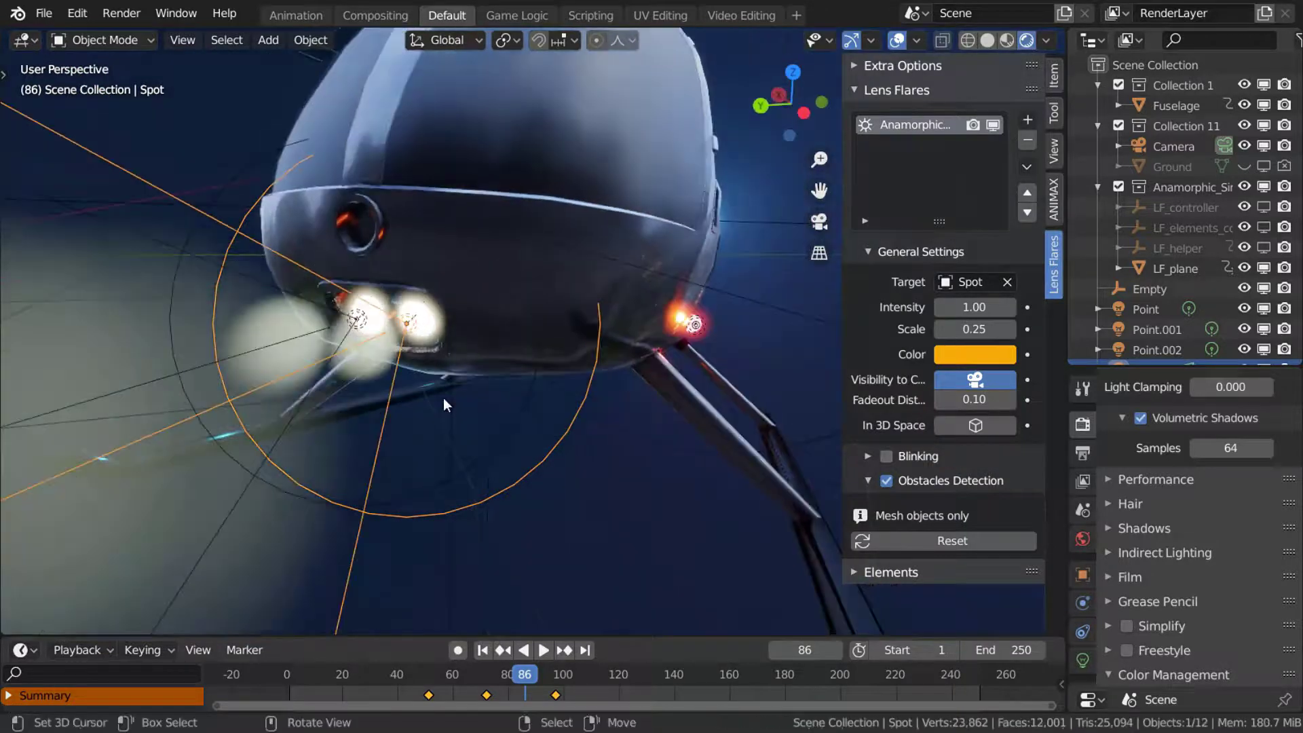
Reset the flare's obstacle detection and rerun it in camera view with the Fuselage selected and a distance of 0.05
{"action": "key", "text": "KP_0"}
{"action": "scroll", "coordinate": [474, 421], "scroll_direction": "up", "scroll_amount": 3}
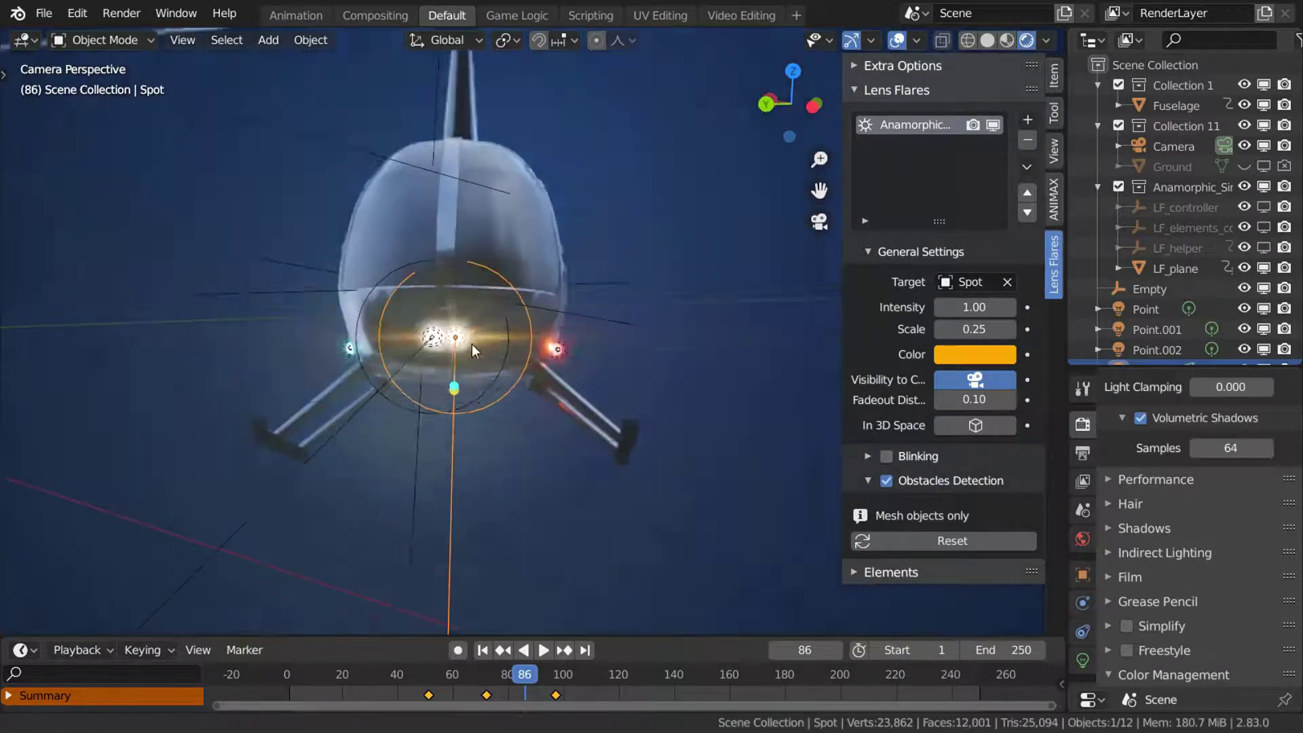
{"action": "left_click", "coordinate": [948, 536]}
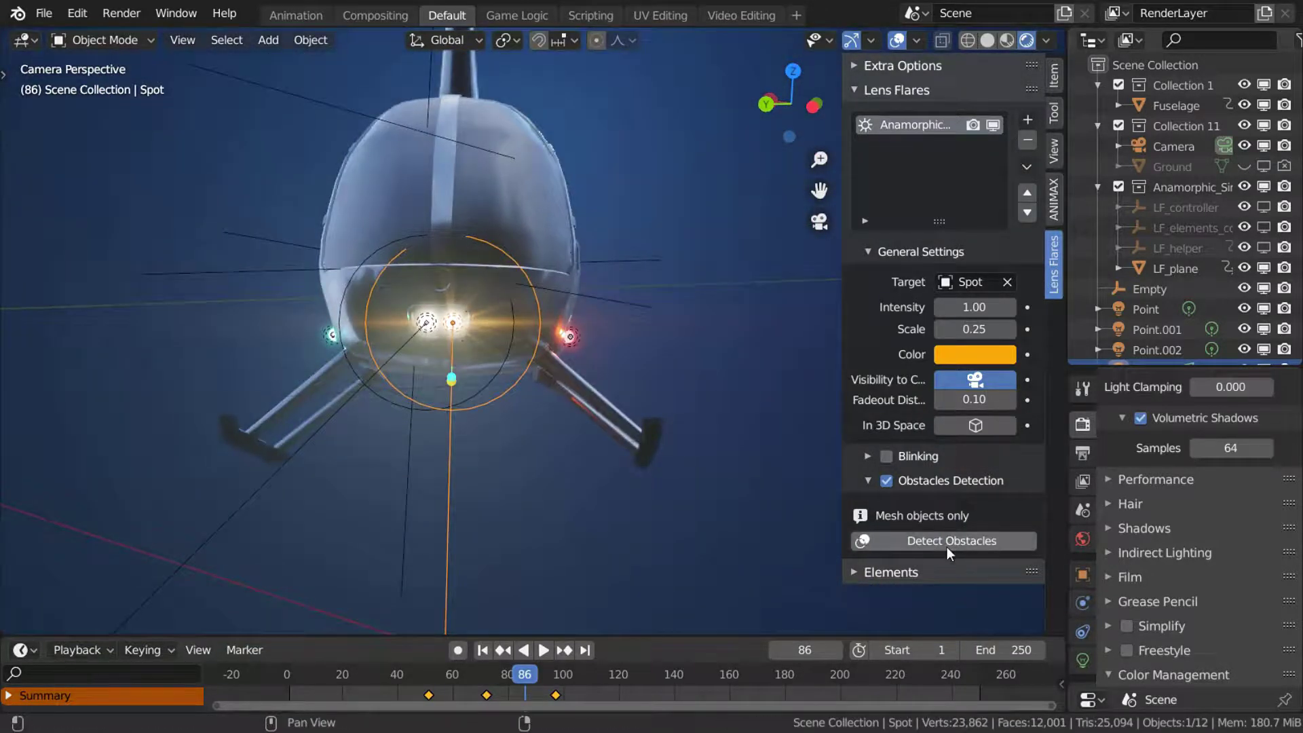
{"action": "left_click", "coordinate": [502, 178]}
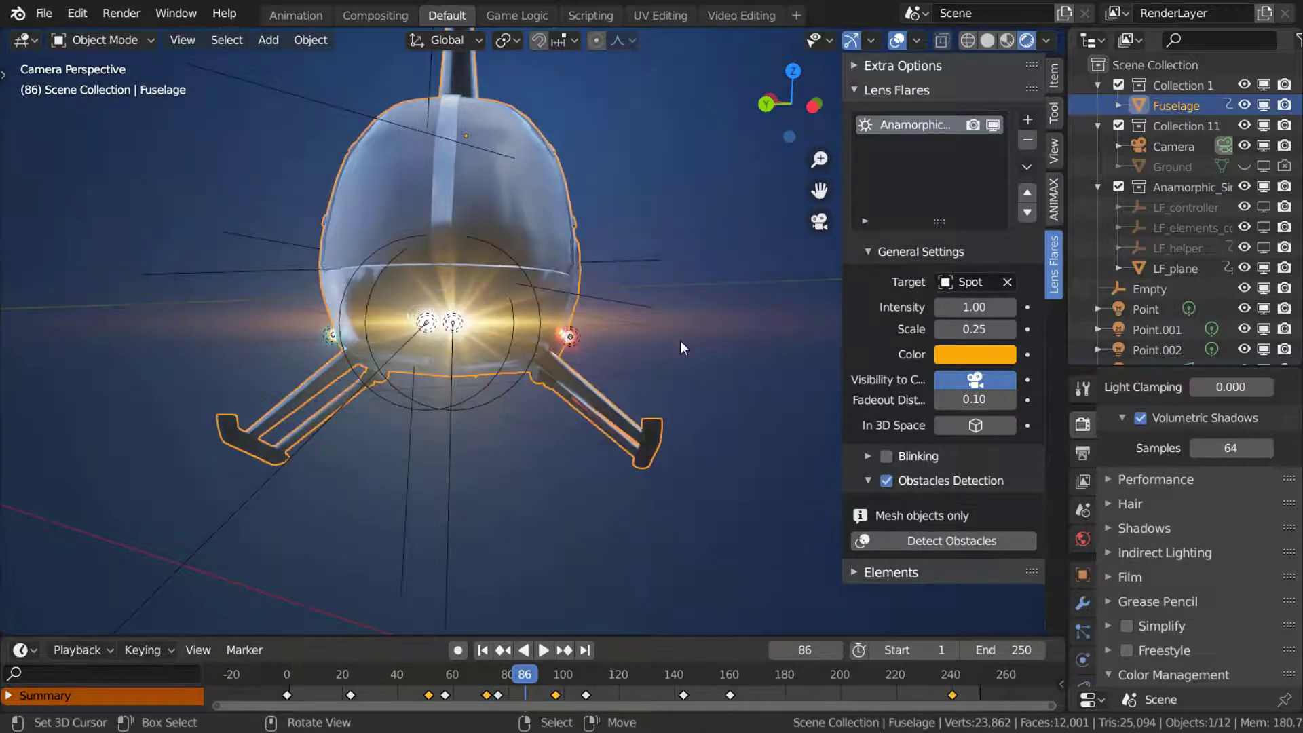
{"action": "left_click", "coordinate": [953, 540]}
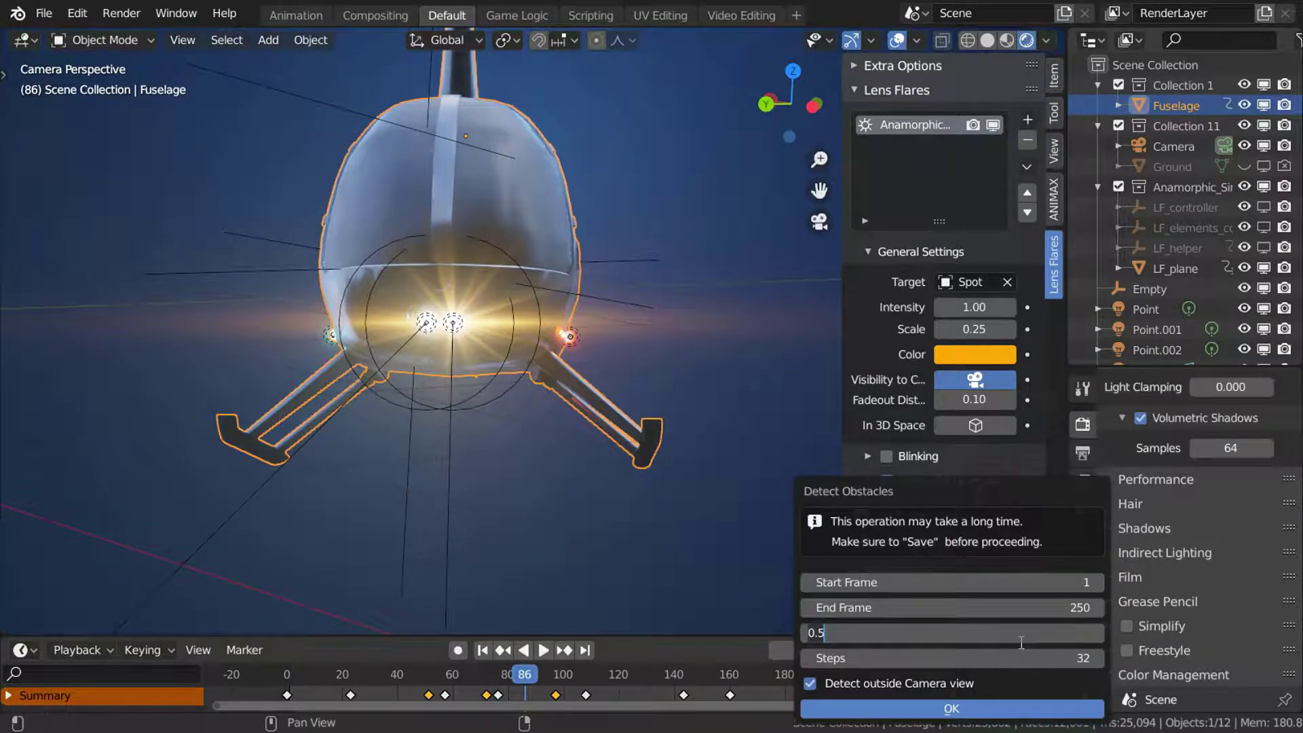
{"action": "left_click", "coordinate": [950, 709]}
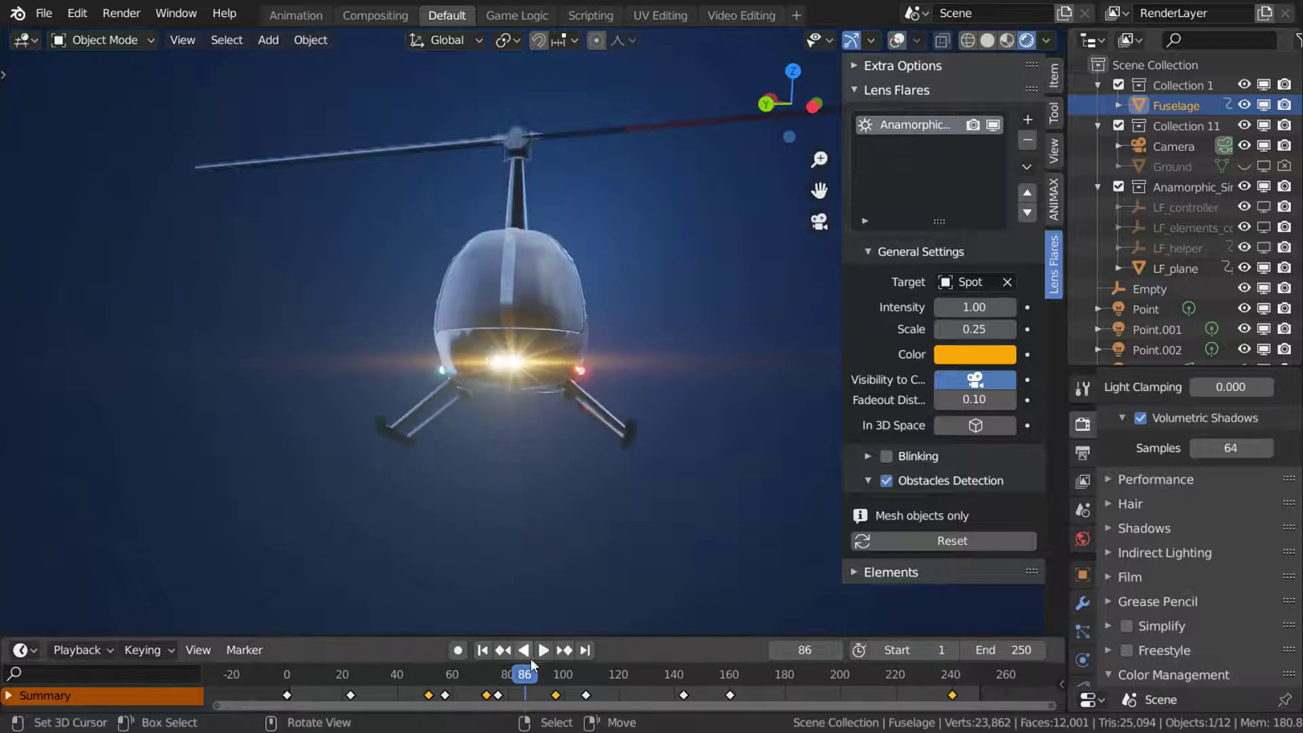
Play and scrub the helicopter animation from its early frames to check the flare's obstacle detection, stopping at frame 89
{"action": "left_click", "coordinate": [349, 676]}
{"action": "key", "text": "space"}
{"action": "left_click", "coordinate": [321, 678]}
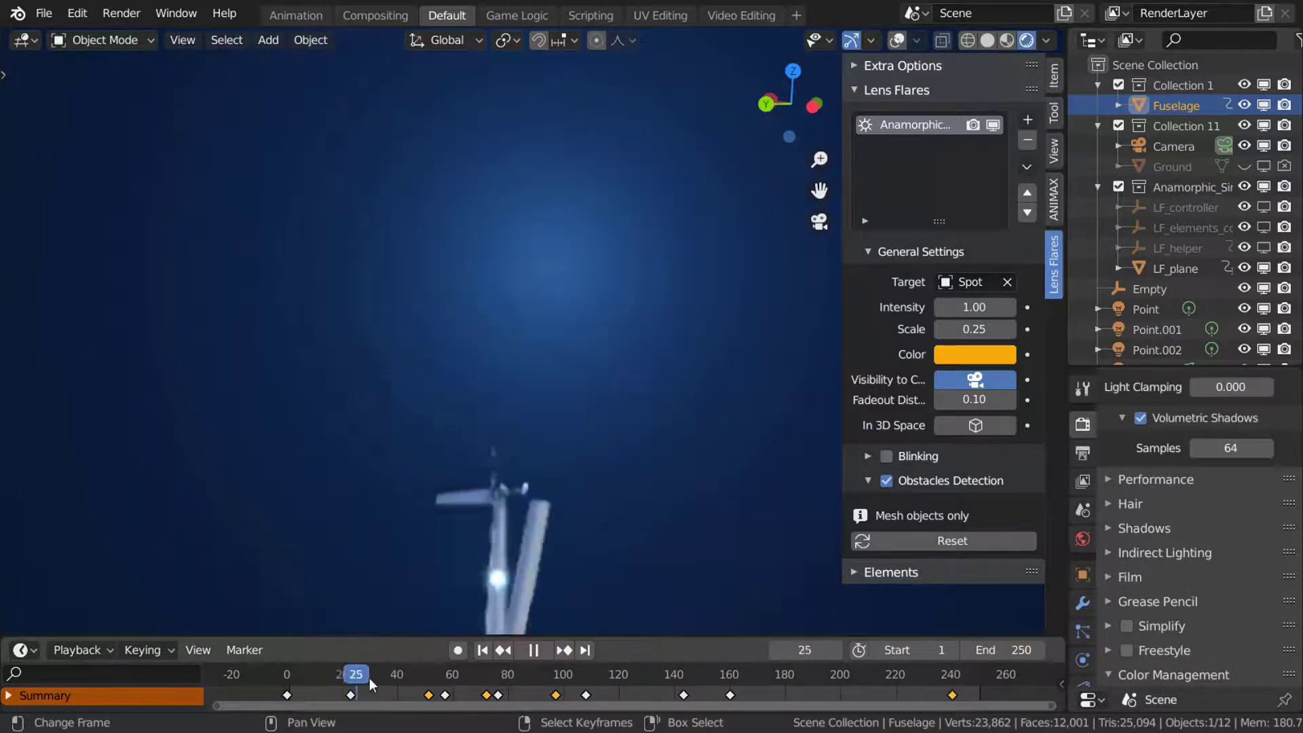
{"action": "left_click_drag", "start_coordinate": [443, 687], "coordinate": [536, 653]}
{"action": "left_click", "coordinate": [534, 650]}
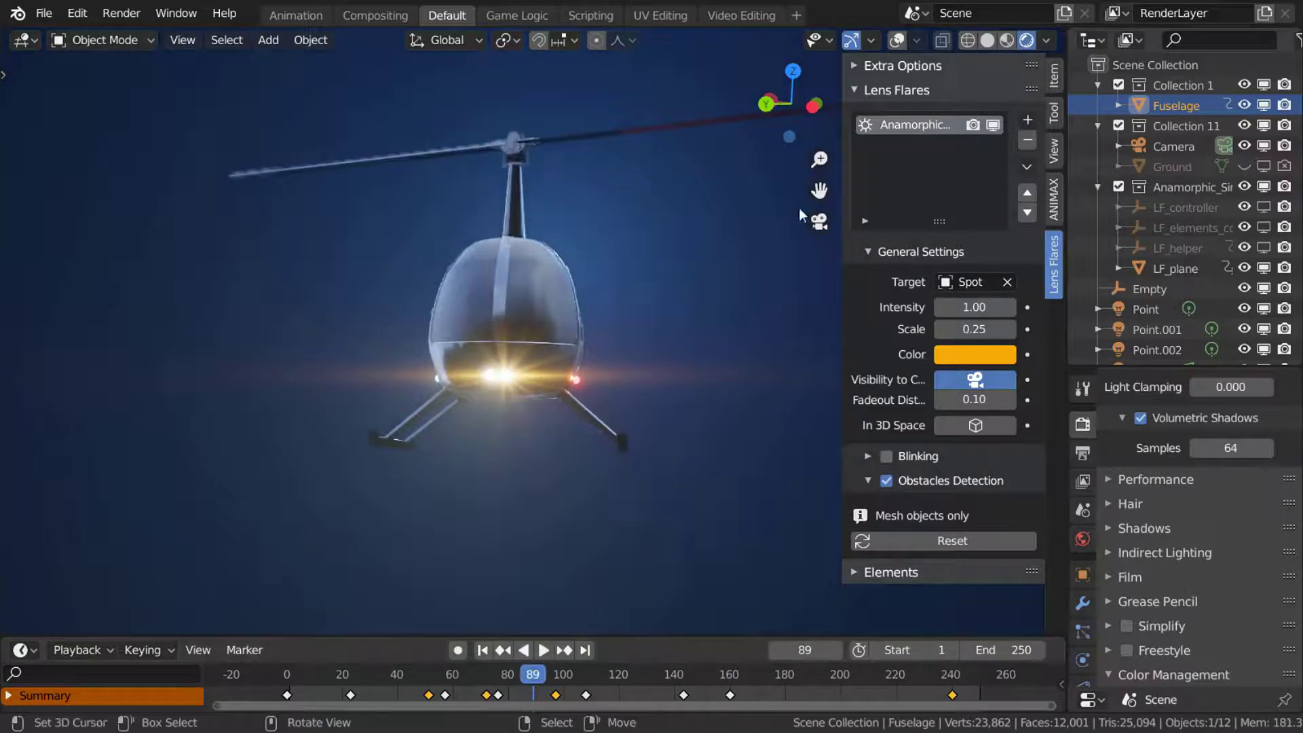
Duplicate the anamorphic flare to the other headlight, Spot.001, as active object with Randomize Blinking Seed enabled
{"action": "left_click", "coordinate": [487, 387]}
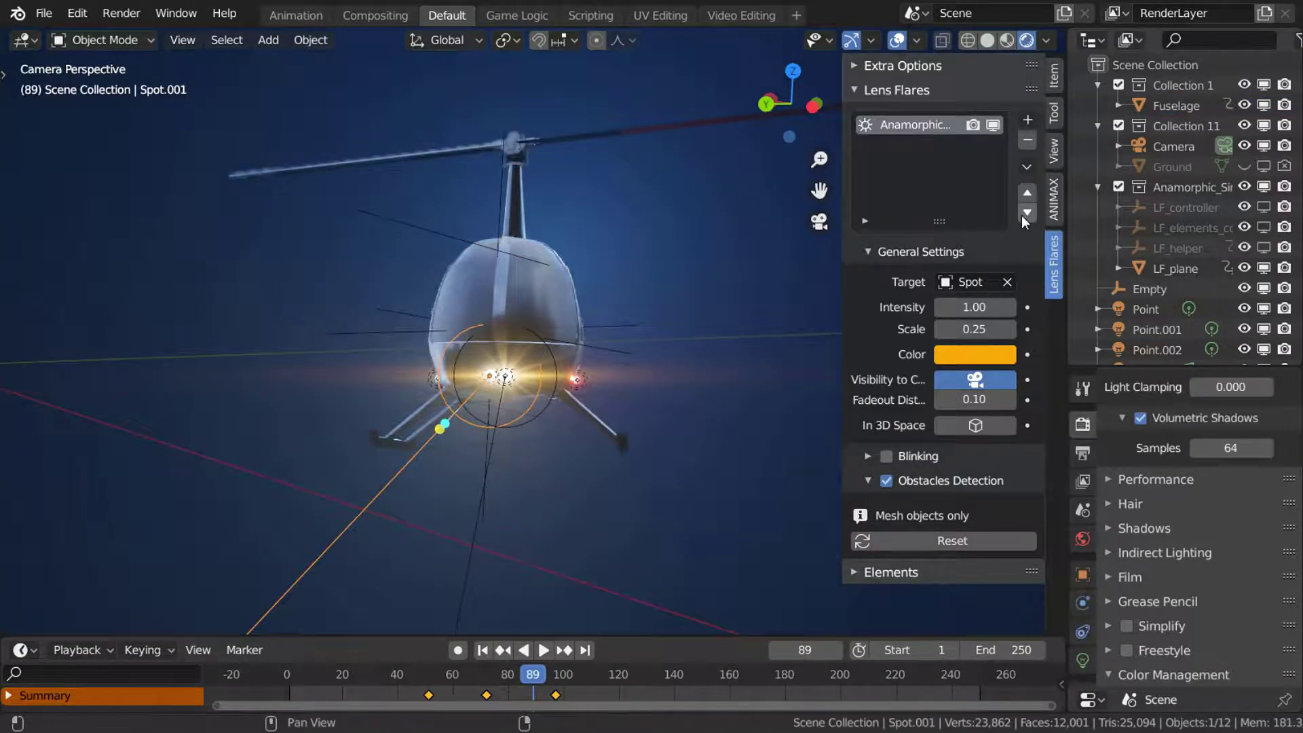
{"action": "left_click", "coordinate": [1025, 166]}
{"action": "mouse_move", "coordinate": [1068, 246]}
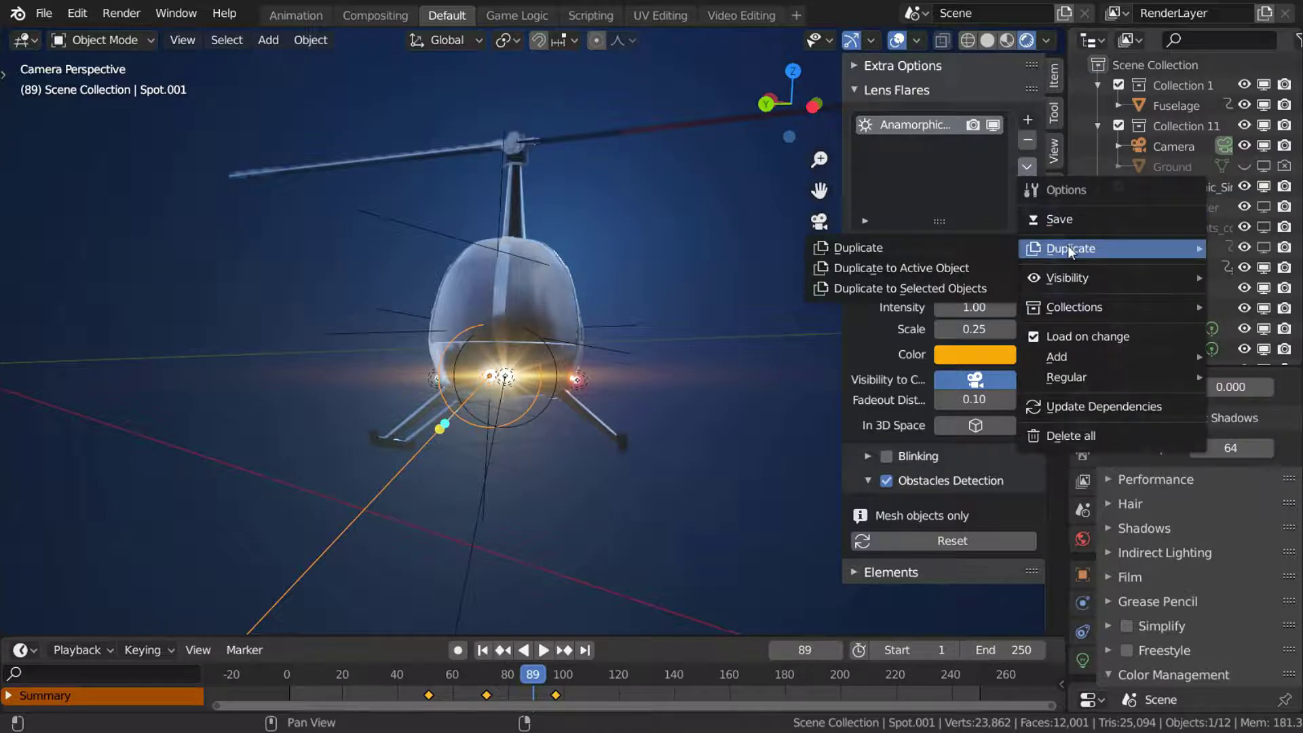
{"action": "left_click", "coordinate": [945, 270]}
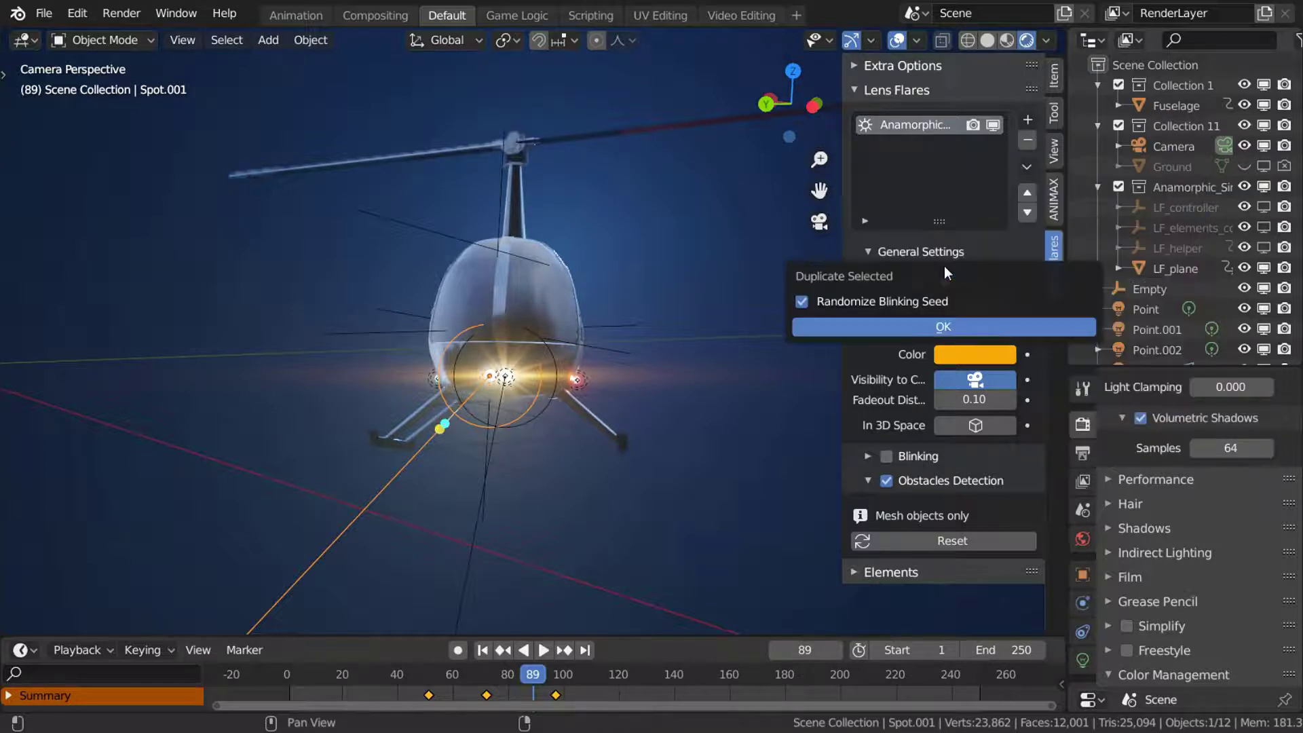
{"action": "left_click", "coordinate": [923, 327]}
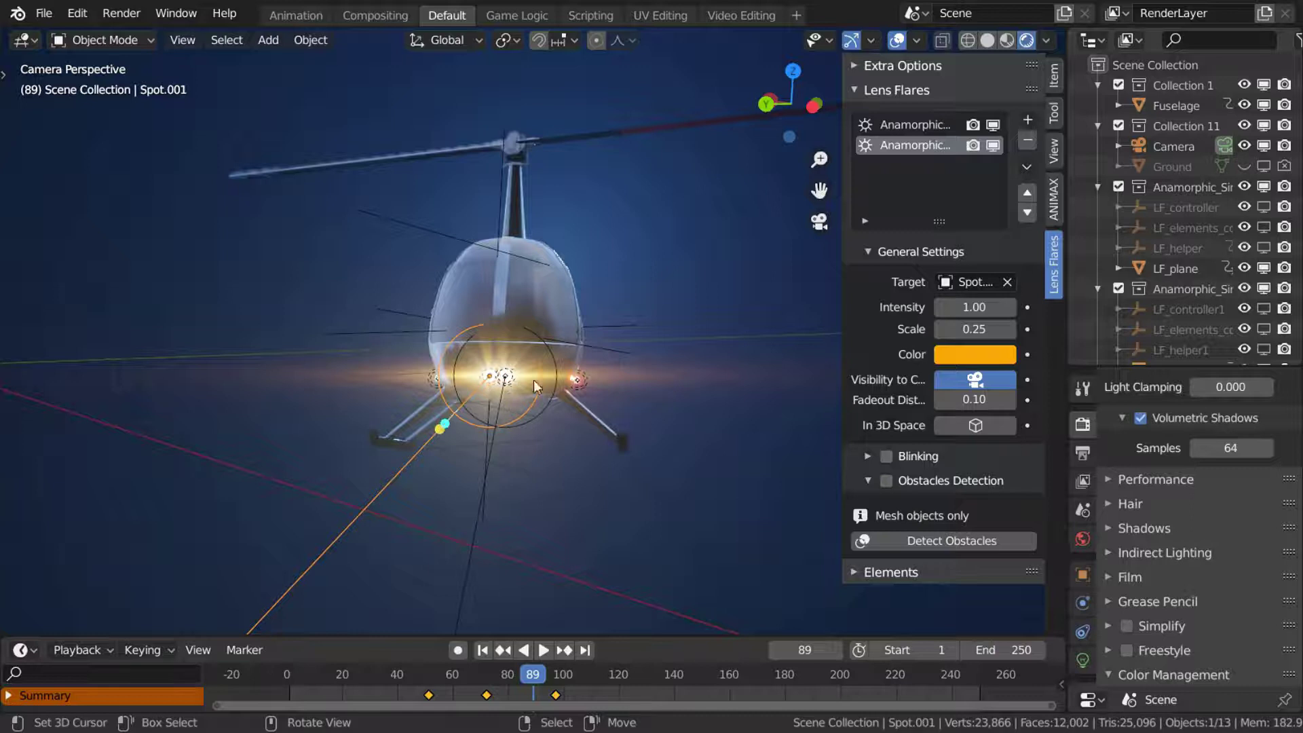
Hide the viewport overlays and briefly preview both headlight flares, stopping at frame 90
{"action": "left_click", "coordinate": [897, 40]}
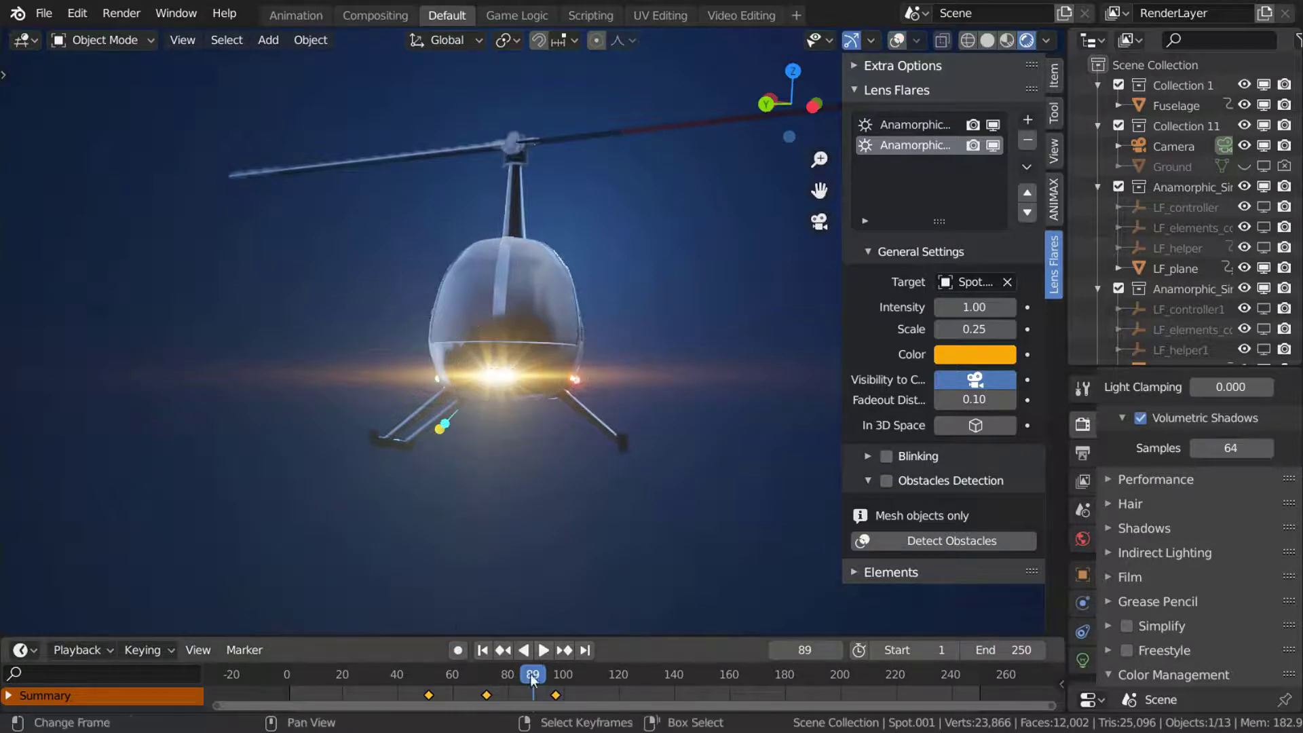
{"action": "key", "text": "space"}
{"action": "key", "text": "Escape"}
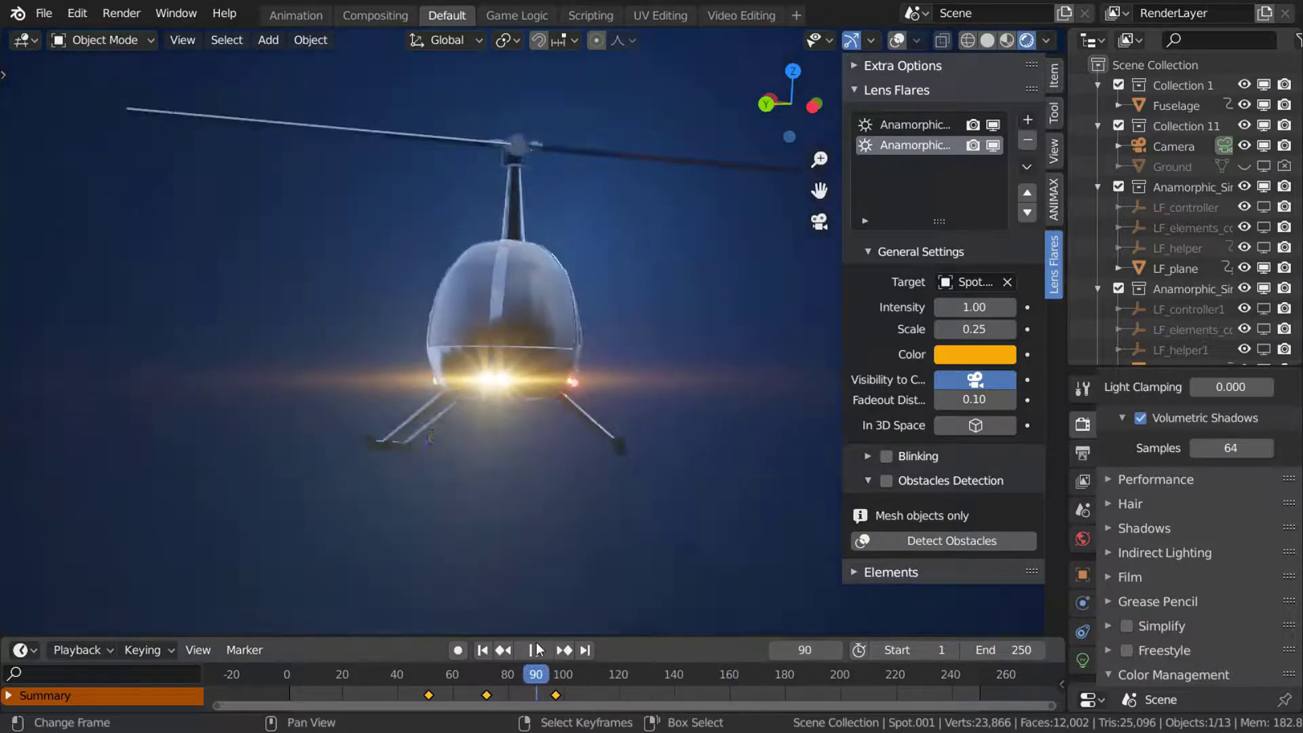
Run obstacle detection for the duplicated flare against the Fuselage over frames 1 to 250 with a distance of 0.05 and 32 steps
{"action": "left_click", "coordinate": [543, 305]}
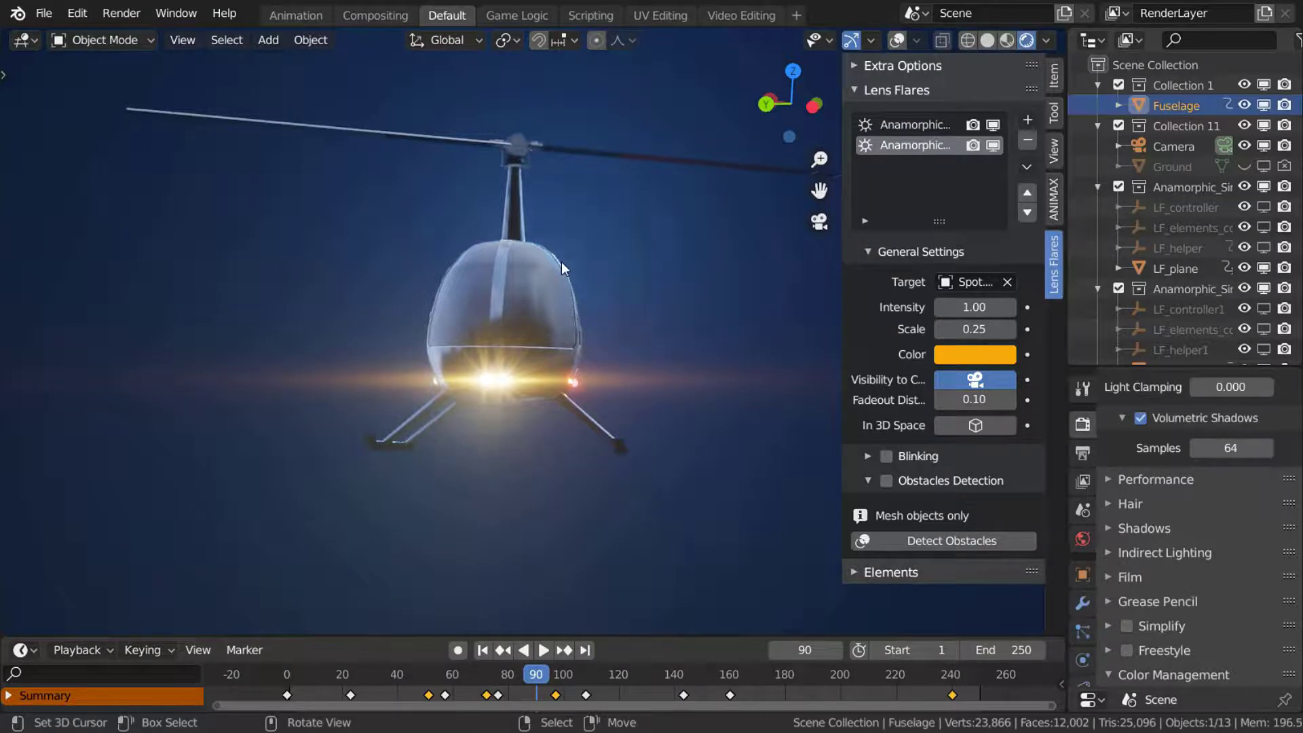
{"action": "left_click", "coordinate": [897, 41]}
{"action": "left_click", "coordinate": [951, 541]}
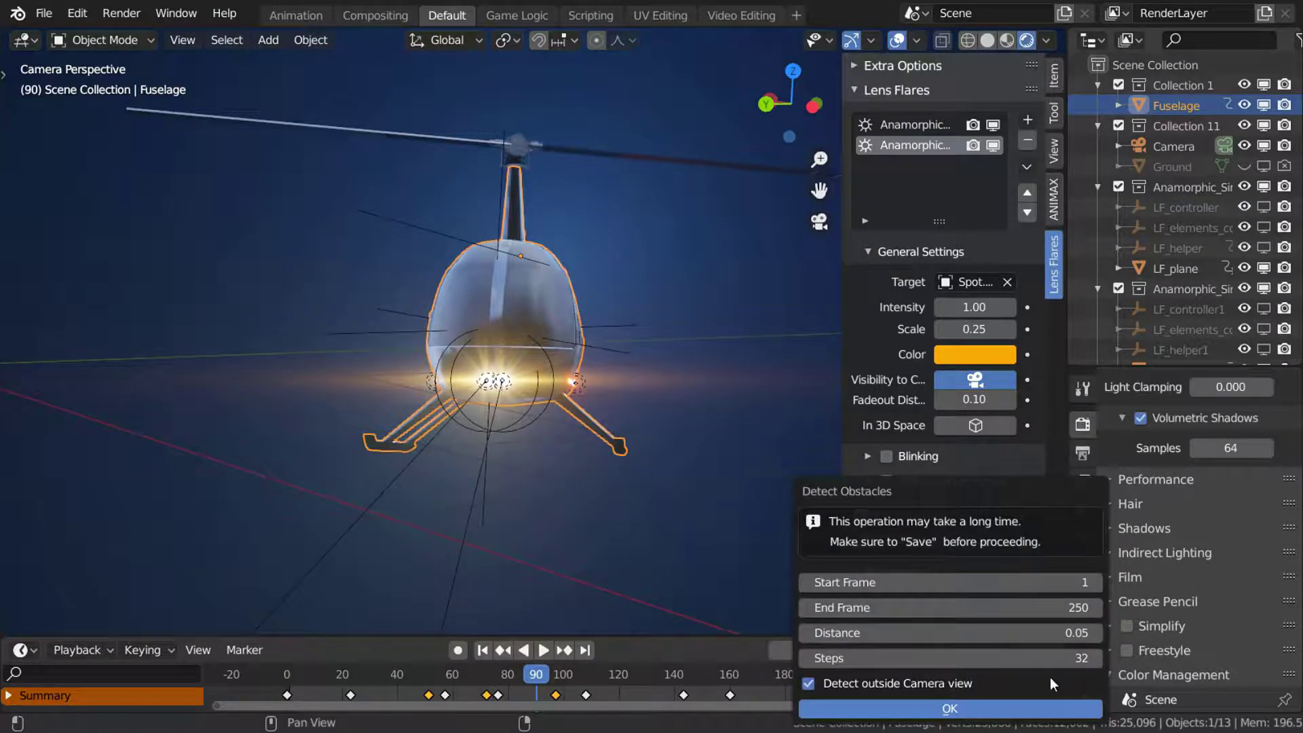
{"action": "left_click", "coordinate": [835, 709]}
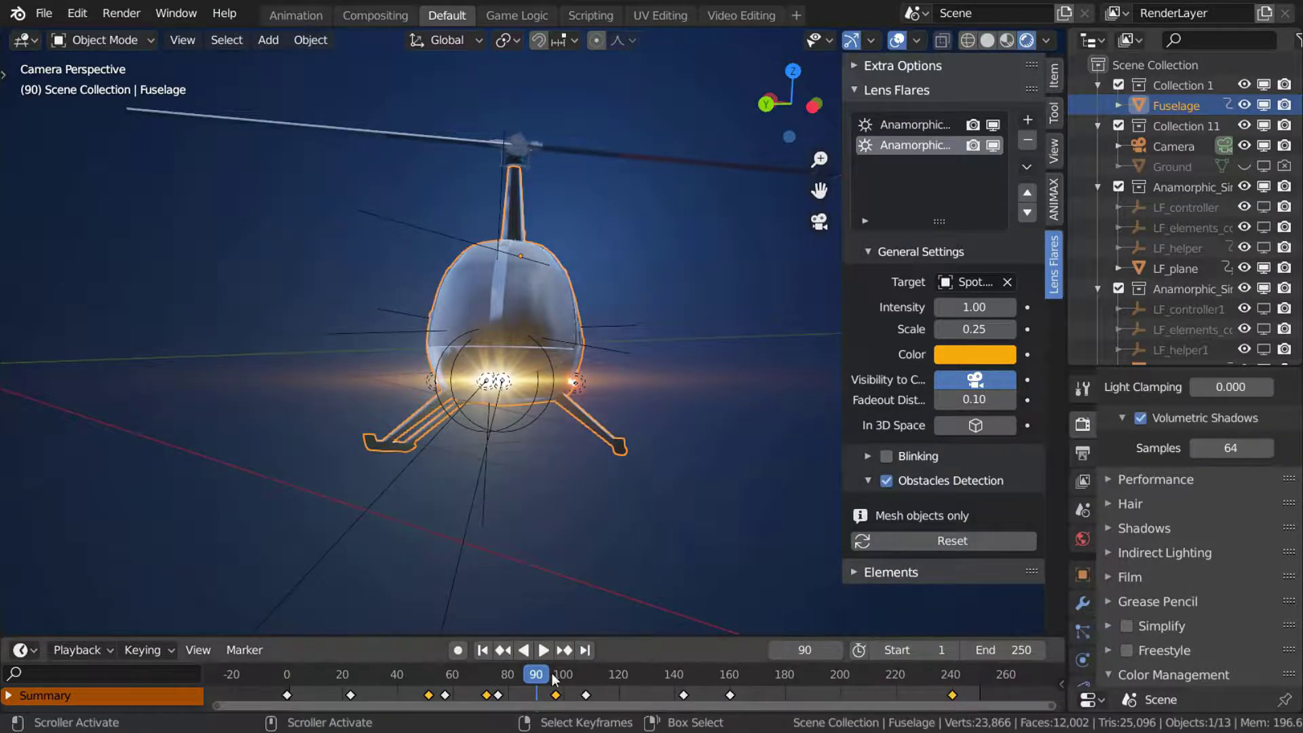
{"action": "mouse_move", "coordinate": [555, 679]}
{"action": "left_mouse_down"}
{"action": "mouse_move", "coordinate": [353, 677]}
{"action": "mouse_move", "coordinate": [562, 674]}
{"action": "left_mouse_up"}
{"action": "left_click", "coordinate": [898, 40]}
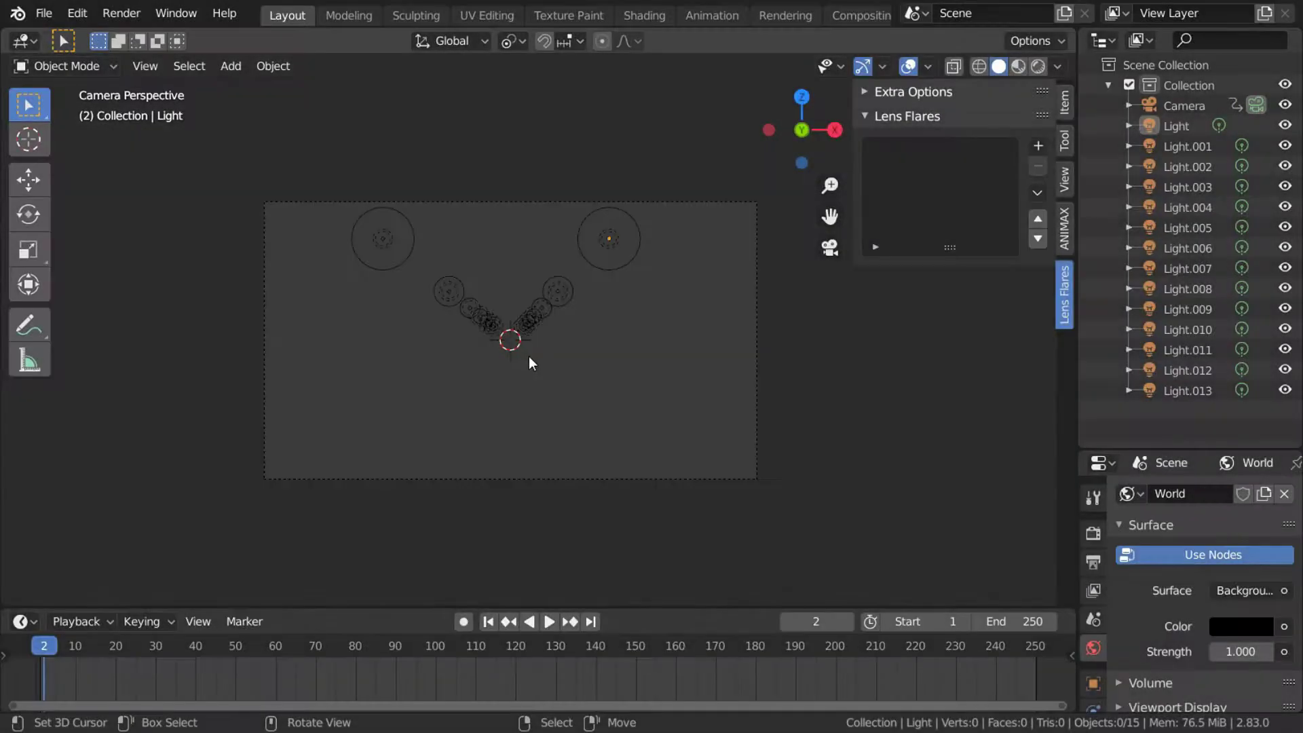
Preview the animation of the scene with two rows of lights and switch the viewport to rendered shading at frame 2
{"action": "key", "text": "space"}
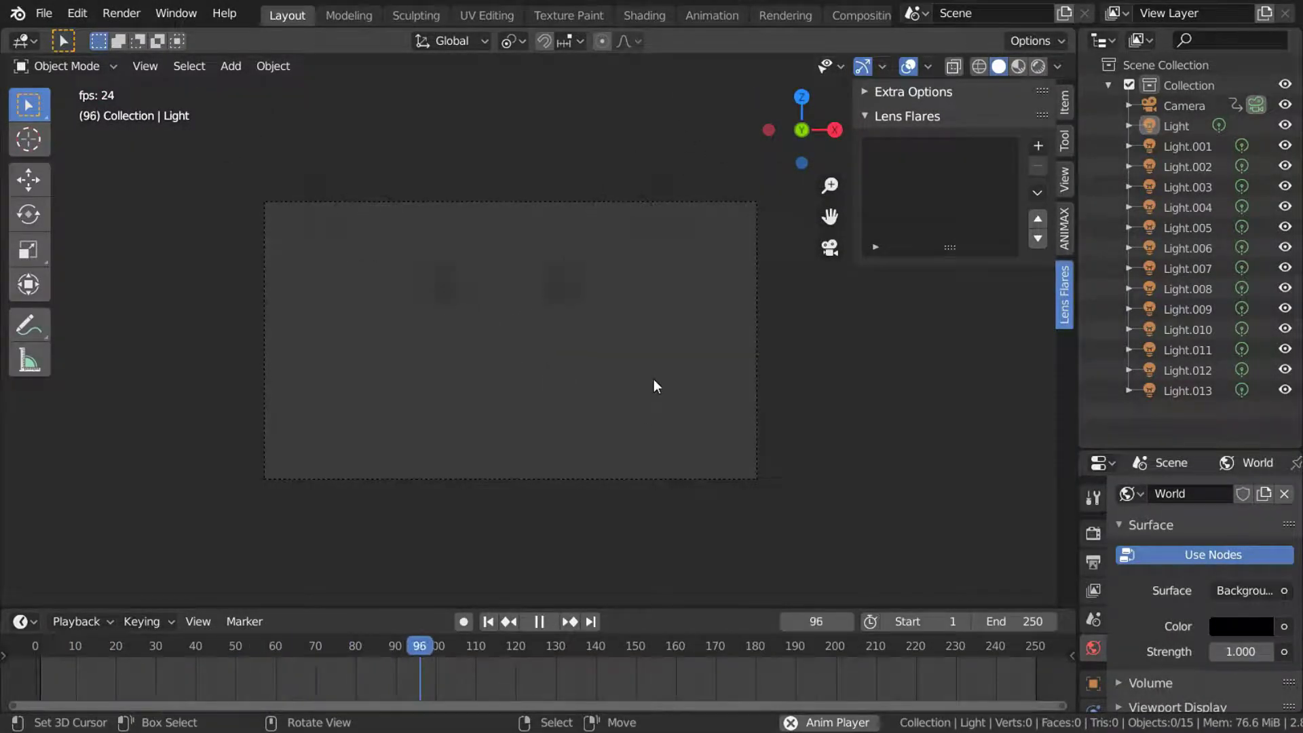
{"action": "key", "text": "Escape"}
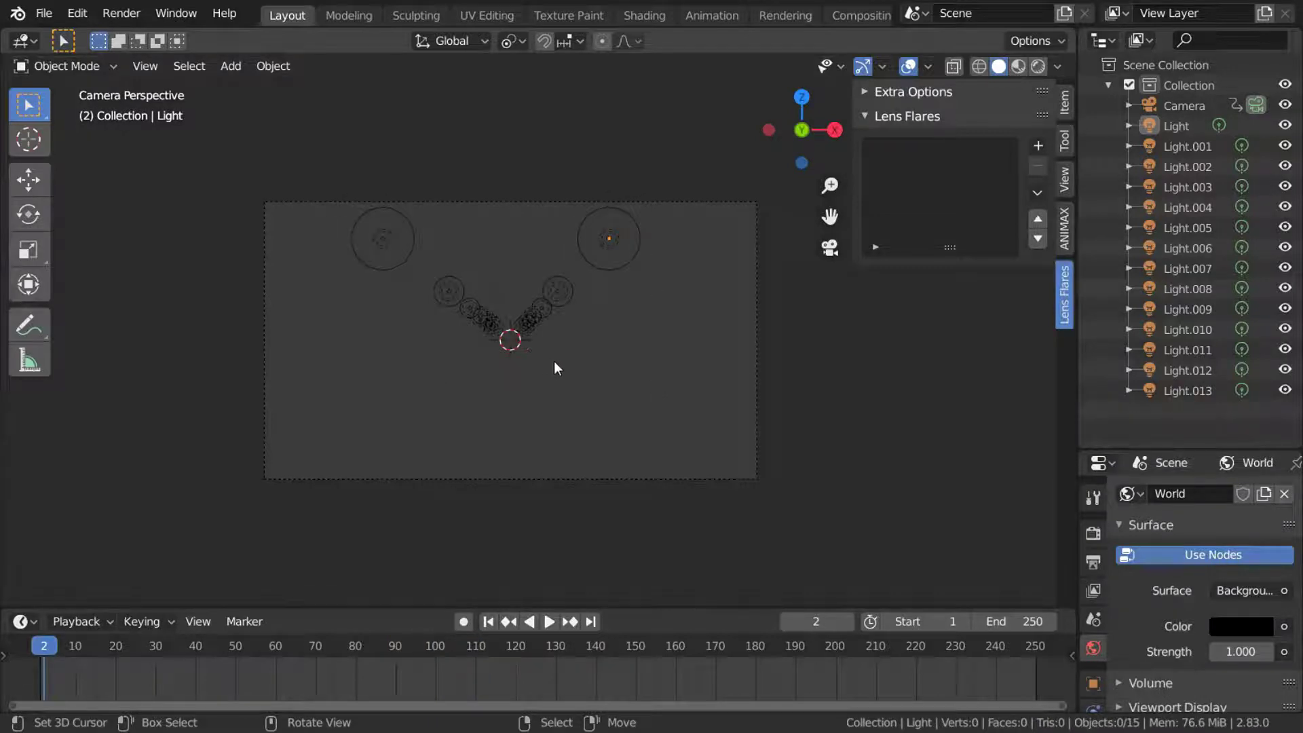
{"action": "middle_click_drag", "start_coordinate": [554, 361], "coordinate": [555, 387], "text": "shift"}
{"action": "scroll", "coordinate": [552, 439], "scroll_direction": "up", "scroll_amount": 1}
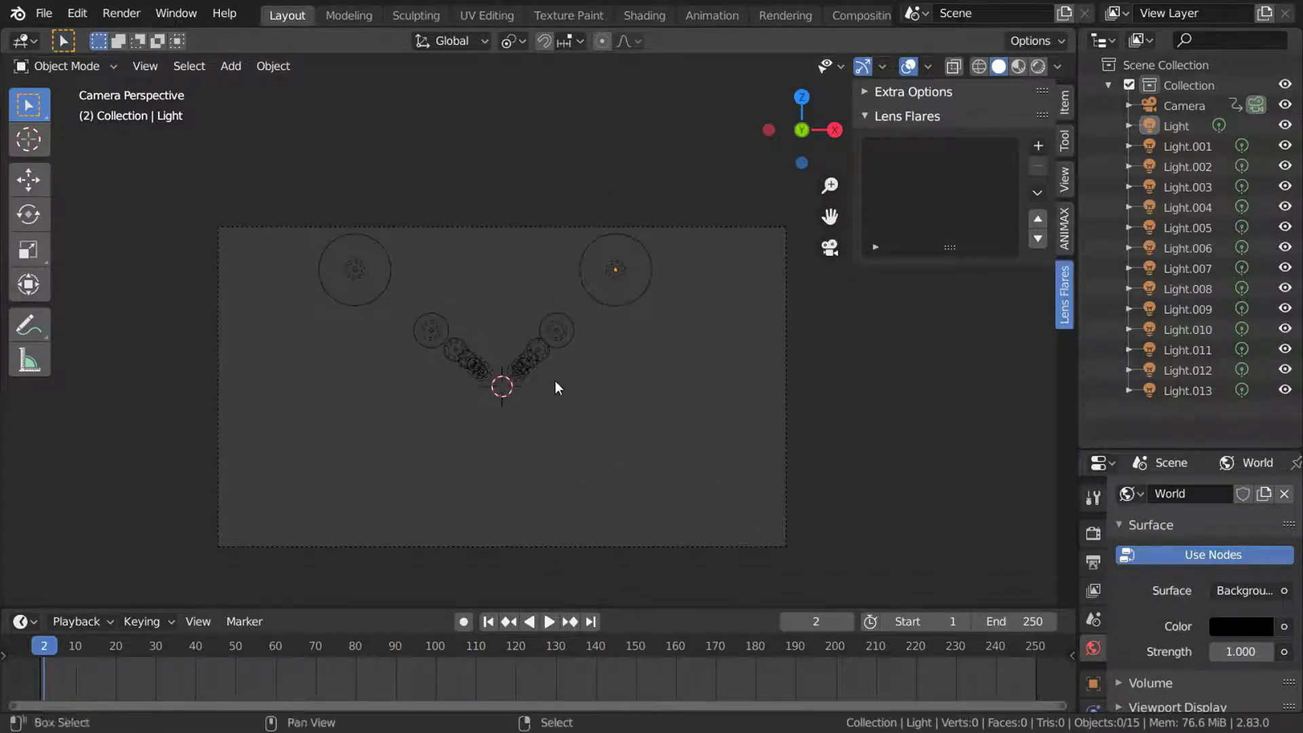
{"action": "left_click", "coordinate": [1038, 193]}
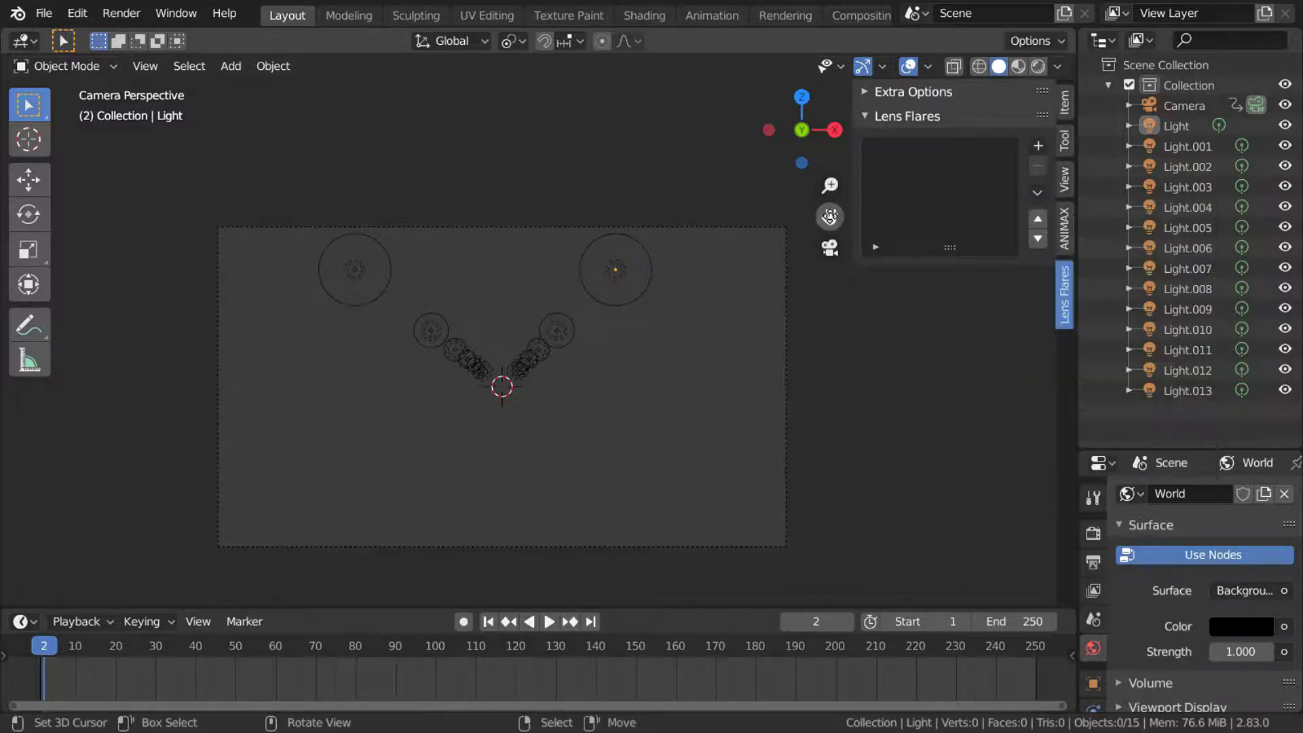
{"action": "left_click", "coordinate": [1037, 66]}
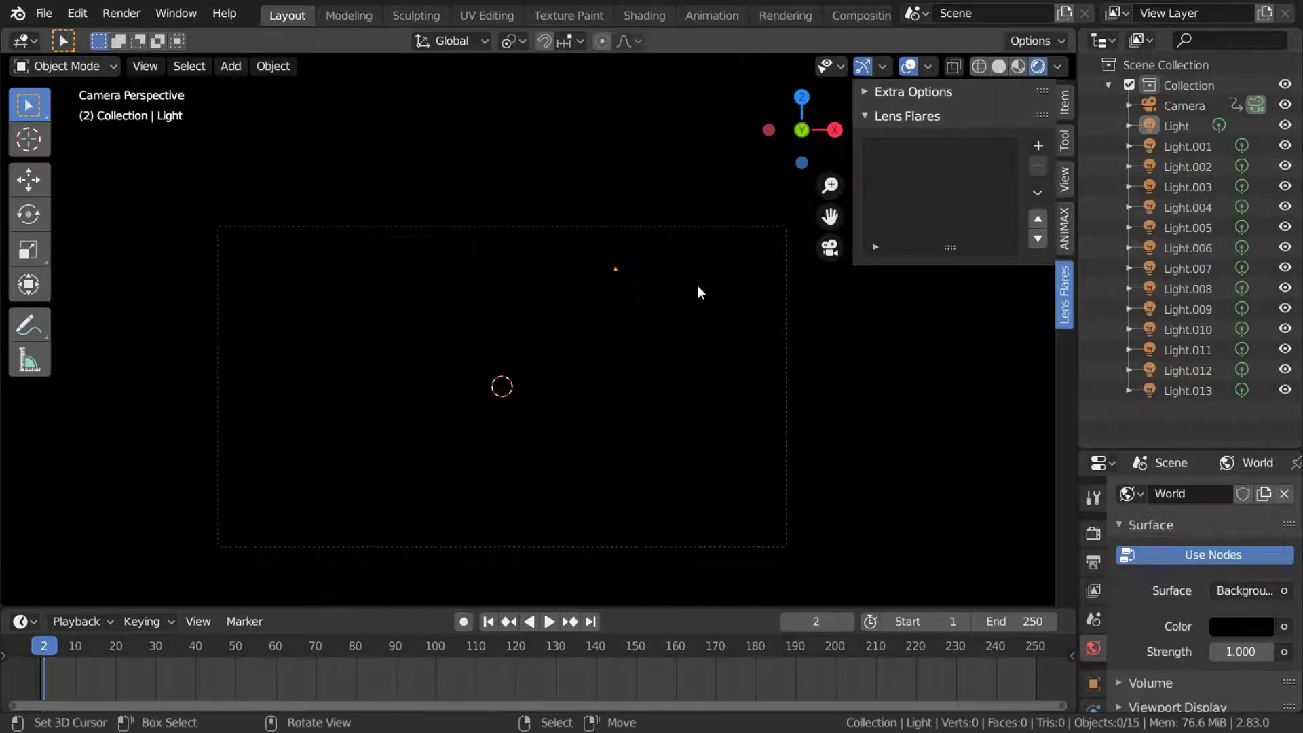
Load the orange street light preset as a lens flare on the object Light and hide the viewport overlays
{"action": "left_click", "coordinate": [1168, 126]}
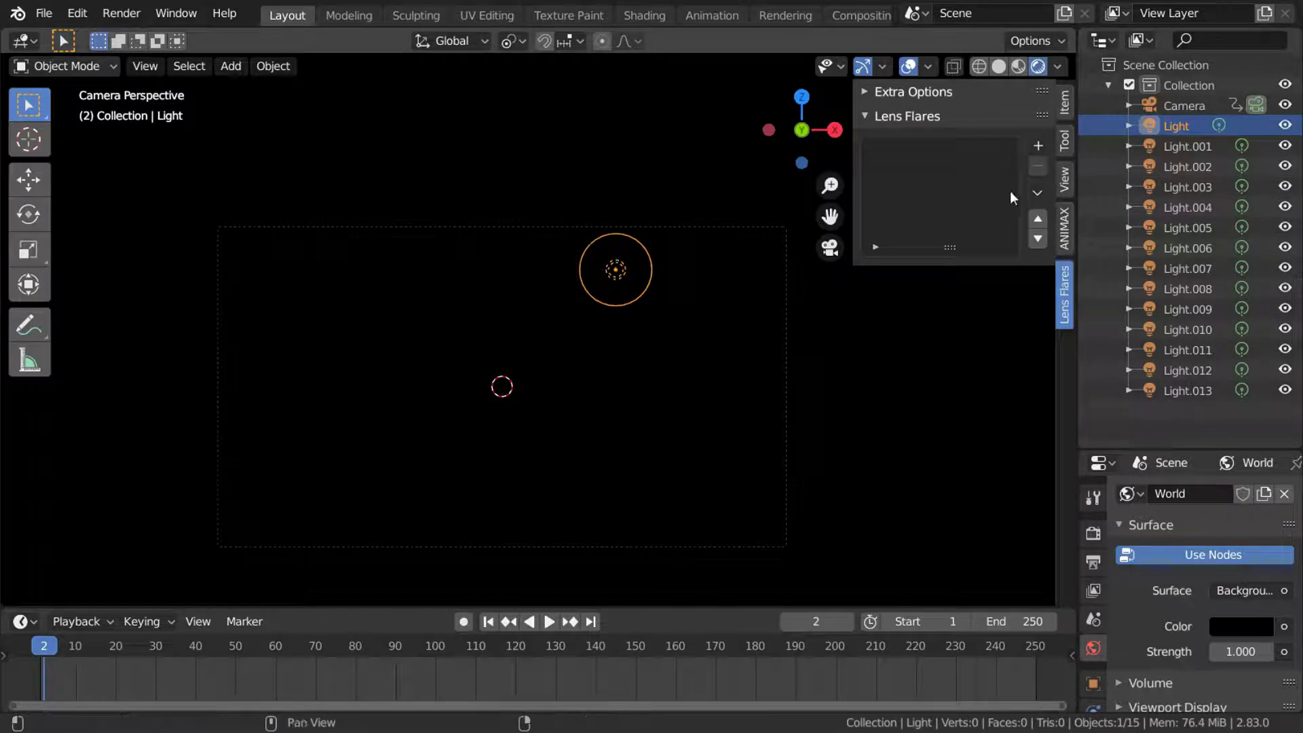
{"action": "left_click", "coordinate": [1039, 144]}
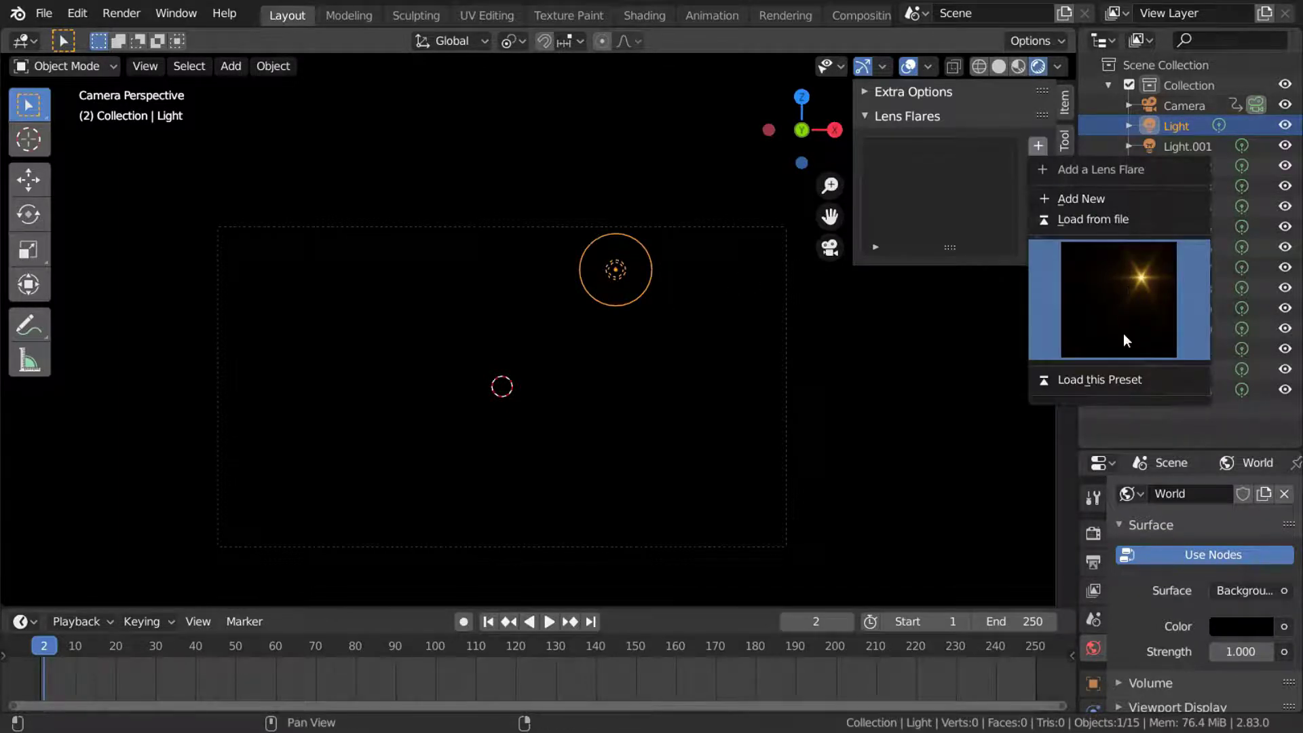
{"action": "left_click", "coordinate": [1104, 380]}
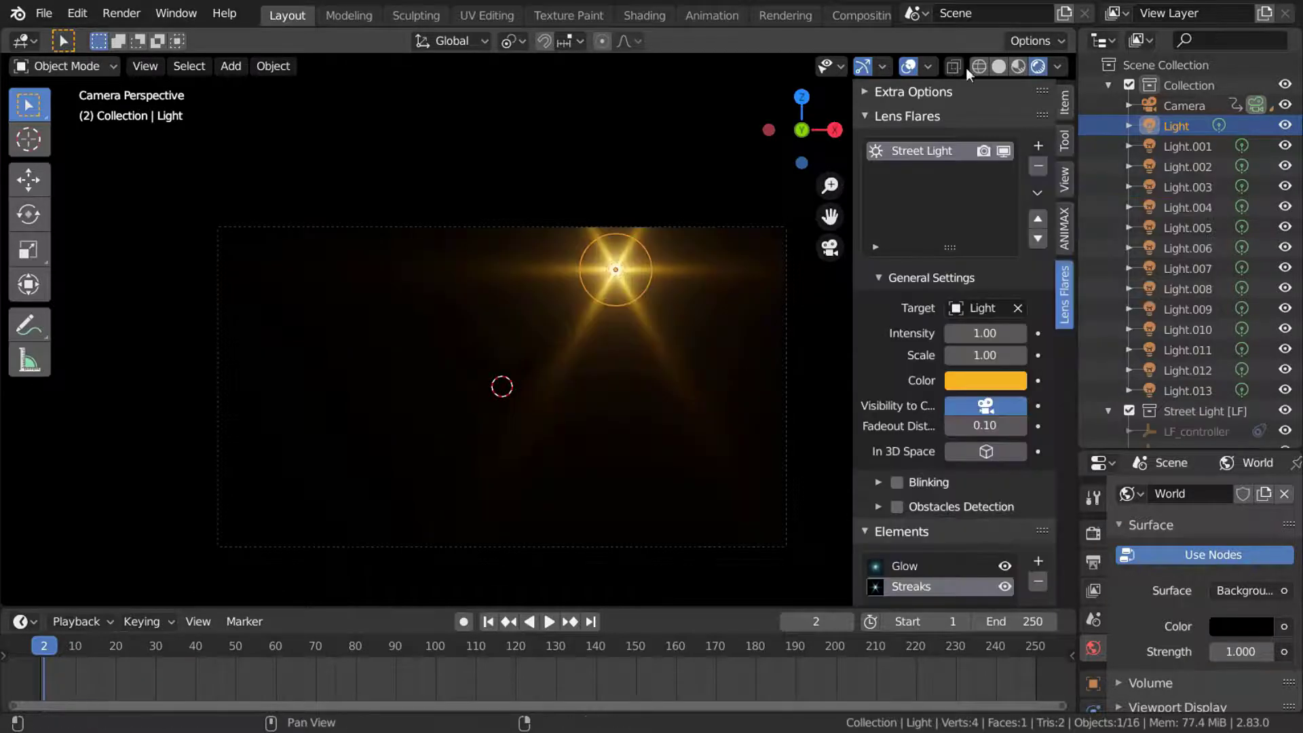
{"action": "left_click", "coordinate": [911, 65]}
Change the Street Light flare's color to light blue with hue 0.559 and saturation 0.718
{"action": "left_click", "coordinate": [984, 379]}
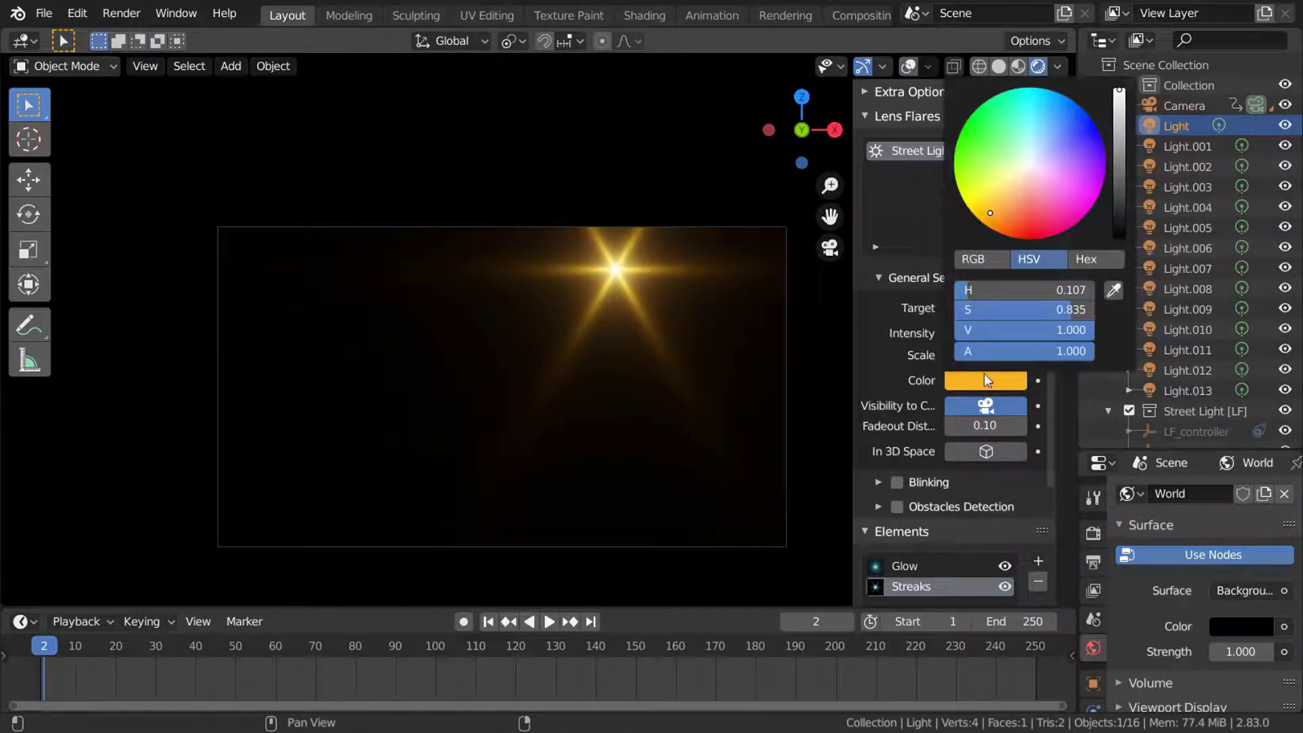
{"action": "mouse_move", "coordinate": [1016, 182]}
{"action": "left_mouse_down"}
{"action": "mouse_move", "coordinate": [1003, 144]}
{"action": "mouse_move", "coordinate": [1048, 141]}
{"action": "mouse_move", "coordinate": [1051, 112]}
{"action": "left_mouse_up"}
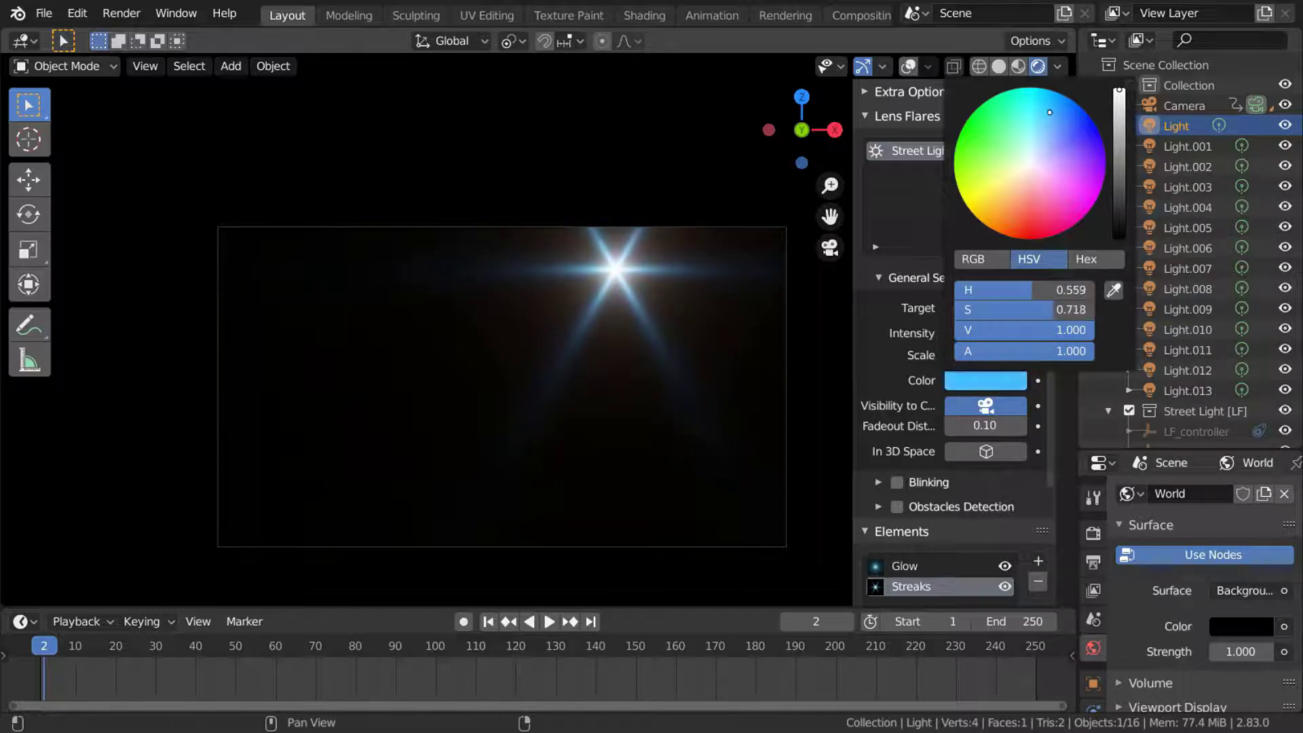
{"action": "scroll", "coordinate": [950, 326], "scroll_direction": "down", "scroll_amount": 5}
{"action": "scroll", "coordinate": [977, 298], "scroll_direction": "up", "scroll_amount": 5}
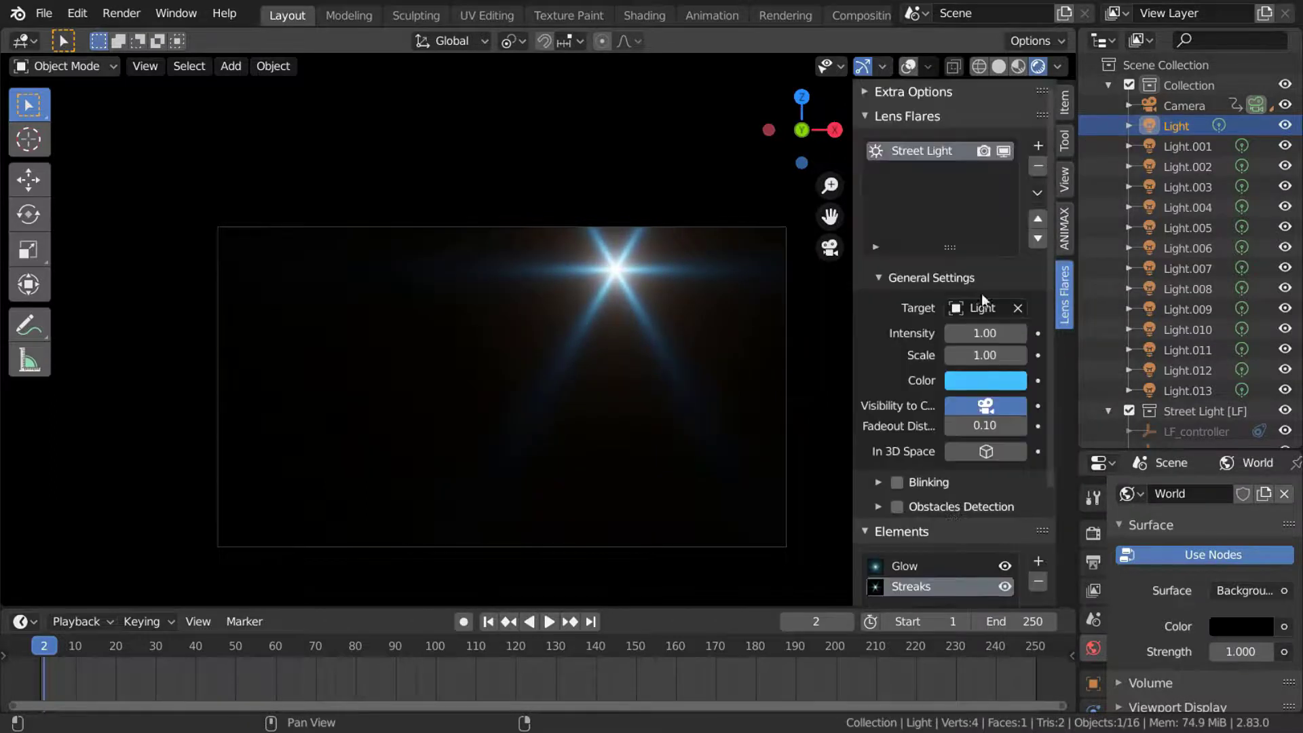
Save the blue flare as a new preset with the file name Street Light 2
{"action": "left_click", "coordinate": [1037, 222]}
{"action": "left_click", "coordinate": [1060, 242]}
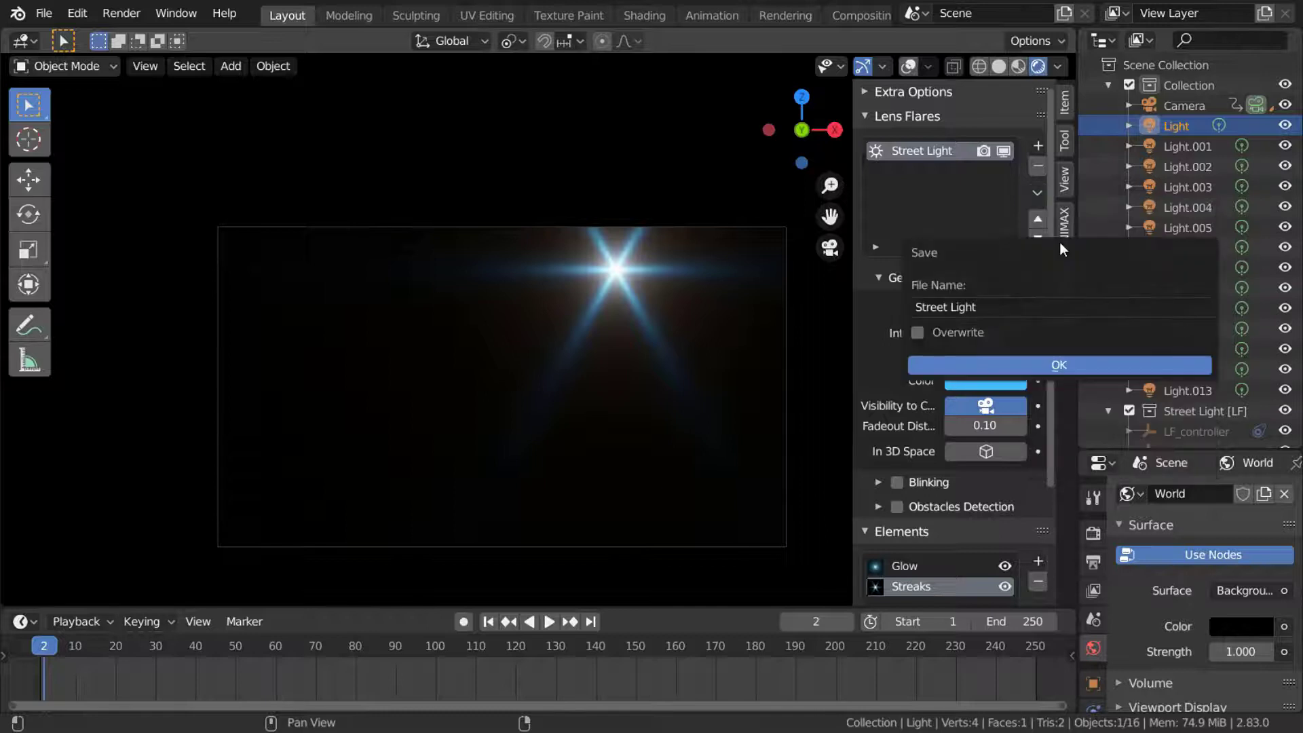
{"action": "left_click", "coordinate": [1015, 316]}
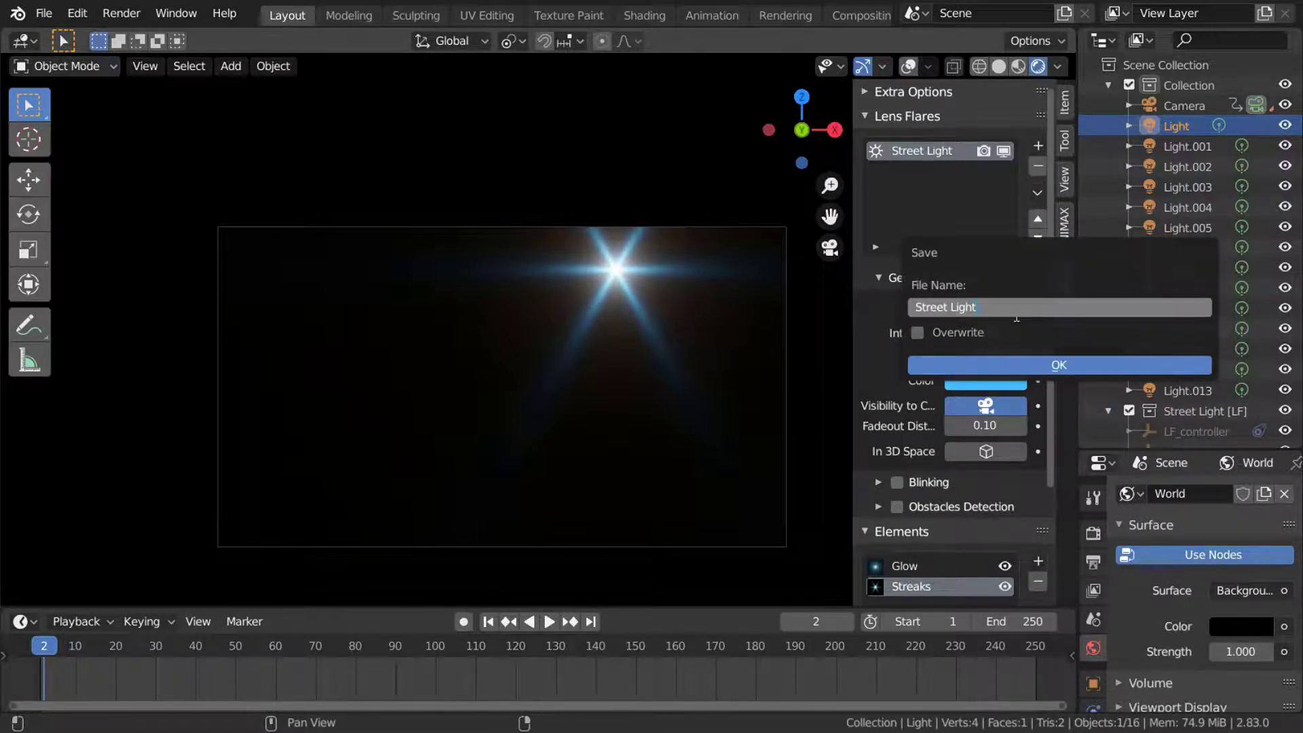
{"action": "key", "text": "Return"}
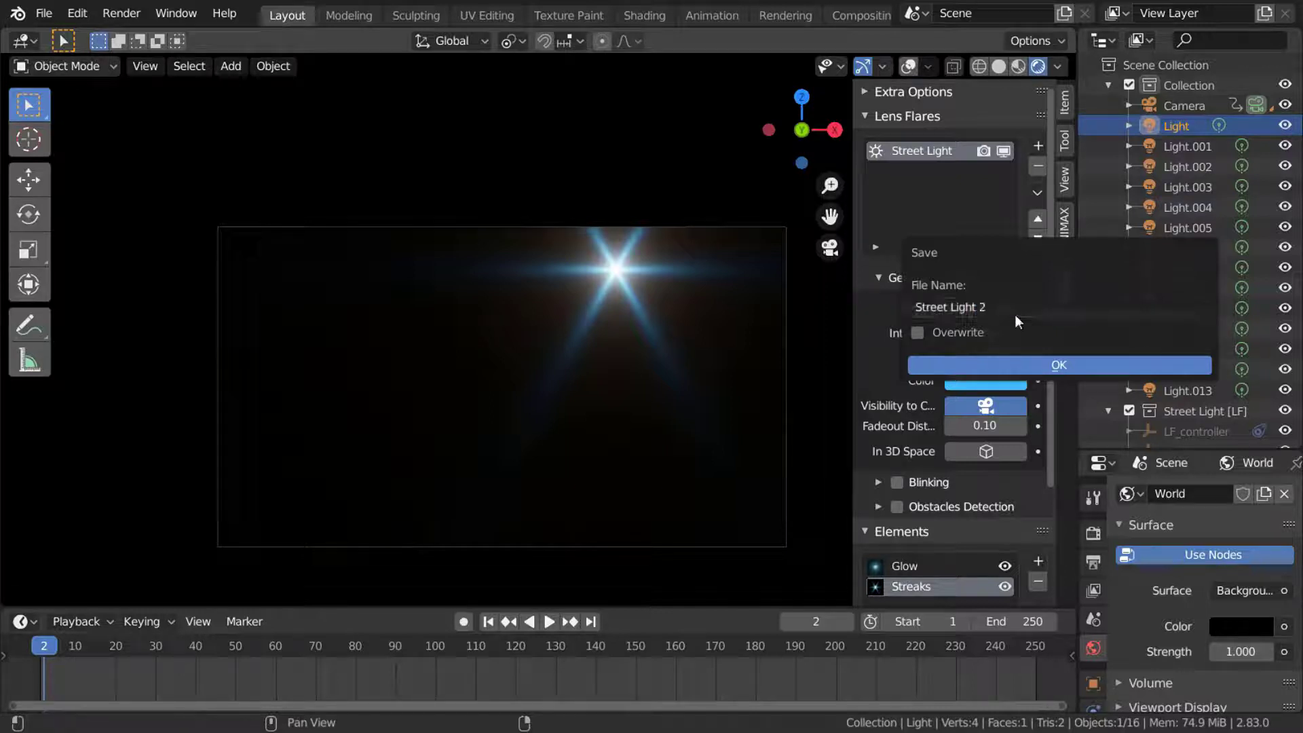
{"action": "left_click", "coordinate": [987, 359]}
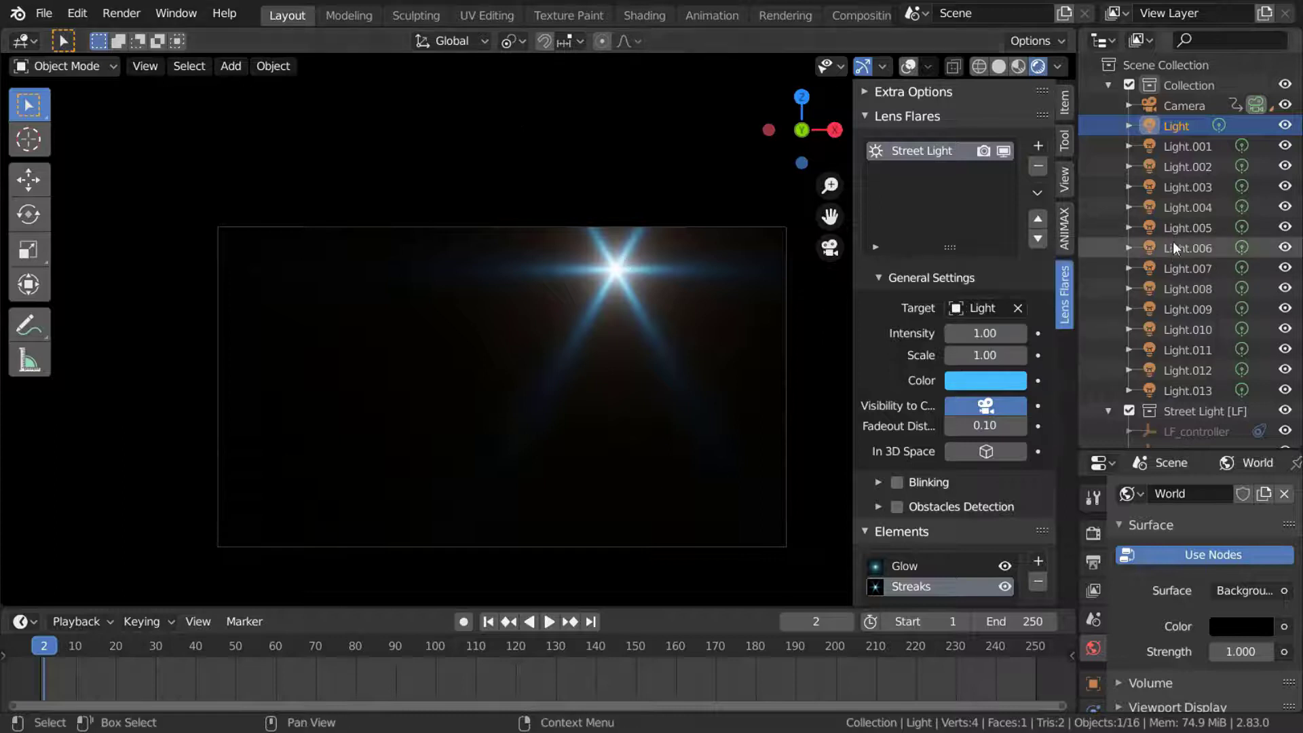
Browse the lens flare preset thumbnails and choose the saved Street Light 2 preset
{"action": "left_click", "coordinate": [1038, 146]}
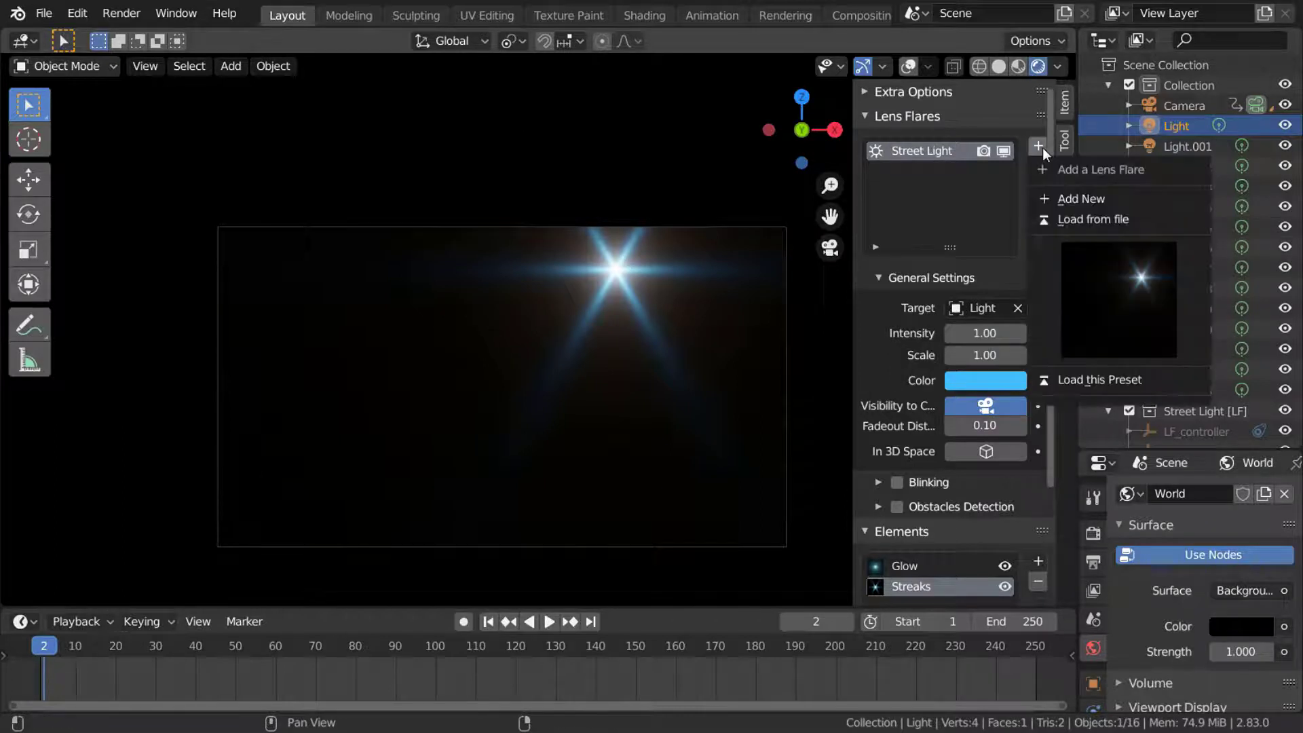
{"action": "left_click", "coordinate": [1114, 300]}
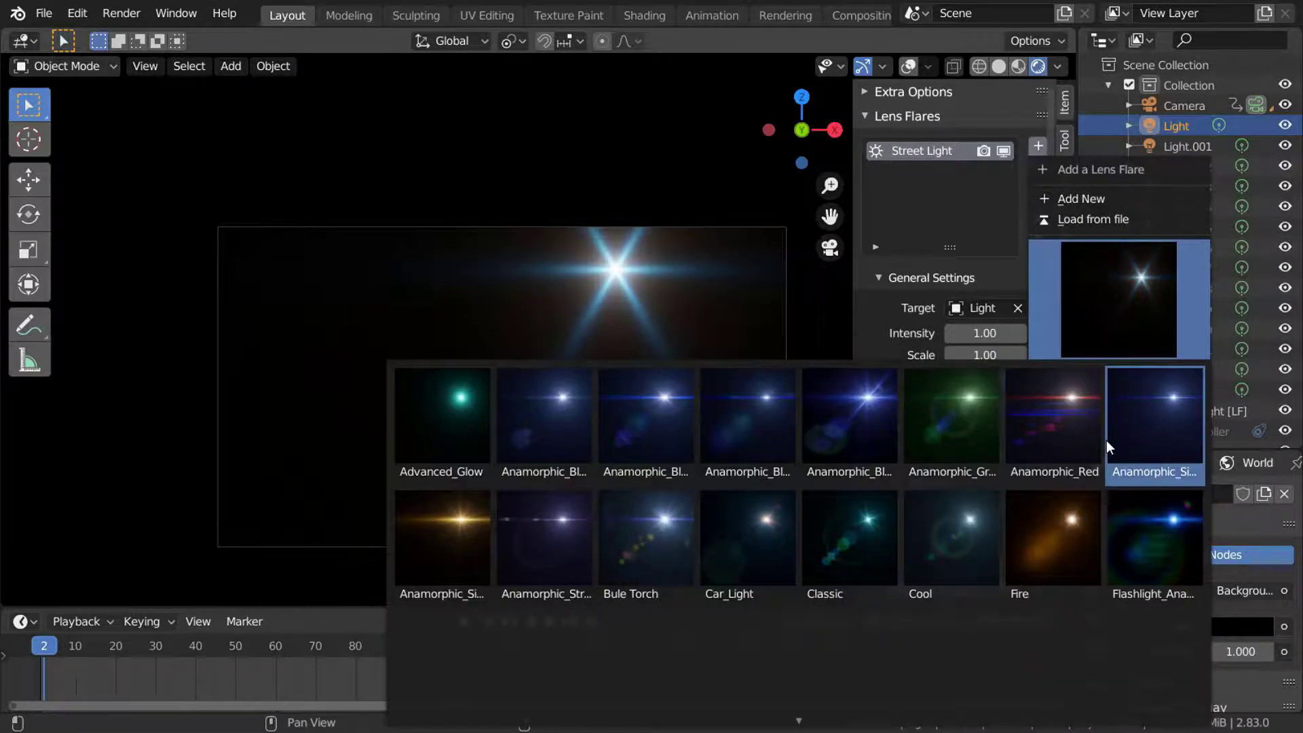
{"action": "scroll", "coordinate": [803, 720], "scroll_direction": "down", "scroll_amount": 2}
{"action": "scroll", "coordinate": [802, 730], "scroll_direction": "down", "scroll_amount": 3}
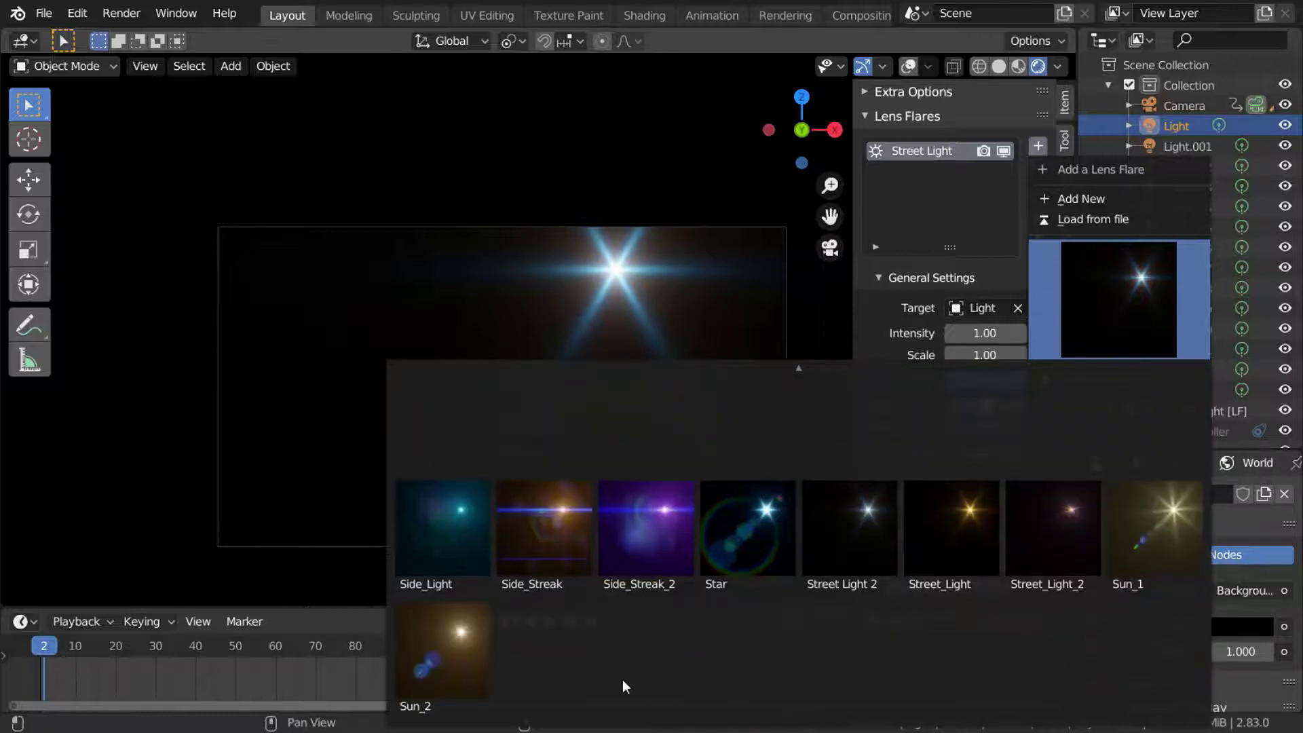
{"action": "left_click", "coordinate": [851, 539]}
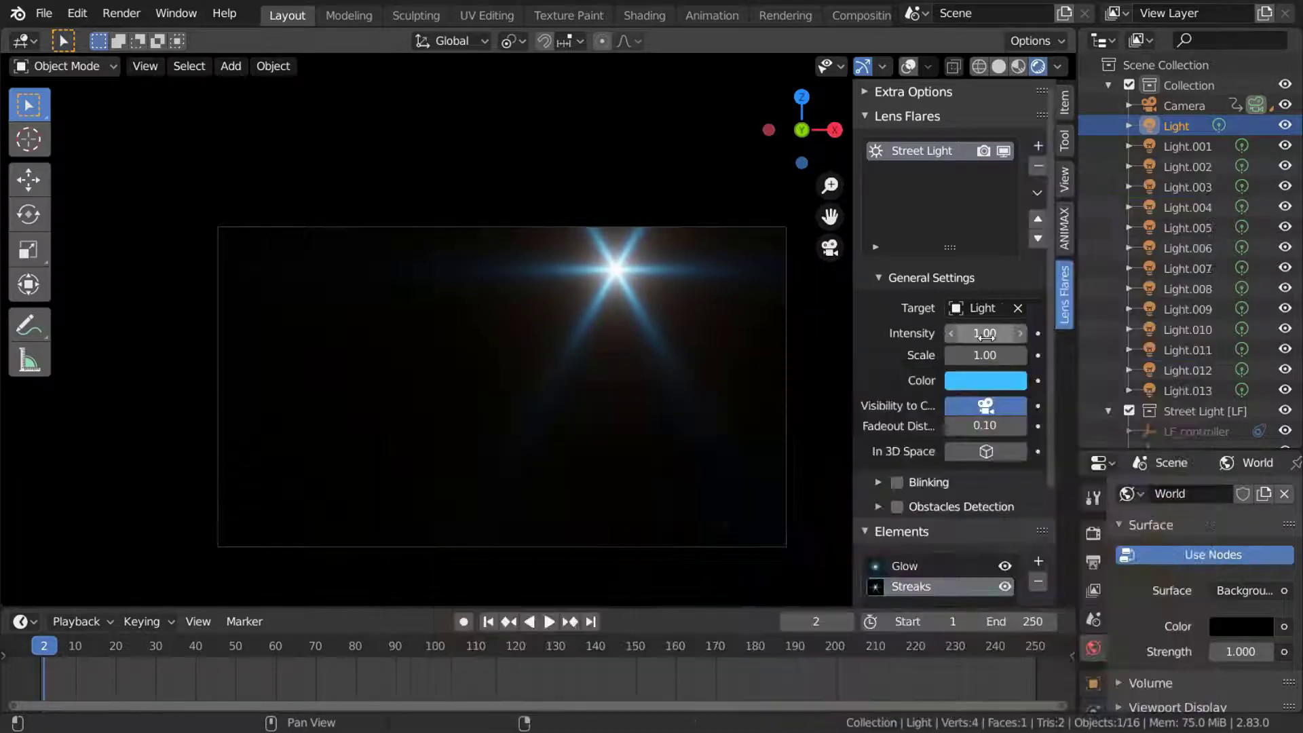
Duplicate the orange Street Light flare using the plain Duplicate option, keeping Light as its target
{"action": "left_click", "coordinate": [1039, 191]}
{"action": "mouse_move", "coordinate": [1085, 274]}
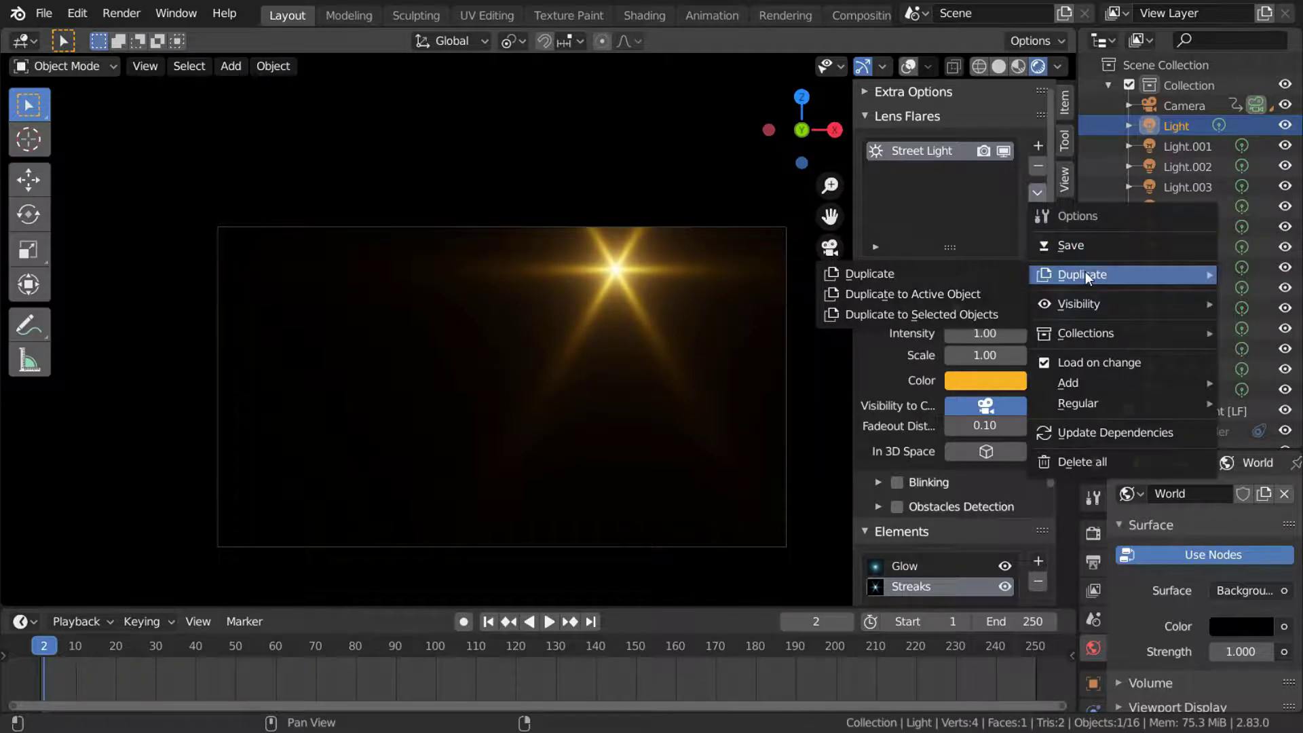
{"action": "left_click", "coordinate": [929, 272]}
{"action": "left_click", "coordinate": [928, 331]}
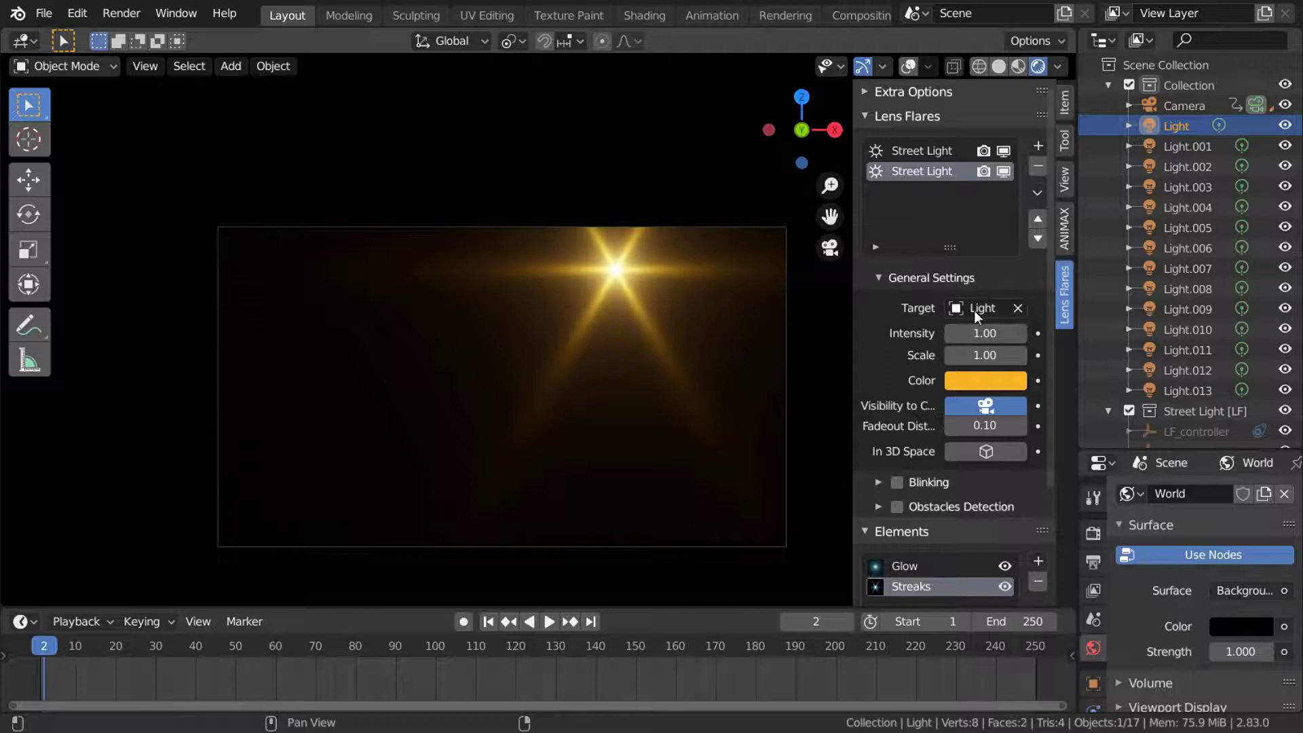
Compare the targets of the two Street Light flares and delete the duplicate
{"action": "left_click", "coordinate": [940, 151]}
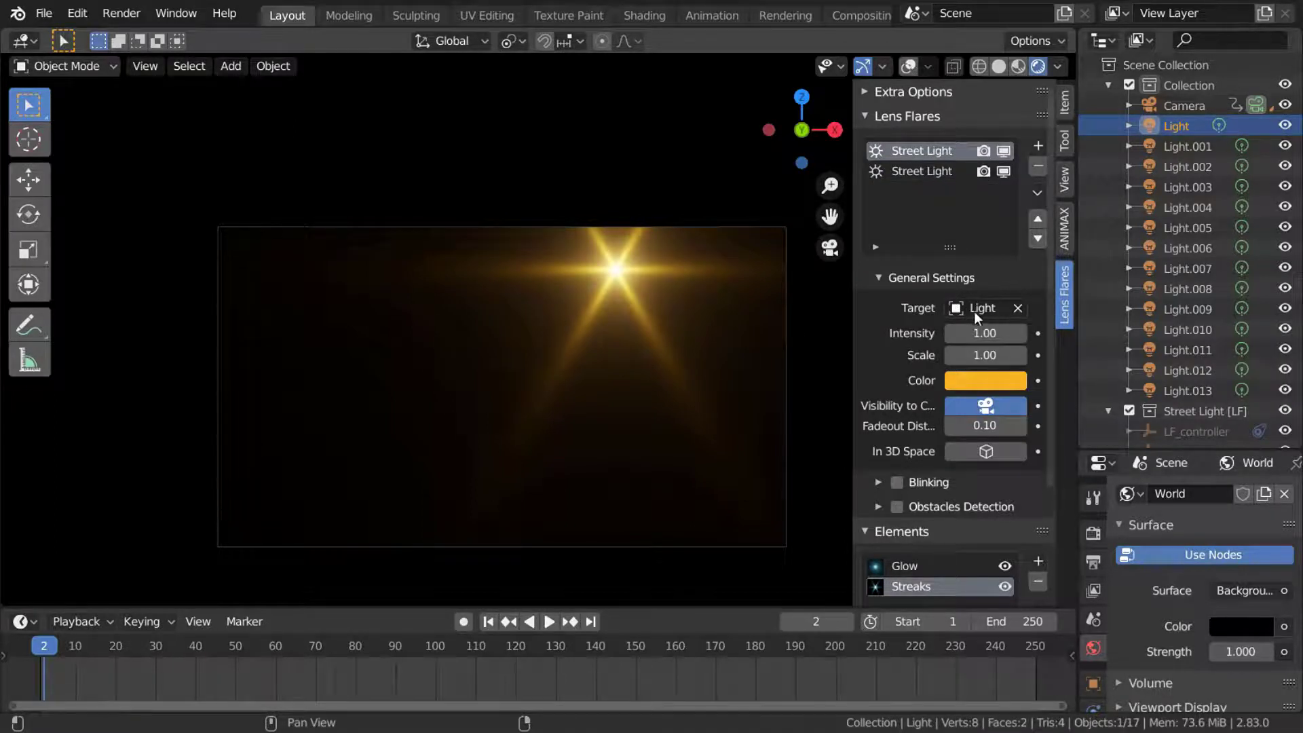
{"action": "left_click", "coordinate": [924, 173]}
{"action": "left_click", "coordinate": [1038, 167]}
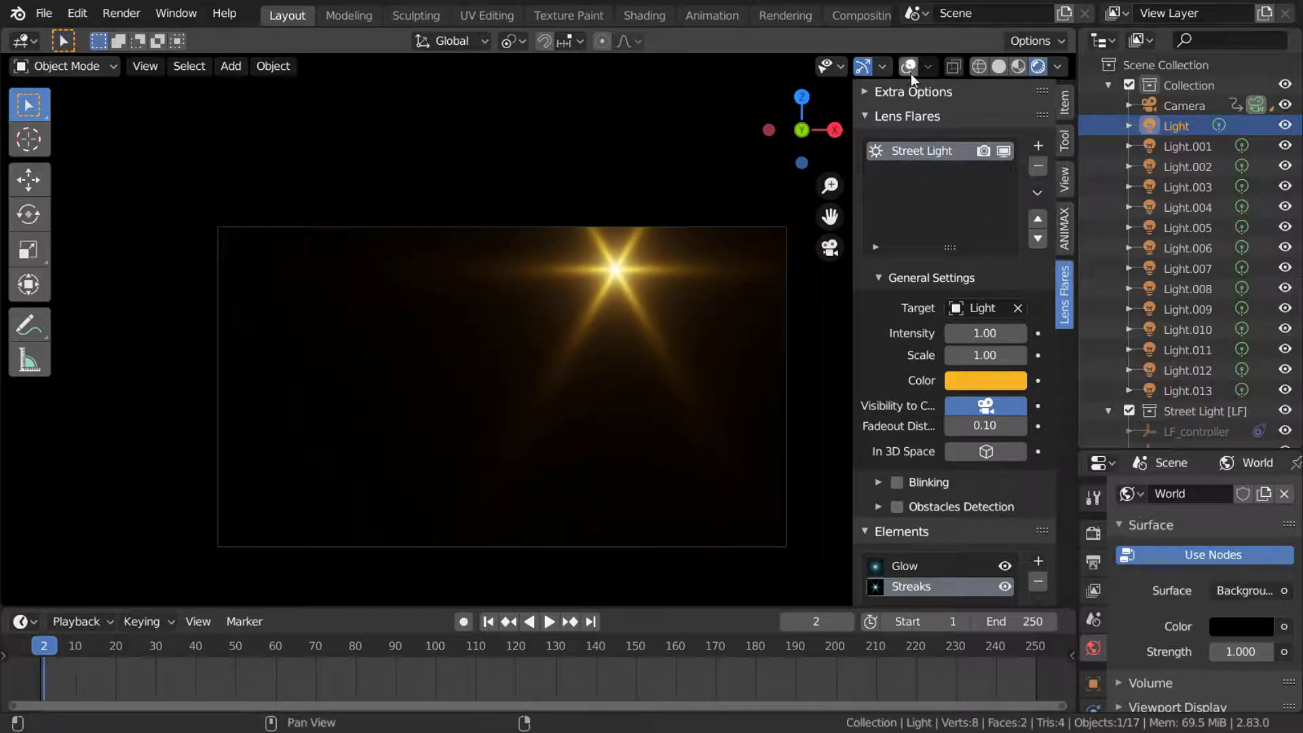
Select Light.013, show the viewport overlays, examine where it sits in the scene and return to the camera view
{"action": "left_click", "coordinate": [1191, 390]}
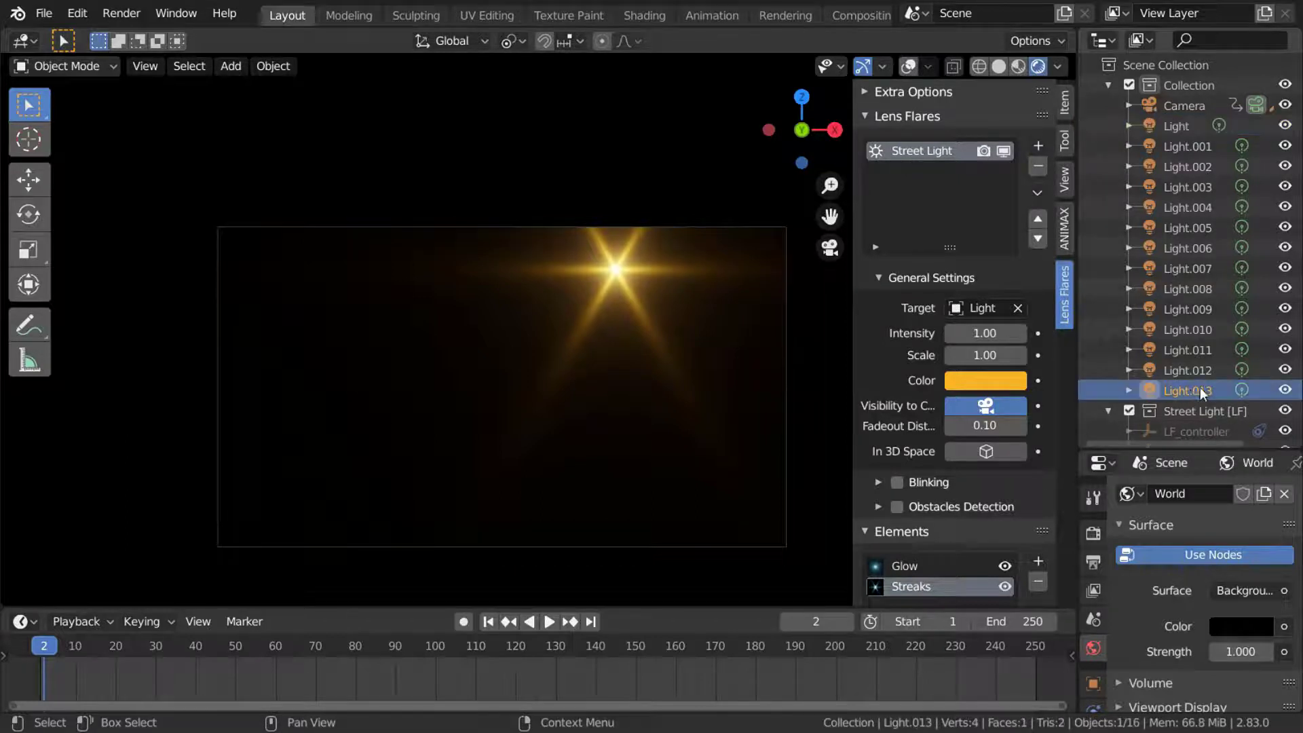
{"action": "left_click", "coordinate": [899, 68]}
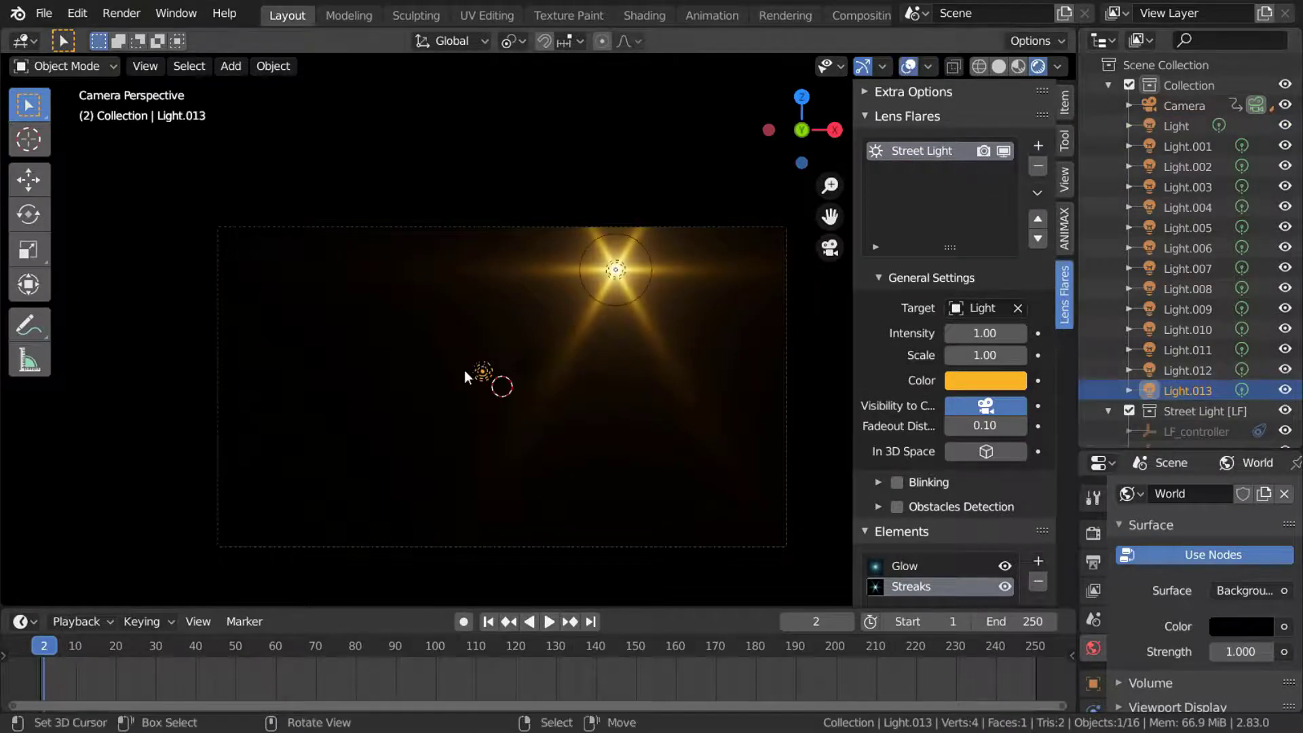
{"action": "middle_click_drag", "start_coordinate": [464, 369], "coordinate": [444, 326]}
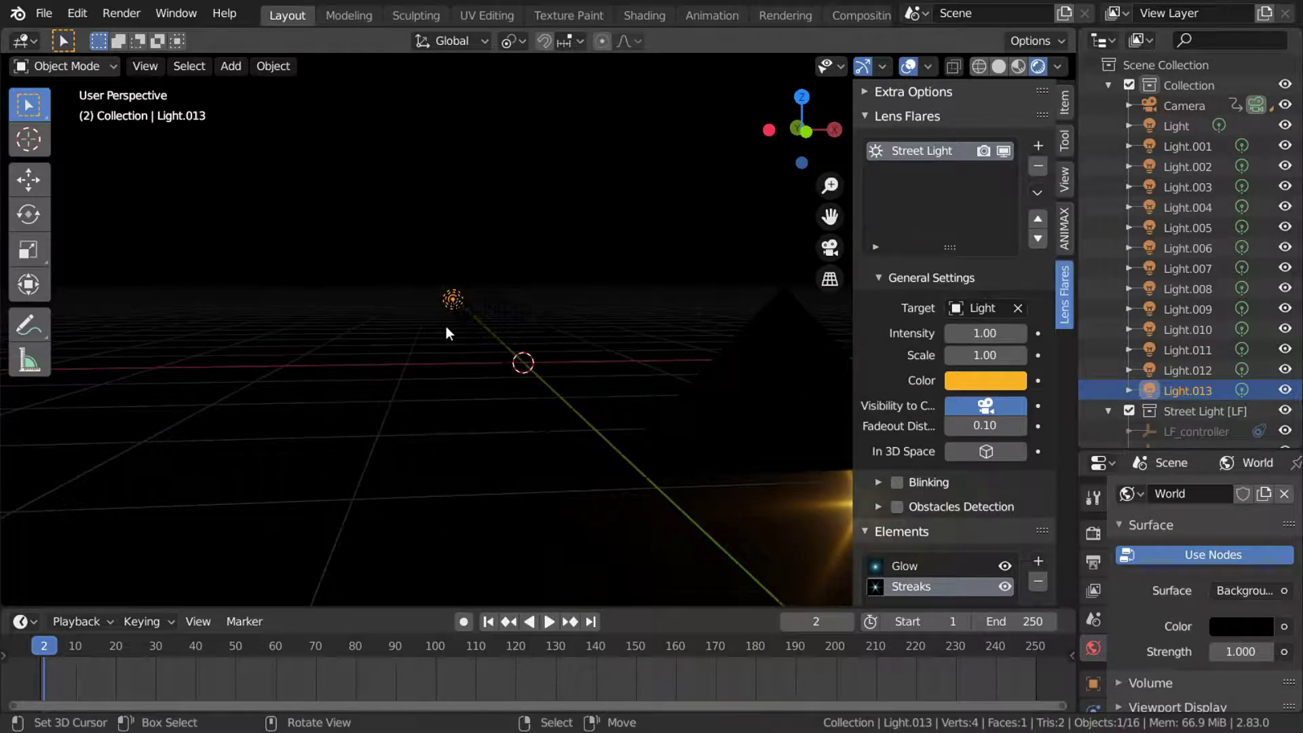
{"action": "key", "text": "KP_0"}
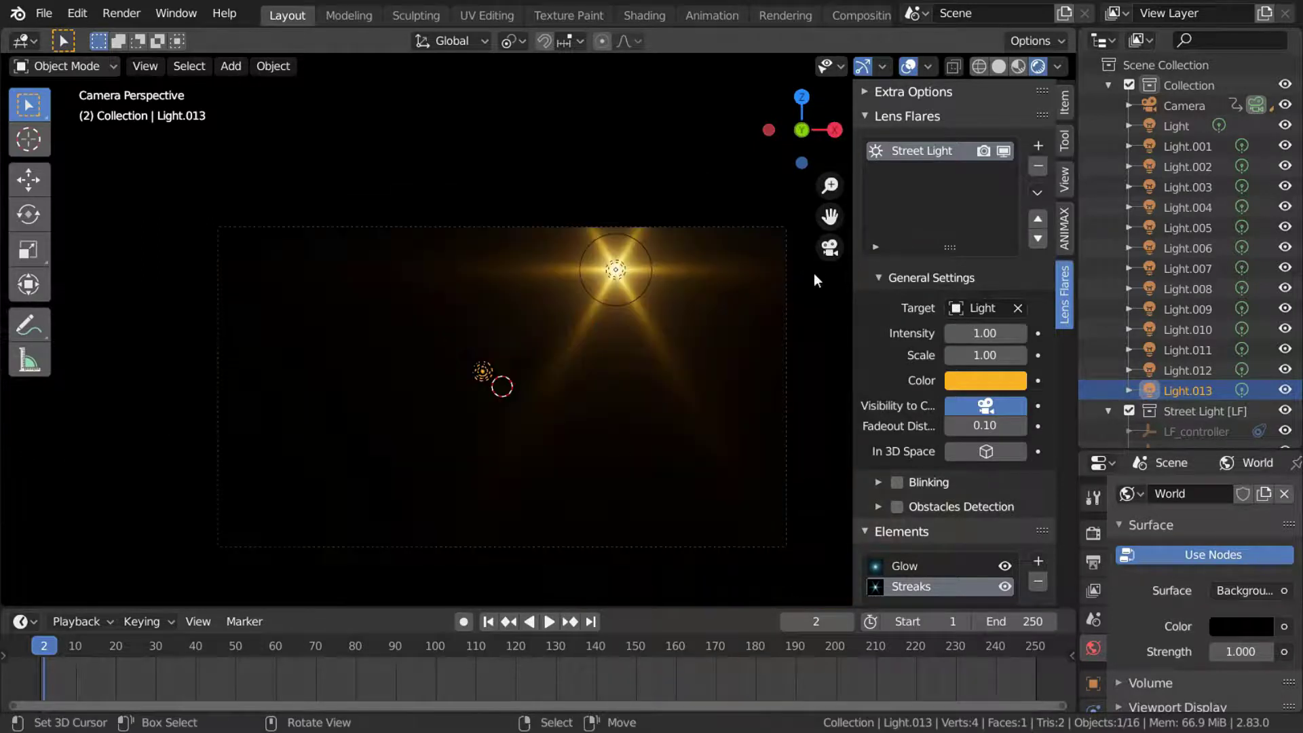
Duplicate the Street Light flare to the active object, Light.013
{"action": "left_click", "coordinate": [1037, 194]}
{"action": "mouse_move", "coordinate": [1062, 276]}
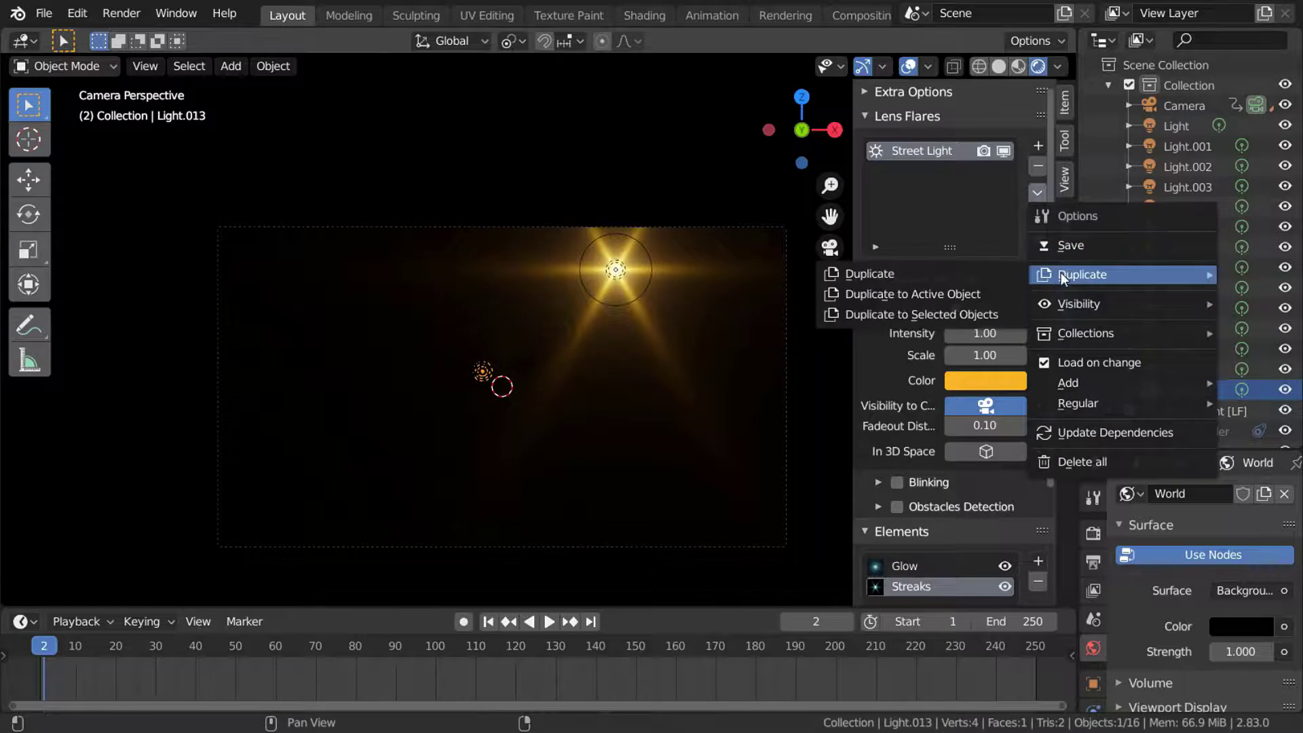
{"action": "left_click", "coordinate": [972, 293]}
{"action": "left_click", "coordinate": [981, 352]}
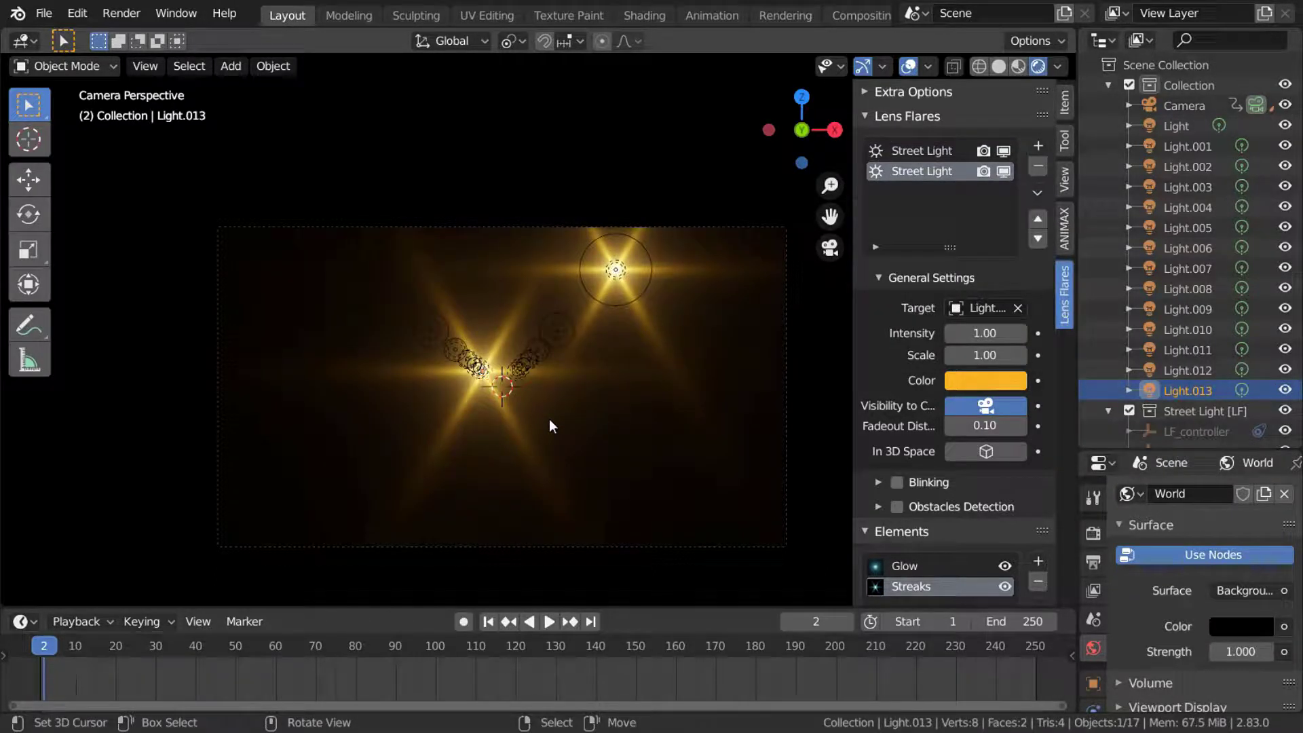
Preview the animation with the near and far flares and delete the duplicate on Light.013
{"action": "key", "text": "space"}
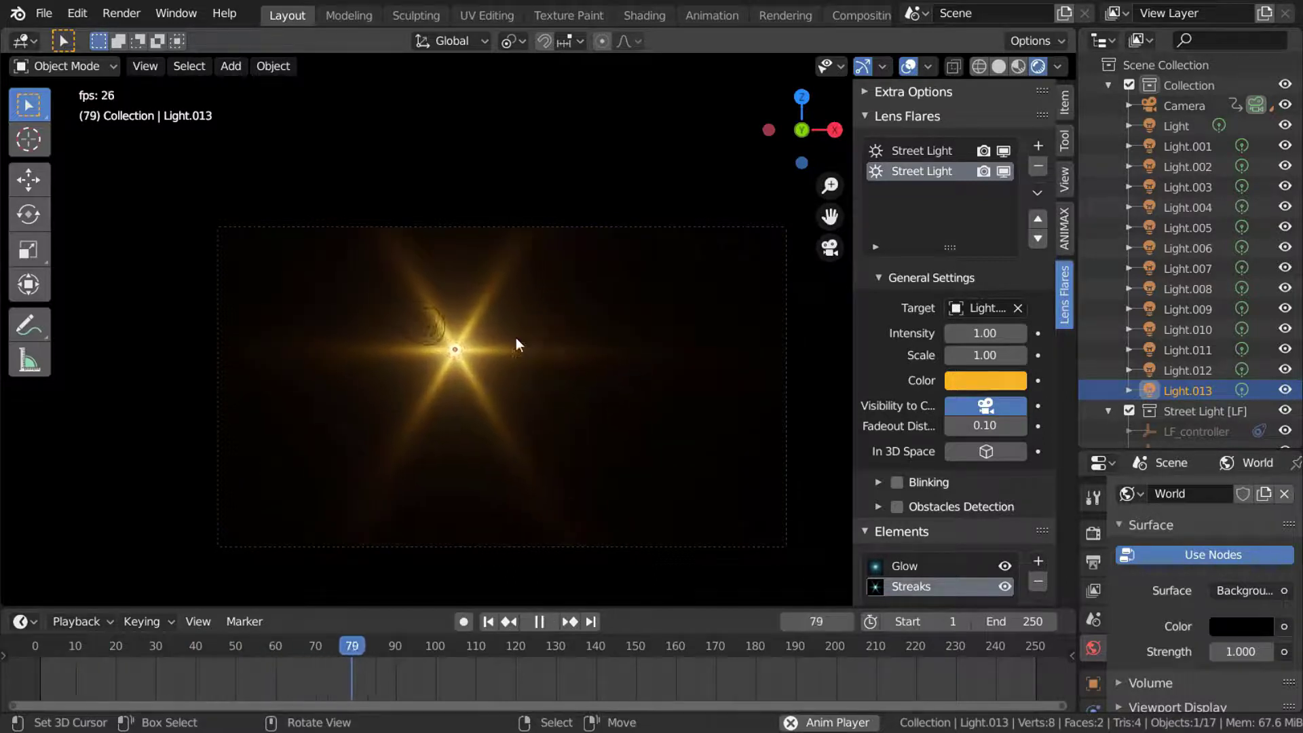
{"action": "key", "text": "Escape"}
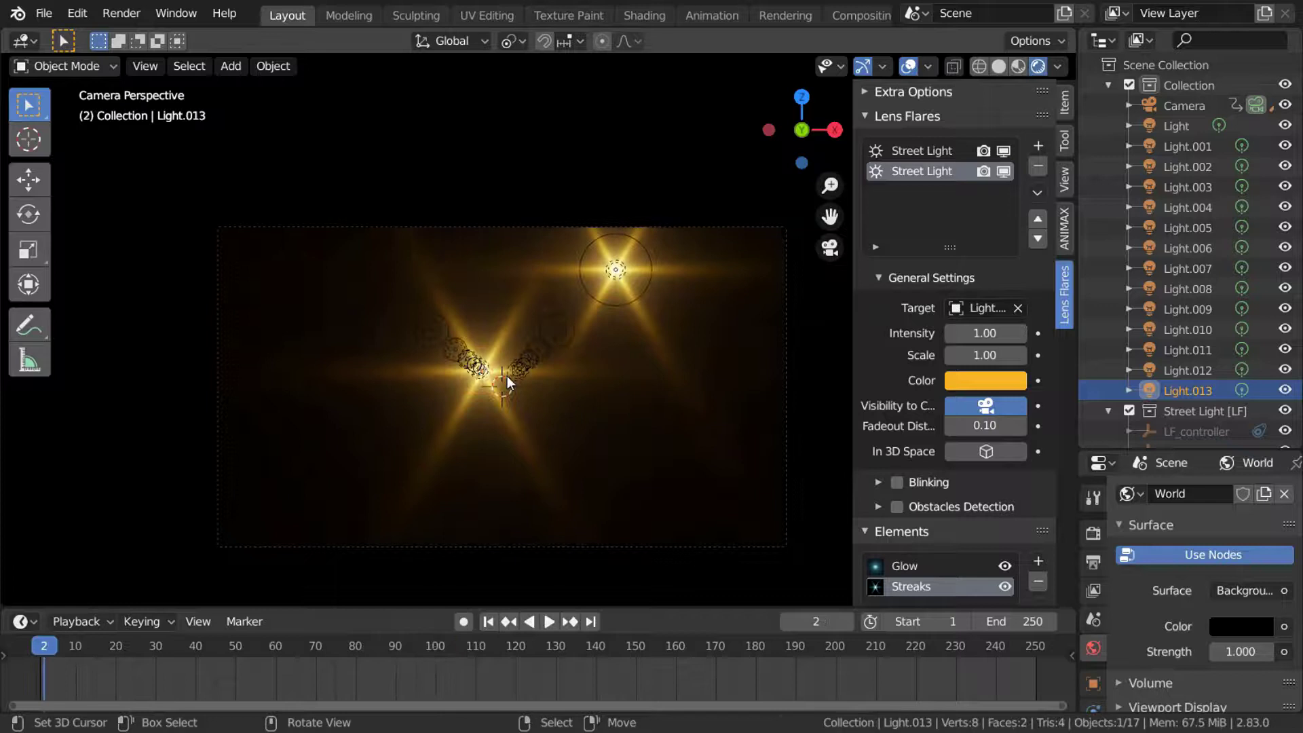
{"action": "left_click", "coordinate": [1038, 166]}
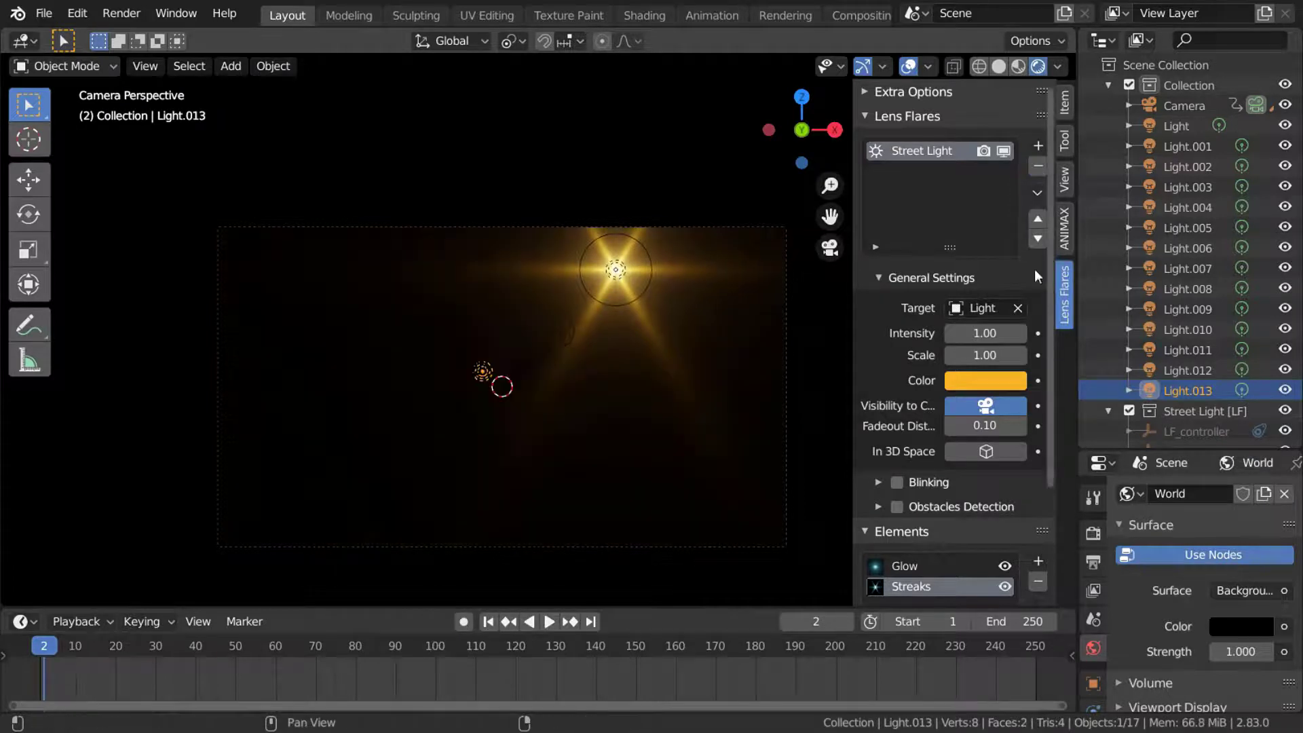
Enable In 3D Space for the Street Light flare and set its corrective scale to 1.66
{"action": "left_click", "coordinate": [988, 455]}
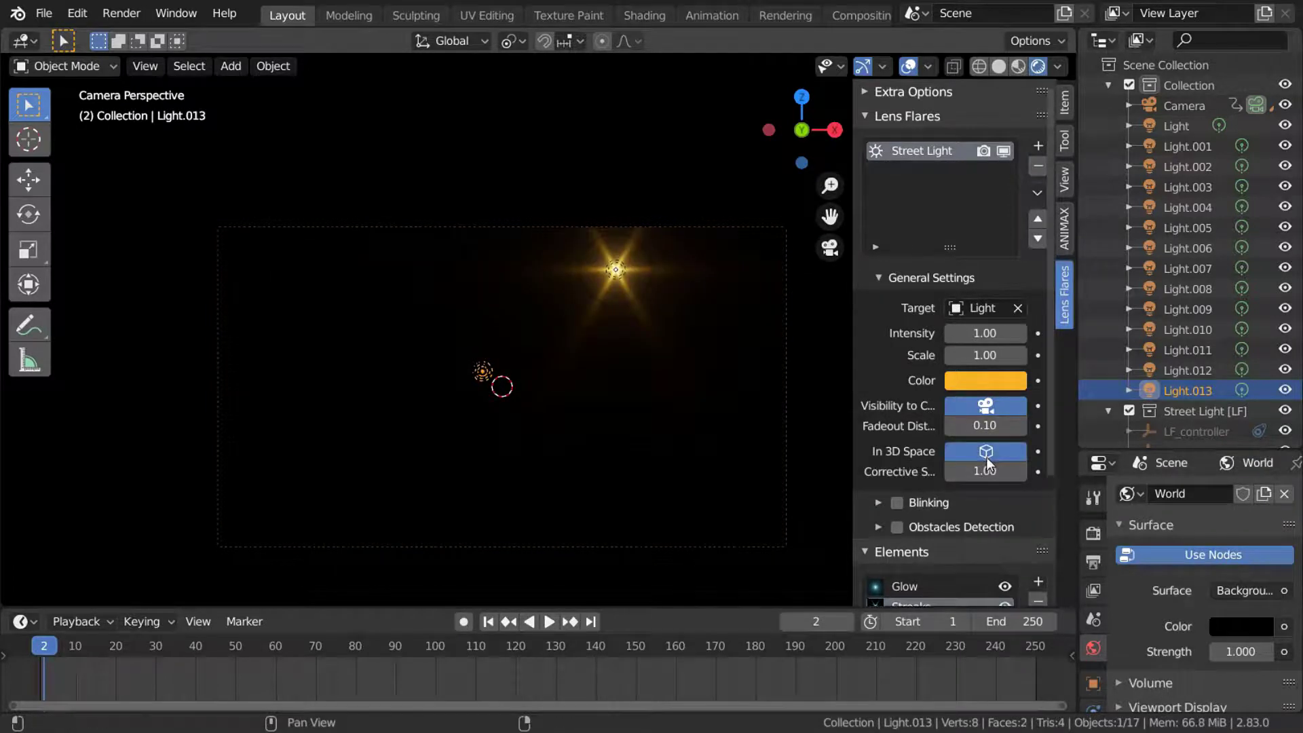
{"action": "left_click_drag", "start_coordinate": [985, 470], "coordinate": [1015, 470]}
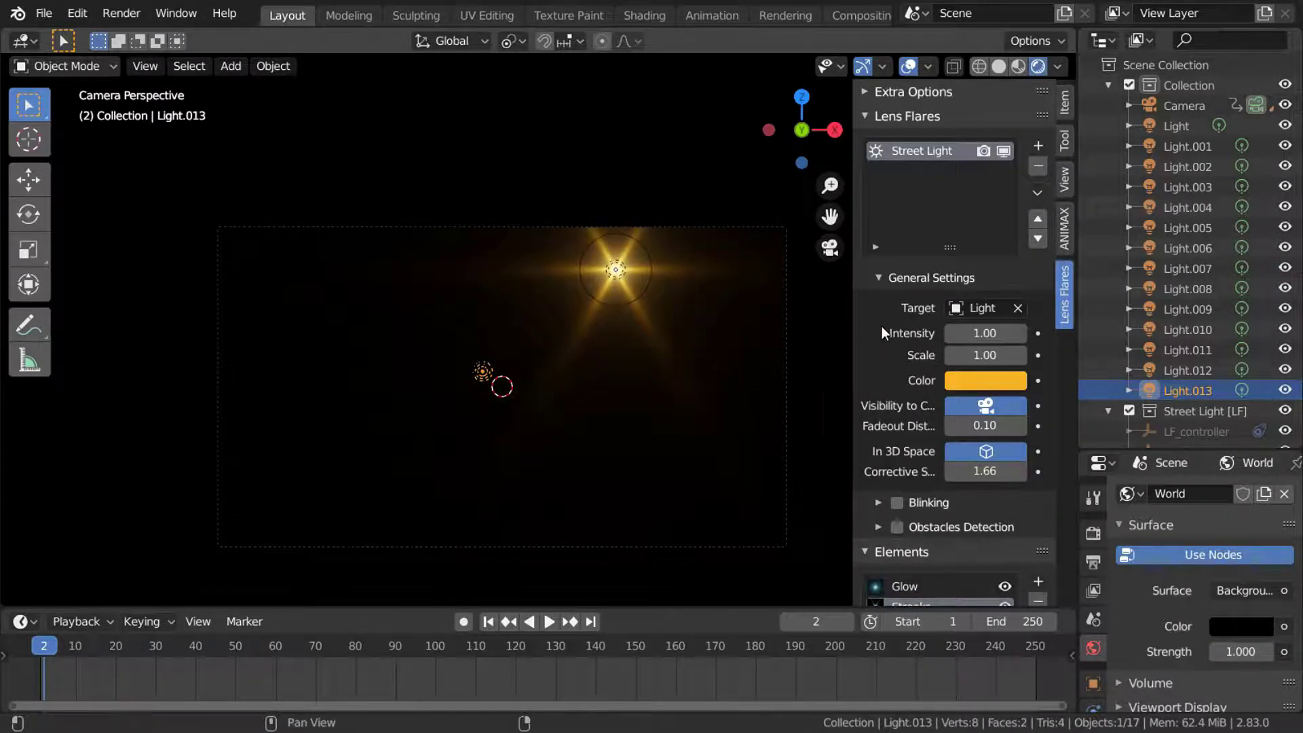
Duplicate the flare with In 3D Space enabled to the active object, Light.013
{"action": "left_click", "coordinate": [1038, 194]}
{"action": "mouse_move", "coordinate": [1086, 269]}
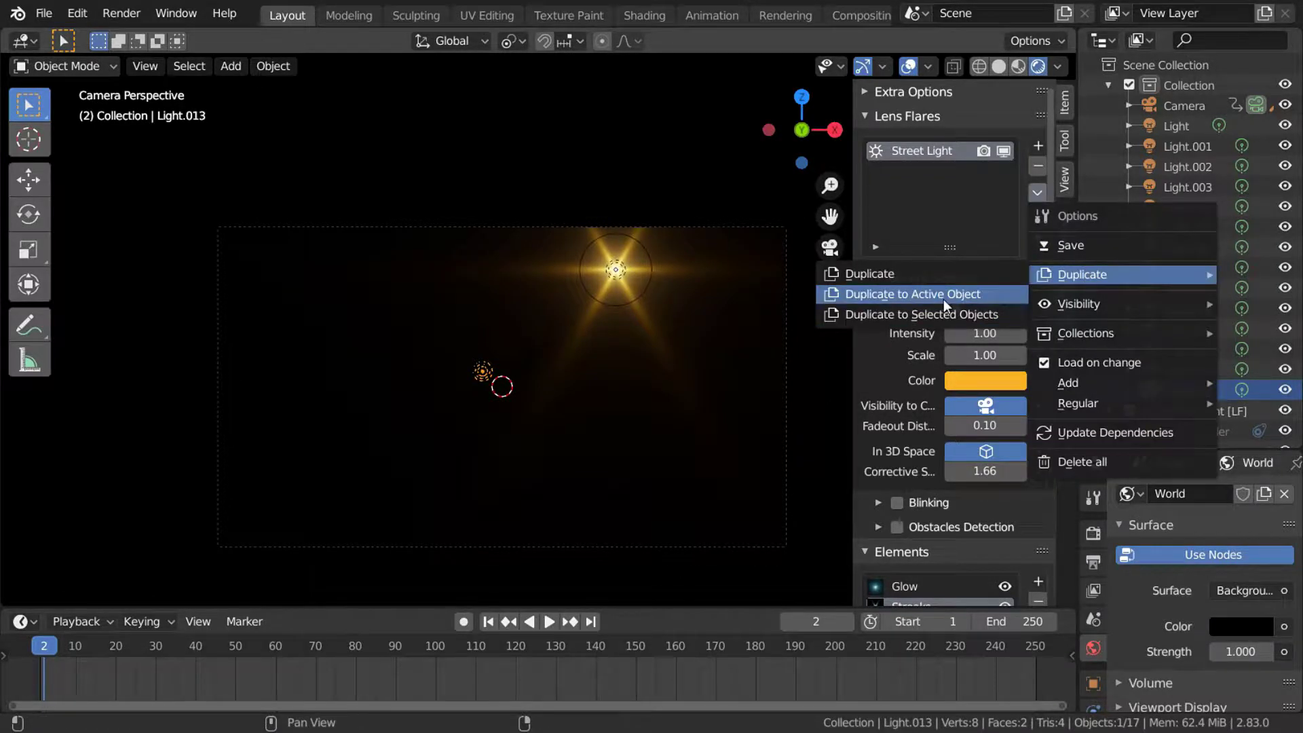
{"action": "left_click", "coordinate": [944, 299]}
{"action": "left_click", "coordinate": [948, 357]}
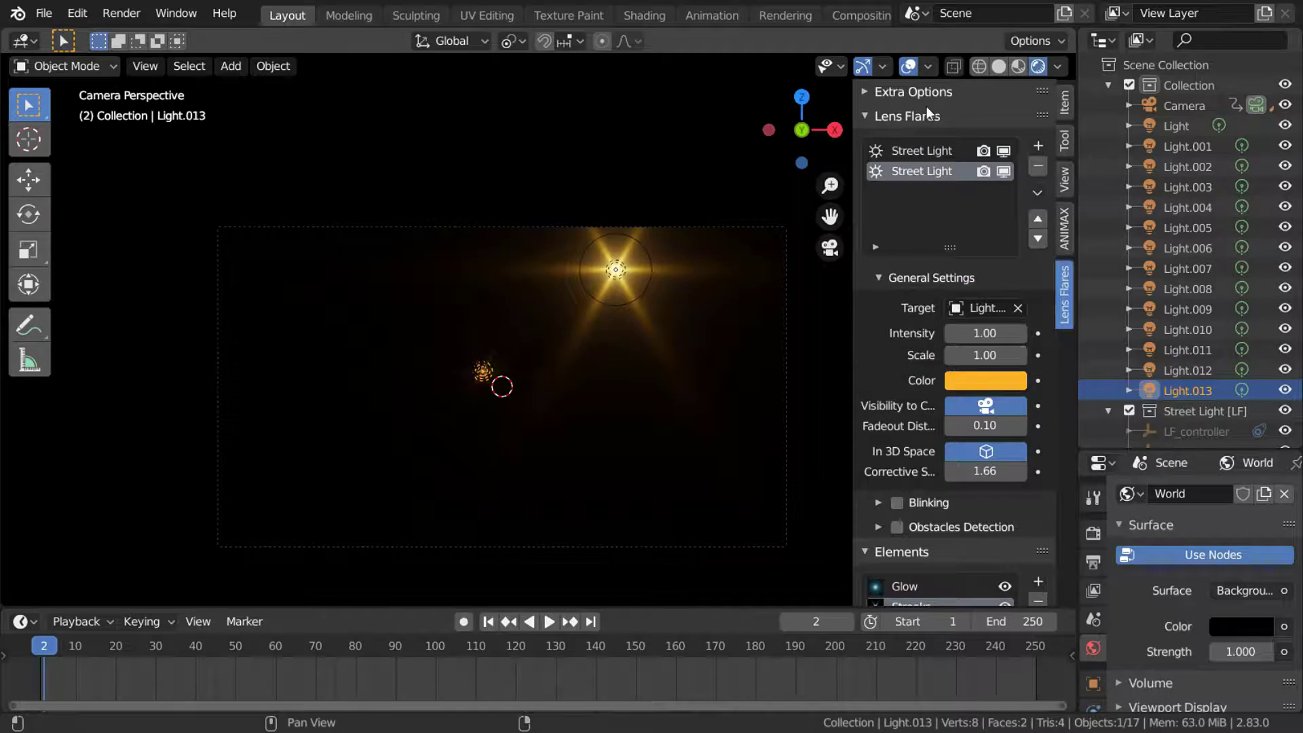
Hide the viewport overlays, preview how the 3D-space flares scale with distance, and delete the duplicate on Light.013
{"action": "left_click", "coordinate": [912, 65]}
{"action": "key", "text": "space"}
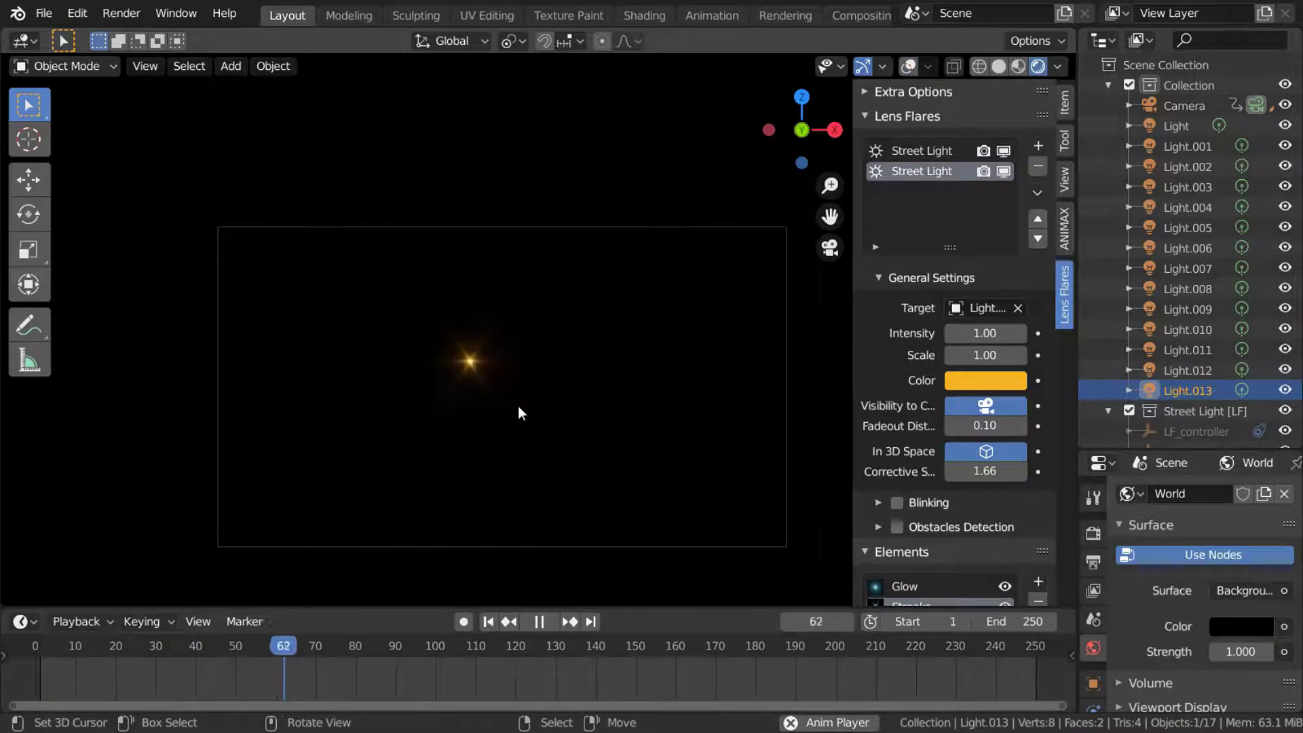
{"action": "key", "text": "Escape"}
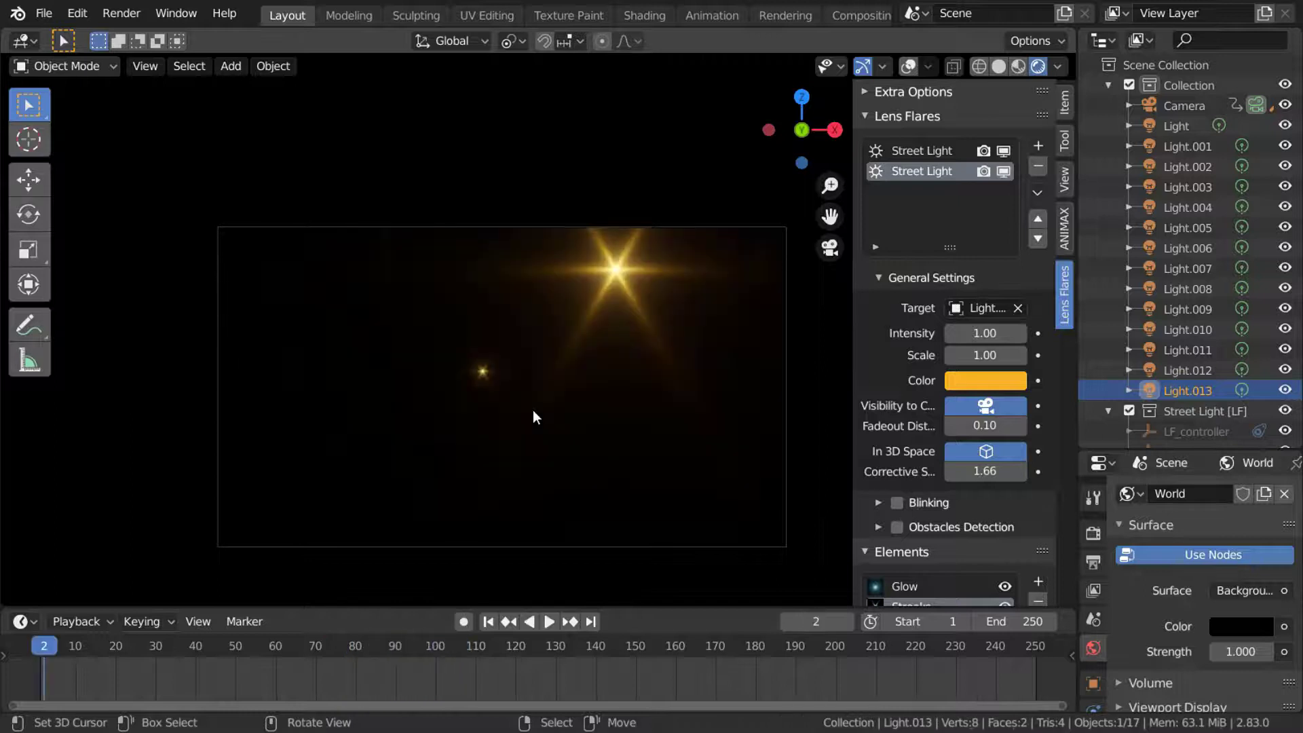
{"action": "left_click", "coordinate": [1039, 166]}
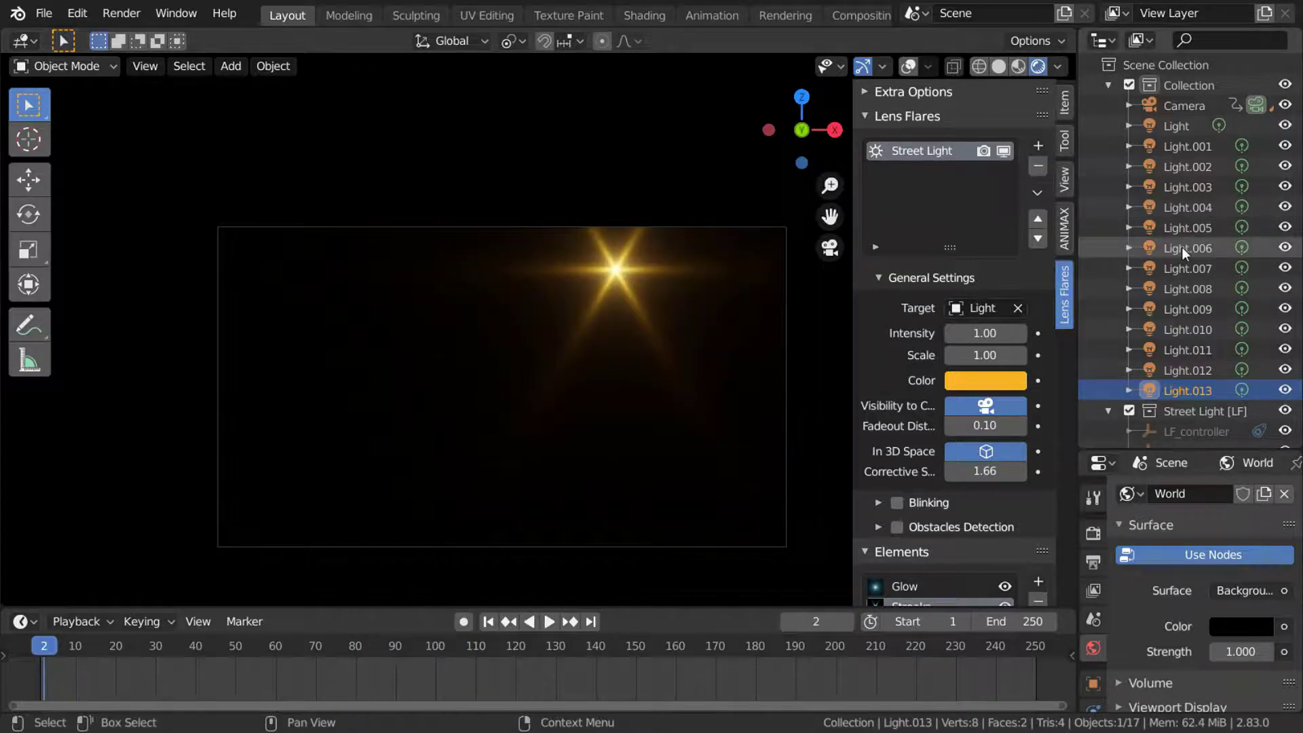
Duplicate the 3D-space Street Light flare to the selected lights Light.001 through Light.013, then preview the animation with viewport overlays hidden
{"action": "left_click", "coordinate": [1189, 148]}
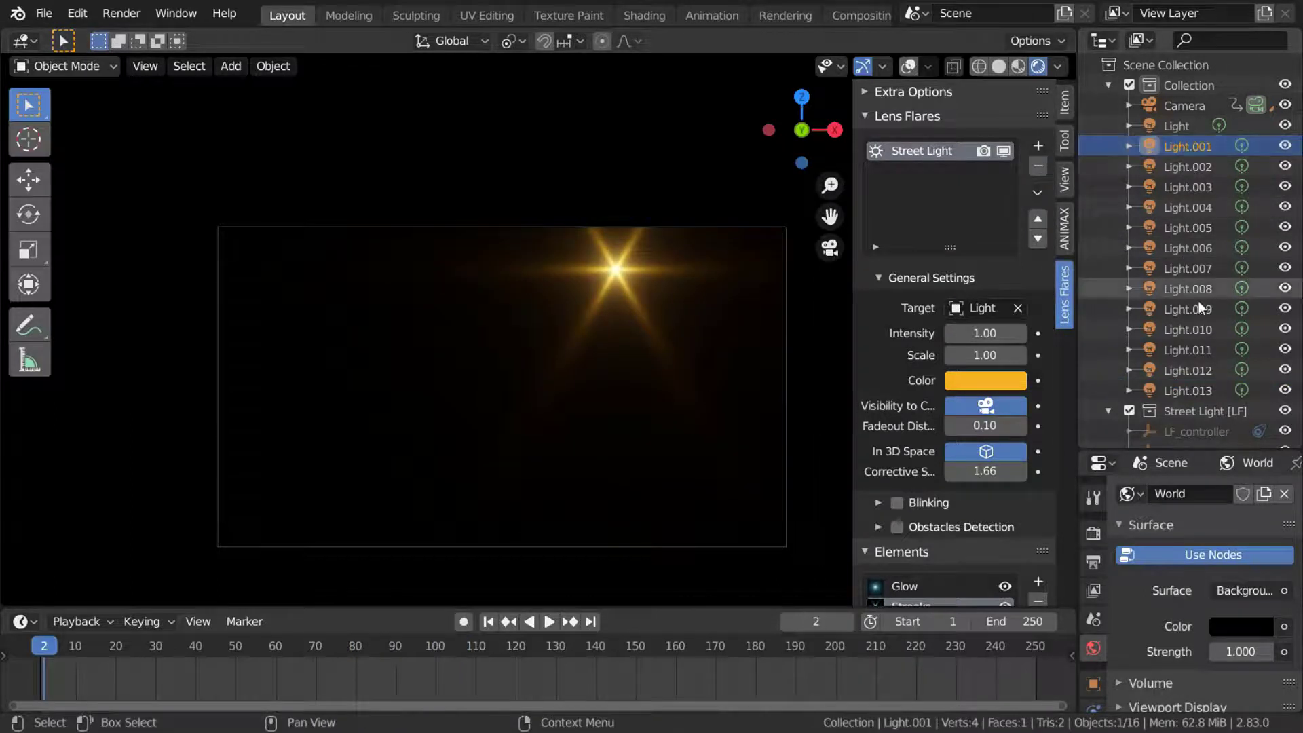
{"action": "left_click", "coordinate": [1199, 393], "text": "shift"}
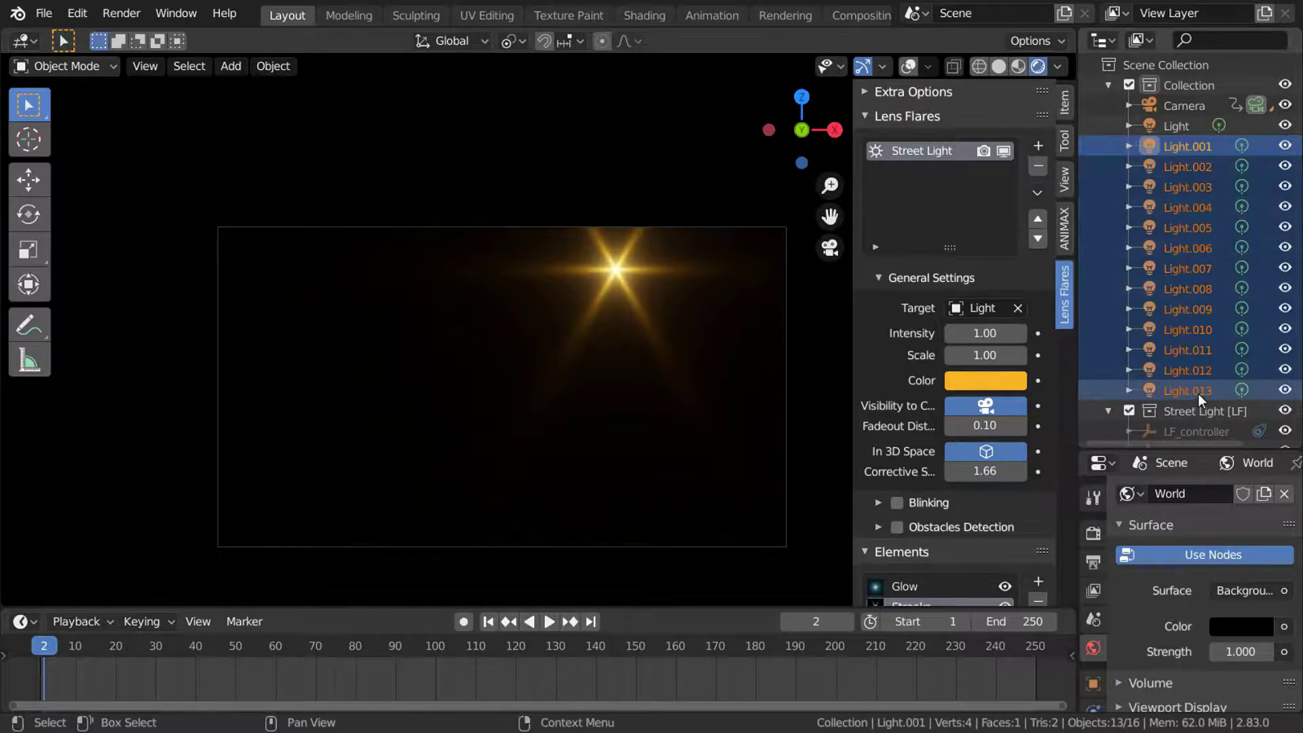
{"action": "left_click", "coordinate": [908, 66]}
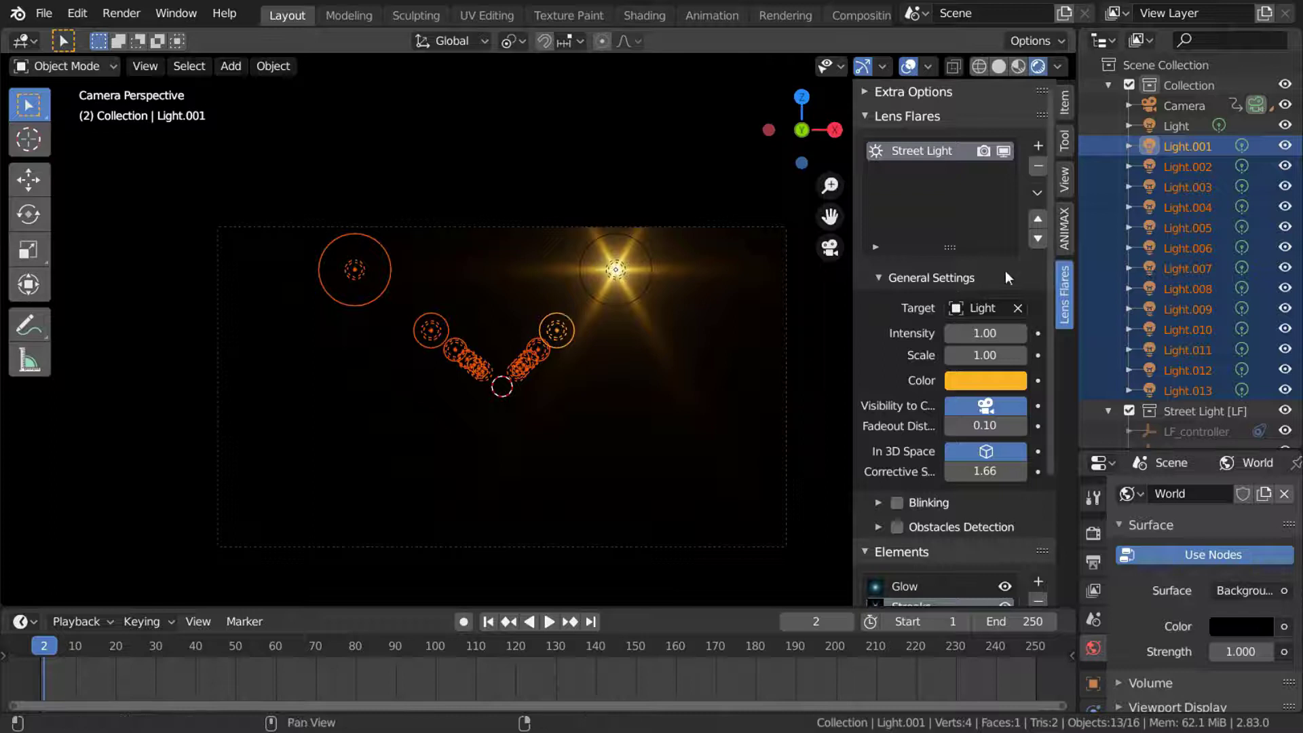
{"action": "left_click", "coordinate": [1037, 194]}
{"action": "mouse_move", "coordinate": [1092, 274]}
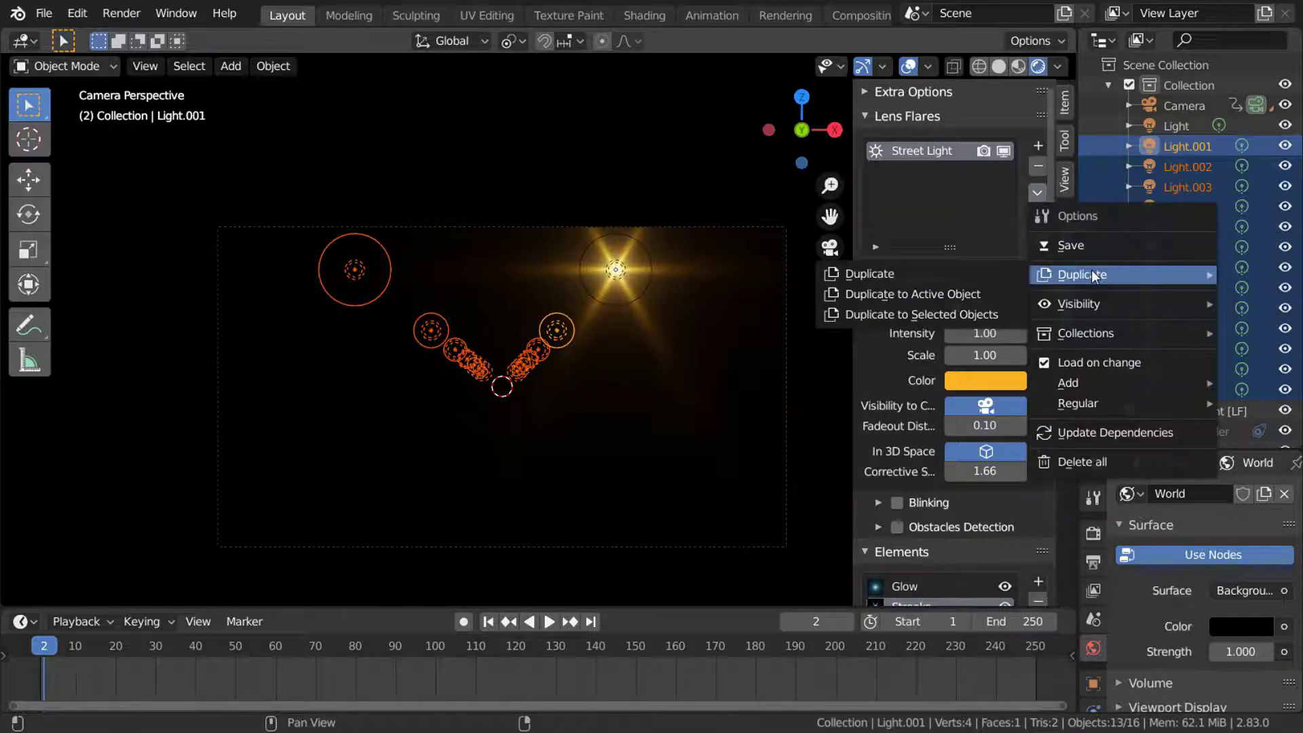
{"action": "left_click", "coordinate": [905, 312]}
{"action": "left_click", "coordinate": [912, 373]}
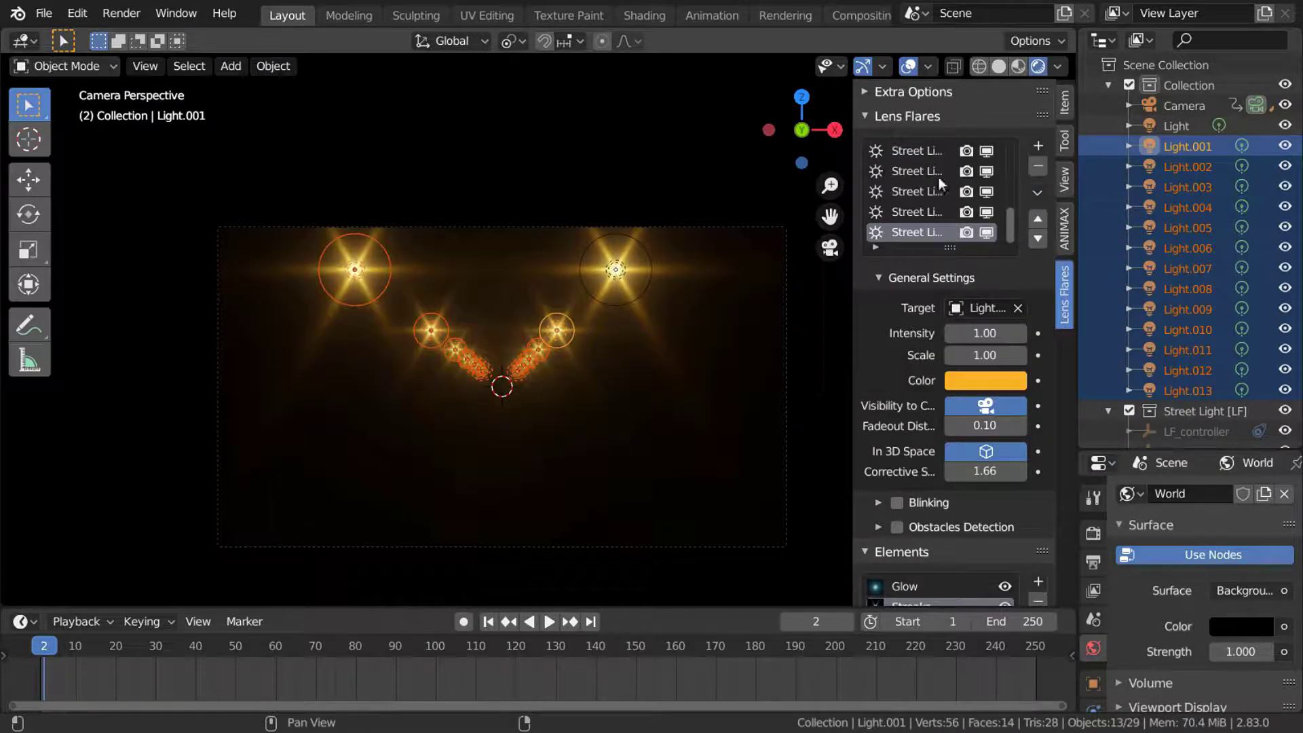
{"action": "left_click", "coordinate": [908, 66]}
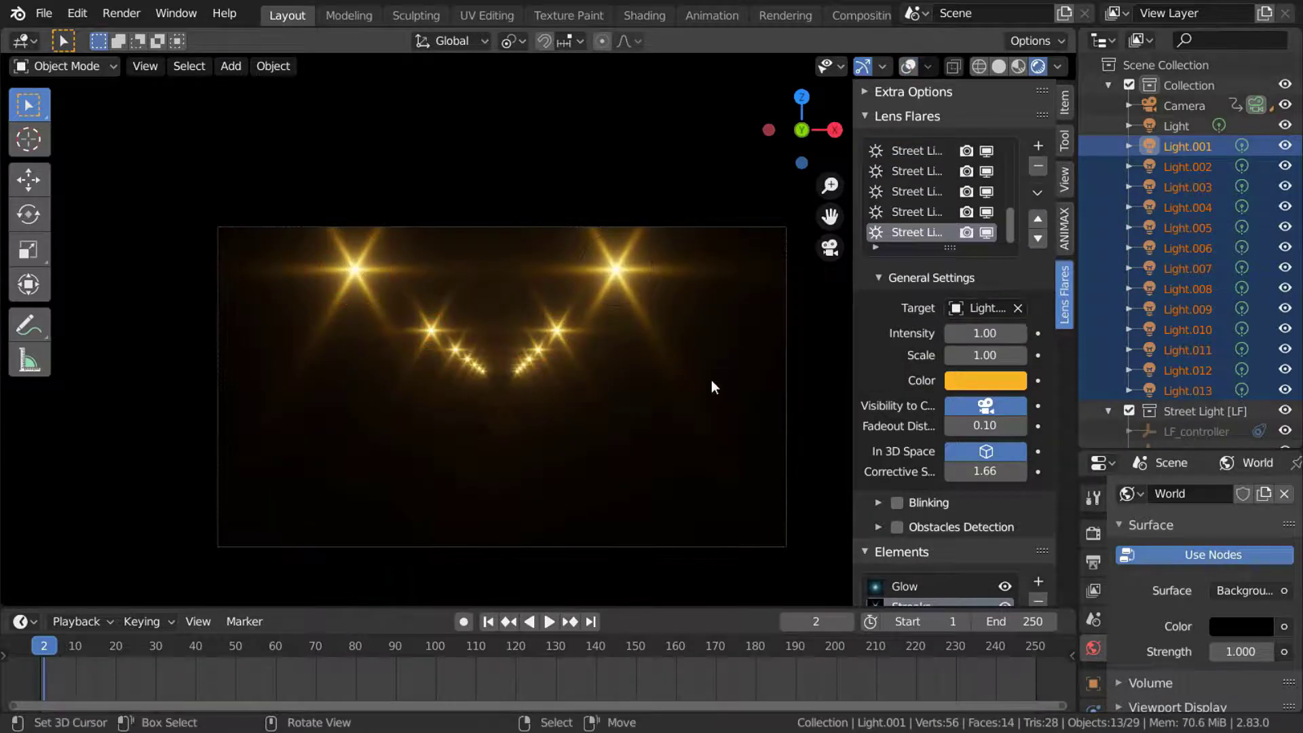
{"action": "key", "text": "space"}
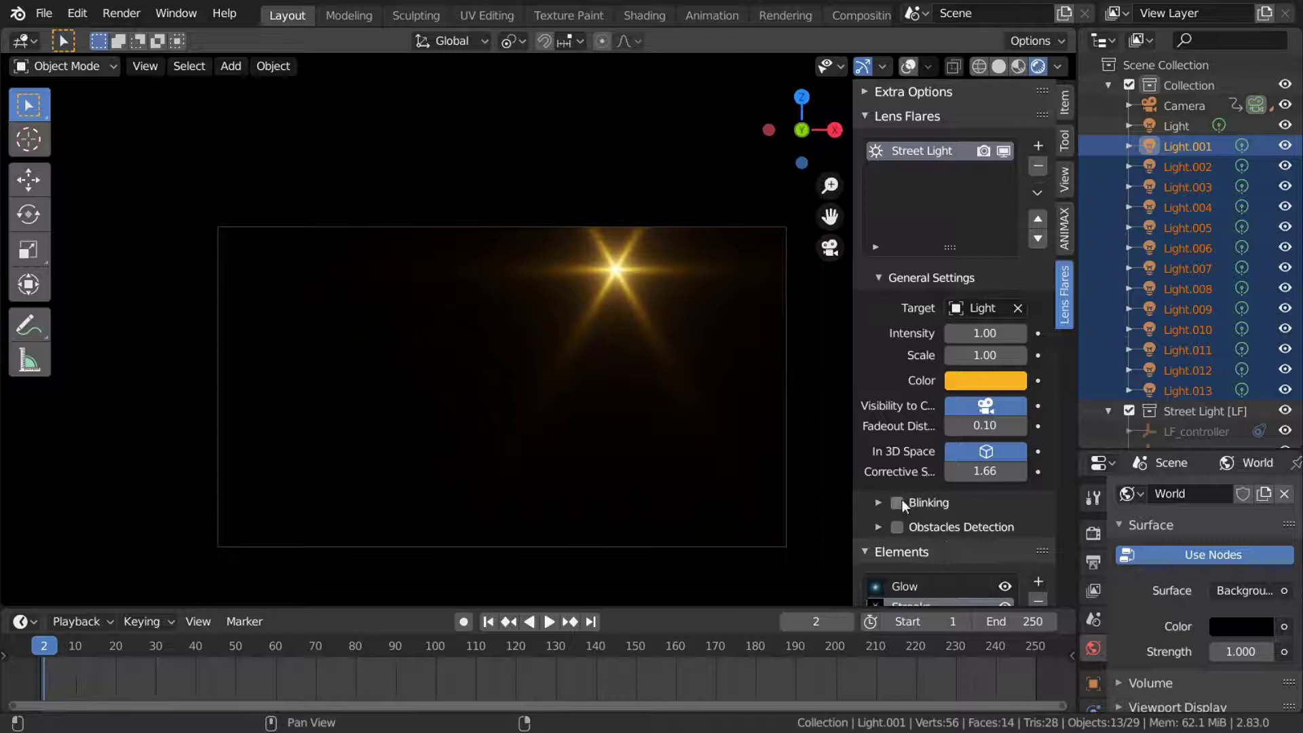
Turn on Blinking for the Street Light lens flare
{"action": "left_click", "coordinate": [897, 503]}
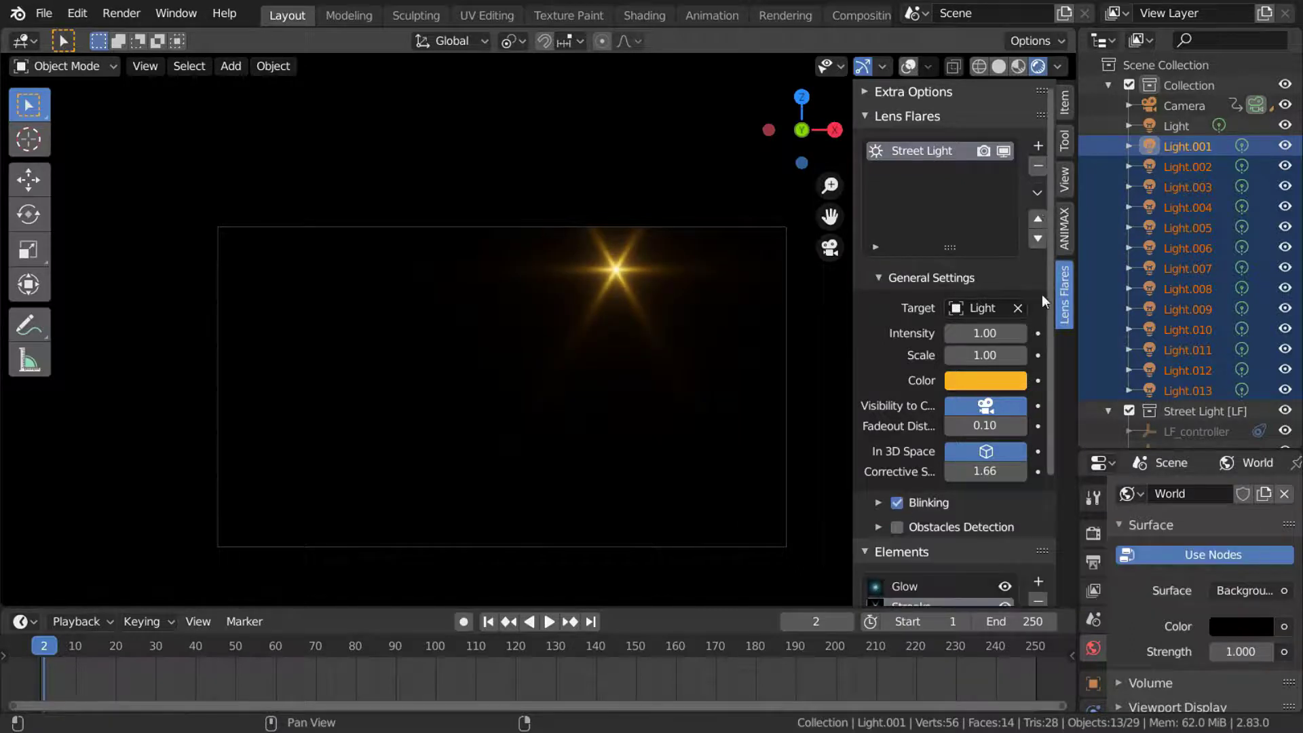
Duplicate the Street Light flare to the selected lights with Randomize Blinking Seed off, and preview the blinking animation
{"action": "left_click", "coordinate": [1036, 198]}
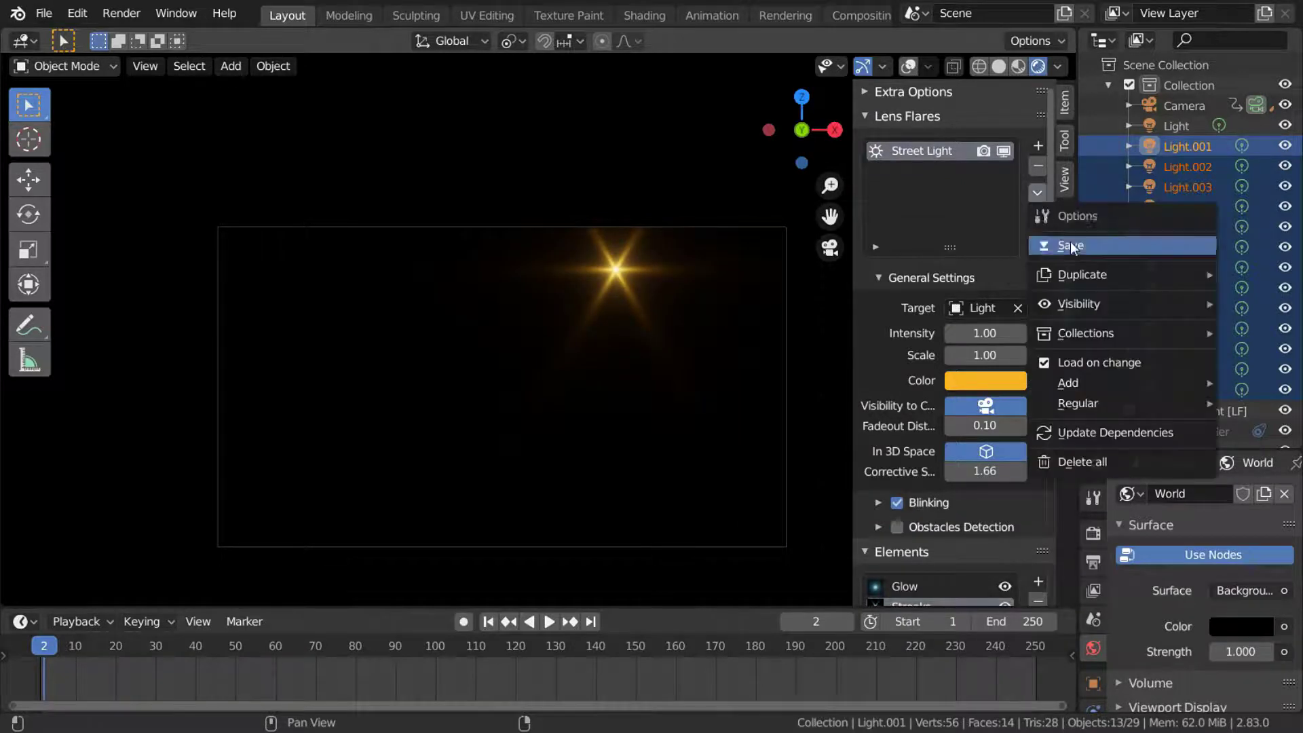
{"action": "mouse_move", "coordinate": [1097, 277]}
{"action": "left_click", "coordinate": [976, 315]}
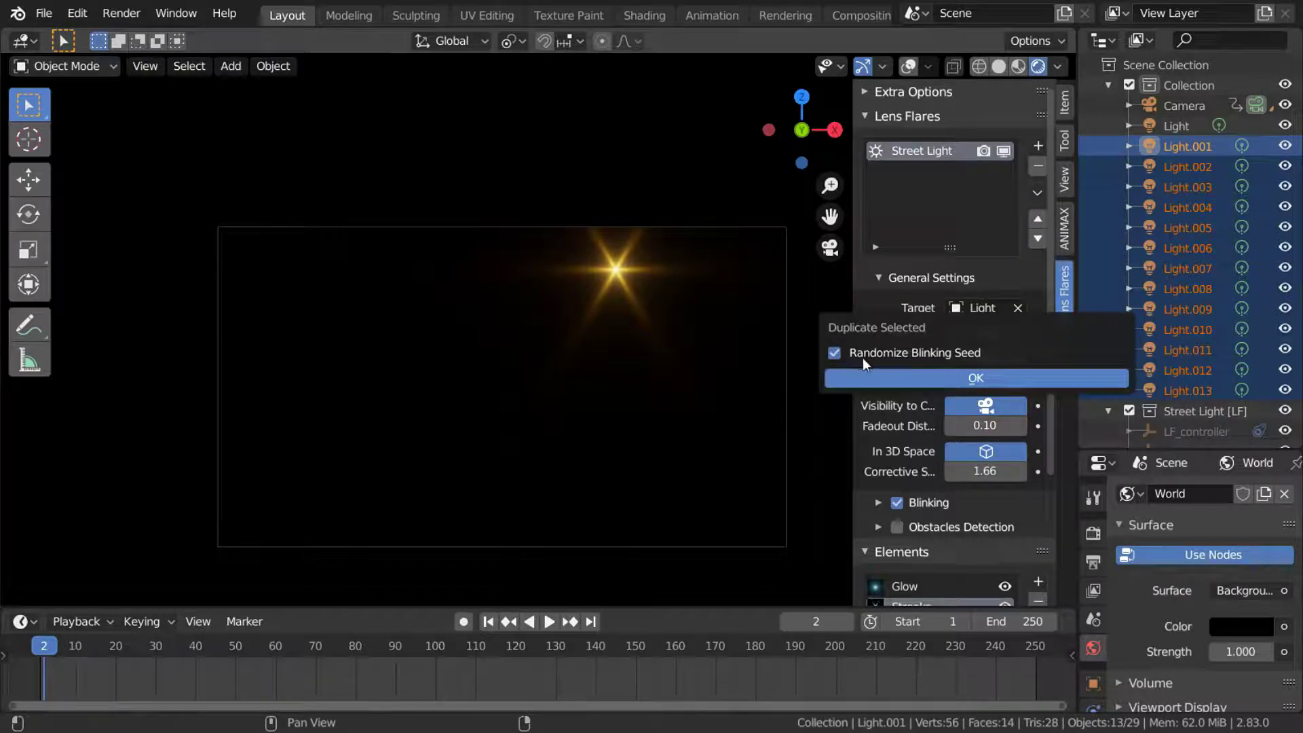
{"action": "left_click", "coordinate": [834, 352]}
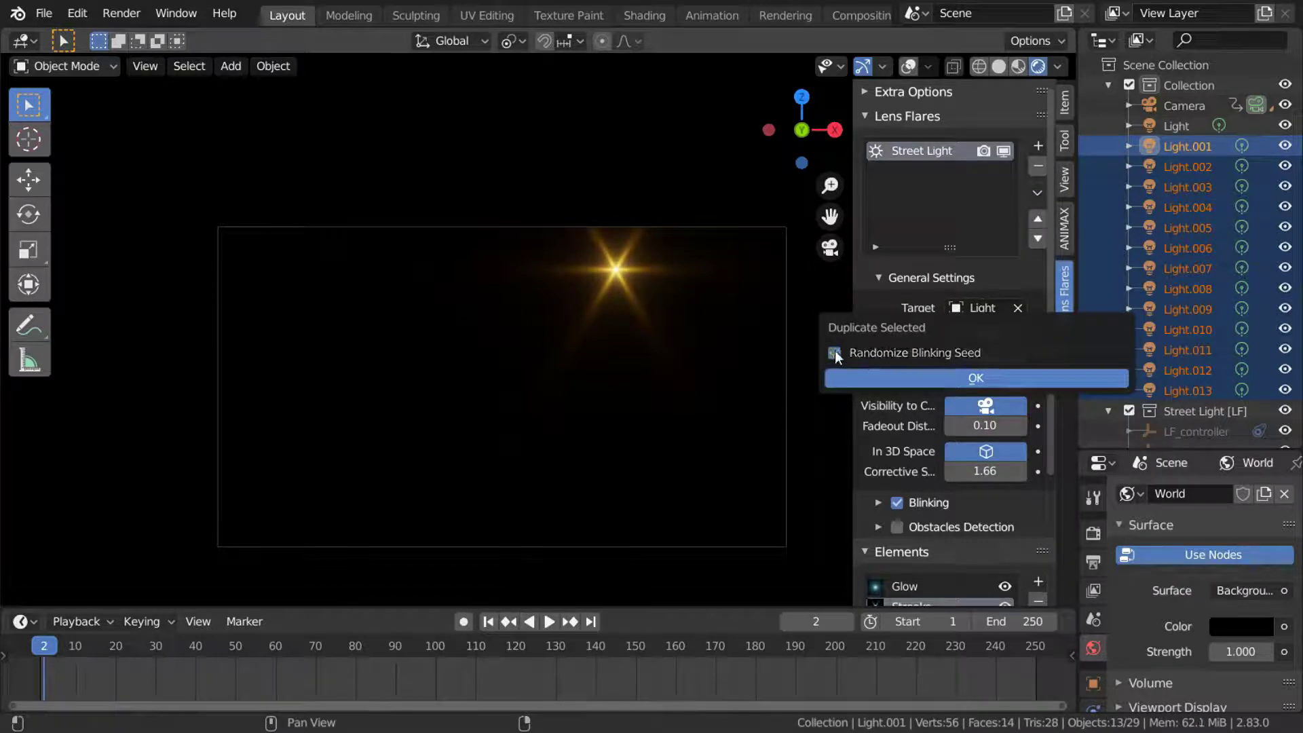
{"action": "left_click", "coordinate": [891, 380]}
{"action": "key", "text": "space"}
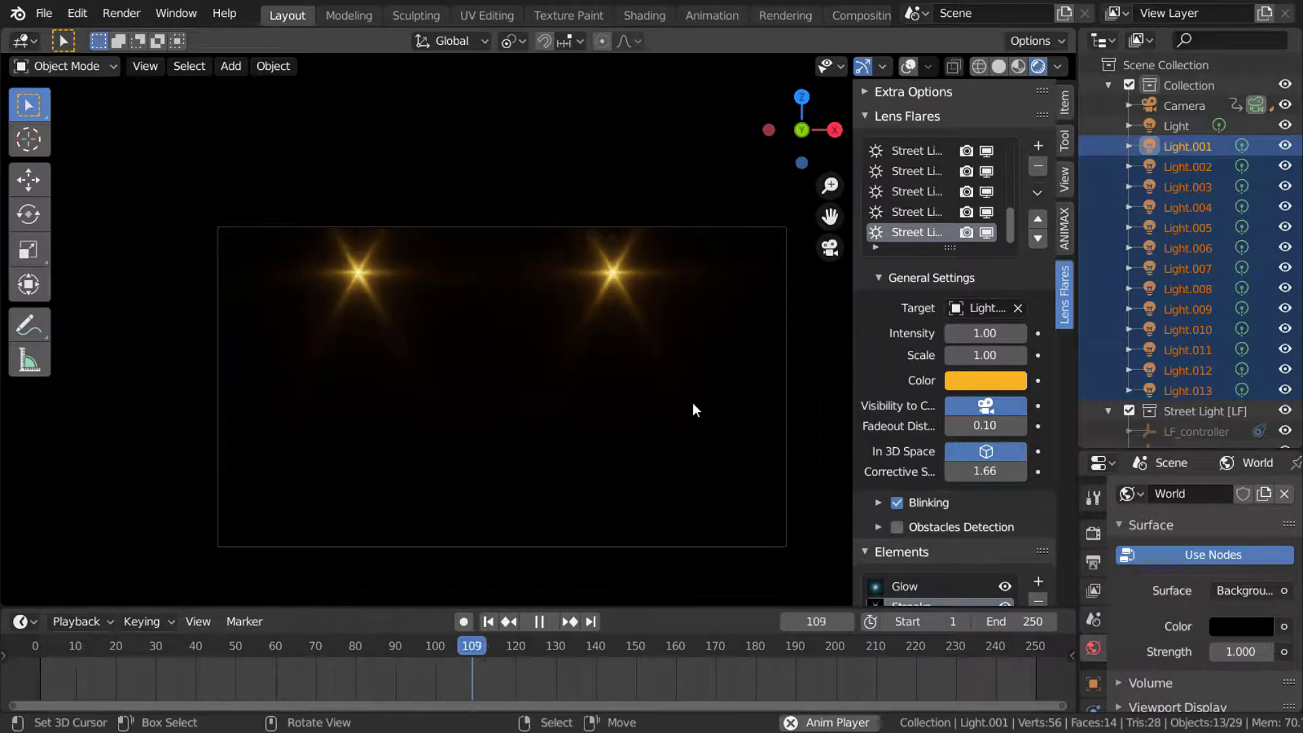
{"action": "key", "text": "Escape"}
Remove the duplicated Street Light flares, keeping only the original one
{"action": "left_click", "coordinate": [1039, 166]}
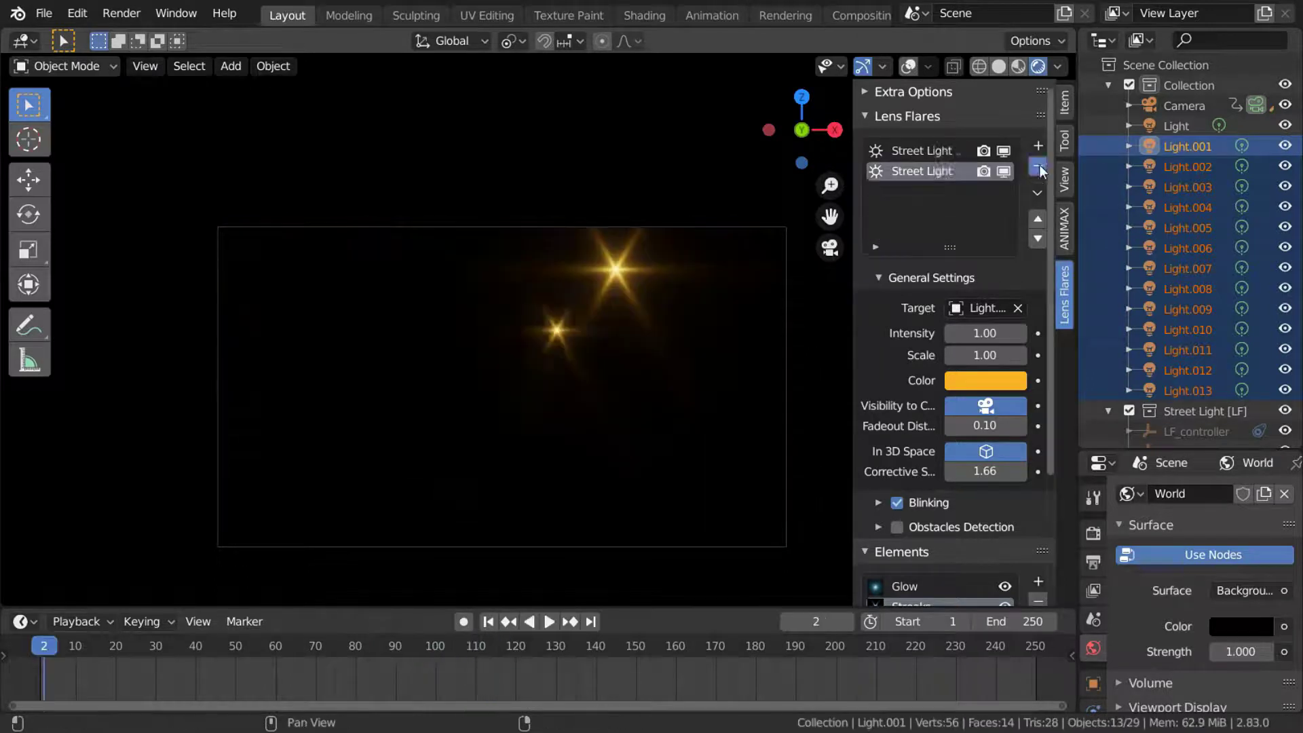
{"action": "left_click", "coordinate": [1039, 167]}
Duplicate the Street Light flare to the selected lights with Randomize Blinking Seed on, and preview the blinking animation
{"action": "left_click", "coordinate": [1038, 191]}
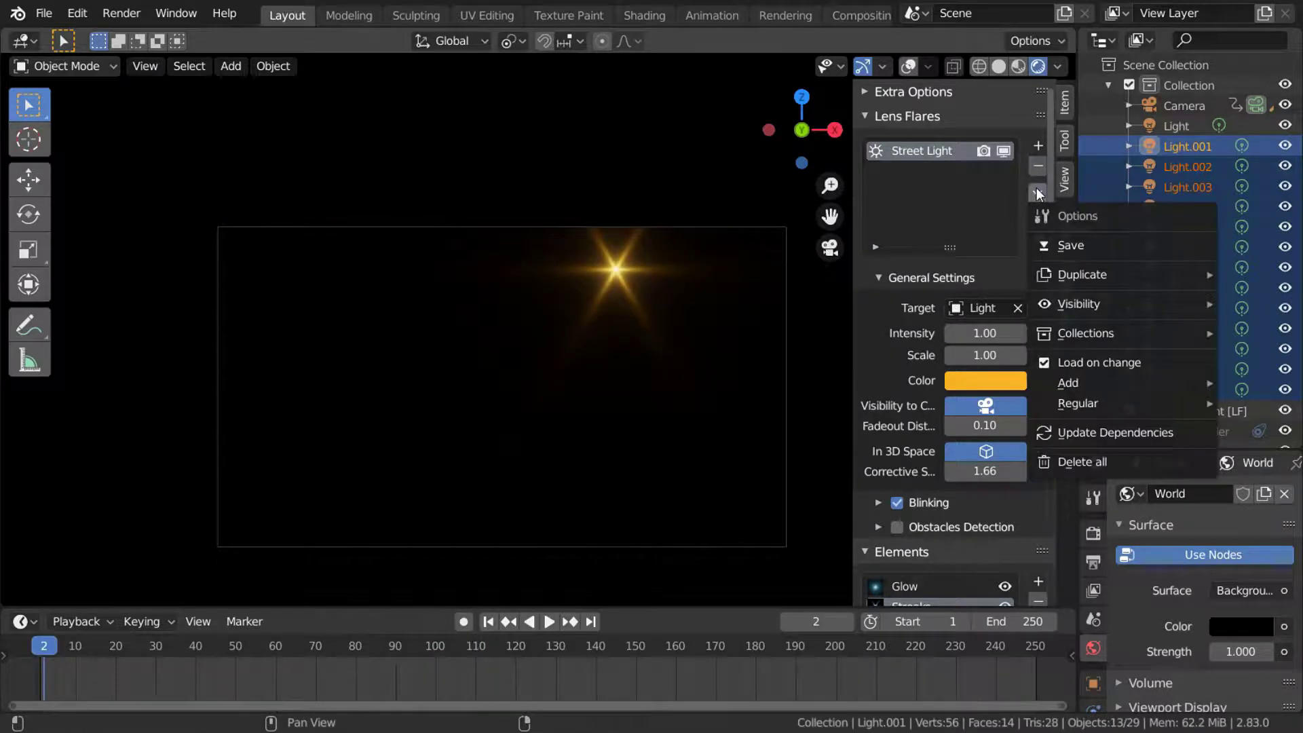
{"action": "mouse_move", "coordinate": [1075, 275]}
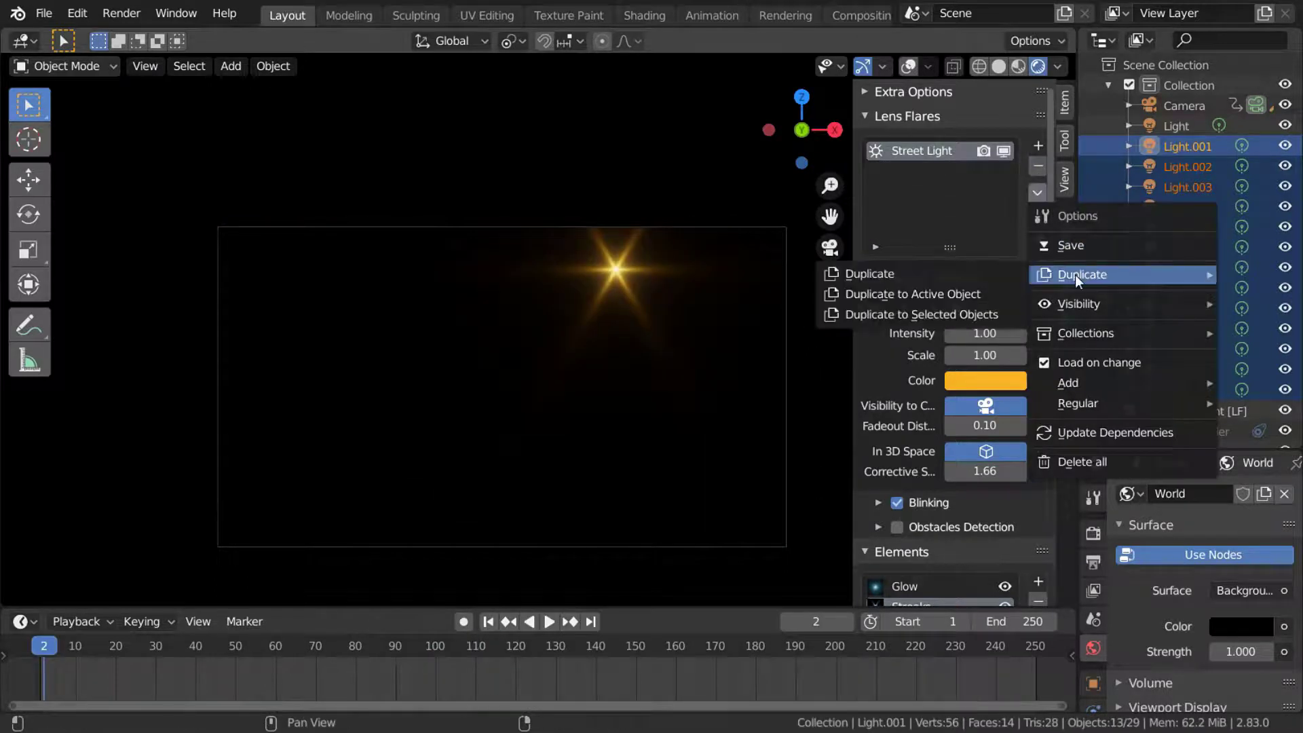
{"action": "left_click", "coordinate": [972, 312]}
{"action": "left_click", "coordinate": [832, 344]}
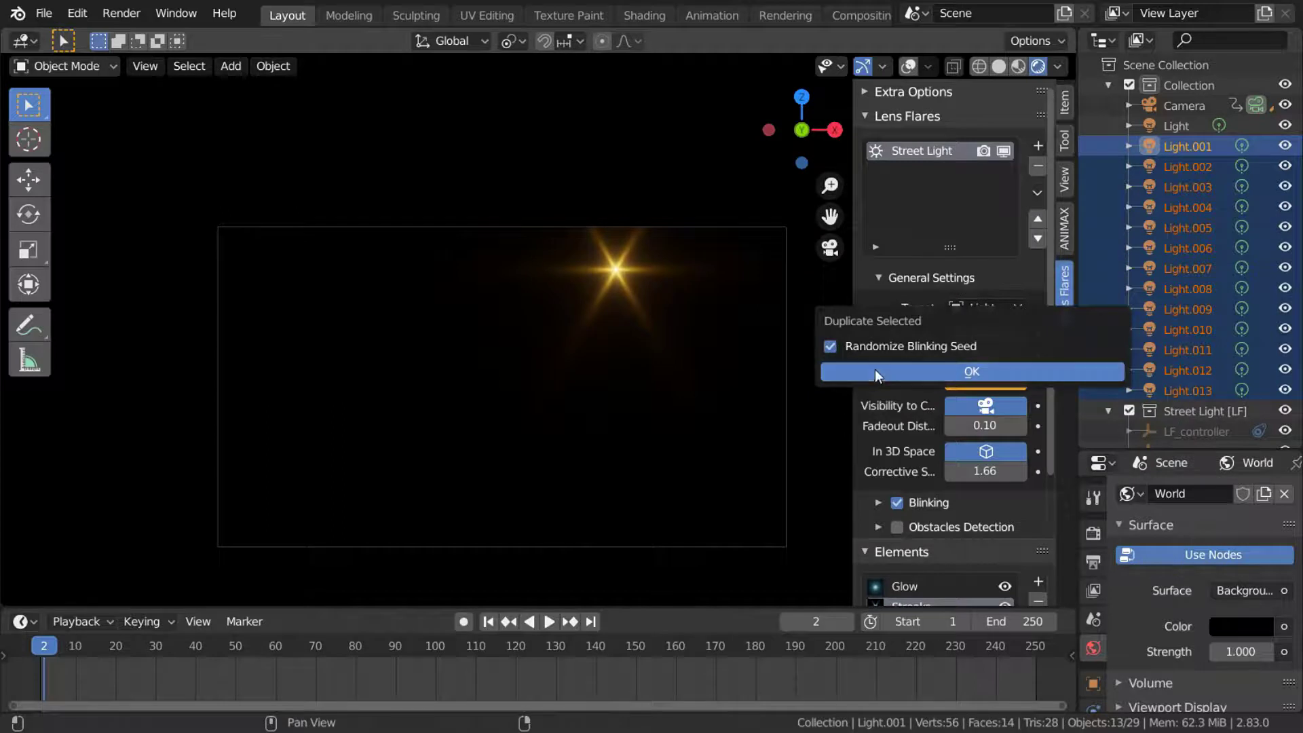
{"action": "left_click", "coordinate": [874, 371]}
{"action": "key", "text": "space"}
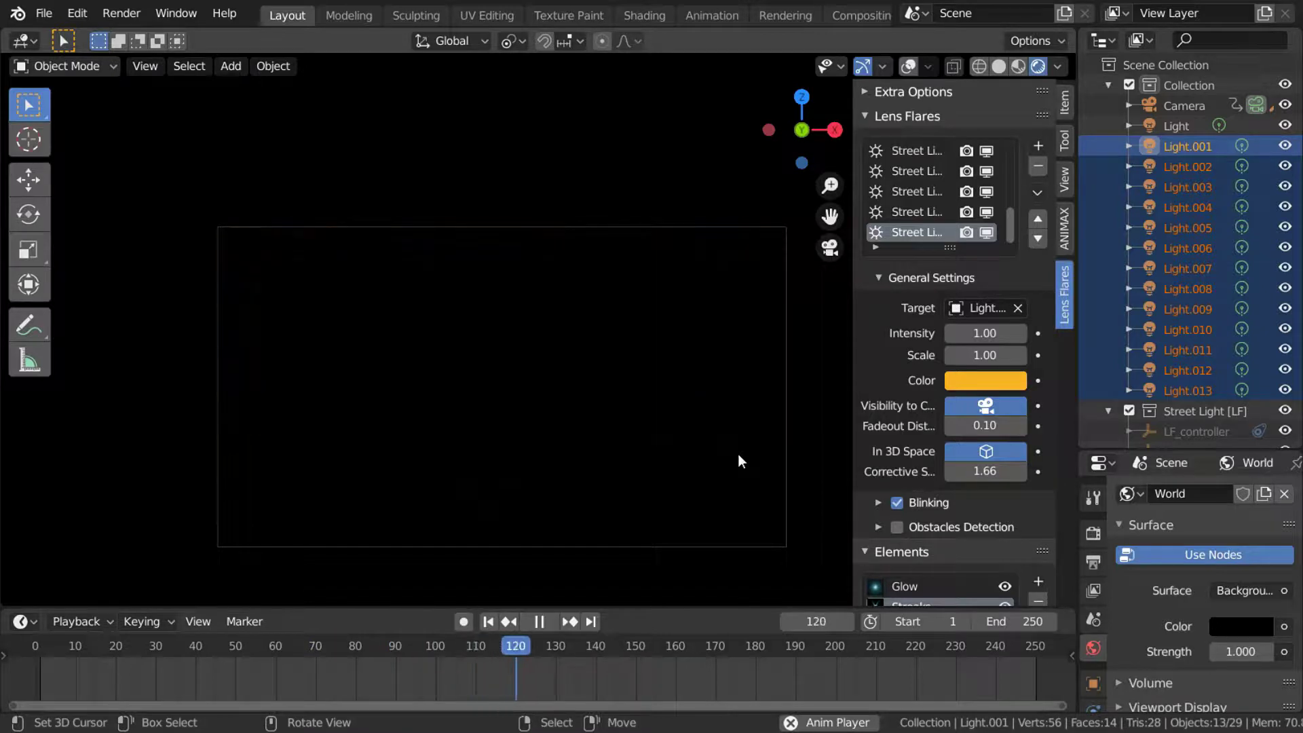
{"action": "key", "text": "Escape"}
Hide all lens flares in the viewport and show them all again
{"action": "left_click", "coordinate": [1037, 192]}
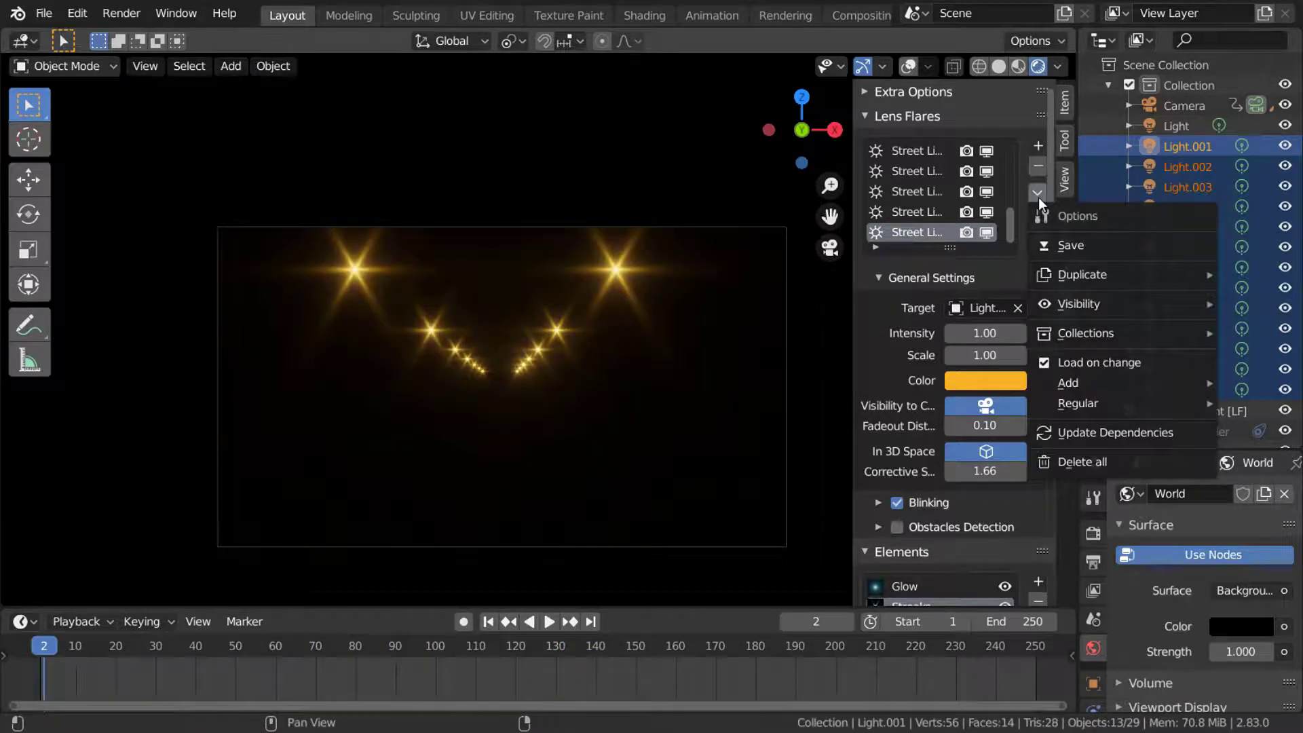
{"action": "mouse_move", "coordinate": [1089, 305]}
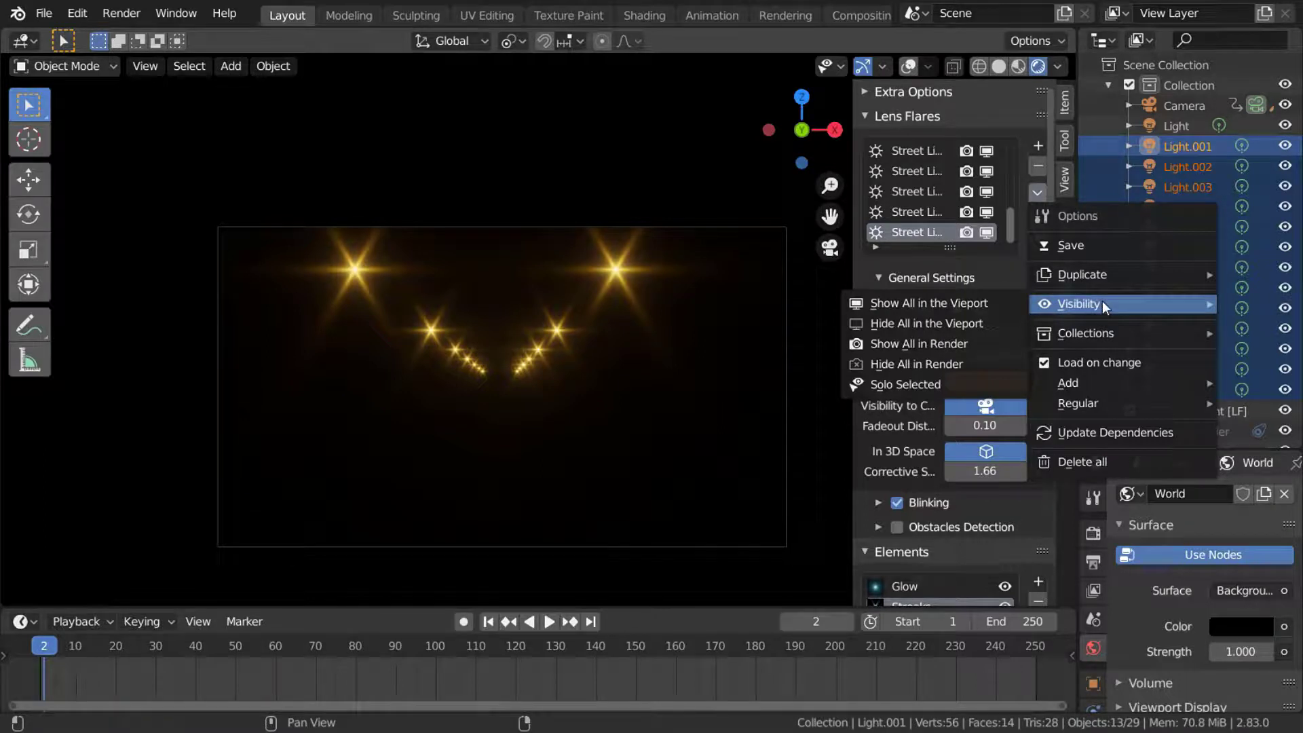
{"action": "left_click", "coordinate": [968, 320]}
{"action": "left_click", "coordinate": [1037, 193]}
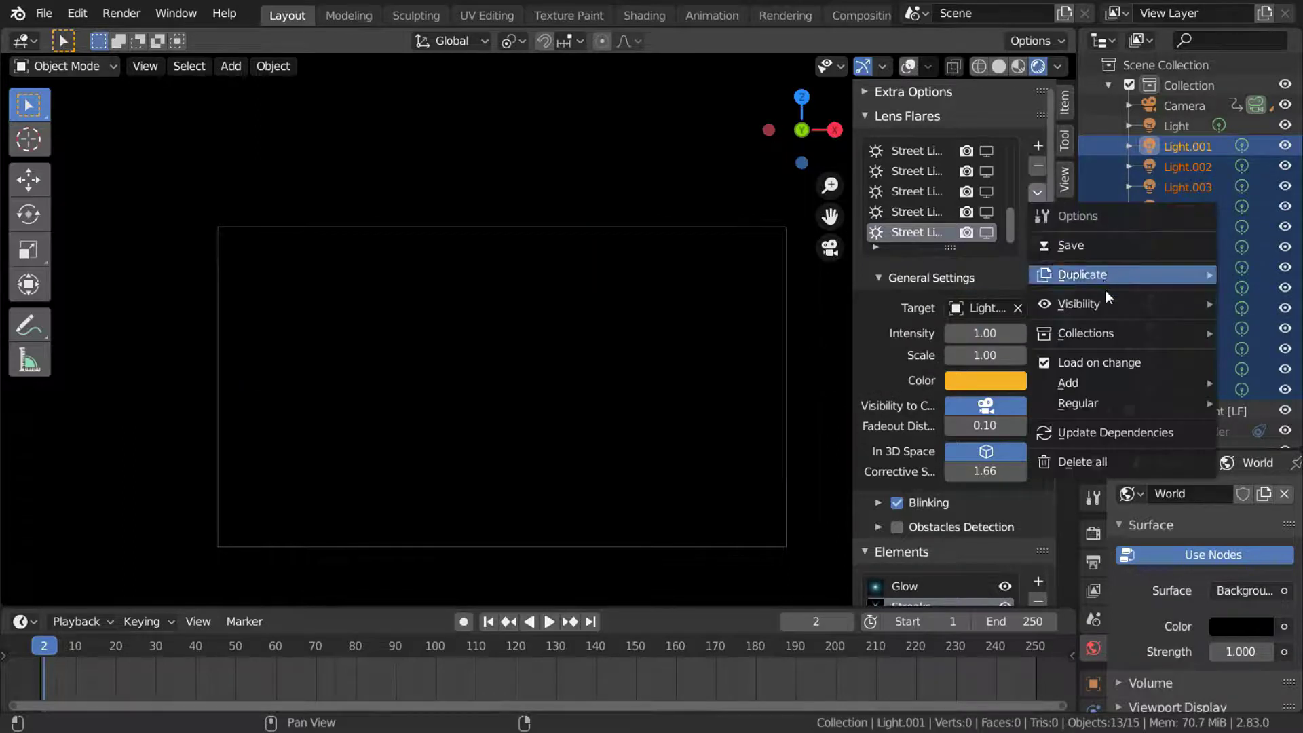
{"action": "left_click", "coordinate": [977, 299]}
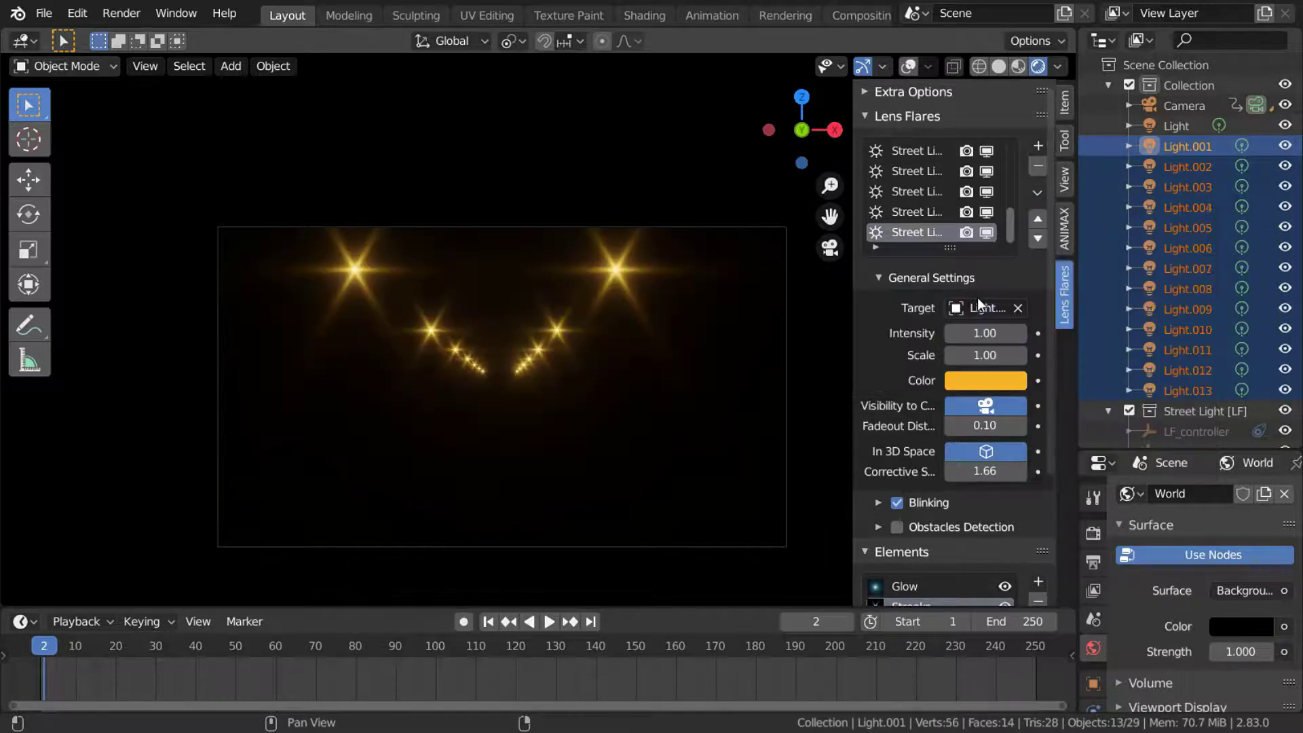
Solo the selected Street Light flare, hiding the other flares in the viewport and render
{"action": "left_click", "coordinate": [1037, 192]}
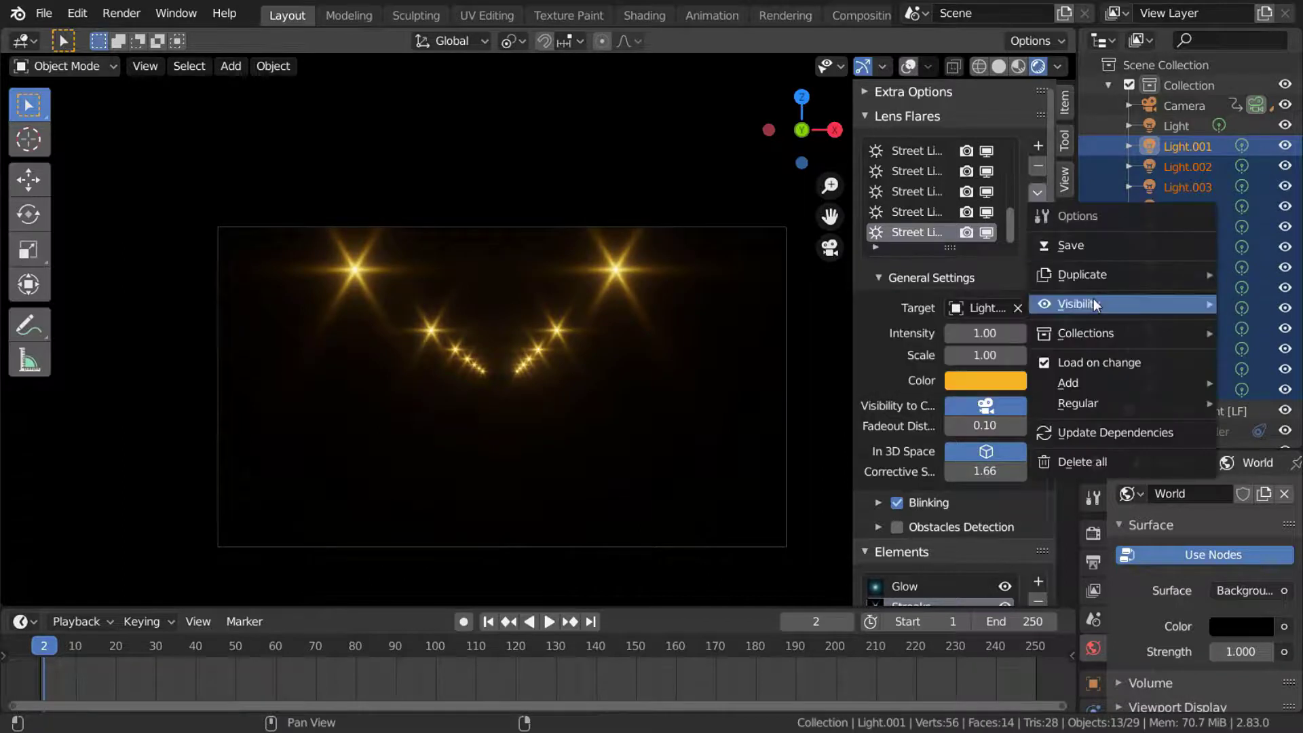
{"action": "mouse_move", "coordinate": [1086, 304]}
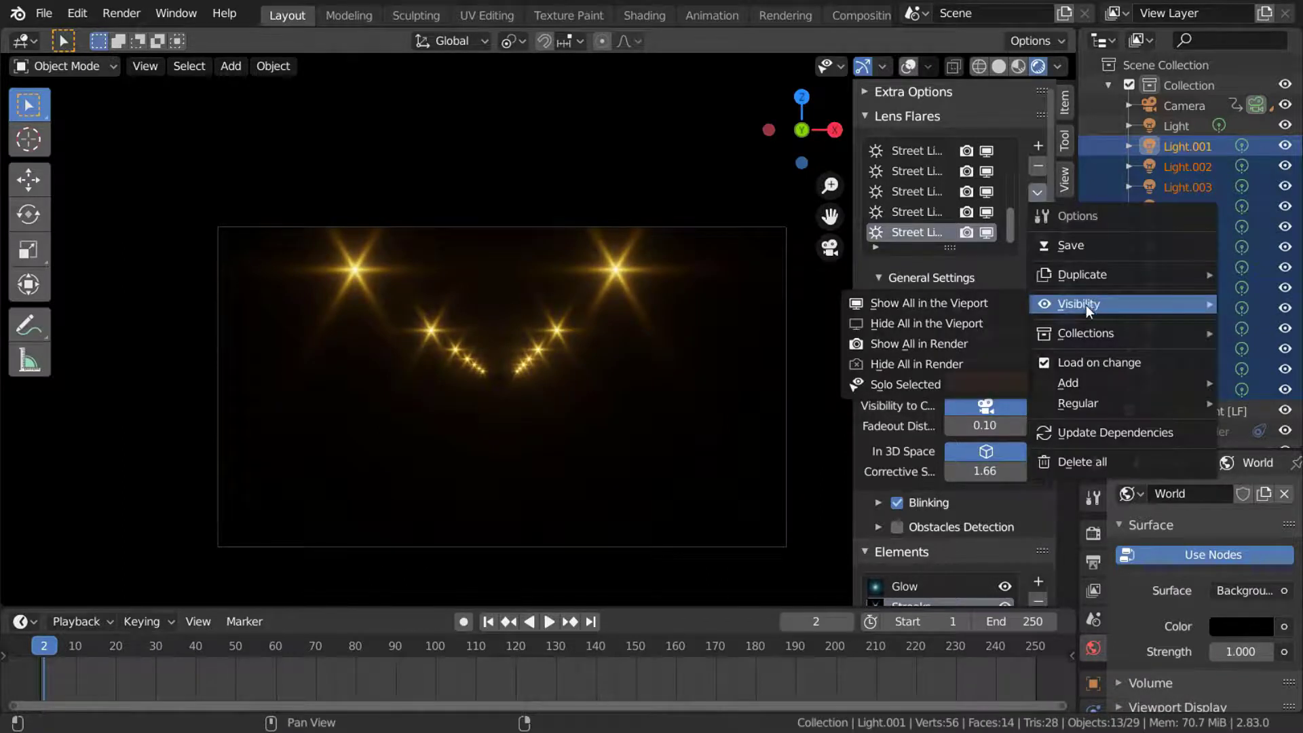
{"action": "left_click", "coordinate": [910, 382]}
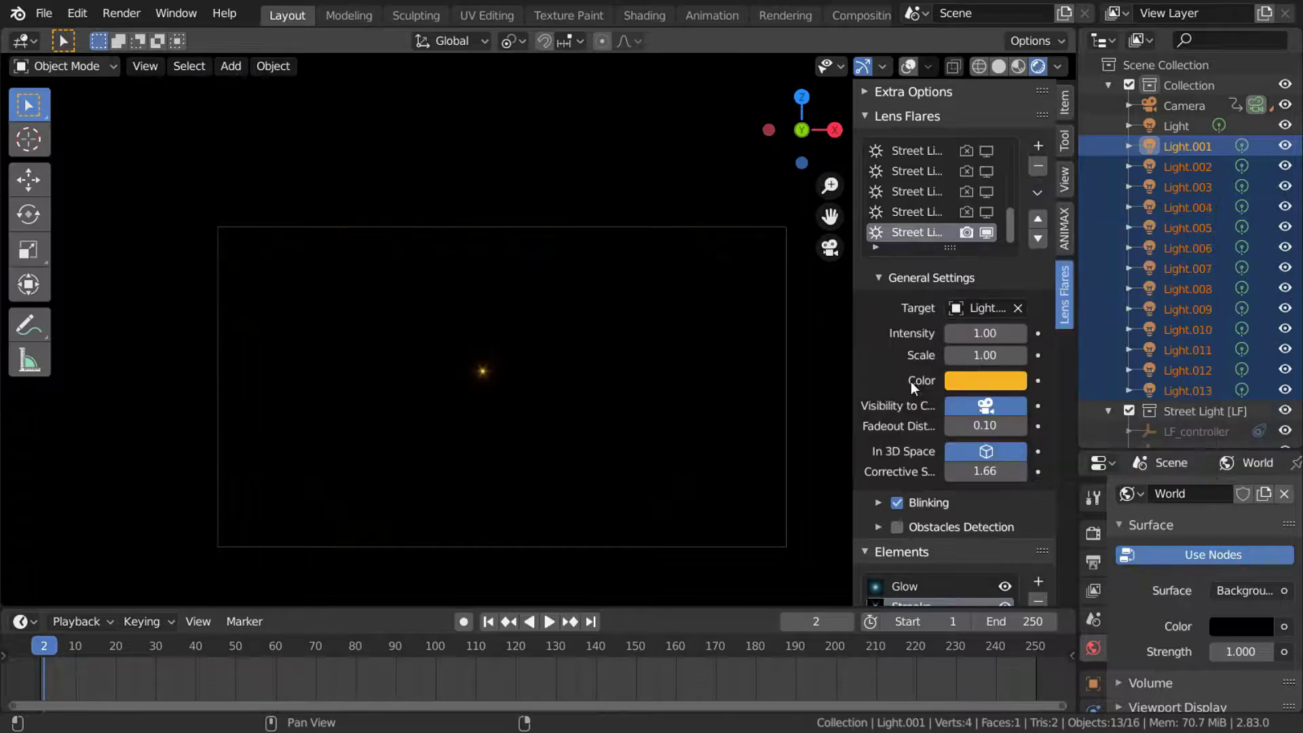
Show all lens flares again in both the viewport and the render
{"action": "left_click", "coordinate": [1037, 192]}
{"action": "mouse_move", "coordinate": [1090, 307]}
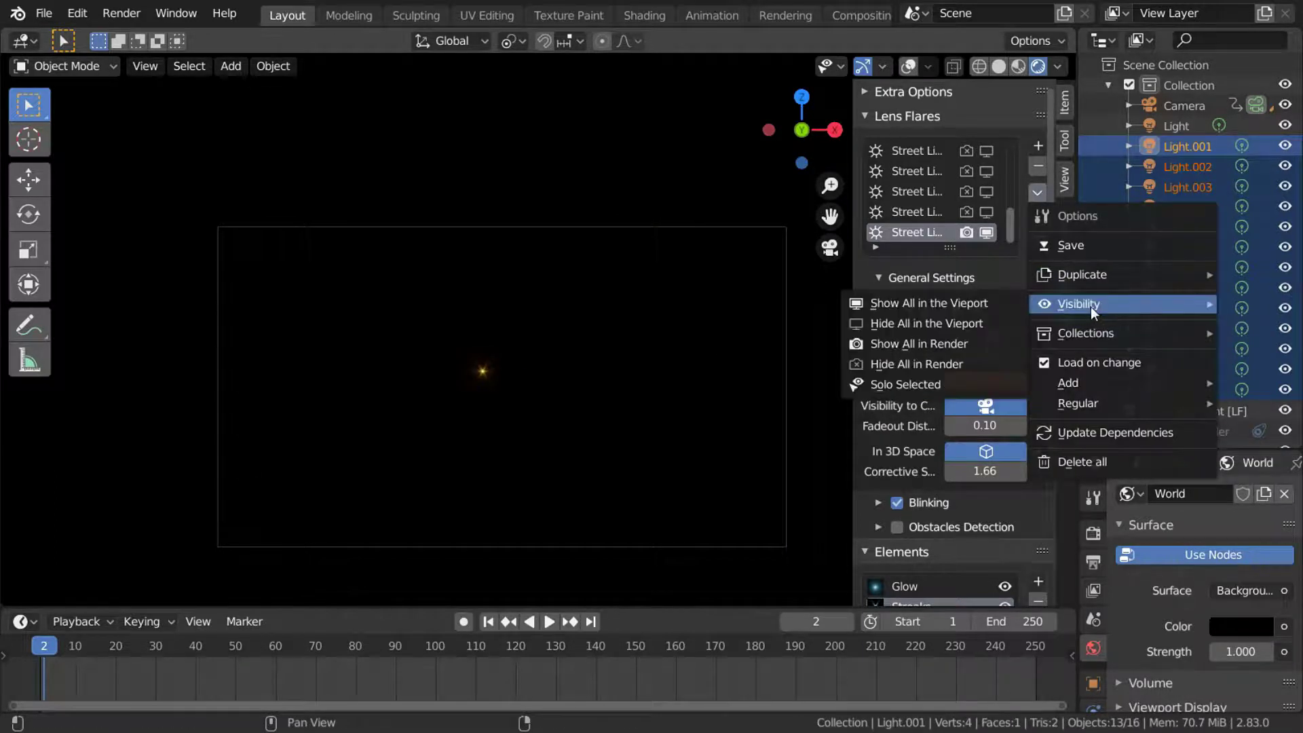
{"action": "left_click", "coordinate": [996, 303]}
{"action": "left_click", "coordinate": [1037, 193]}
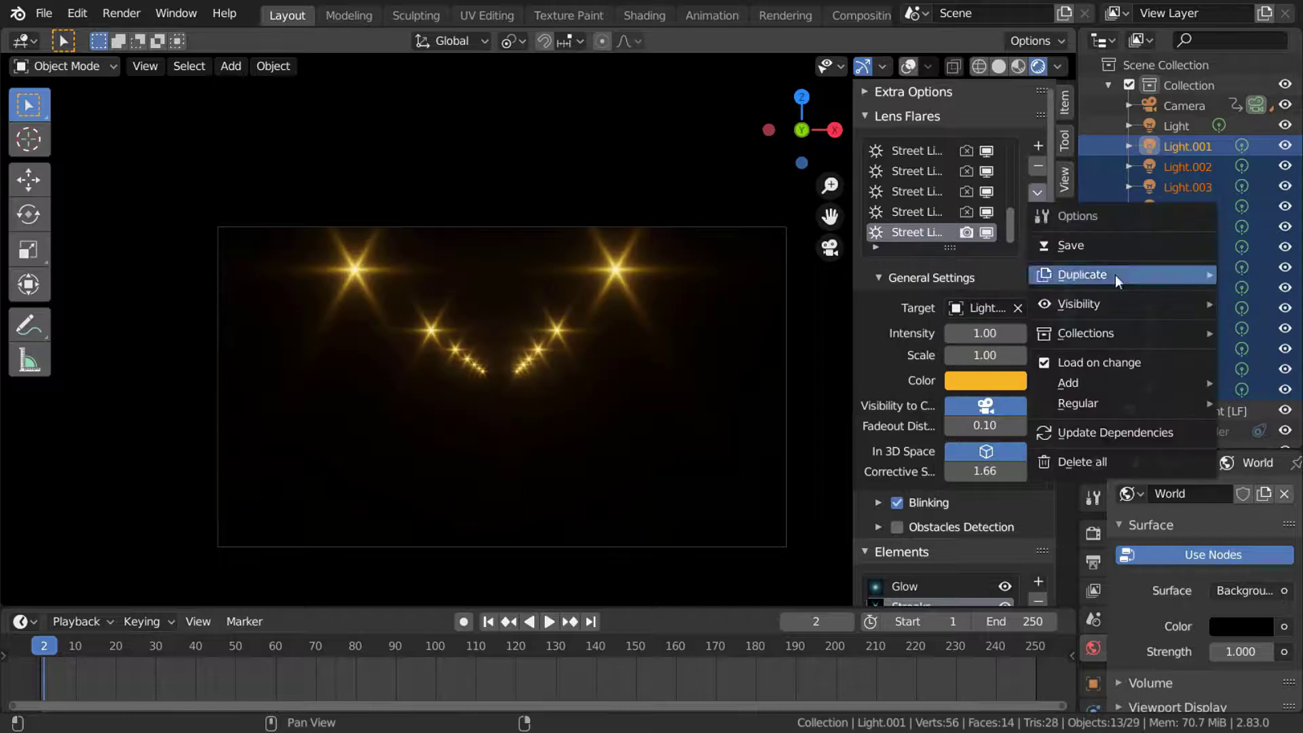
{"action": "left_click", "coordinate": [967, 343]}
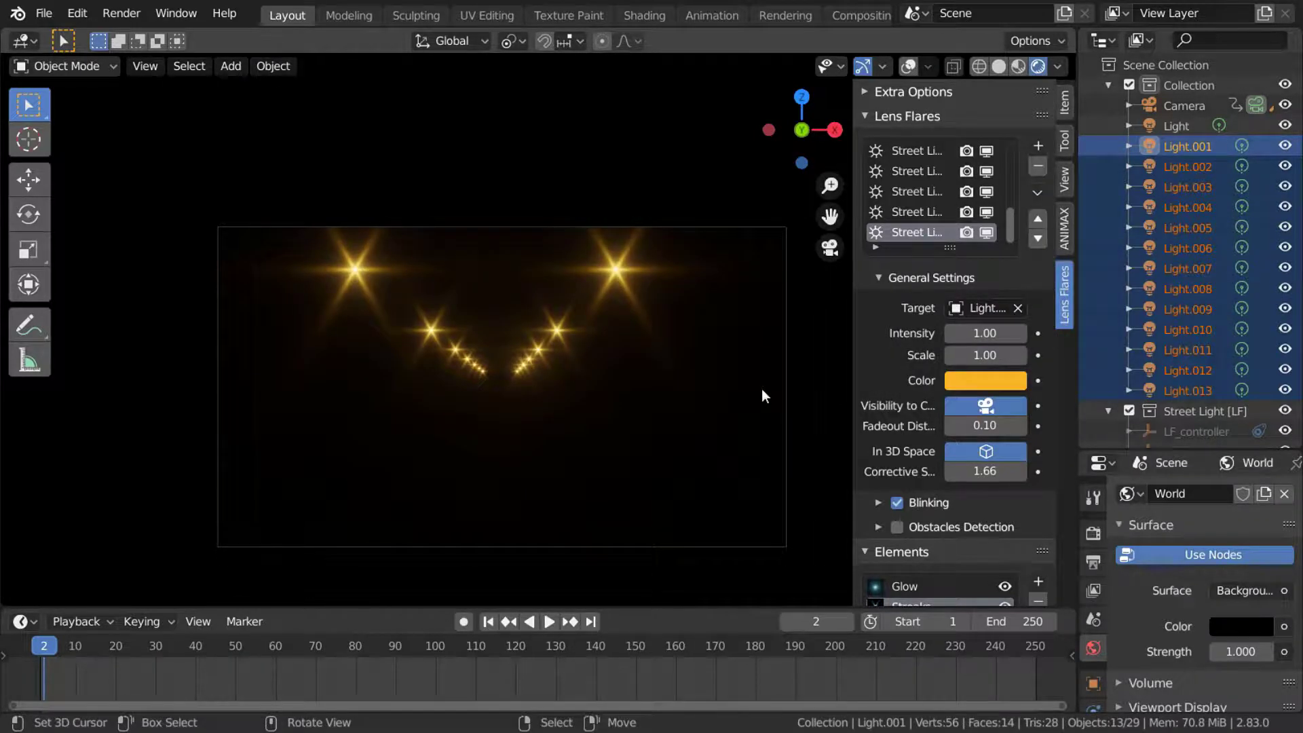
Look through the Street Light [LF] collections and exclude all lens flare collections from the view layer
{"action": "left_click", "coordinate": [1038, 193]}
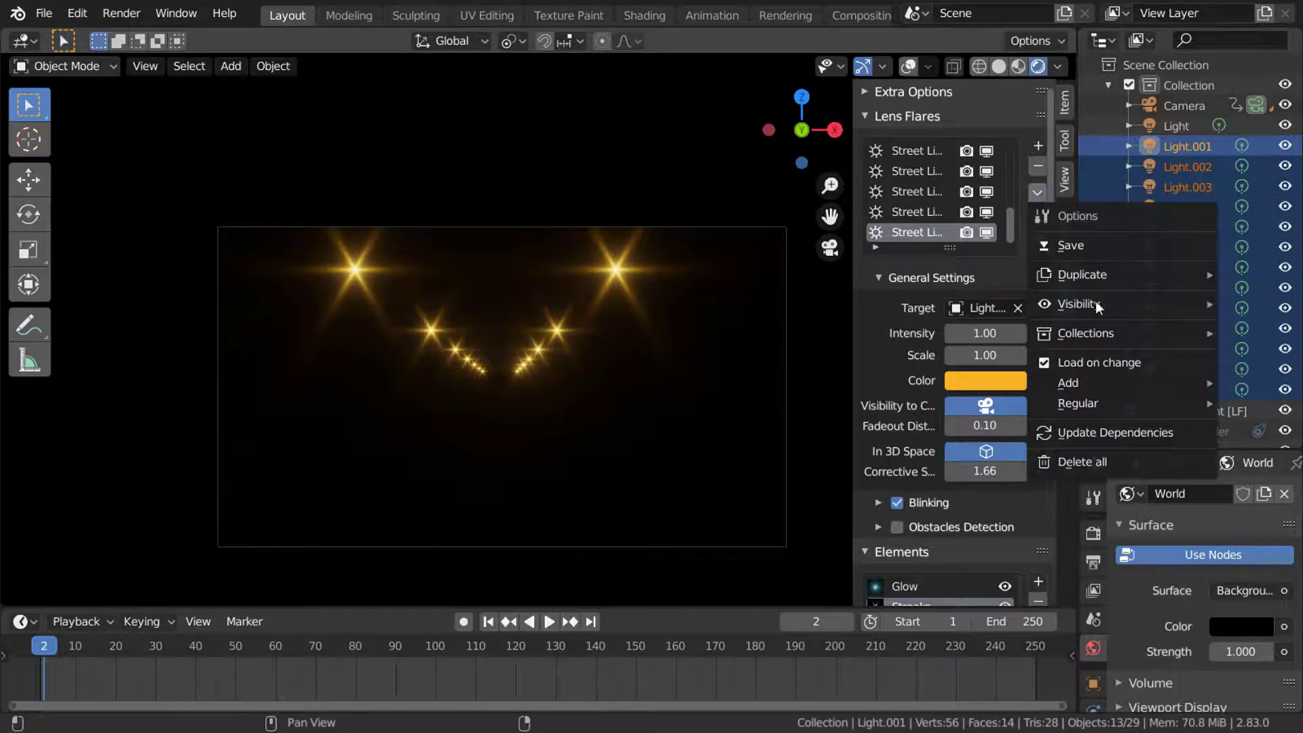
{"action": "mouse_move", "coordinate": [1116, 340]}
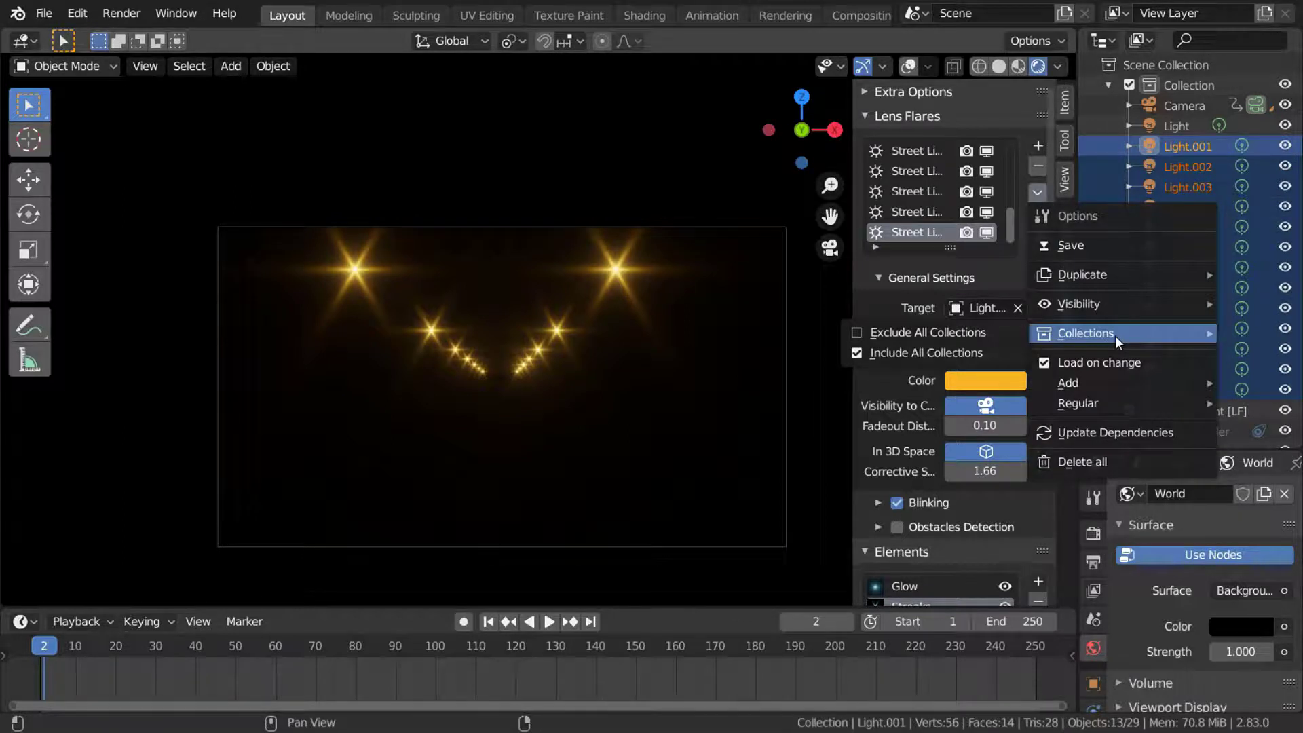
{"action": "scroll", "coordinate": [1144, 380], "scroll_direction": "down", "scroll_amount": 15}
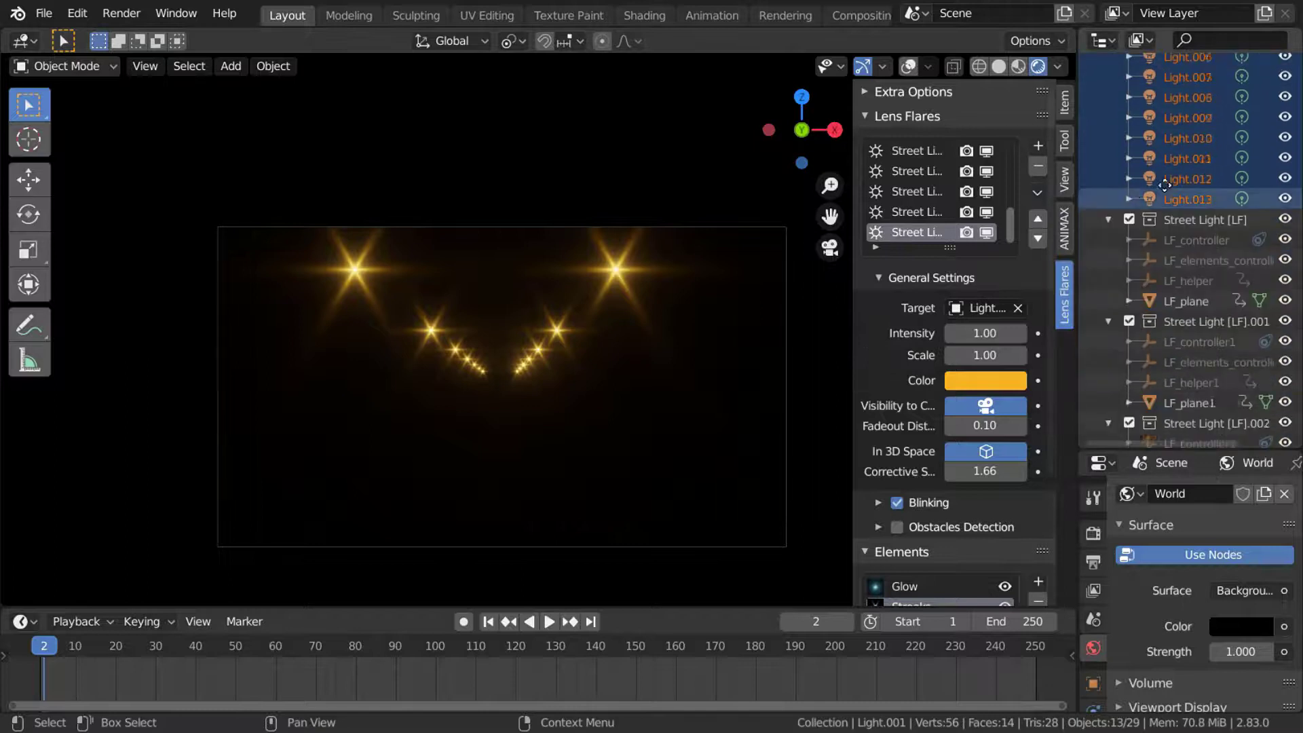
{"action": "scroll", "coordinate": [1147, 292], "scroll_direction": "up", "scroll_amount": 15}
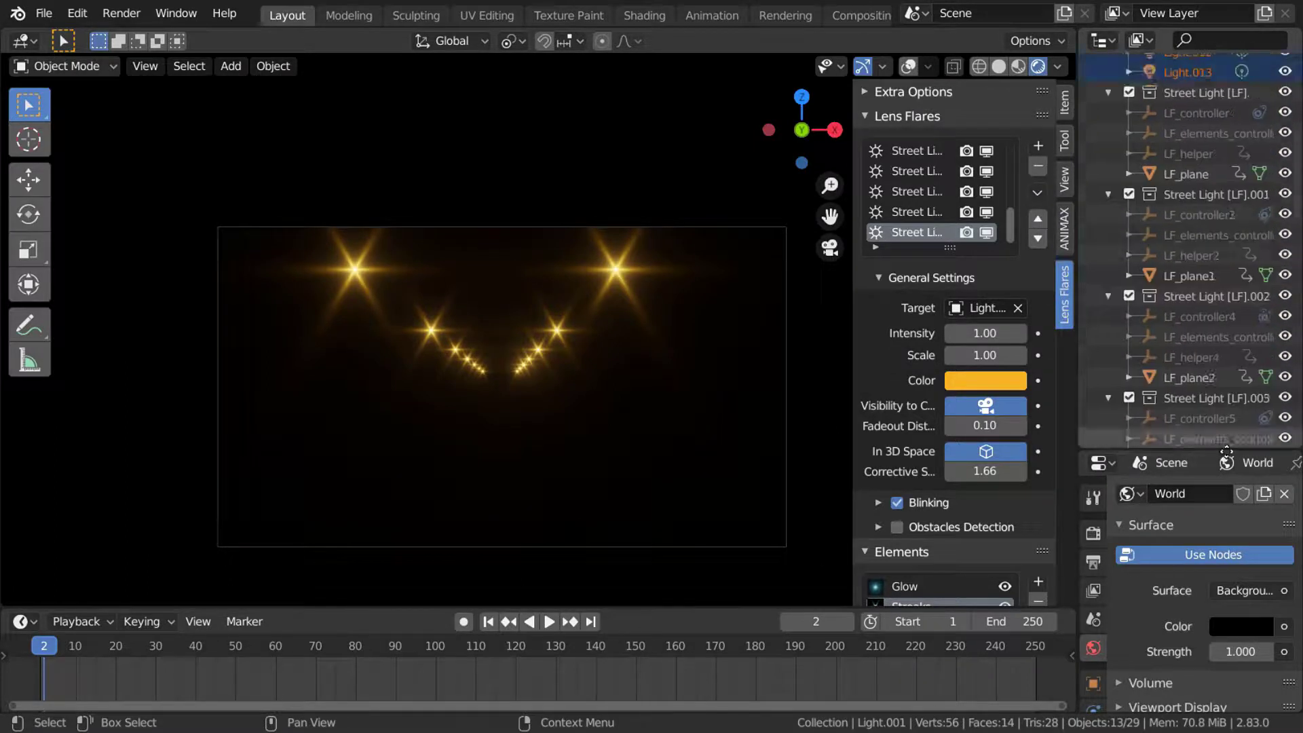
{"action": "scroll", "coordinate": [1120, 299], "scroll_direction": "down", "scroll_amount": 7}
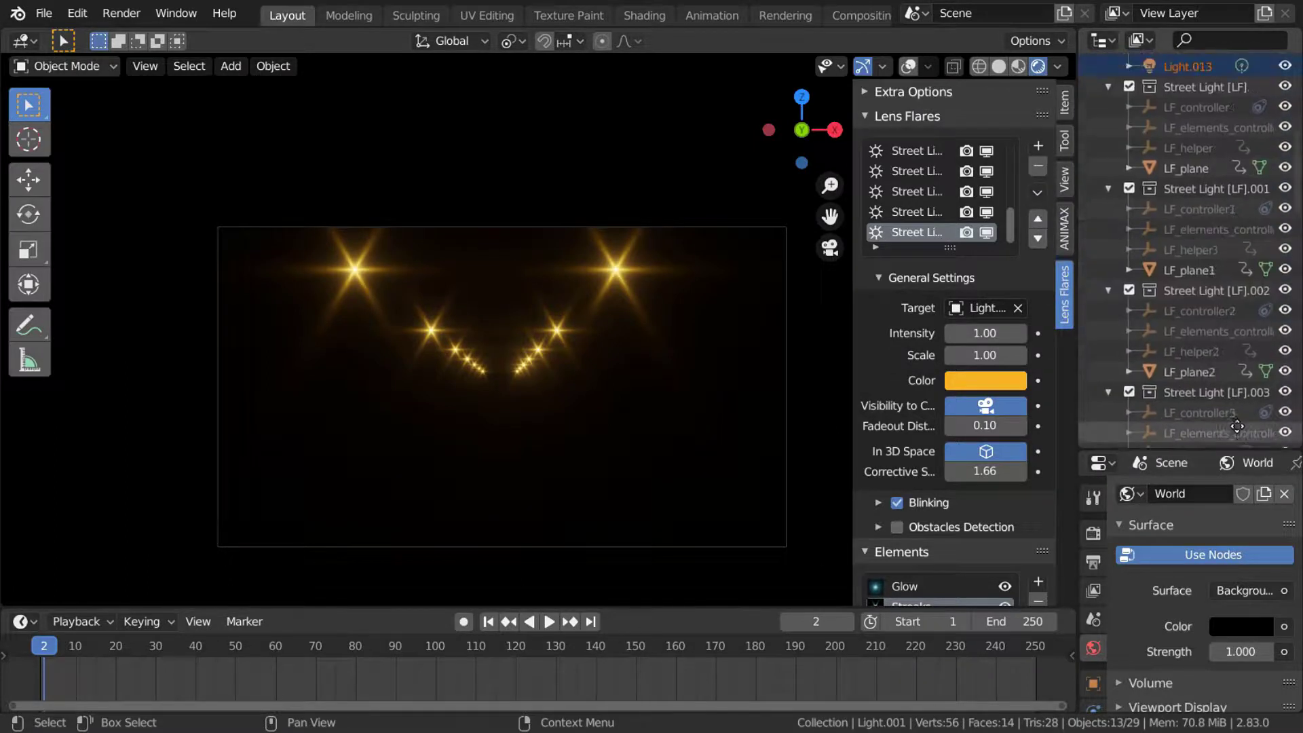
{"action": "left_click", "coordinate": [1038, 193]}
{"action": "mouse_move", "coordinate": [1094, 340]}
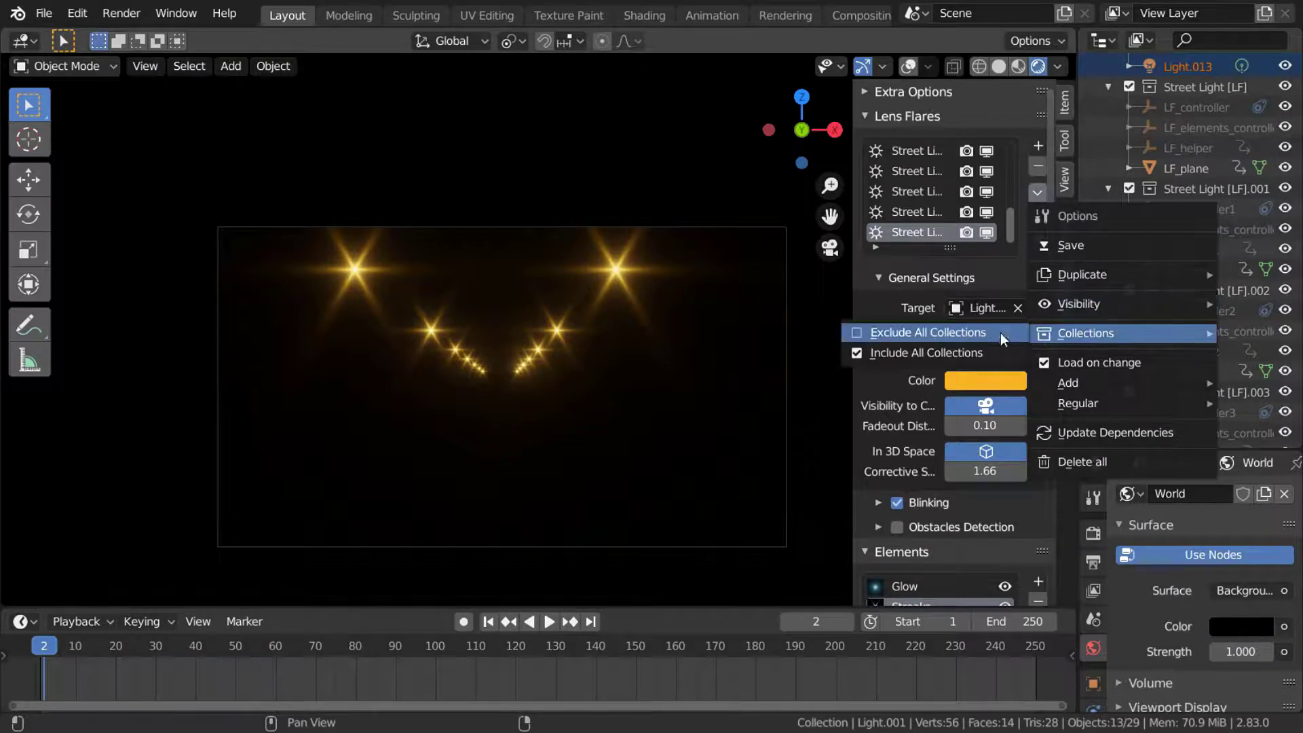
{"action": "left_click", "coordinate": [968, 331]}
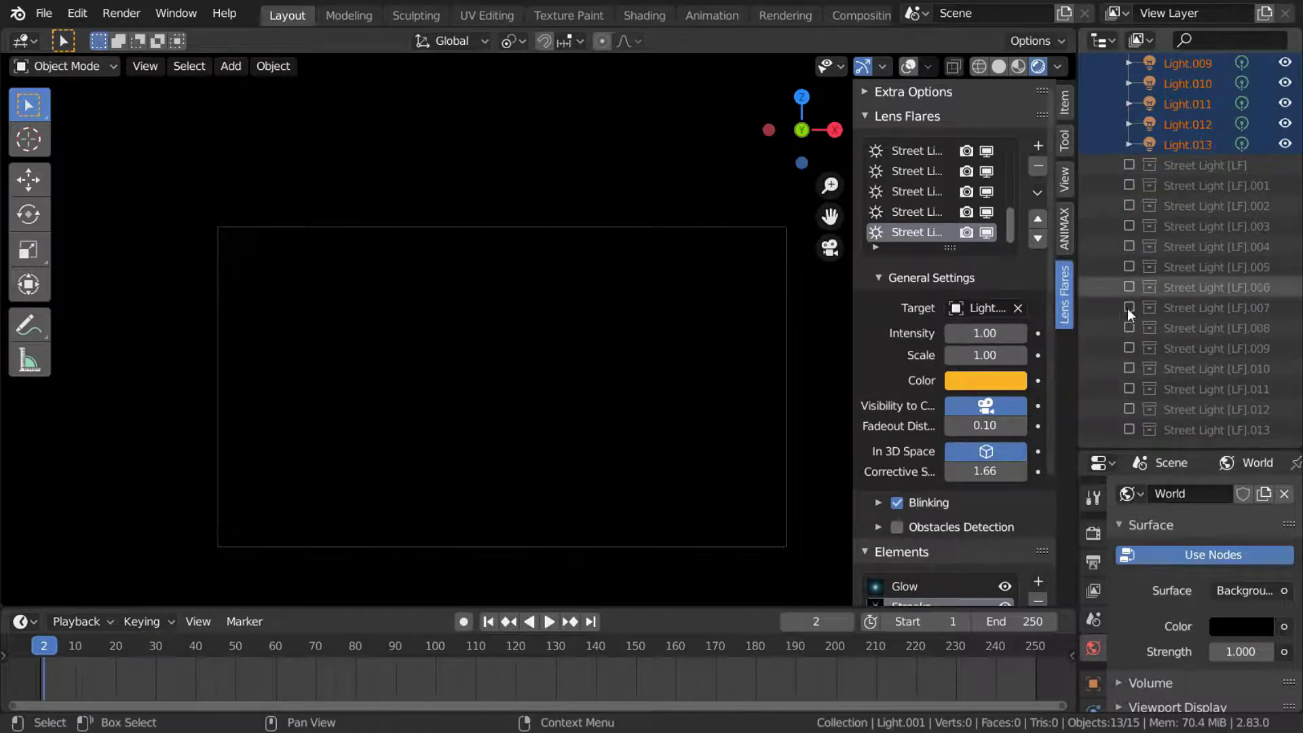
Include all lens flare collections in the view layer again
{"action": "left_click", "coordinate": [1037, 192]}
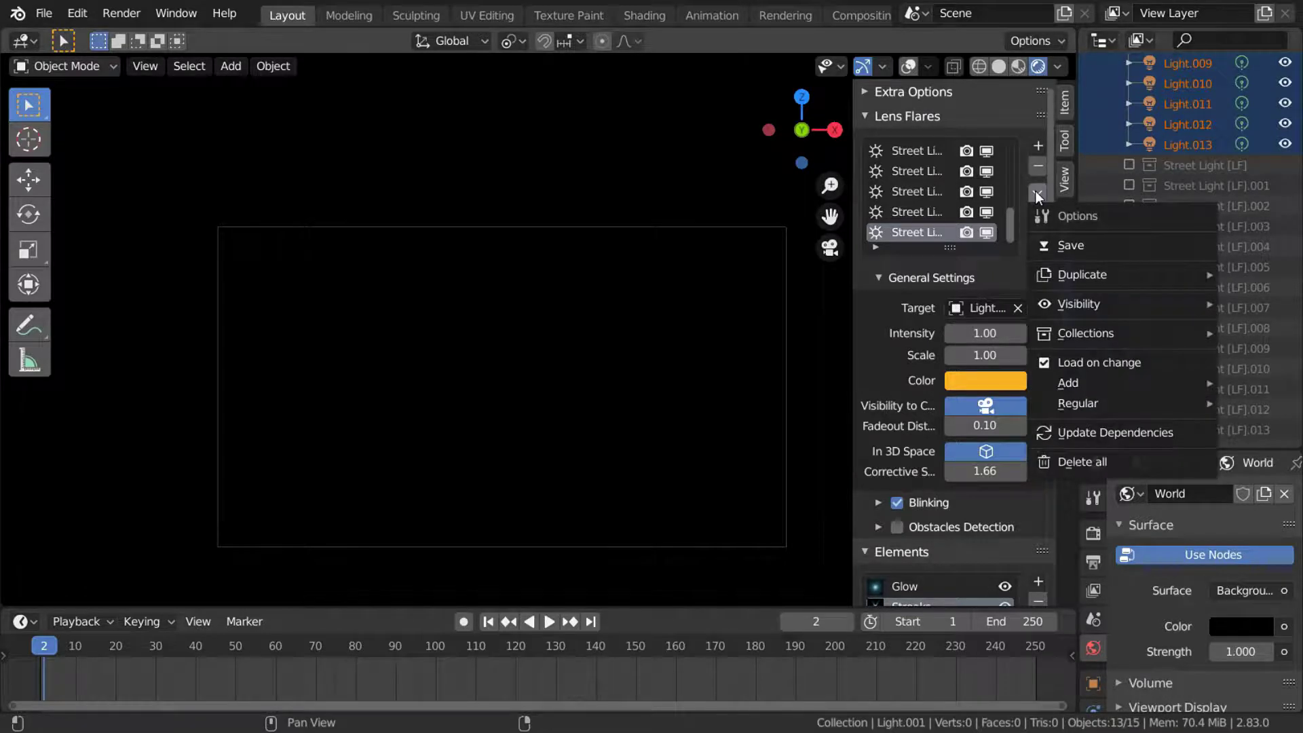
{"action": "mouse_move", "coordinate": [1100, 331]}
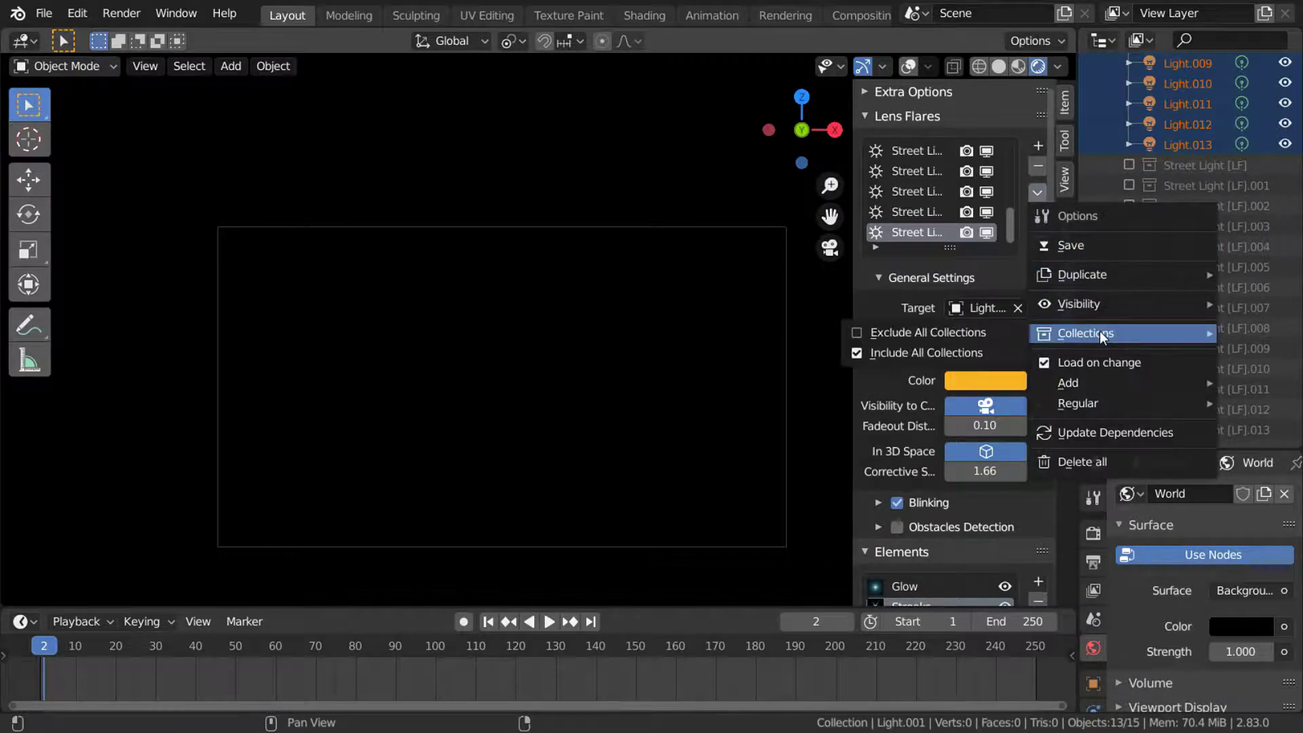
{"action": "left_click", "coordinate": [971, 351]}
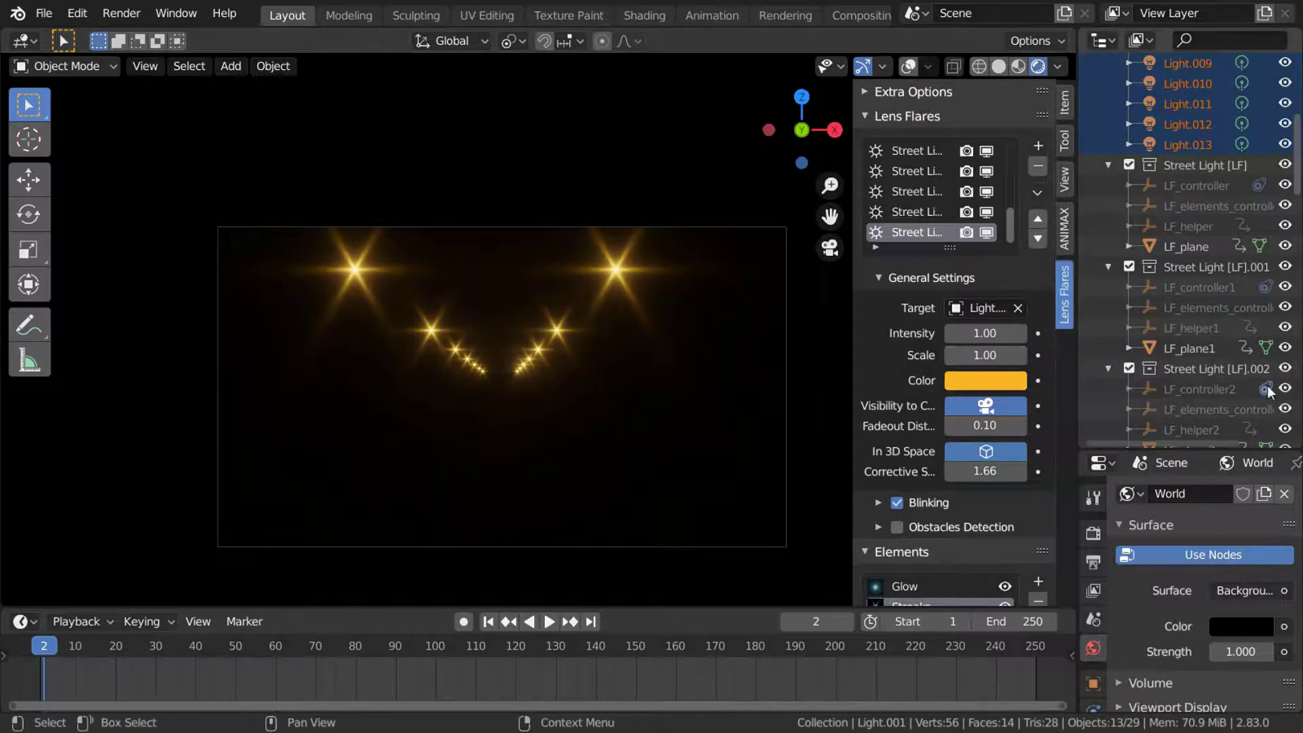
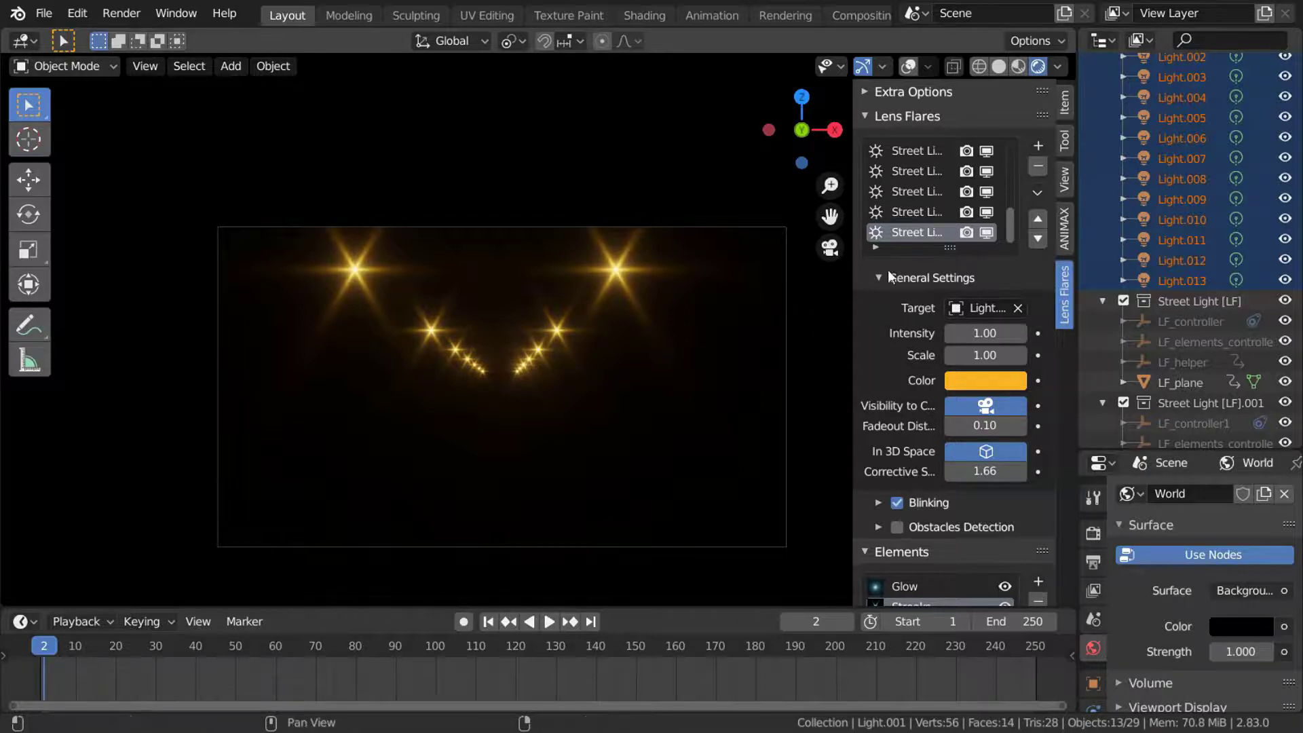
Delete all the lens flares in the scene
{"action": "left_click", "coordinate": [1042, 196]}
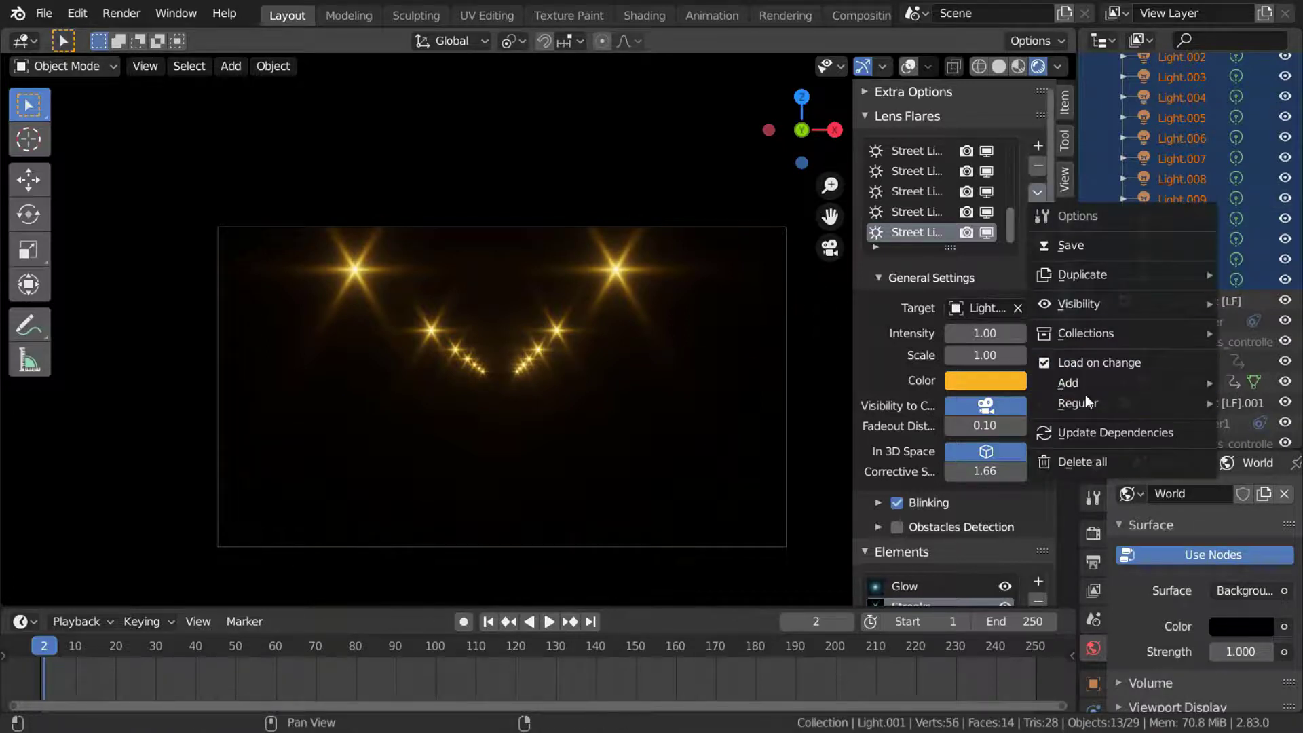
{"action": "left_click", "coordinate": [1061, 462]}
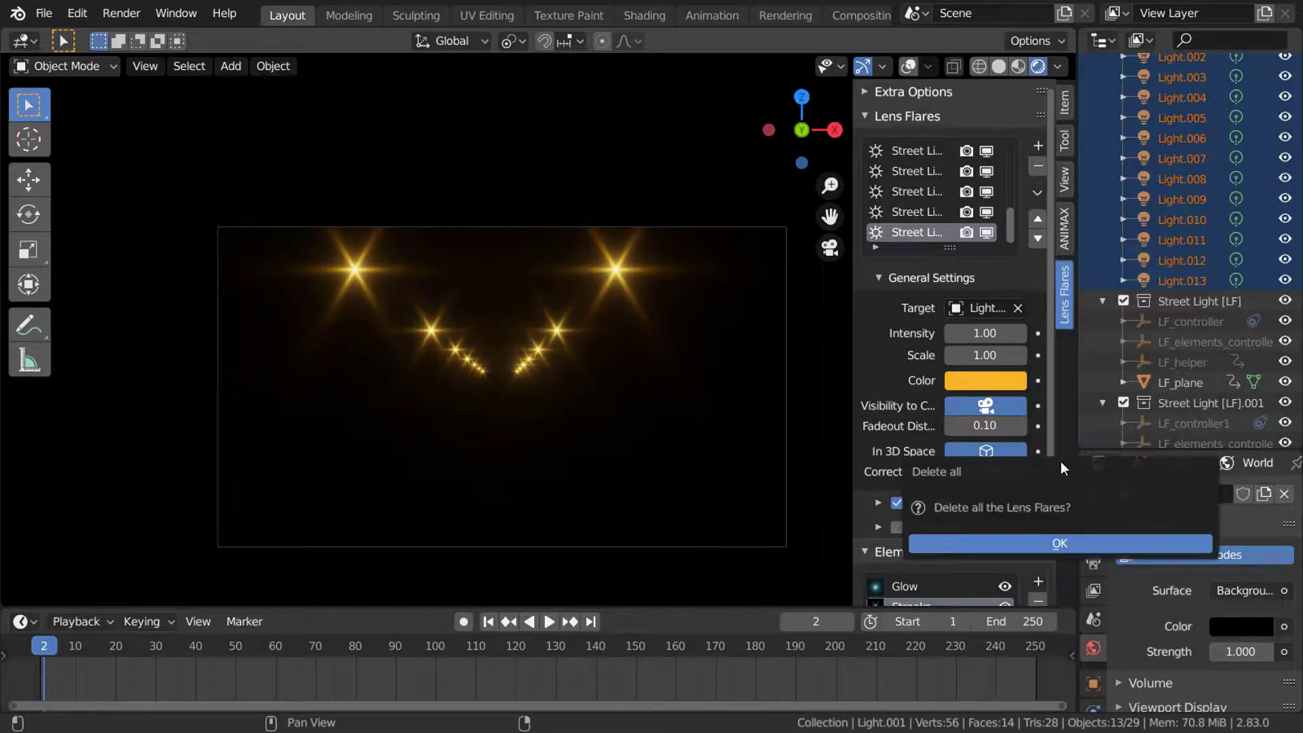
{"action": "left_click", "coordinate": [1058, 543]}
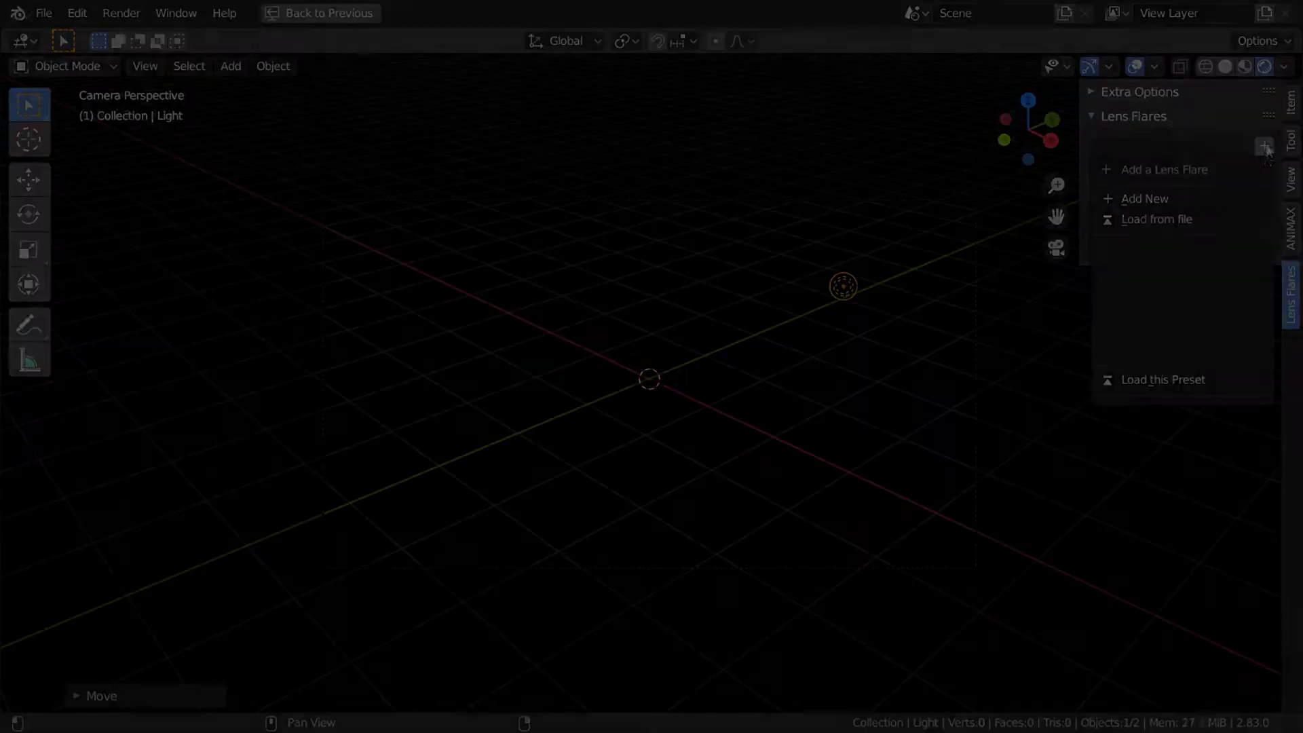
Add a new empty lens flare to the scene with the single light
{"action": "left_click", "coordinate": [1218, 197]}
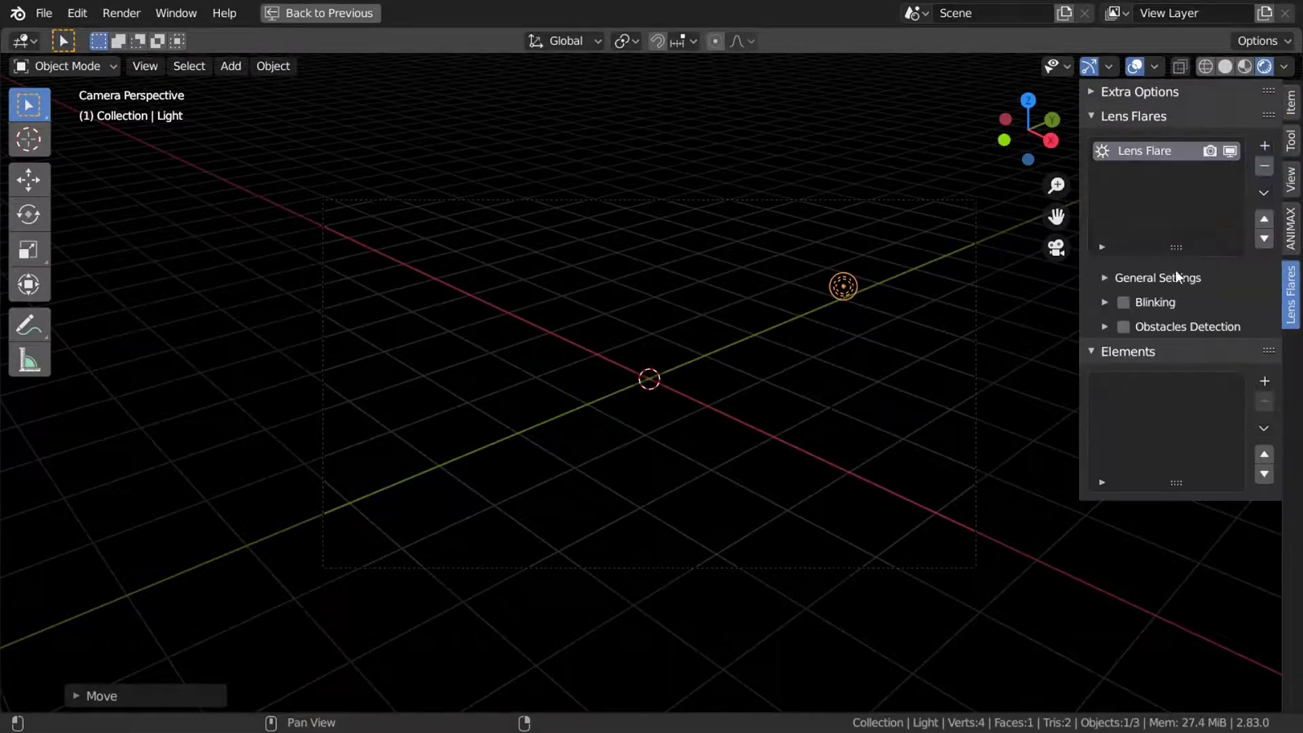
Set the new lens flare's global color to light blue in its general settings
{"action": "left_click", "coordinate": [1152, 279]}
{"action": "left_click", "coordinate": [1185, 383]}
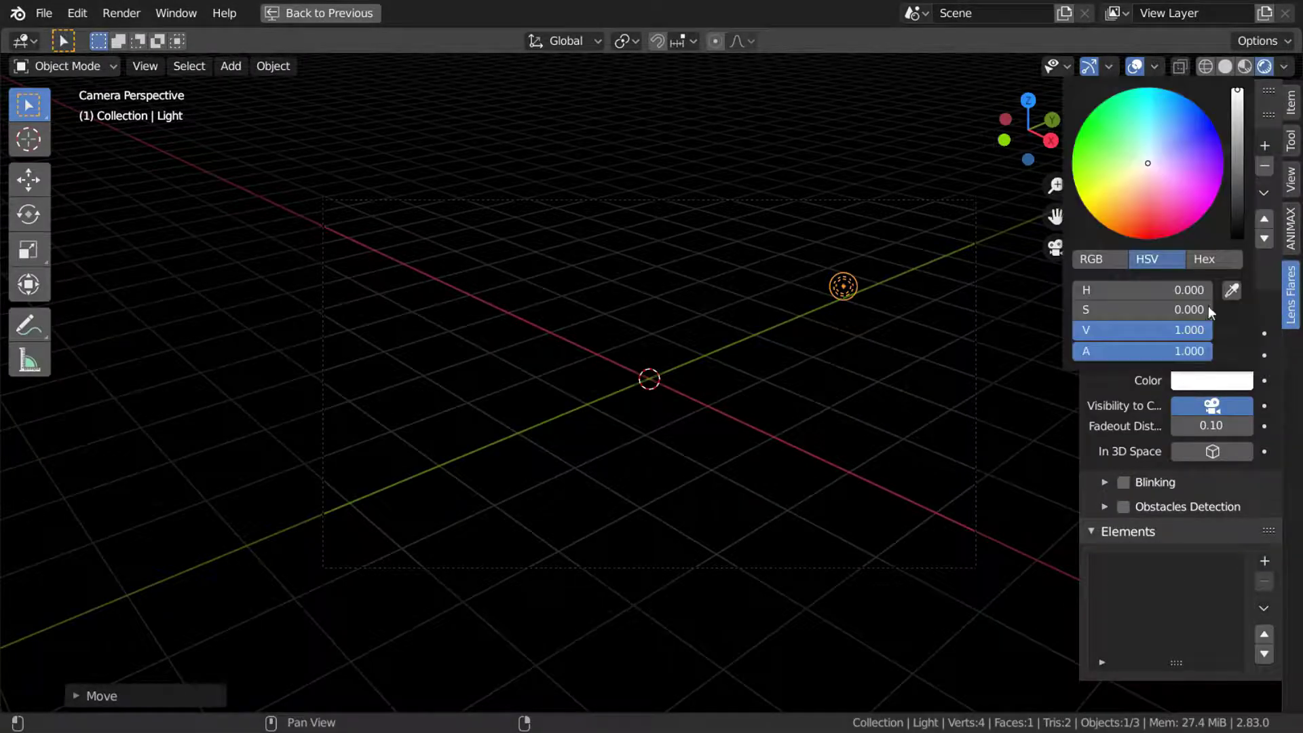
{"action": "left_click", "coordinate": [1177, 125]}
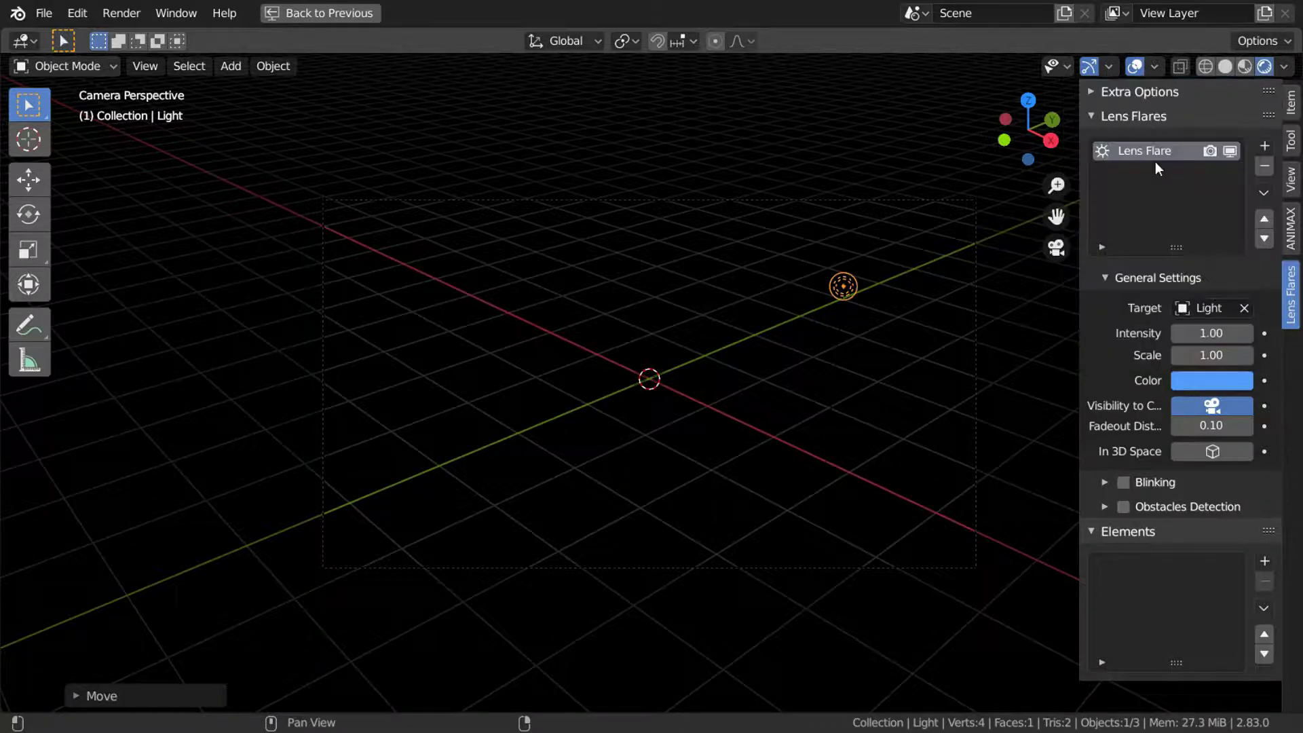
{"action": "left_click", "coordinate": [1164, 273]}
{"action": "left_click", "coordinate": [1167, 118]}
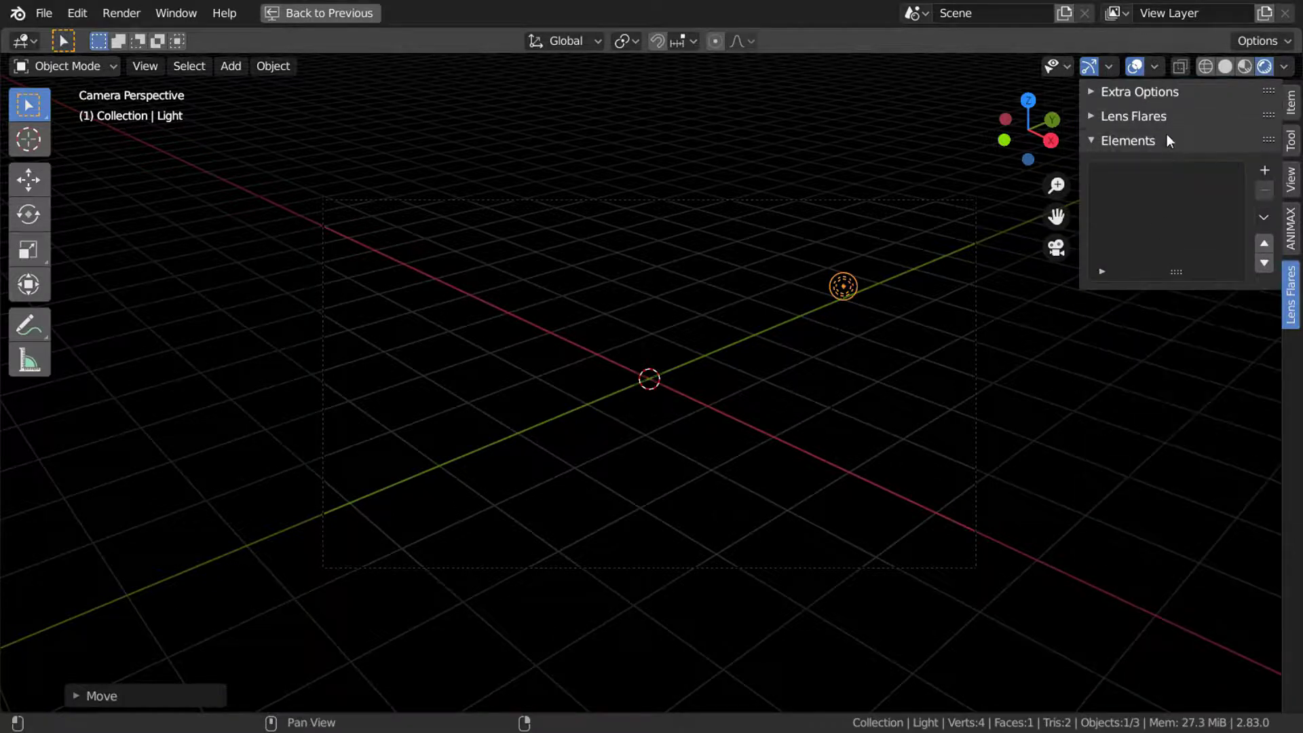
Add a Simple element to the lens flare and hide the viewport overlays
{"action": "left_click", "coordinate": [1266, 167]}
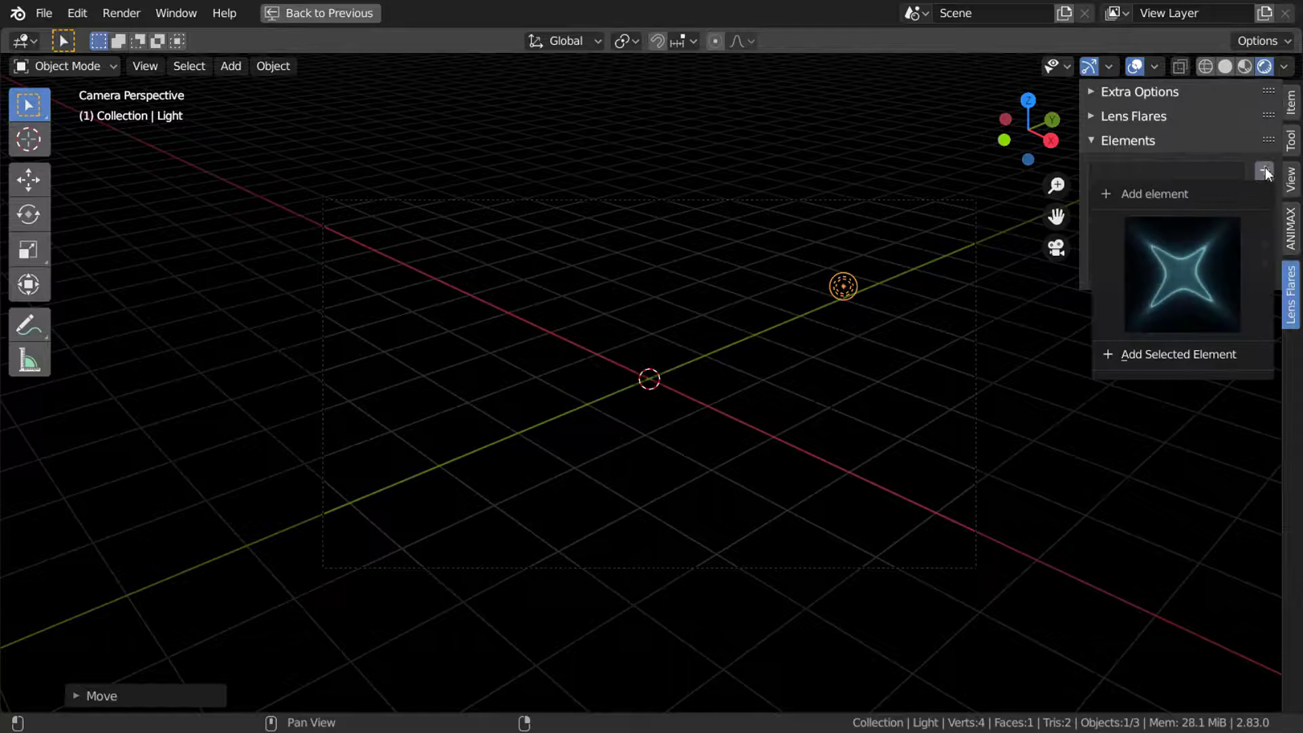
{"action": "left_click", "coordinate": [1215, 234]}
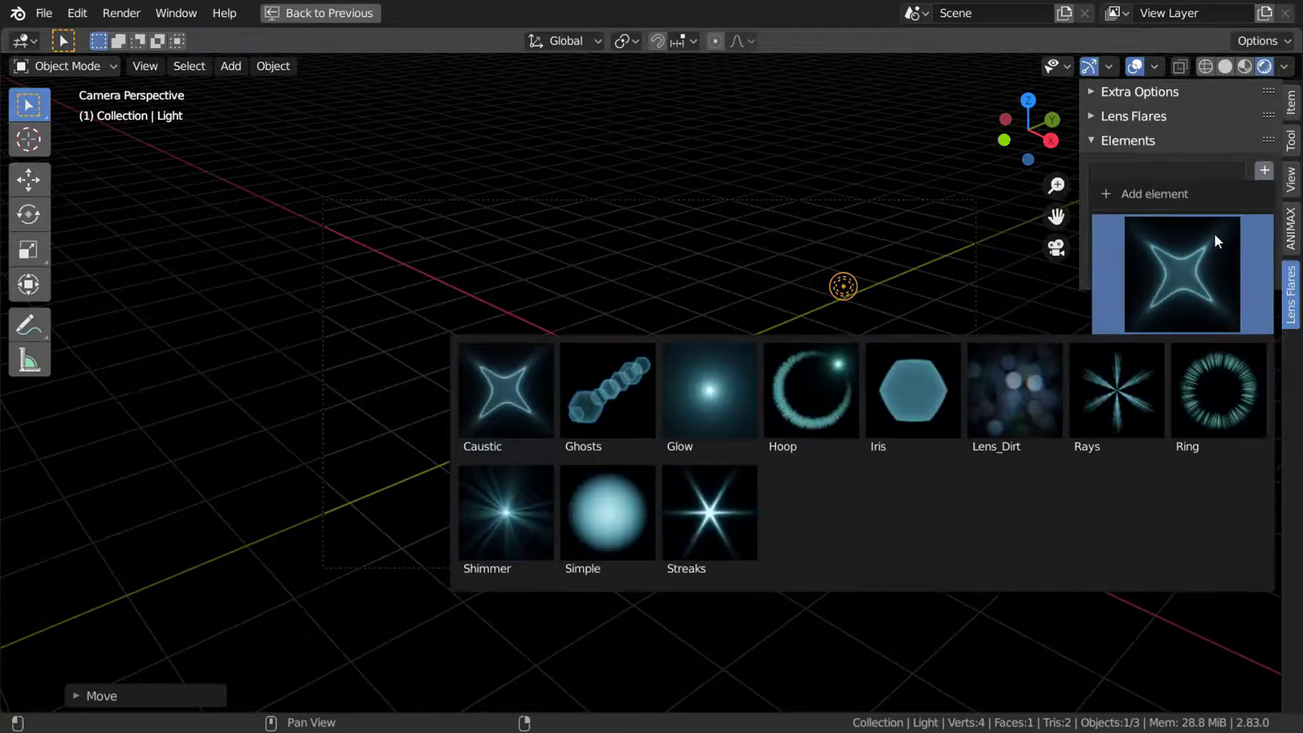
{"action": "left_click", "coordinate": [626, 499]}
{"action": "left_click", "coordinate": [1135, 66]}
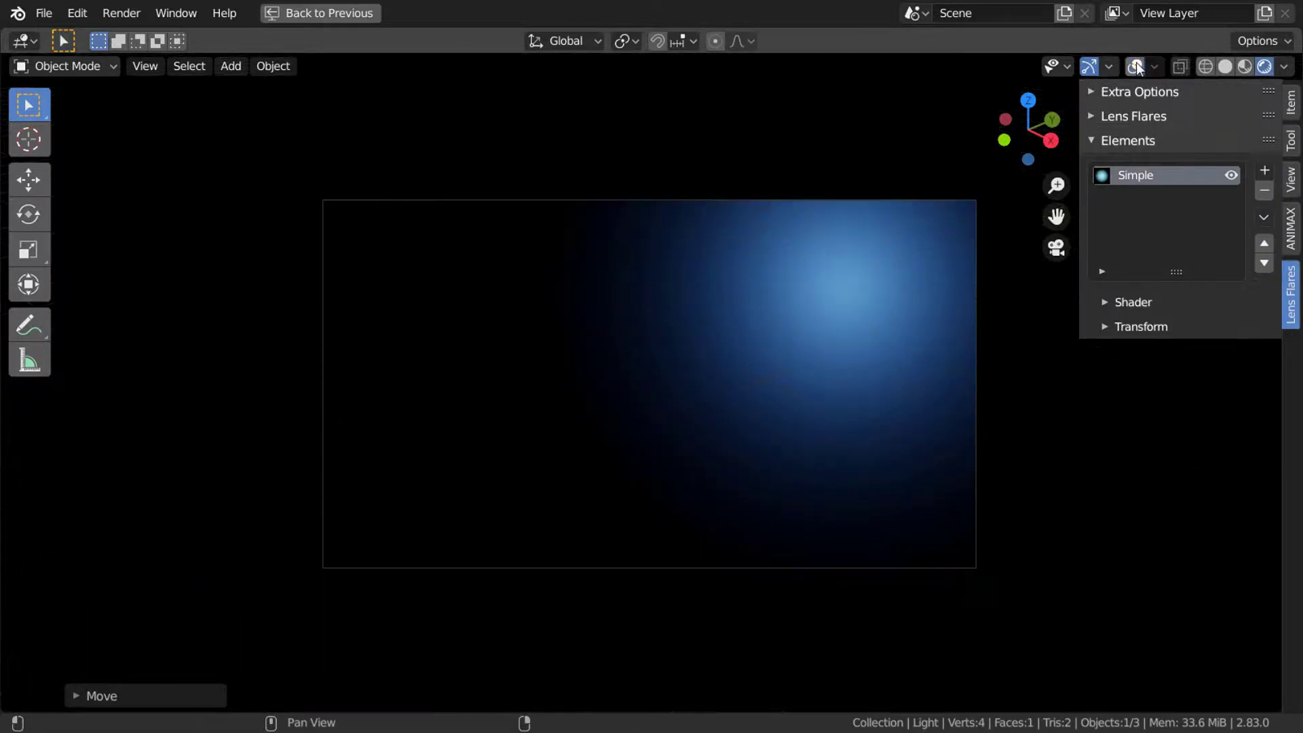
Try the Simple element's shader with global color influence at 0.00 and an orange color, and restore the influence to 1.00
{"action": "left_click", "coordinate": [1113, 303]}
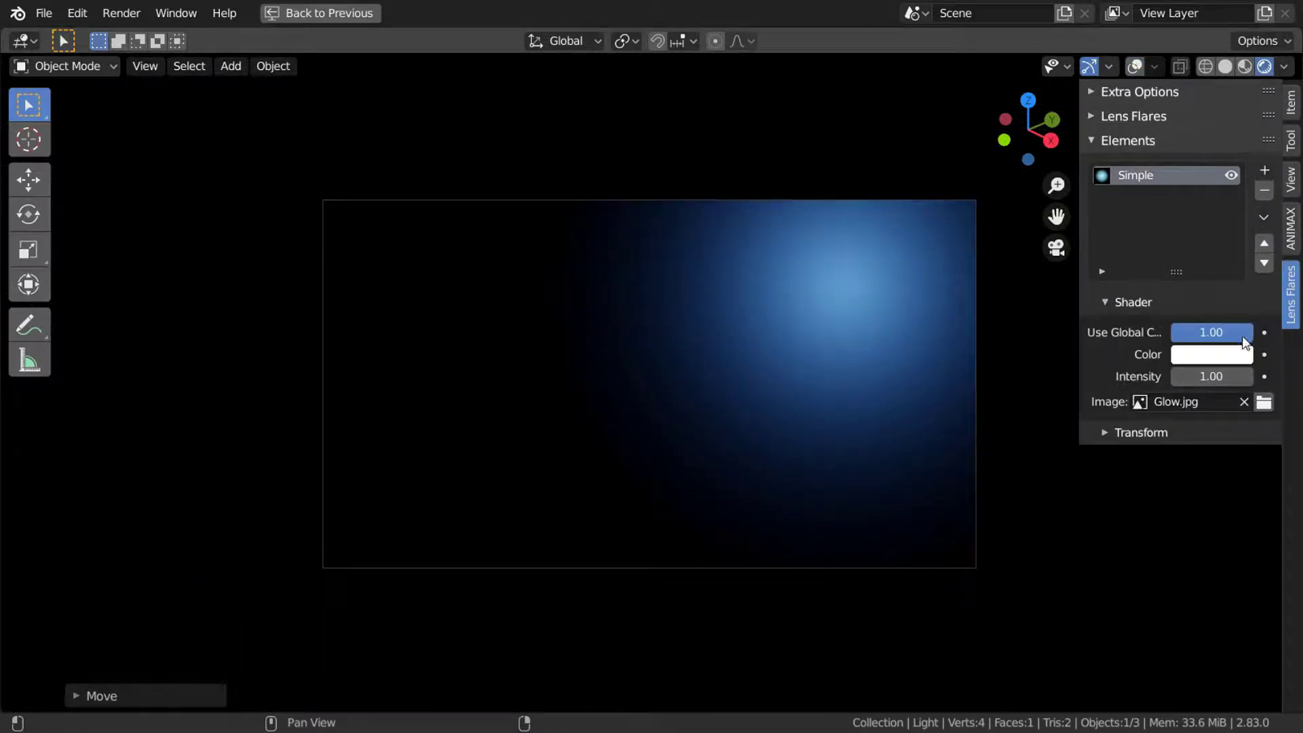
{"action": "left_click_drag", "start_coordinate": [1247, 340], "coordinate": [1172, 339]}
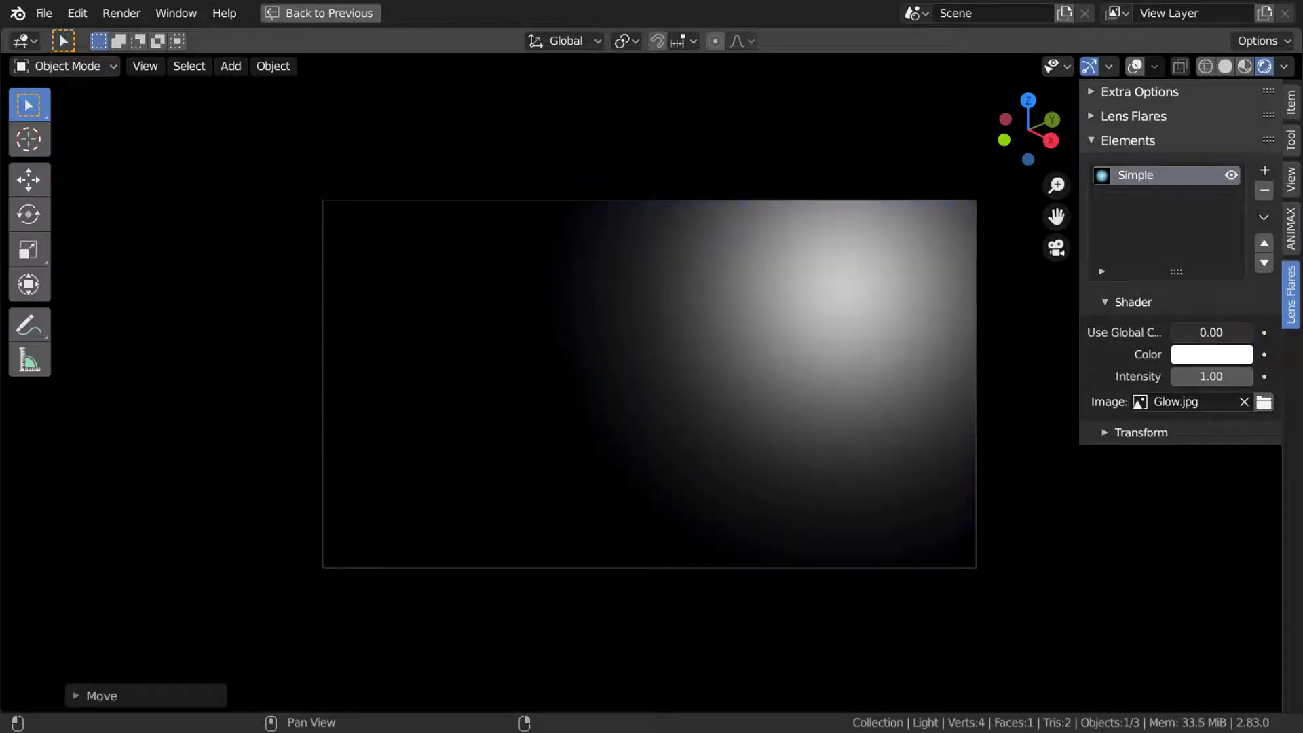
{"action": "left_click", "coordinate": [1195, 353]}
{"action": "left_click", "coordinate": [1106, 195]}
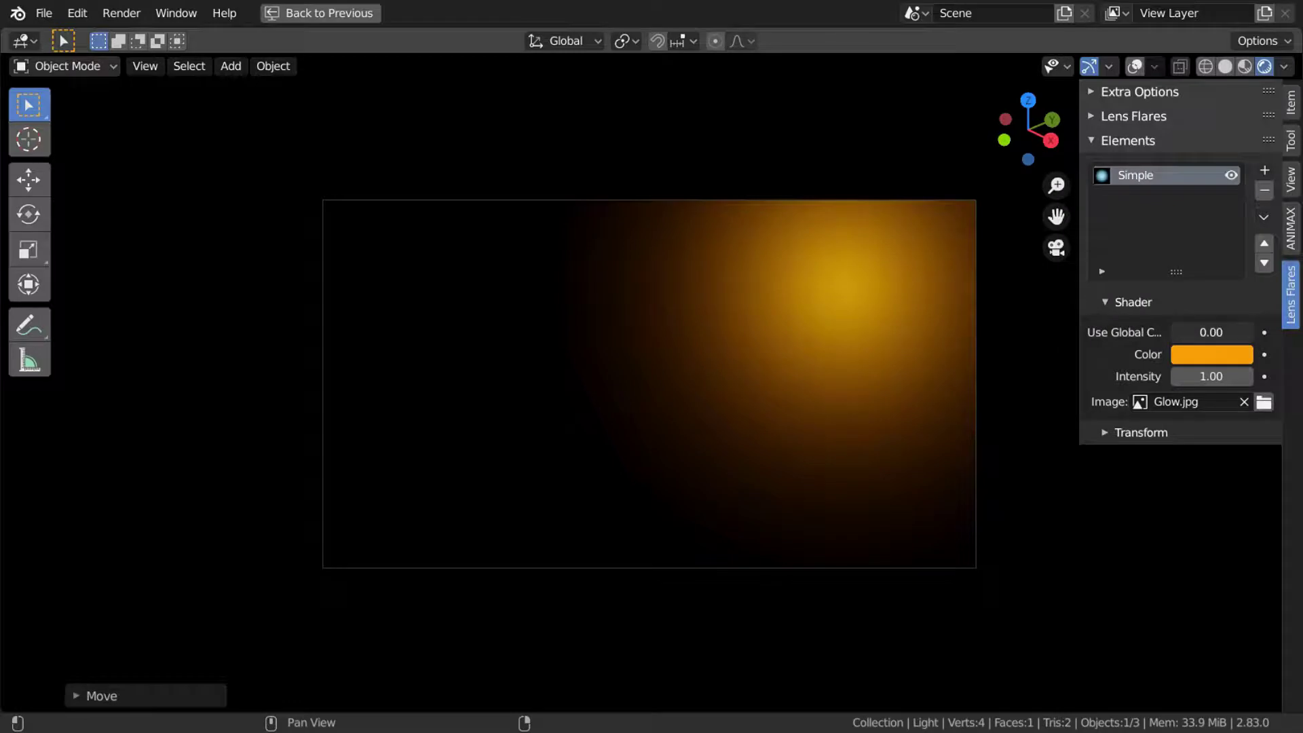
{"action": "left_click_drag", "start_coordinate": [1212, 333], "coordinate": [1287, 332]}
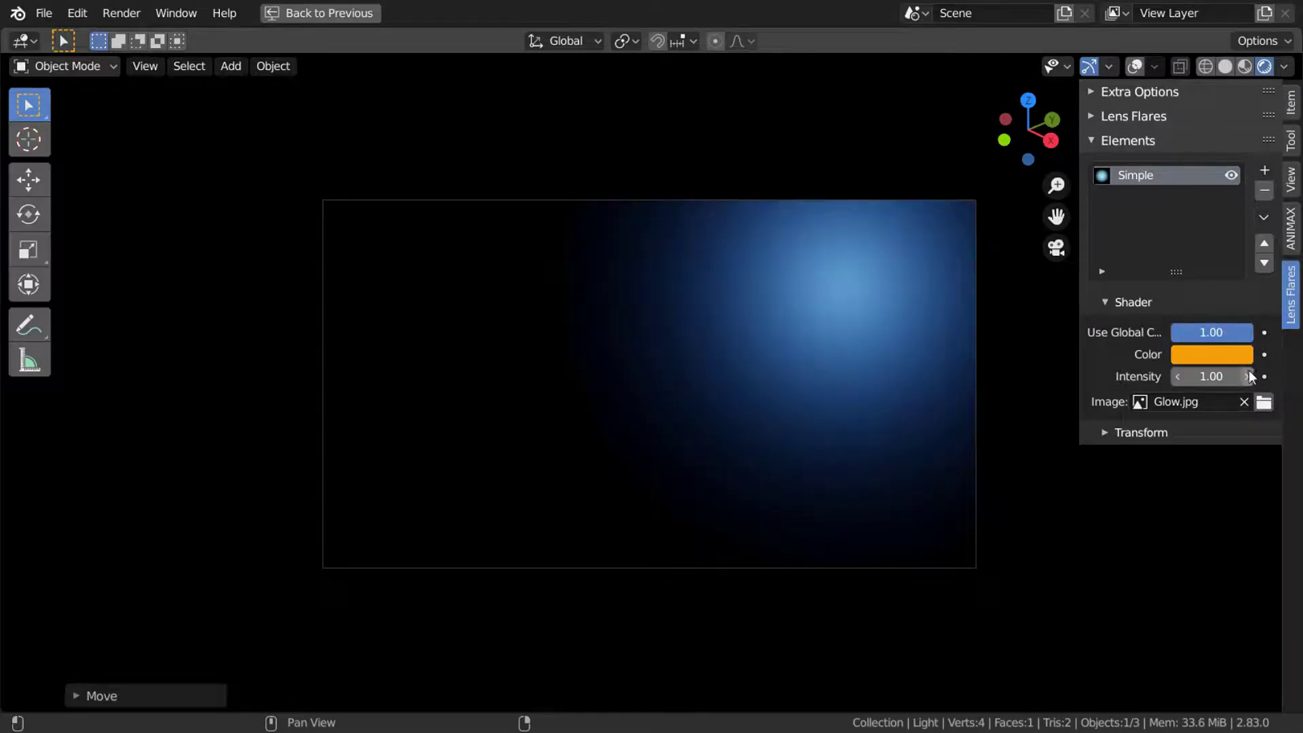
{"action": "mouse_move", "coordinate": [1208, 374]}
{"action": "left_mouse_down"}
{"action": "mouse_move", "coordinate": [1290, 375]}
{"action": "mouse_move", "coordinate": [1208, 375]}
{"action": "left_mouse_up"}
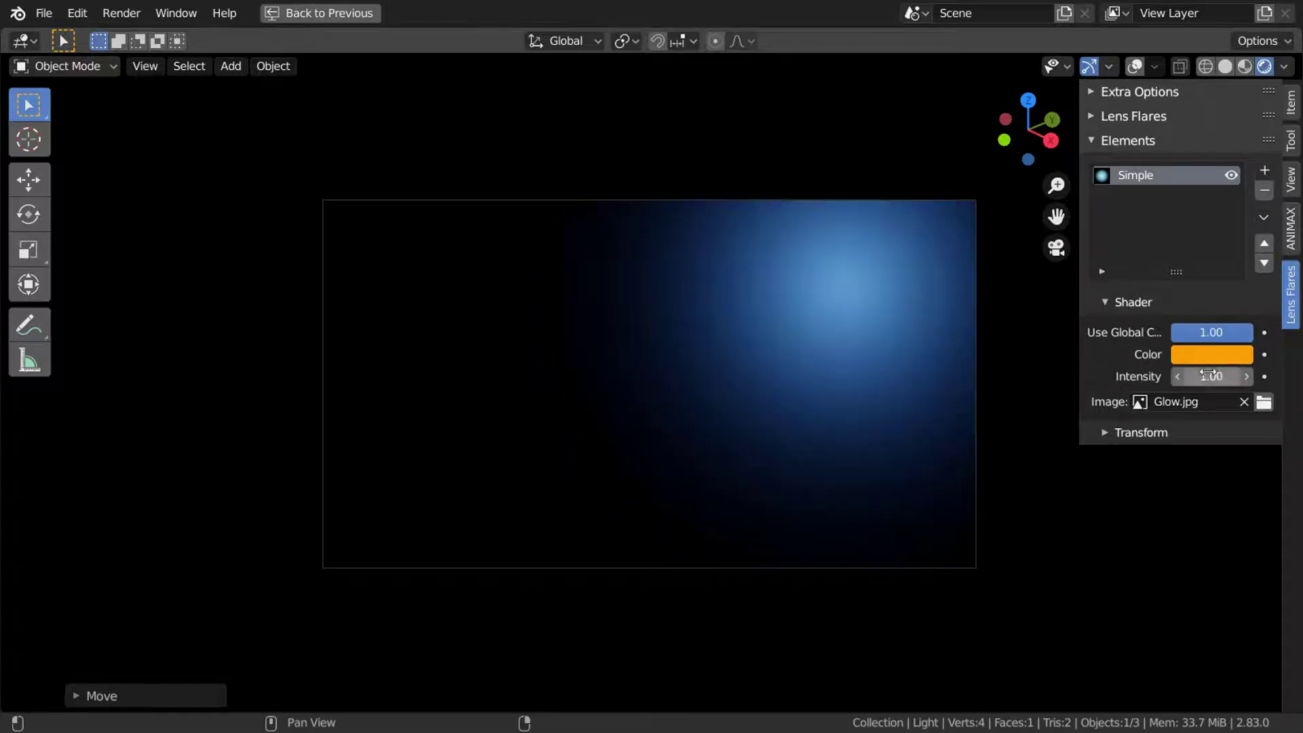
Load Element_1.png as the Simple element's image and scale the element to 0.30 in X and Y
{"action": "left_click", "coordinate": [1263, 403]}
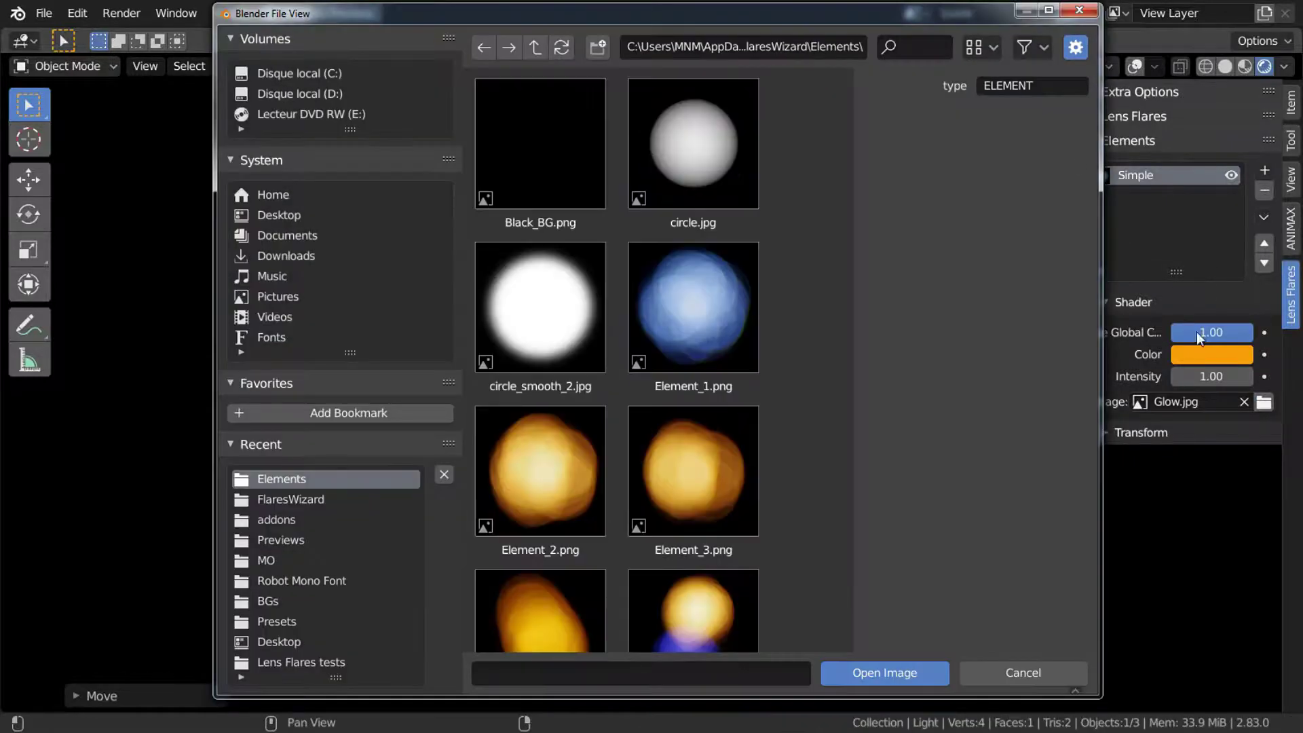
{"action": "left_click", "coordinate": [1056, 14]}
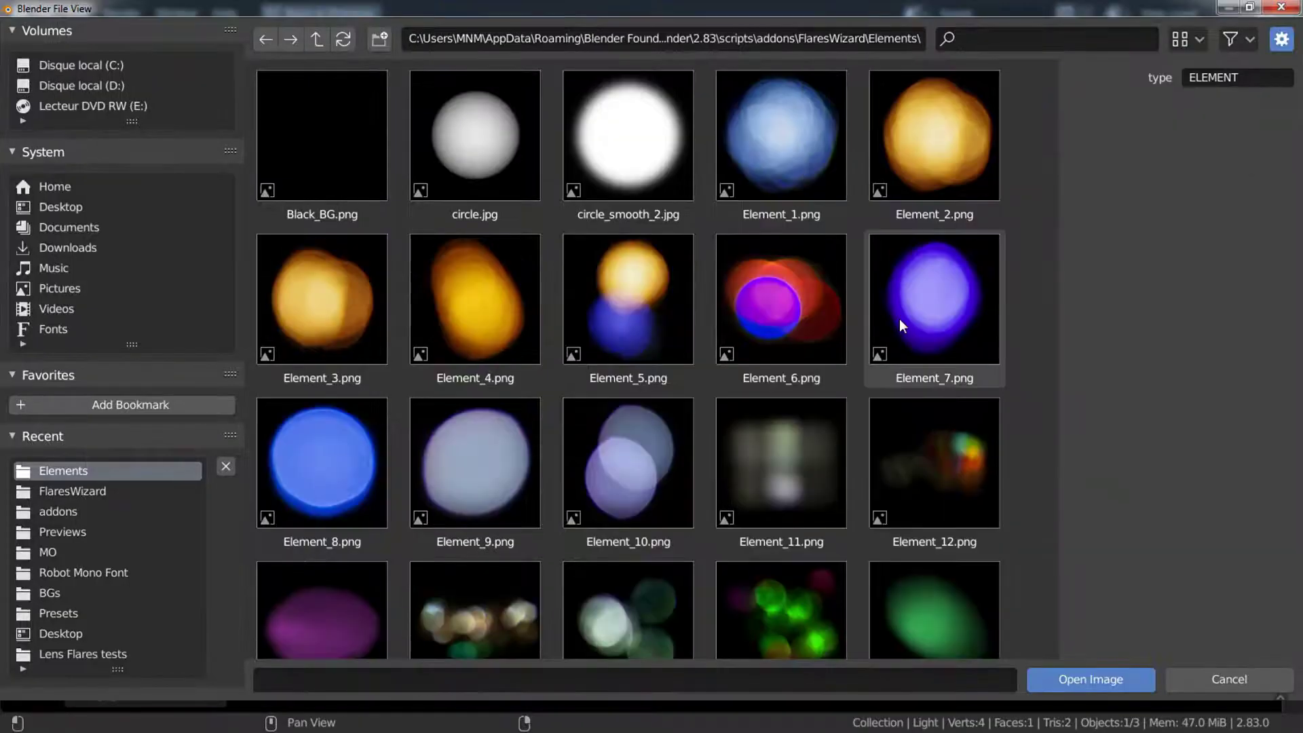
{"action": "key", "text": "n"}
{"action": "key", "text": "t"}
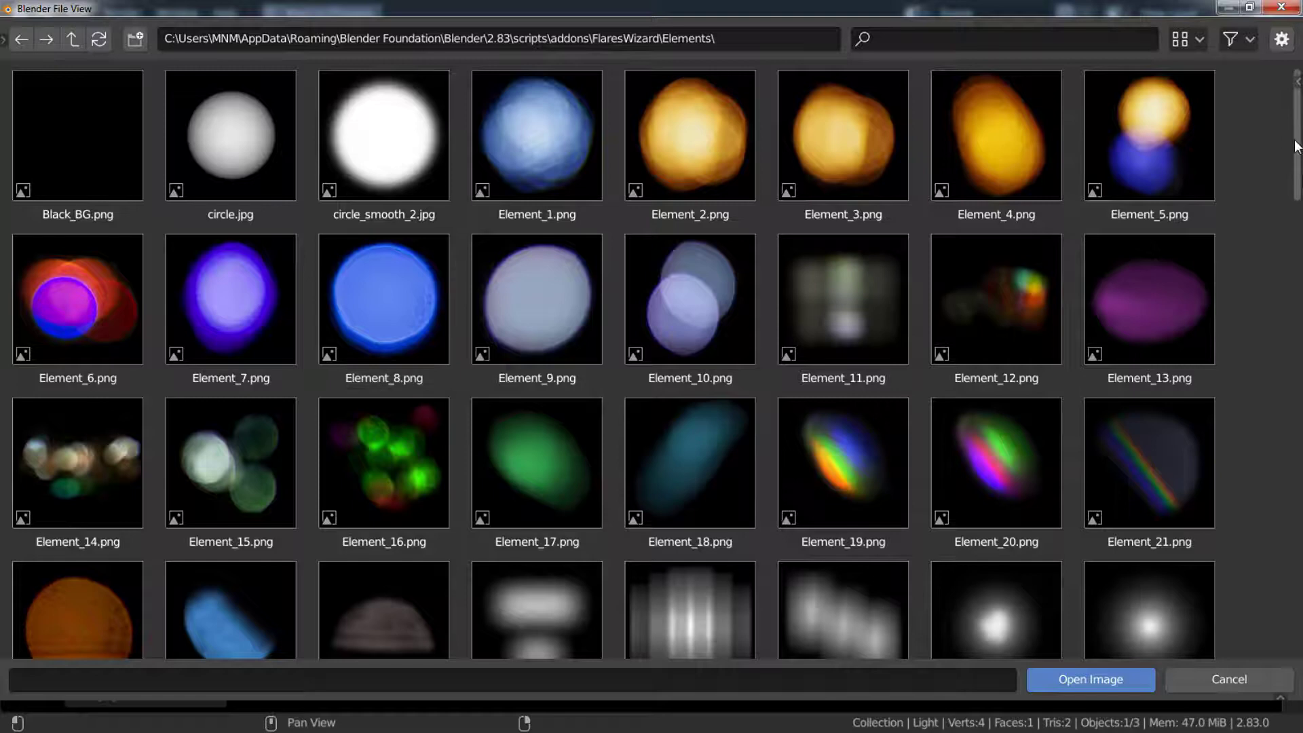
{"action": "mouse_move", "coordinate": [1296, 146]}
{"action": "left_mouse_down"}
{"action": "mouse_move", "coordinate": [1297, 611]}
{"action": "mouse_move", "coordinate": [1277, 227]}
{"action": "mouse_move", "coordinate": [1293, 164]}
{"action": "left_mouse_up"}
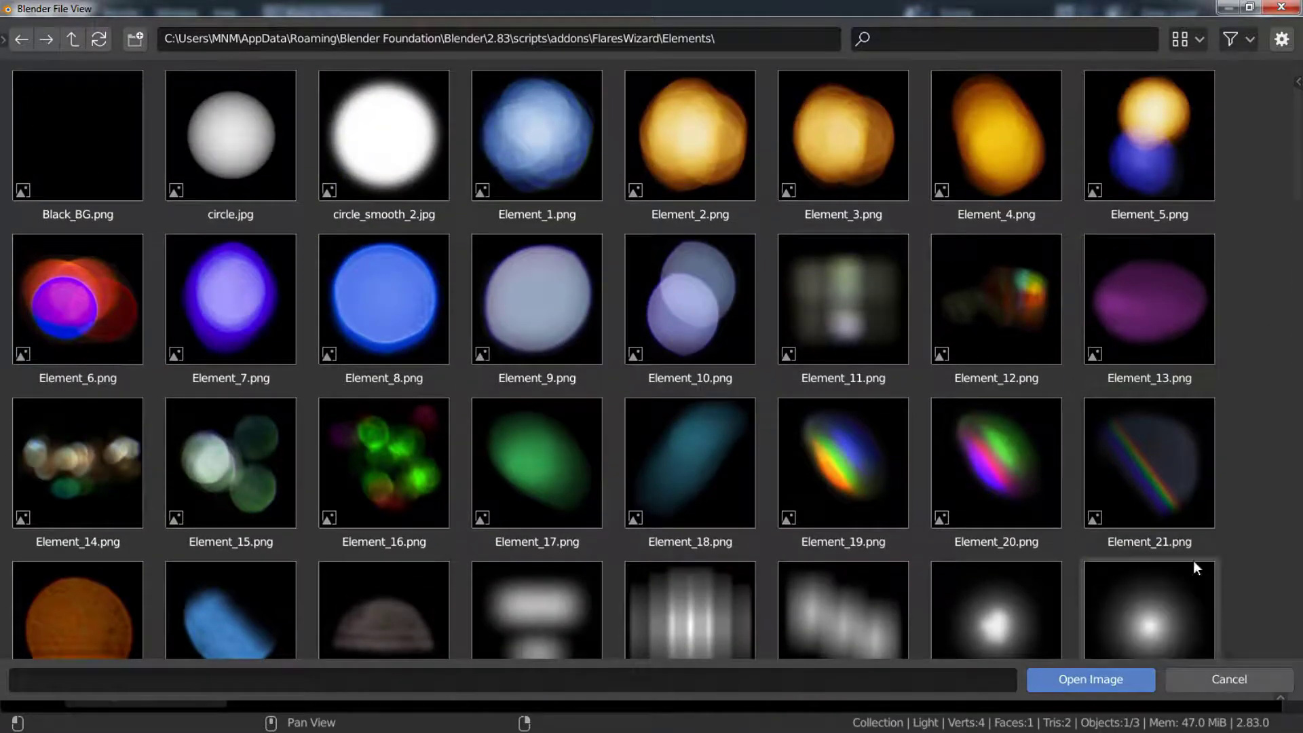
{"action": "left_click", "coordinate": [547, 136]}
{"action": "double_click", "coordinate": [547, 135]}
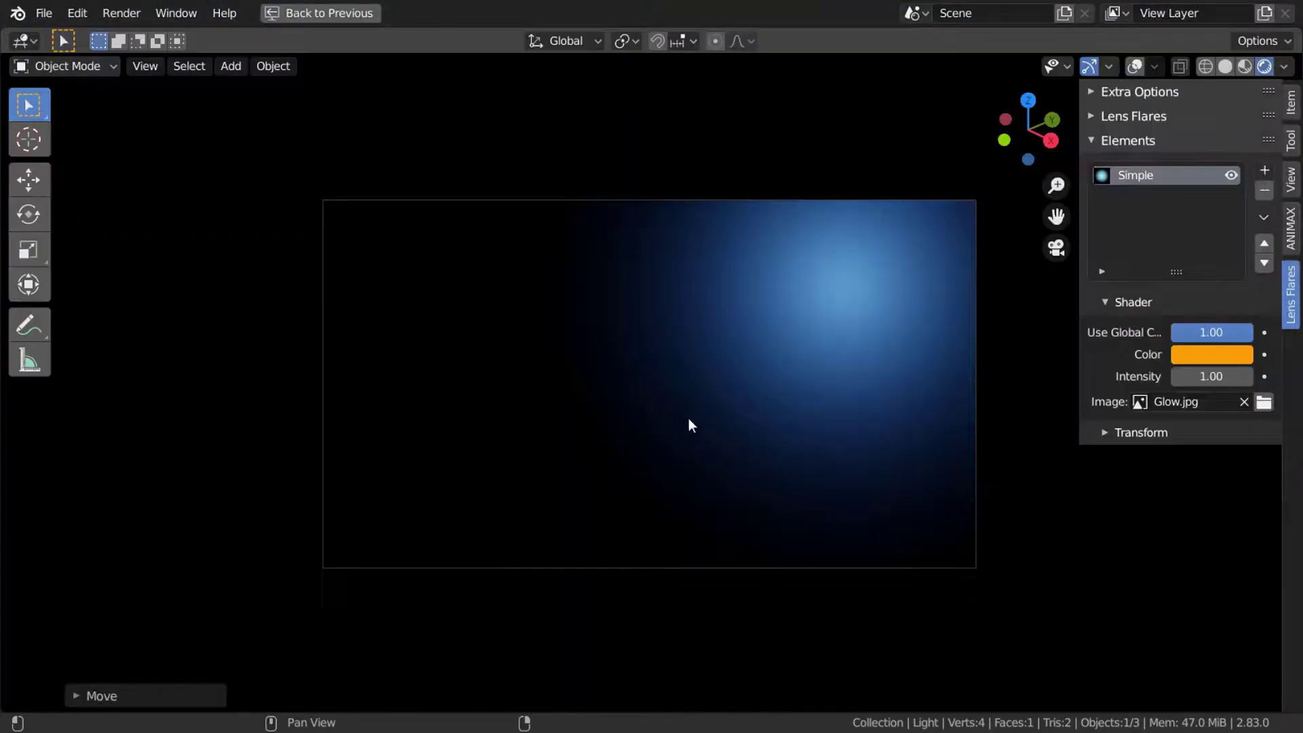
{"action": "left_click", "coordinate": [1114, 433]}
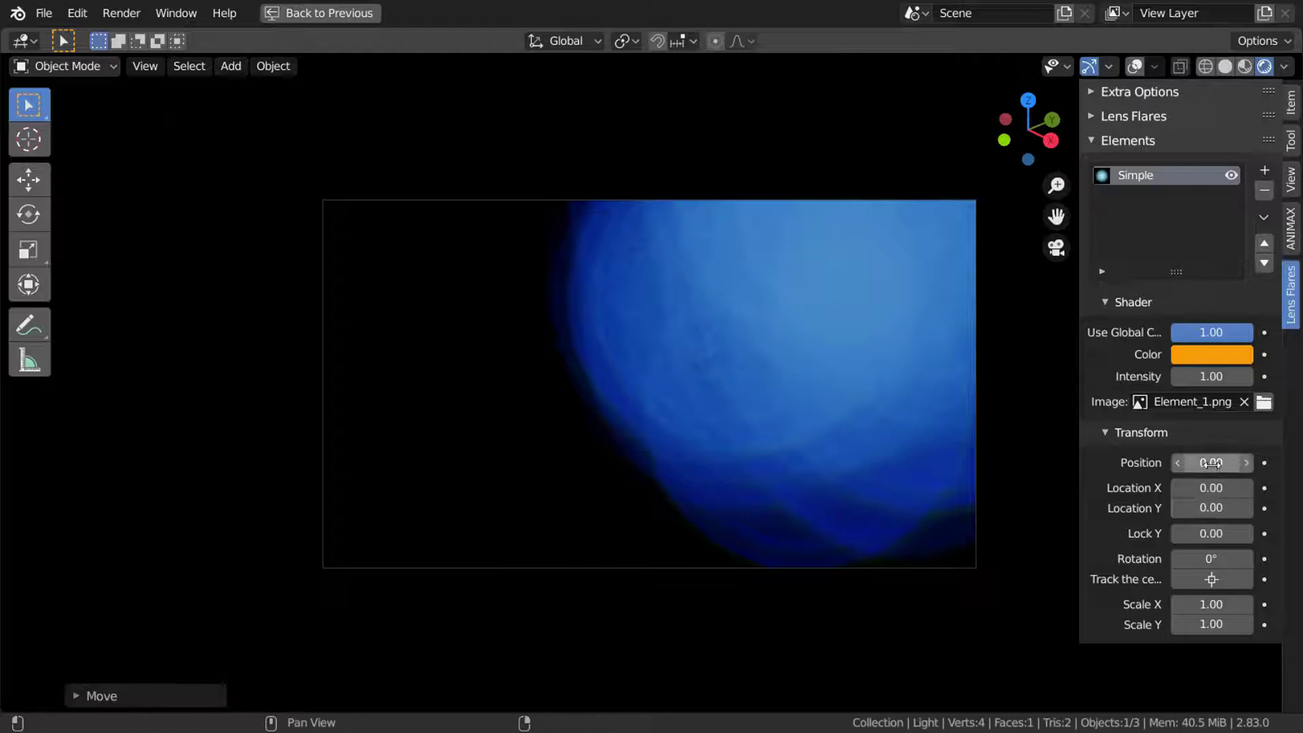
{"action": "left_click_drag", "start_coordinate": [1212, 605], "coordinate": [1135, 604]}
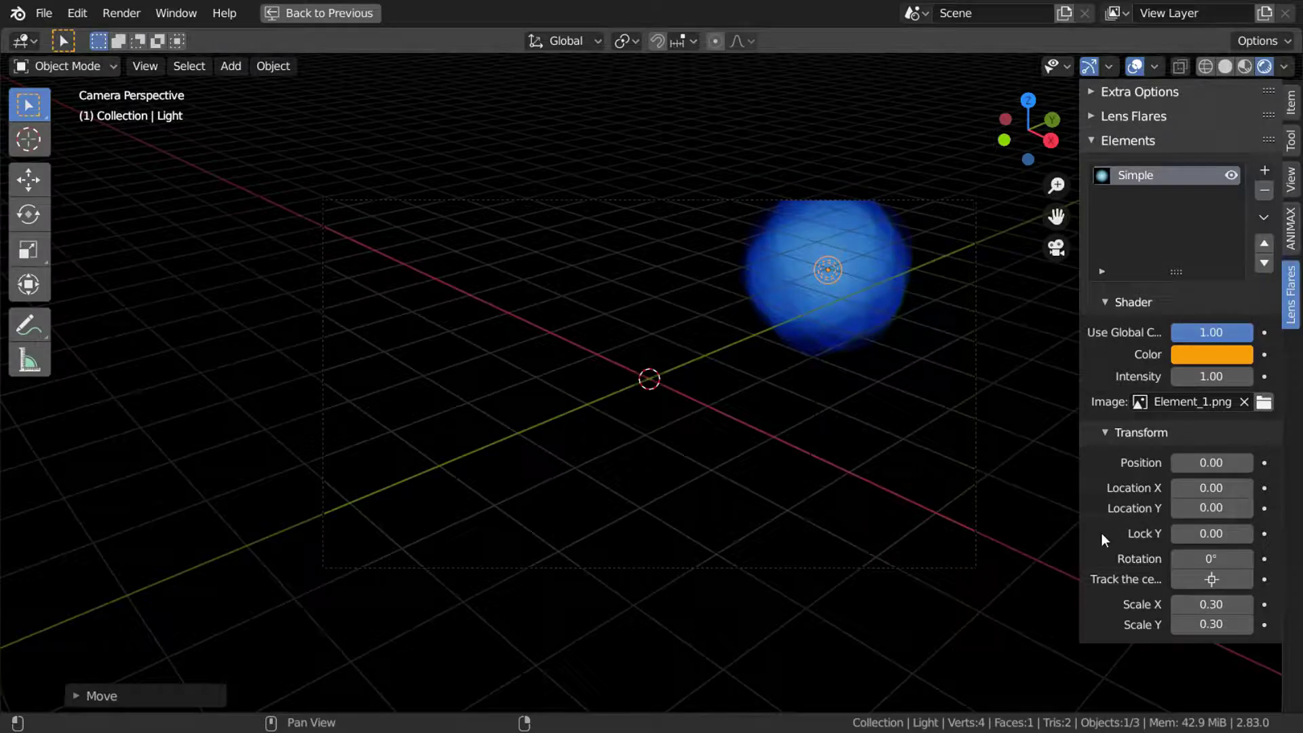
Replace the Simple element with a Glow element and hide the viewport overlays
{"action": "left_click", "coordinate": [1262, 193]}
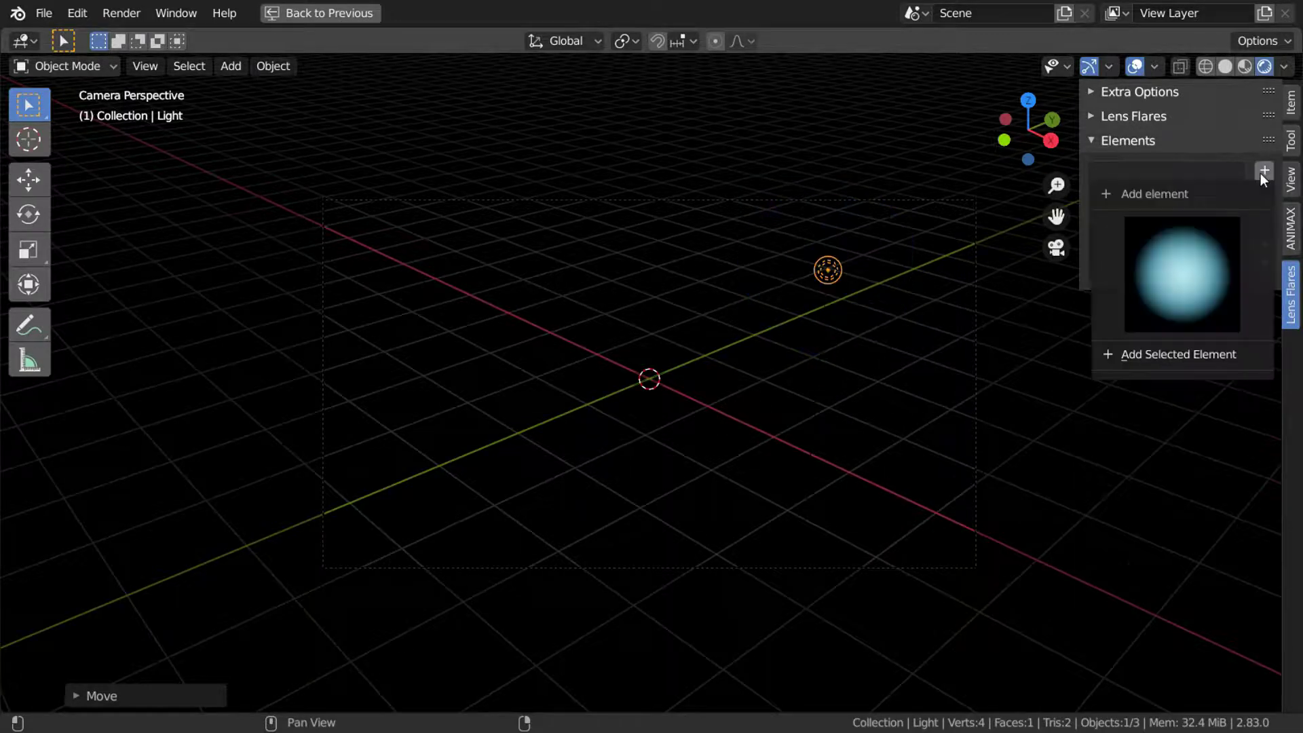
{"action": "left_click", "coordinate": [1234, 276]}
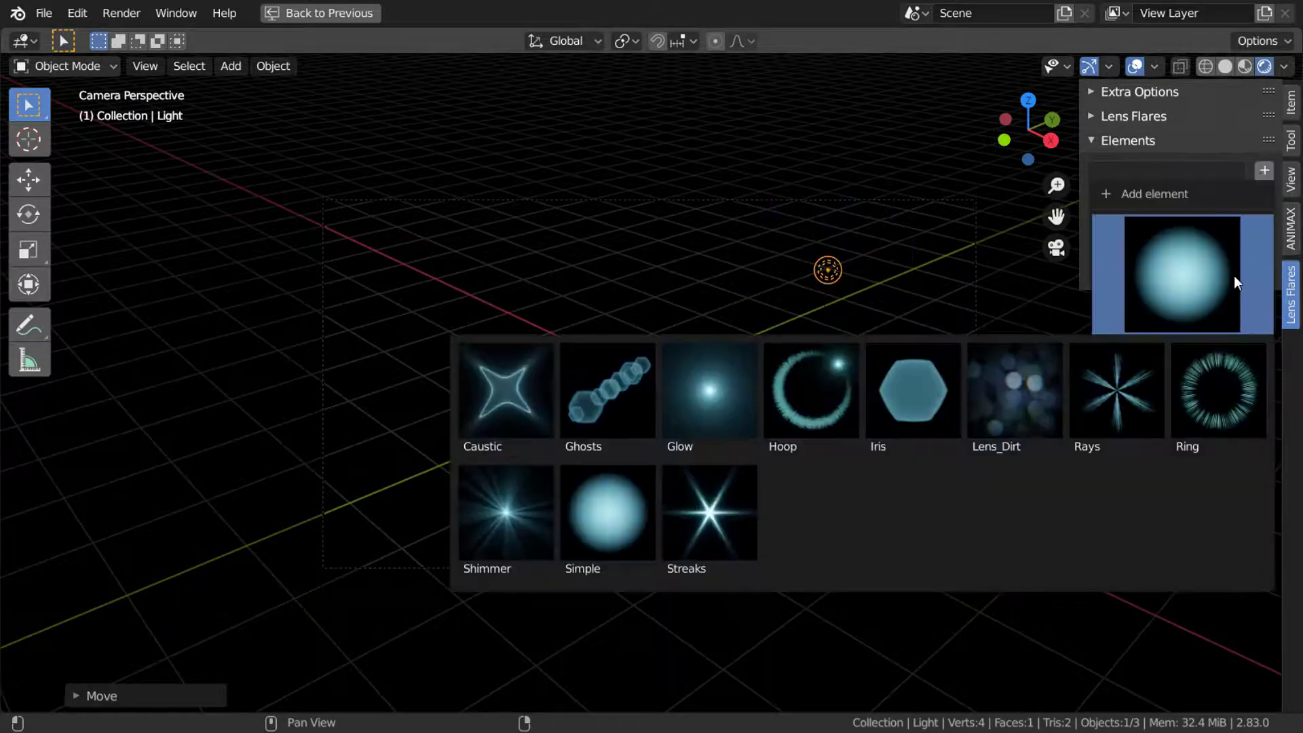
{"action": "left_click", "coordinate": [727, 390]}
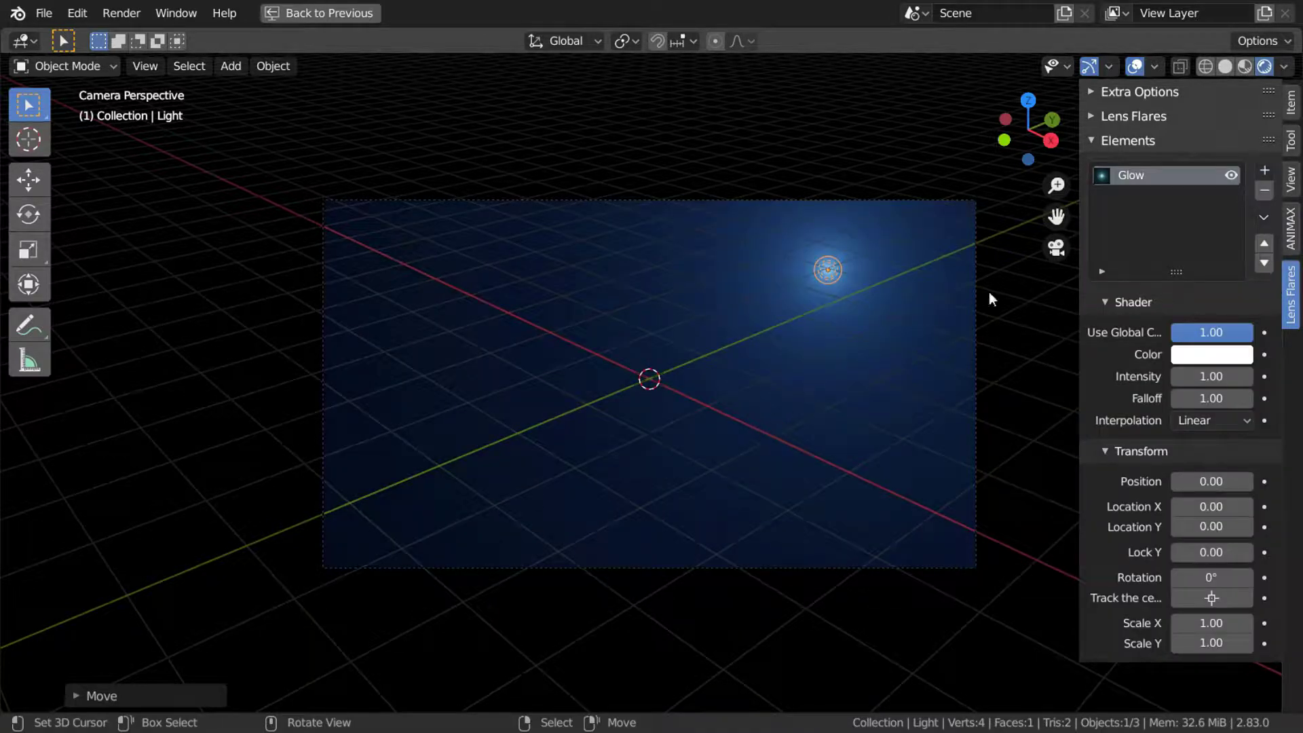
{"action": "left_click", "coordinate": [1134, 66]}
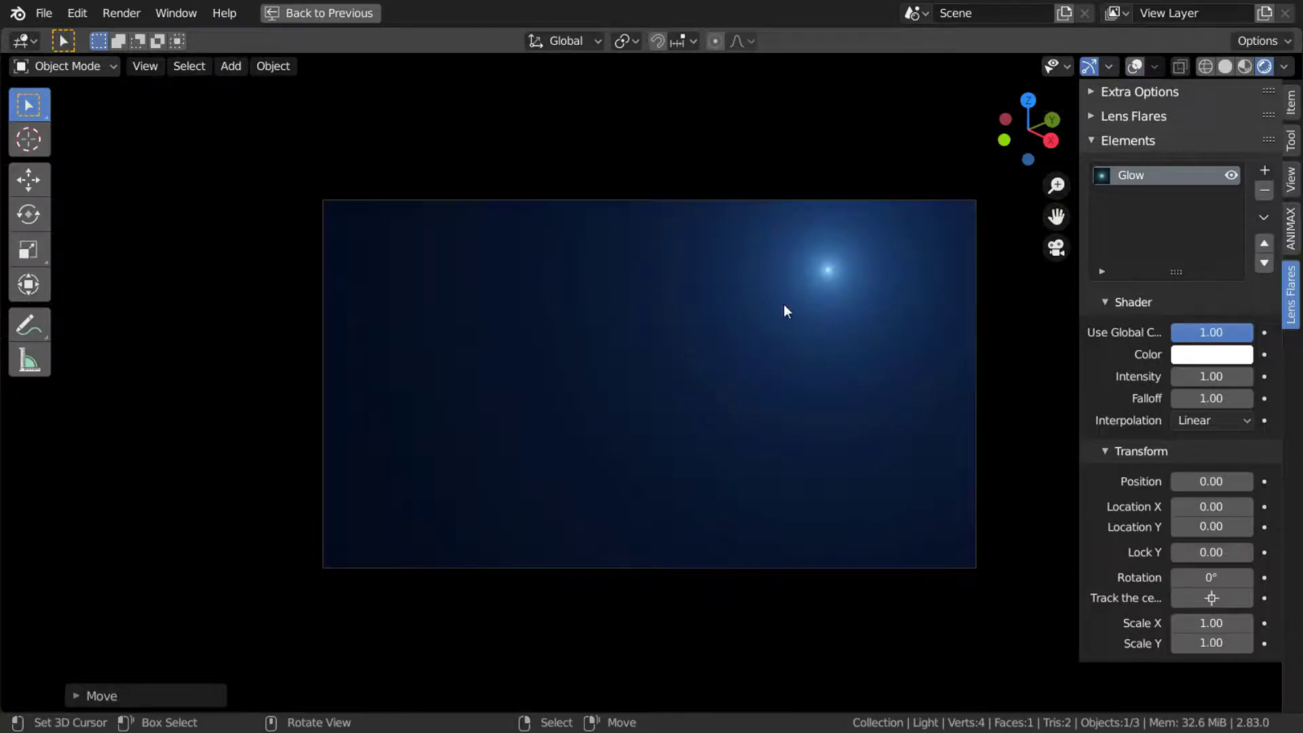
Set the Glow's intensity to 6.34 and falloff to 1.87, and reposition the light right of and above the frame's center
{"action": "key", "text": "g"}
{"action": "left_click", "coordinate": [748, 358]}
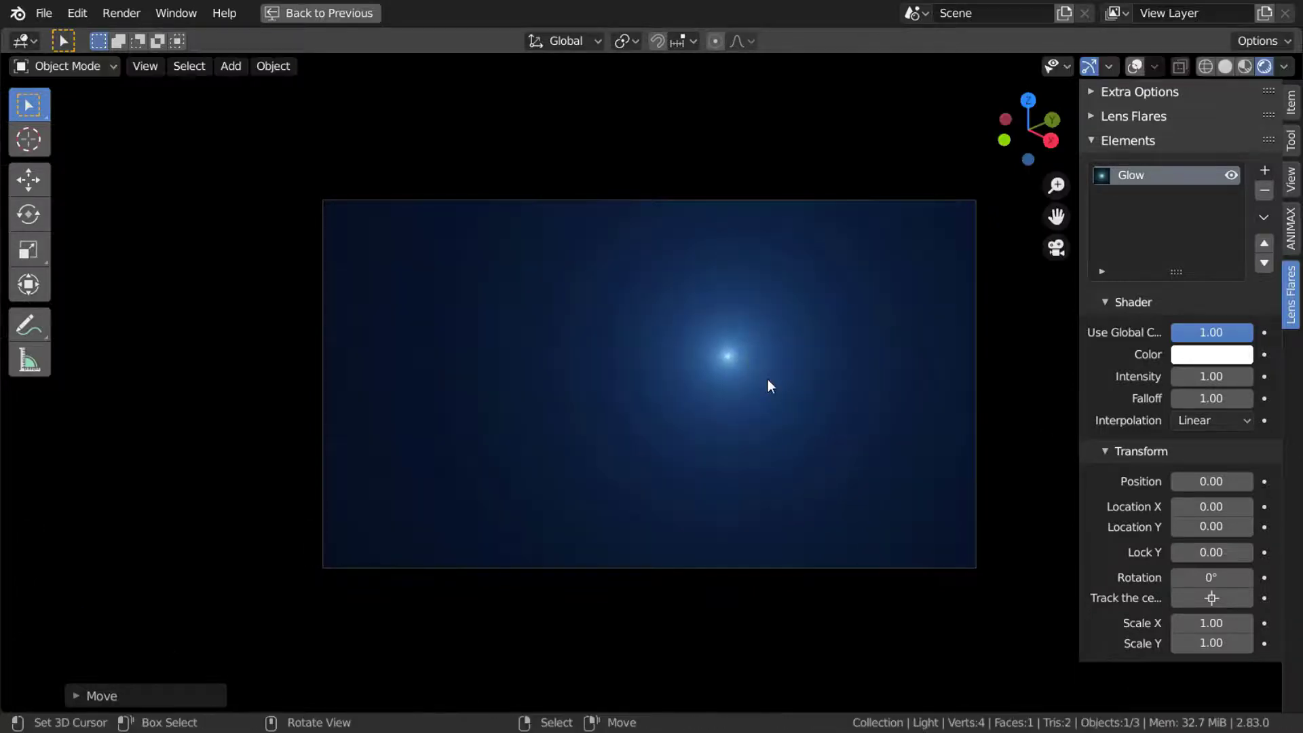
{"action": "scroll", "coordinate": [758, 392], "scroll_direction": "up", "scroll_amount": 1}
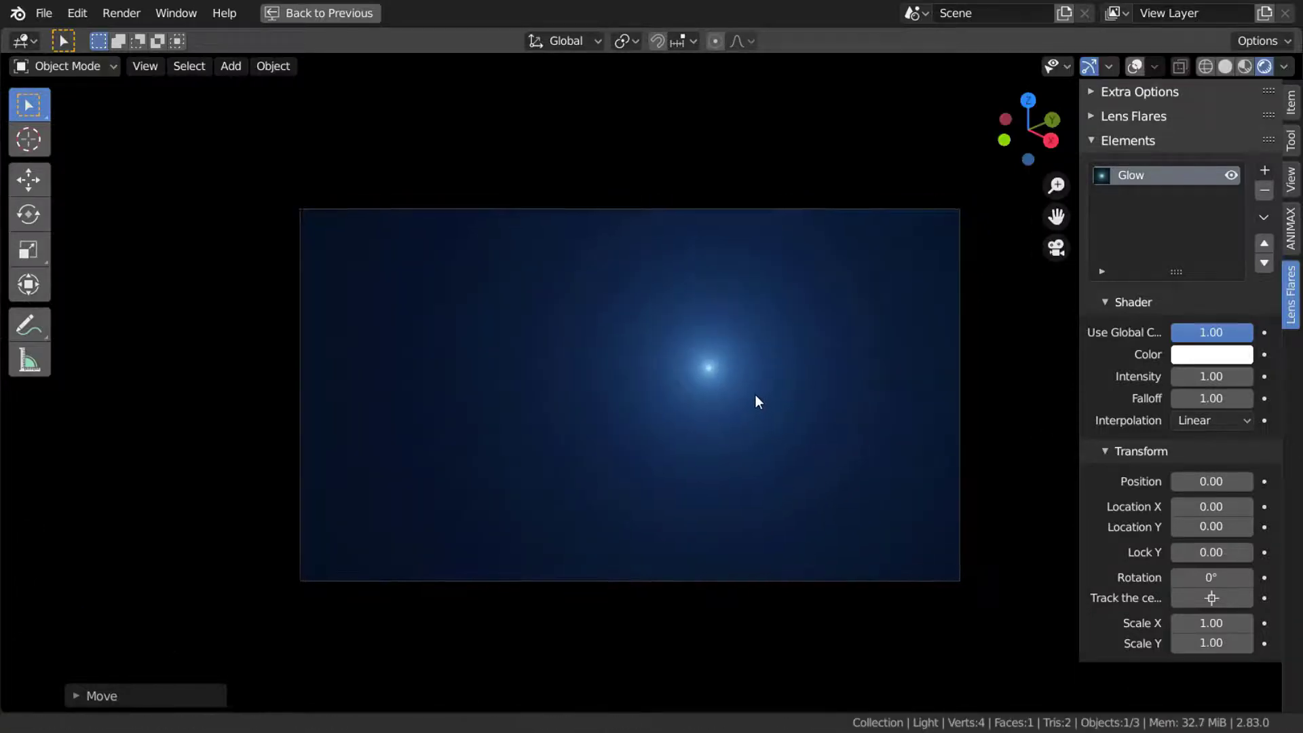
{"action": "scroll", "coordinate": [756, 393], "scroll_direction": "up", "scroll_amount": 2}
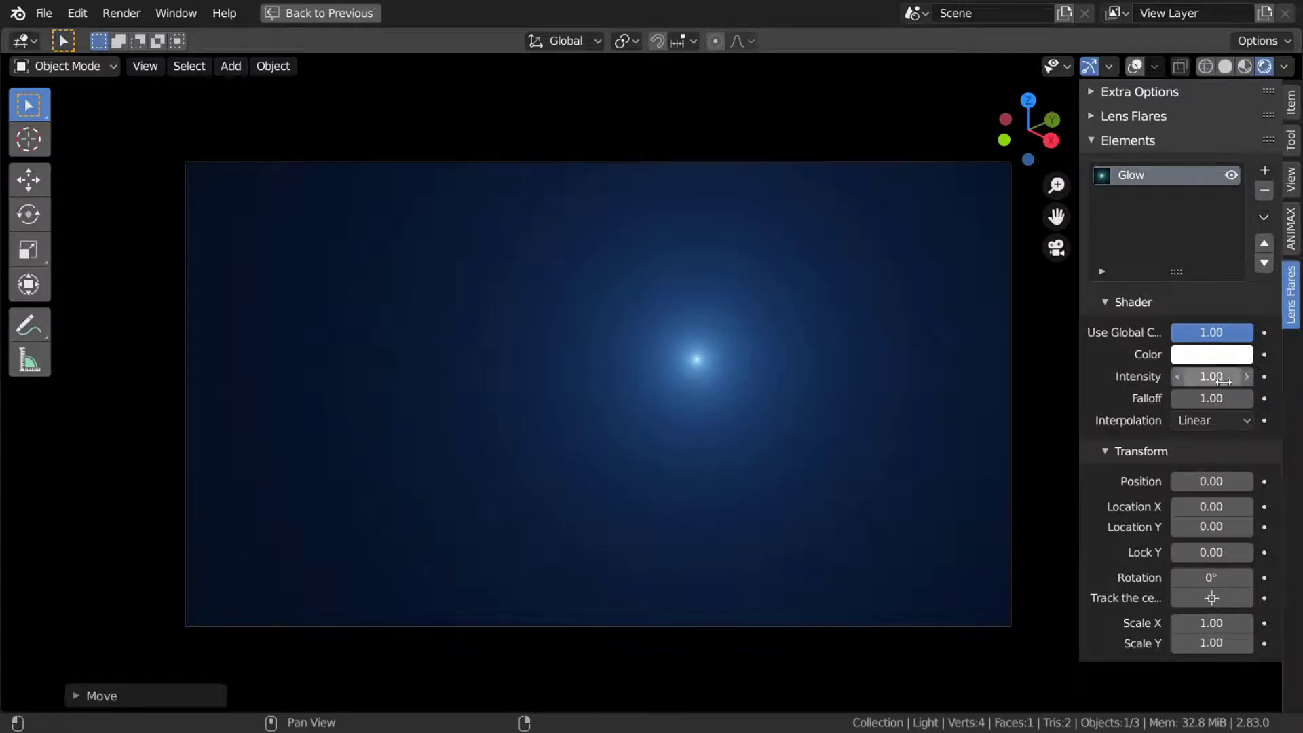
{"action": "mouse_move", "coordinate": [1223, 384]}
{"action": "left_mouse_down"}
{"action": "mouse_move", "coordinate": [1235, 384]}
{"action": "mouse_move", "coordinate": [1215, 402]}
{"action": "mouse_move", "coordinate": [1220, 376]}
{"action": "mouse_move", "coordinate": [1245, 376]}
{"action": "left_mouse_up"}
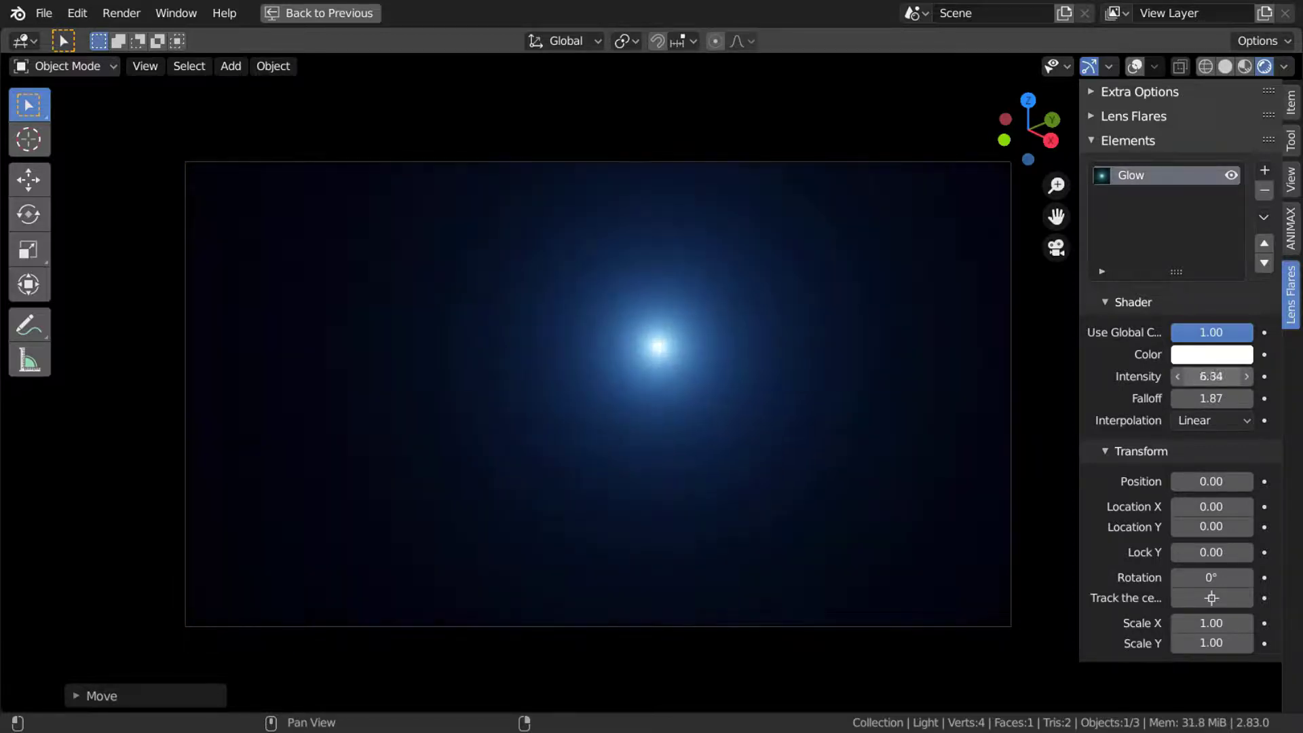
{"action": "key", "text": "g"}
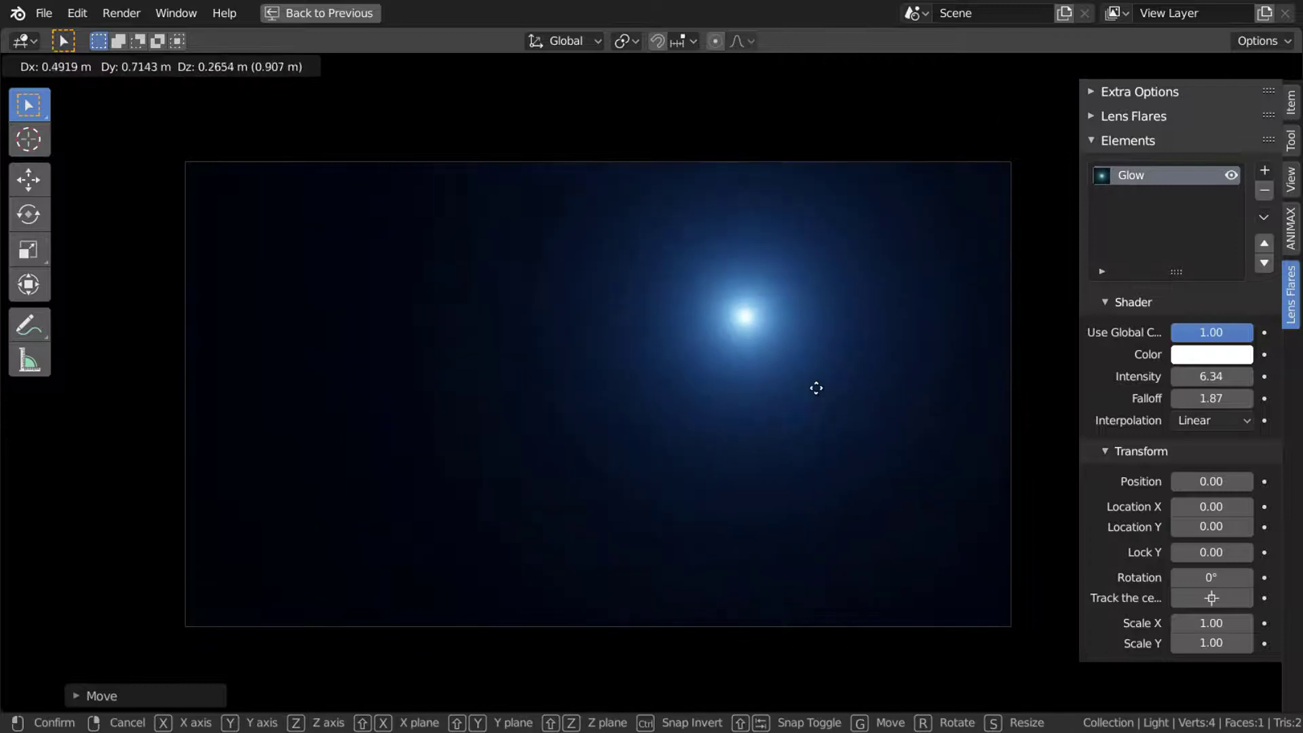
{"action": "left_click", "coordinate": [818, 387]}
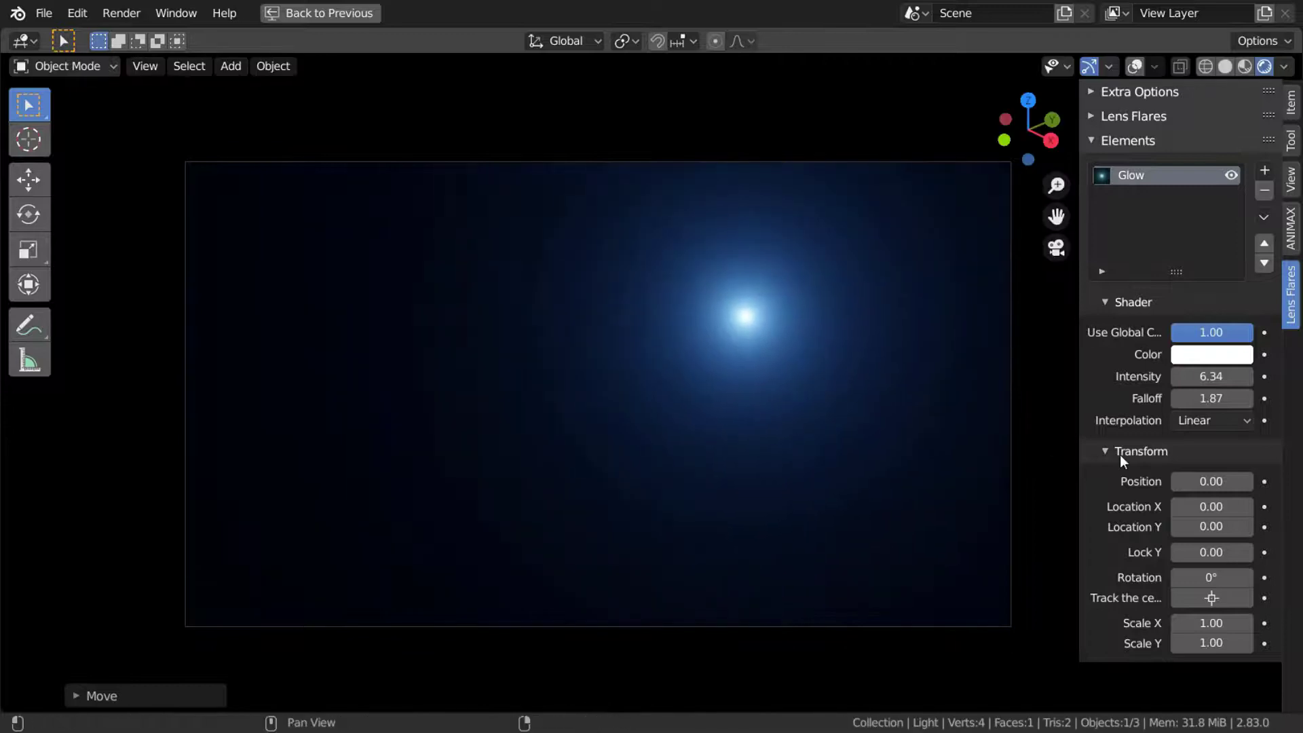
Set the Glow's intensity to 53.38 and its interpolation to Smoother Step after trying Smooth Step
{"action": "left_click", "coordinate": [1215, 421]}
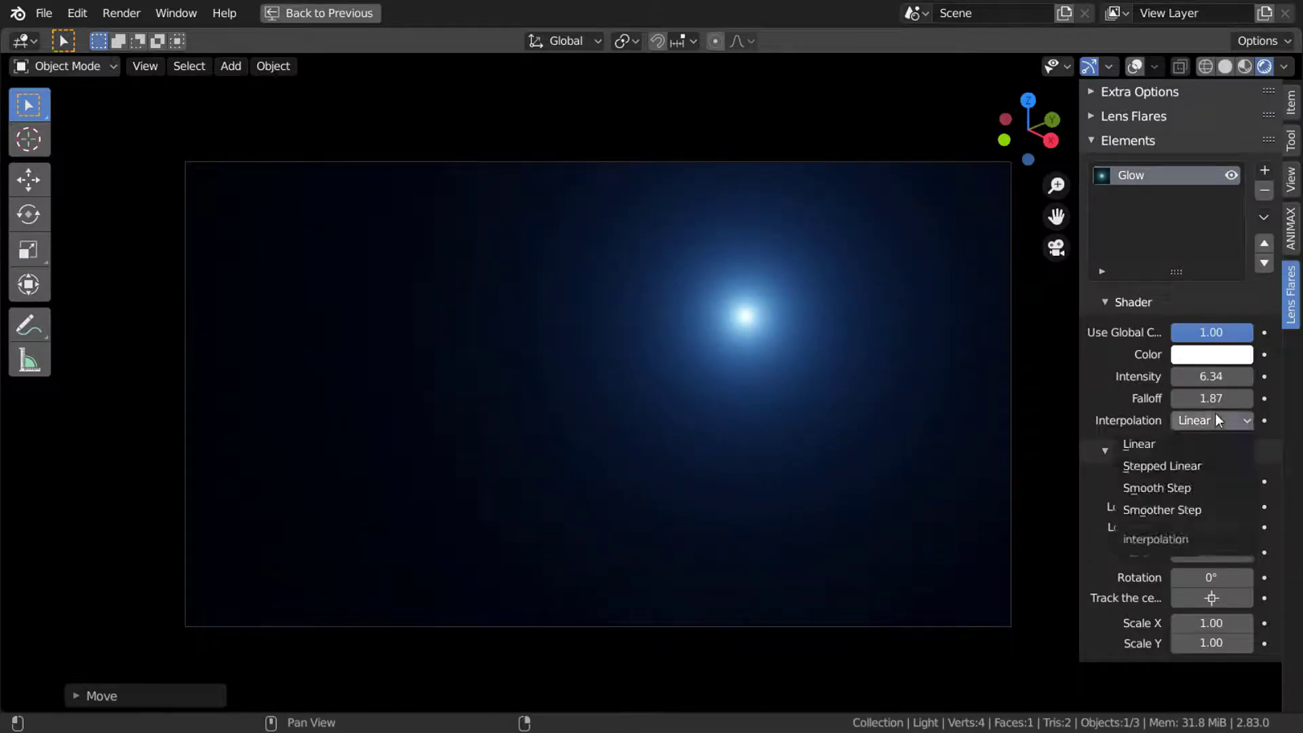
{"action": "left_click", "coordinate": [1198, 490]}
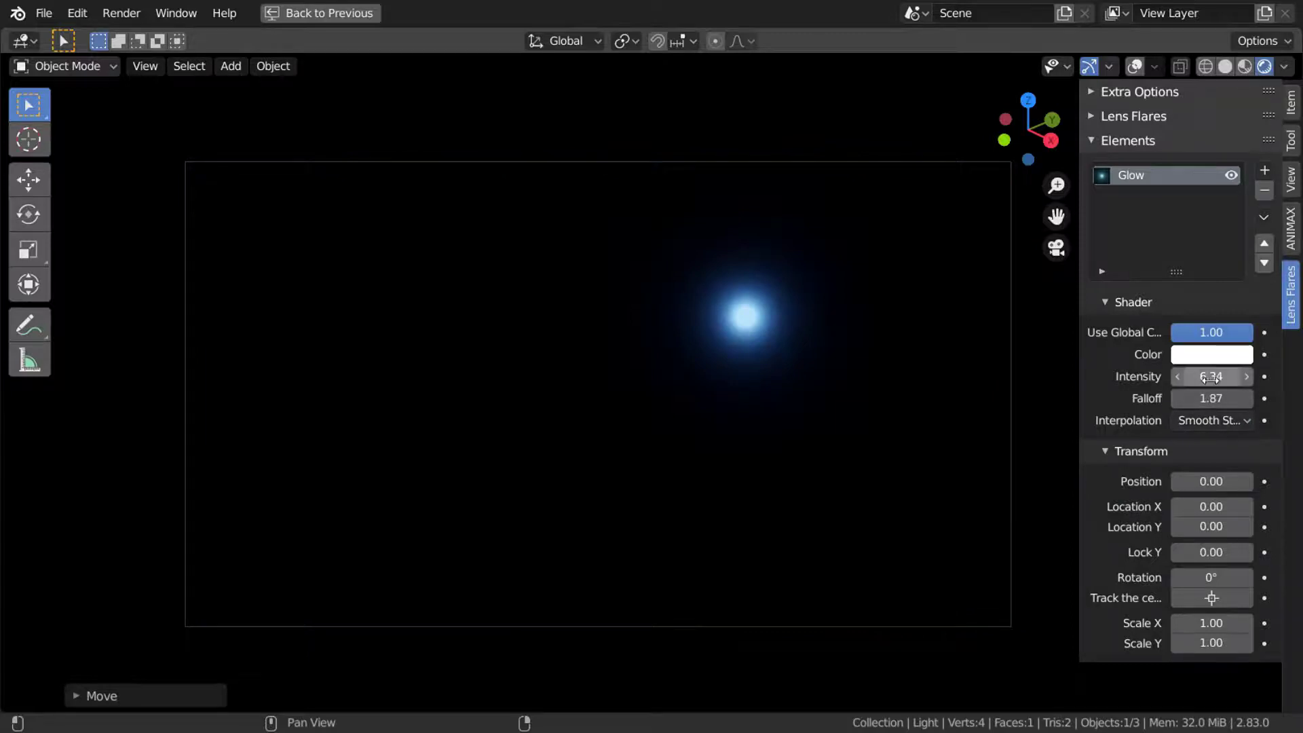
{"action": "left_click_drag", "start_coordinate": [1222, 376], "coordinate": [1279, 376]}
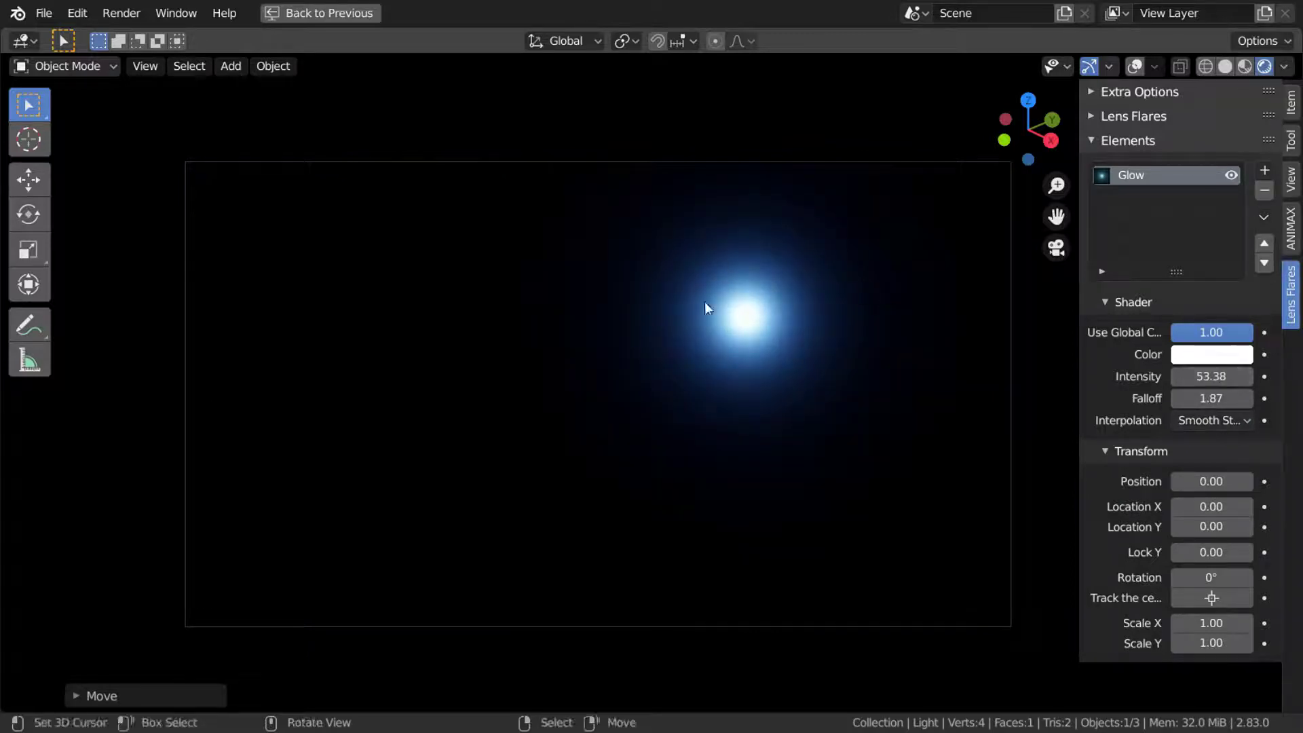
{"action": "left_click", "coordinate": [1240, 426]}
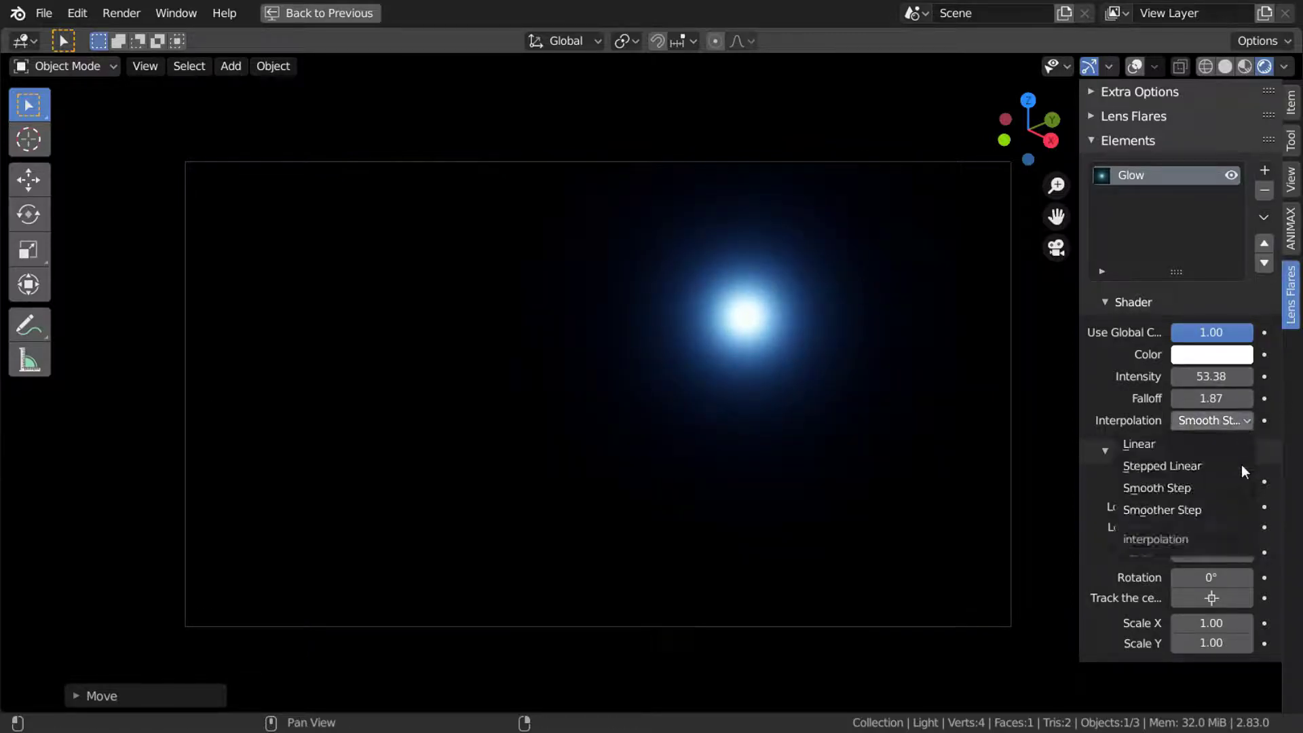
{"action": "left_click", "coordinate": [1230, 509]}
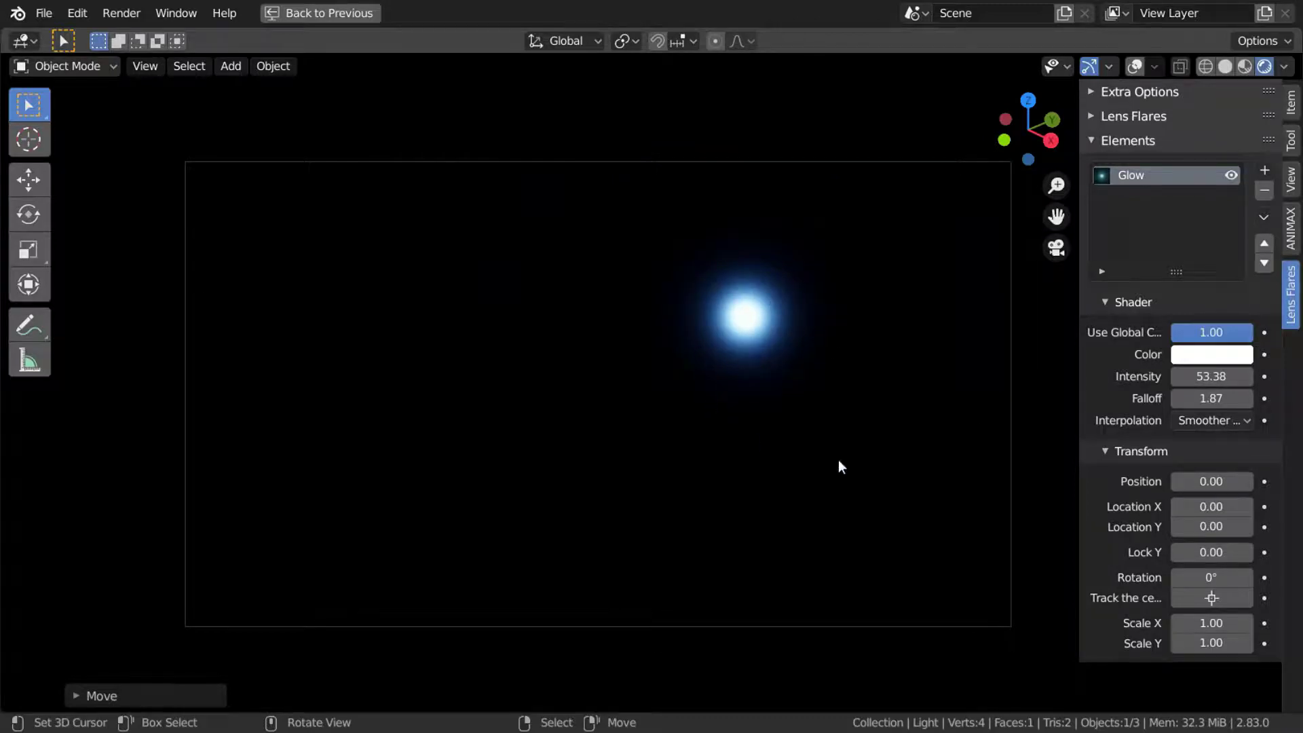
Add a Caustic element to the lens flare alongside the Glow
{"action": "left_click", "coordinate": [1265, 170]}
{"action": "left_click", "coordinate": [1228, 274]}
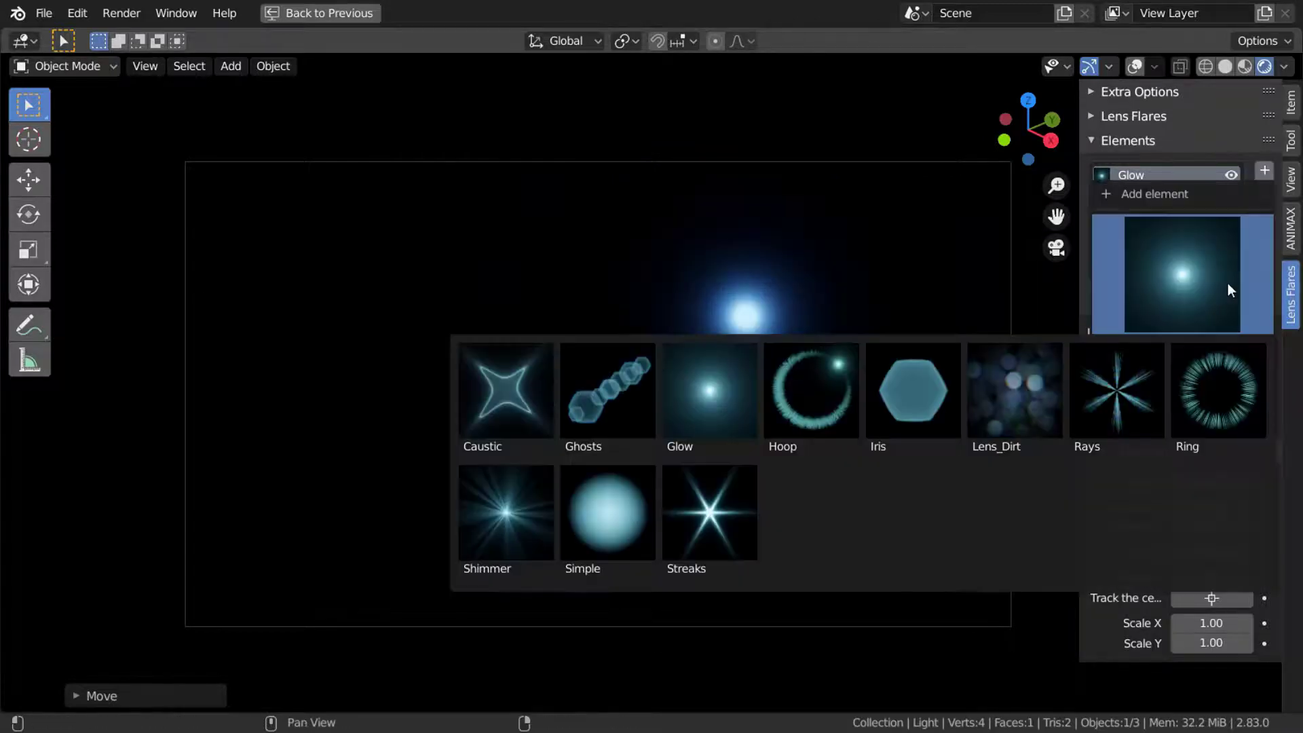
{"action": "left_click", "coordinate": [483, 414]}
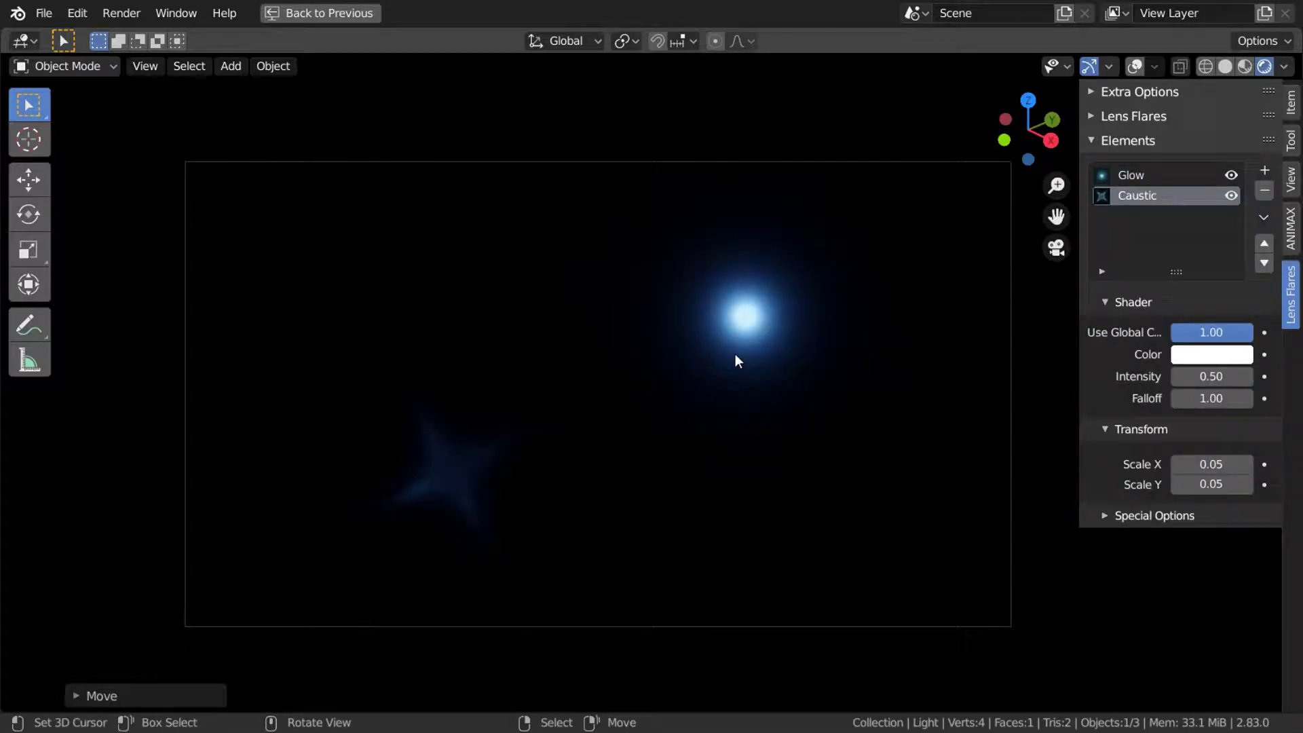
Set the Caustic's intensity to 1.00 and reposition the light in the upper right part of the frame
{"action": "key", "text": "g"}
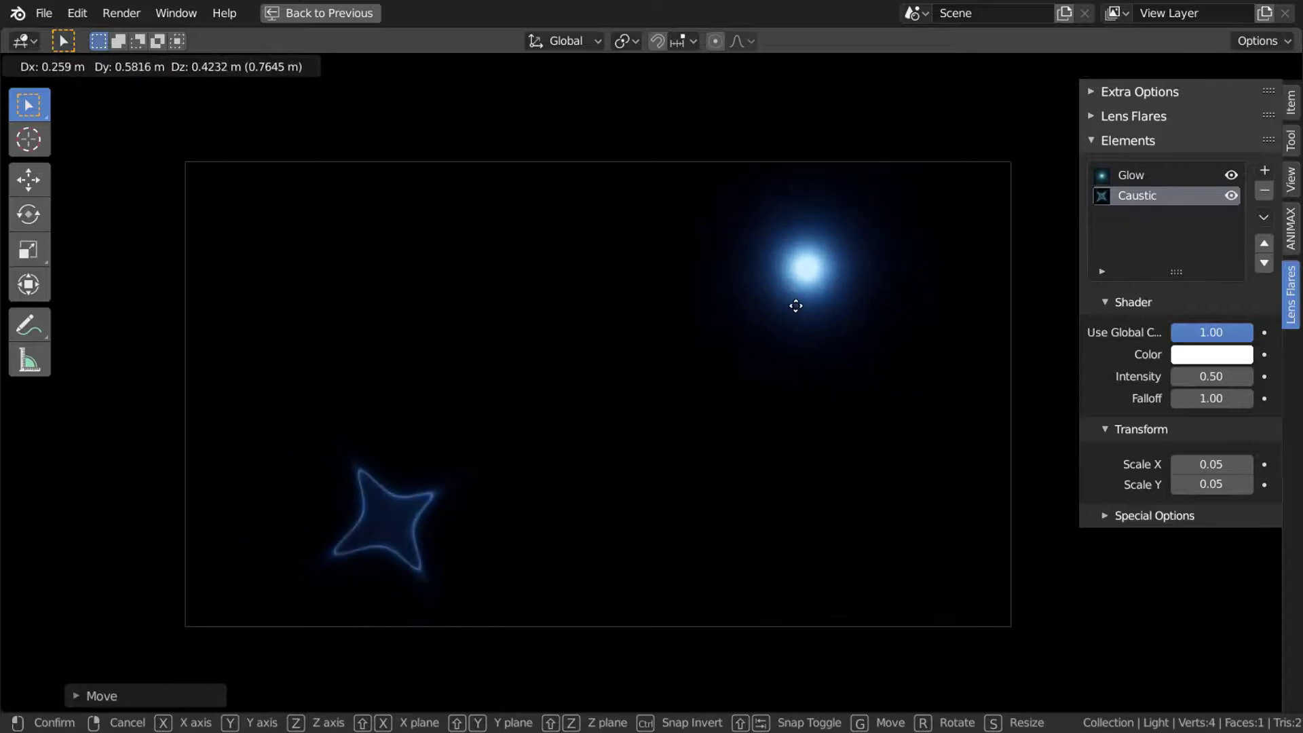
{"action": "left_click", "coordinate": [796, 306]}
{"action": "left_click", "coordinate": [1211, 376]}
{"action": "type", "text": "1"}
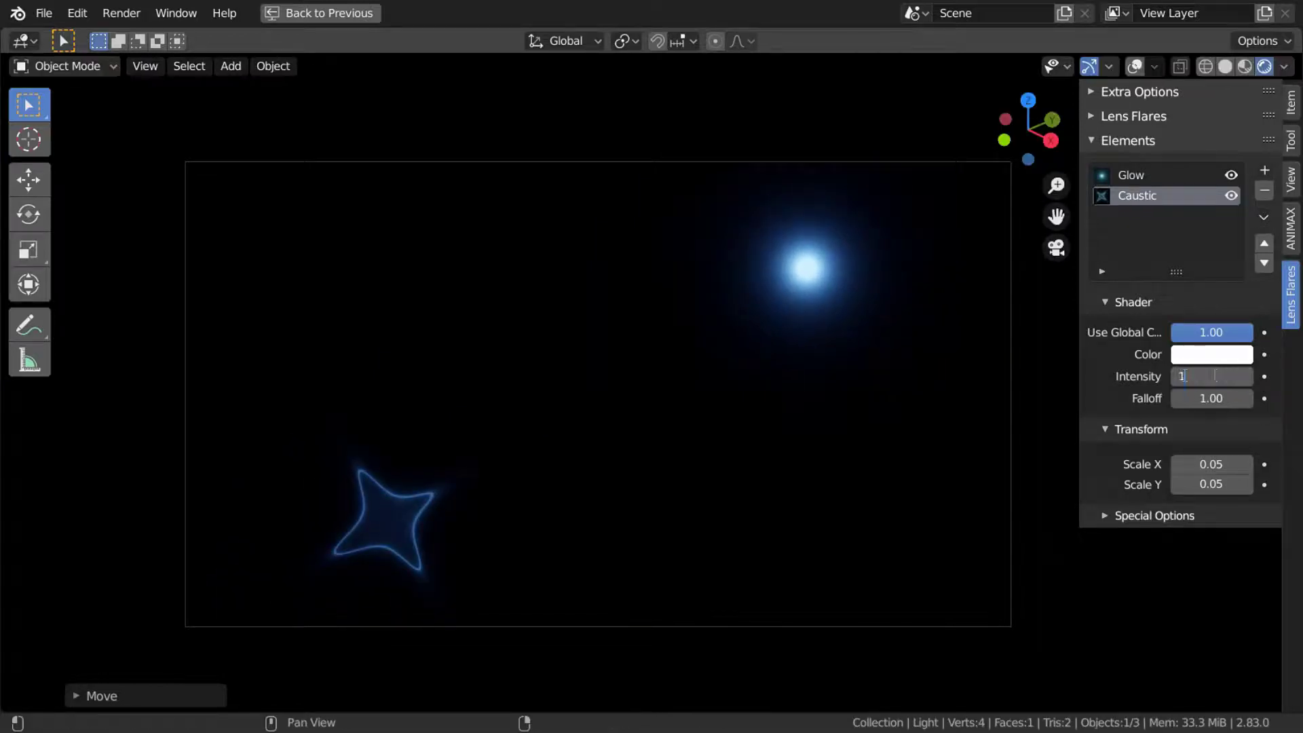
{"action": "key", "text": "Return"}
{"action": "key", "text": "g"}
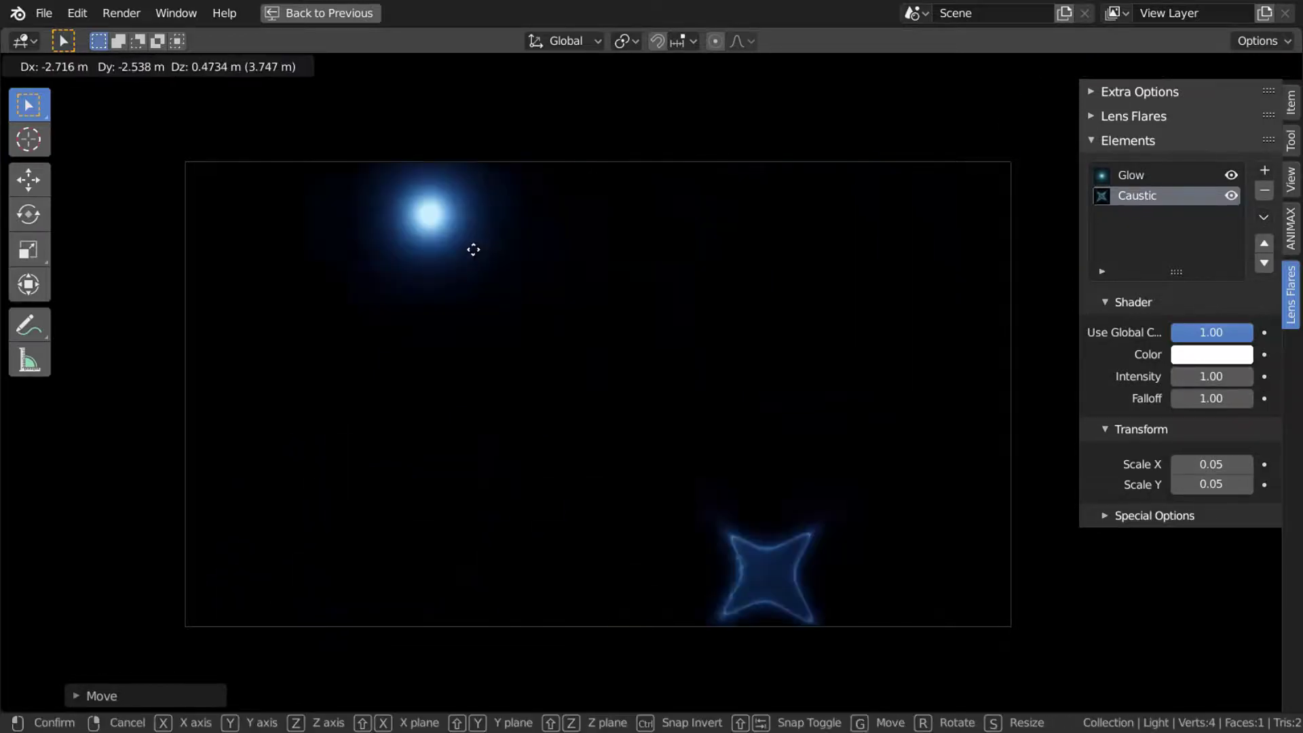
{"action": "left_click", "coordinate": [881, 311]}
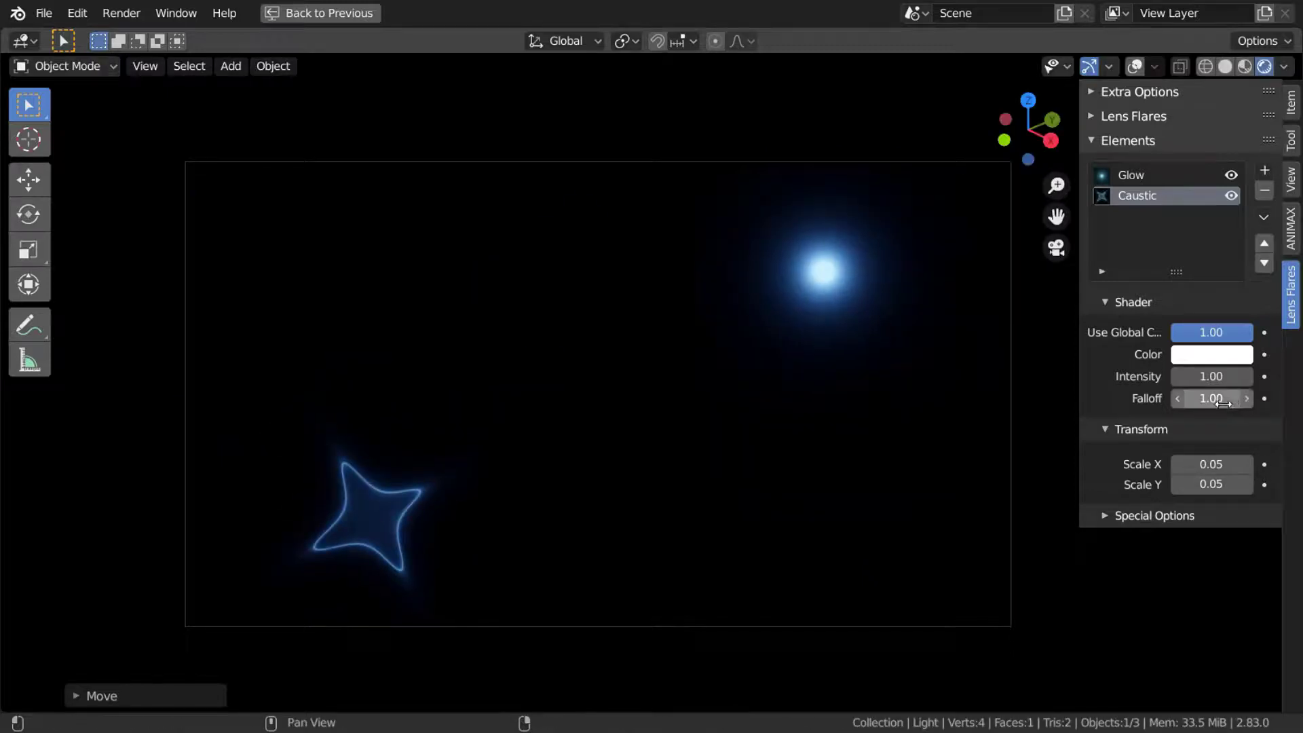
Try a falloff of 0.50 on the Caustic while moving the light, and restore the falloff to 1.00
{"action": "left_click_drag", "start_coordinate": [1223, 404], "coordinate": [1194, 403]}
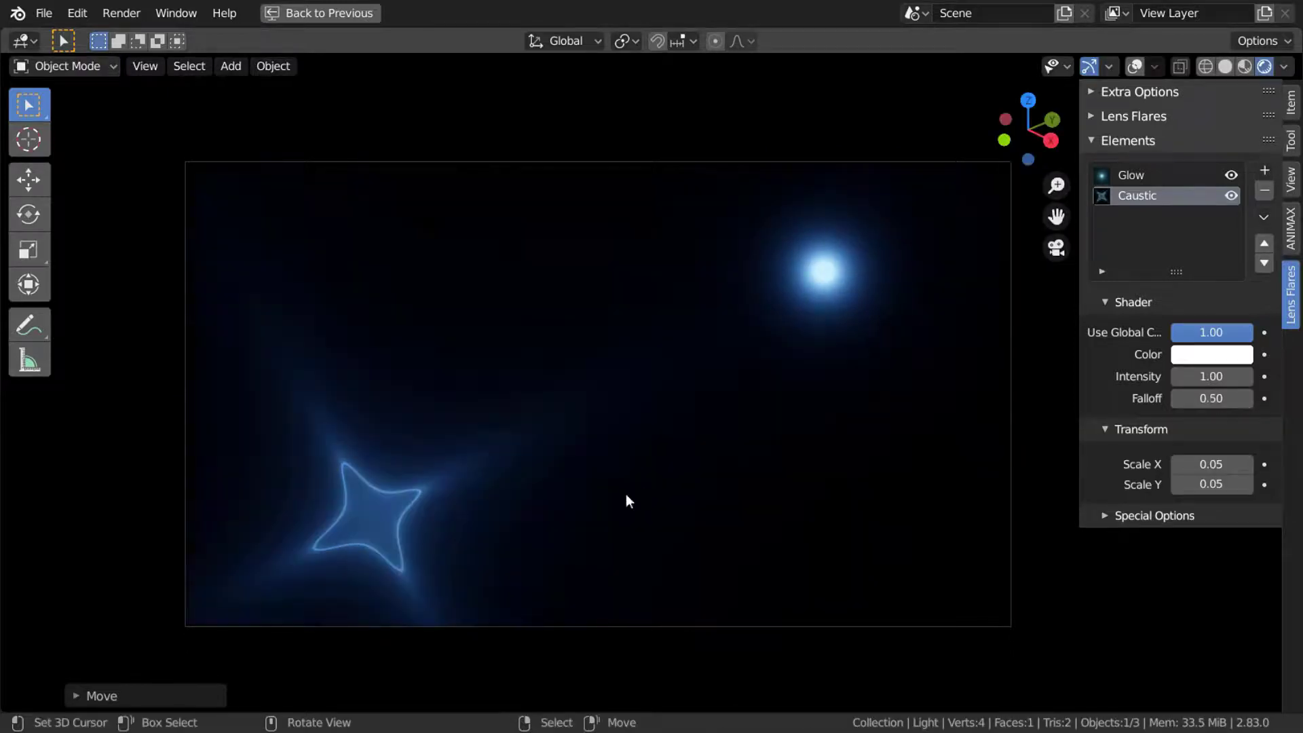
{"action": "key", "text": "g"}
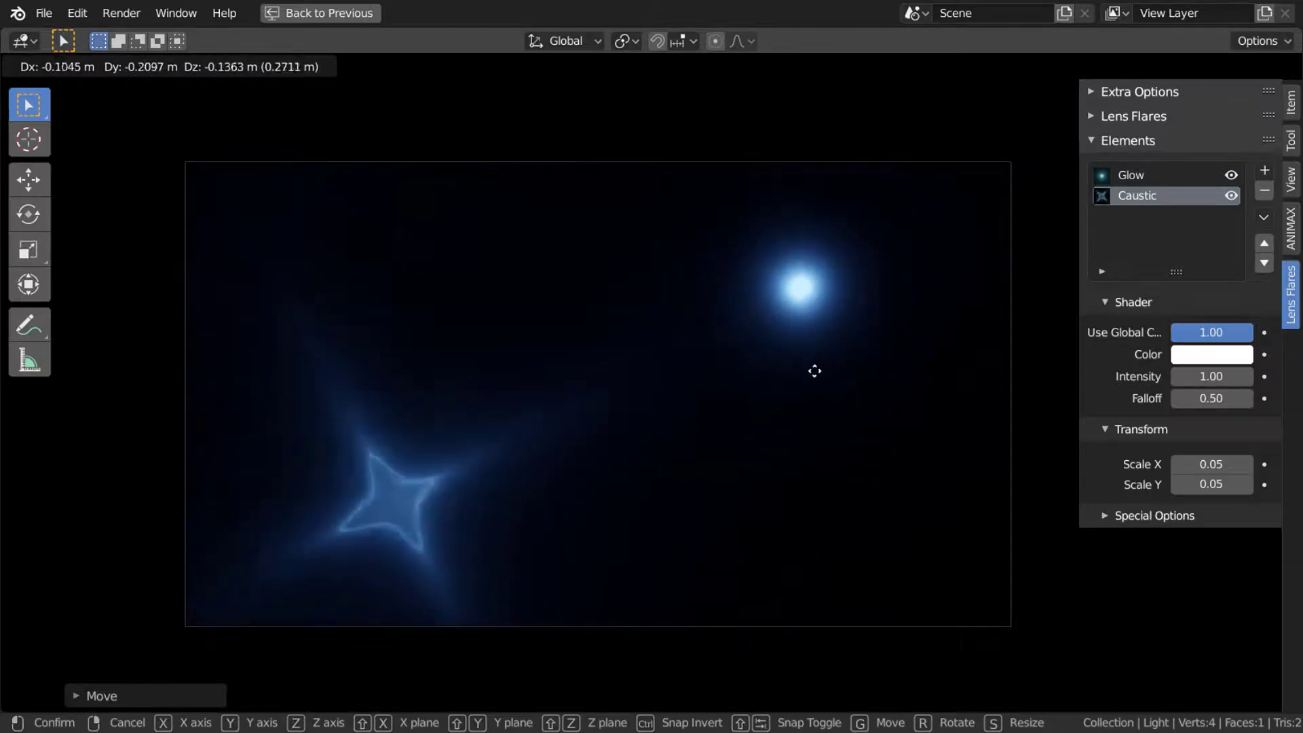
{"action": "left_click", "coordinate": [832, 351]}
{"action": "double_click", "coordinate": [1214, 399]}
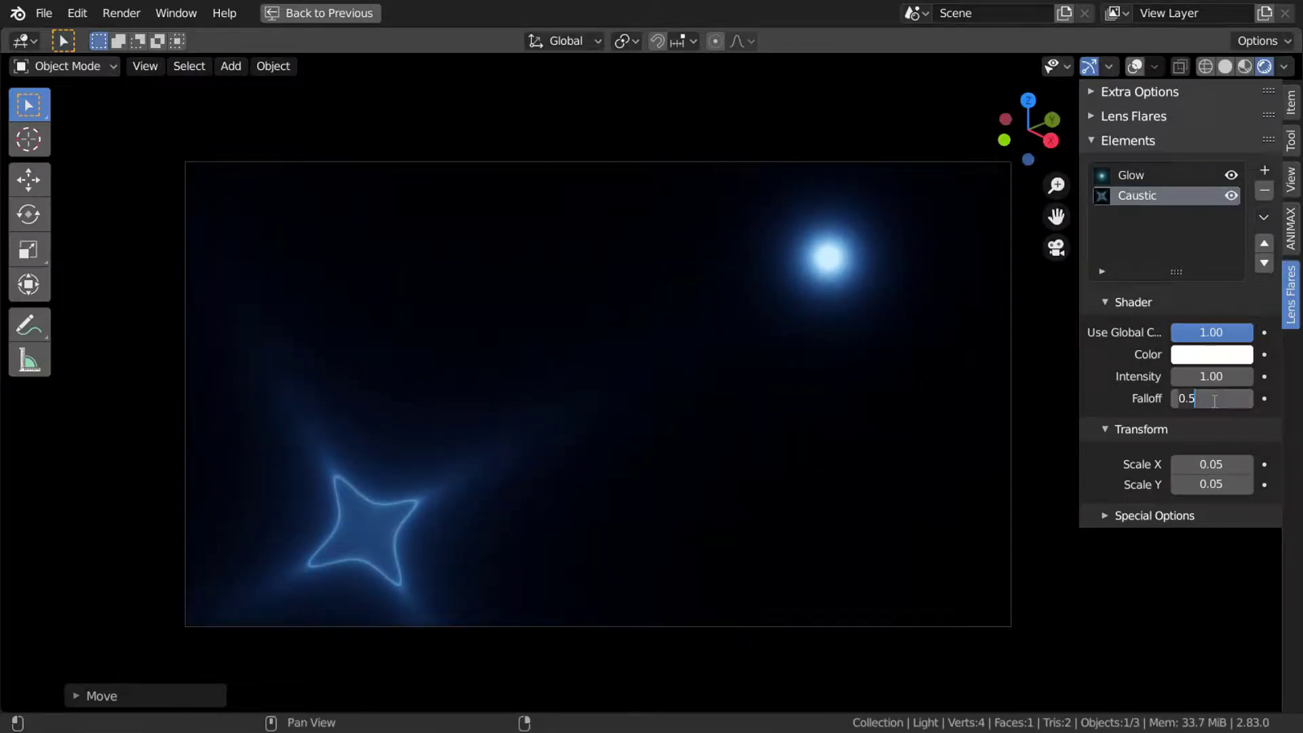
{"action": "key", "text": "BackSpace"}
{"action": "key", "text": "BackSpace"}
{"action": "key", "text": "BackSpace"}
{"action": "type", "text": "1"}
{"action": "key", "text": "Return"}
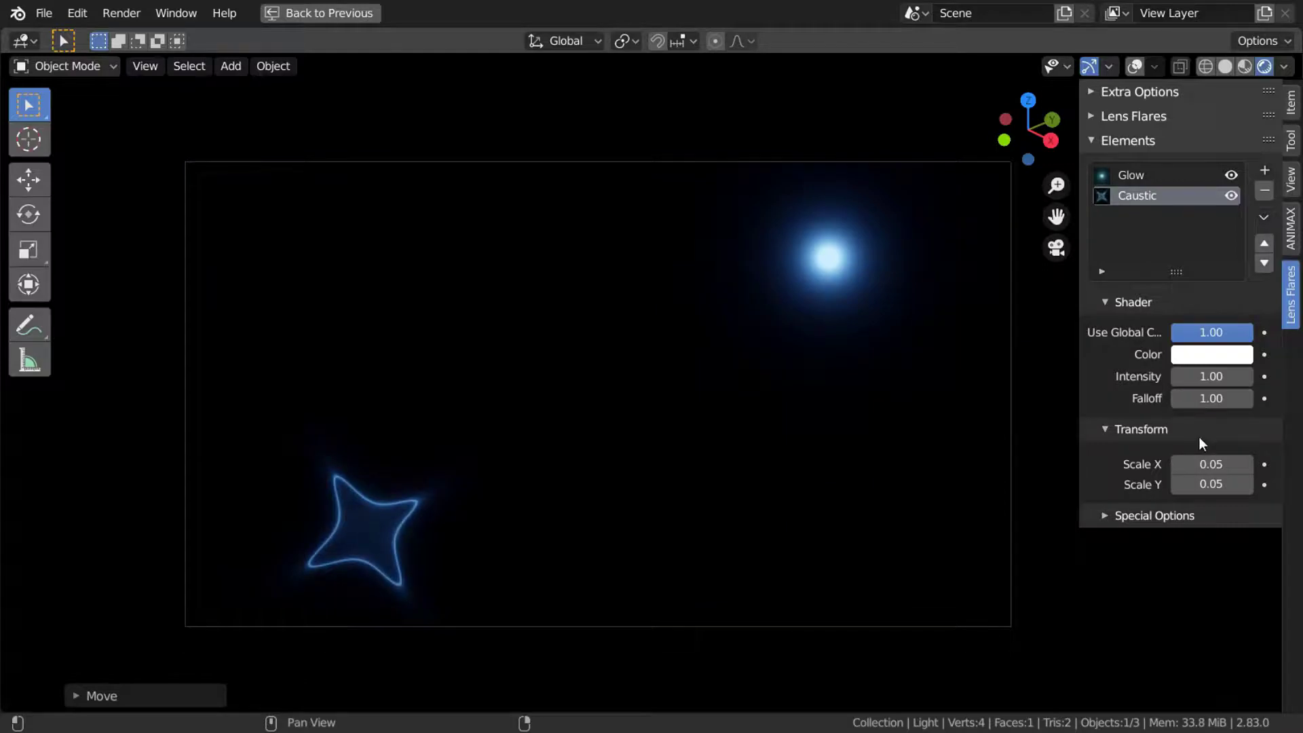
Show only the Caustic's special options, set Caustic Shape to 1.00 and move the light through the frame
{"action": "left_click", "coordinate": [1199, 430]}
{"action": "left_click", "coordinate": [1154, 302]}
{"action": "left_click", "coordinate": [1192, 351]}
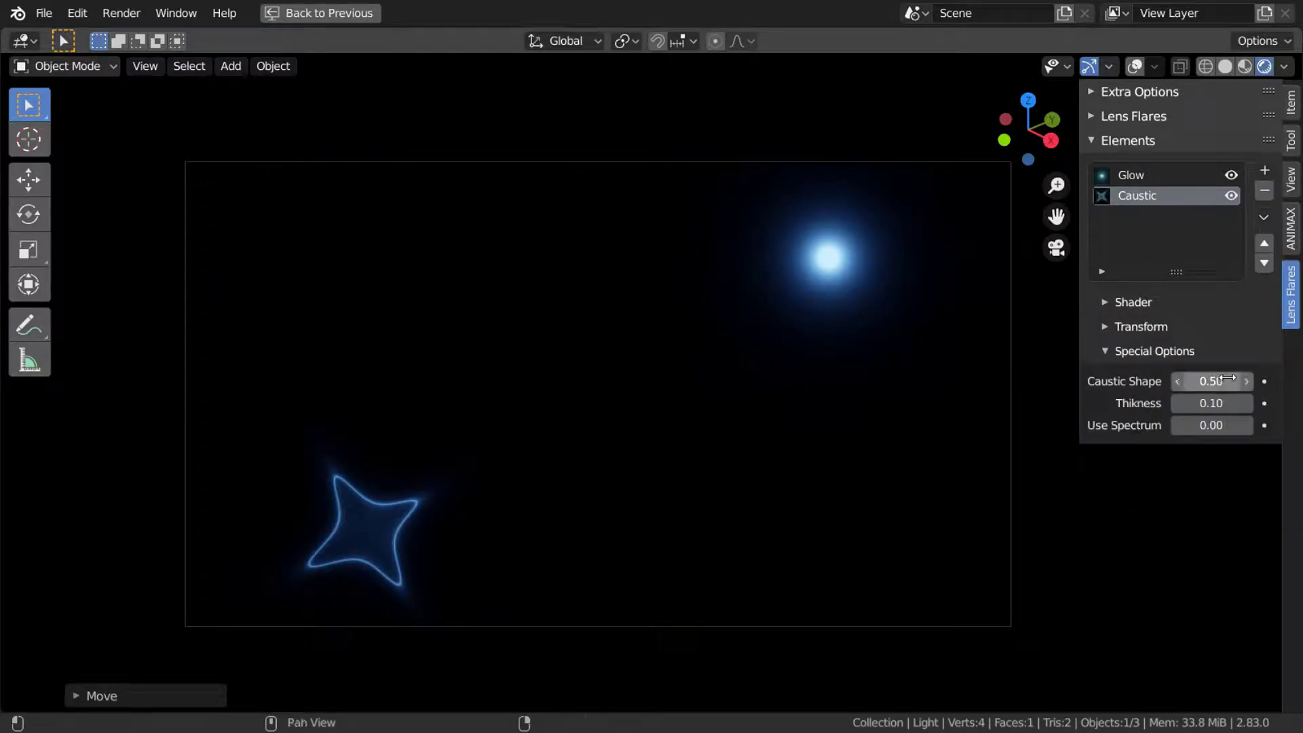
{"action": "mouse_move", "coordinate": [1222, 380]}
{"action": "left_mouse_down"}
{"action": "mouse_move", "coordinate": [1262, 381]}
{"action": "mouse_move", "coordinate": [1222, 381]}
{"action": "left_mouse_up"}
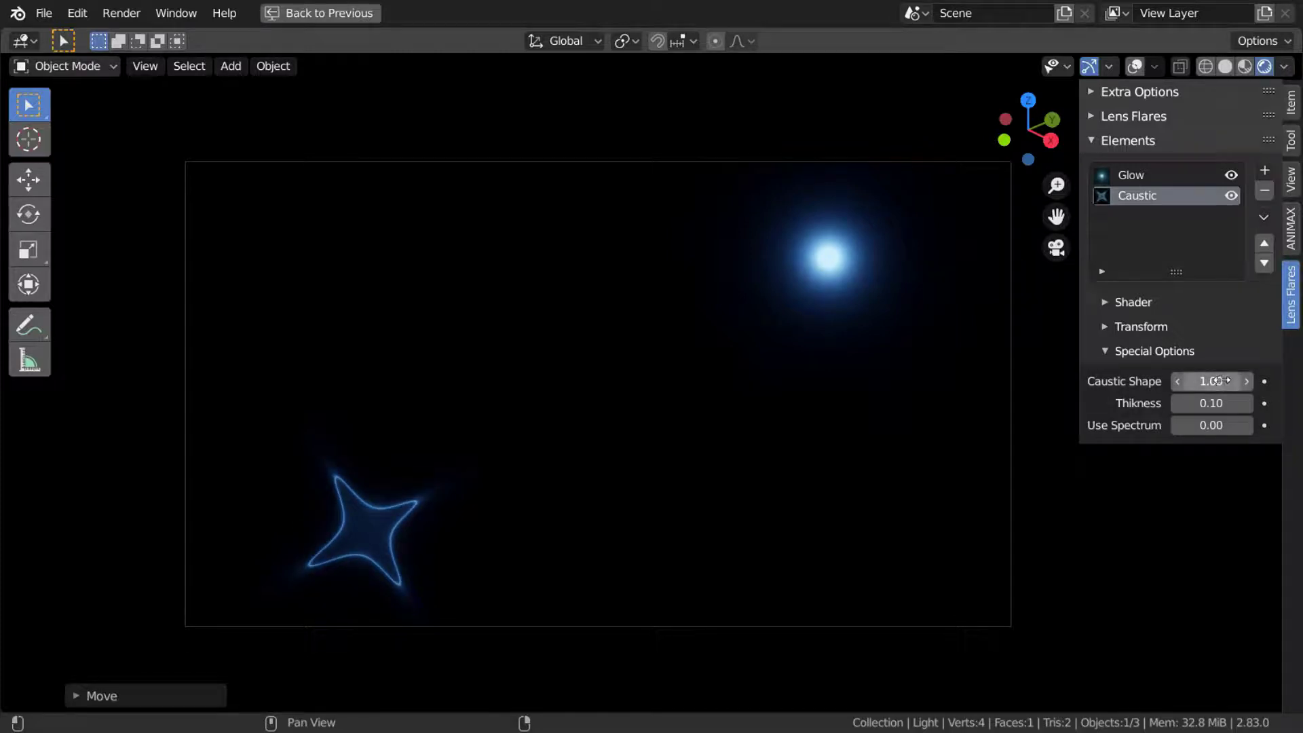
{"action": "key", "text": "g"}
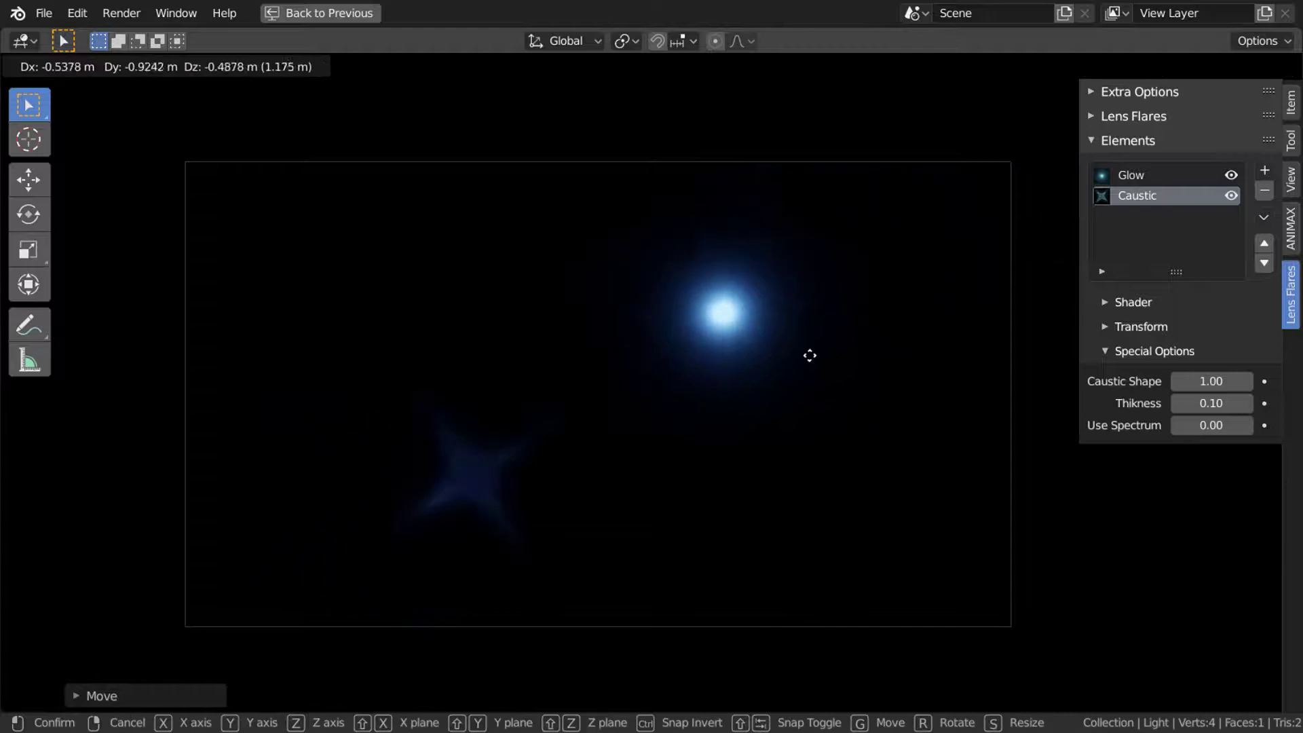
{"action": "left_click", "coordinate": [930, 282]}
Set Caustic Shape to 0.00 and reposition the light in the upper right part of the frame
{"action": "left_click", "coordinate": [1212, 381]}
{"action": "type", "text": "0"}
{"action": "key", "text": "Return"}
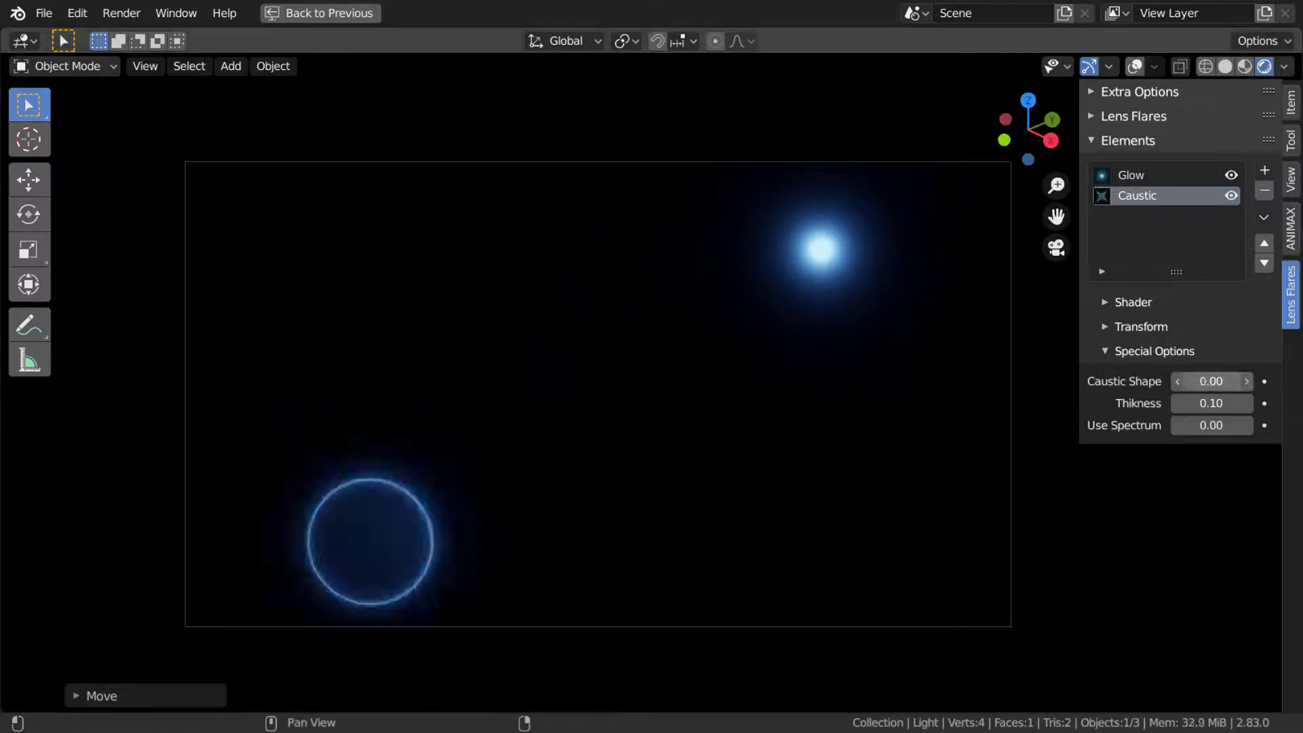
{"action": "key", "text": "g"}
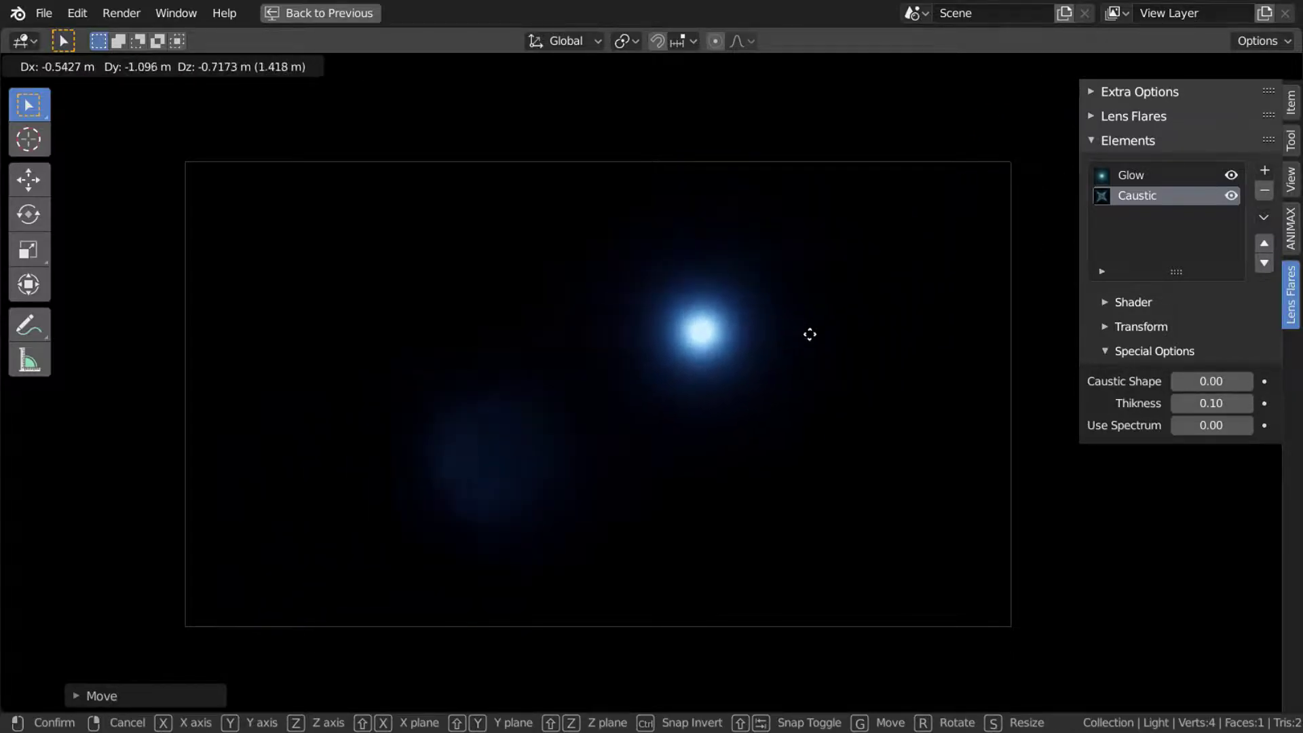
{"action": "left_click", "coordinate": [907, 277]}
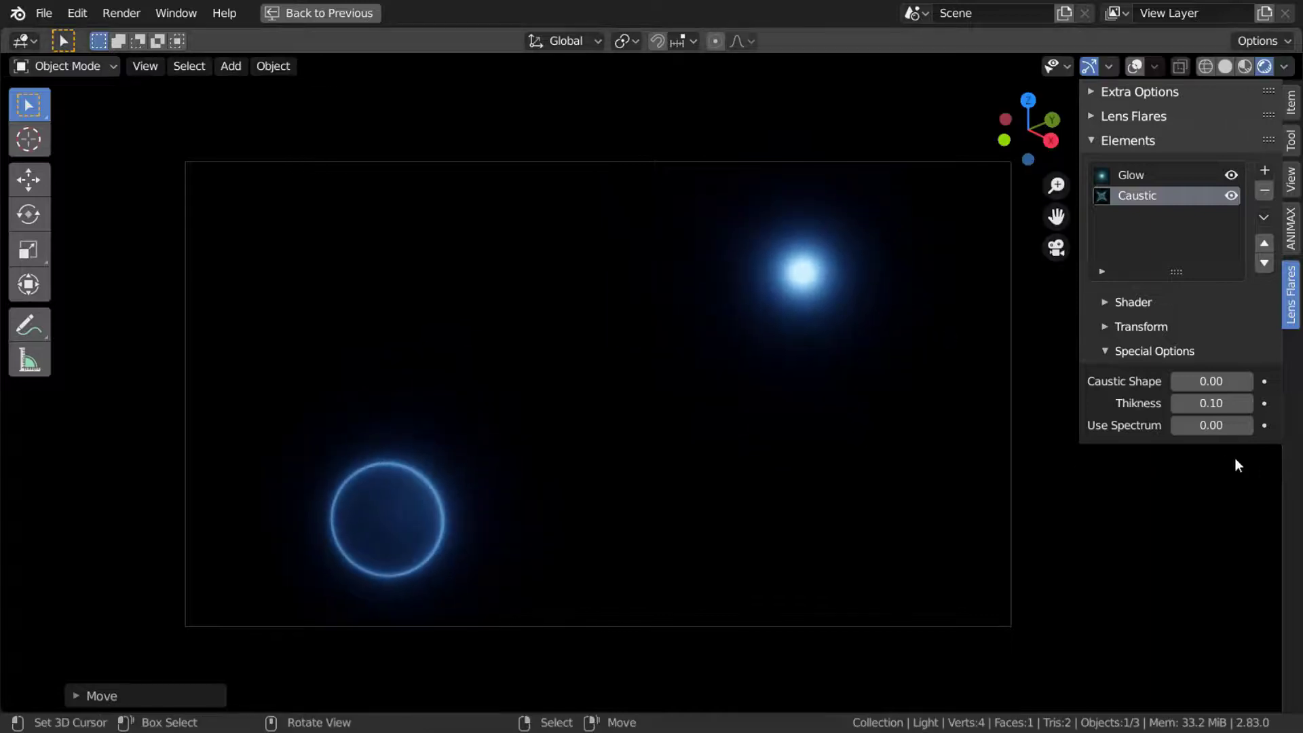
Set the Caustic's thickness to 0.22 after trying 1.00 with the light moved
{"action": "left_click_drag", "start_coordinate": [1218, 405], "coordinate": [1290, 405]}
{"action": "key", "text": "g"}
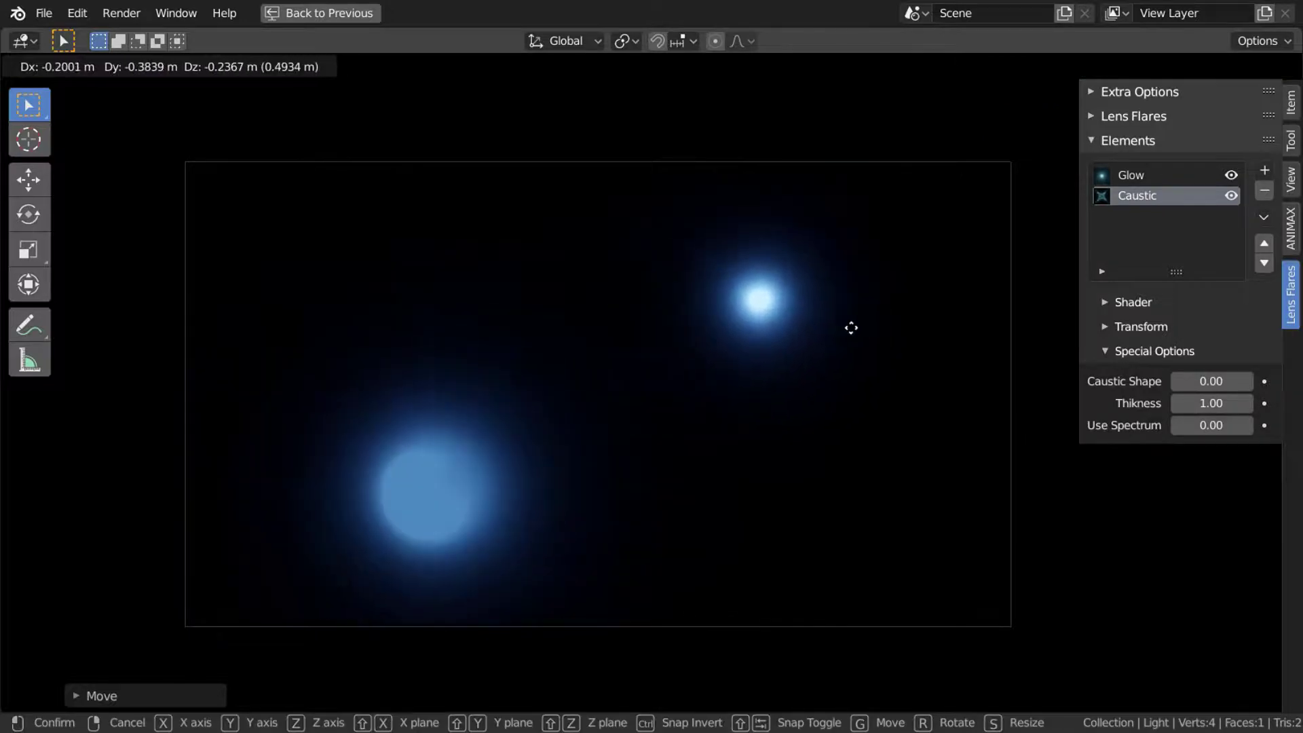
{"action": "left_click", "coordinate": [889, 297]}
{"action": "left_click_drag", "start_coordinate": [1212, 404], "coordinate": [1215, 456]}
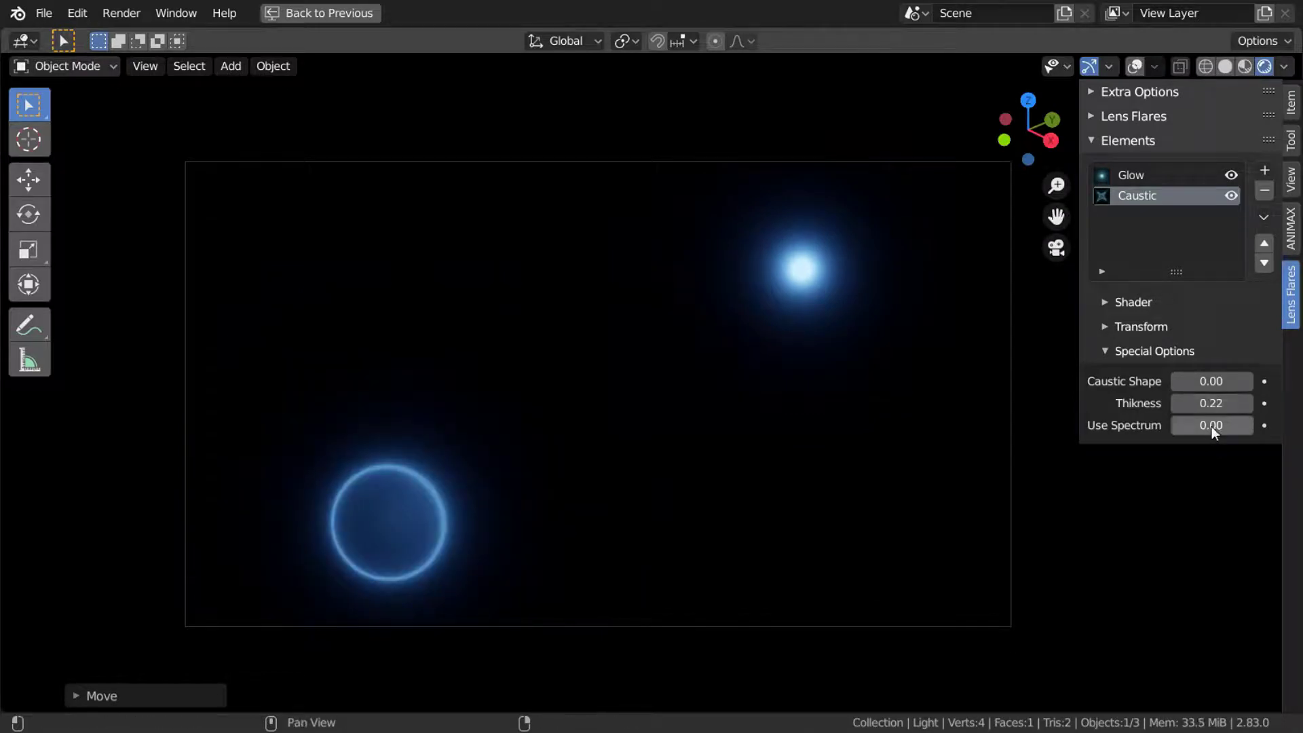
Set the Caustic's Use Spectrum to 1.00 and its Use Global Color to 0.00, and move the light
{"action": "left_click_drag", "start_coordinate": [1212, 427], "coordinate": [1249, 426]}
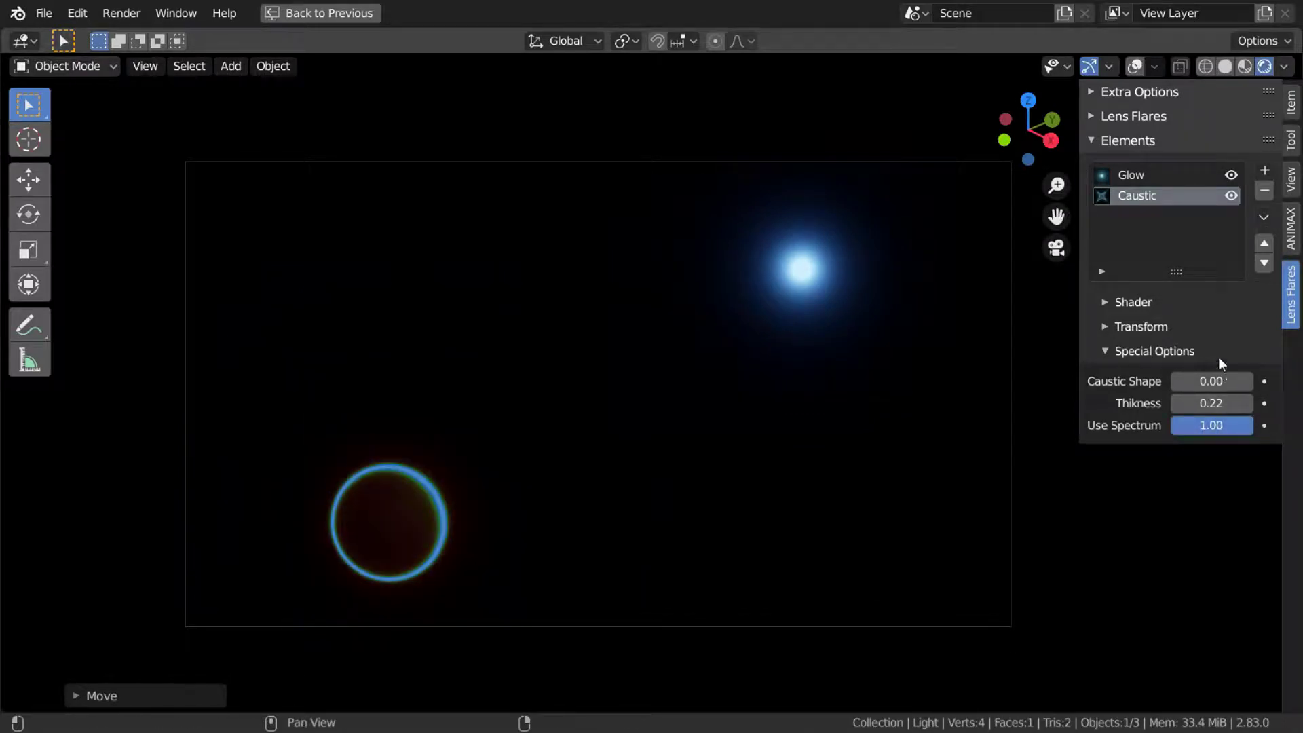
{"action": "left_click", "coordinate": [1172, 302]}
{"action": "left_click_drag", "start_coordinate": [1219, 332], "coordinate": [1175, 332]}
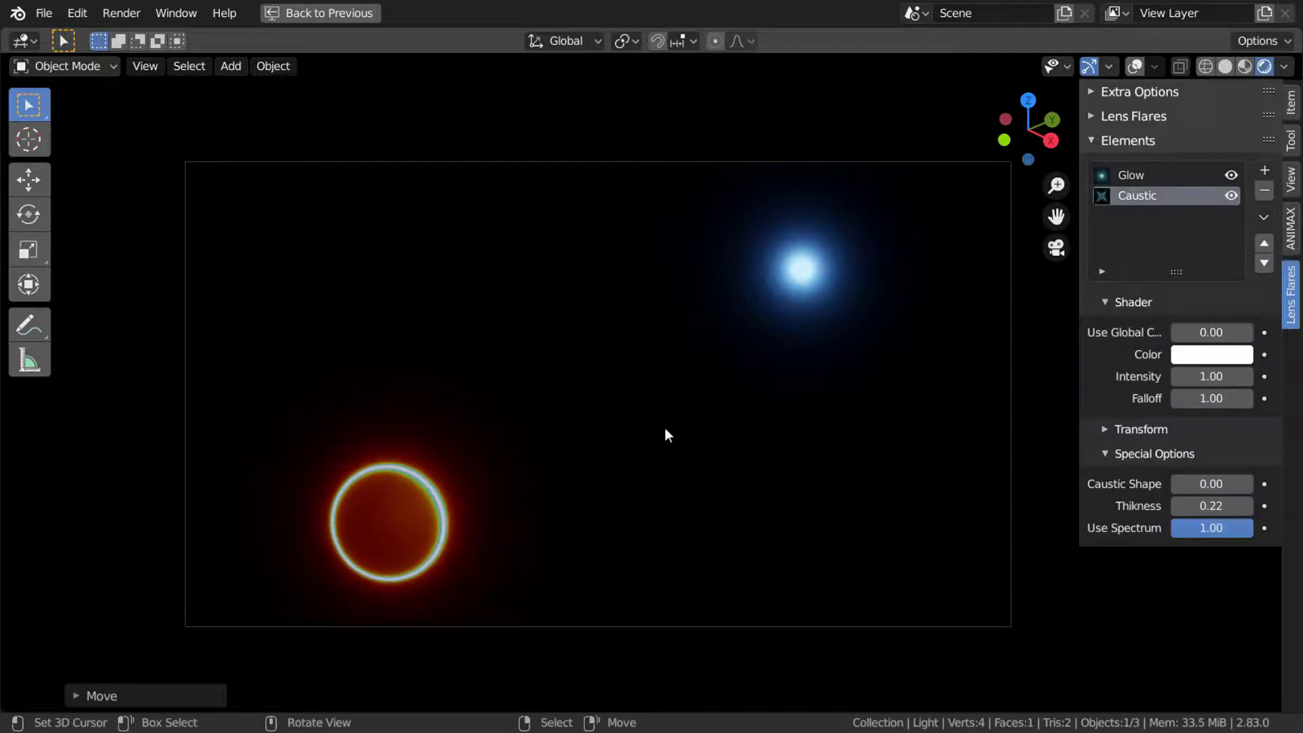
{"action": "middle_click_drag", "start_coordinate": [539, 499], "coordinate": [740, 264], "text": "shift"}
{"action": "key", "text": "g"}
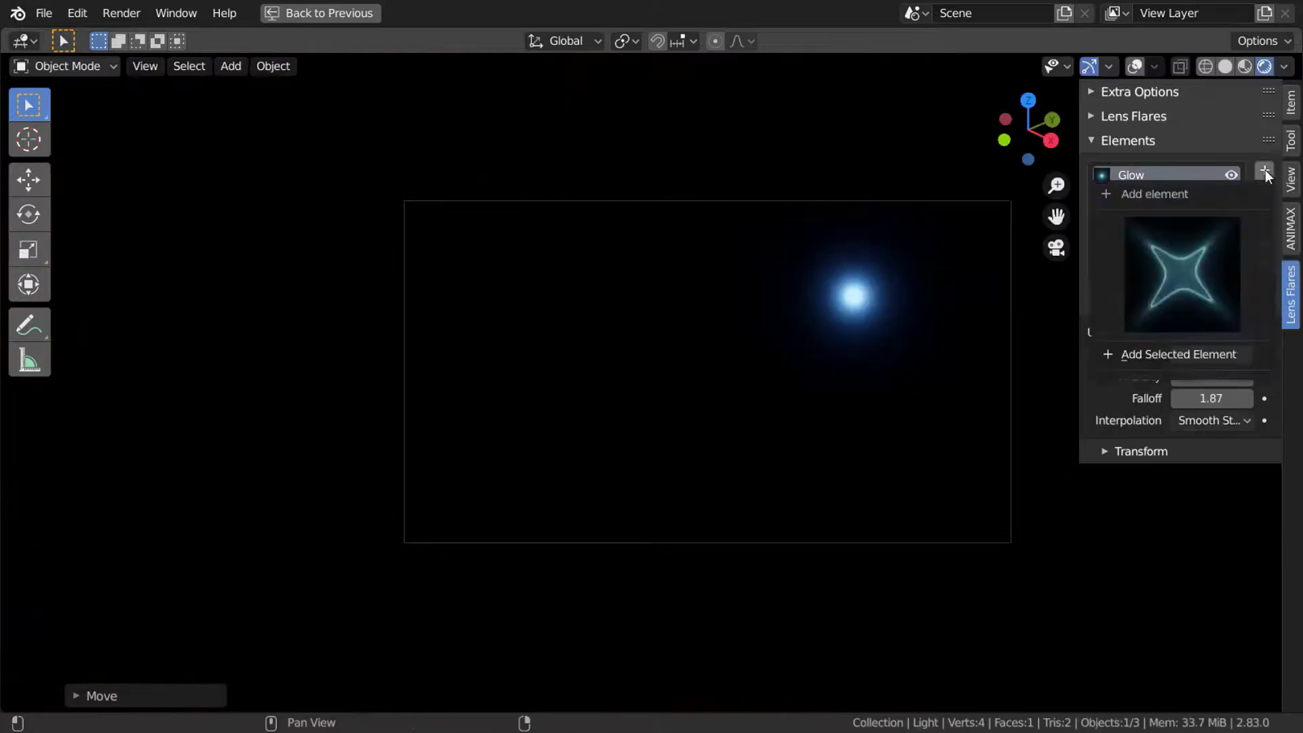
Add a Ghosts element to the lens flare alongside the Glow
{"action": "left_click", "coordinate": [1210, 261]}
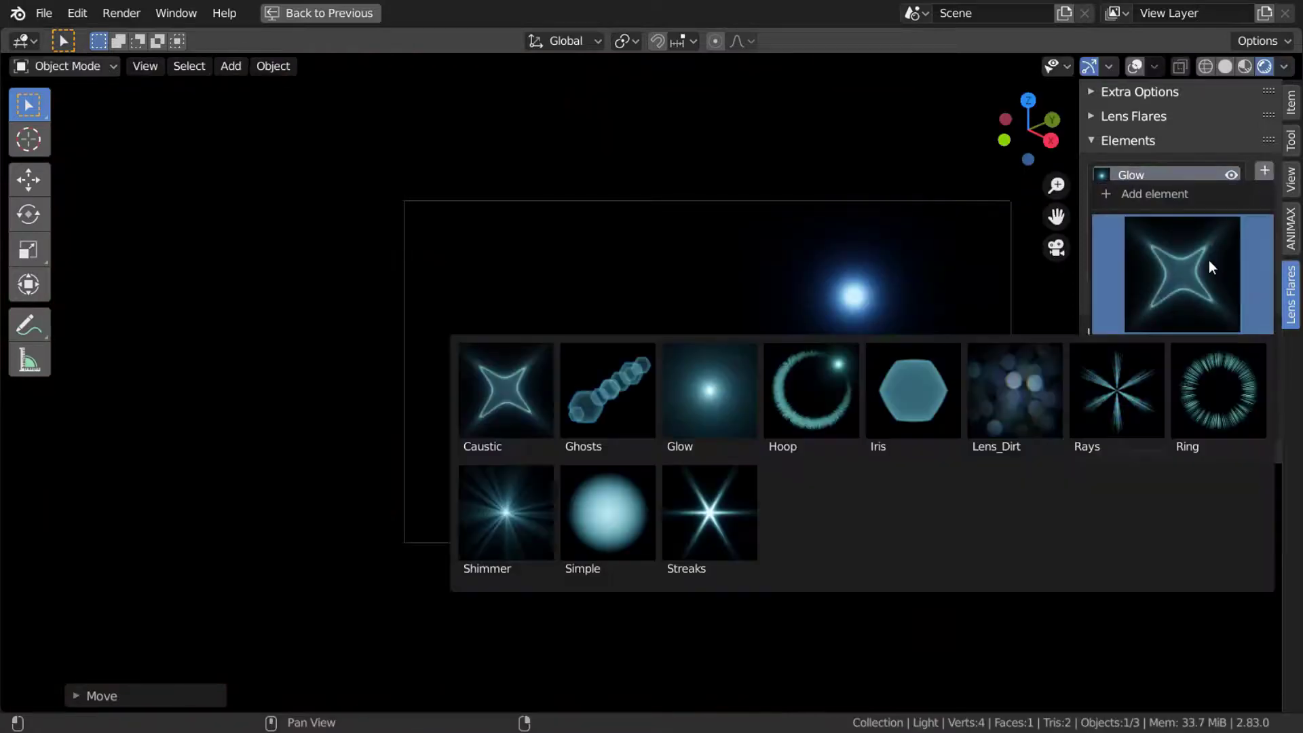
{"action": "left_click", "coordinate": [634, 373]}
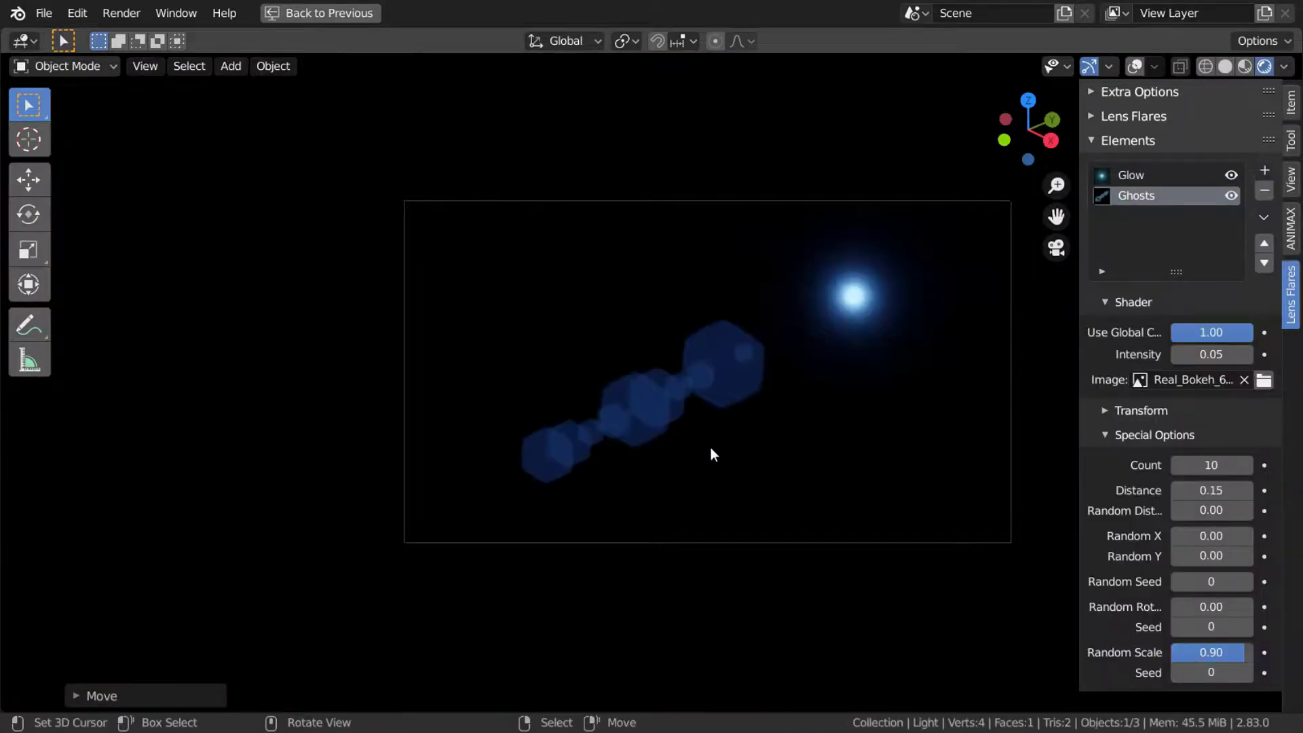
{"action": "scroll", "coordinate": [711, 450], "scroll_direction": "up", "scroll_amount": 5}
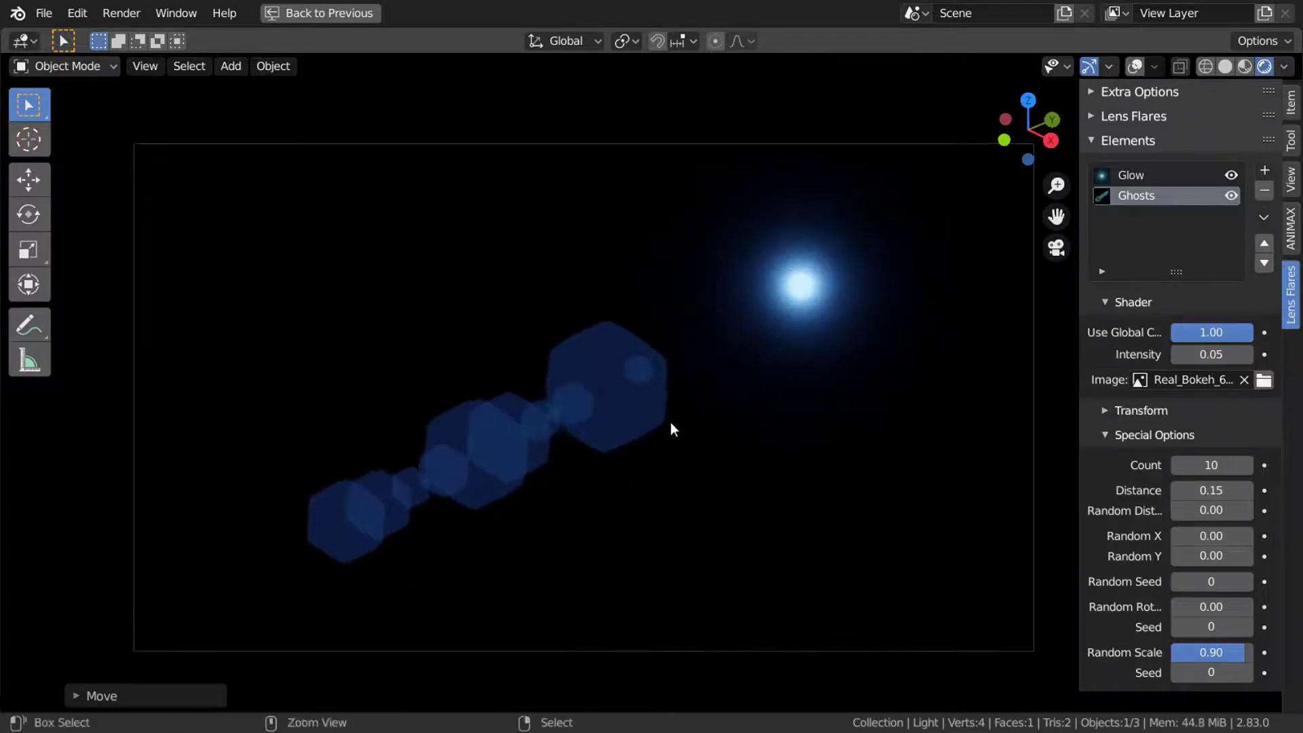
{"action": "scroll", "coordinate": [670, 429], "scroll_direction": "right", "scroll_amount": 2, "text": "ctrl"}
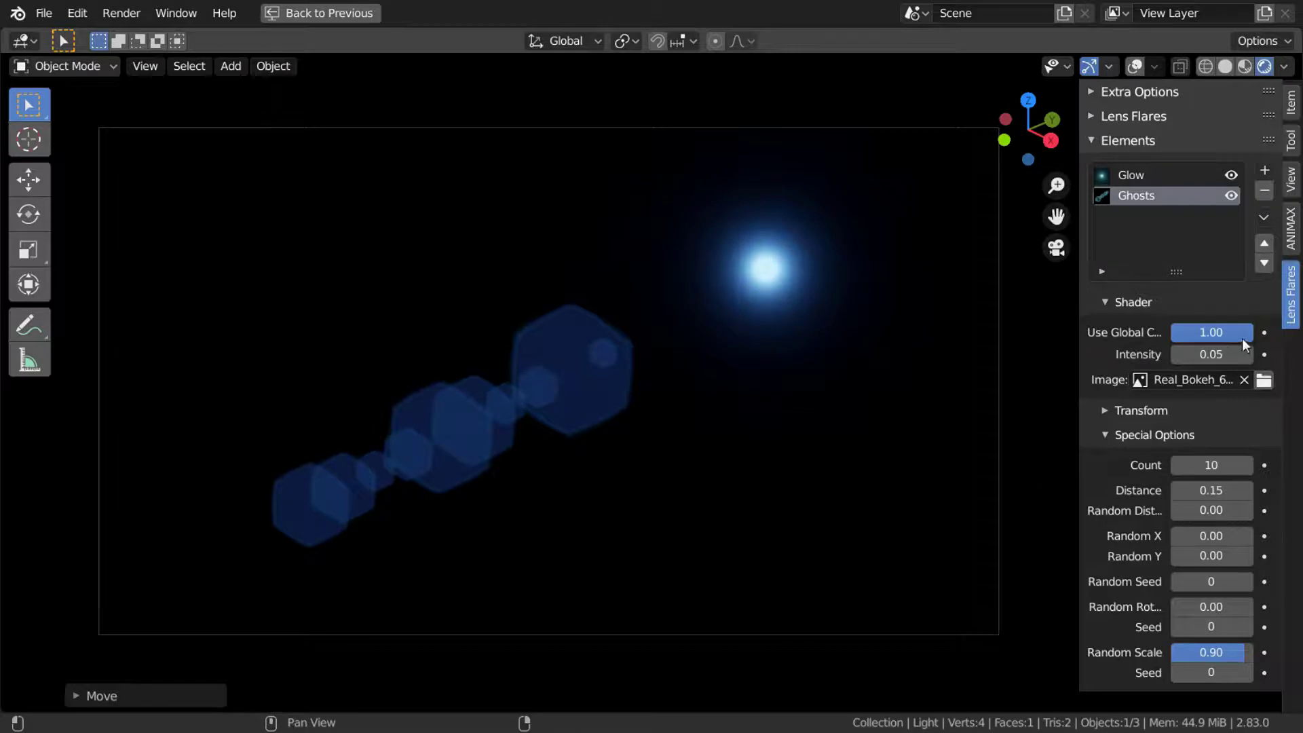
Set the Ghosts' Use Global Color to 0.00 and the color ramp's seed to 11
{"action": "left_click_drag", "start_coordinate": [1242, 338], "coordinate": [1161, 338]}
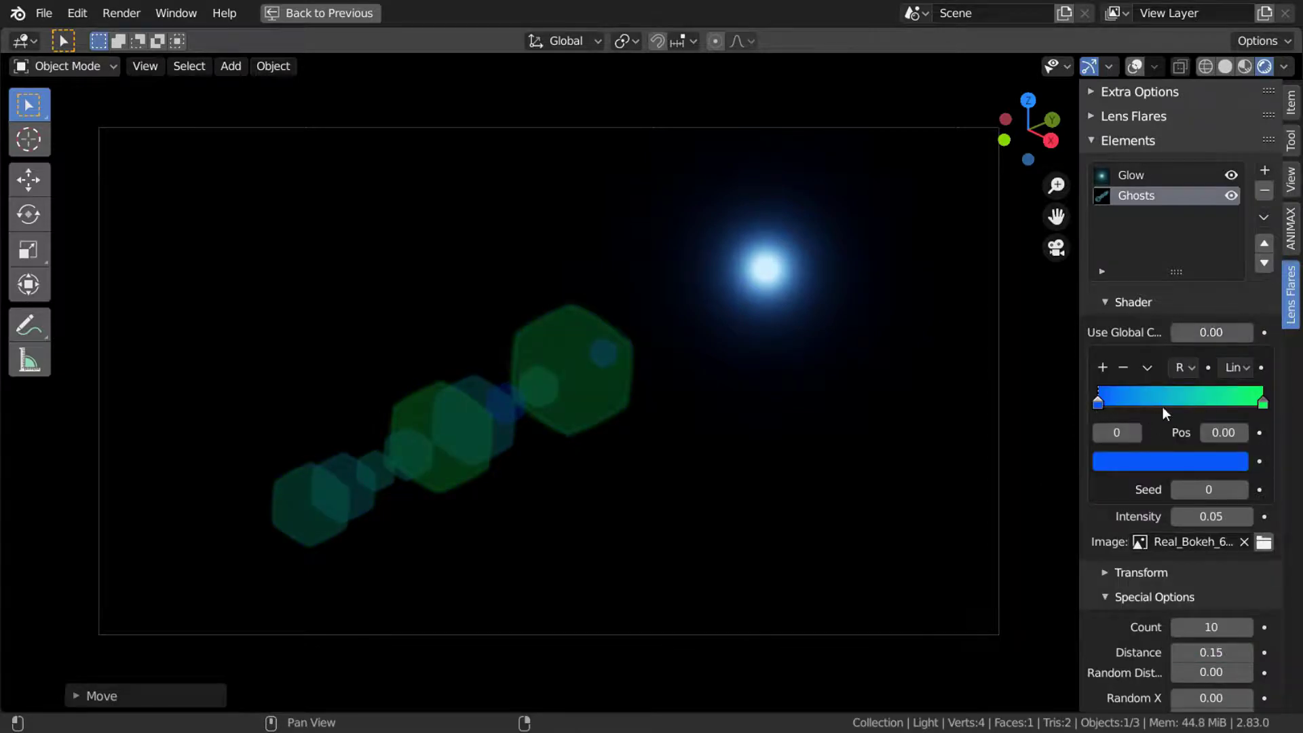
{"action": "left_click", "coordinate": [1242, 489]}
{"action": "left_click", "coordinate": [1242, 490]}
{"action": "left_click", "coordinate": [1245, 490]}
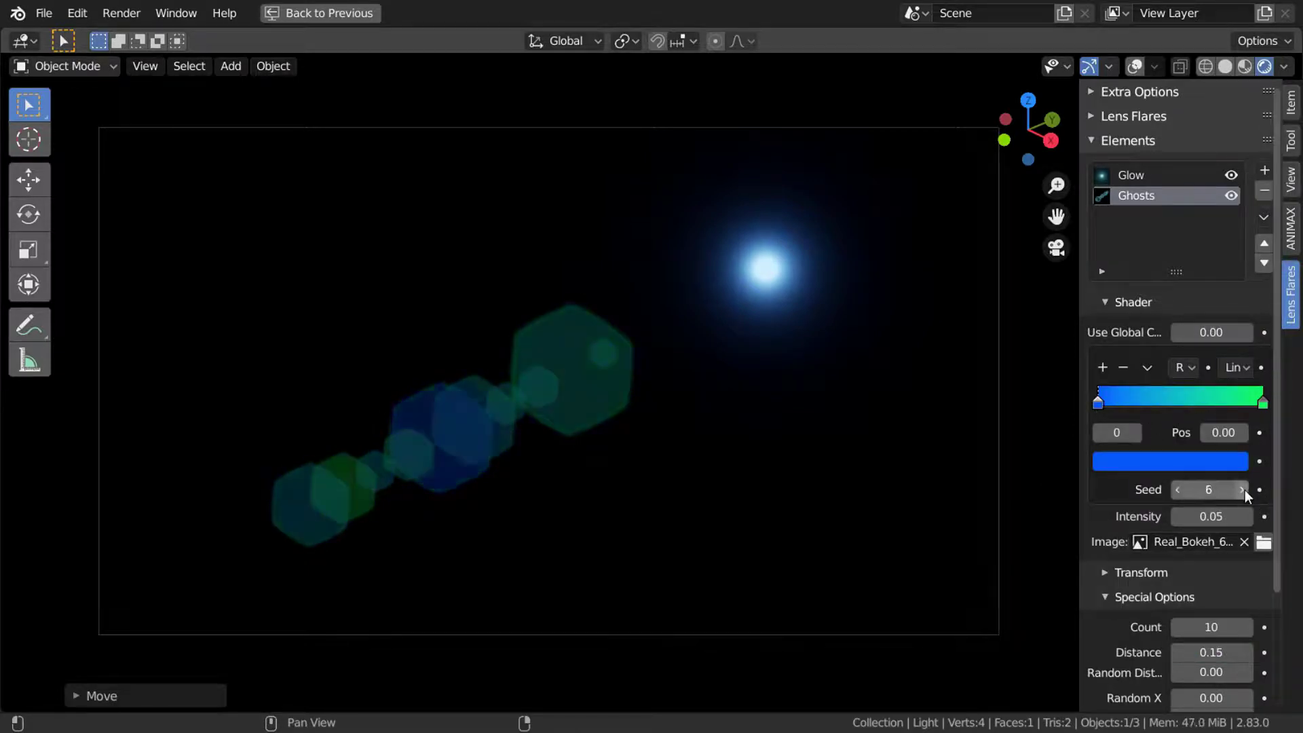
{"action": "left_click", "coordinate": [1245, 490]}
{"action": "left_click", "coordinate": [1245, 490]}
Add a color stop at position 0.50 on the Ghosts' color ramp and make it orange
{"action": "left_click", "coordinate": [1104, 368]}
{"action": "left_click", "coordinate": [1181, 458]}
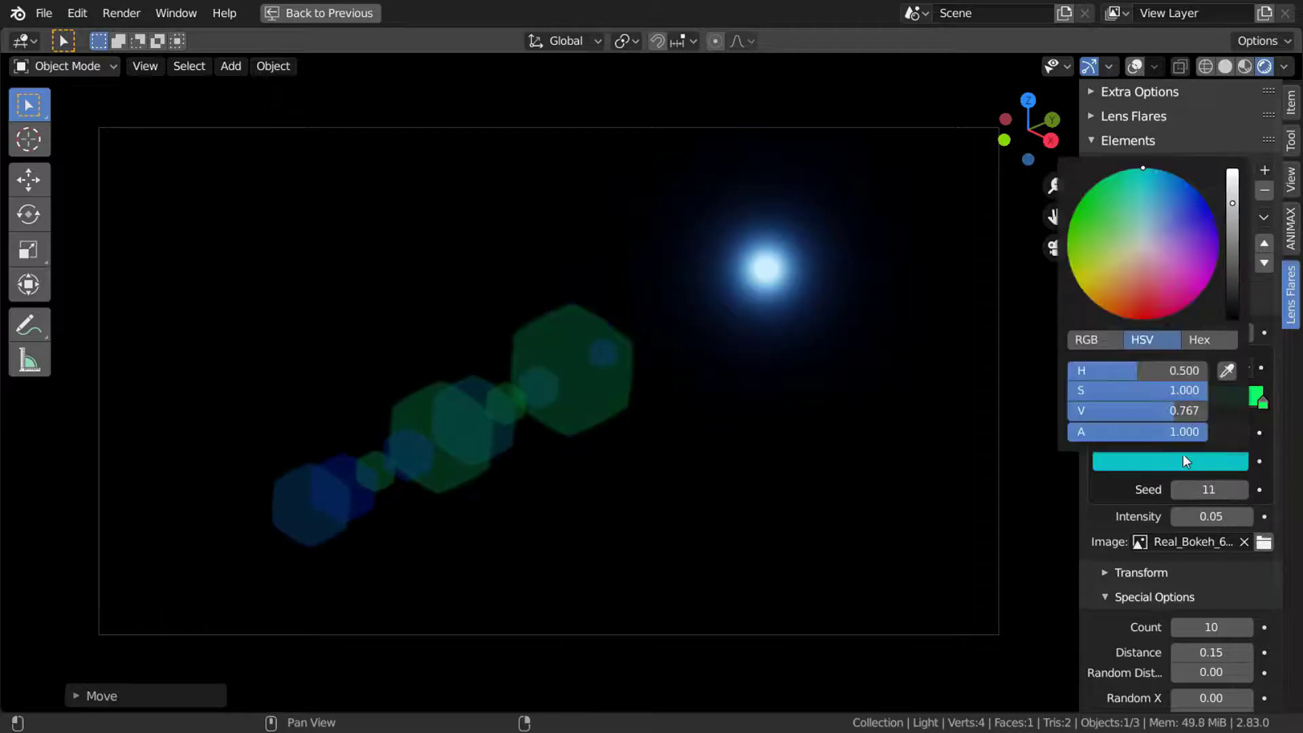
{"action": "left_click_drag", "start_coordinate": [1154, 370], "coordinate": [1099, 370]}
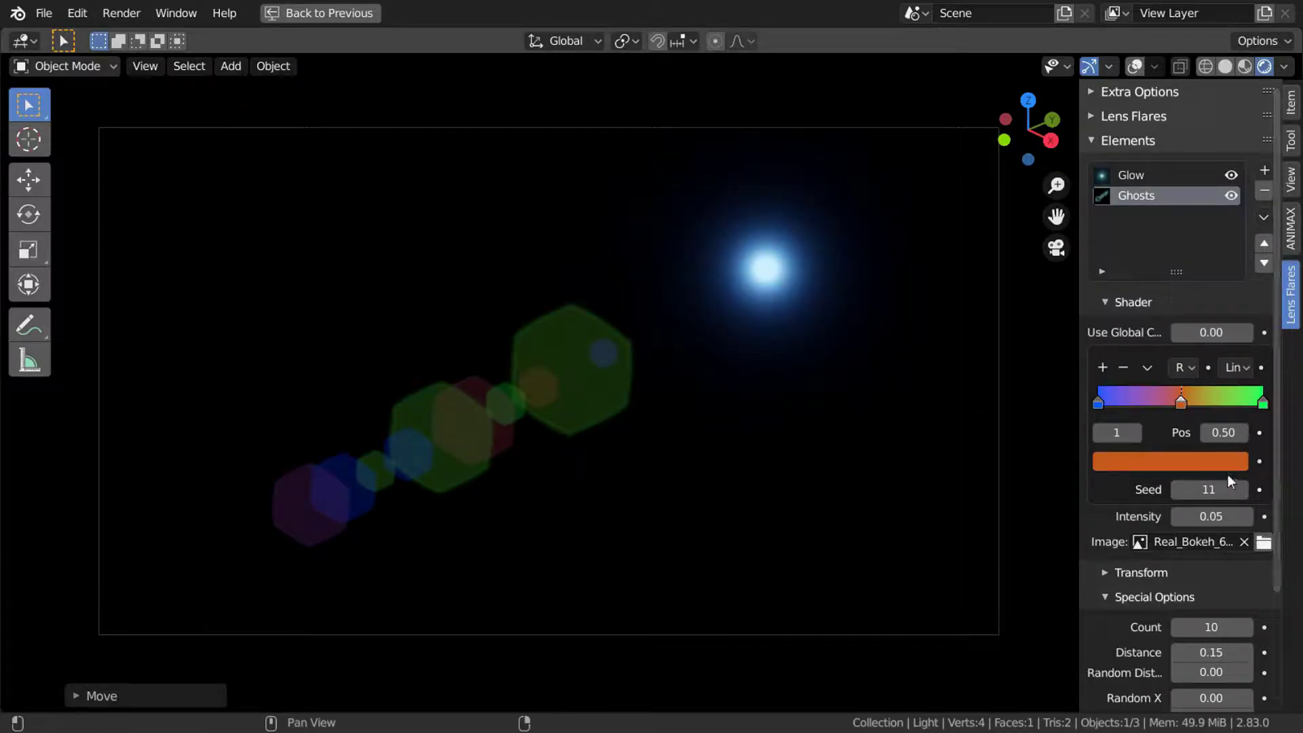
Open the image browser for the Ghosts element, enlarge it without its side panels, and look through the Elements folder's textures
{"action": "scroll", "coordinate": [1218, 387], "scroll_direction": "down", "scroll_amount": 3}
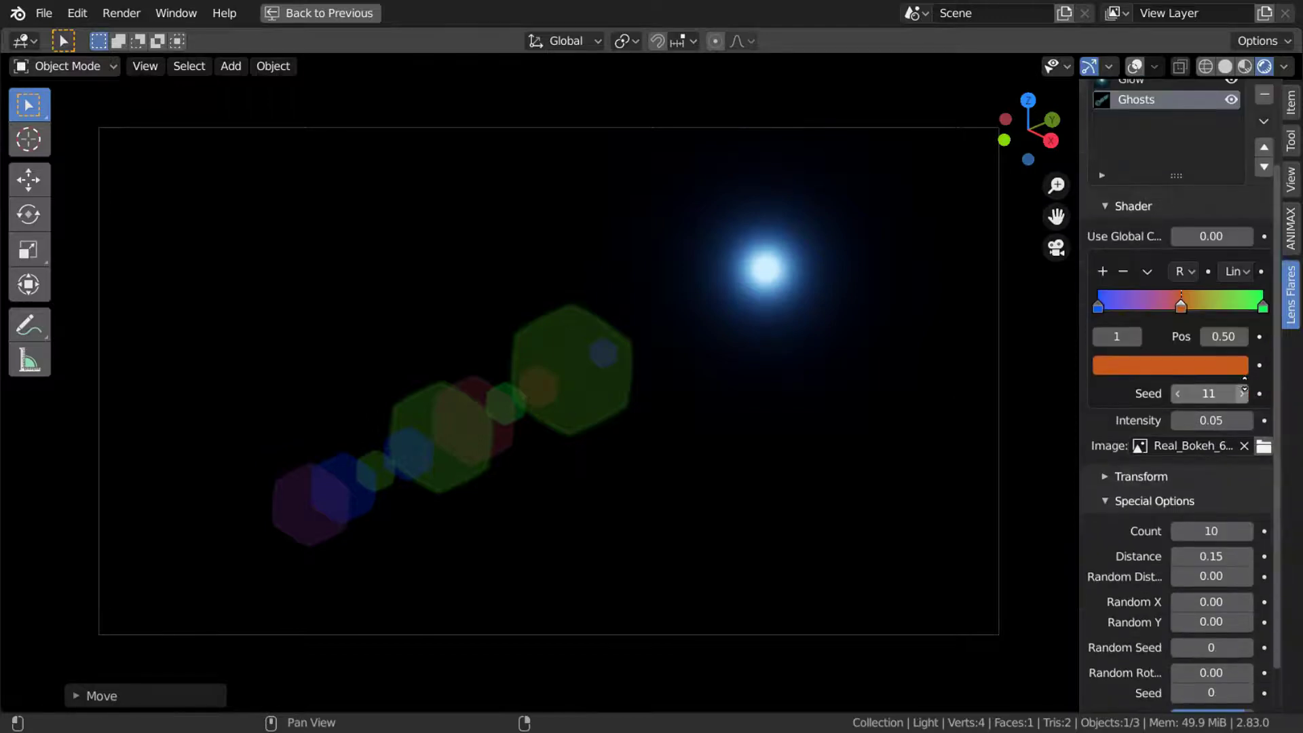
{"action": "left_click", "coordinate": [1264, 446]}
{"action": "double_click", "coordinate": [1053, 8]}
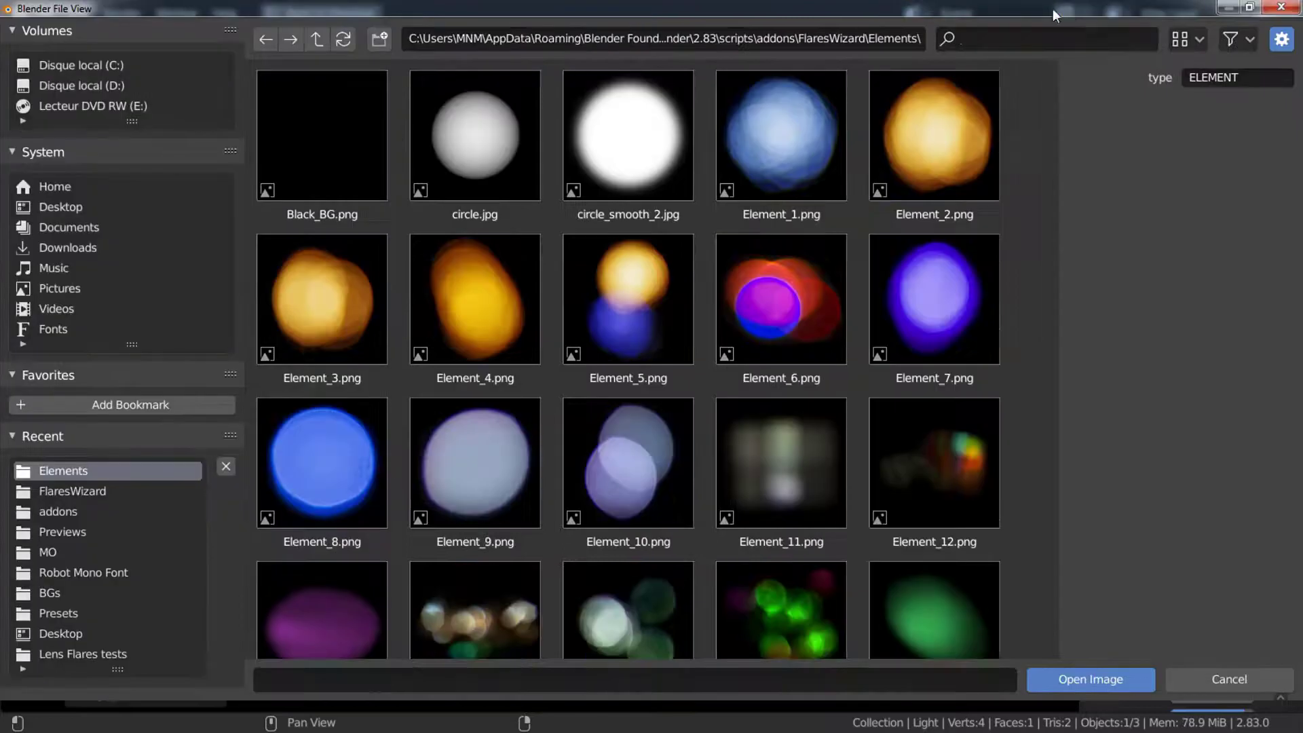
{"action": "key", "text": "n"}
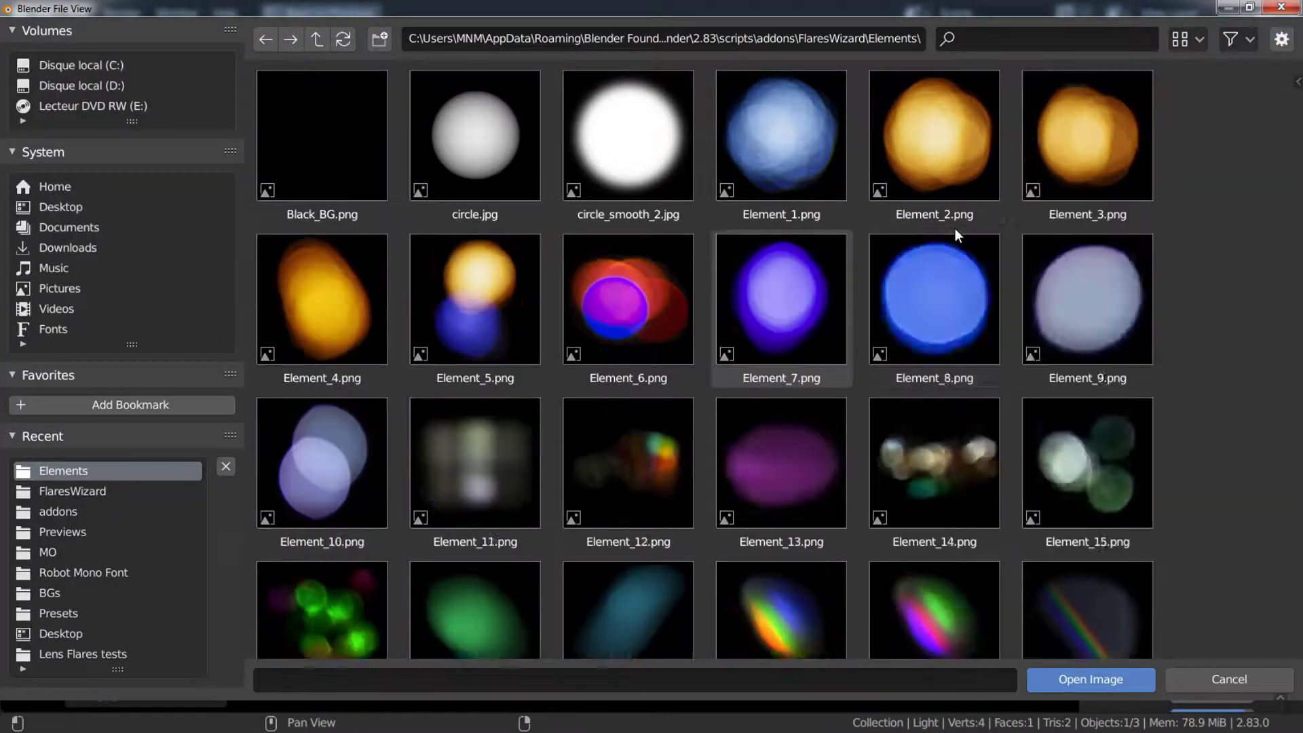
{"action": "key", "text": "t"}
{"action": "scroll", "coordinate": [651, 359], "scroll_direction": "down", "scroll_amount": 8}
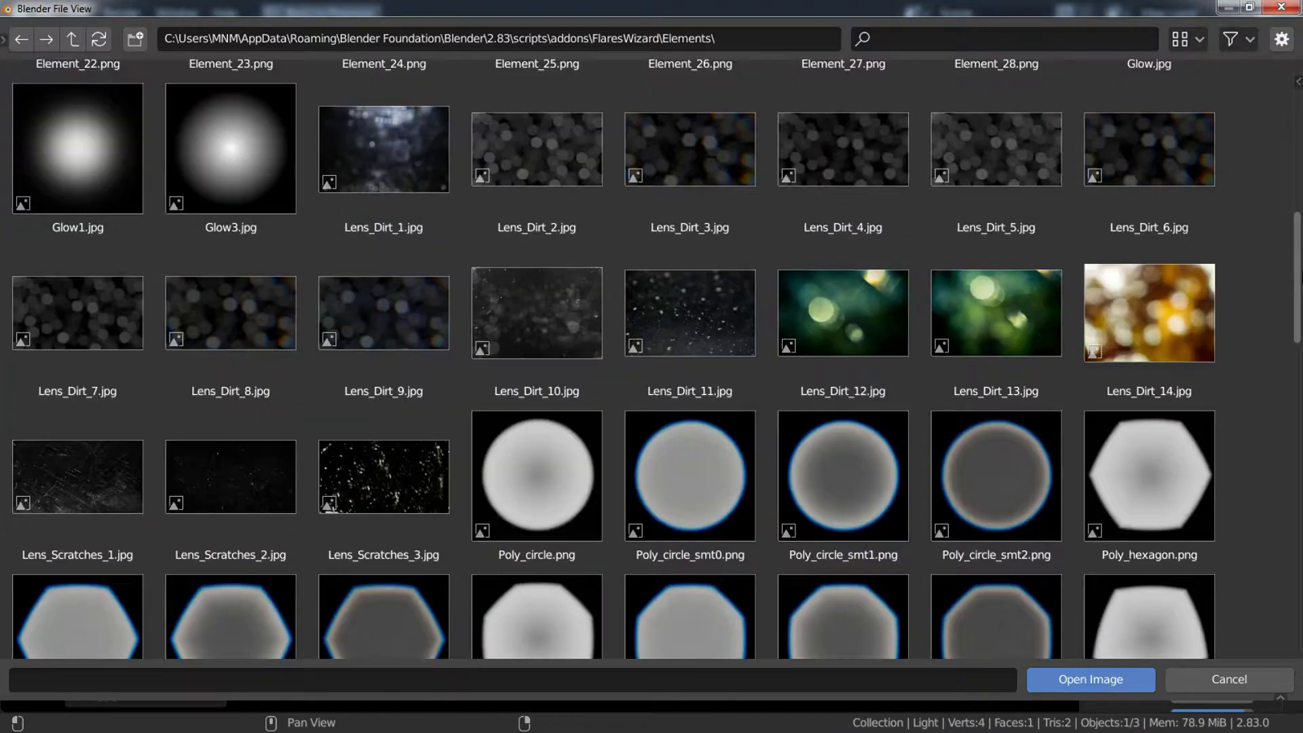
{"action": "scroll", "coordinate": [888, 306], "scroll_direction": "down", "scroll_amount": 15}
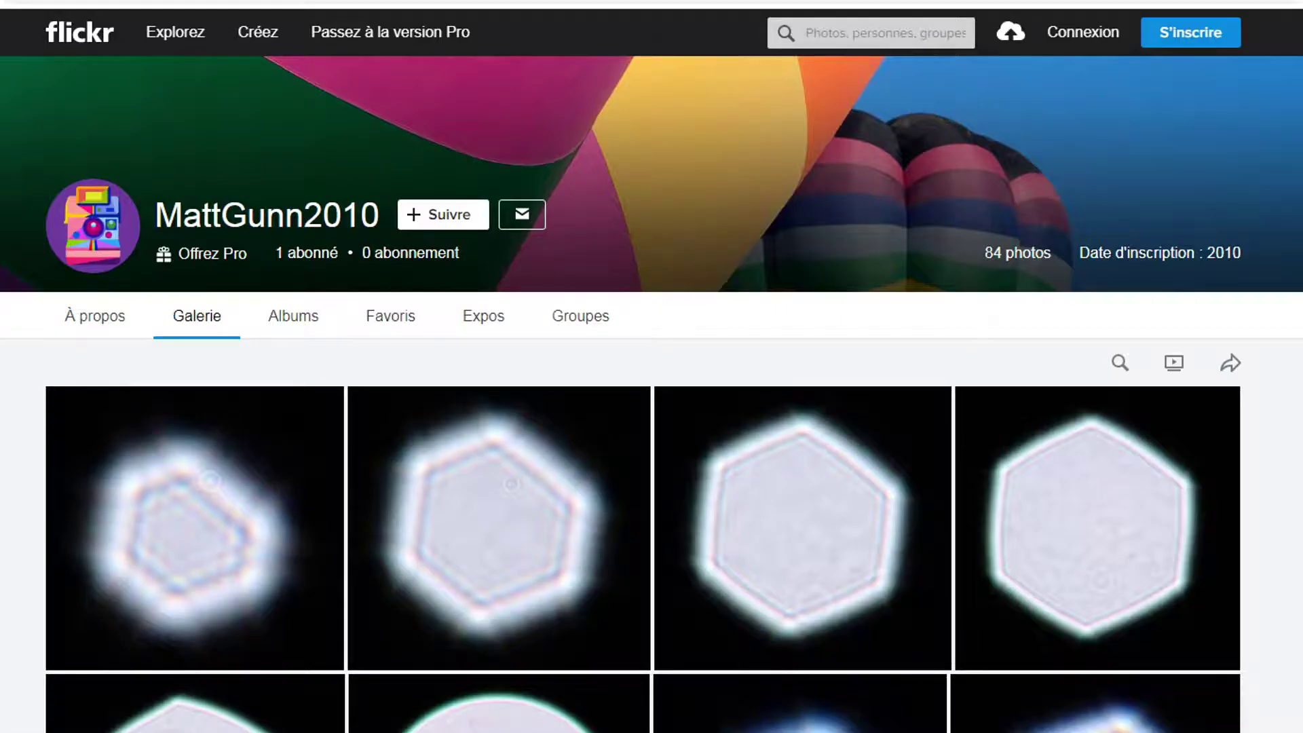
Look through the Flickr gallery of hexagonal and circular bokeh photos
{"action": "scroll", "coordinate": [652, 407], "scroll_direction": "down", "scroll_amount": 10}
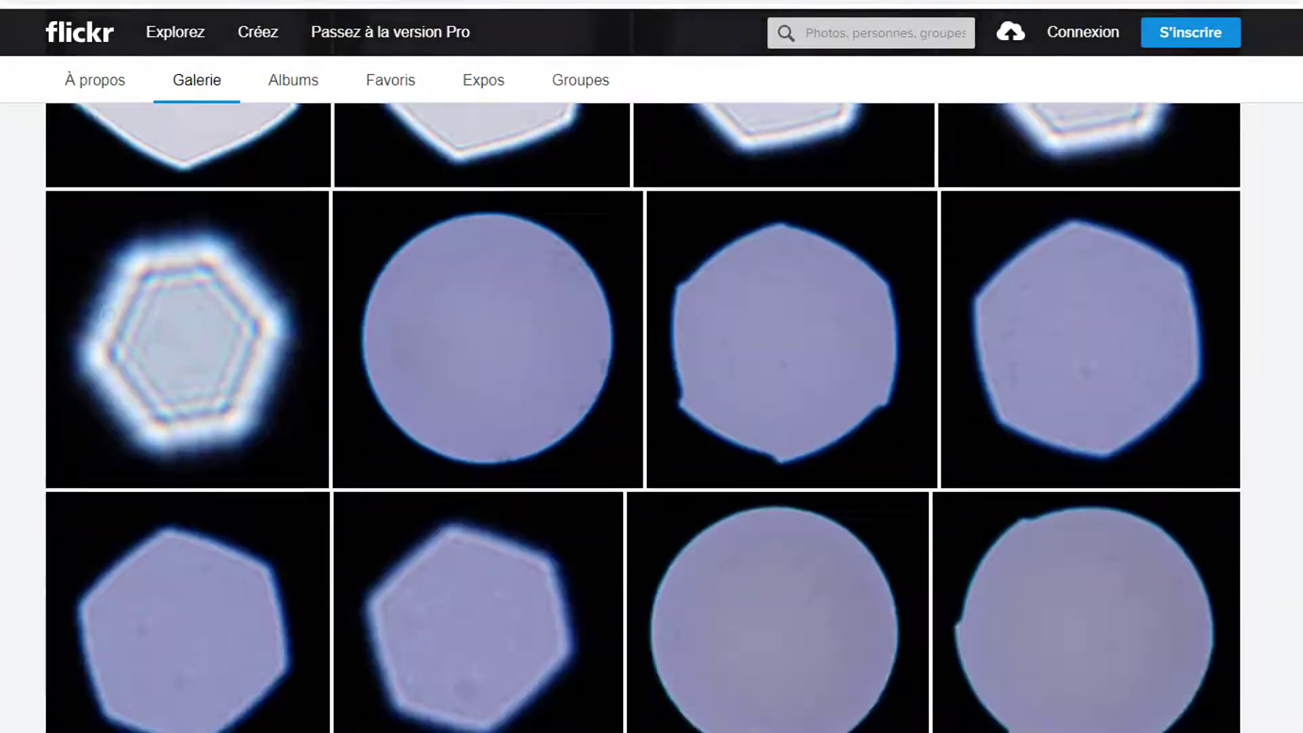
{"action": "scroll", "coordinate": [652, 407], "scroll_direction": "down", "scroll_amount": 5}
{"action": "scroll", "coordinate": [652, 407], "scroll_direction": "up", "scroll_amount": 5}
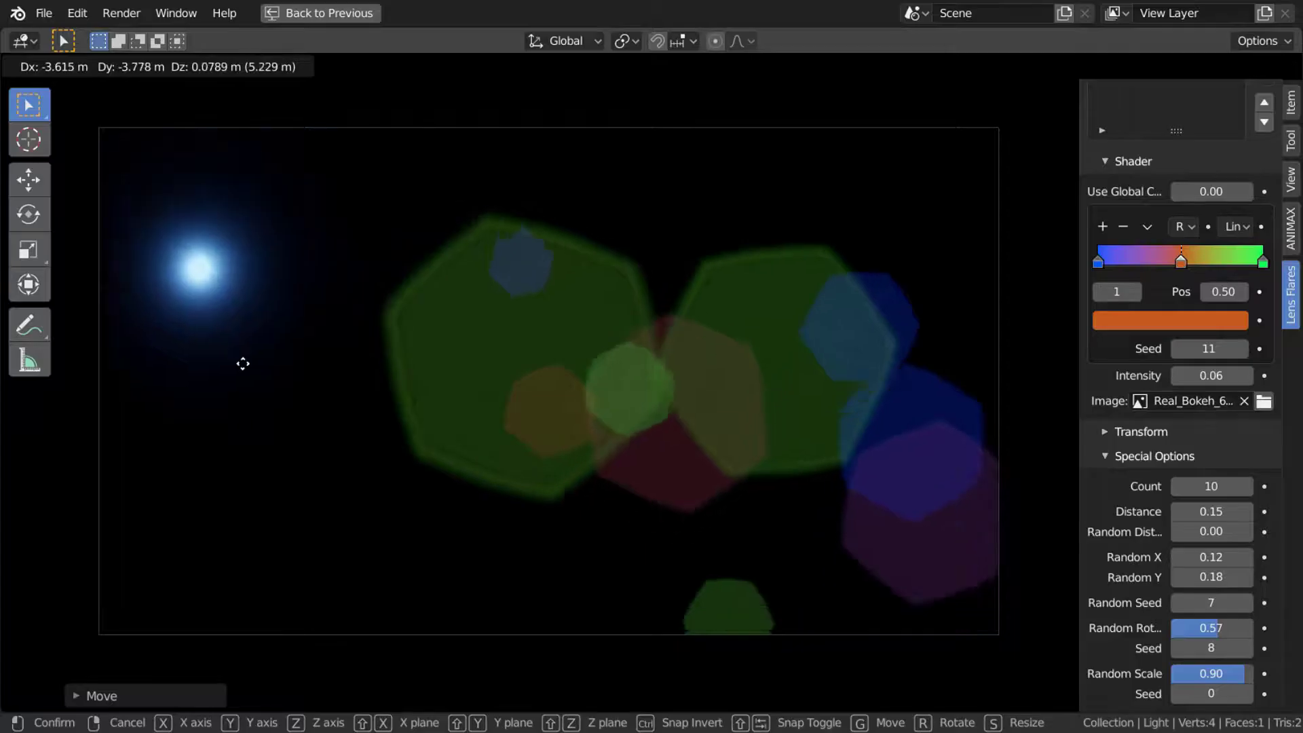
Reposition the light right of and above the frame's center to spread the ghosts across the frame
{"action": "left_click", "coordinate": [861, 372]}
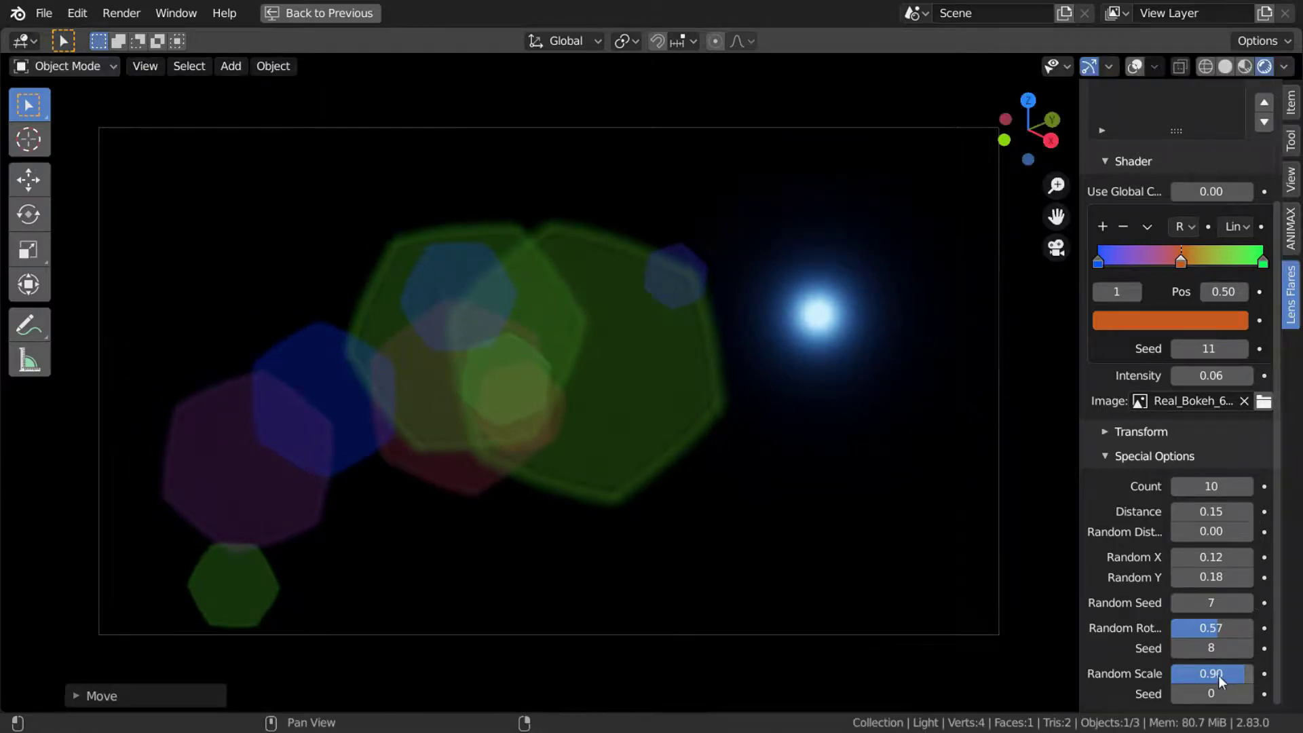
Set the Ghosts' Random Scale to 1.00 and step its seed upward through several variations
{"action": "mouse_move", "coordinate": [1249, 674]}
{"action": "left_mouse_down"}
{"action": "mouse_move", "coordinate": [1277, 674]}
{"action": "mouse_move", "coordinate": [1192, 674]}
{"action": "mouse_move", "coordinate": [1255, 674]}
{"action": "left_mouse_up"}
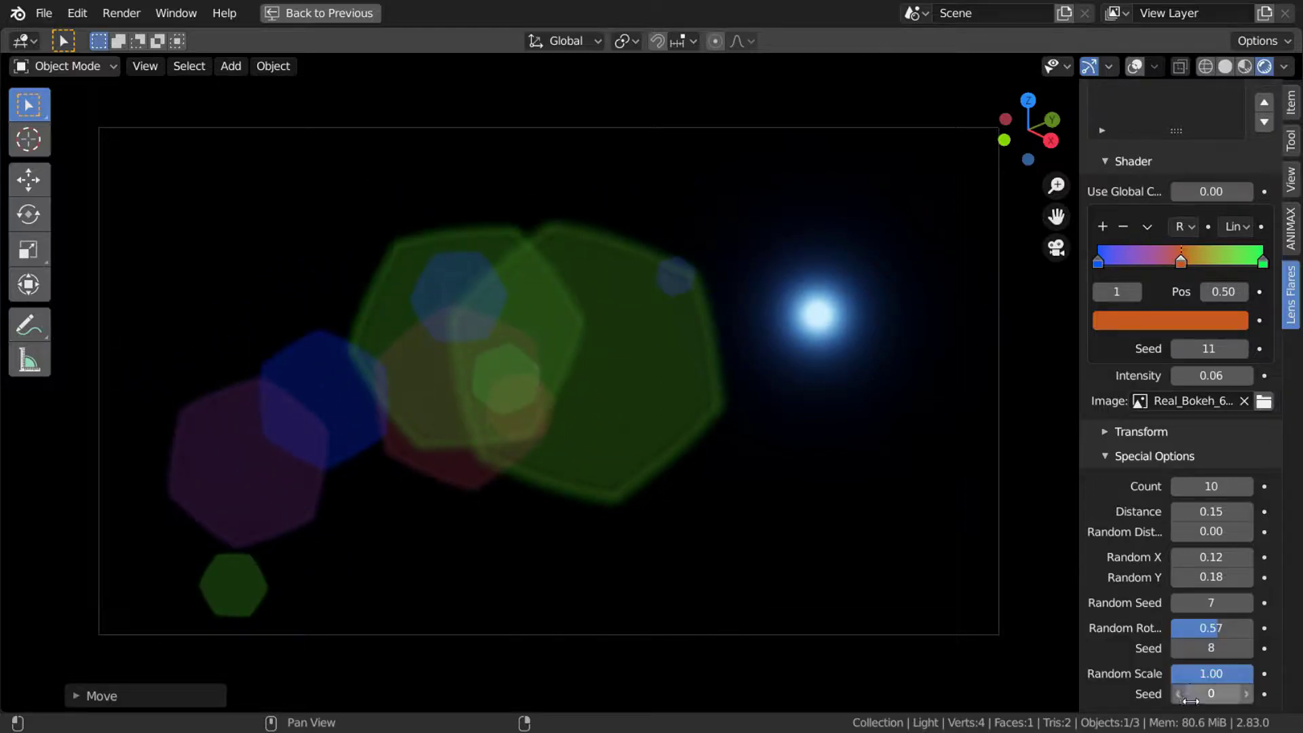
{"action": "left_click", "coordinate": [1246, 694]}
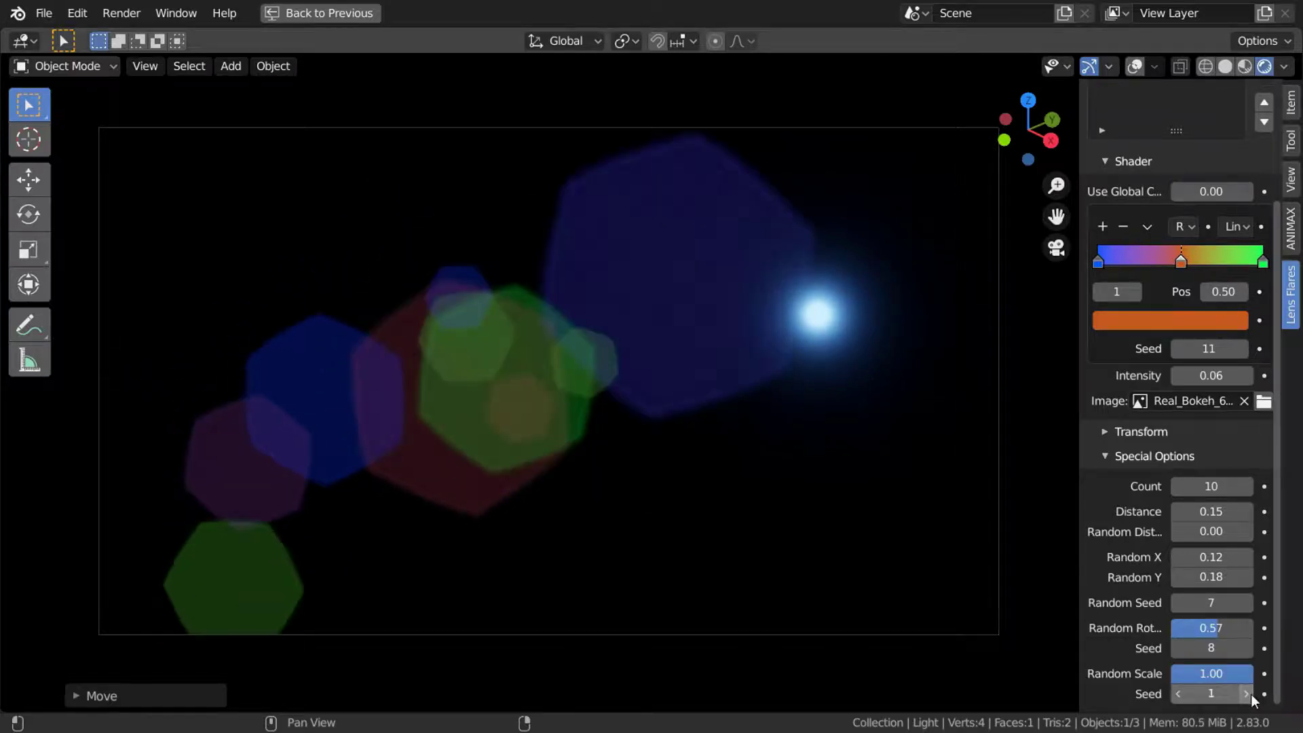
{"action": "left_click", "coordinate": [1246, 693]}
{"action": "left_click", "coordinate": [1246, 694]}
{"action": "left_click", "coordinate": [1249, 695]}
{"action": "left_click", "coordinate": [1249, 694]}
{"action": "left_click", "coordinate": [1249, 695]}
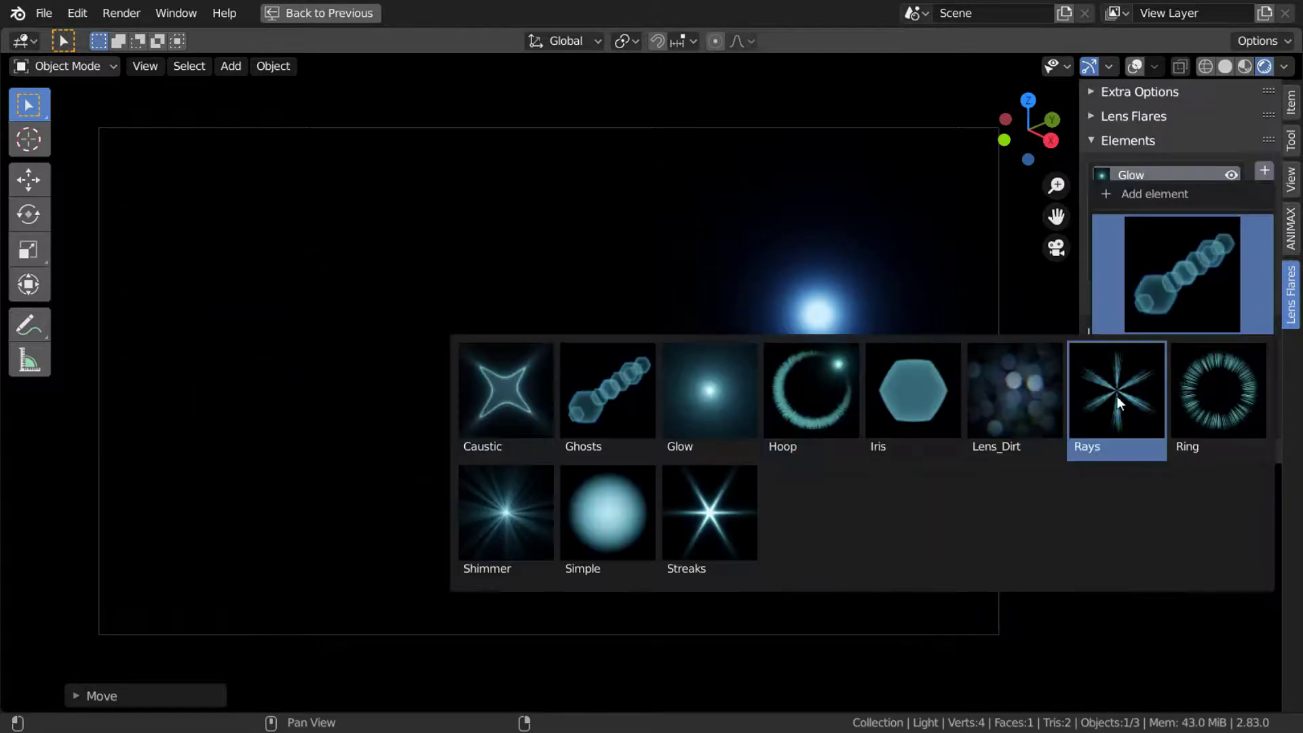
Add a Ring element with Use Global Color at 0.00 and move the light near the frame's center
{"action": "left_click", "coordinate": [1195, 382]}
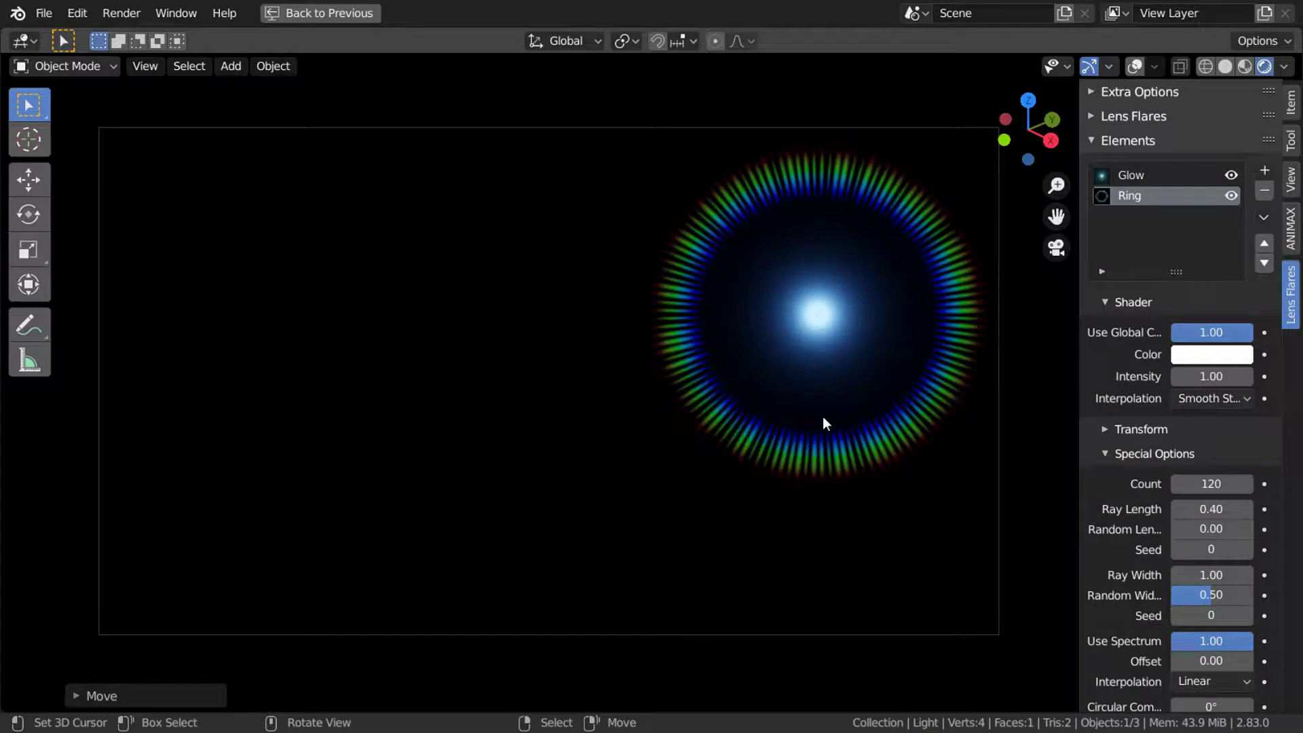
{"action": "left_click_drag", "start_coordinate": [1170, 335], "coordinate": [1086, 336]}
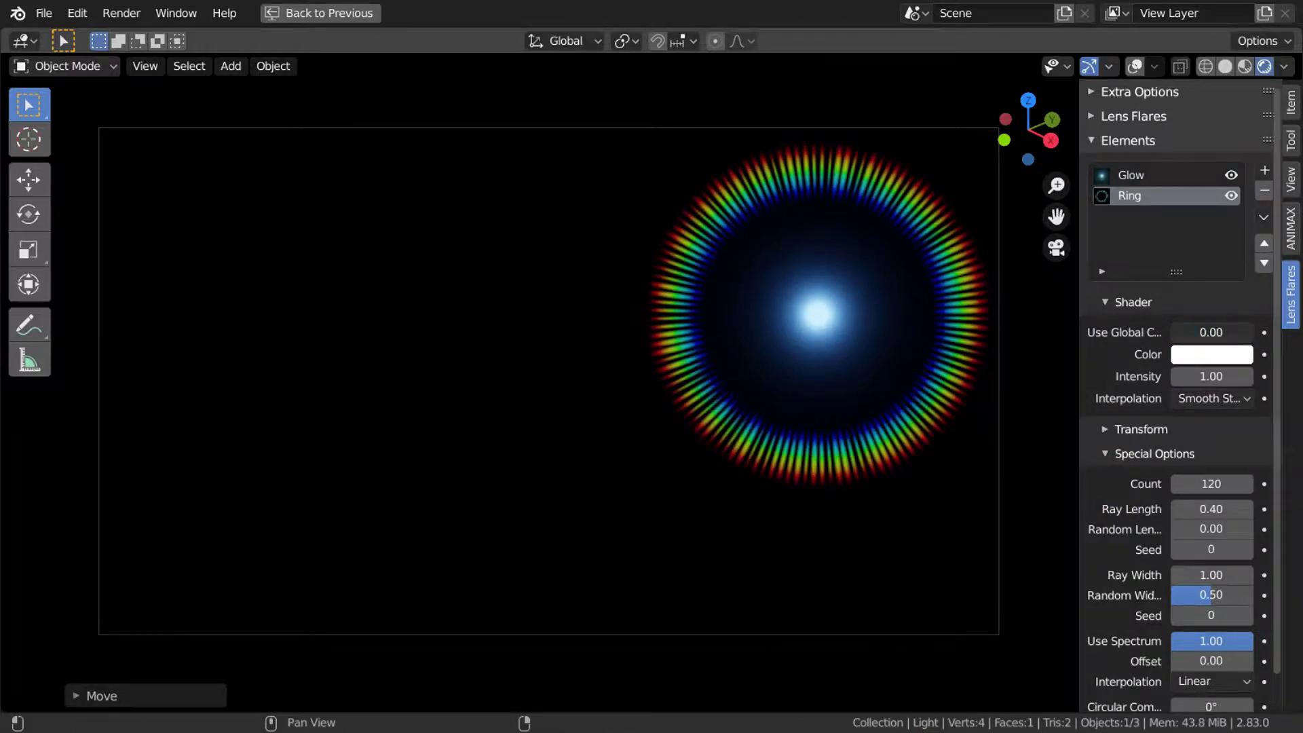
{"action": "key", "text": "g"}
{"action": "left_click", "coordinate": [528, 368]}
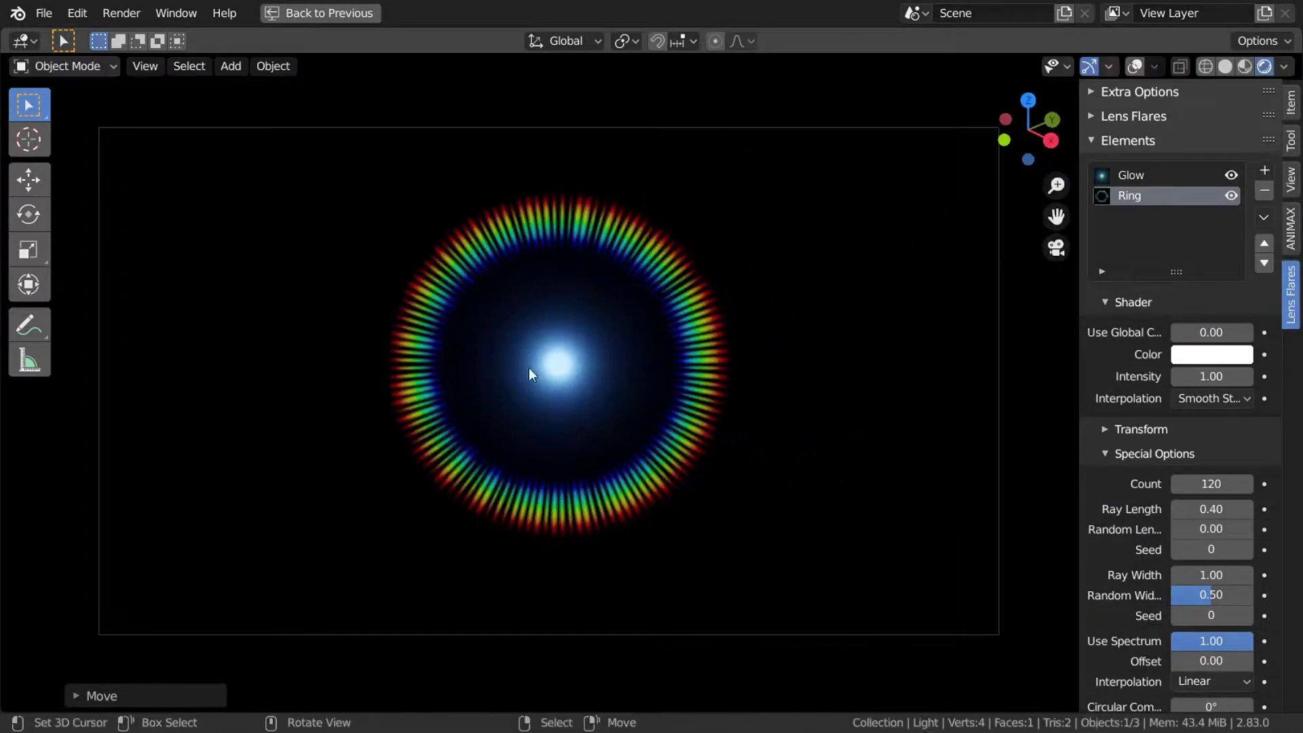
{"action": "scroll", "coordinate": [617, 402], "scroll_direction": "up", "scroll_amount": 2}
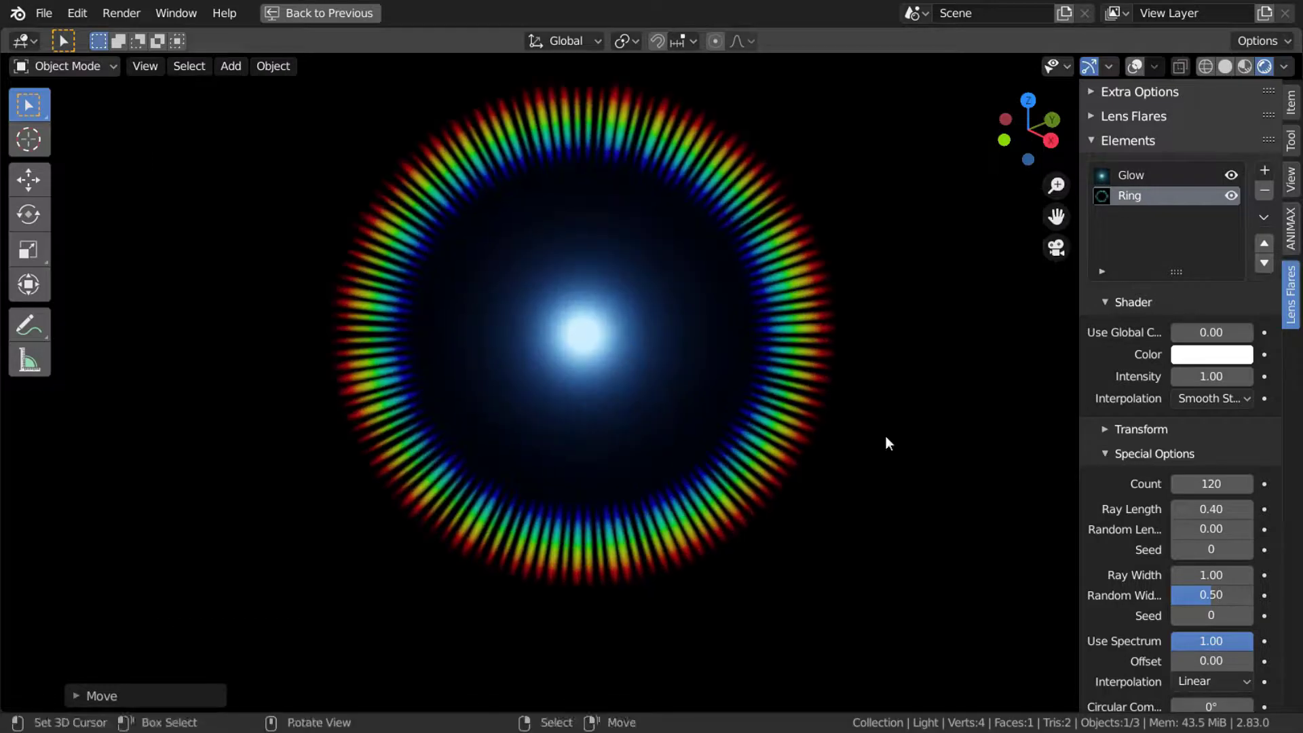
Set the Ring's Count to 0 and its spectrum interpolation to Ease, and try out the Use Spectrum amount
{"action": "left_click", "coordinate": [1174, 304]}
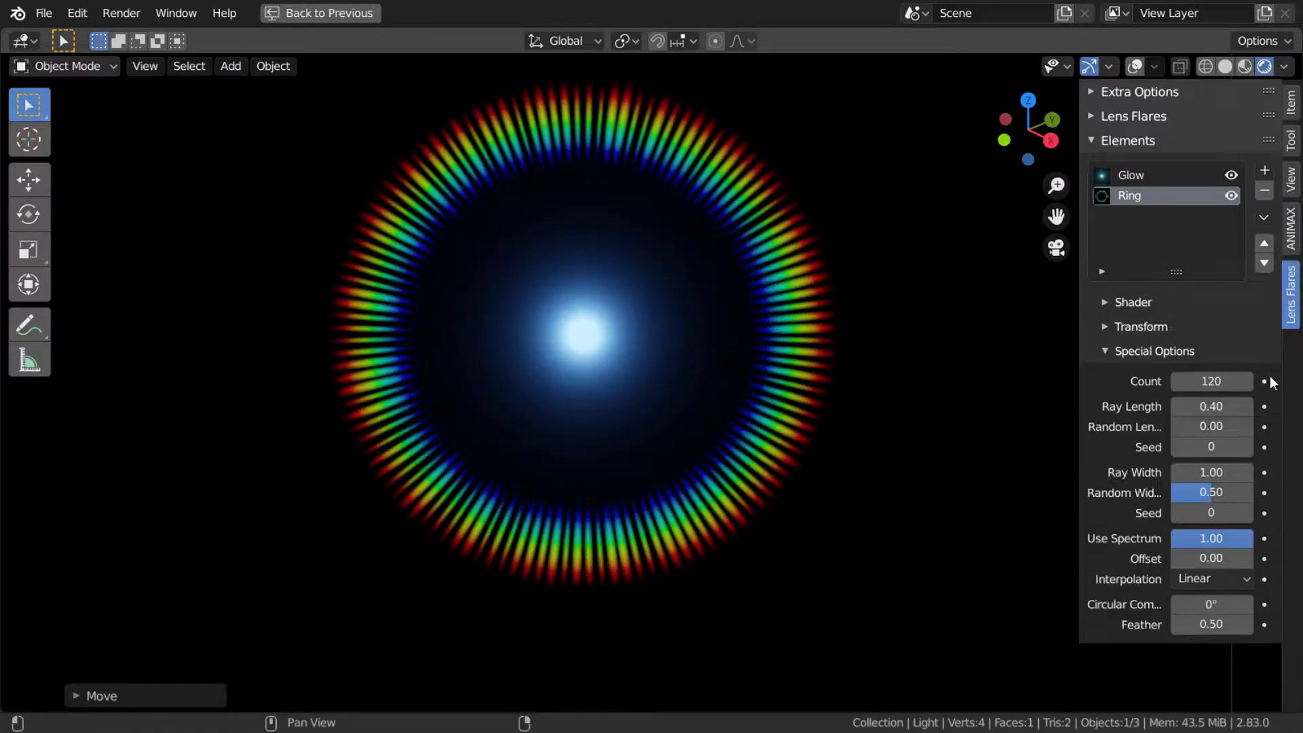
{"action": "left_click_drag", "start_coordinate": [1217, 384], "coordinate": [1184, 384]}
{"action": "left_click", "coordinate": [1213, 579]}
{"action": "left_click", "coordinate": [1195, 538]}
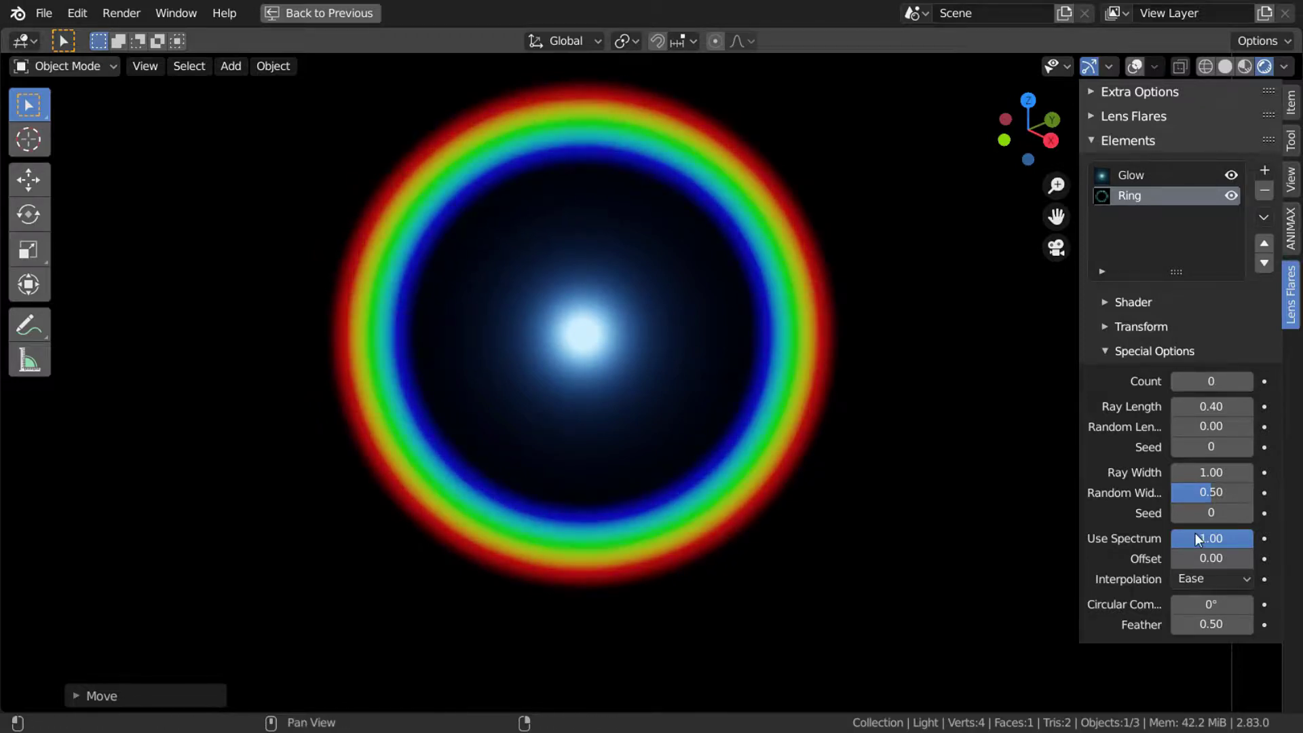
{"action": "left_click_drag", "start_coordinate": [1196, 533], "coordinate": [1222, 539]}
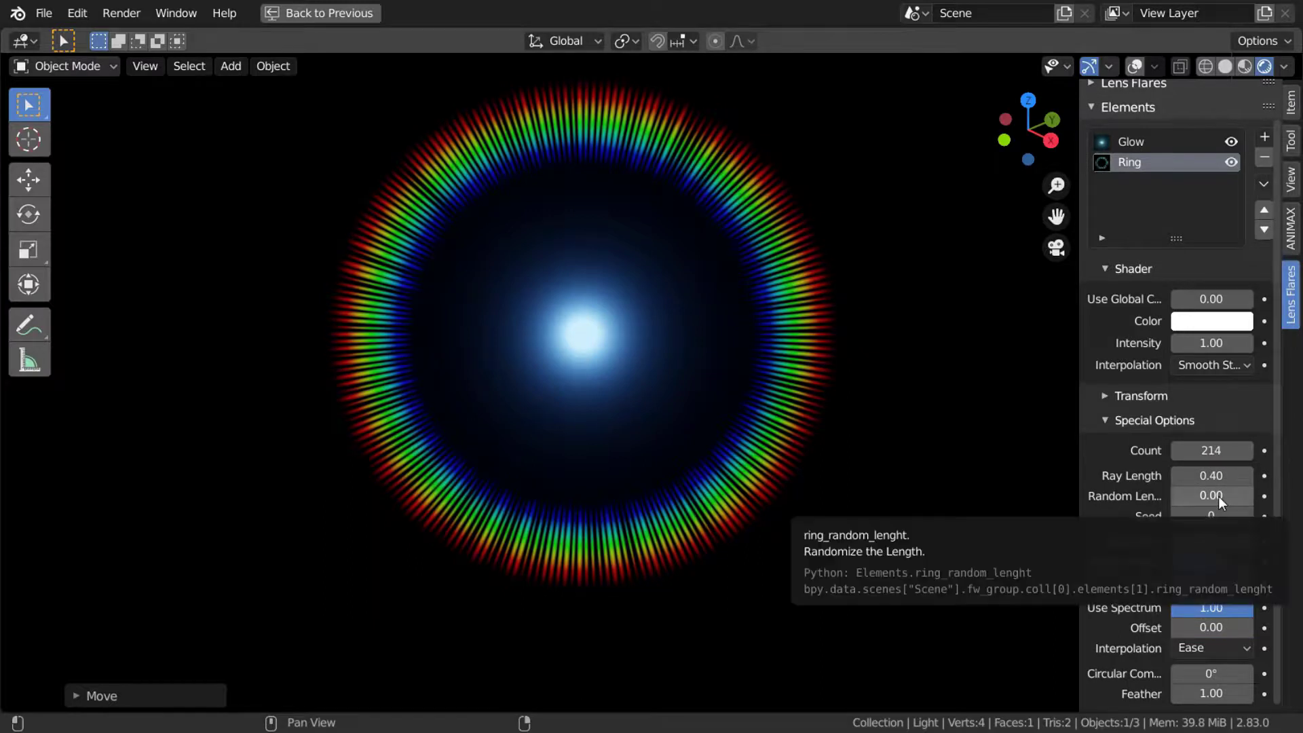
Try a random length of 0.95 on the Ring's rays, undo it, and try a lower random width
{"action": "left_click_drag", "start_coordinate": [1219, 496], "coordinate": [1252, 501]}
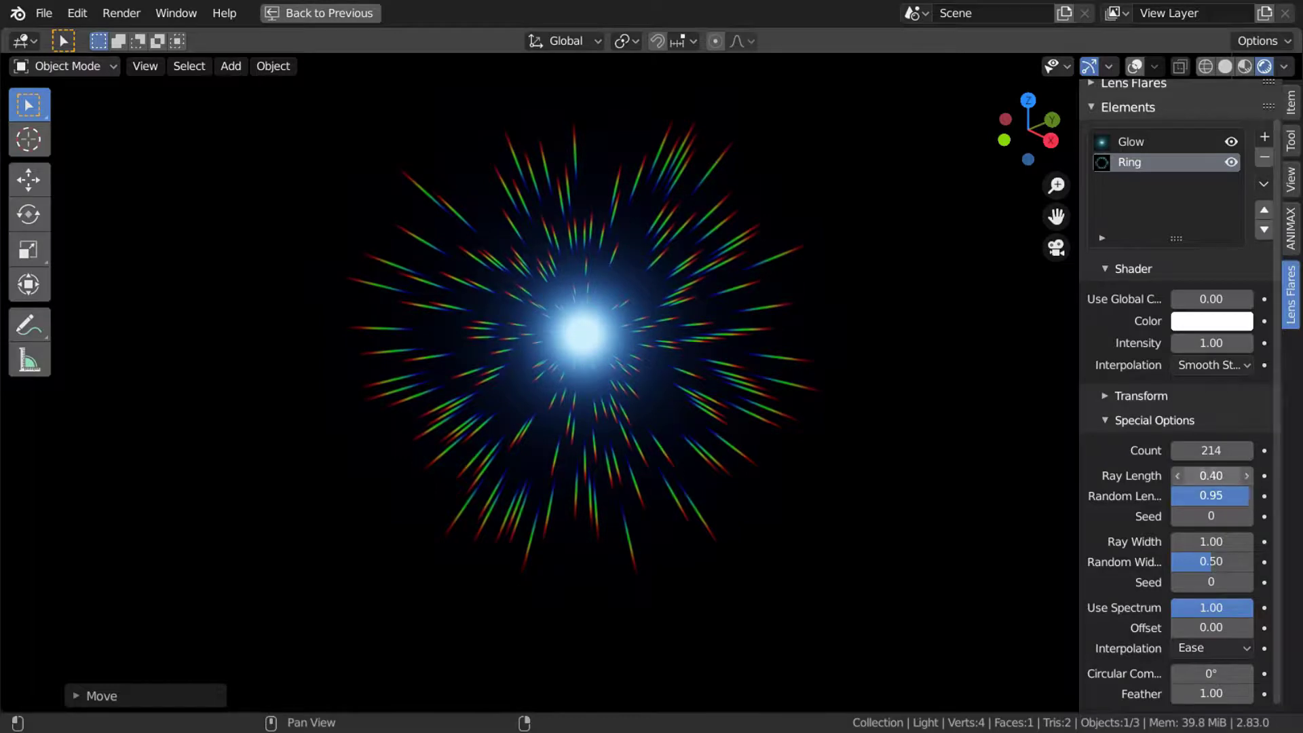
{"action": "key", "text": "ctrl+z"}
{"action": "key", "text": "ctrl+z"}
{"action": "key", "text": "ctrl+z"}
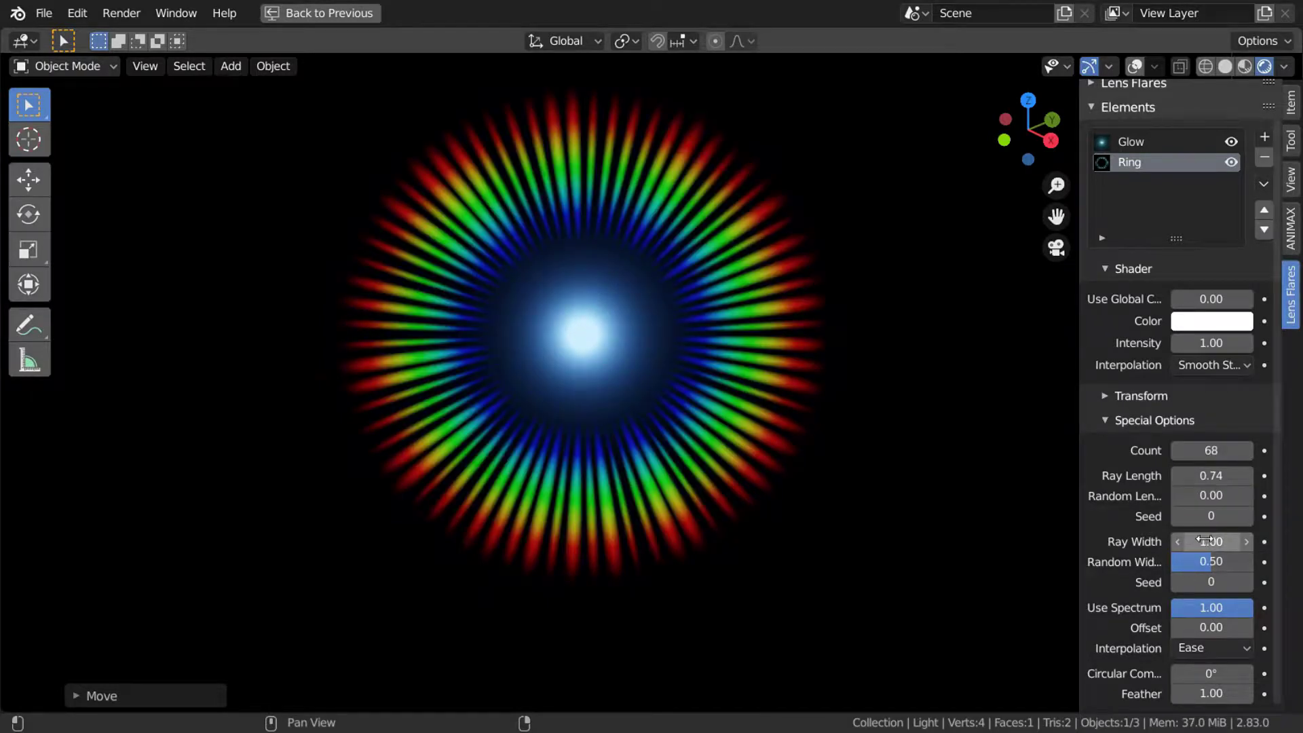
{"action": "left_click_drag", "start_coordinate": [1208, 561], "coordinate": [1172, 562]}
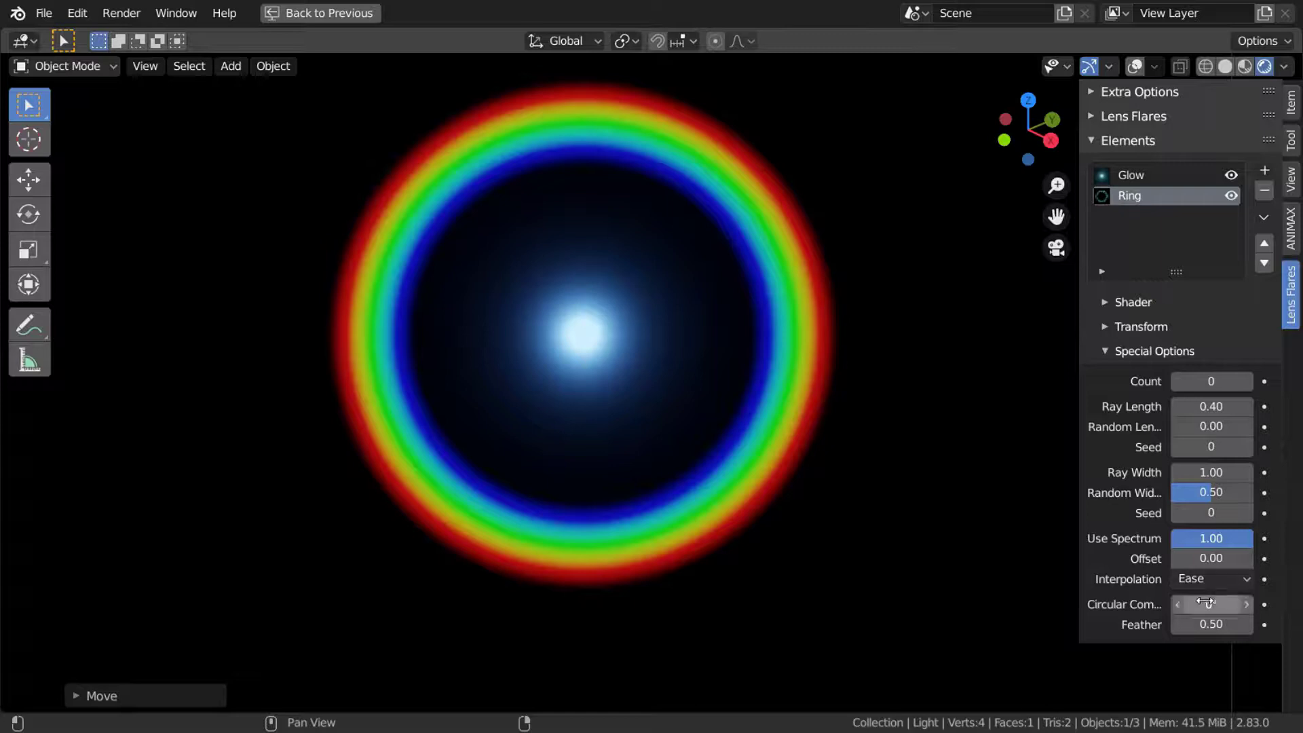
Set the Ring's circular completion to 107° and its feather to 1.00
{"action": "left_click_drag", "start_coordinate": [1212, 604], "coordinate": [1236, 604]}
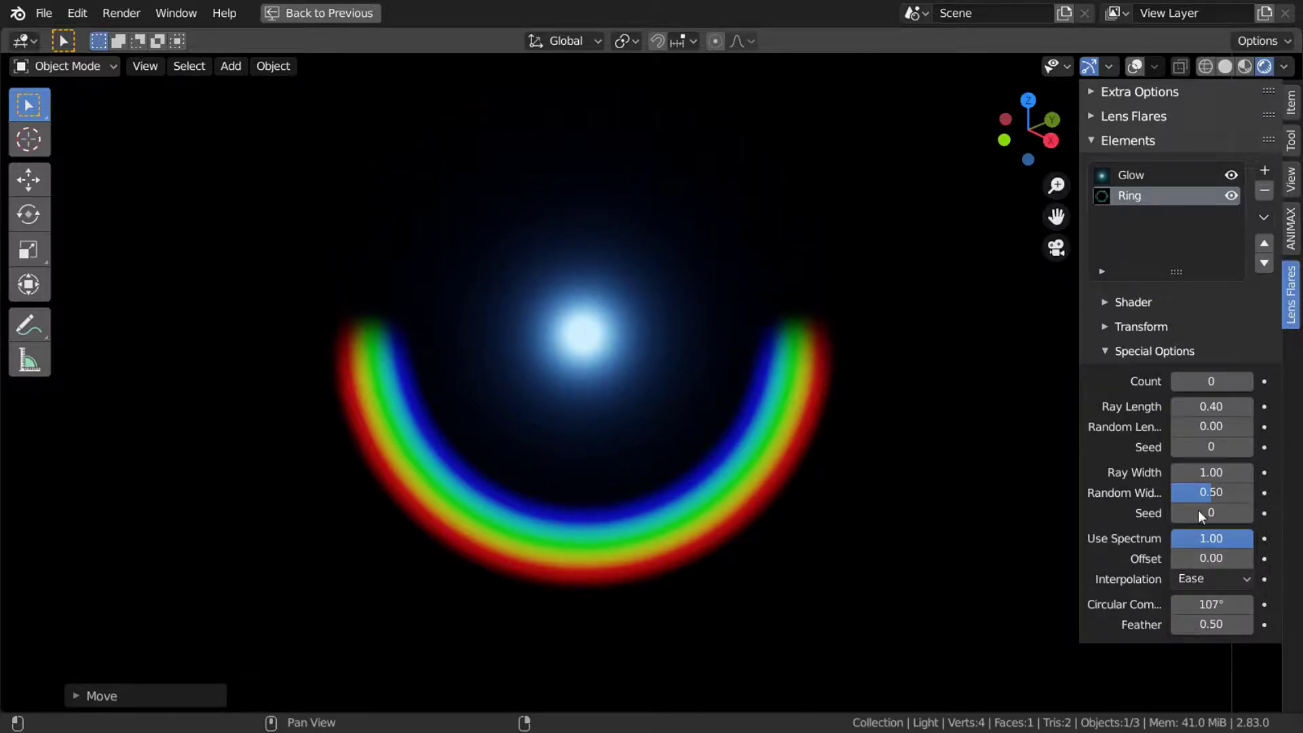
{"action": "left_click_drag", "start_coordinate": [1195, 628], "coordinate": [1229, 629]}
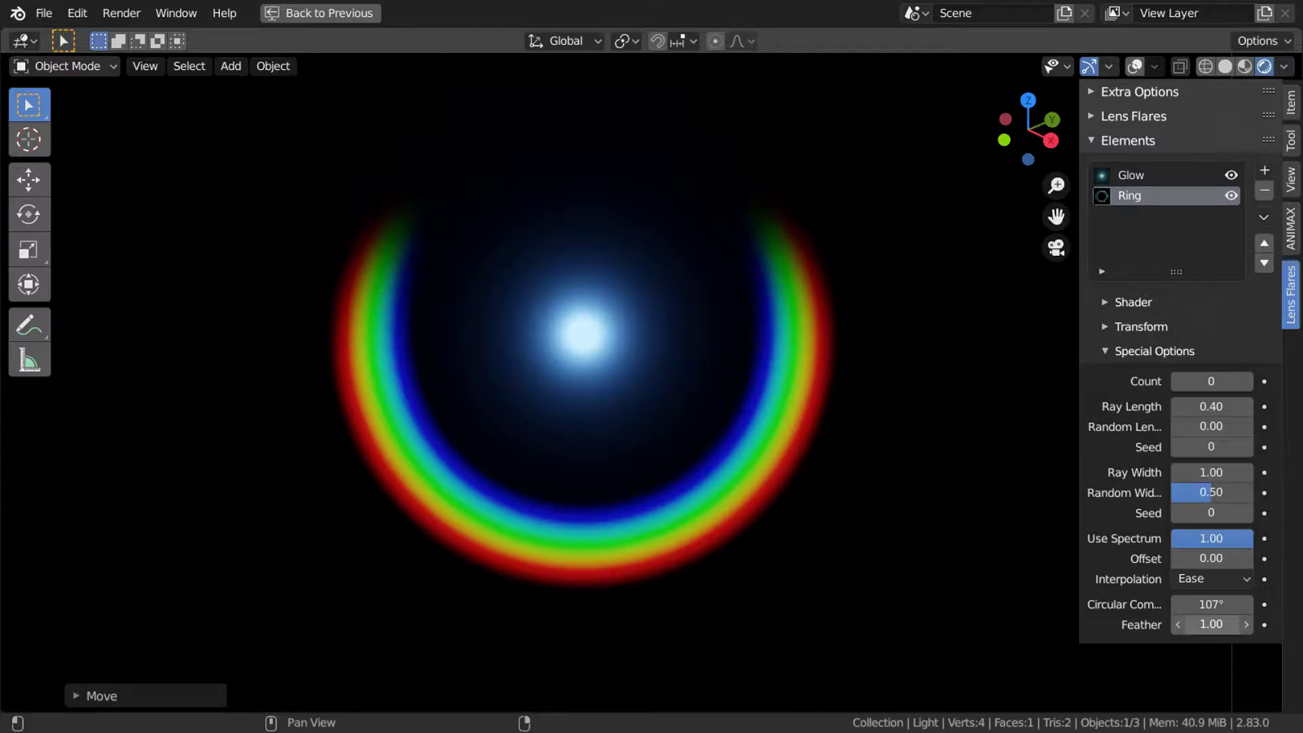
Add a Hoop element, move the light farther above the frame's center, and raise the Hoop's Count
{"action": "left_click", "coordinate": [1264, 170]}
{"action": "left_click", "coordinate": [1234, 270]}
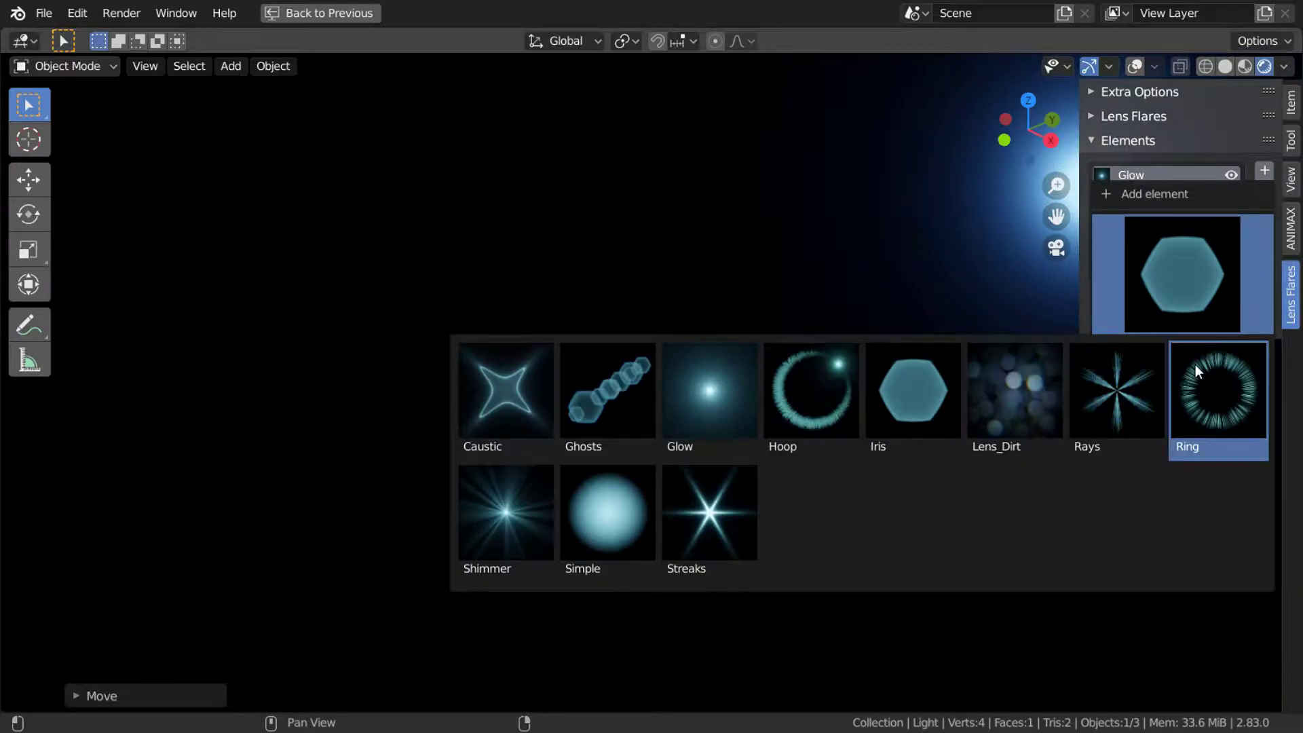
{"action": "left_click", "coordinate": [831, 387]}
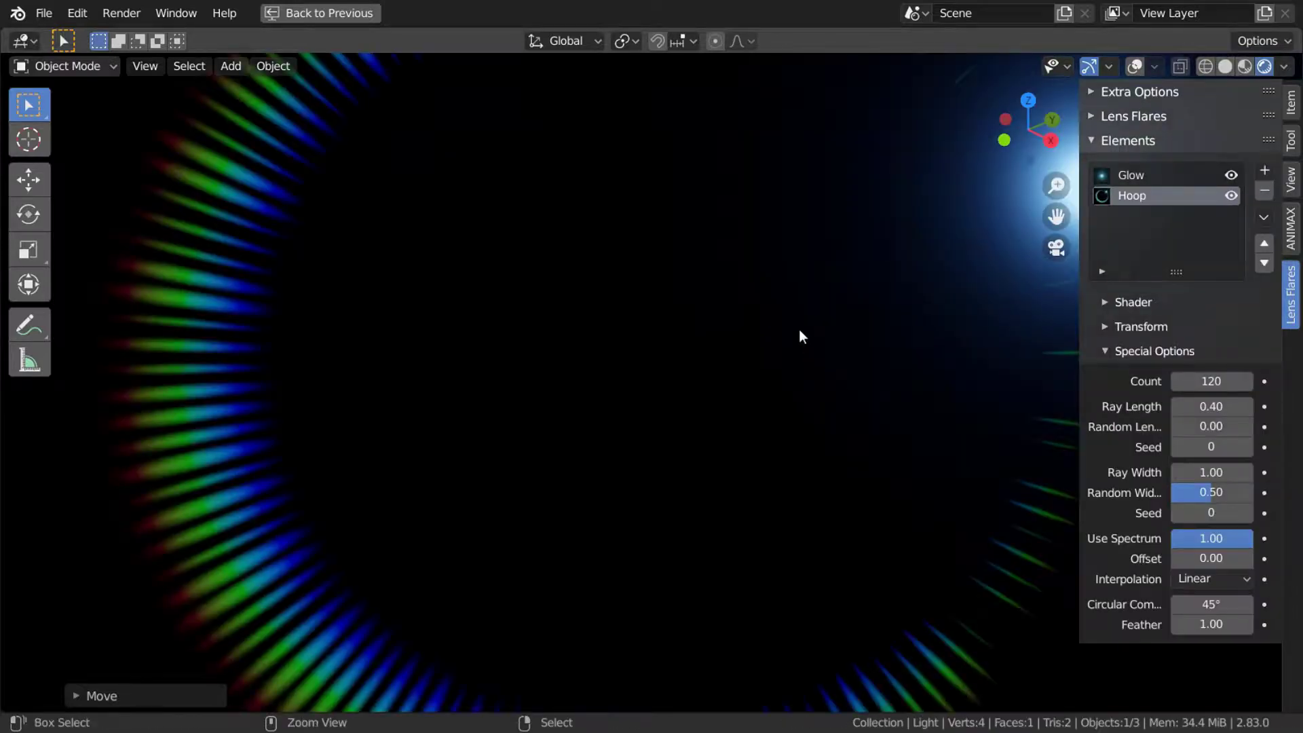
{"action": "left_click_drag", "start_coordinate": [946, 325], "coordinate": [818, 358]}
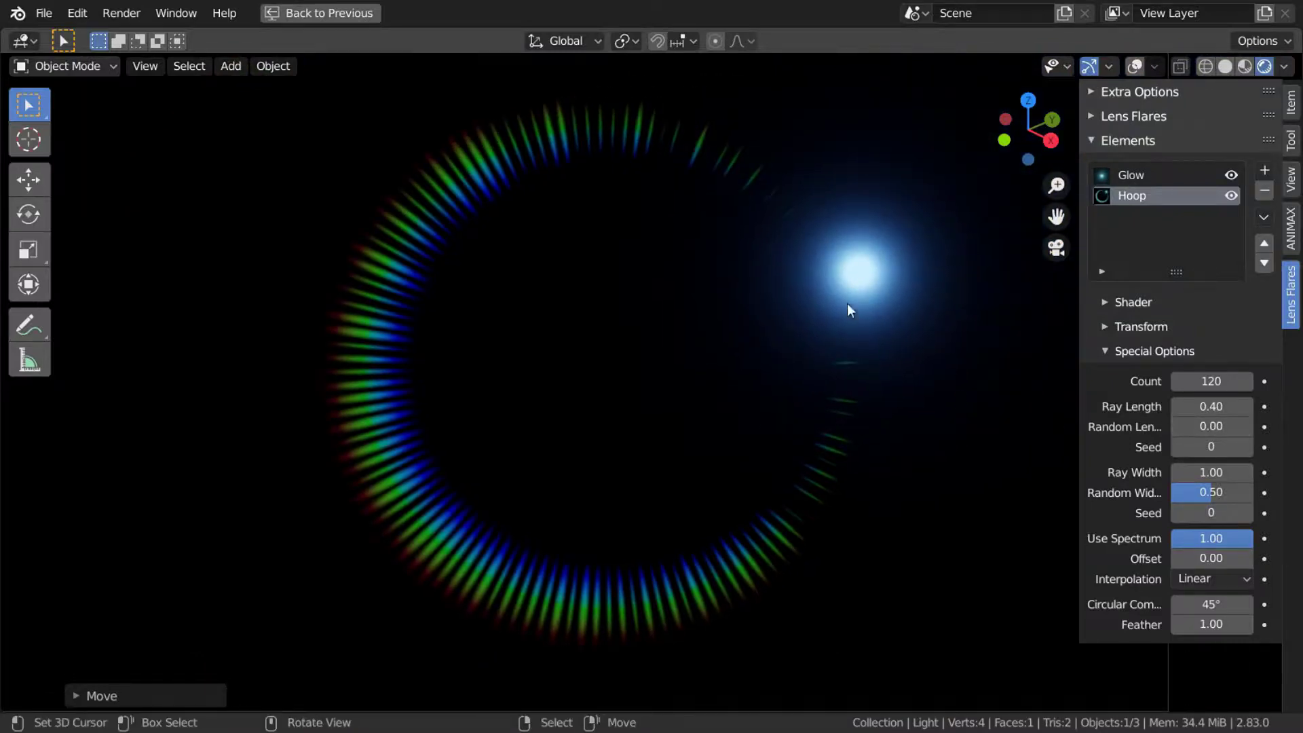
{"action": "left_click_drag", "start_coordinate": [870, 285], "coordinate": [860, 210]}
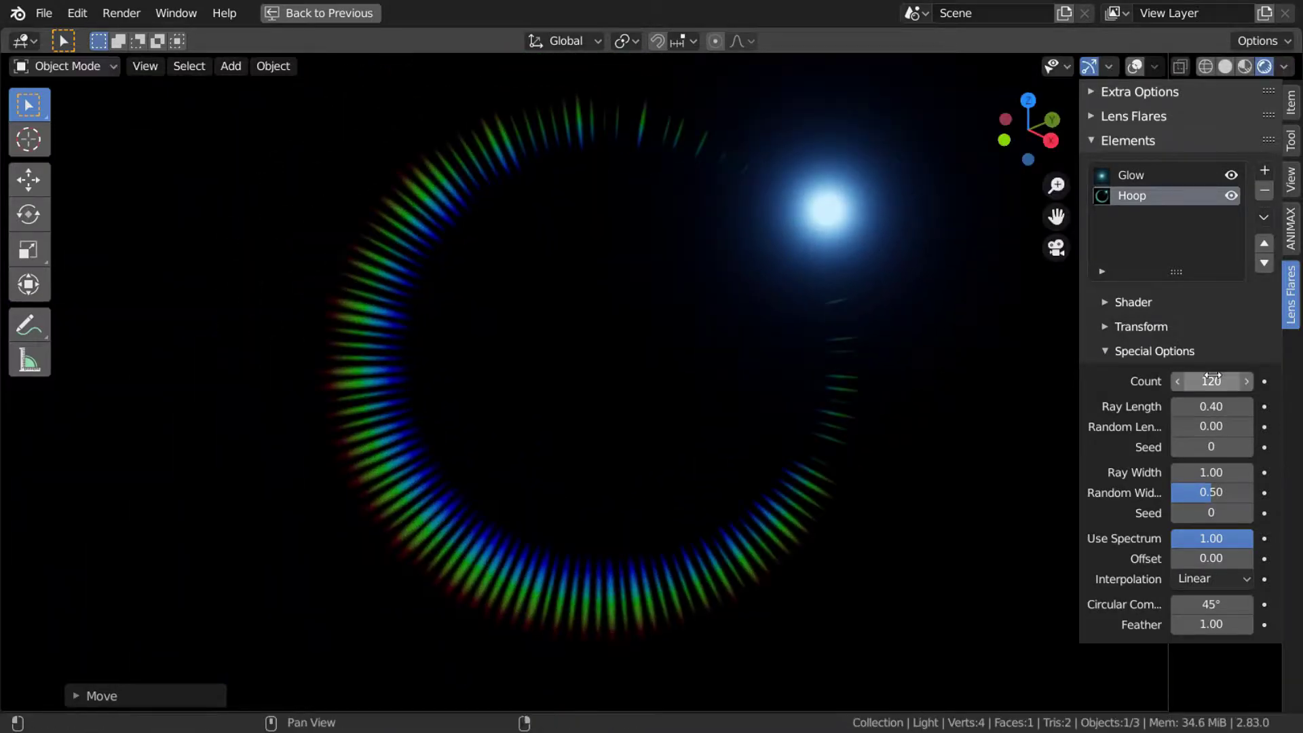
{"action": "left_click_drag", "start_coordinate": [1213, 376], "coordinate": [1249, 376]}
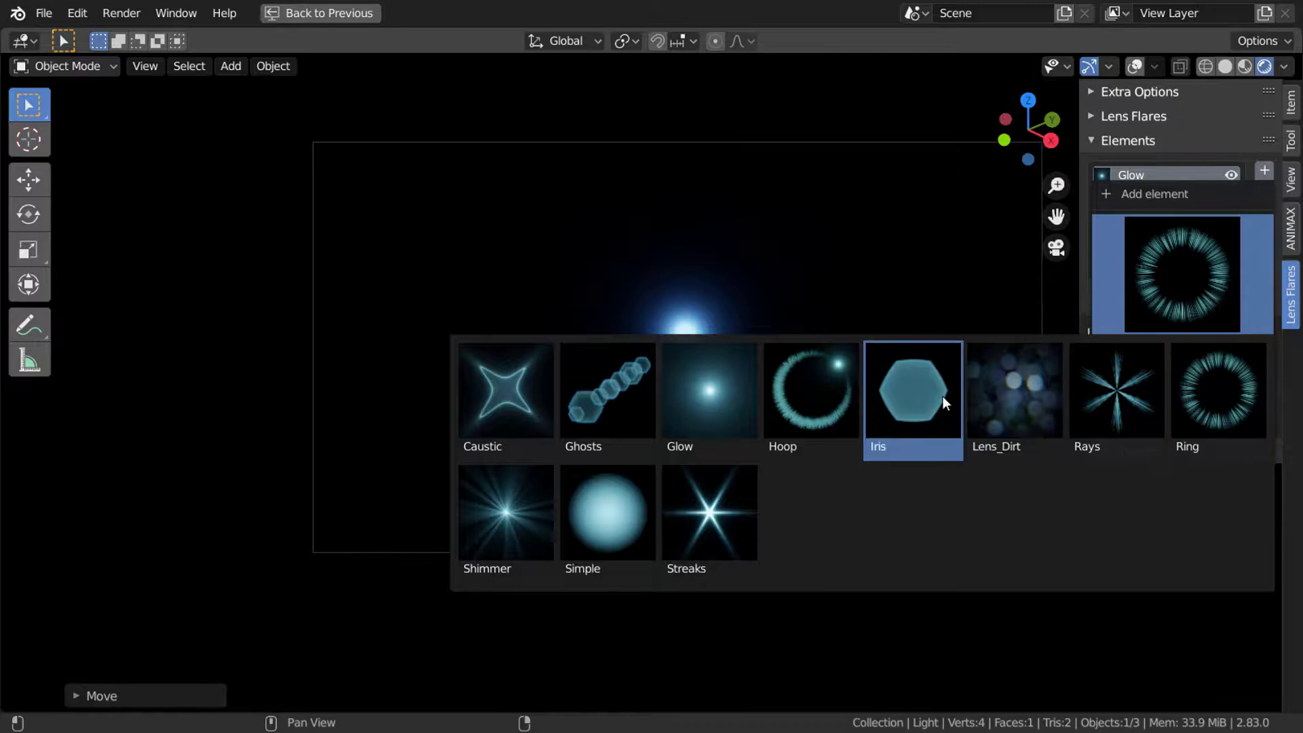
Add an Iris element, move the light right of and above the center, and set the Iris's Position to 1.00
{"action": "left_click", "coordinate": [943, 397]}
{"action": "left_click_drag", "start_coordinate": [634, 393], "coordinate": [799, 345]}
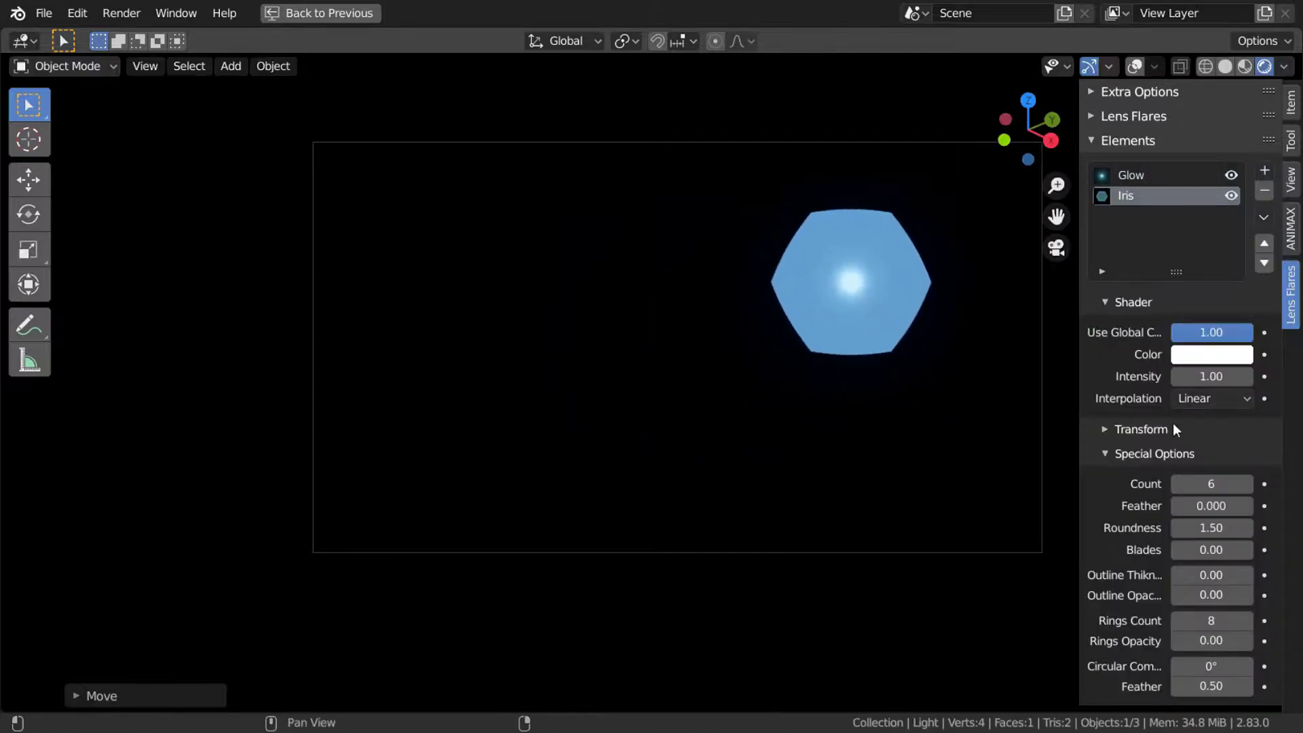
{"action": "left_click", "coordinate": [1173, 428]}
{"action": "left_click_drag", "start_coordinate": [1212, 459], "coordinate": [1249, 460]}
{"action": "scroll", "coordinate": [747, 427], "scroll_direction": "up", "scroll_amount": 4}
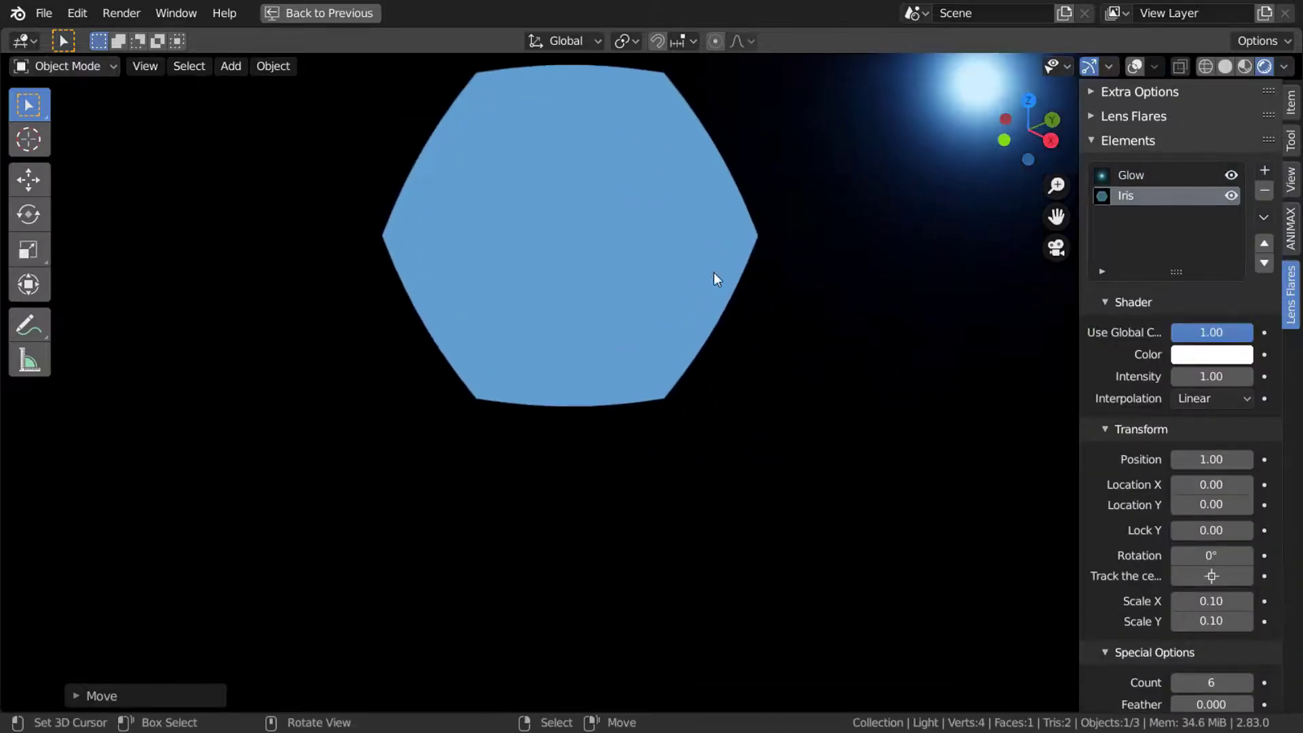
{"action": "left_click_drag", "start_coordinate": [1195, 303], "coordinate": [1194, 499]}
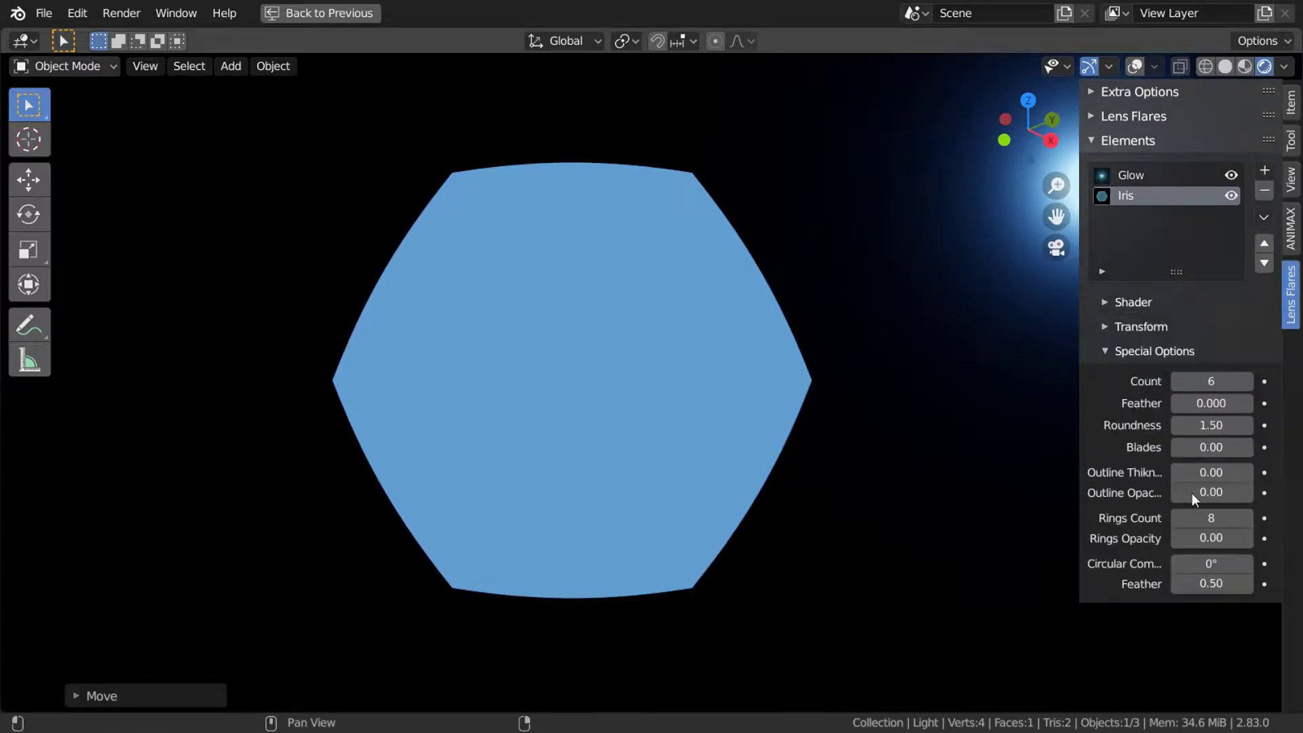
Try higher Count values on the Iris, return to 6, and set its Feather to 0.09
{"action": "mouse_move", "coordinate": [1220, 382]}
{"action": "left_mouse_down"}
{"action": "mouse_move", "coordinate": [1195, 381]}
{"action": "mouse_move", "coordinate": [1264, 381]}
{"action": "mouse_move", "coordinate": [1195, 381]}
{"action": "mouse_move", "coordinate": [1249, 381]}
{"action": "mouse_move", "coordinate": [1220, 380]}
{"action": "mouse_move", "coordinate": [1232, 403]}
{"action": "left_mouse_up"}
{"action": "left_click", "coordinate": [1249, 381]}
{"action": "left_click", "coordinate": [1249, 381]}
{"action": "left_click", "coordinate": [1249, 381]}
{"action": "left_click", "coordinate": [1249, 381]}
{"action": "left_click", "coordinate": [1249, 381]}
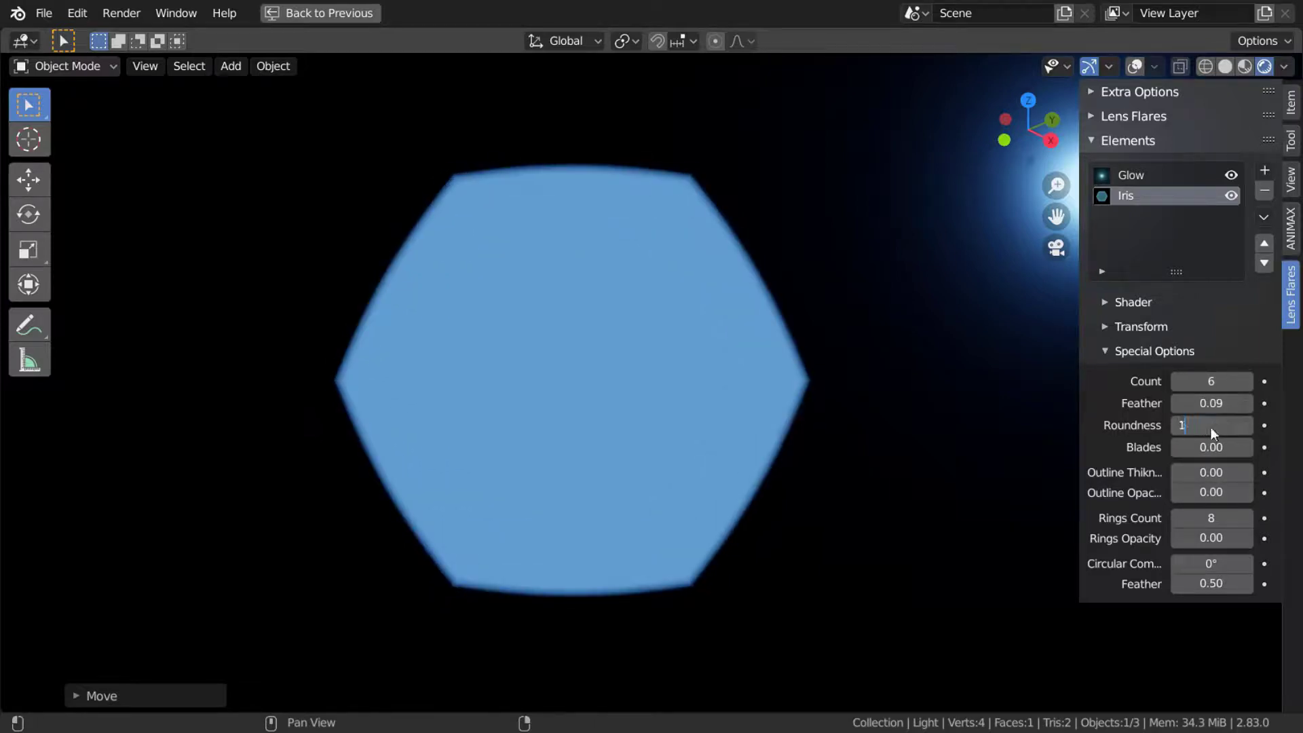
Try the Iris with a Roundness of 1.00, return it to 1.50, and raise the outline opacity
{"action": "key", "text": "Return"}
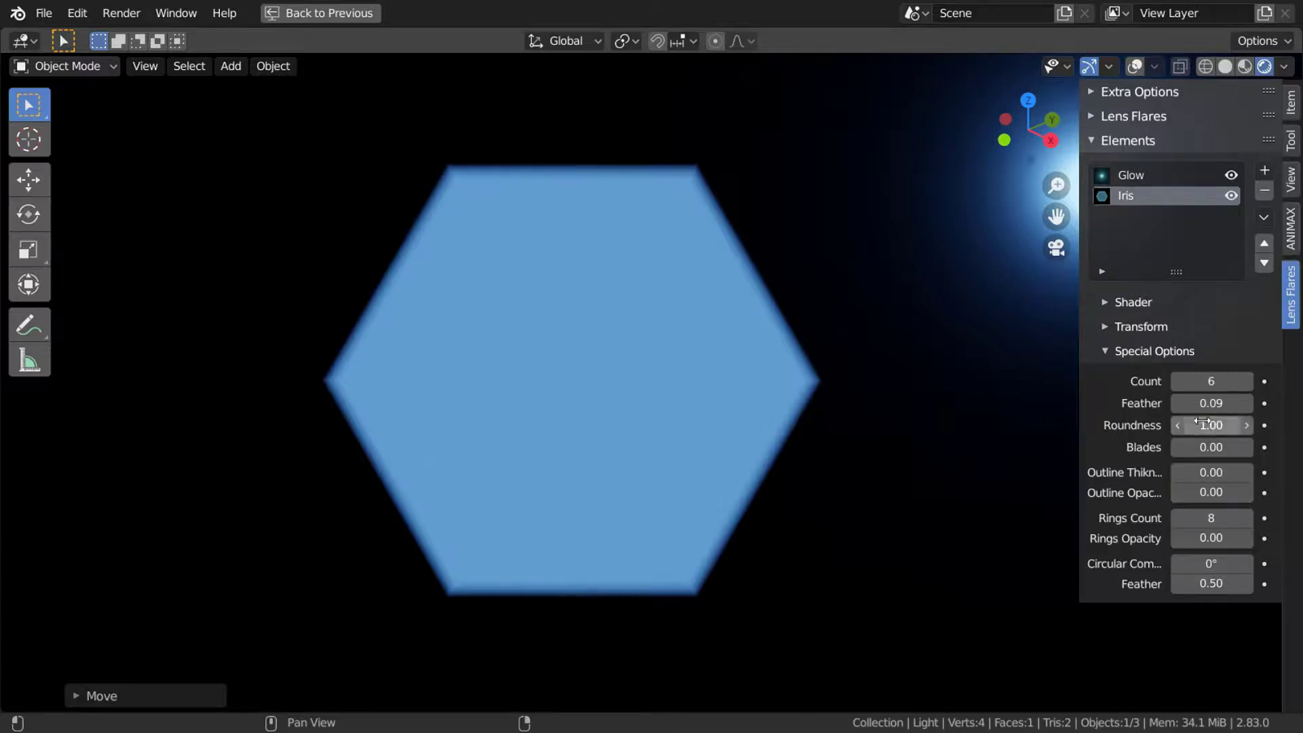
{"action": "mouse_move", "coordinate": [1202, 422]}
{"action": "left_mouse_down"}
{"action": "mouse_move", "coordinate": [1215, 422]}
{"action": "mouse_move", "coordinate": [1185, 422]}
{"action": "mouse_move", "coordinate": [1211, 424]}
{"action": "mouse_move", "coordinate": [1181, 448]}
{"action": "mouse_move", "coordinate": [1203, 447]}
{"action": "left_mouse_up"}
{"action": "key", "text": "BackSpace"}
{"action": "type", "text": "5"}
{"action": "key", "text": "Return"}
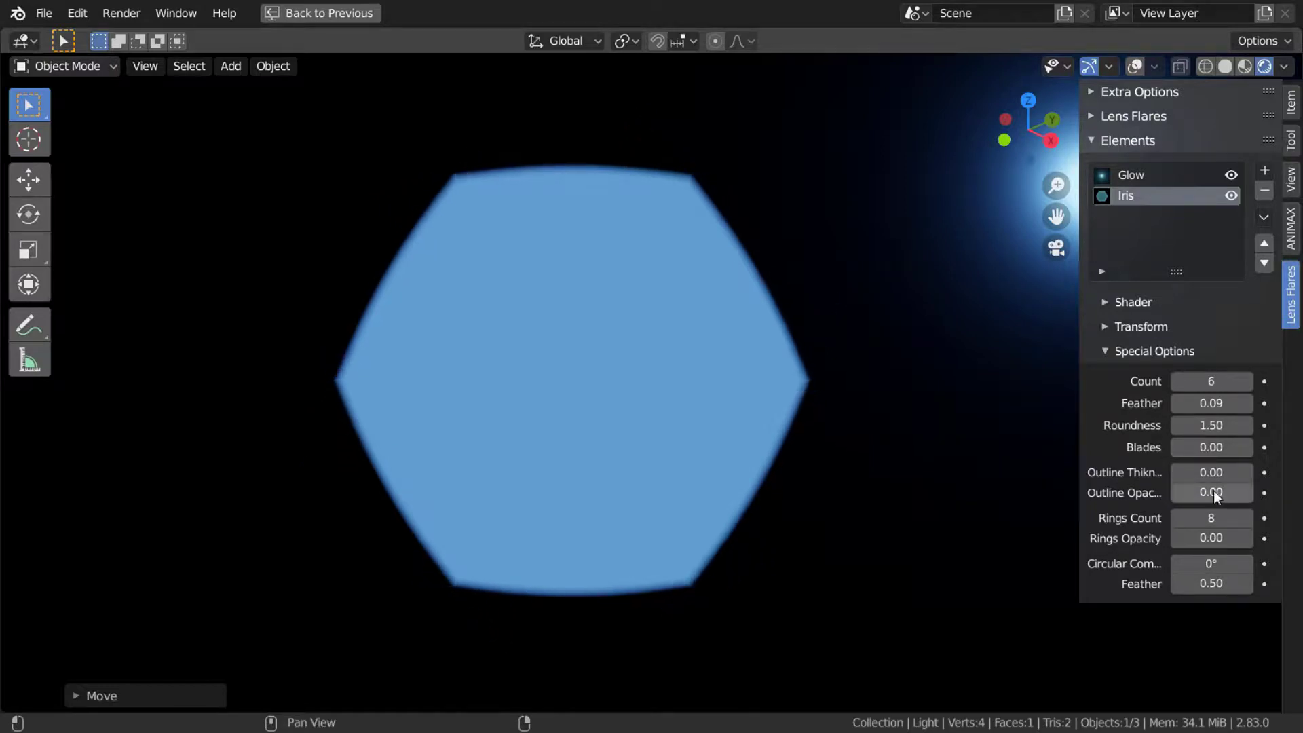
{"action": "mouse_move", "coordinate": [1214, 491]}
{"action": "left_mouse_down"}
{"action": "mouse_move", "coordinate": [1201, 491]}
{"action": "mouse_move", "coordinate": [1215, 471]}
{"action": "mouse_move", "coordinate": [1202, 471]}
{"action": "mouse_move", "coordinate": [1243, 471]}
{"action": "mouse_move", "coordinate": [1230, 492]}
{"action": "left_mouse_up"}
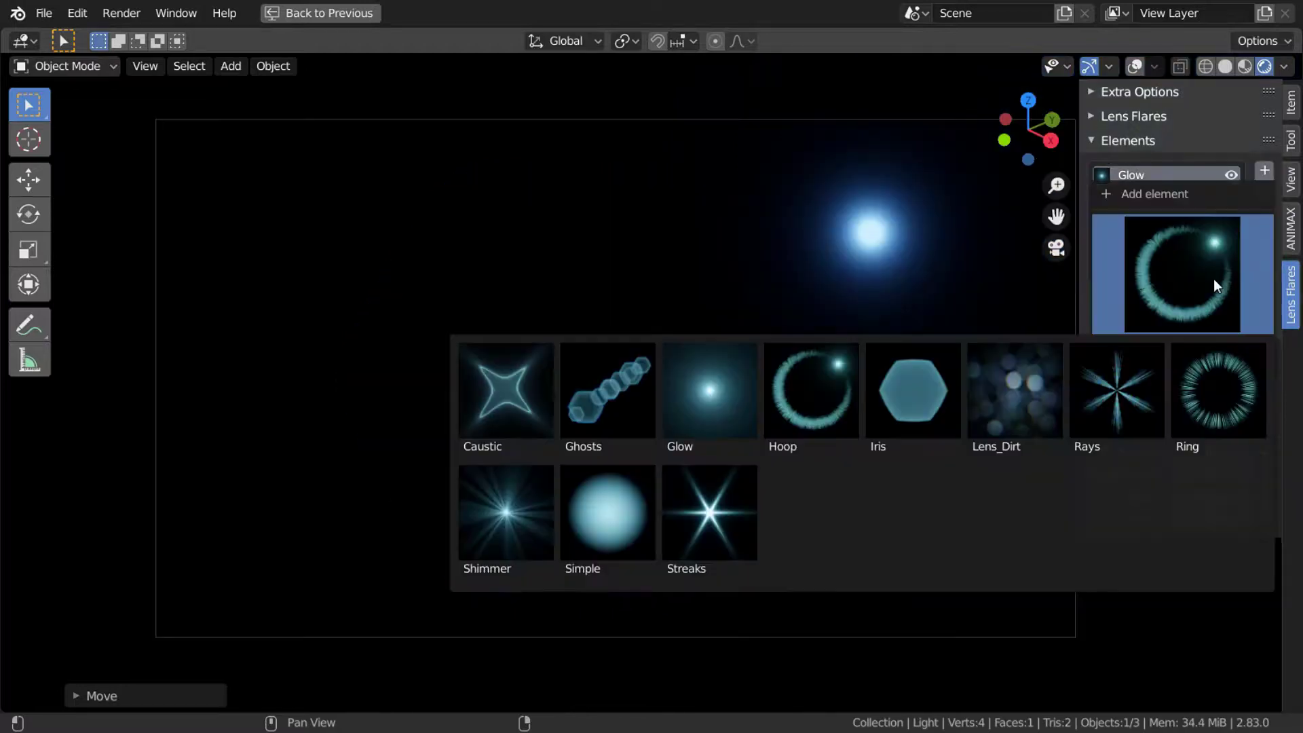
Add a Lens Dirt element, set its Use Global Color to 0.46, and move the light slightly lower
{"action": "left_click", "coordinate": [1034, 411]}
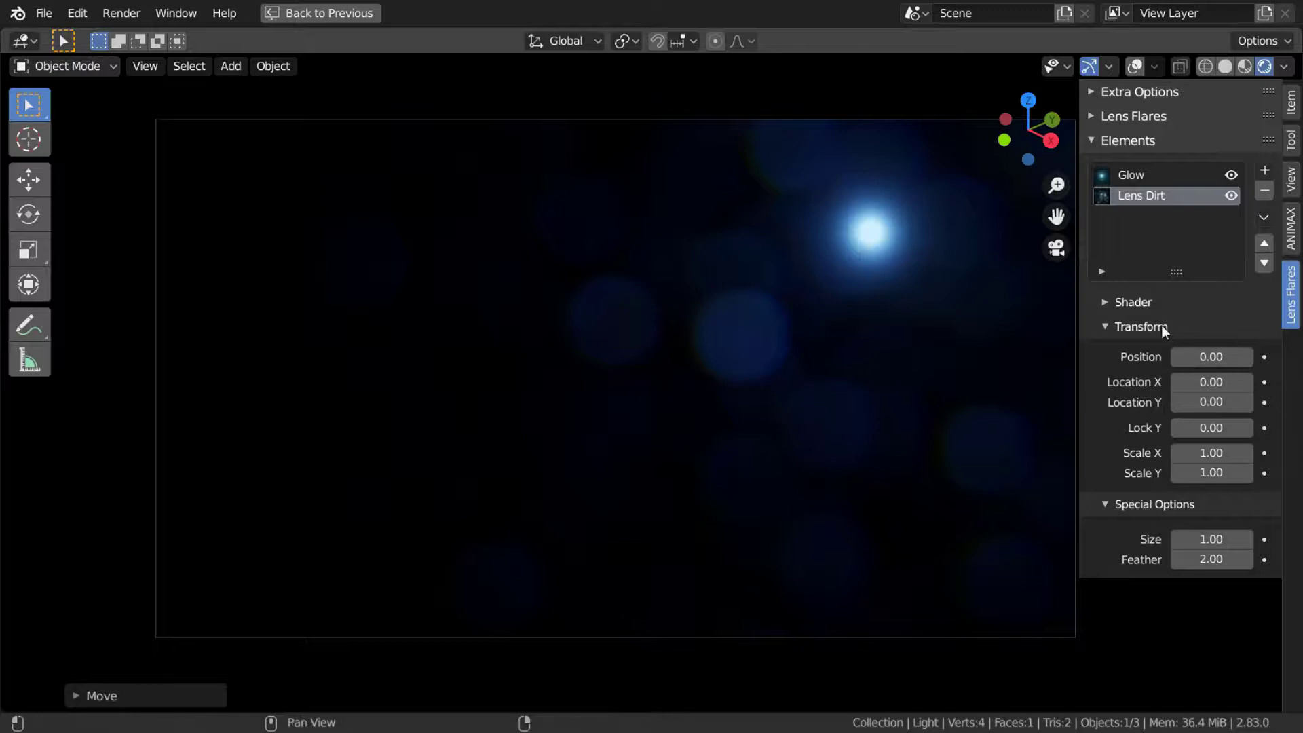
{"action": "left_click", "coordinate": [1133, 303]}
{"action": "left_click_drag", "start_coordinate": [1233, 334], "coordinate": [1209, 334]}
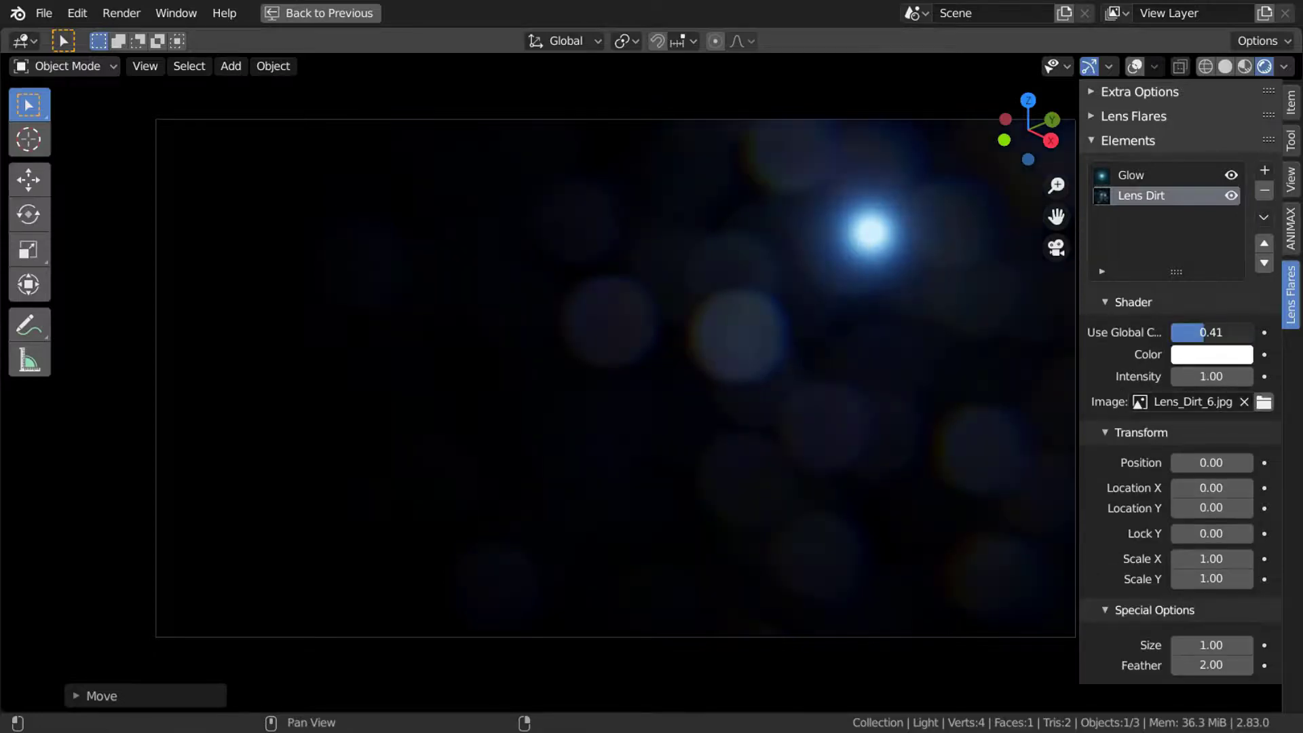
{"action": "key", "text": "g"}
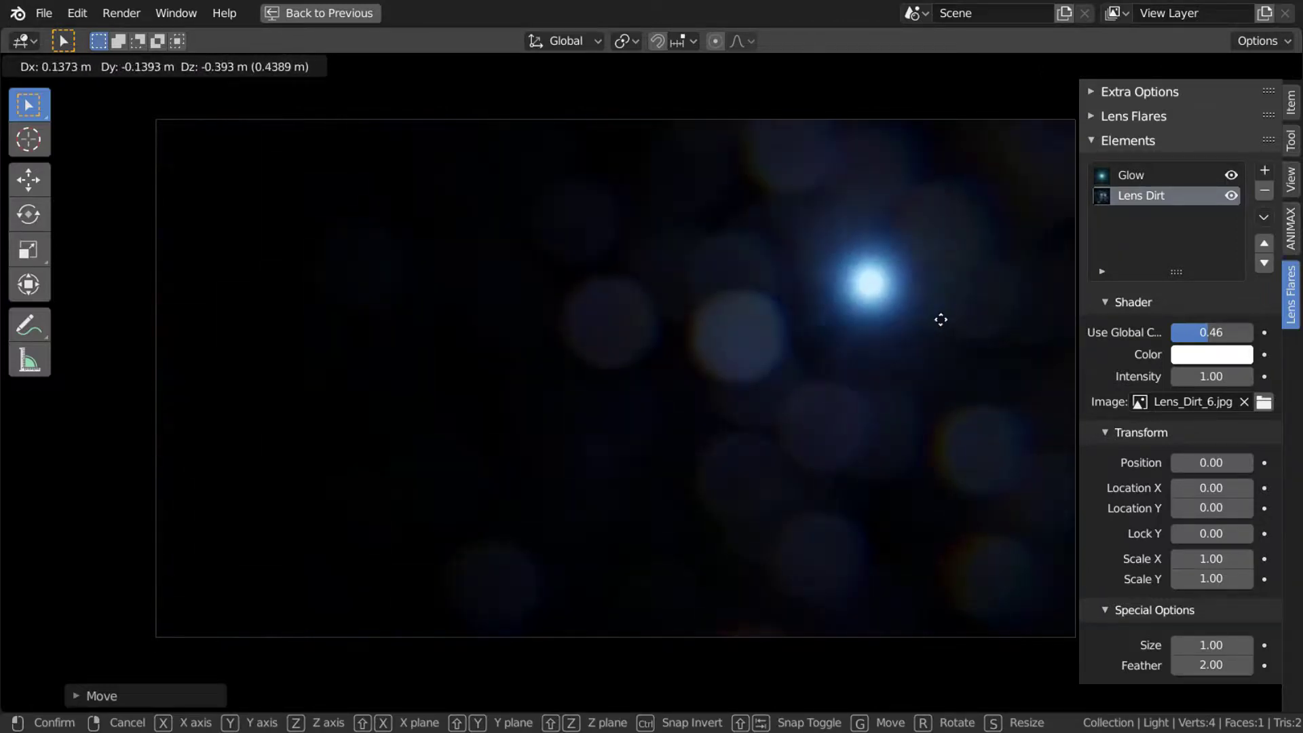
{"action": "left_click", "coordinate": [941, 298]}
Filter the Lens Dirt element's image browser by "lens" and load Lens_Dirt_11.jpg
{"action": "left_click", "coordinate": [1264, 401]}
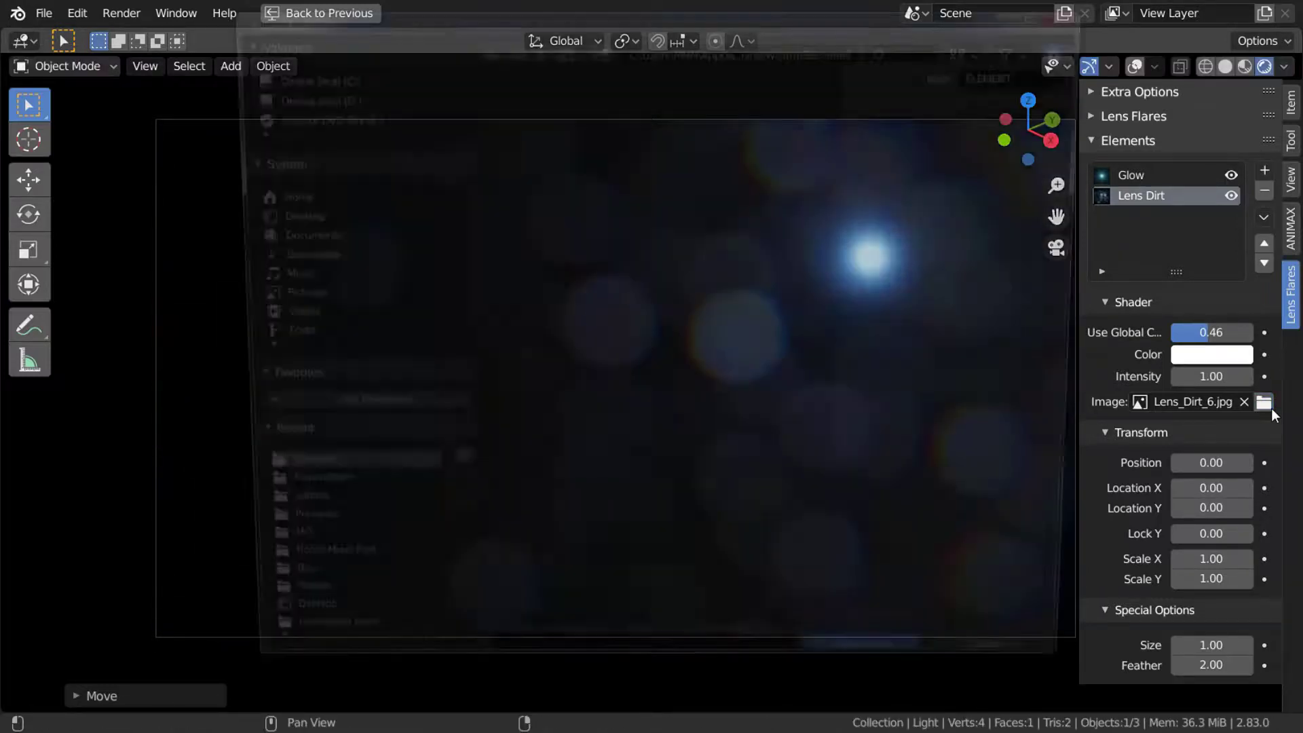
{"action": "left_click", "coordinate": [1050, 10]}
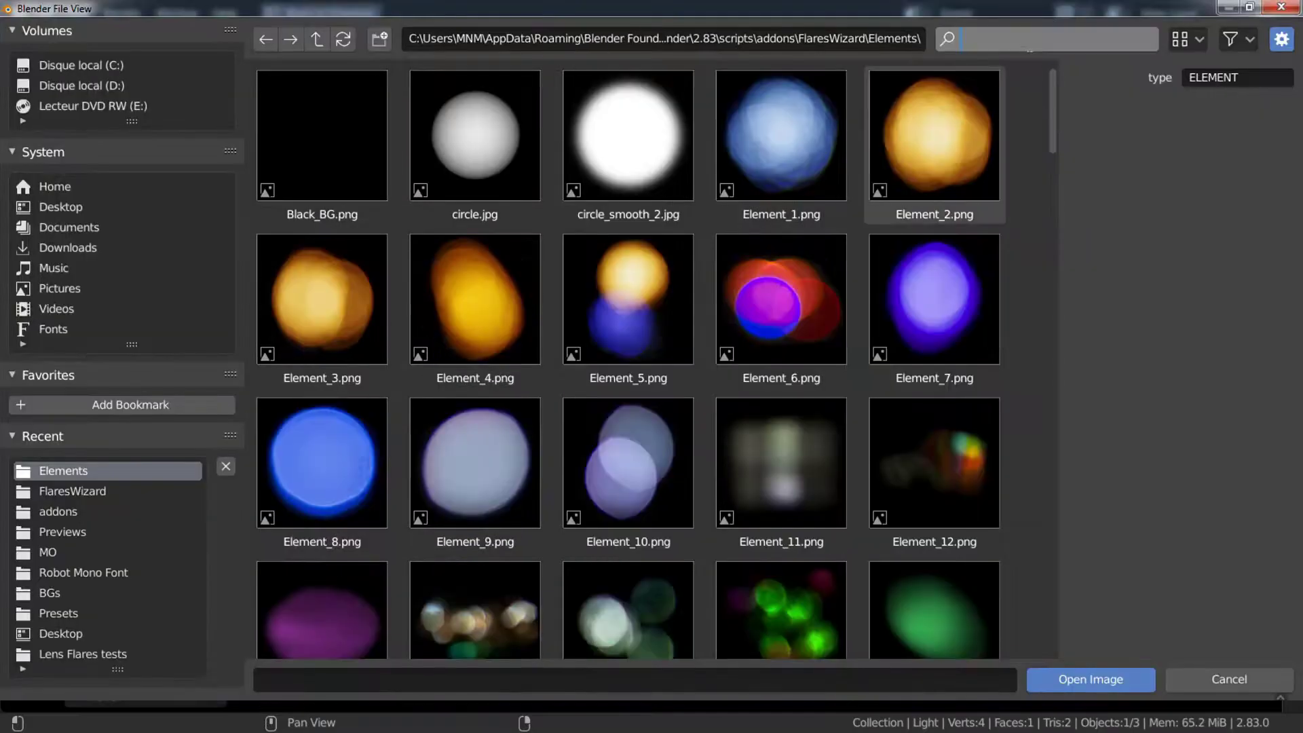
{"action": "type", "text": "lens"}
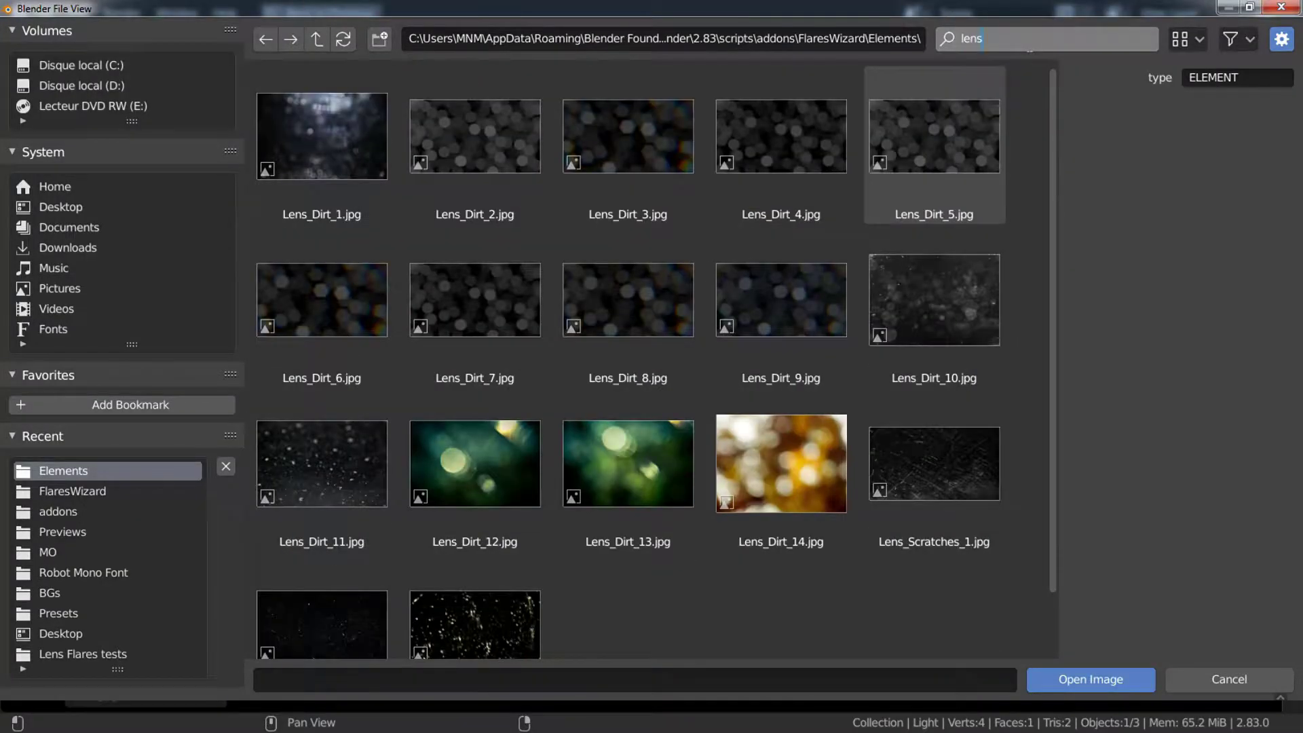
{"action": "key", "text": "Return"}
{"action": "key", "text": "Escape"}
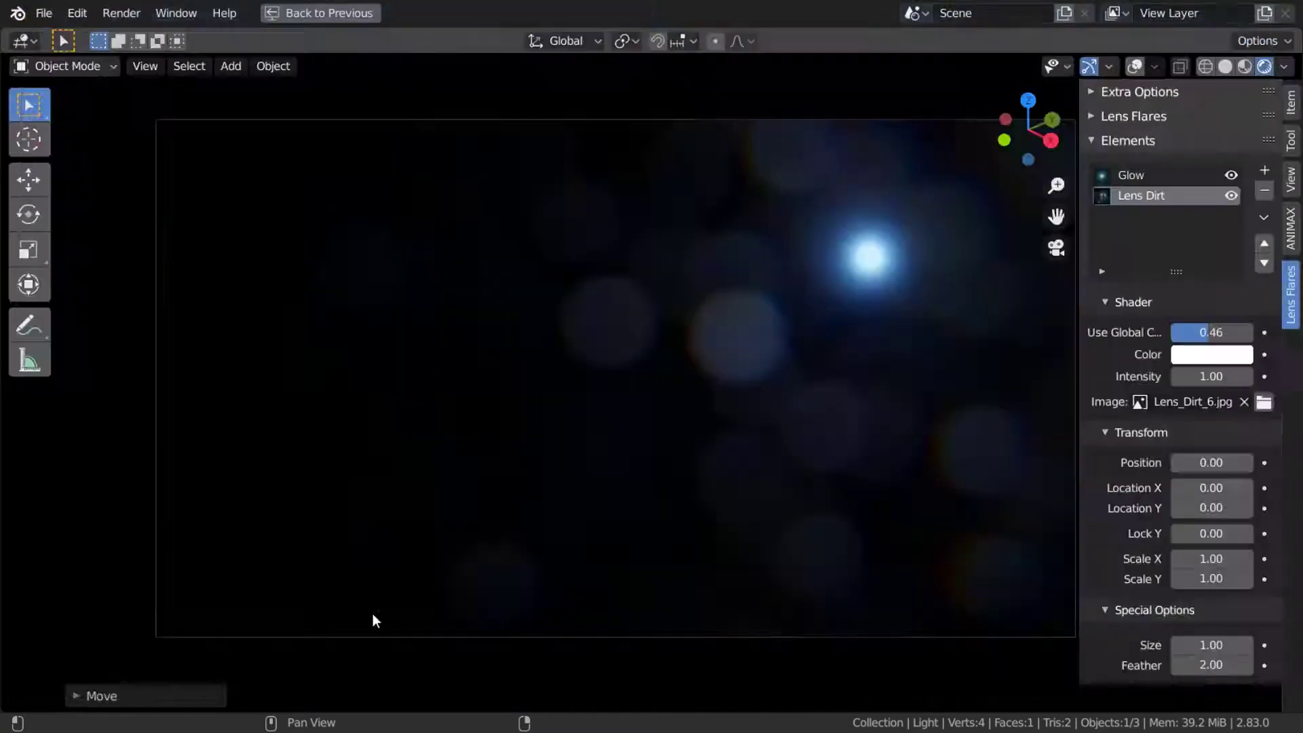
Move the light to the upper right of the frame and set the Lens Dirt's Scale Y to 1.19, Size to 0.79 and Feather to 2.69
{"action": "key", "text": "g"}
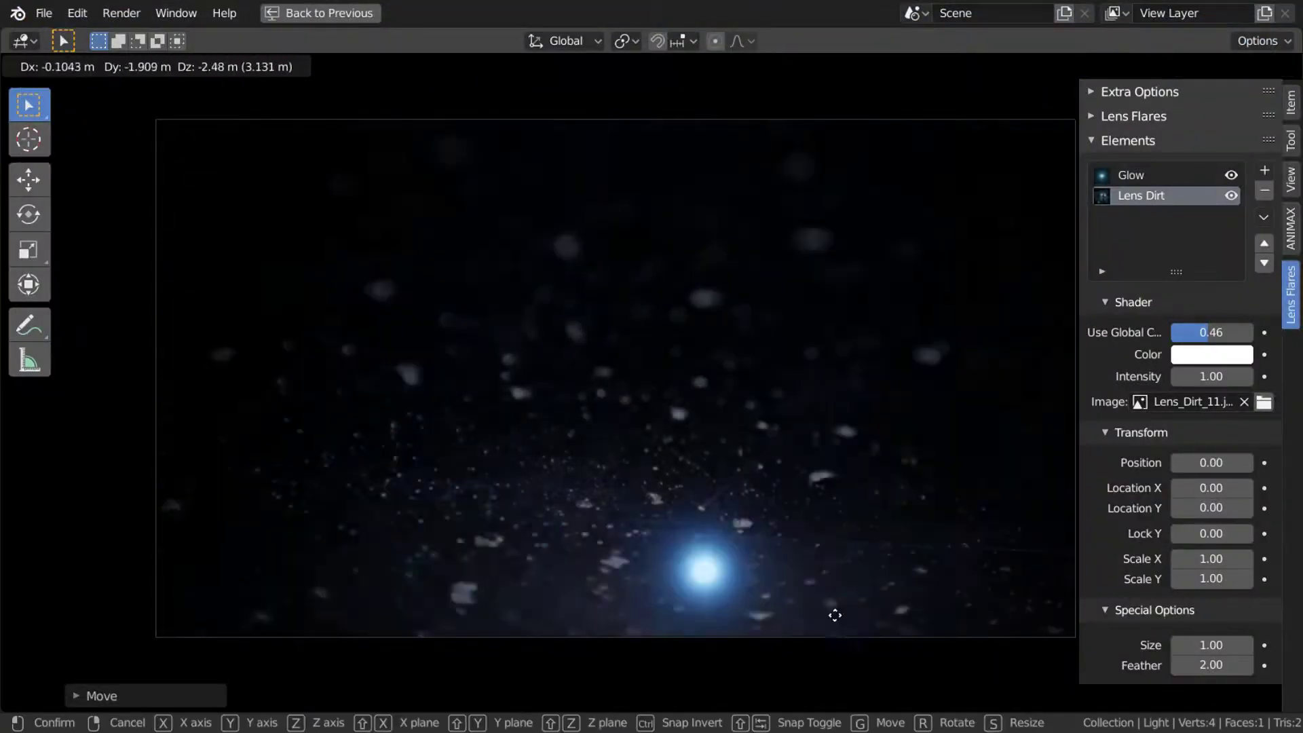
{"action": "left_click", "coordinate": [1239, 615]}
{"action": "left_click_drag", "start_coordinate": [1212, 579], "coordinate": [1241, 579]}
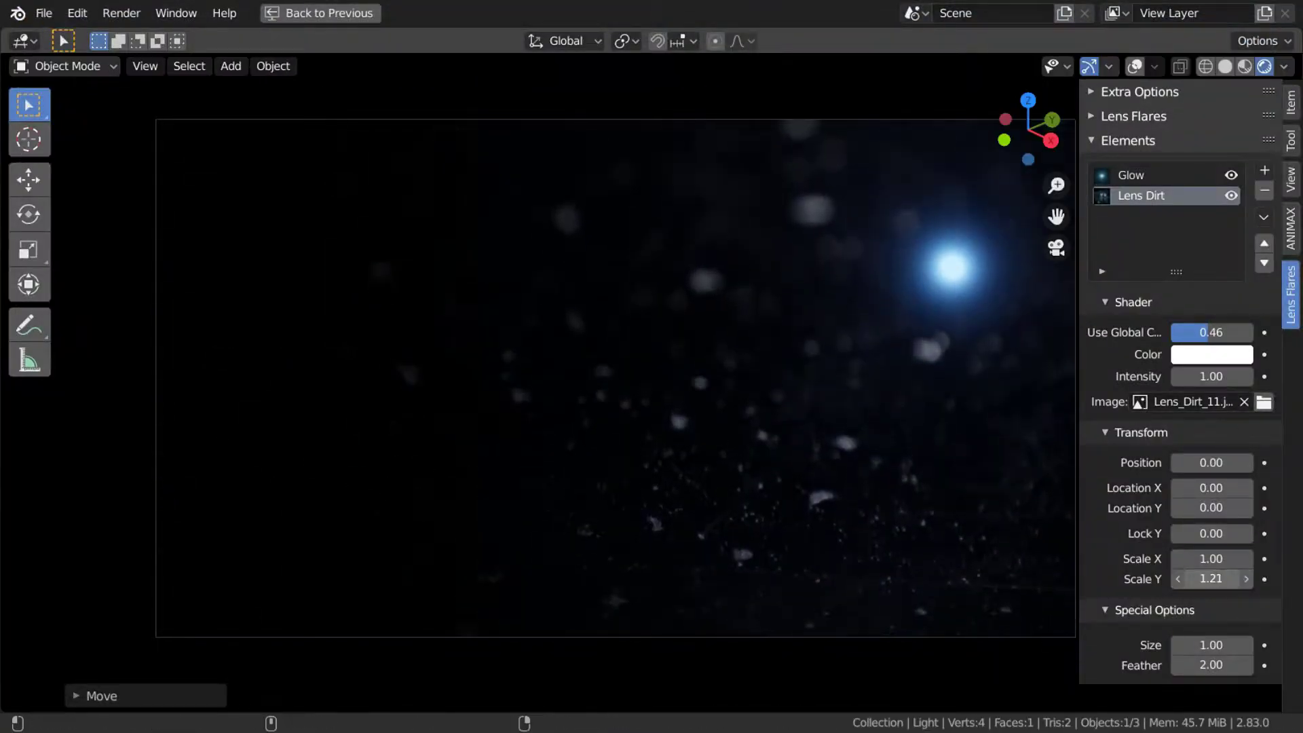
{"action": "mouse_move", "coordinate": [1216, 644]}
{"action": "left_mouse_down"}
{"action": "mouse_move", "coordinate": [1181, 645]}
{"action": "mouse_move", "coordinate": [1220, 666]}
{"action": "mouse_move", "coordinate": [1209, 665]}
{"action": "left_mouse_up"}
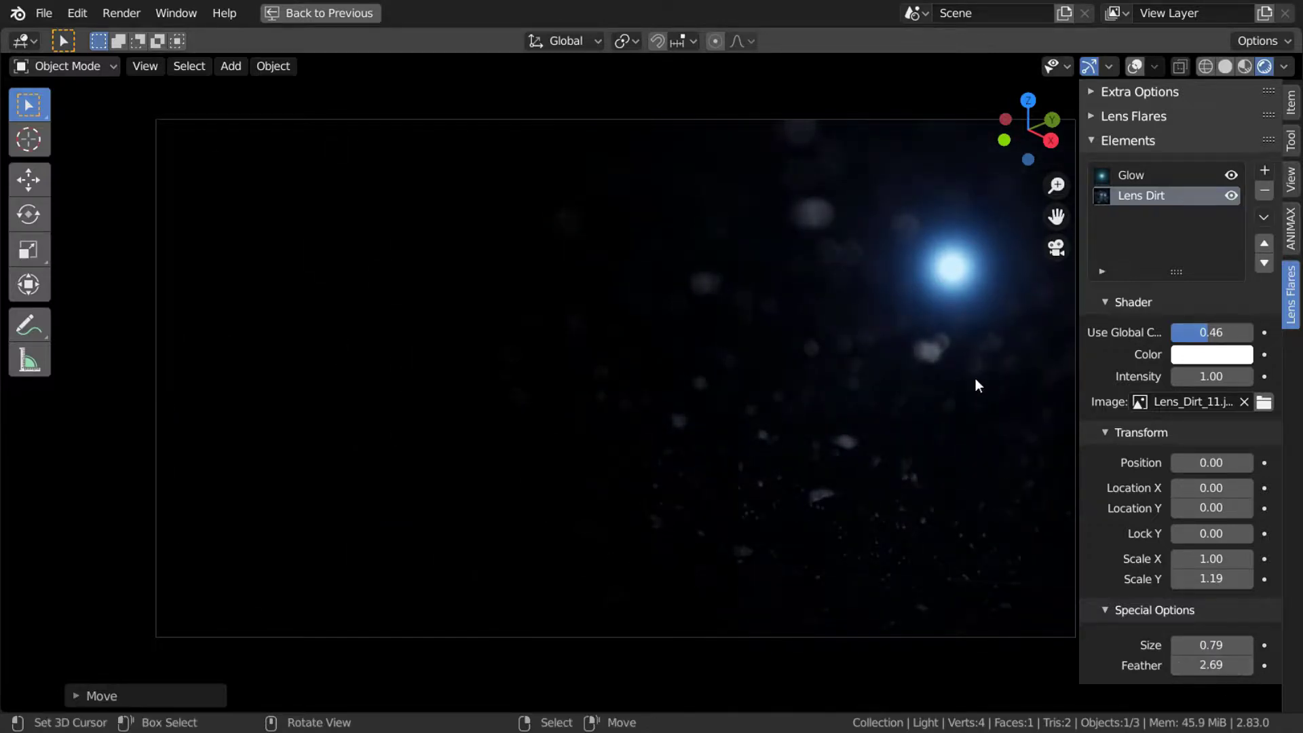
Replace the Lens Dirt element with a Rays element and move the light near the middle of the frame
{"action": "left_click", "coordinate": [1265, 190]}
{"action": "left_click", "coordinate": [1265, 170]}
{"action": "left_click", "coordinate": [1244, 264]}
{"action": "left_click", "coordinate": [1145, 394]}
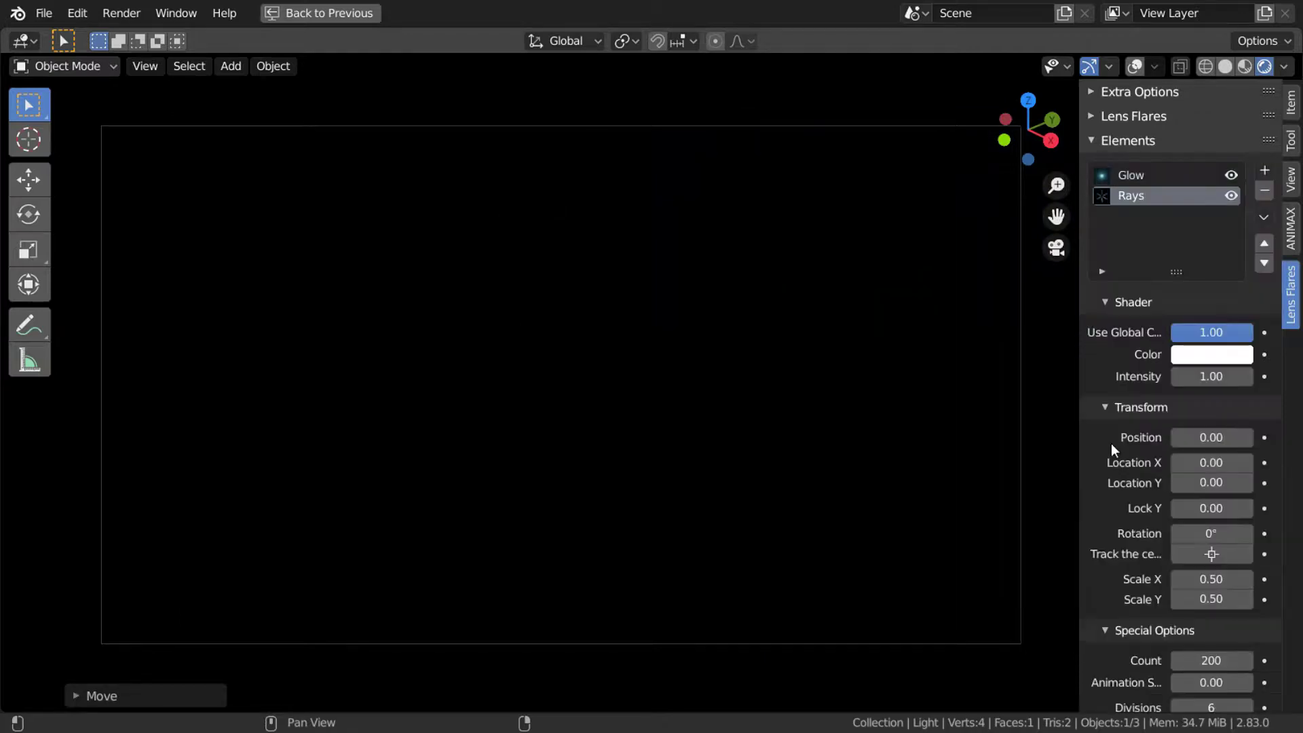
{"action": "key", "text": "g"}
{"action": "left_click", "coordinate": [721, 372]}
Show only the Rays element's special options, set Count to 22 and Divisions to 45, and try other width values
{"action": "left_click", "coordinate": [1154, 303]}
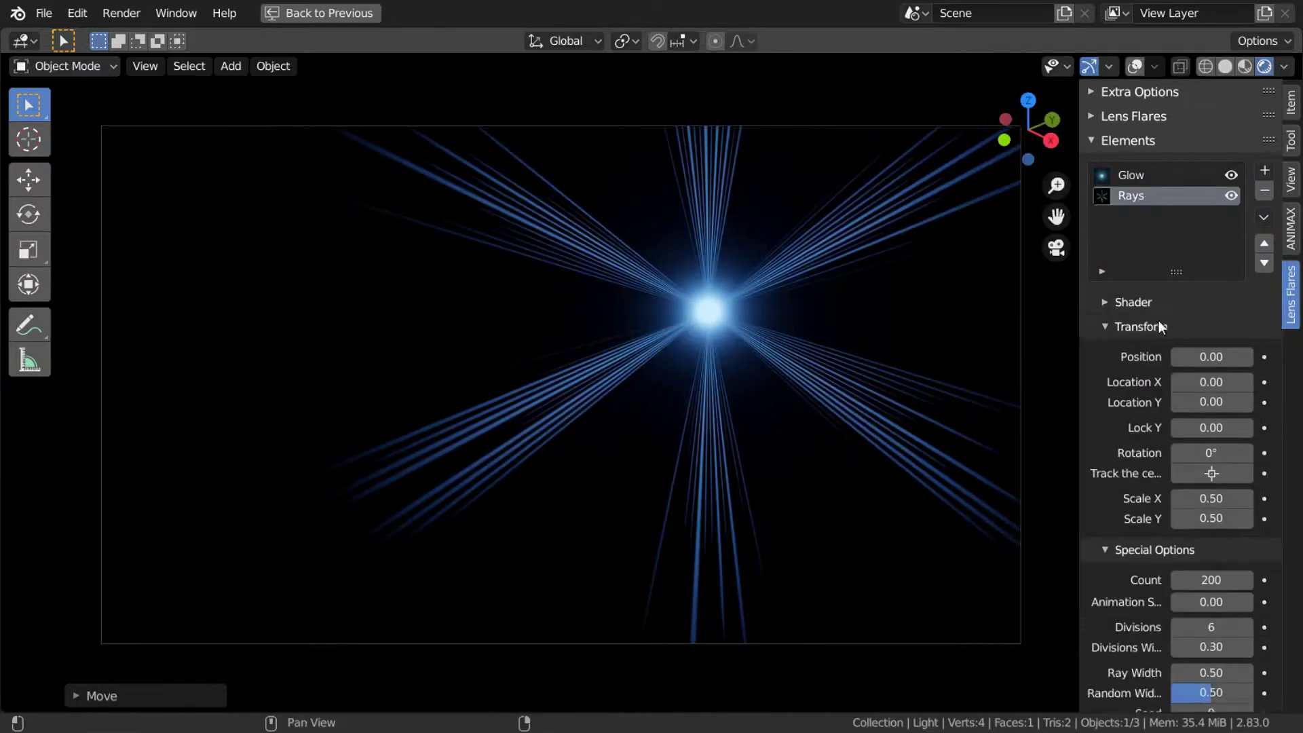
{"action": "left_click", "coordinate": [1158, 327]}
{"action": "left_click_drag", "start_coordinate": [1211, 381], "coordinate": [1225, 381]}
{"action": "left_click_drag", "start_coordinate": [1211, 381], "coordinate": [1181, 381]}
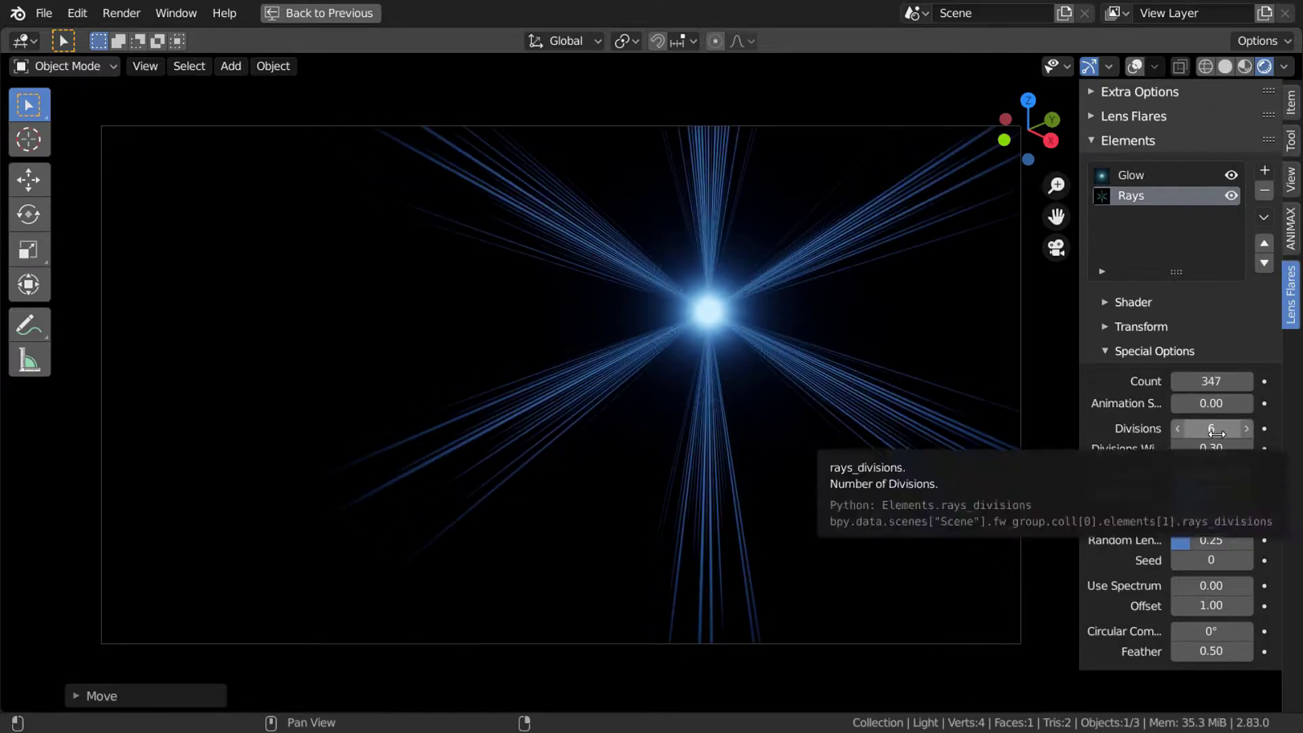
{"action": "left_click_drag", "start_coordinate": [1212, 428], "coordinate": [1181, 429]}
{"action": "mouse_move", "coordinate": [1211, 381]}
{"action": "left_mouse_down"}
{"action": "mouse_move", "coordinate": [1154, 381]}
{"action": "mouse_move", "coordinate": [1192, 380]}
{"action": "left_mouse_up"}
{"action": "left_click_drag", "start_coordinate": [1211, 428], "coordinate": [1243, 428]}
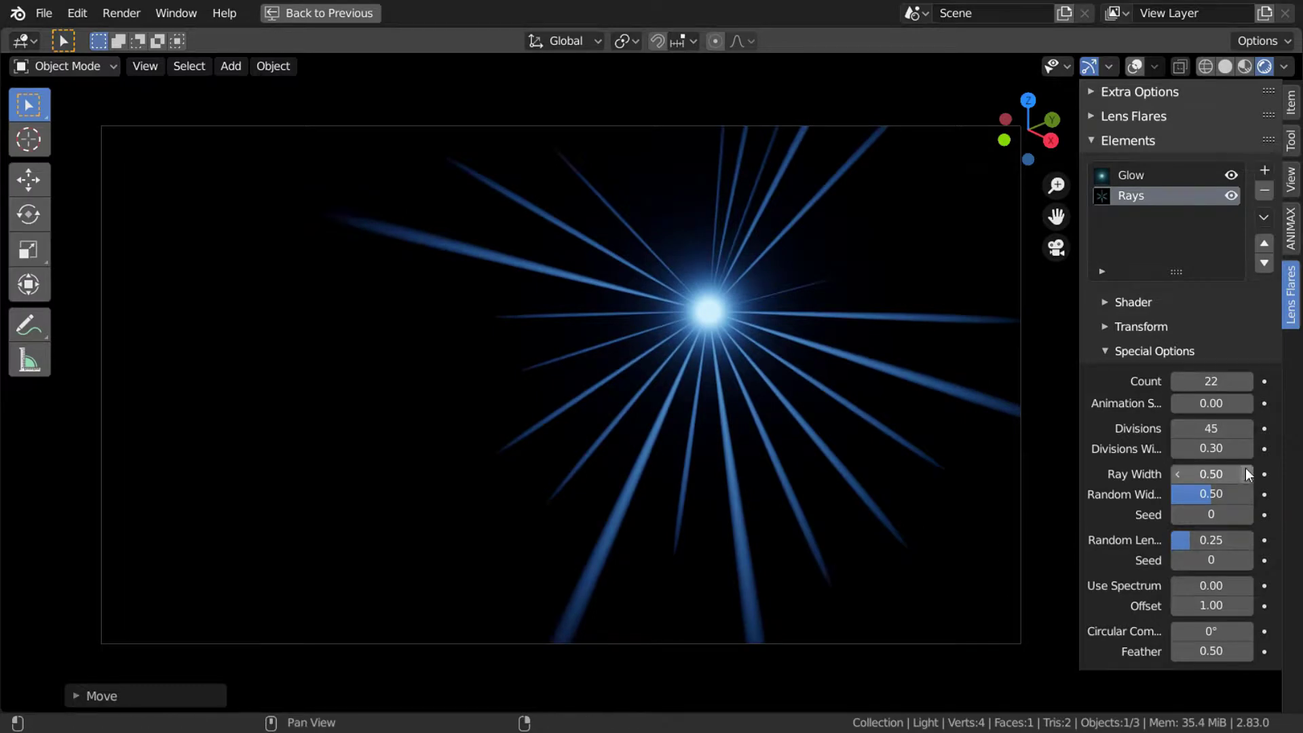
{"action": "left_click_drag", "start_coordinate": [1211, 449], "coordinate": [1252, 527]}
Replace the Rays element with a Shimmer element and expand its shader settings
{"action": "left_click", "coordinate": [1264, 170]}
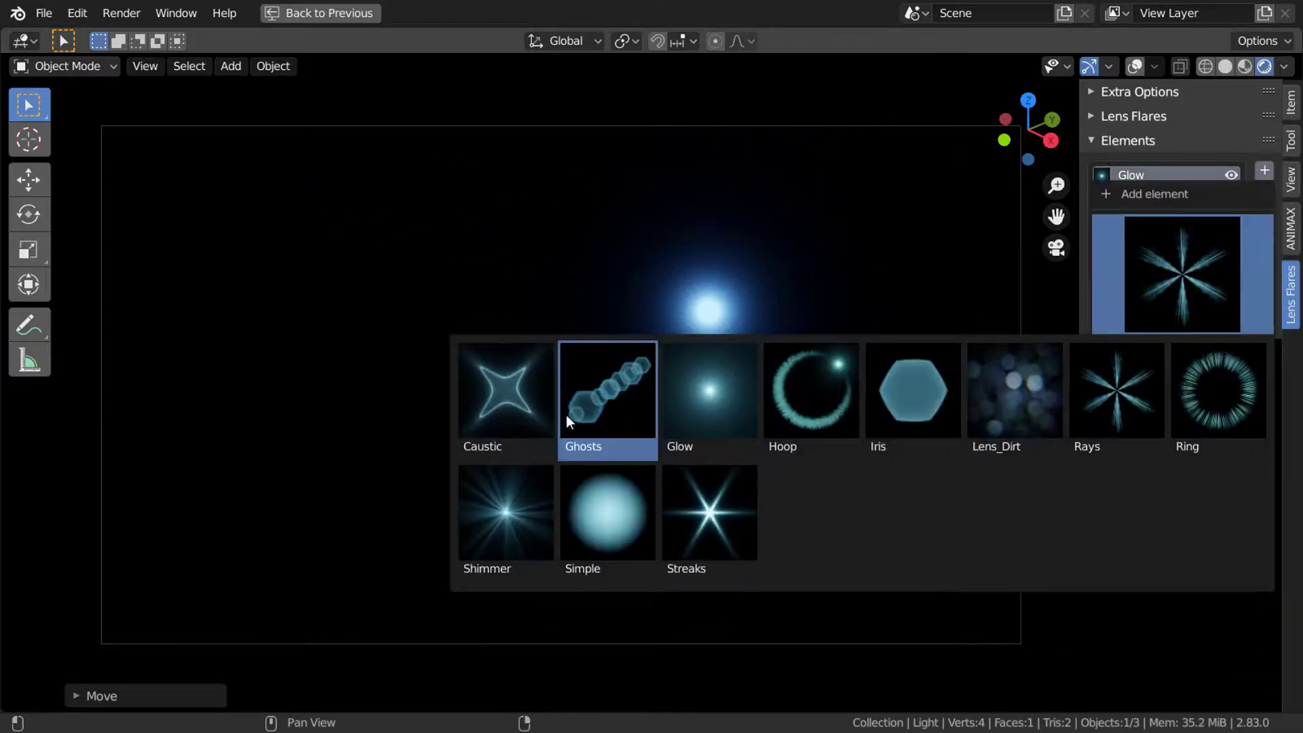
{"action": "left_click", "coordinate": [527, 498]}
{"action": "left_click", "coordinate": [1134, 302]}
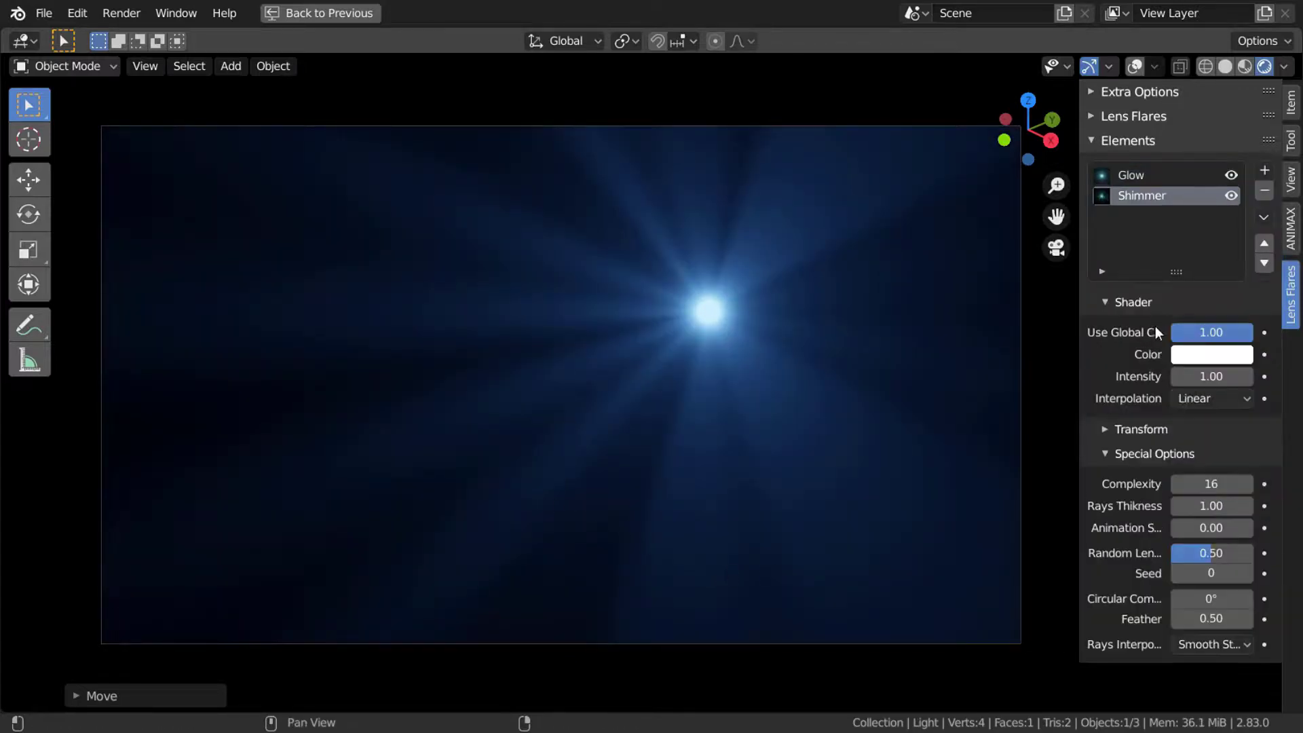
Set the Shimmer's shader Interpolation to Smoother and its Intensity to 59.50
{"action": "left_click", "coordinate": [1206, 401]}
{"action": "left_click", "coordinate": [1184, 479]}
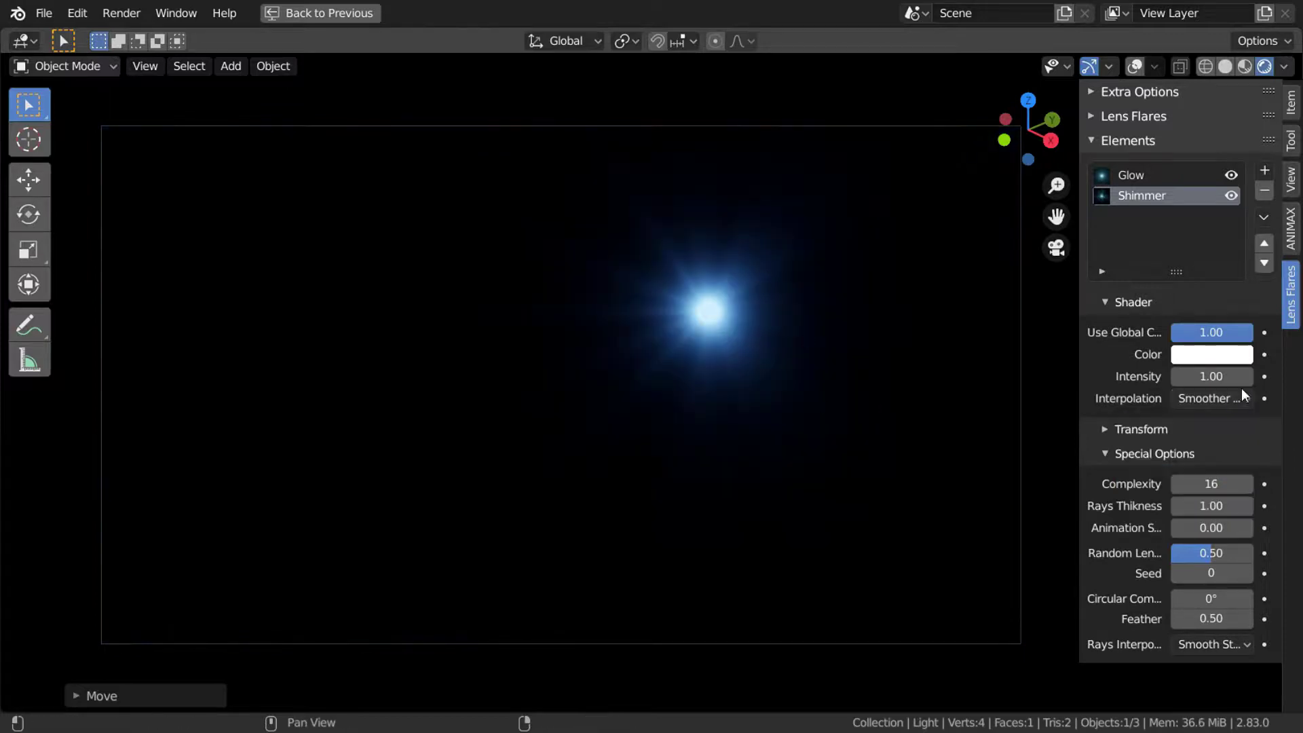
{"action": "left_click_drag", "start_coordinate": [1212, 376], "coordinate": [1249, 376]}
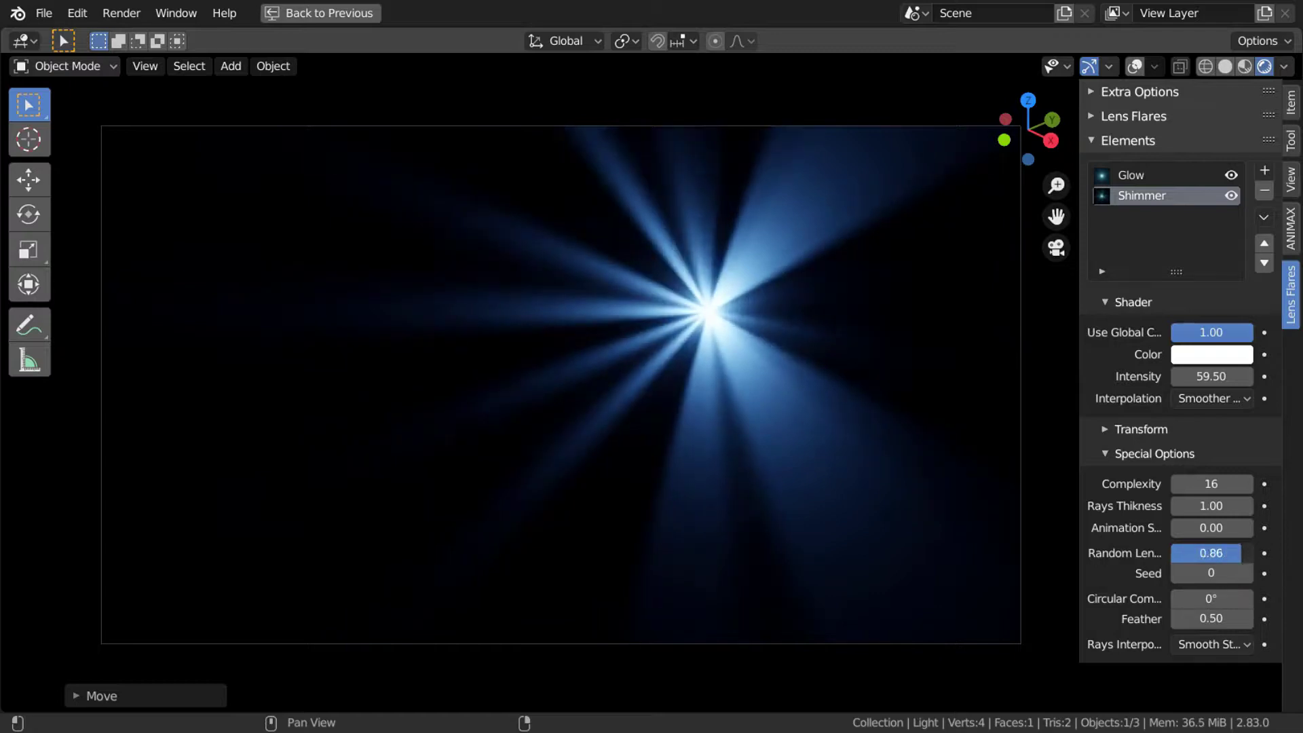
Set the Shimmer's Seed to 9, then try another Complexity and return it to 16
{"action": "left_click", "coordinate": [1240, 577]}
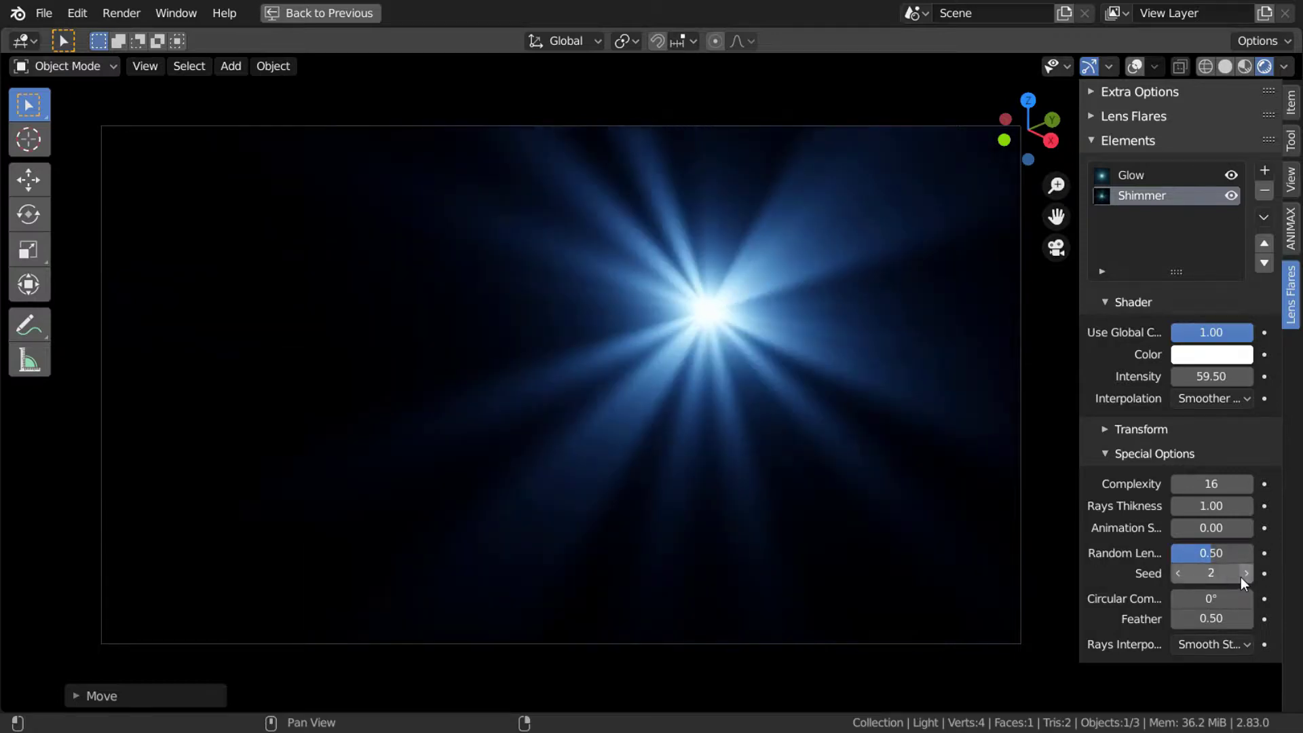
{"action": "left_click", "coordinate": [1241, 577]}
{"action": "left_click", "coordinate": [1241, 577]}
{"action": "left_click", "coordinate": [1241, 577]}
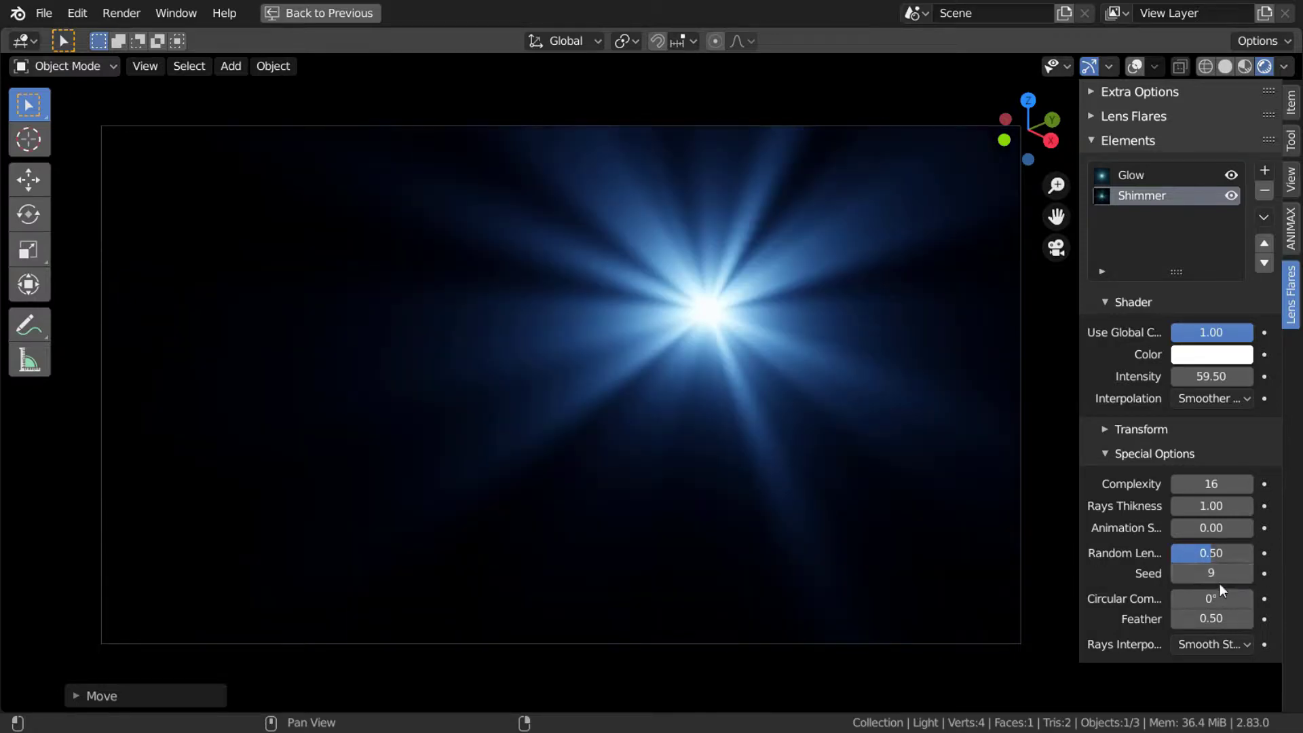
{"action": "mouse_move", "coordinate": [1213, 484]}
{"action": "left_mouse_down"}
{"action": "mouse_move", "coordinate": [1290, 484]}
{"action": "mouse_move", "coordinate": [1174, 484]}
{"action": "mouse_move", "coordinate": [1262, 484]}
{"action": "mouse_move", "coordinate": [1215, 484]}
{"action": "left_mouse_up"}
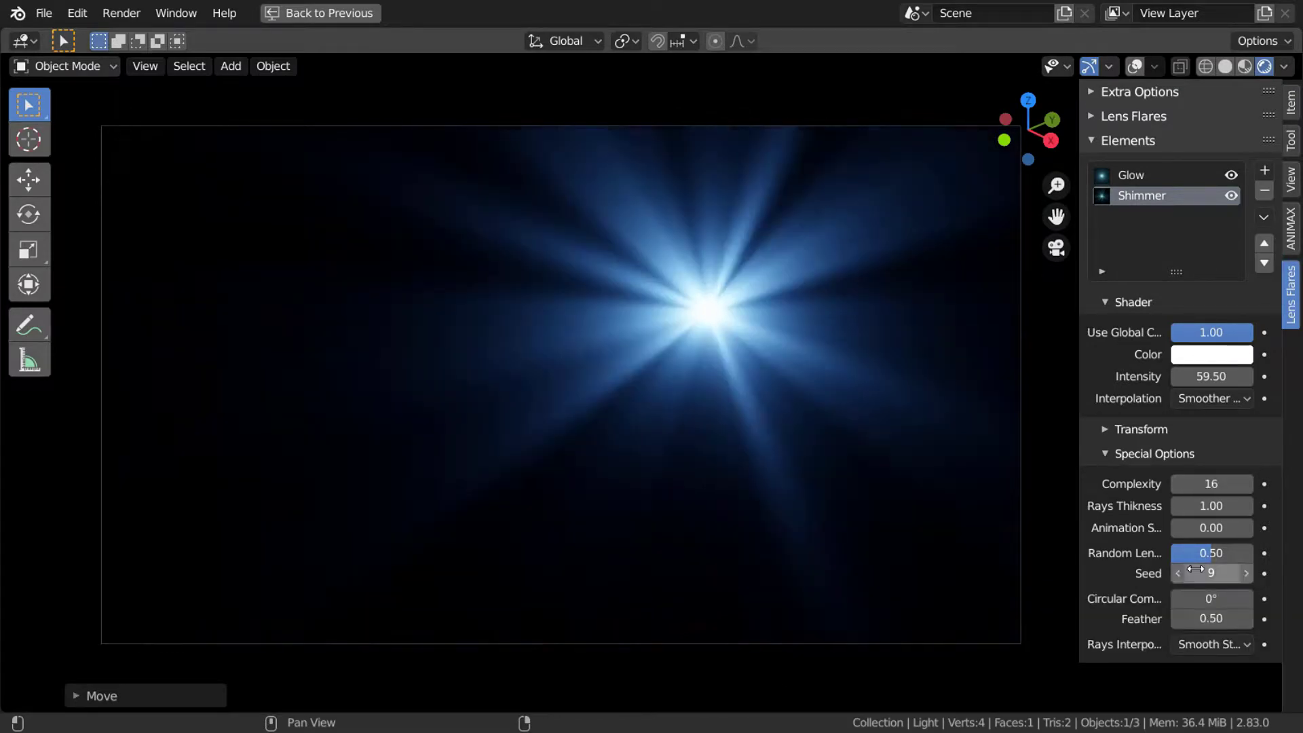
Try Linear rays interpolation on the Shimmer, then switch it to Smoother and inspect the rays up close
{"action": "left_click", "coordinate": [1228, 643]}
{"action": "left_click", "coordinate": [1203, 623]}
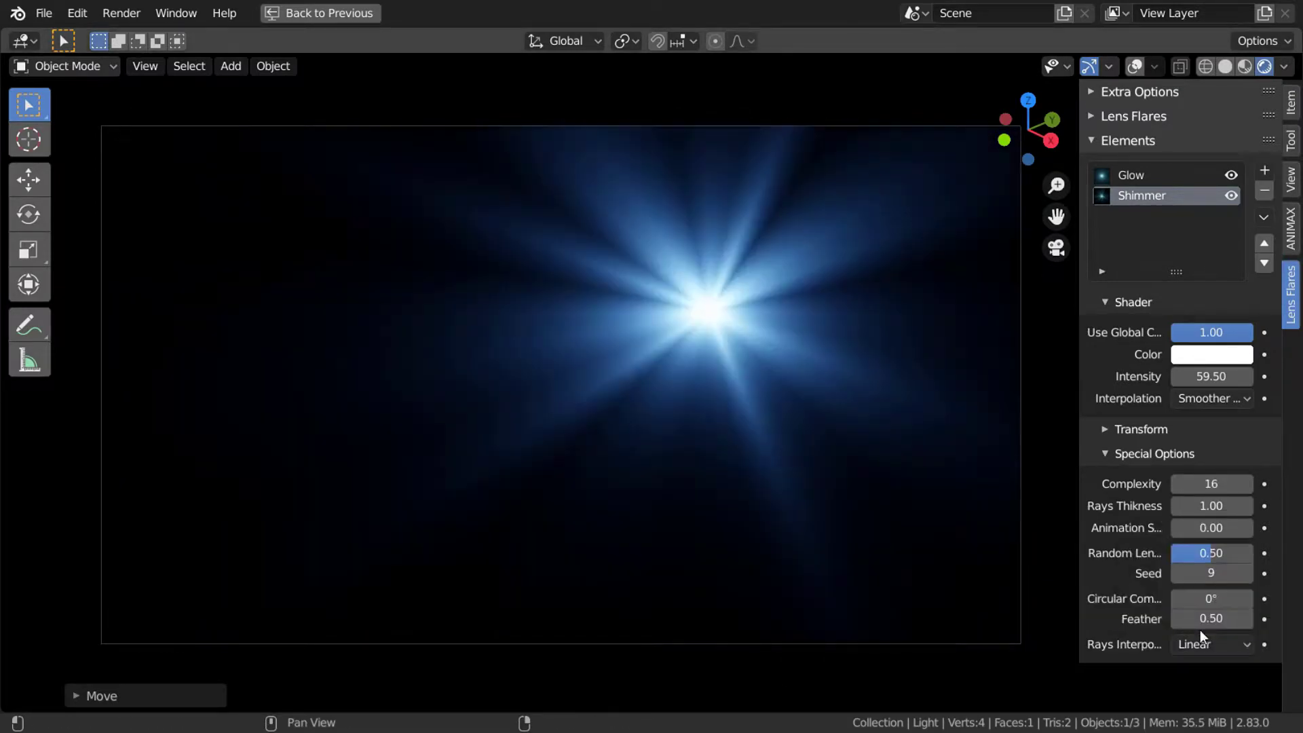
{"action": "scroll", "coordinate": [842, 380], "scroll_direction": "up", "scroll_amount": 4}
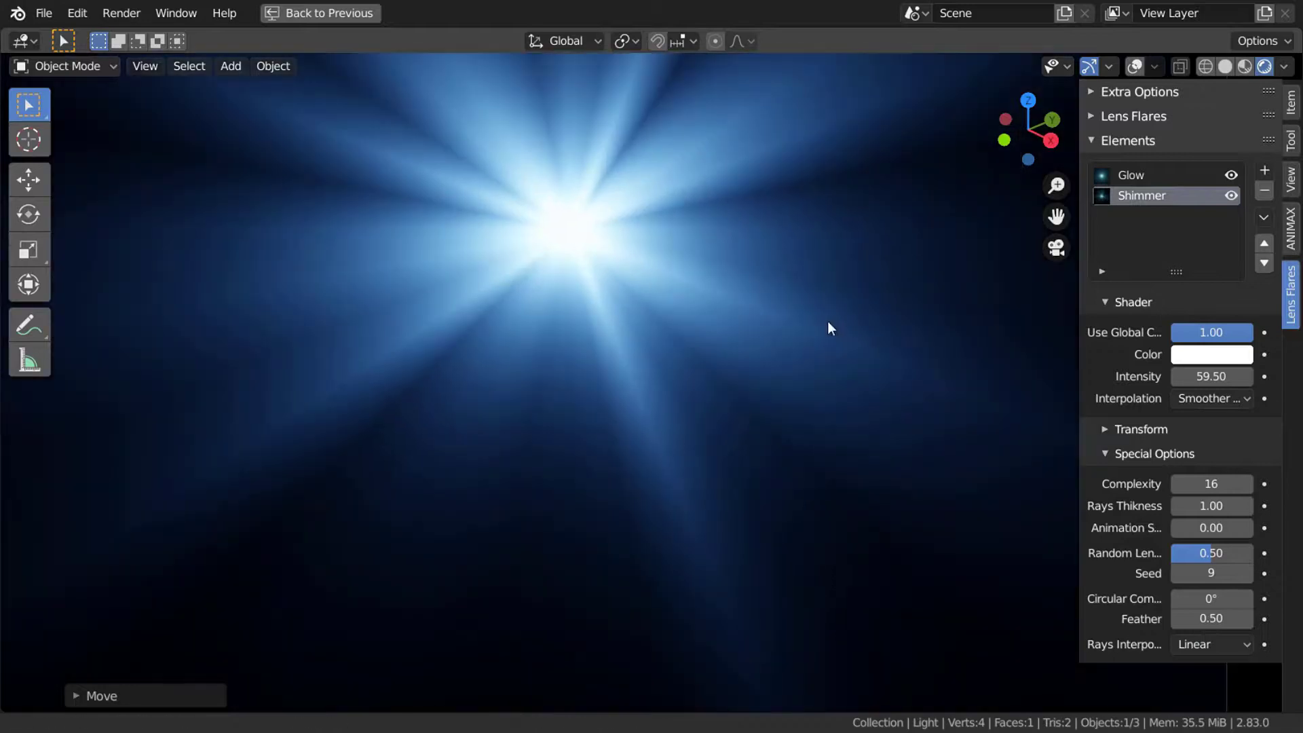
{"action": "left_click", "coordinate": [1209, 638]}
{"action": "left_click", "coordinate": [1207, 551]}
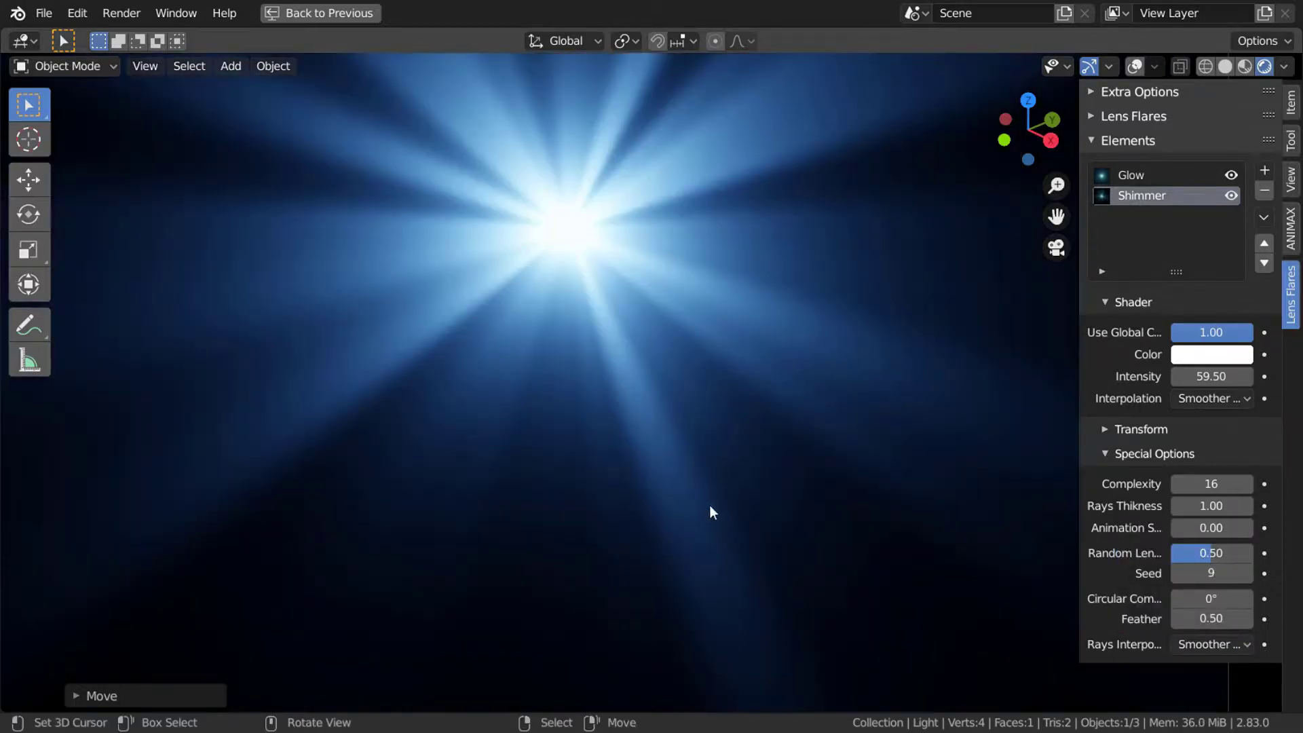
{"action": "middle_click_drag", "start_coordinate": [669, 374], "coordinate": [743, 490], "text": "shift"}
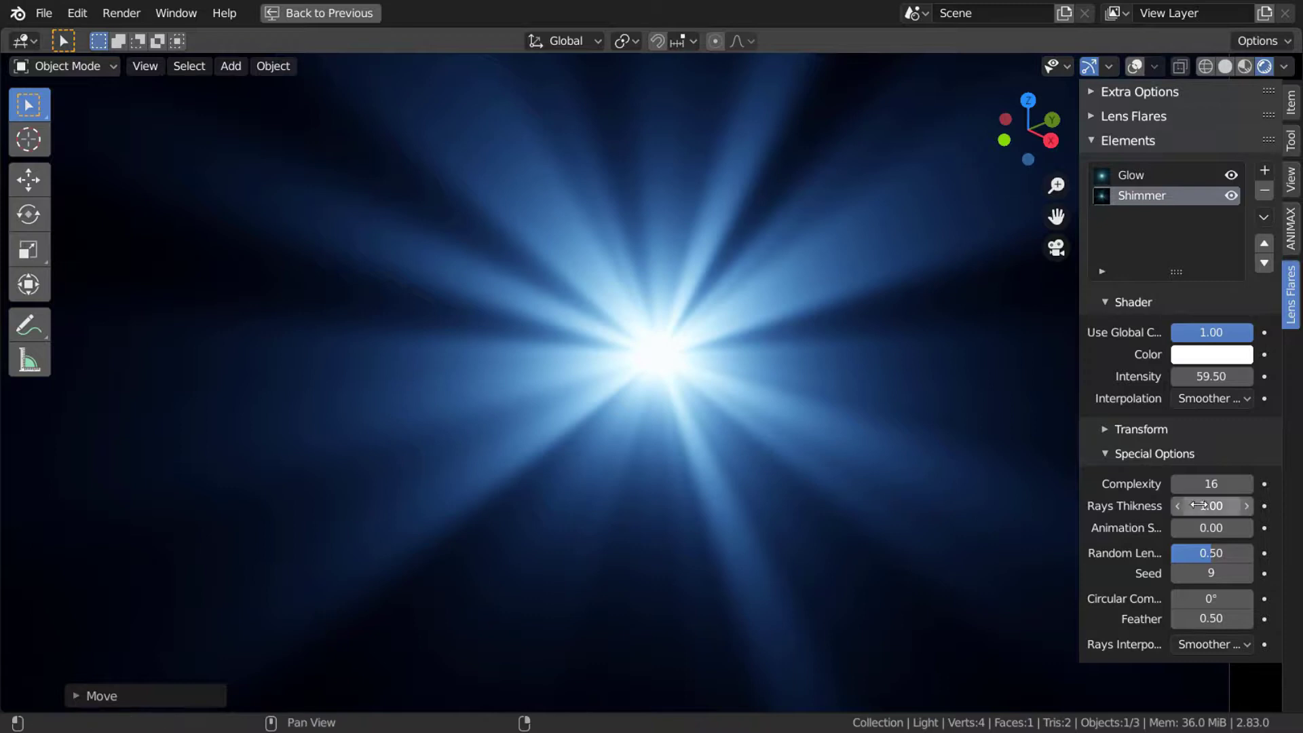
Set the Shimmer's Rays Thickness to 2.62 and Complexity to 5, with Linear rays interpolation
{"action": "left_click_drag", "start_coordinate": [1201, 506], "coordinate": [1178, 483]}
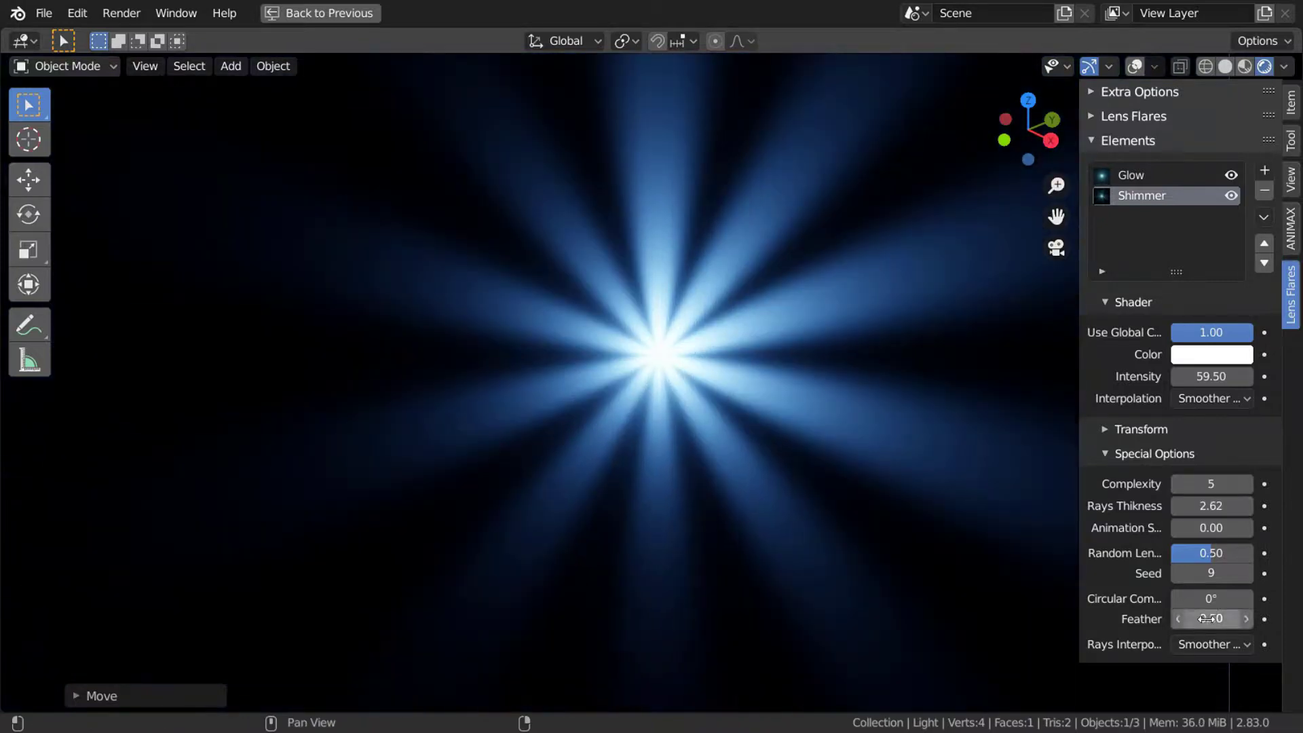
{"action": "left_click", "coordinate": [1212, 645]}
{"action": "left_click", "coordinate": [1200, 621]}
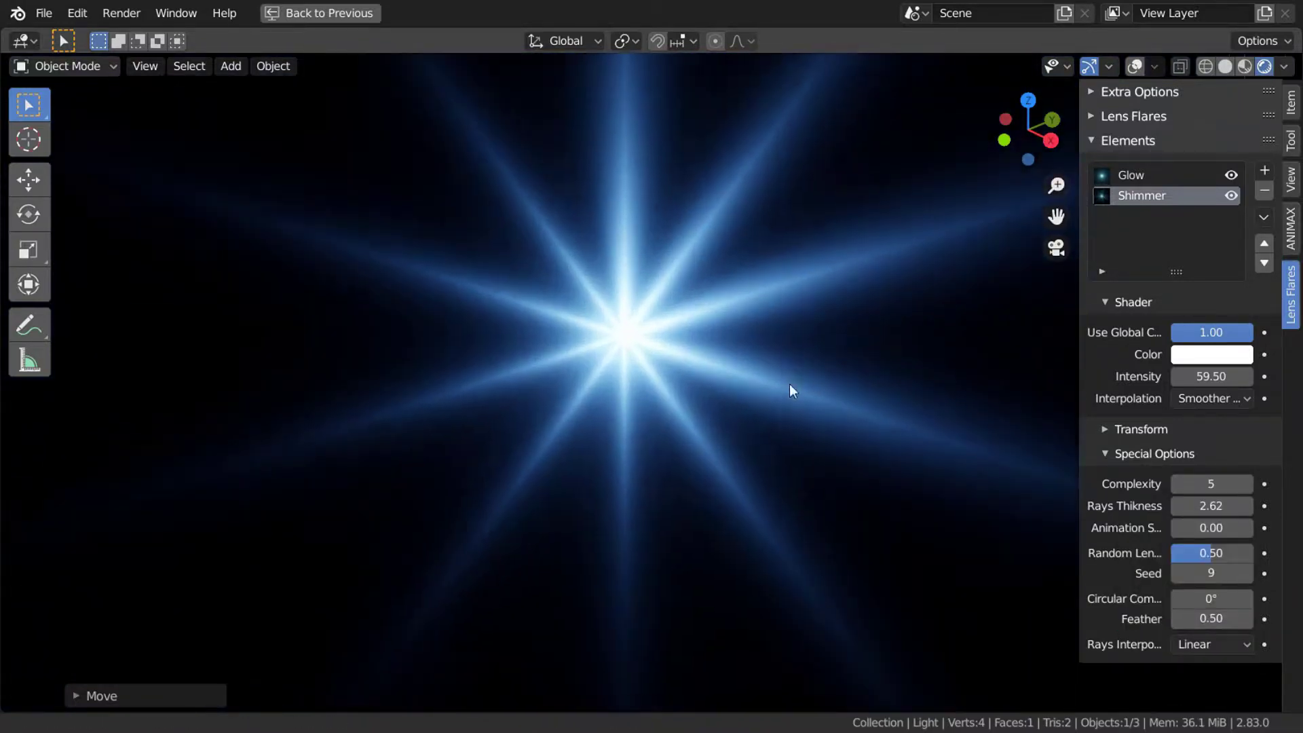
Change the Shimmer's Seed to 13 and Rays Thickness to 3.07, and try Random Length at 0.71 before setting it to 0.32
{"action": "left_click_drag", "start_coordinate": [1212, 553], "coordinate": [1229, 553]}
{"action": "left_click", "coordinate": [1249, 573]}
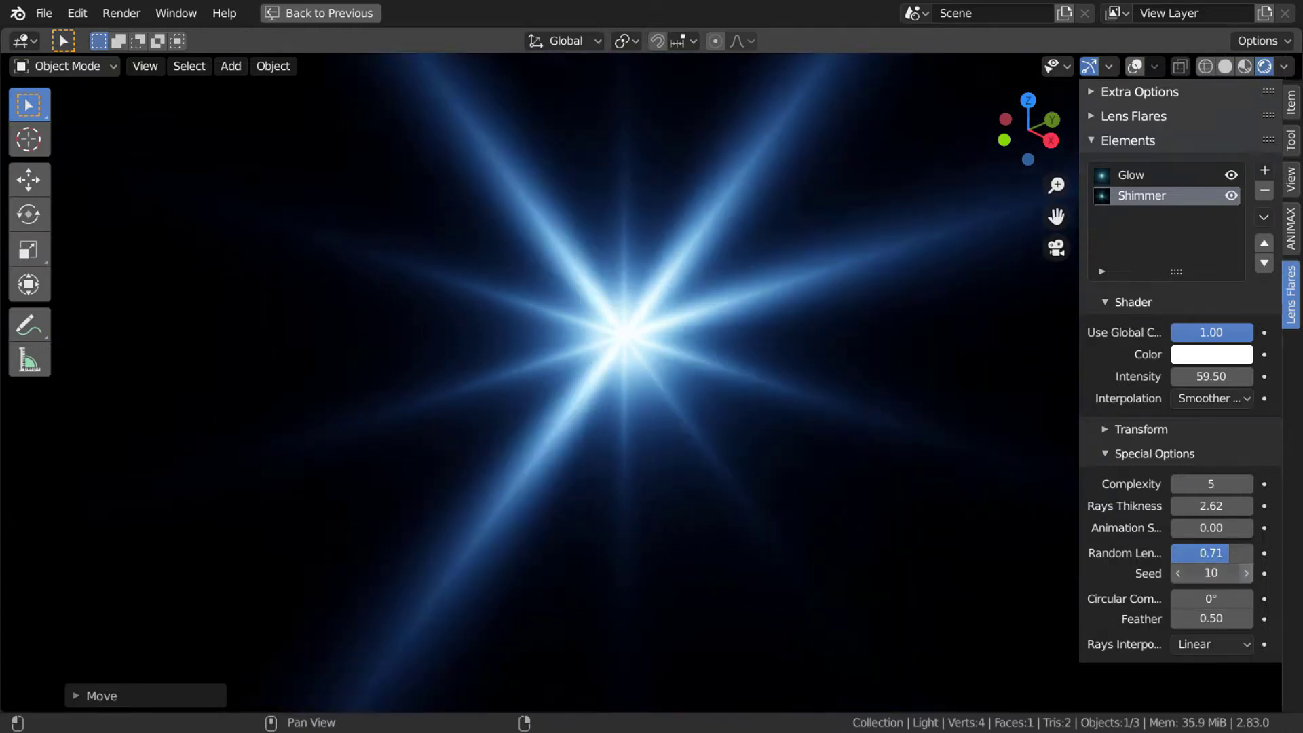
{"action": "left_click", "coordinate": [1249, 573]}
{"action": "left_click", "coordinate": [1249, 573]}
{"action": "left_click", "coordinate": [1249, 573]}
{"action": "left_click_drag", "start_coordinate": [1211, 506], "coordinate": [1229, 506]}
{"action": "left_click_drag", "start_coordinate": [1211, 553], "coordinate": [1180, 552]}
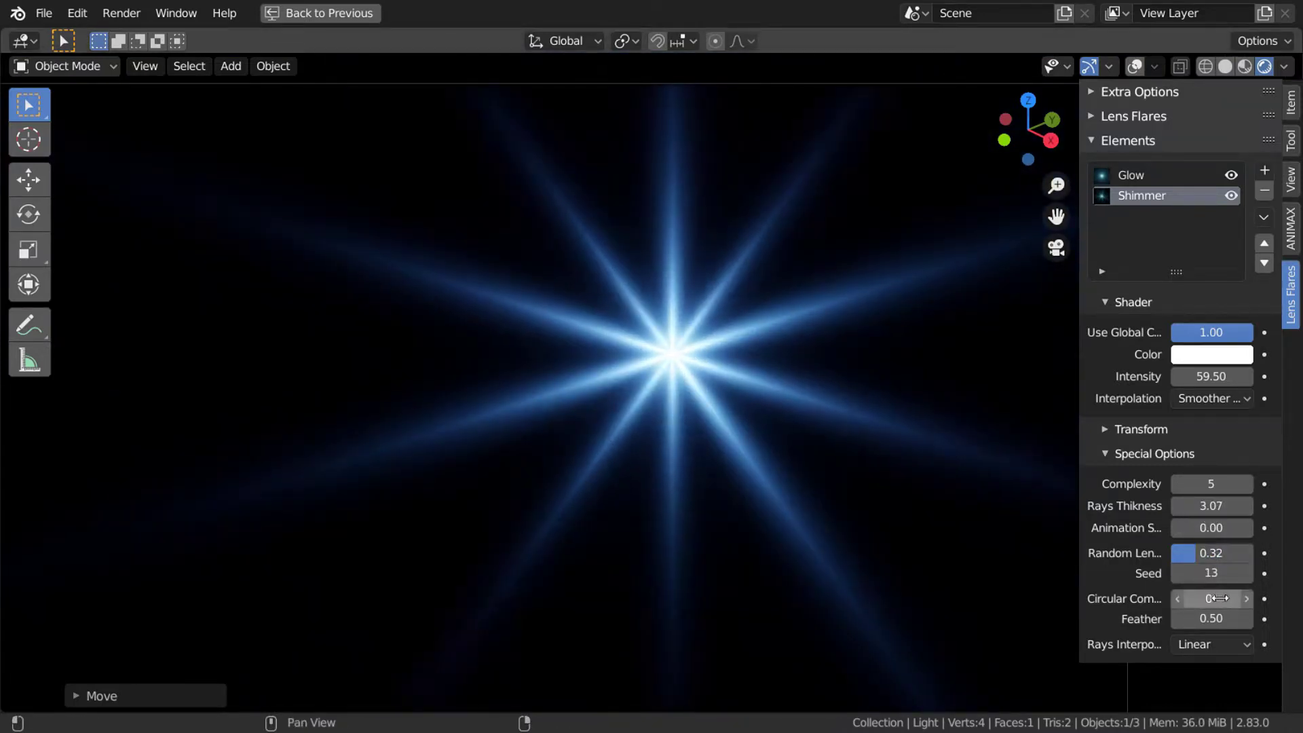
Set the Shimmer's Complexity to 40 and Animation Speed to 12, play the animation, and set Random Length to 0.40
{"action": "mouse_move", "coordinate": [1211, 483]}
{"action": "left_mouse_down"}
{"action": "mouse_move", "coordinate": [1242, 483]}
{"action": "mouse_move", "coordinate": [1195, 483]}
{"action": "mouse_move", "coordinate": [1242, 484]}
{"action": "mouse_move", "coordinate": [1215, 483]}
{"action": "left_mouse_up"}
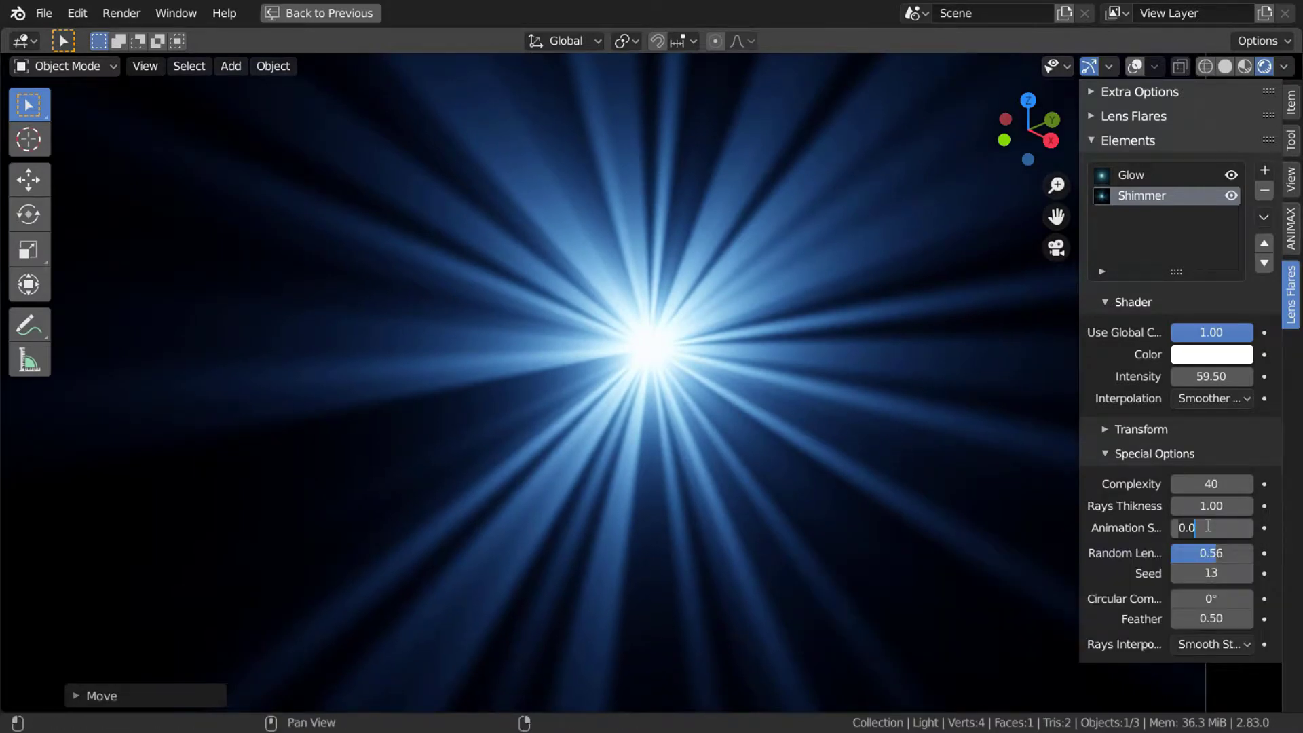
{"action": "key", "text": "space"}
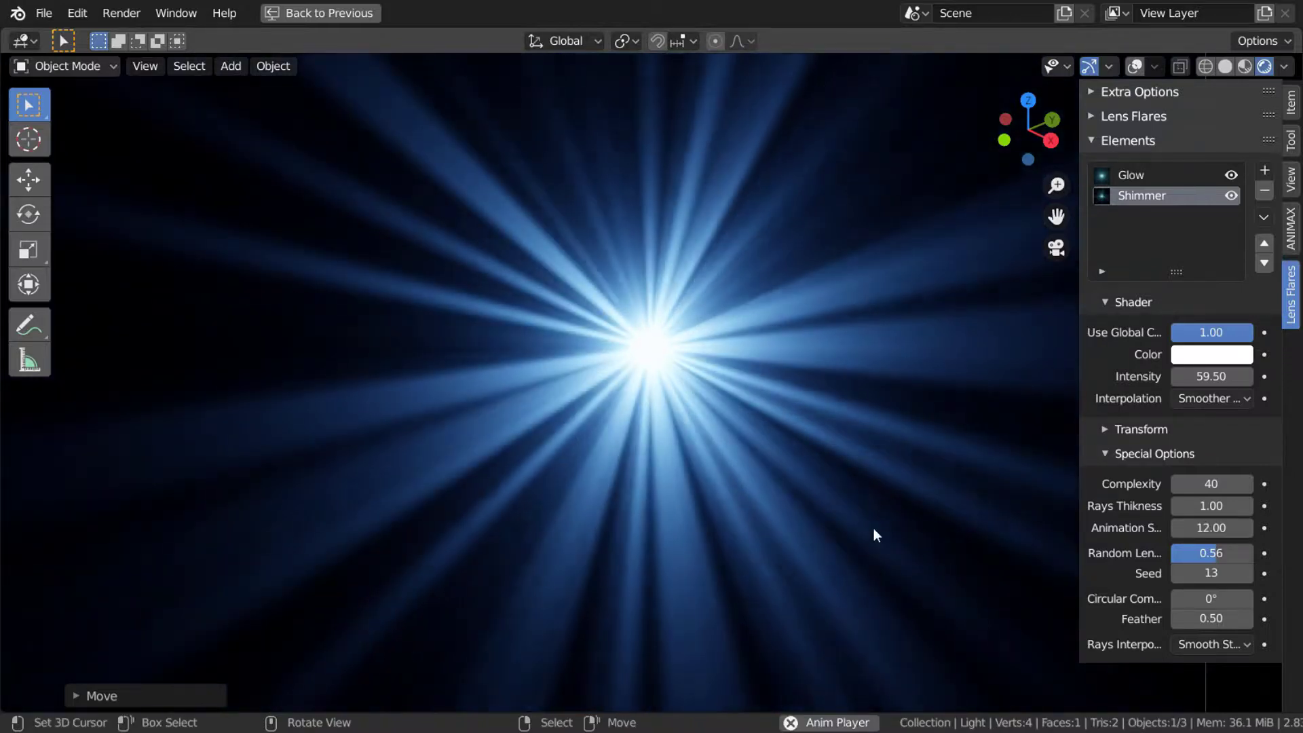
{"action": "left_click", "coordinate": [1215, 553]}
{"action": "type", "text": "0.4"}
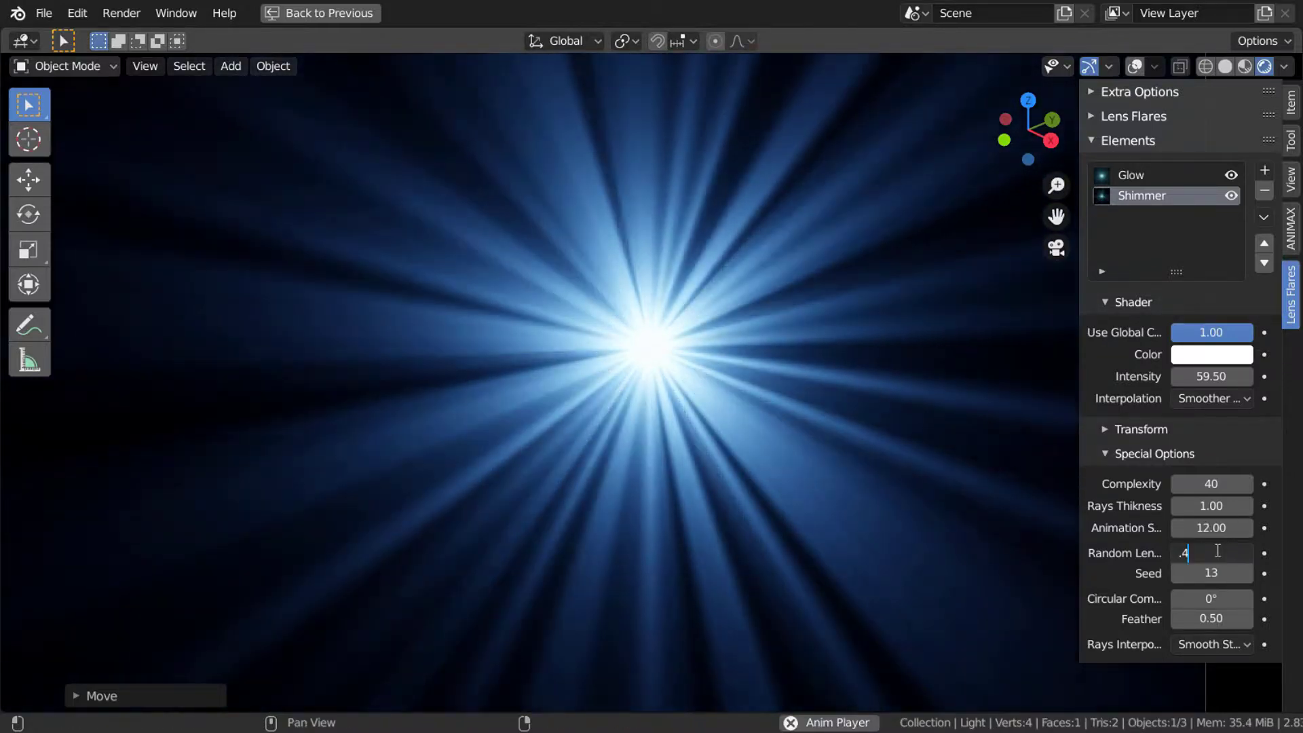
{"action": "key", "text": "Return"}
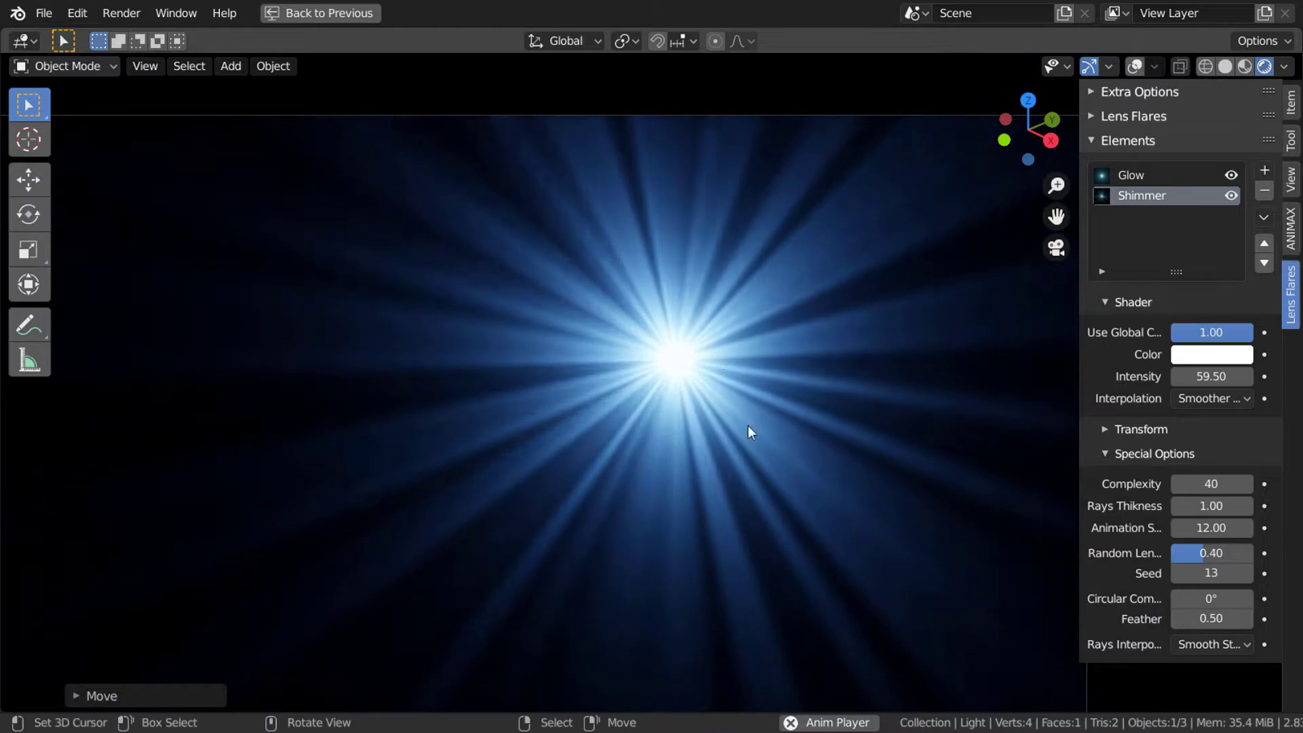
Set the Shimmer's Circular Completion to 146° and Complexity to 219, and move the light up to the frame's upper edge
{"action": "left_click_drag", "start_coordinate": [1211, 598], "coordinate": [1256, 598]}
{"action": "left_click_drag", "start_coordinate": [1212, 483], "coordinate": [1276, 484]}
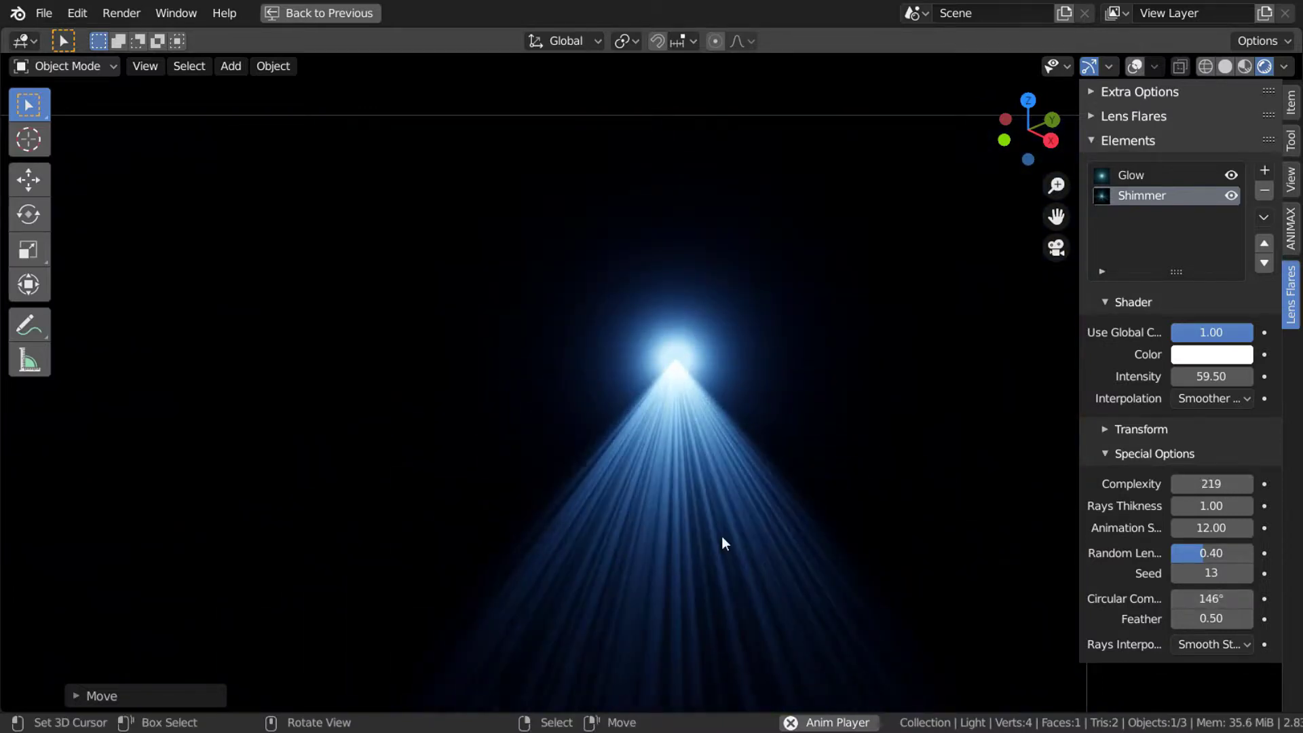
{"action": "key", "text": "g"}
{"action": "left_click", "coordinate": [665, 214]}
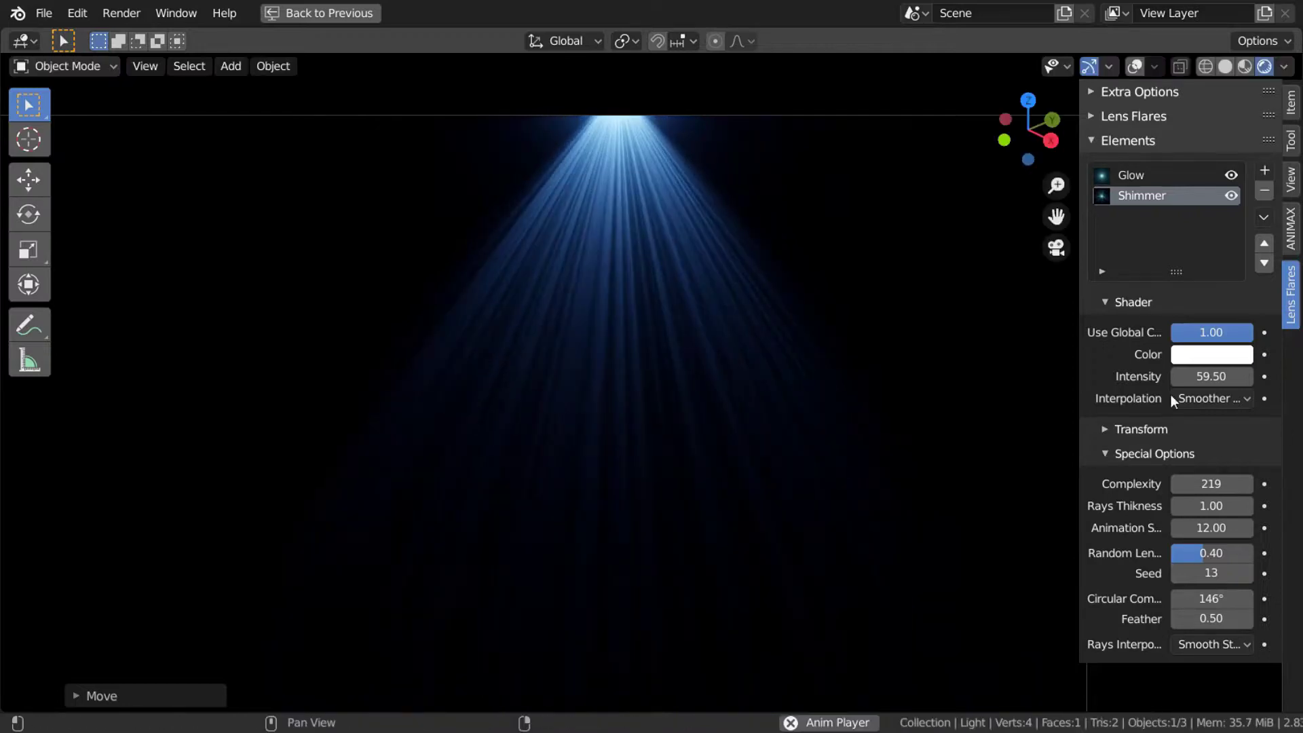
Scale the Shimmer to 3.67 on X and Y, lower its Intensity to 4.36, and stop the animation playback
{"action": "left_click", "coordinate": [1147, 429]}
{"action": "left_click_drag", "start_coordinate": [1227, 601], "coordinate": [1255, 621]}
{"action": "left_click_drag", "start_coordinate": [1212, 377], "coordinate": [1184, 377]}
{"action": "scroll", "coordinate": [889, 287], "scroll_direction": "down", "scroll_amount": 3}
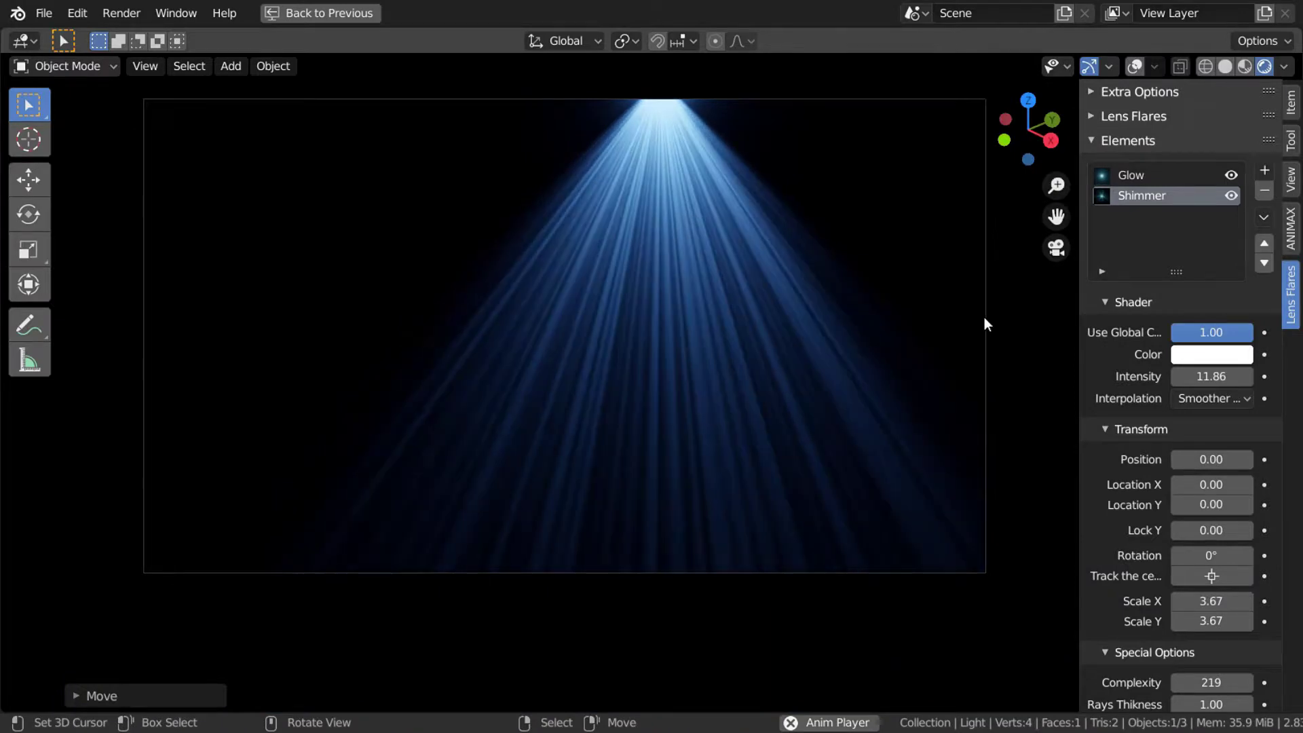
{"action": "scroll", "coordinate": [756, 341], "scroll_direction": "up", "scroll_amount": 3}
{"action": "left_click_drag", "start_coordinate": [1211, 377], "coordinate": [1181, 377]}
{"action": "key", "text": "Escape"}
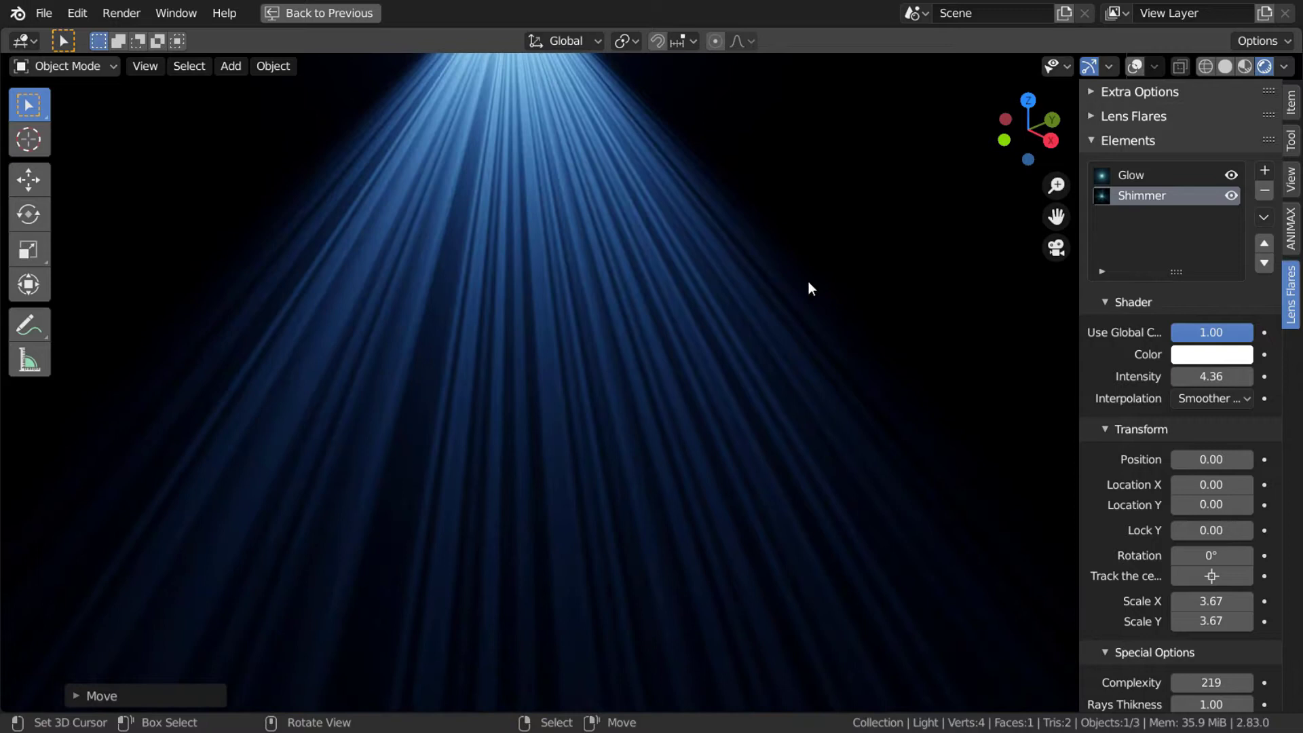
Replace the Shimmer element with a Streaks element and move the light back down into the fully framed camera view
{"action": "left_click", "coordinate": [1264, 192]}
{"action": "left_click", "coordinate": [1264, 171]}
{"action": "left_click", "coordinate": [1147, 273]}
{"action": "left_click", "coordinate": [691, 506]}
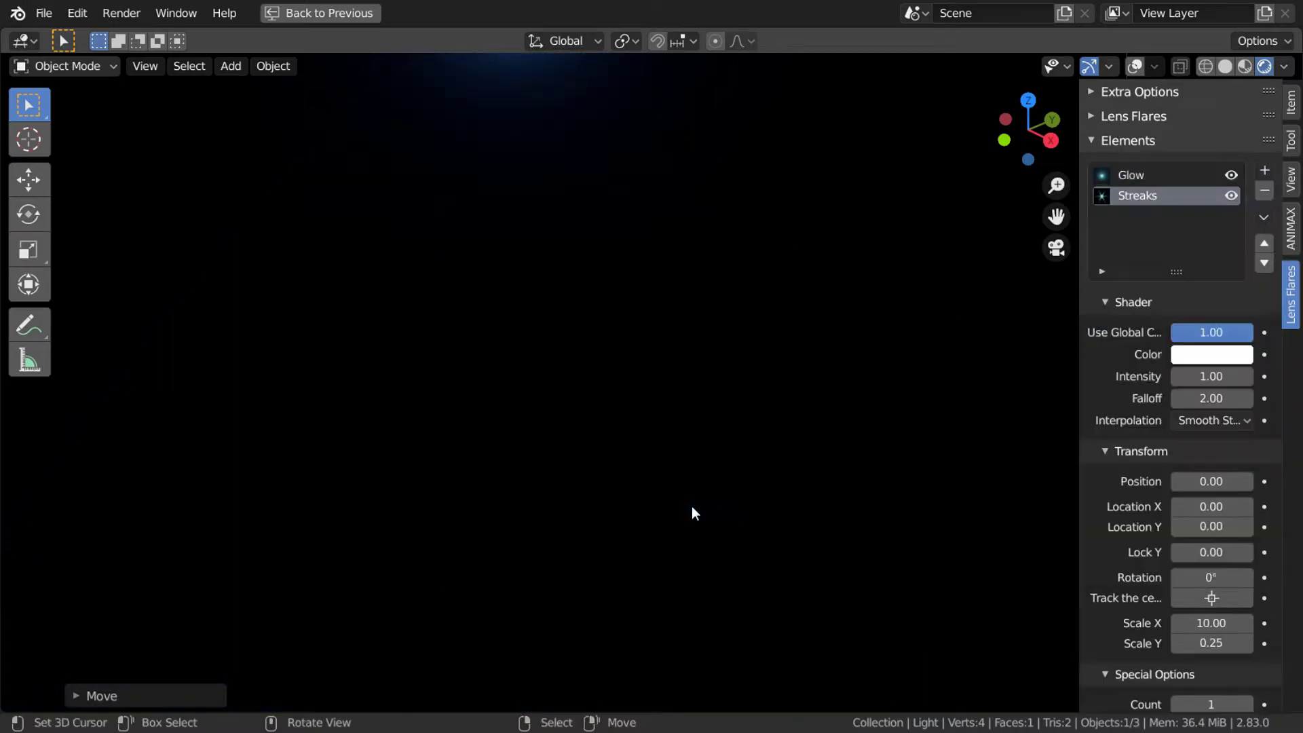
{"action": "key", "text": "g"}
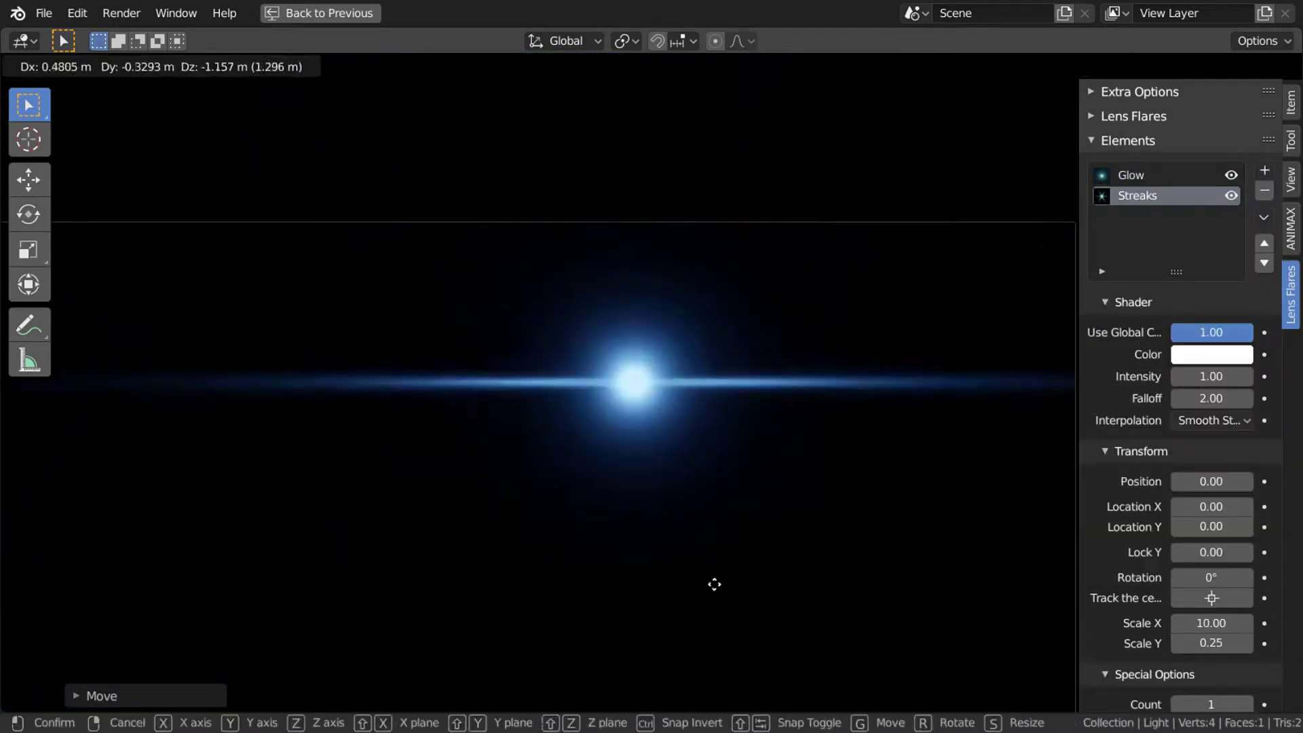
{"action": "left_click", "coordinate": [765, 467]}
{"action": "key", "text": "Home"}
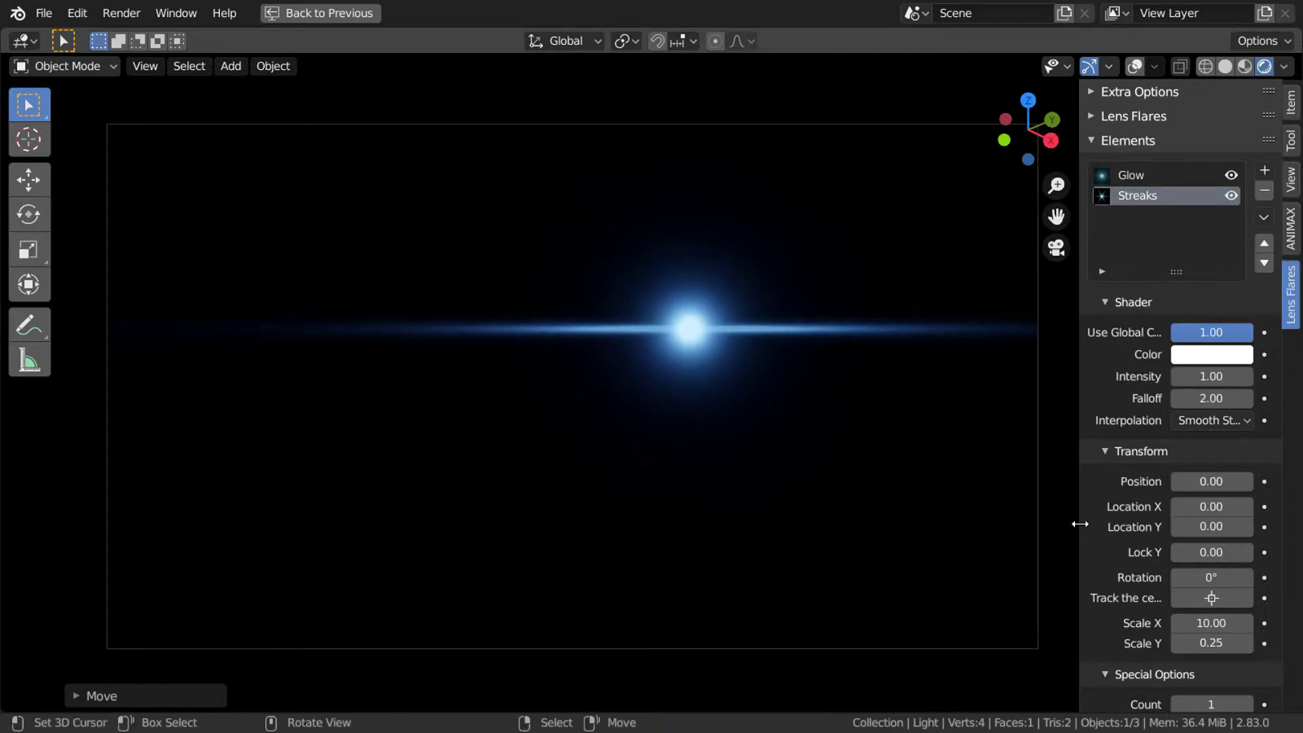
Set the Streaks element's Intensity to 4.36 and try different Falloff values
{"action": "mouse_move", "coordinate": [1207, 378]}
{"action": "left_mouse_down"}
{"action": "mouse_move", "coordinate": [1263, 378]}
{"action": "mouse_move", "coordinate": [1207, 378]}
{"action": "mouse_move", "coordinate": [1202, 399]}
{"action": "mouse_move", "coordinate": [1181, 399]}
{"action": "mouse_move", "coordinate": [1211, 399]}
{"action": "mouse_move", "coordinate": [1222, 376]}
{"action": "mouse_move", "coordinate": [1195, 400]}
{"action": "mouse_move", "coordinate": [1263, 399]}
{"action": "mouse_move", "coordinate": [1249, 399]}
{"action": "left_mouse_up"}
{"action": "key", "text": "BackSpace"}
{"action": "key", "text": "BackSpace"}
{"action": "key", "text": "BackSpace"}
{"action": "type", "text": "1"}
{"action": "key", "text": "Return"}
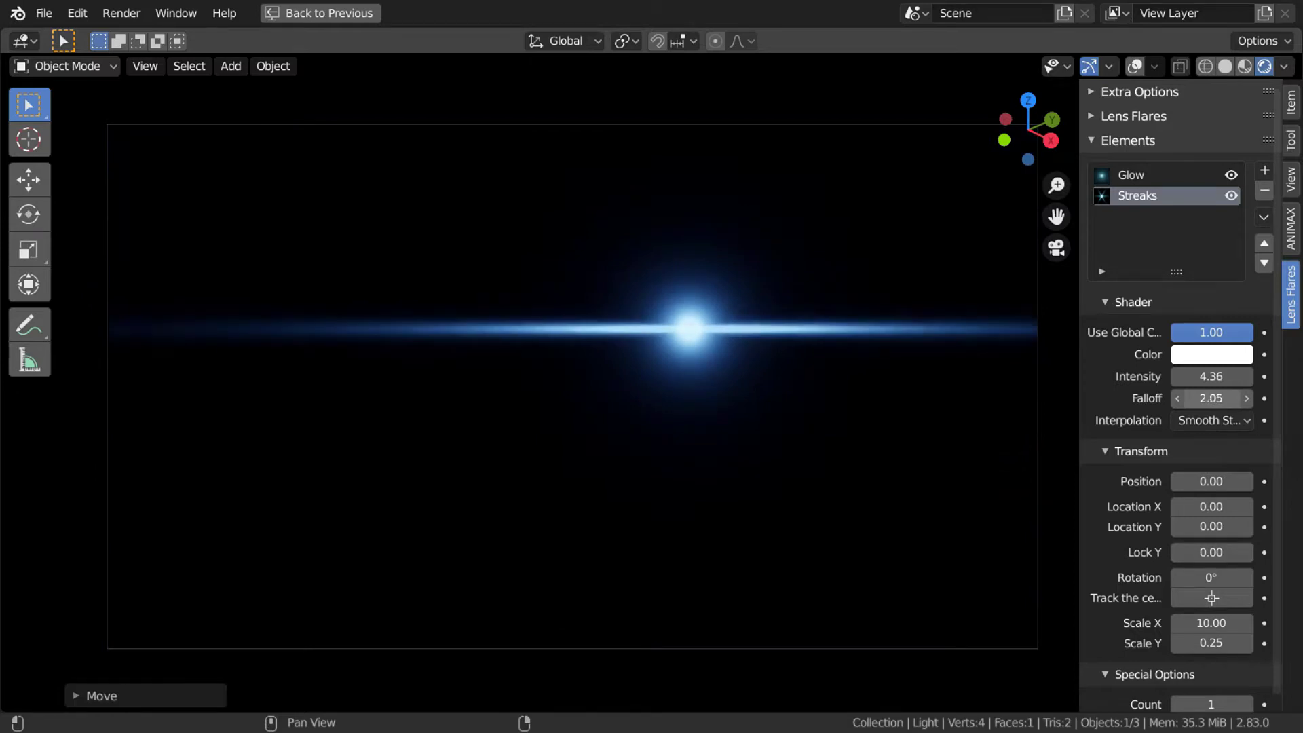
Show only the Streaks element's special options and set its Count to 3
{"action": "left_click", "coordinate": [1154, 675], "text": "ctrl"}
{"action": "left_click", "coordinate": [1241, 382]}
{"action": "left_click", "coordinate": [1241, 382]}
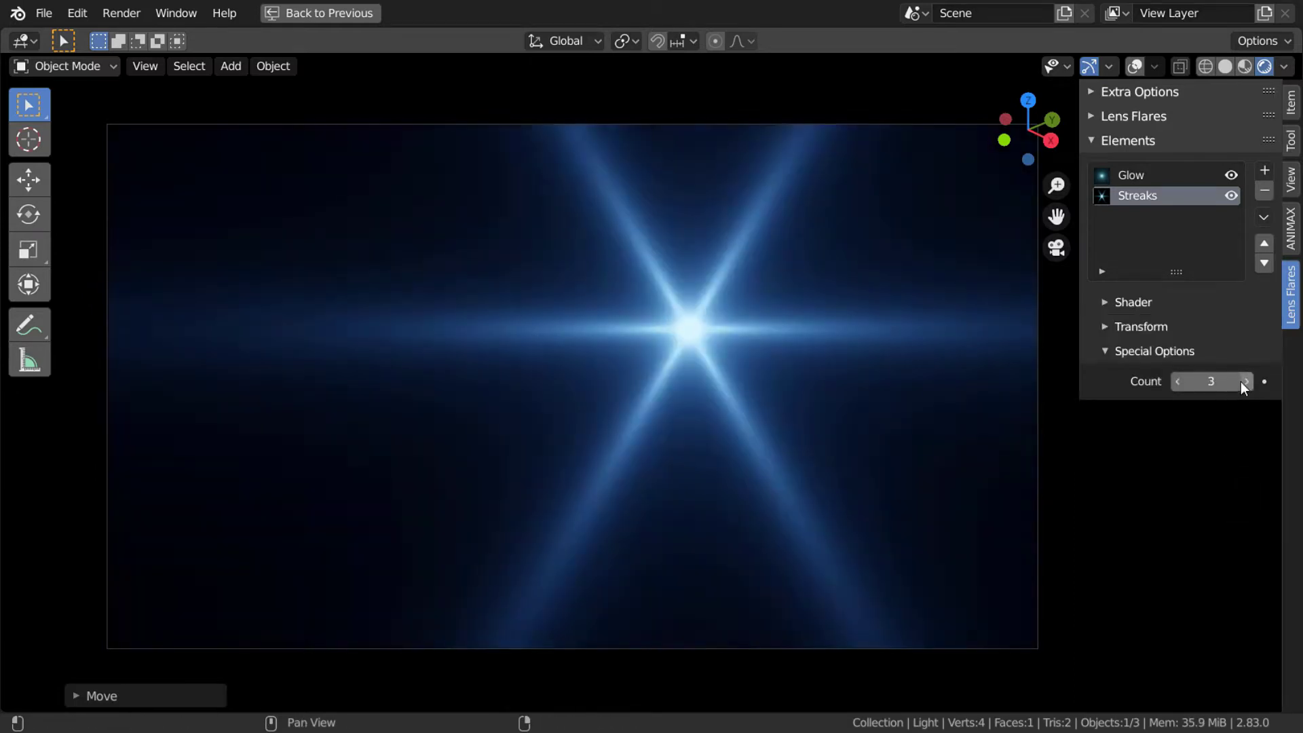
Adjust a transform value of the Streaks element and close its transform settings again
{"action": "left_click", "coordinate": [1162, 326]}
{"action": "left_click_drag", "start_coordinate": [1212, 499], "coordinate": [1242, 499]}
{"action": "left_click", "coordinate": [1184, 328]}
Set the Streaks element's Falloff to 1.93 and Interpolation to Smooth Step, and test the flare by moving the light
{"action": "left_click", "coordinate": [1141, 302]}
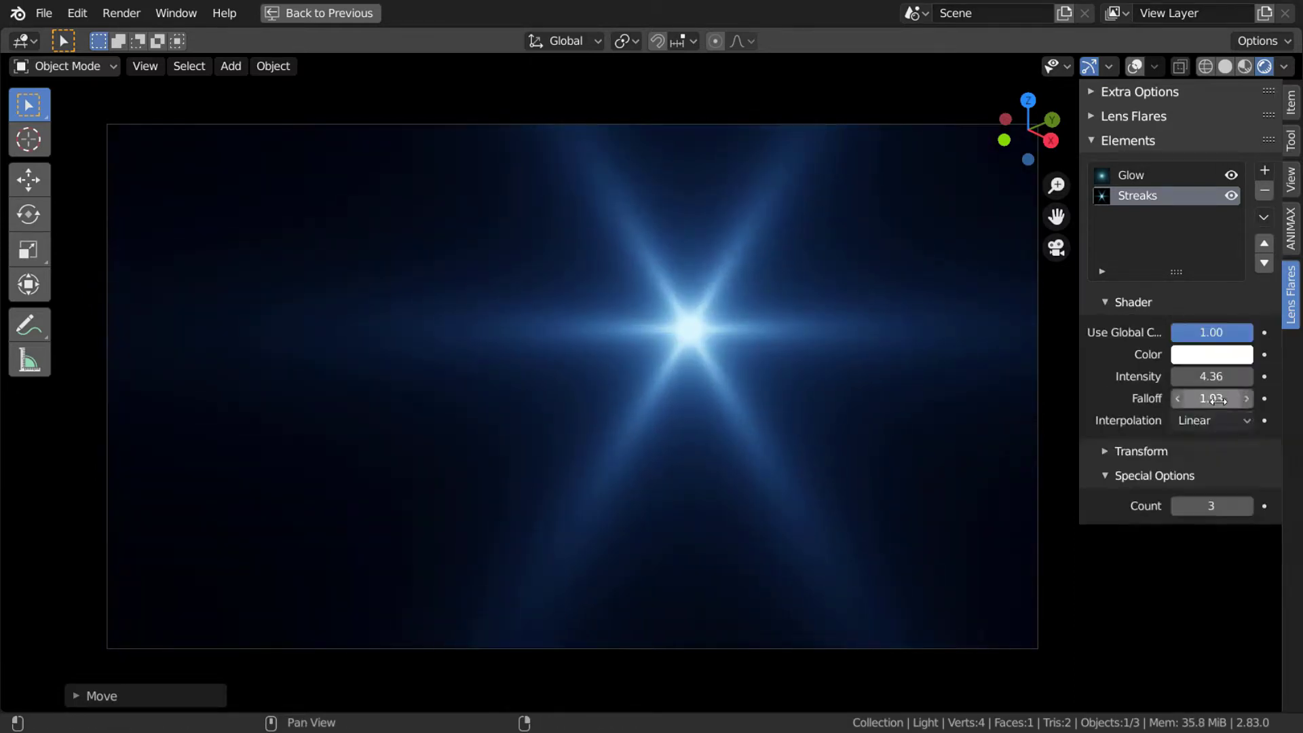
{"action": "left_click", "coordinate": [1212, 421]}
{"action": "left_click", "coordinate": [1204, 485]}
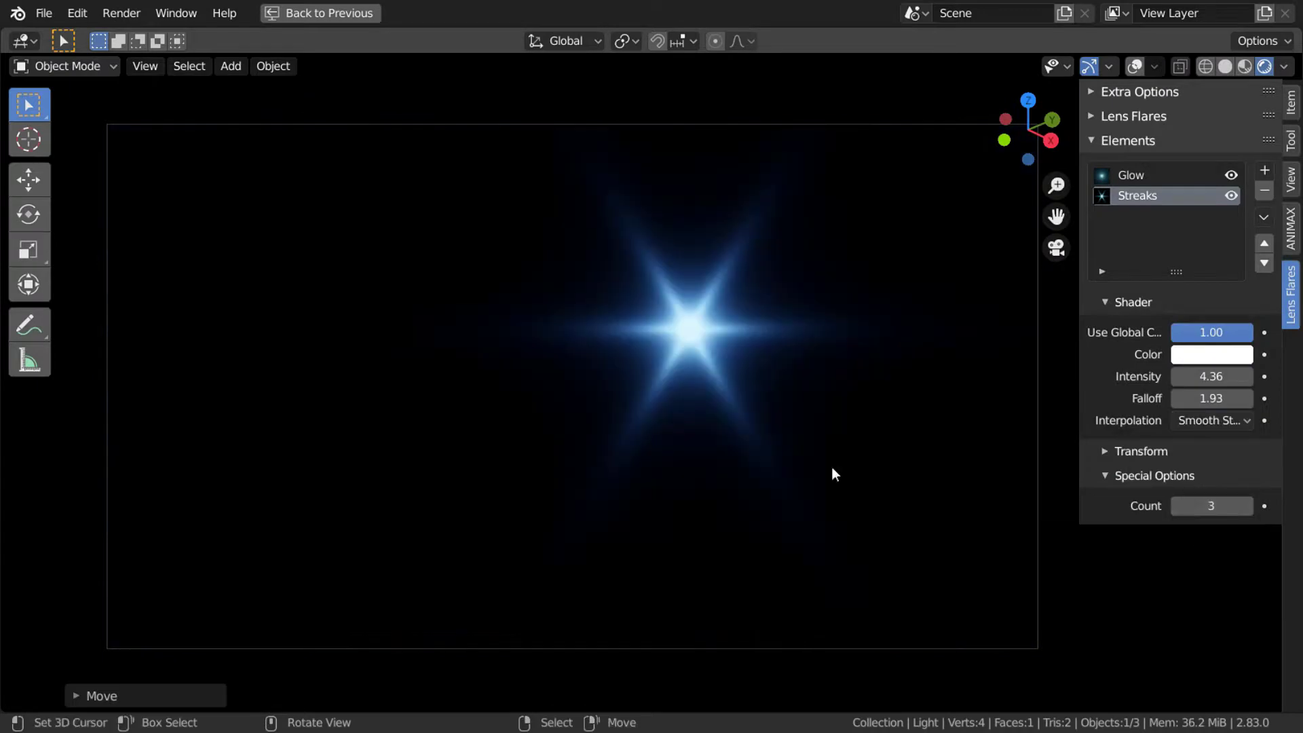
{"action": "key", "text": "g"}
{"action": "key", "text": "Escape"}
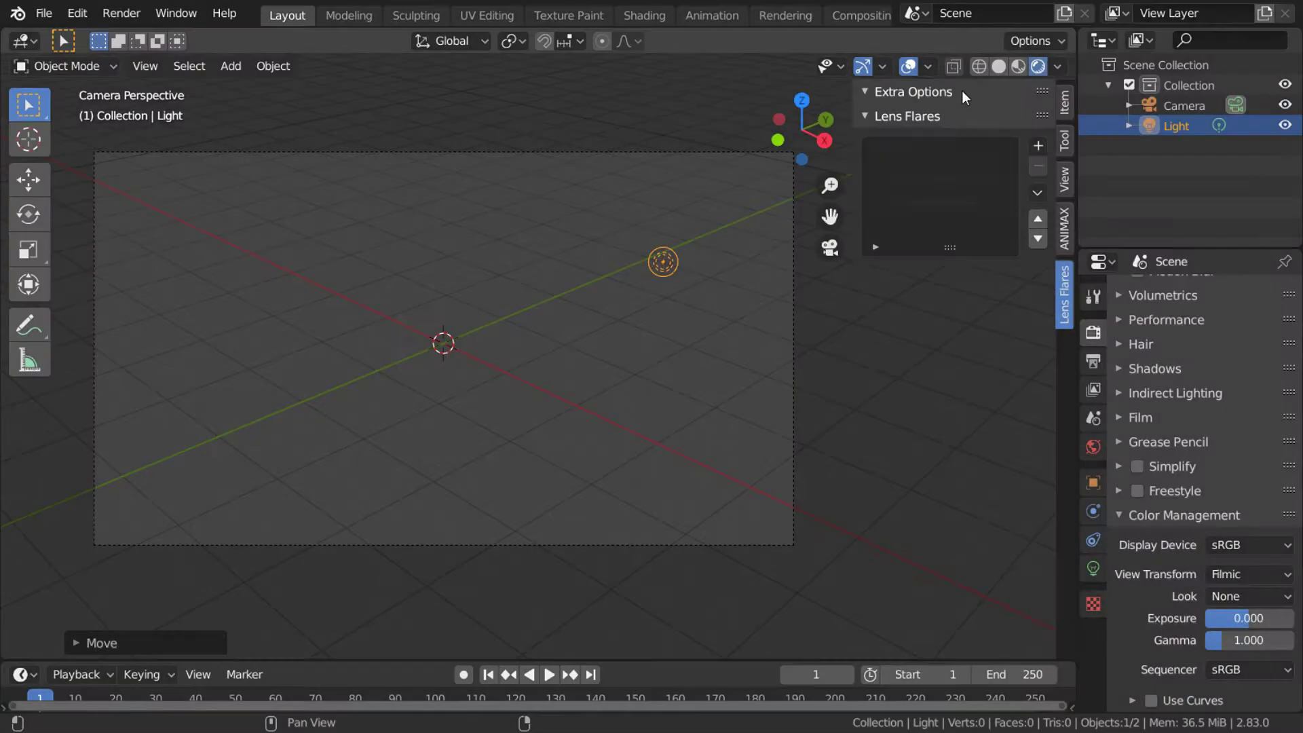
Add a background plane and load the image utah-440520_1920.jpg from the BGs folder into it
{"action": "left_click", "coordinate": [962, 91]}
{"action": "left_click", "coordinate": [951, 197]}
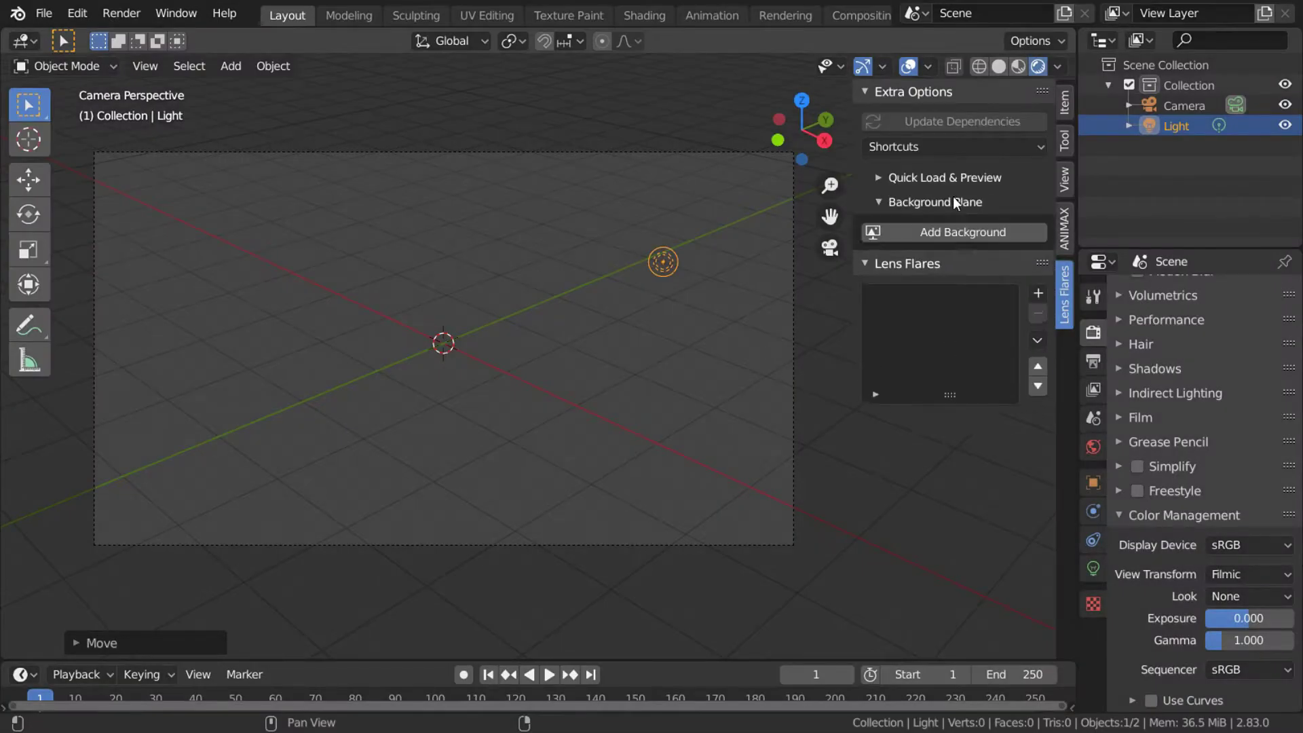
{"action": "left_click", "coordinate": [953, 232]}
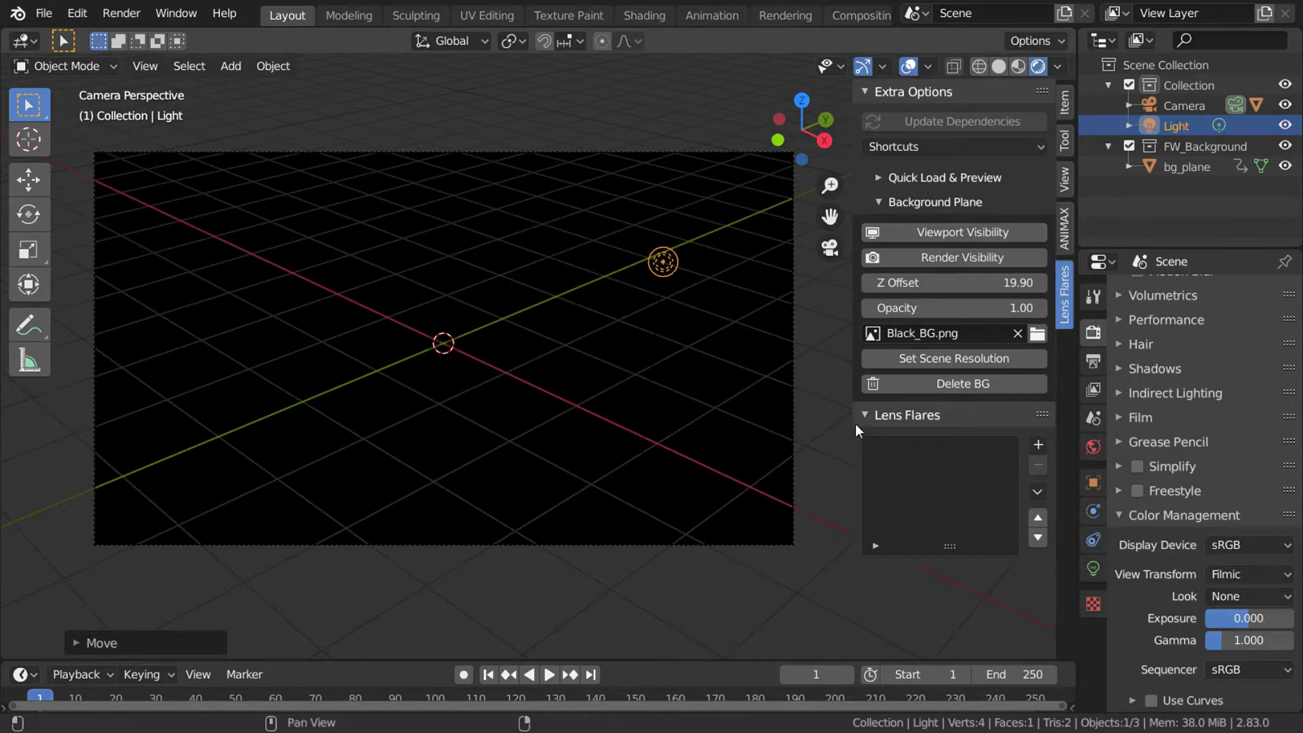
{"action": "left_click", "coordinate": [1037, 334]}
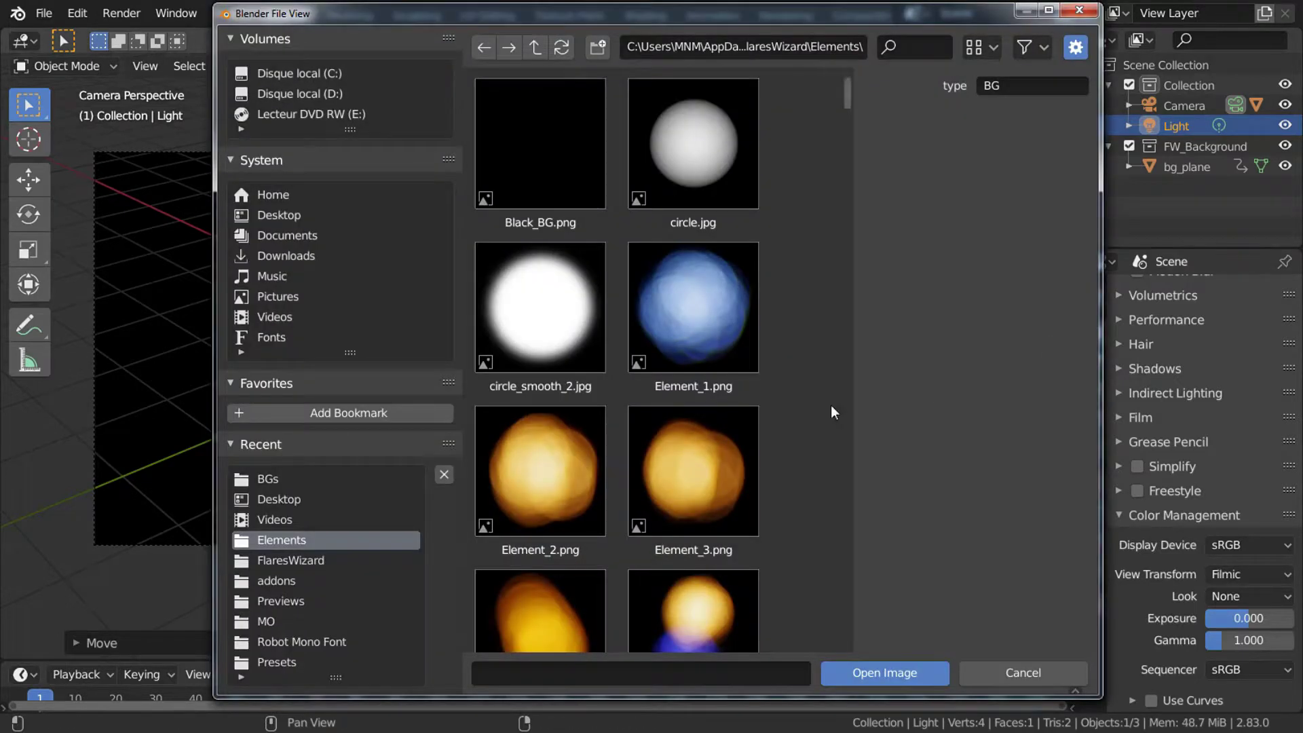
{"action": "left_click", "coordinate": [280, 483]}
{"action": "double_click", "coordinate": [537, 319]}
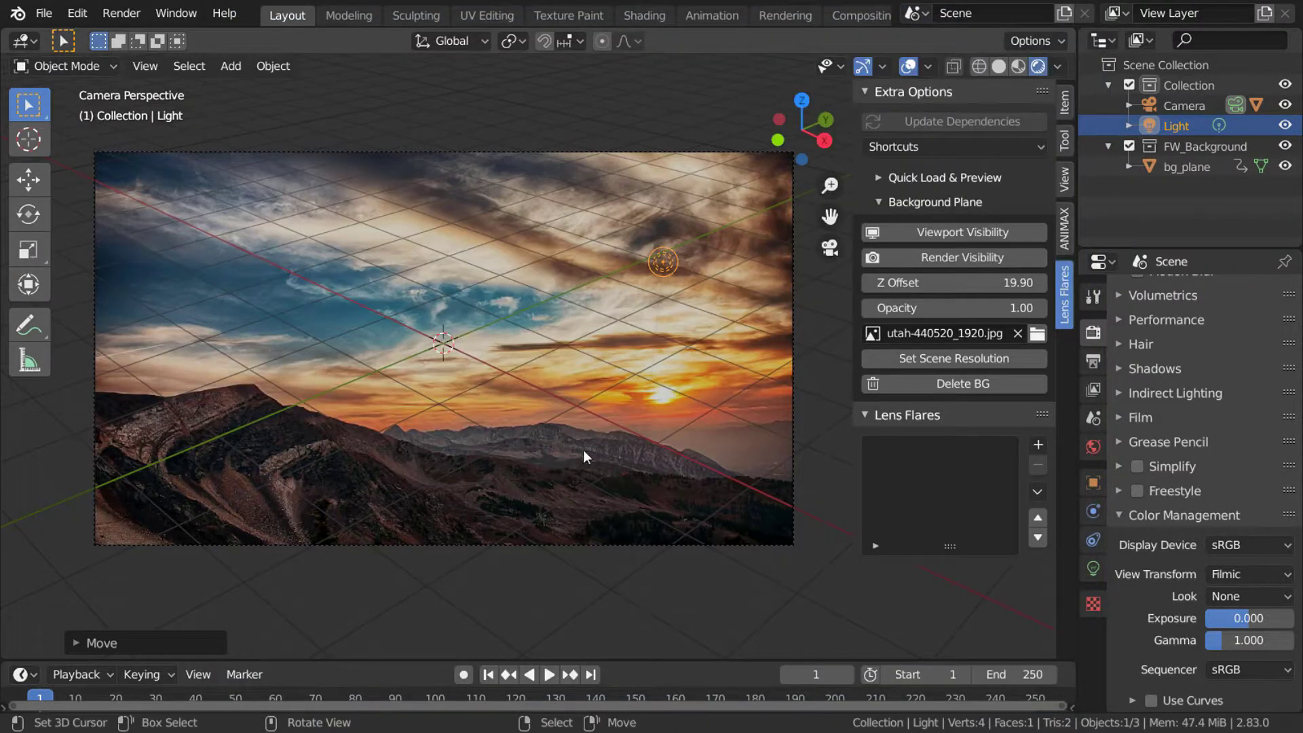
Set the View Transform to Standard and hide the viewport overlays
{"action": "left_click", "coordinate": [1228, 575]}
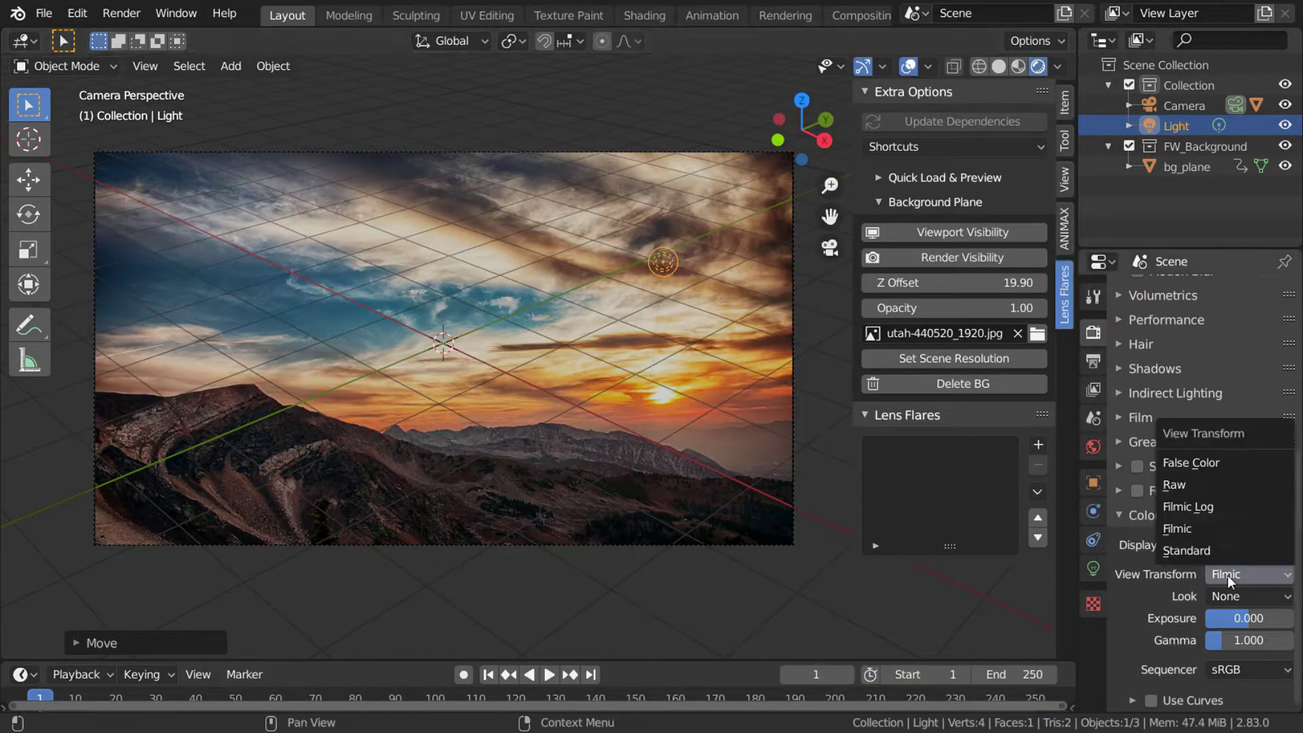
{"action": "left_click", "coordinate": [1227, 554]}
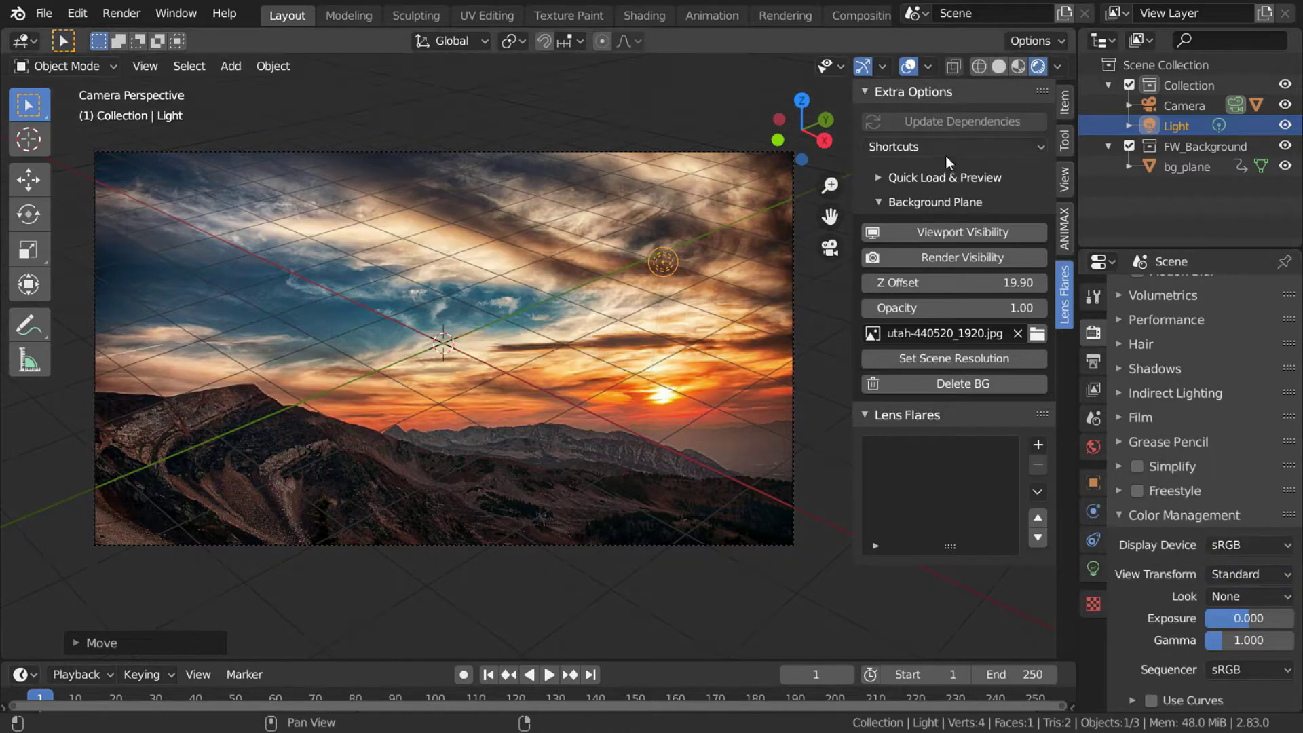
{"action": "left_click", "coordinate": [911, 72]}
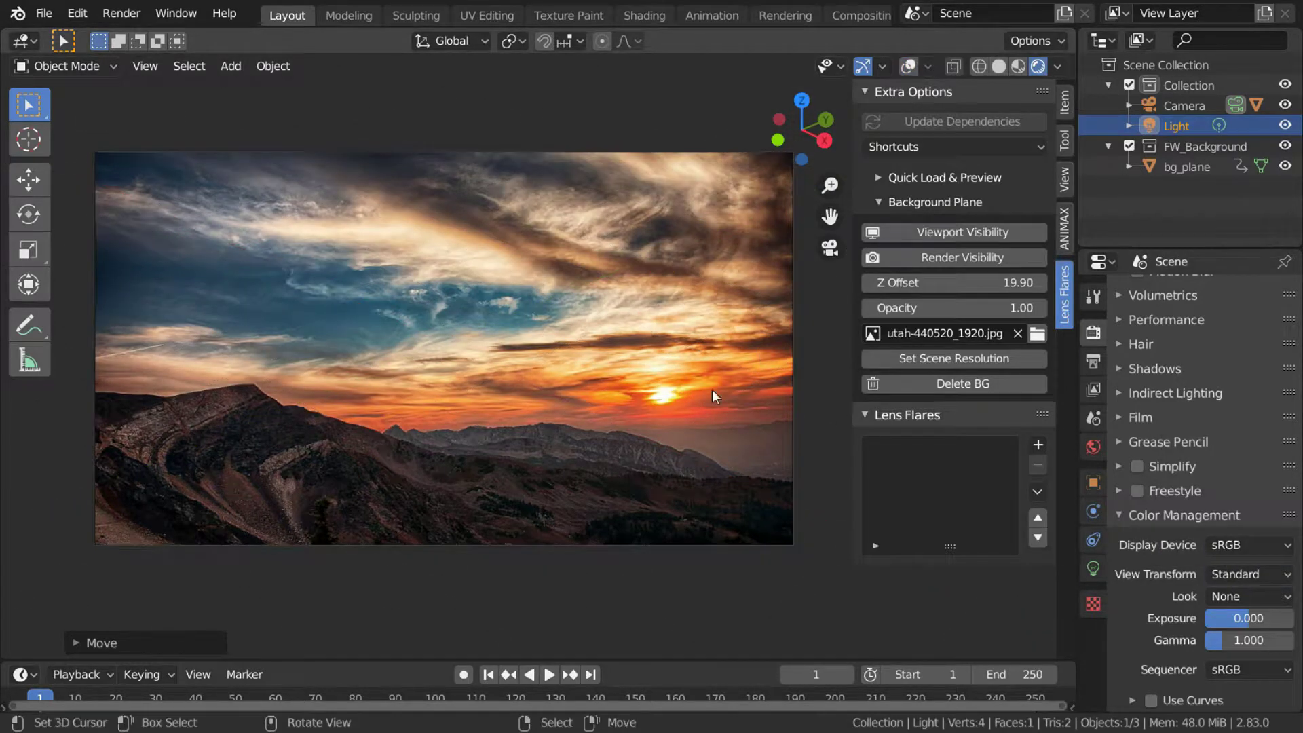
Maximize the viewport and match the scene resolution to the background image
{"action": "key", "text": "ctrl+alt+space"}
{"action": "mouse_move", "coordinate": [715, 434]}
{"action": "middle_mouse_down", "text": "shift"}
{"action": "mouse_move", "coordinate": [740, 467]}
{"action": "mouse_move", "coordinate": [722, 452]}
{"action": "middle_mouse_up", "text": "shift"}
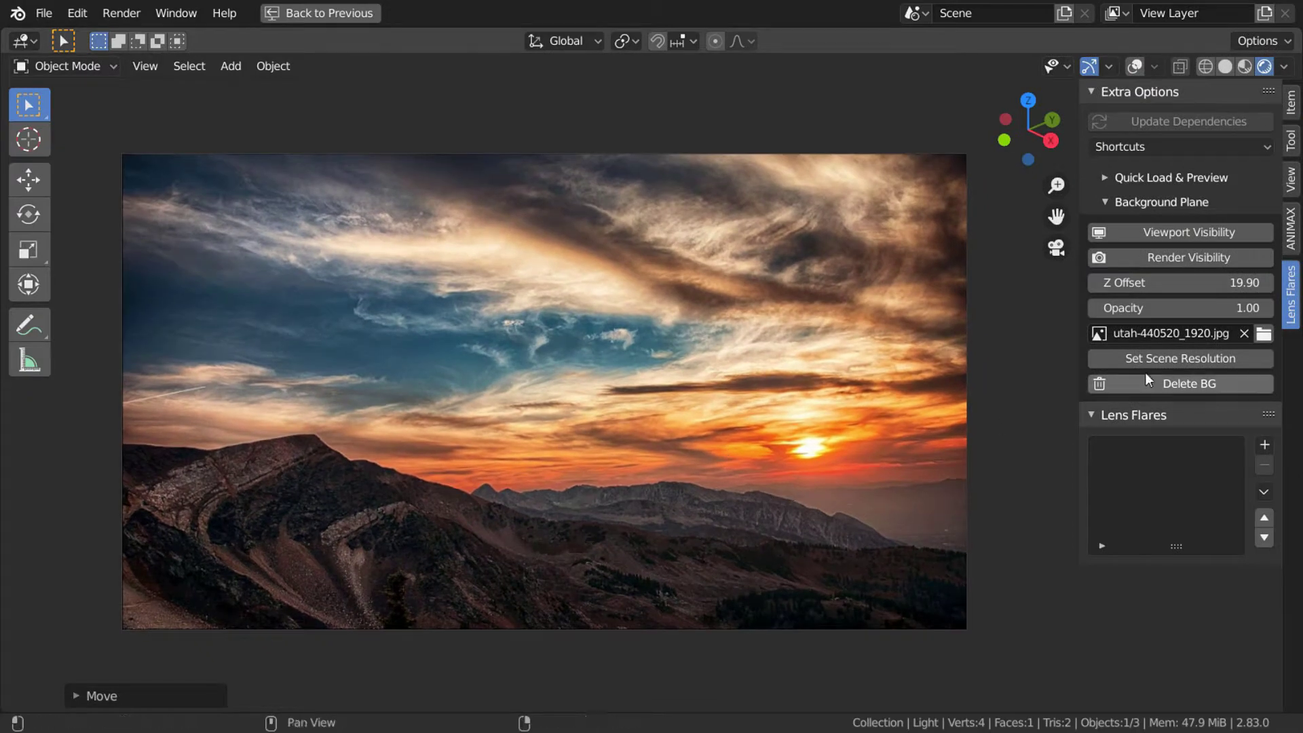
{"action": "left_click", "coordinate": [1151, 354]}
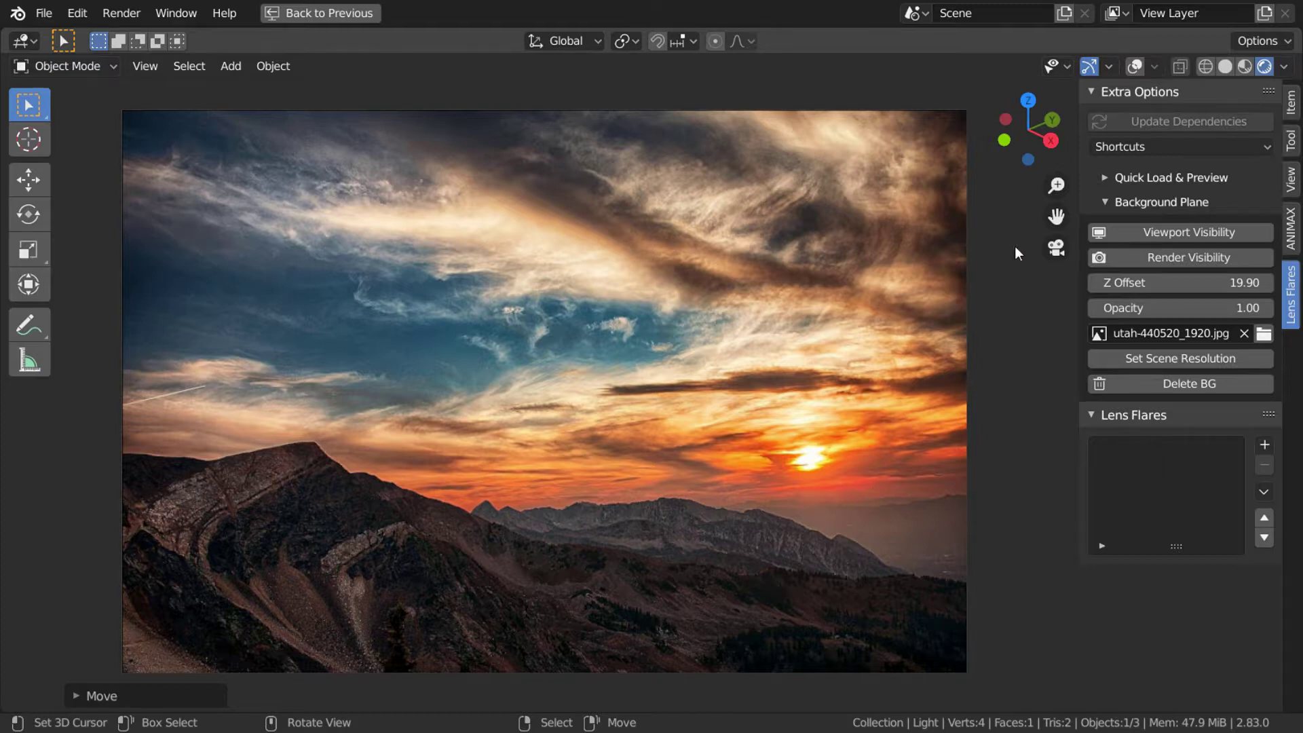
Switch the background plane's viewport visibility and render visibility off and back on
{"action": "left_click", "coordinate": [1130, 233]}
{"action": "left_click", "coordinate": [1130, 234]}
{"action": "left_click", "coordinate": [1131, 257]}
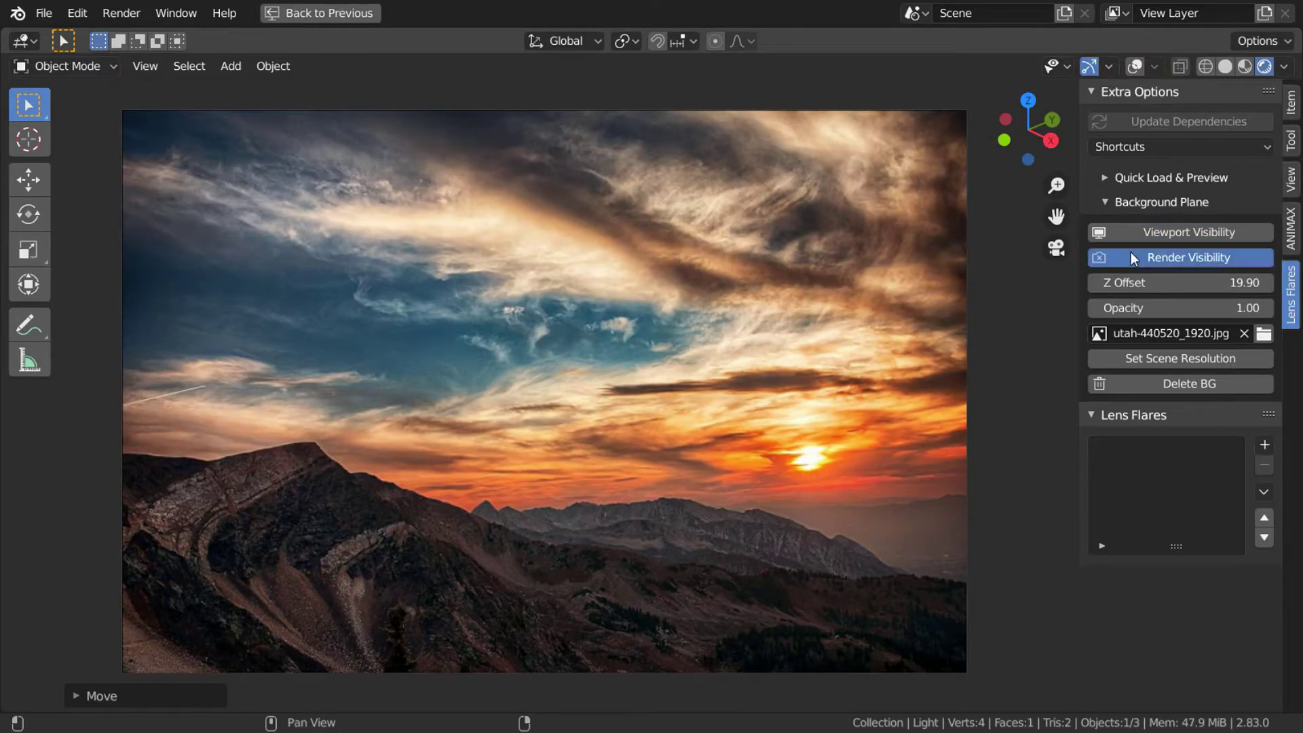
{"action": "left_click", "coordinate": [1131, 256]}
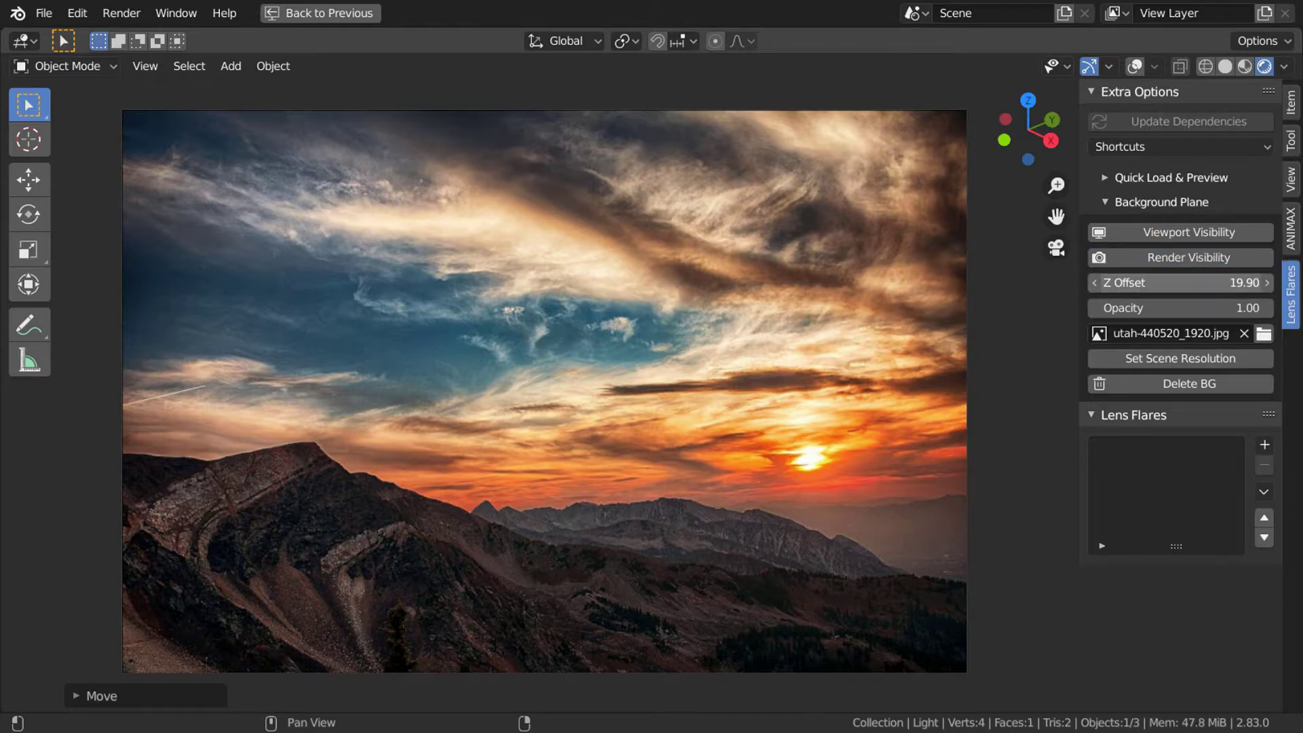
Set the background plane's Z Offset to 37.99 and try other offsets outside the camera view with the overlays shown
{"action": "left_click_drag", "start_coordinate": [1181, 283], "coordinate": [1154, 283]}
{"action": "middle_click_drag", "start_coordinate": [695, 376], "coordinate": [737, 616]}
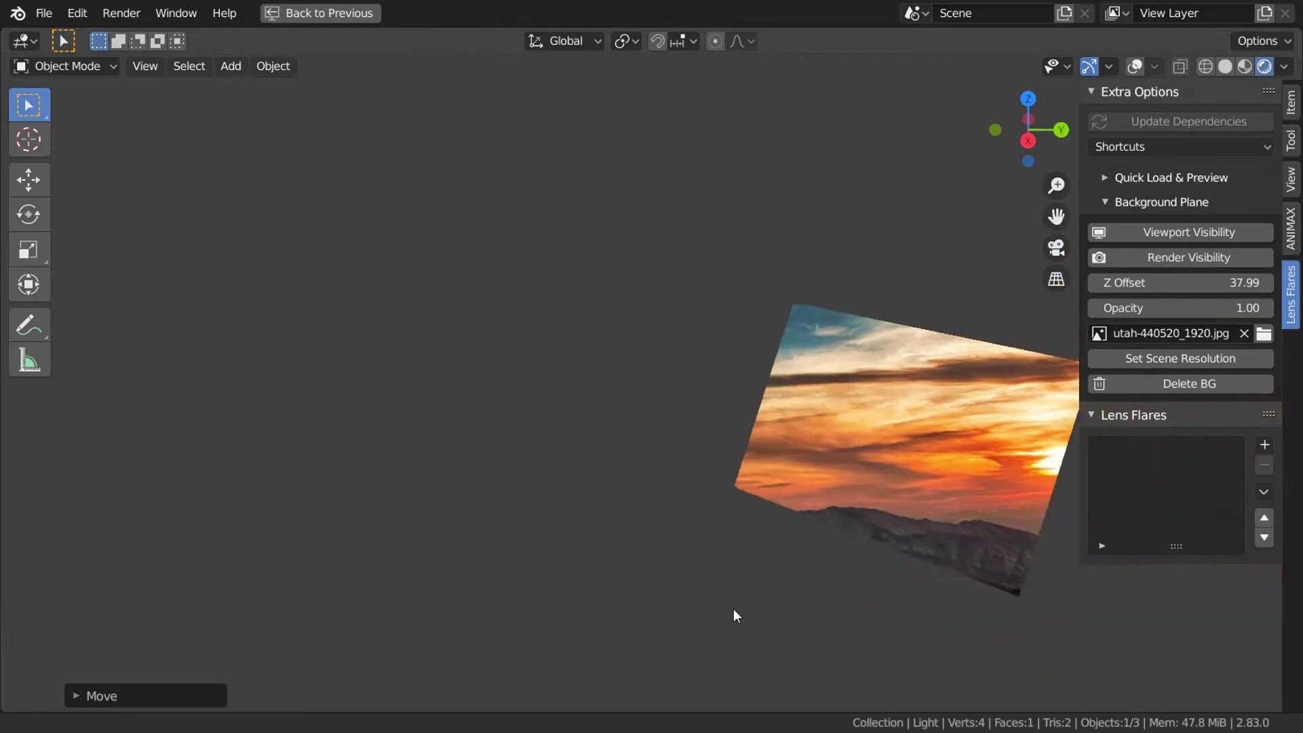
{"action": "middle_click_drag", "start_coordinate": [806, 134], "coordinate": [666, 285], "text": "shift"}
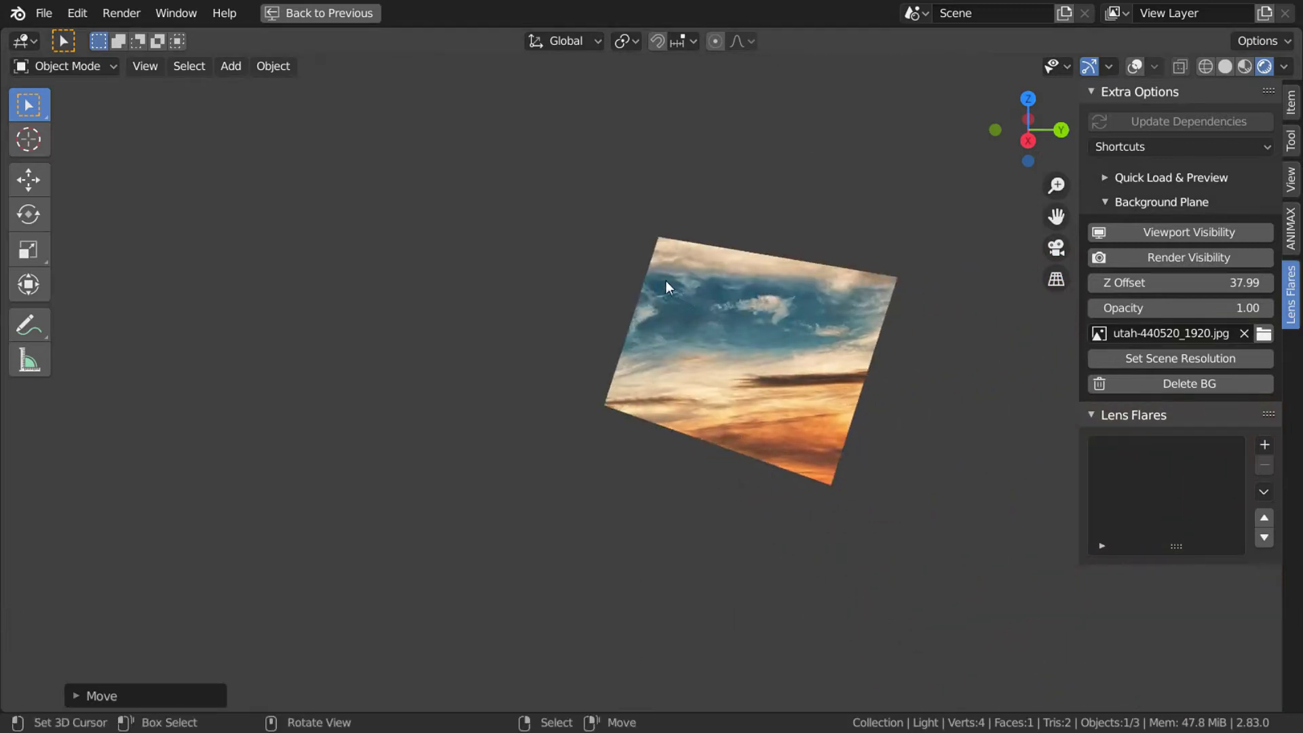
{"action": "left_click", "coordinate": [1134, 67]}
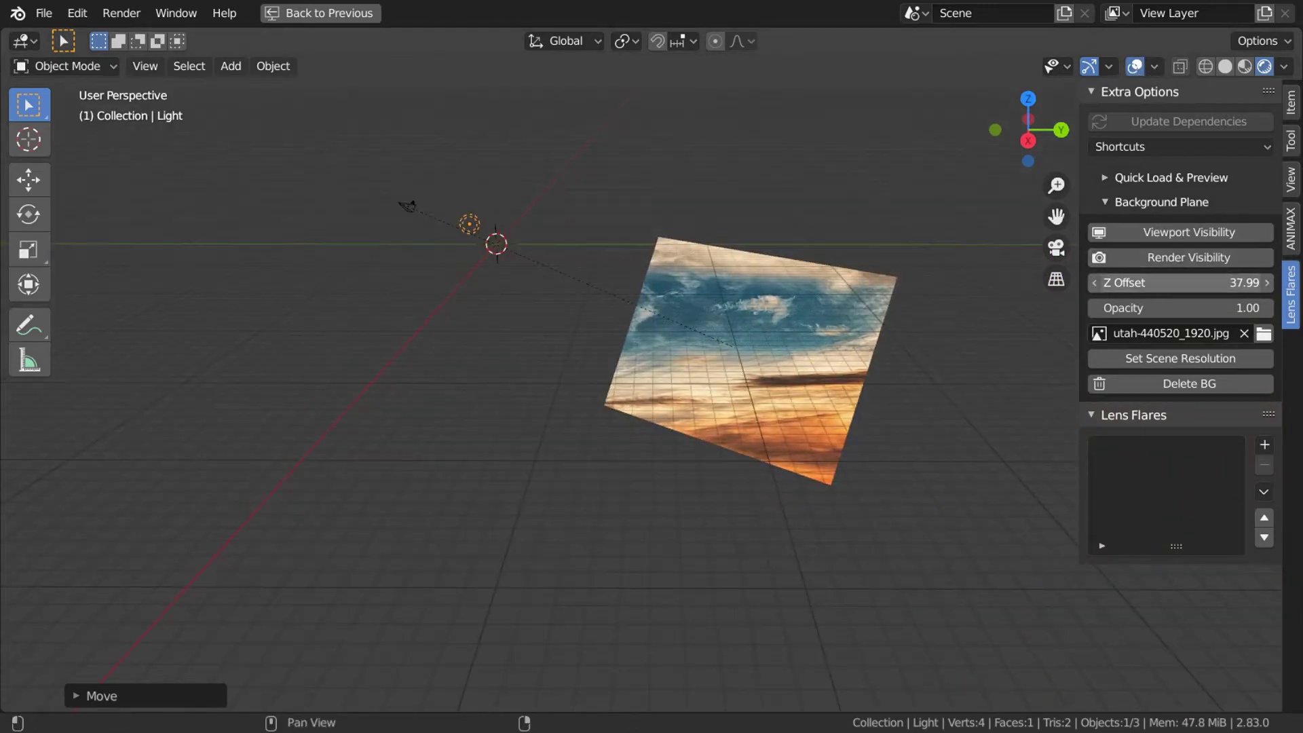
{"action": "mouse_move", "coordinate": [1182, 282]}
{"action": "left_mouse_down"}
{"action": "mouse_move", "coordinate": [1205, 282]}
{"action": "mouse_move", "coordinate": [1123, 282]}
{"action": "mouse_move", "coordinate": [1161, 282]}
{"action": "left_mouse_up"}
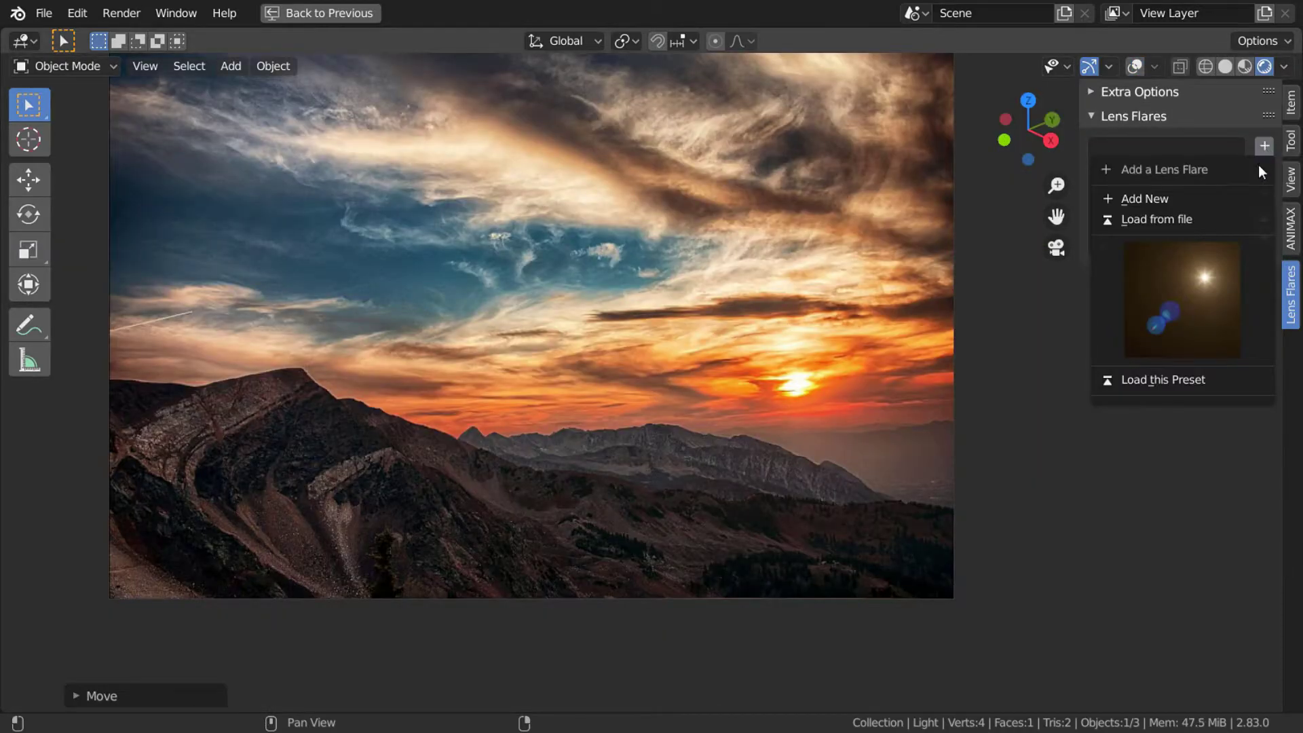
Choose the Sun_1 preset and load it as a new lens flare on the light
{"action": "left_click", "coordinate": [1218, 292]}
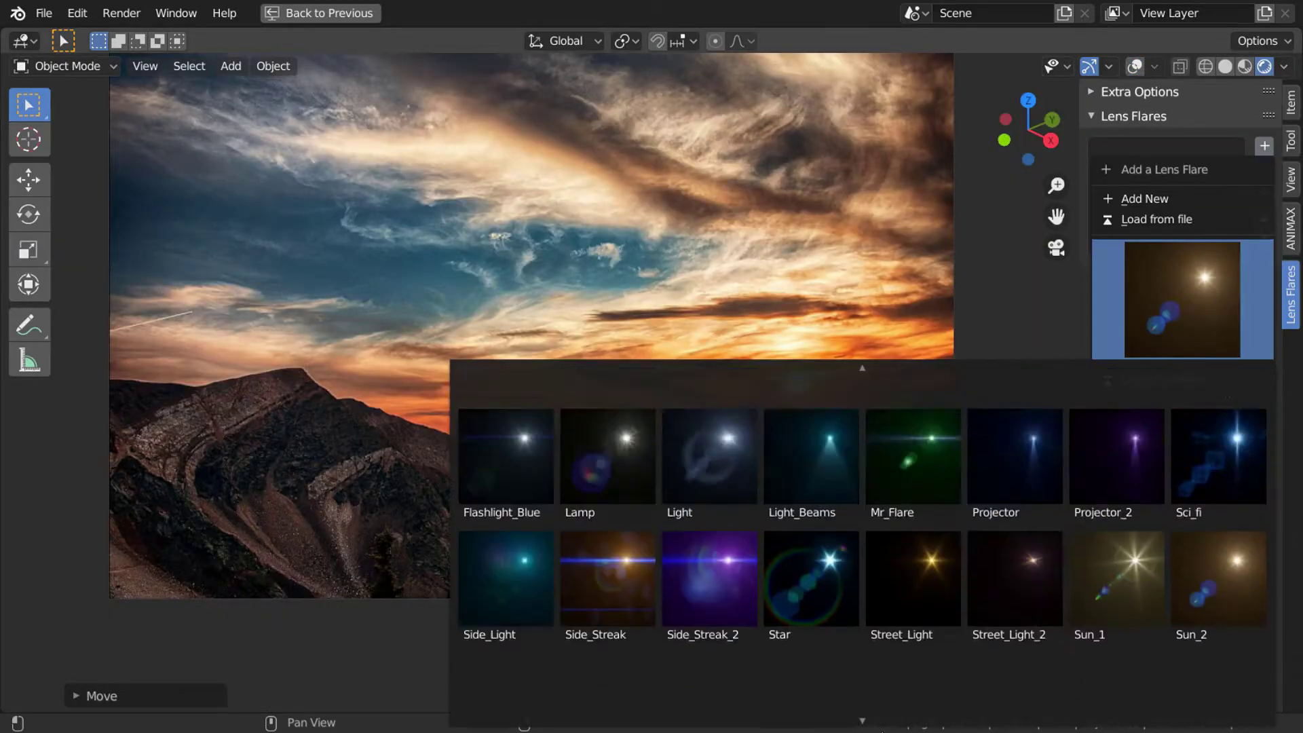
{"action": "scroll", "coordinate": [1124, 557], "scroll_direction": "down", "scroll_amount": 2}
{"action": "left_click", "coordinate": [1124, 557]}
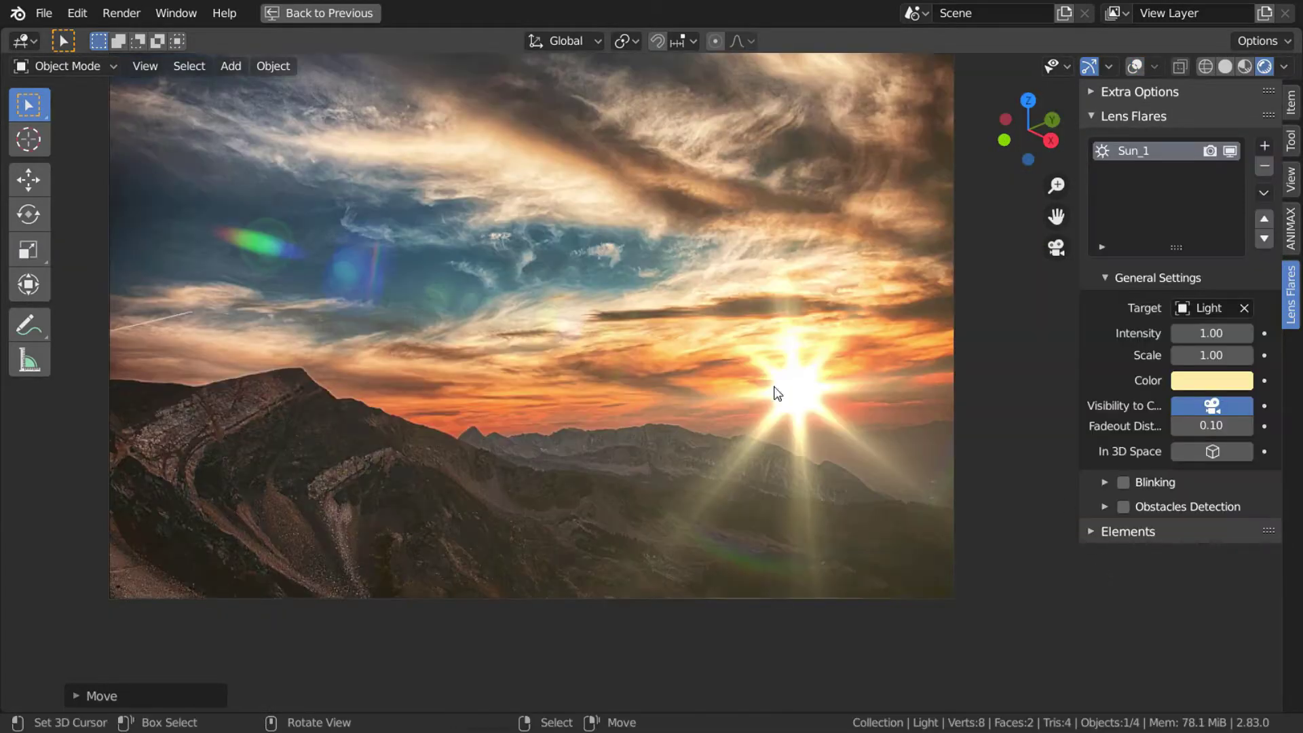
Set the Sun_1 flare's Color to orange, Scale to 0.70 and Intensity to 1.69
{"action": "left_click", "coordinate": [1216, 377]}
{"action": "left_click_drag", "start_coordinate": [1121, 216], "coordinate": [1126, 229]}
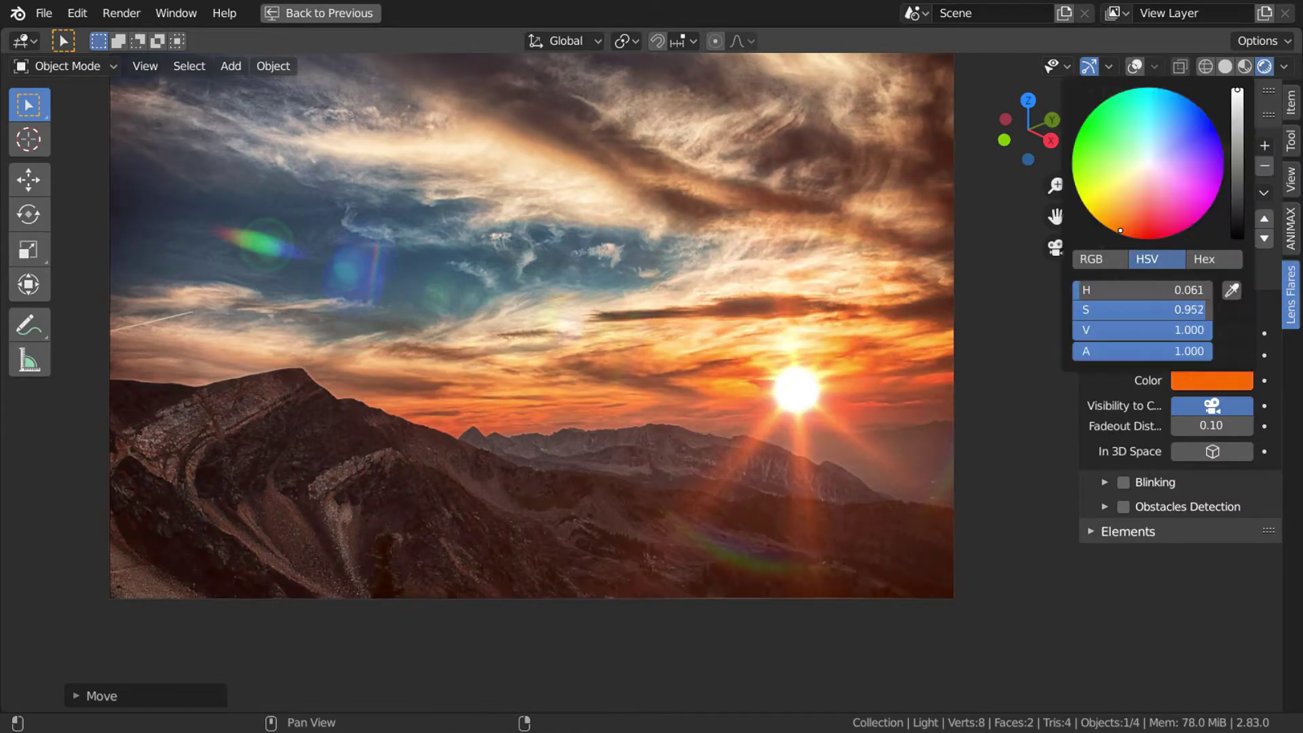
{"action": "scroll", "coordinate": [786, 418], "scroll_direction": "up", "scroll_amount": 2, "text": "shift"}
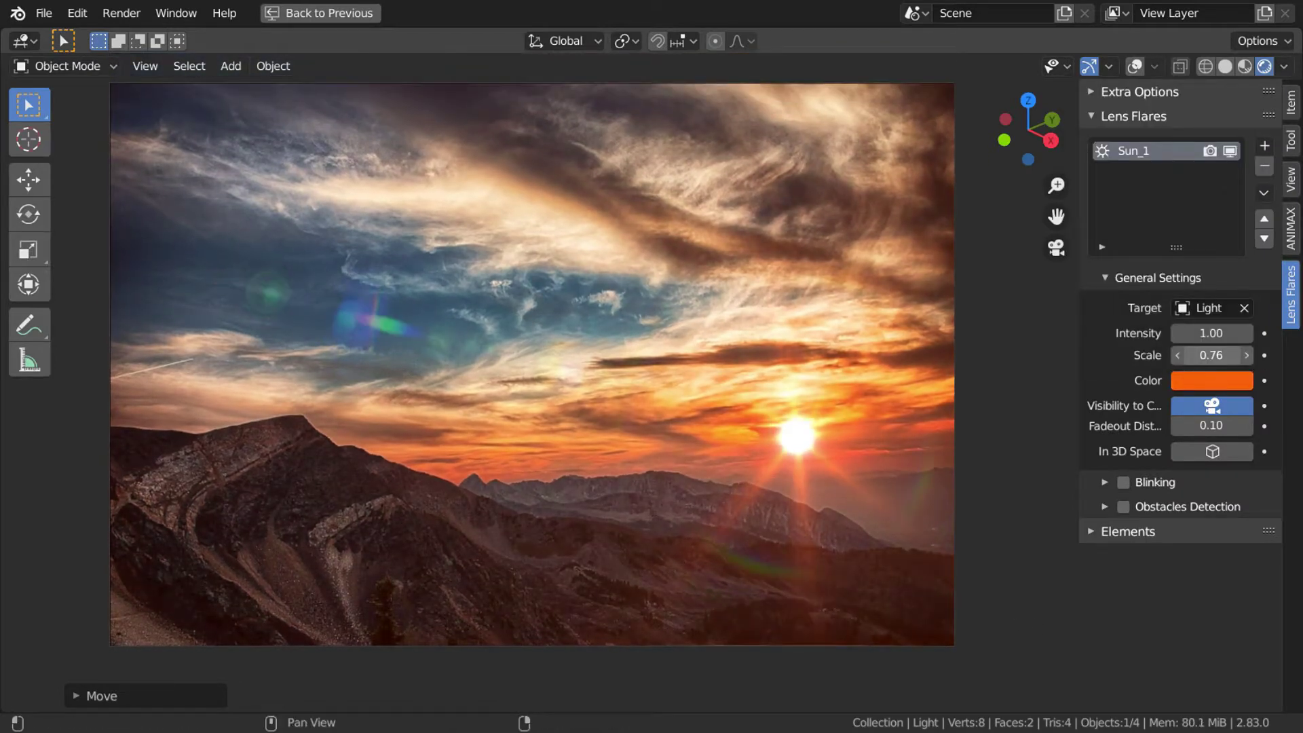
{"action": "mouse_move", "coordinate": [1220, 333]}
{"action": "left_mouse_down"}
{"action": "mouse_move", "coordinate": [1263, 334]}
{"action": "mouse_move", "coordinate": [1214, 333]}
{"action": "left_mouse_up"}
{"action": "scroll", "coordinate": [743, 436], "scroll_direction": "down", "scroll_amount": 3}
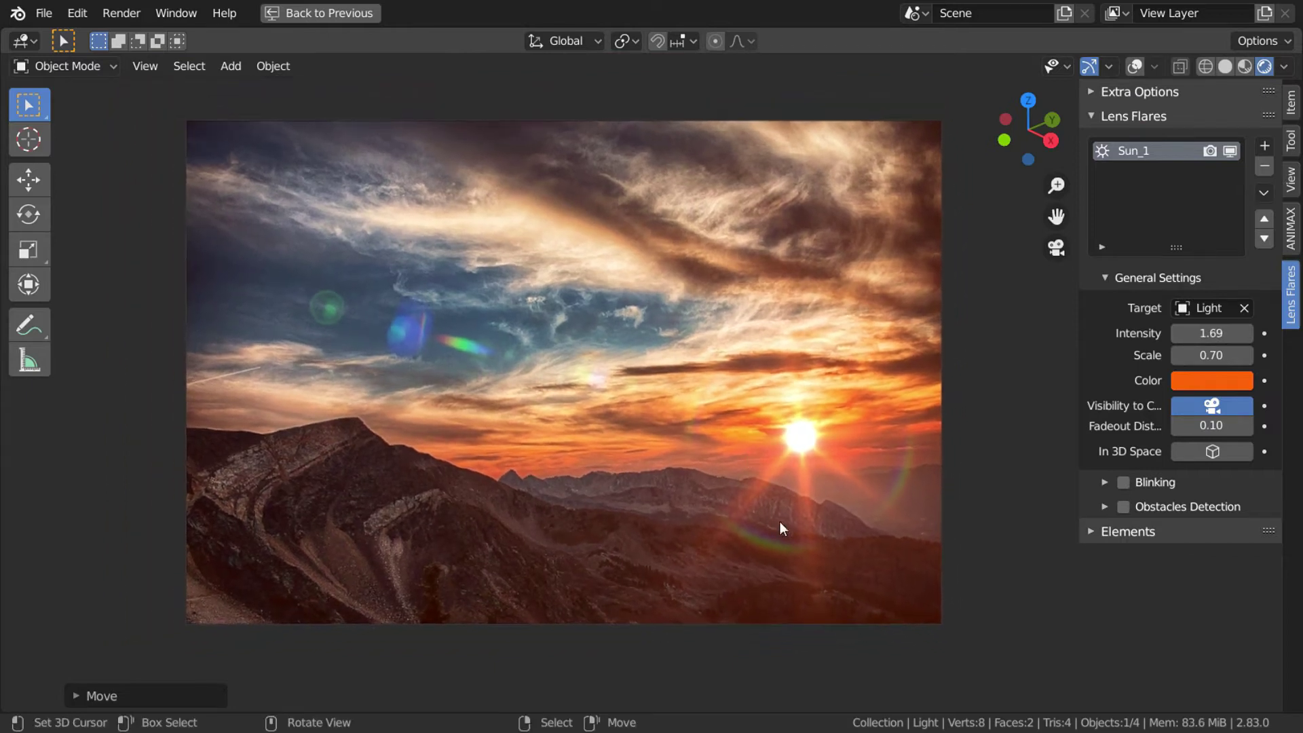
Test the flare by moving the light, and render the frame to examine the whole image
{"action": "key", "text": "g"}
{"action": "key", "text": "Escape"}
{"action": "key", "text": "F12"}
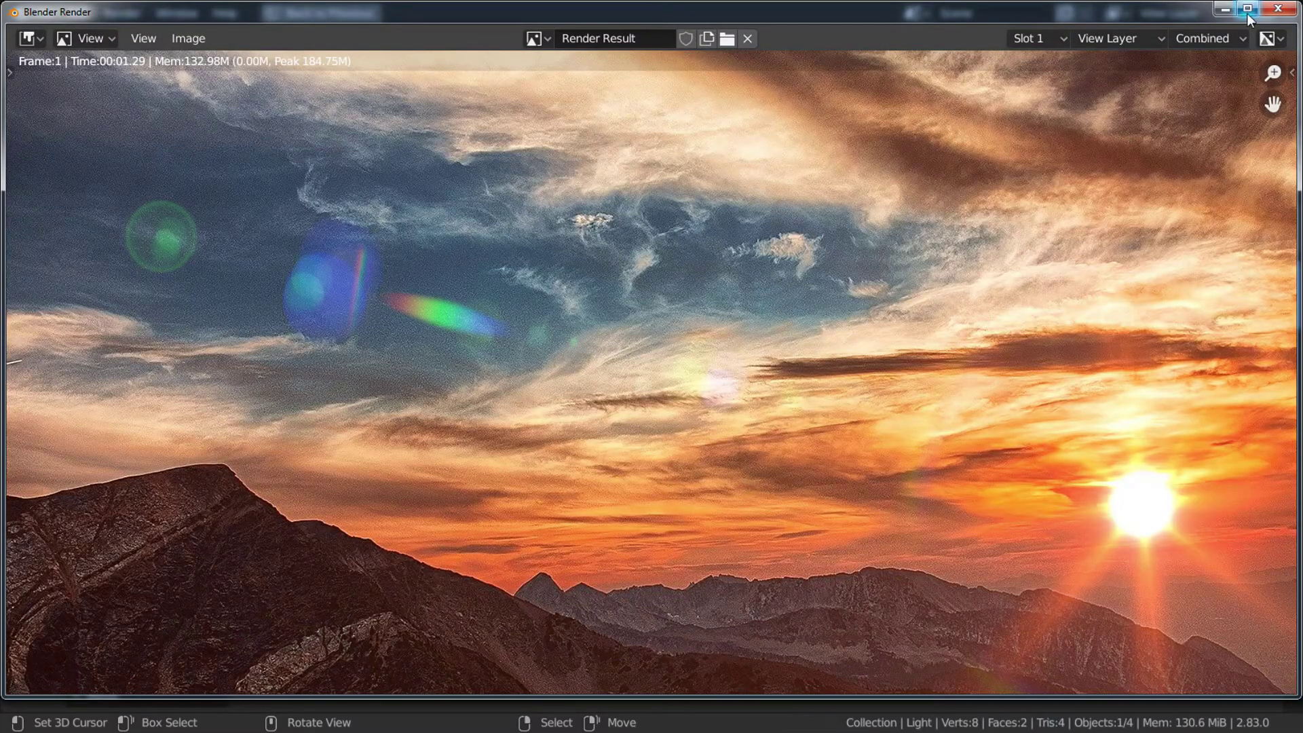
{"action": "left_click", "coordinate": [1247, 9]}
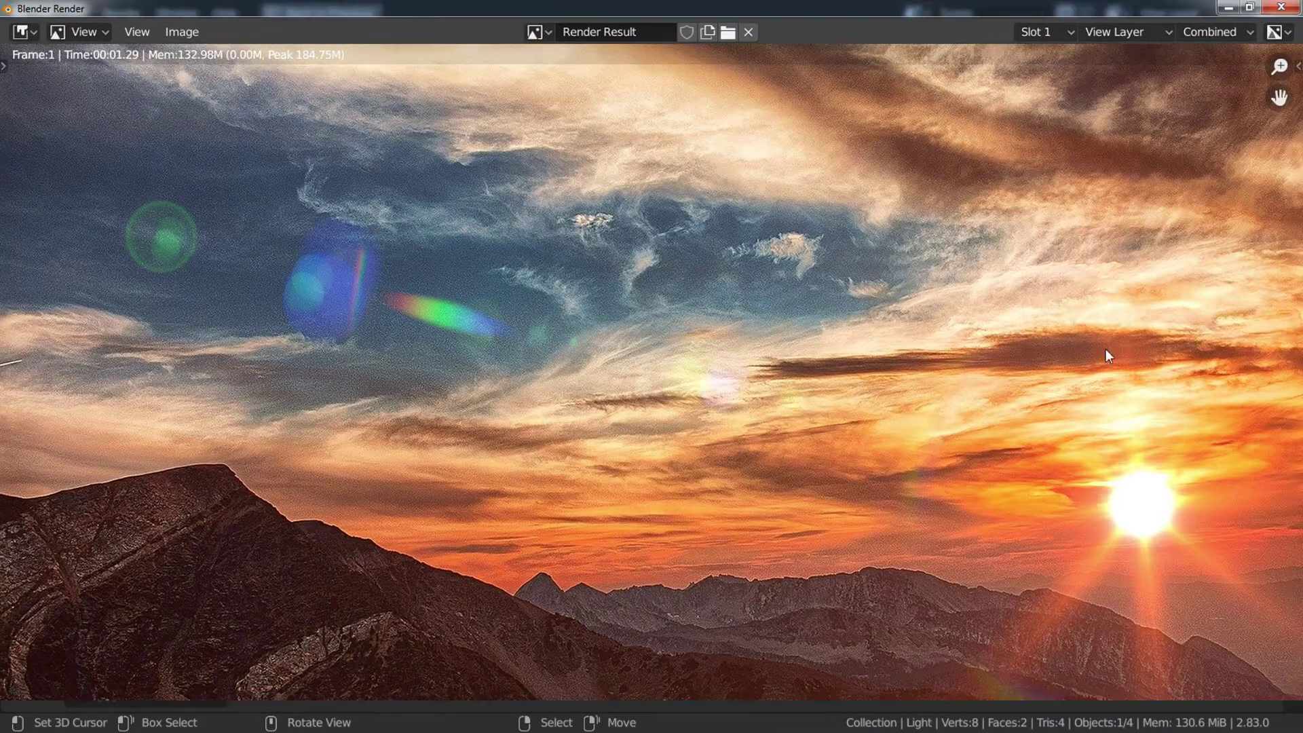
{"action": "middle_click_drag", "start_coordinate": [1024, 367], "coordinate": [813, 429], "text": "ctrl"}
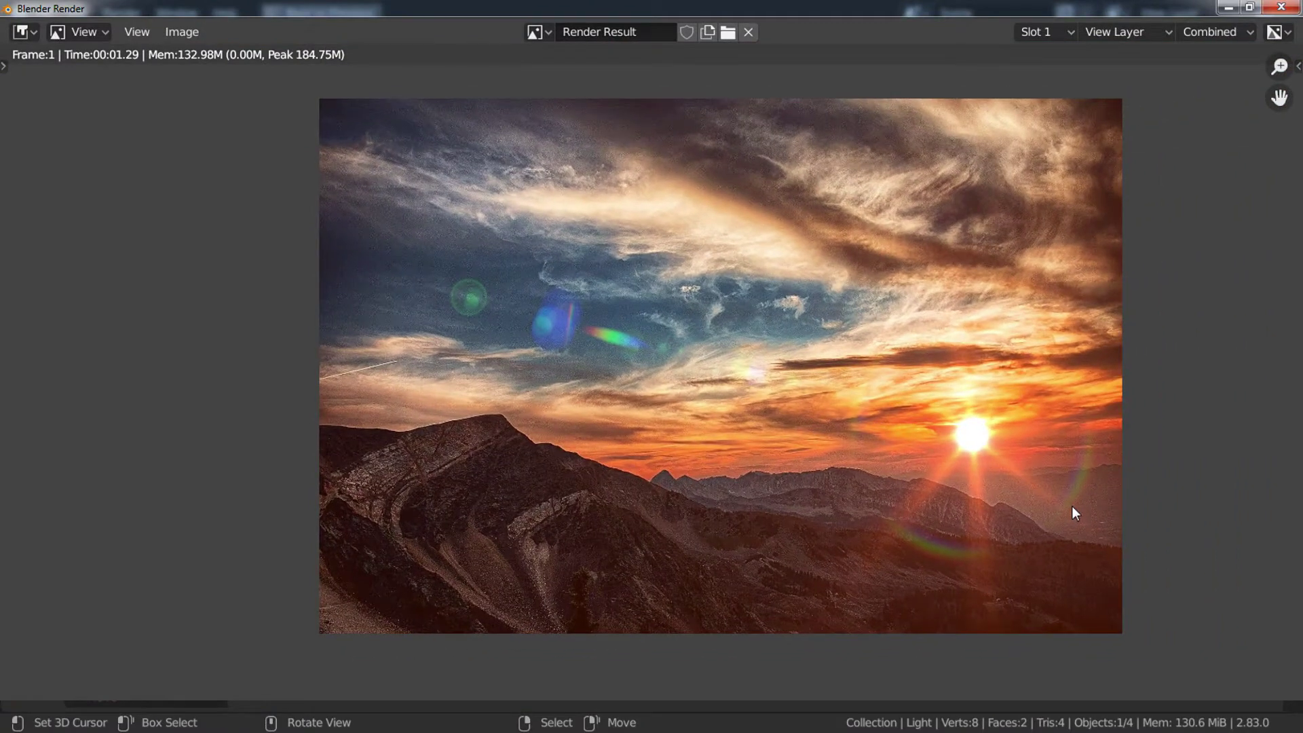
{"action": "key", "text": "Escape"}
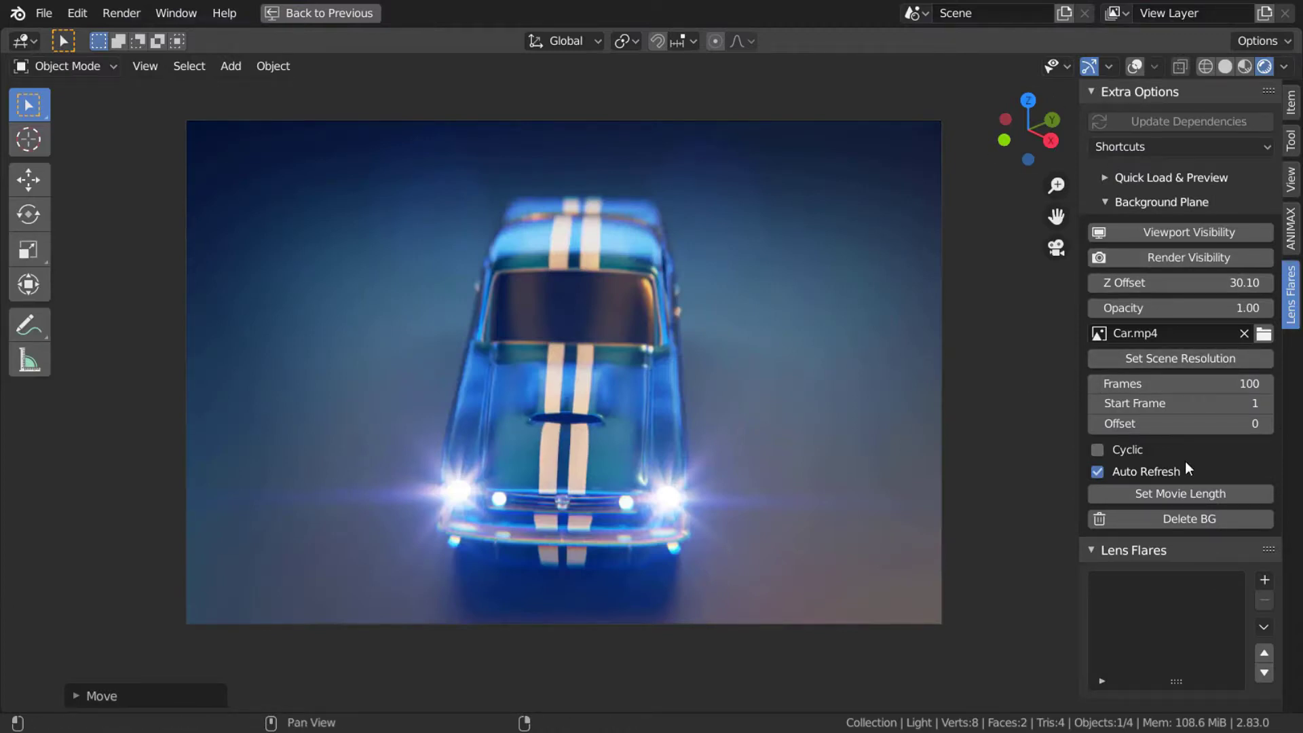
Match the scene resolution and movie length to the Car.mp4 background video
{"action": "left_click", "coordinate": [1167, 362]}
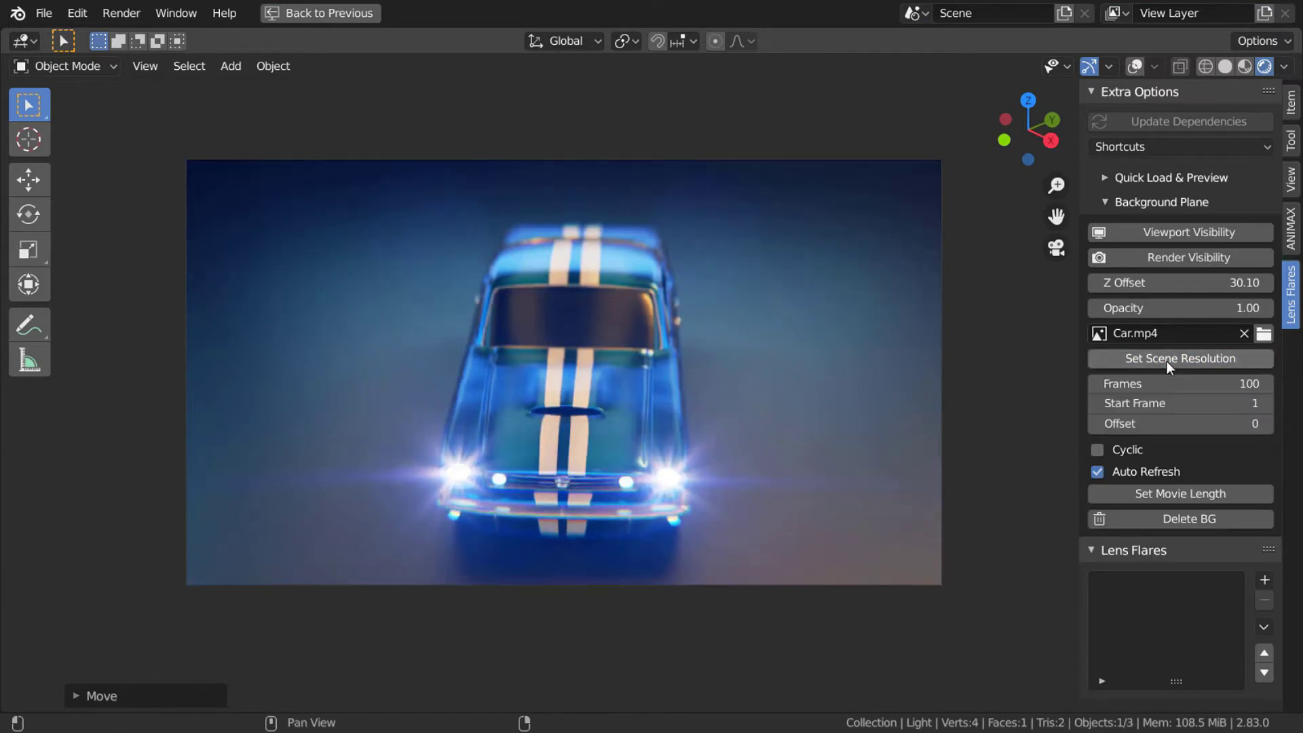
{"action": "left_click", "coordinate": [1167, 361]}
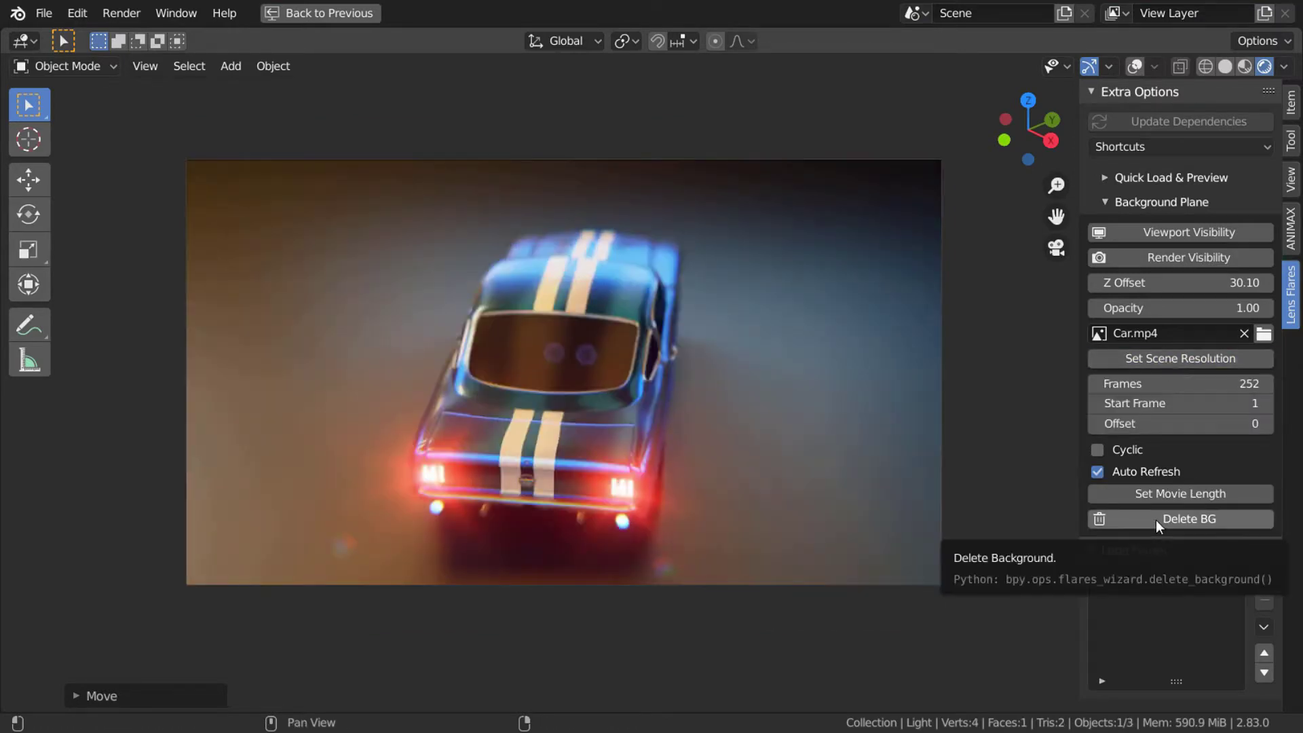
Frame the Car.mp4 background in the viewport and delete the background plane
{"action": "scroll", "coordinate": [761, 431], "scroll_direction": "up", "scroll_amount": 1}
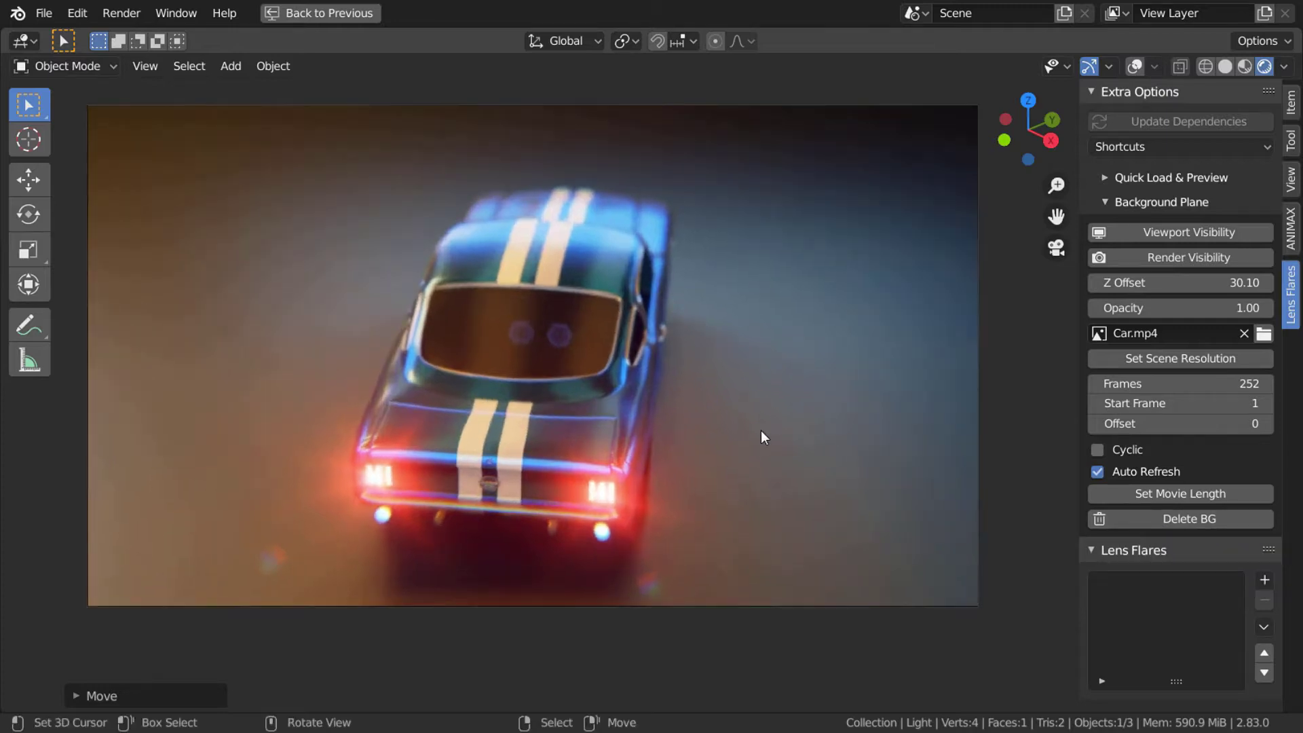
{"action": "middle_click_drag", "start_coordinate": [760, 430], "coordinate": [785, 467], "text": "shift"}
{"action": "left_click", "coordinate": [1185, 520]}
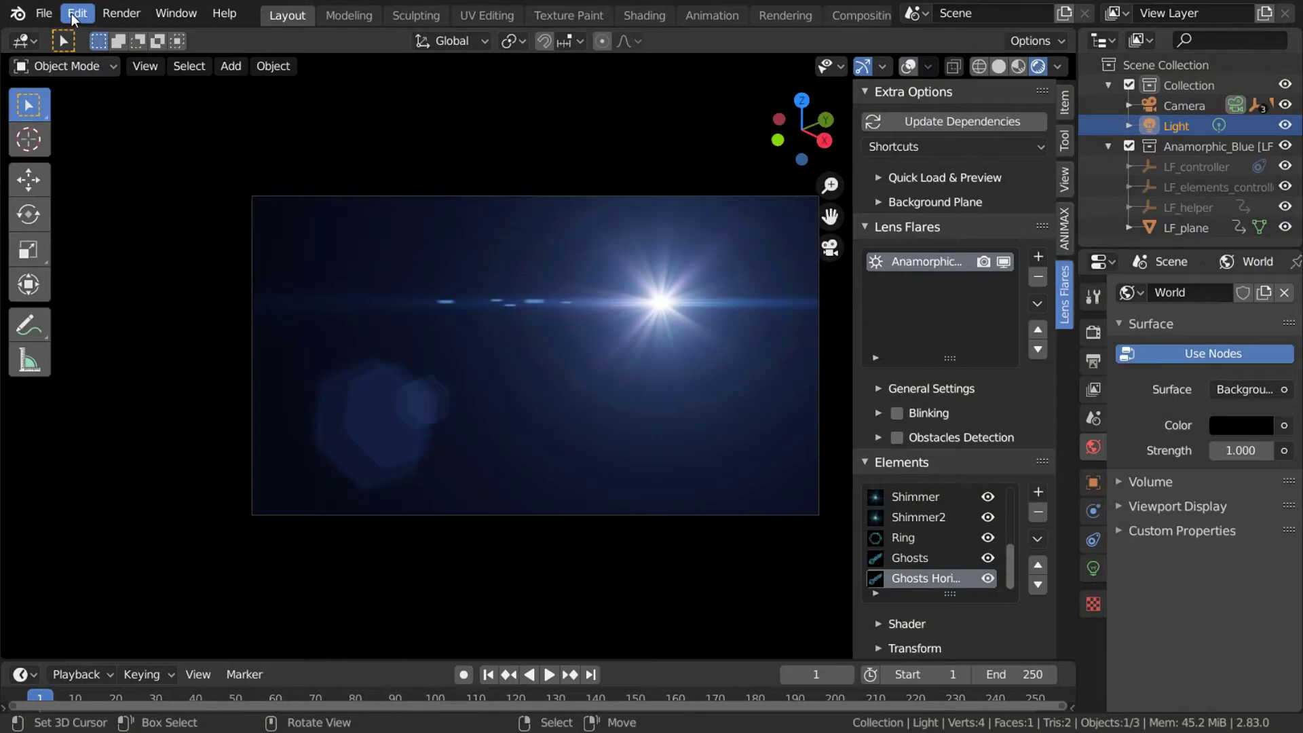
Disable the Flares Wizard add-on in the preferences and try moving the light without it
{"action": "left_click", "coordinate": [75, 13]}
{"action": "left_click", "coordinate": [105, 303]}
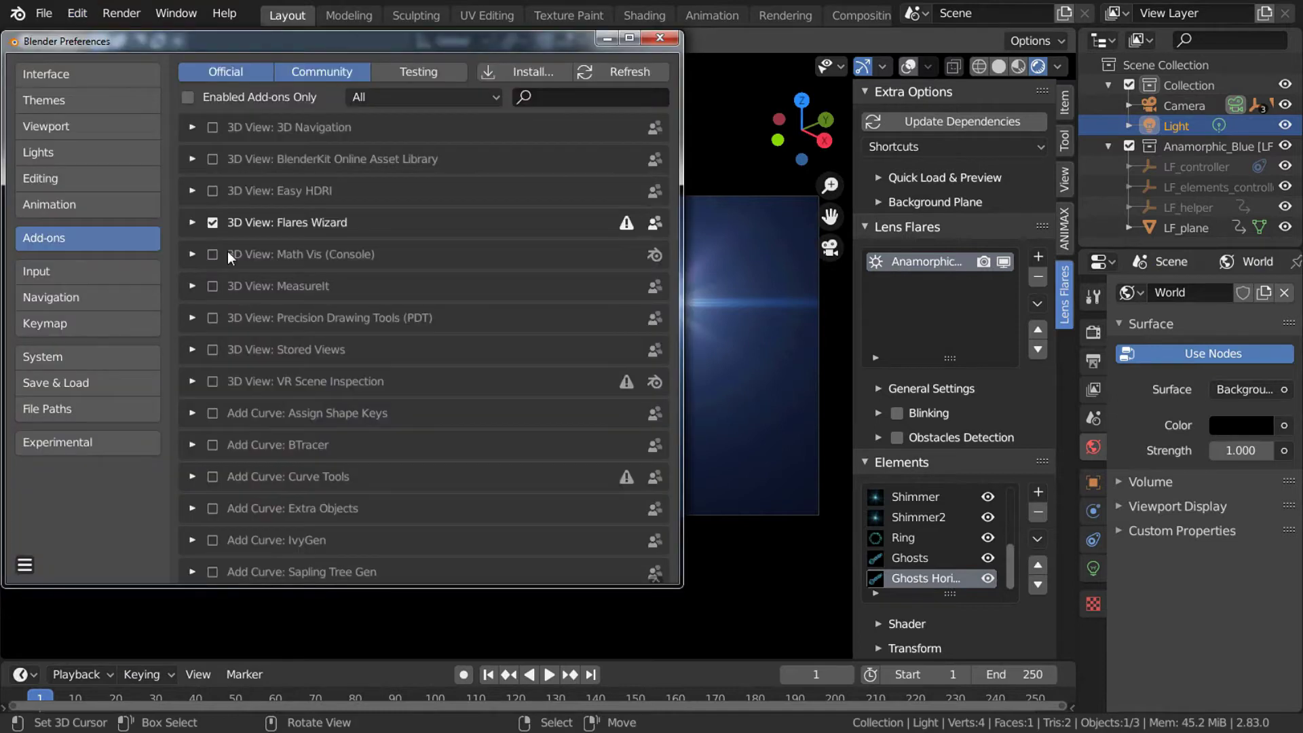
{"action": "left_click", "coordinate": [212, 223]}
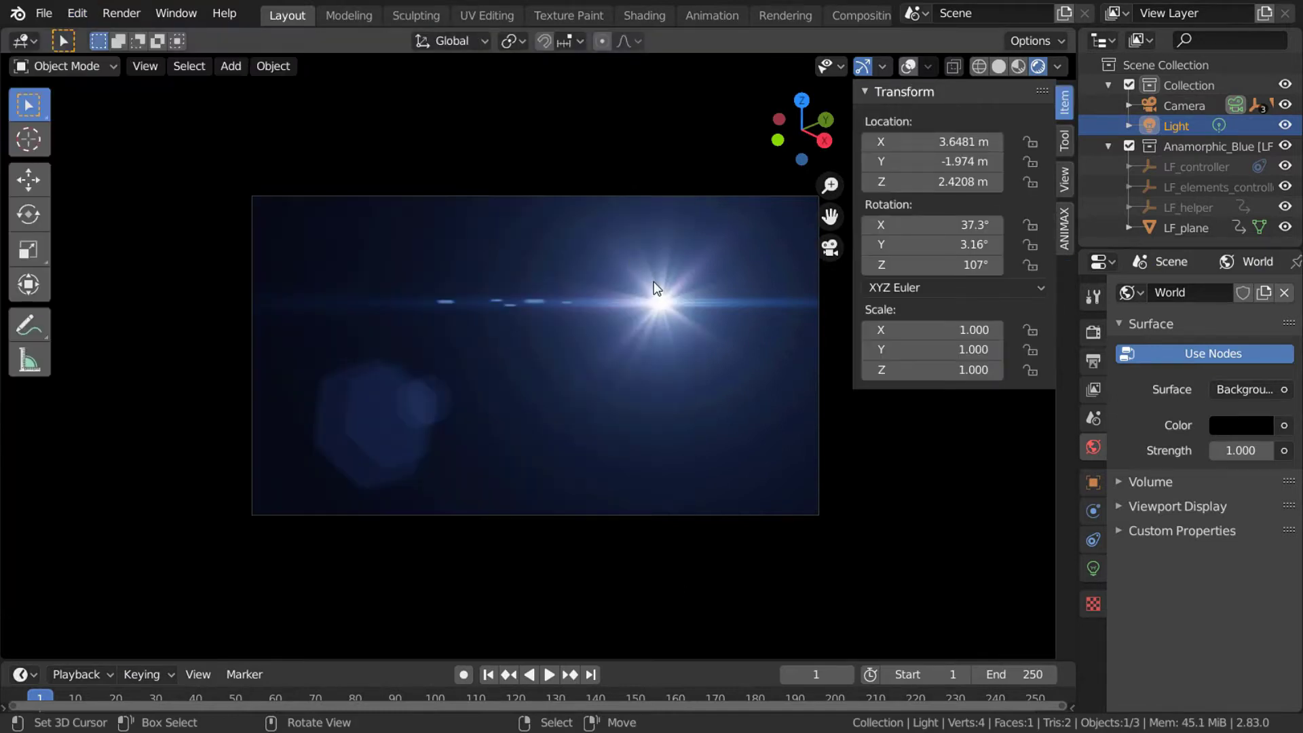
{"action": "key", "text": "g"}
{"action": "key", "text": "Escape"}
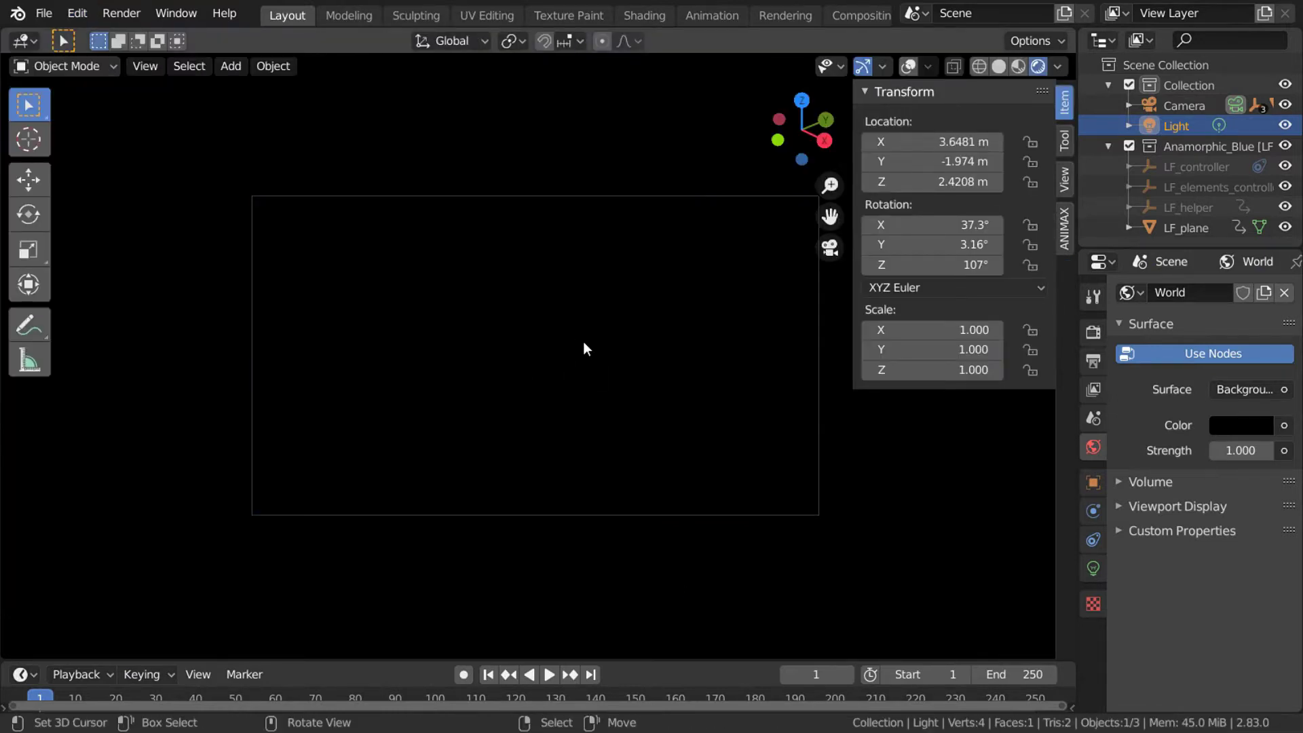
Re-enable the Flares Wizard add-on in the preferences and update the flare dependencies
{"action": "left_click", "coordinate": [80, 15]}
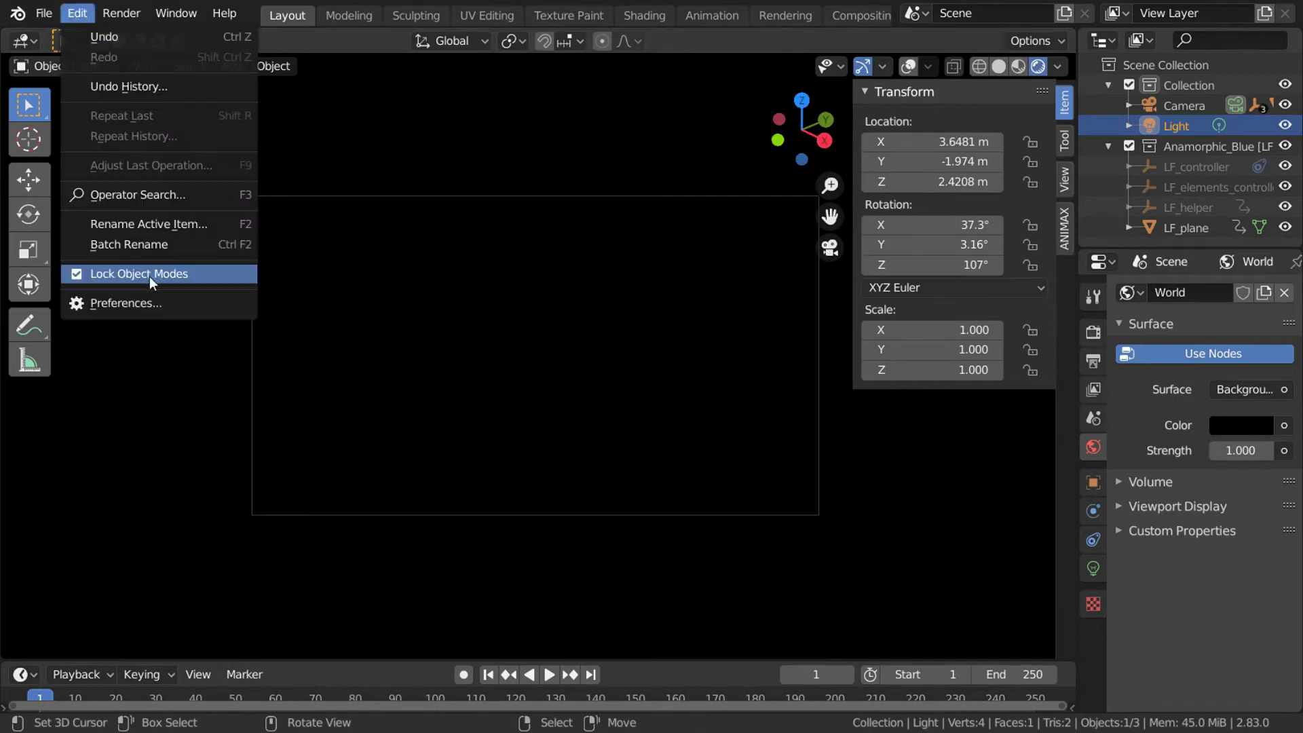
{"action": "left_click", "coordinate": [148, 300]}
{"action": "left_click", "coordinate": [213, 223]}
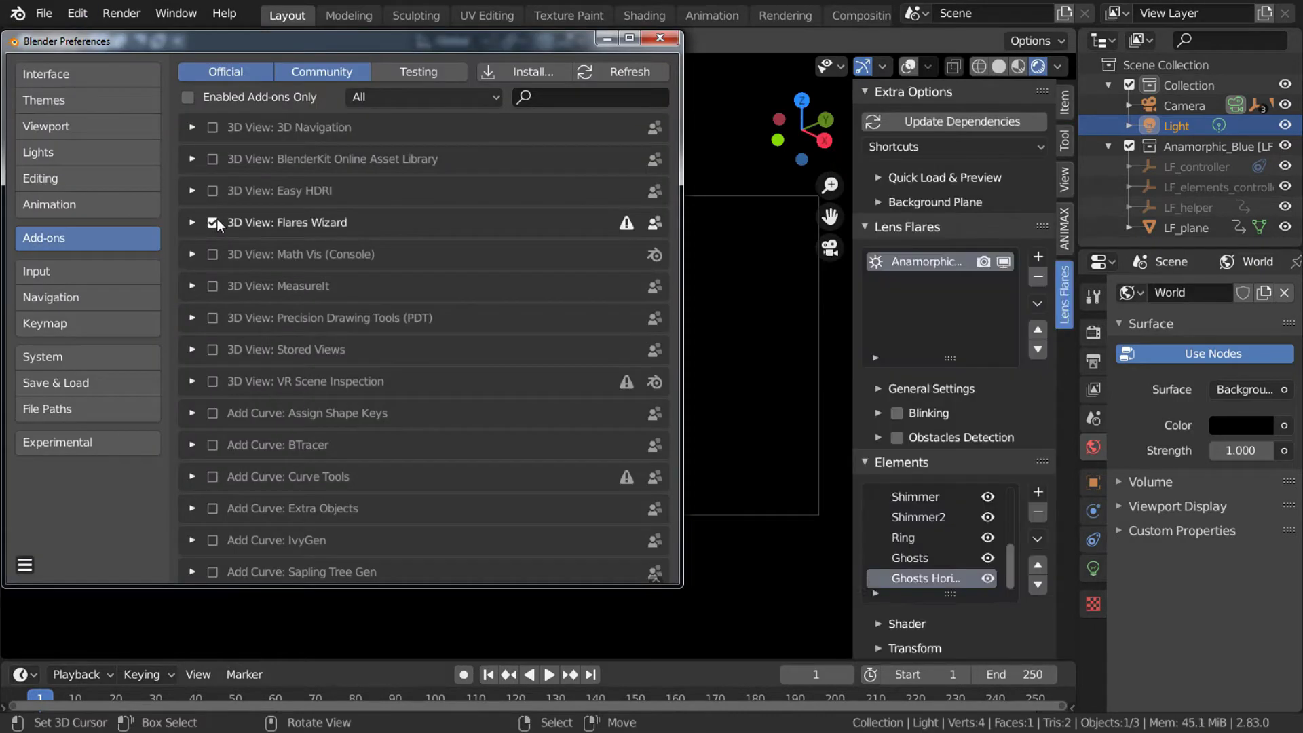
{"action": "left_click", "coordinate": [565, 3]}
{"action": "left_click", "coordinate": [953, 126]}
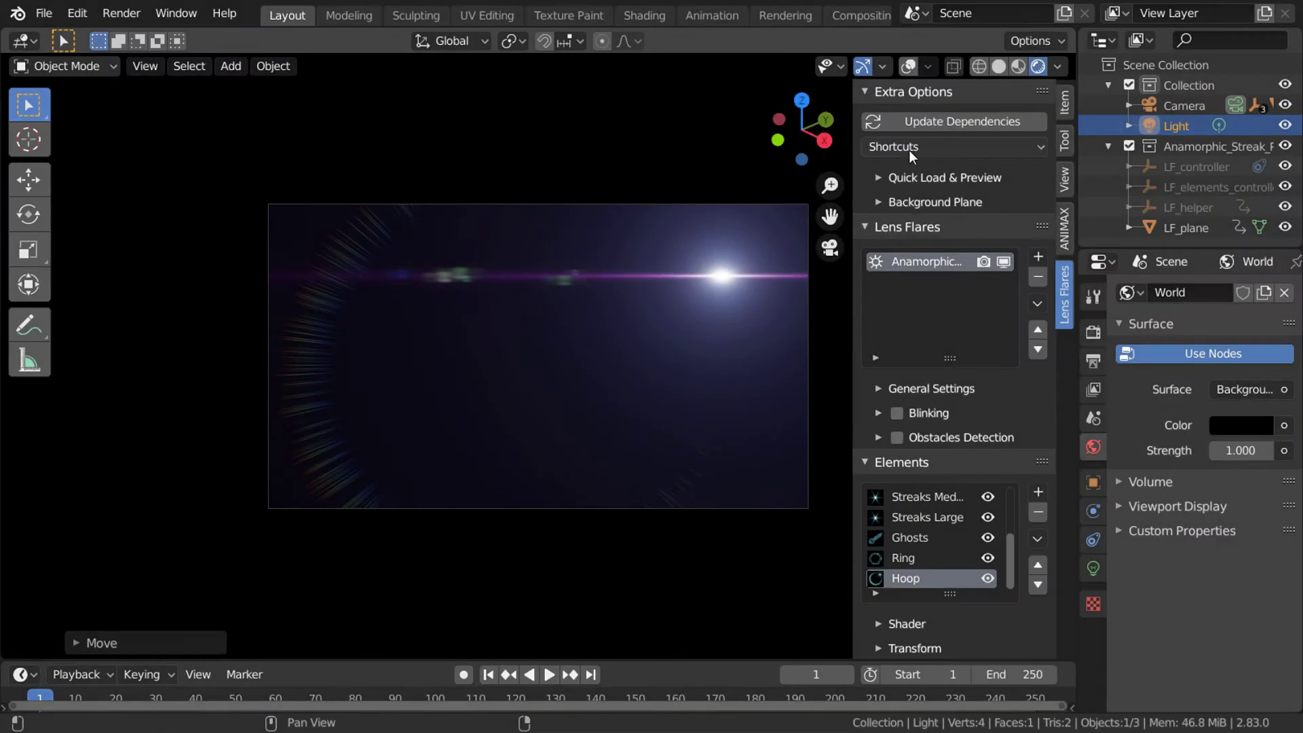
Open the add-on's Elements folder to view the element images, close it, and open the Thumbnails folder
{"action": "left_click", "coordinate": [910, 148]}
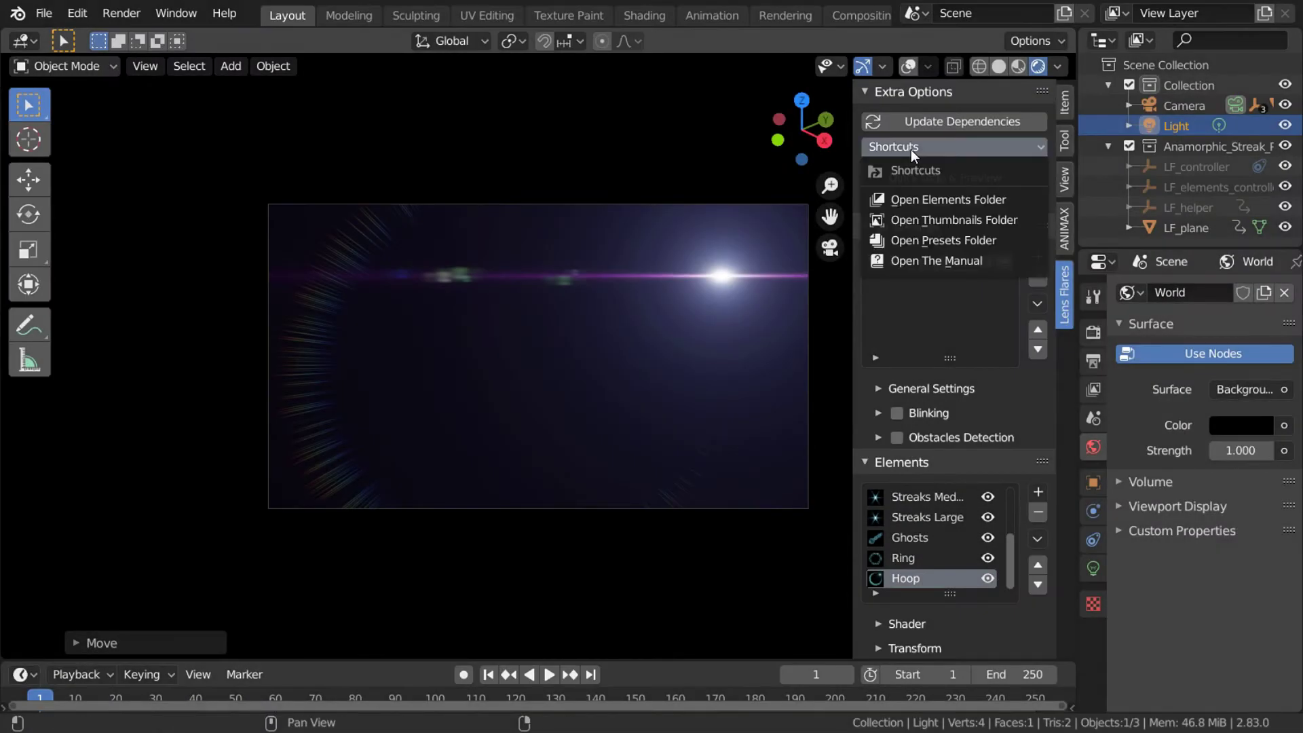
{"action": "left_click", "coordinate": [935, 201]}
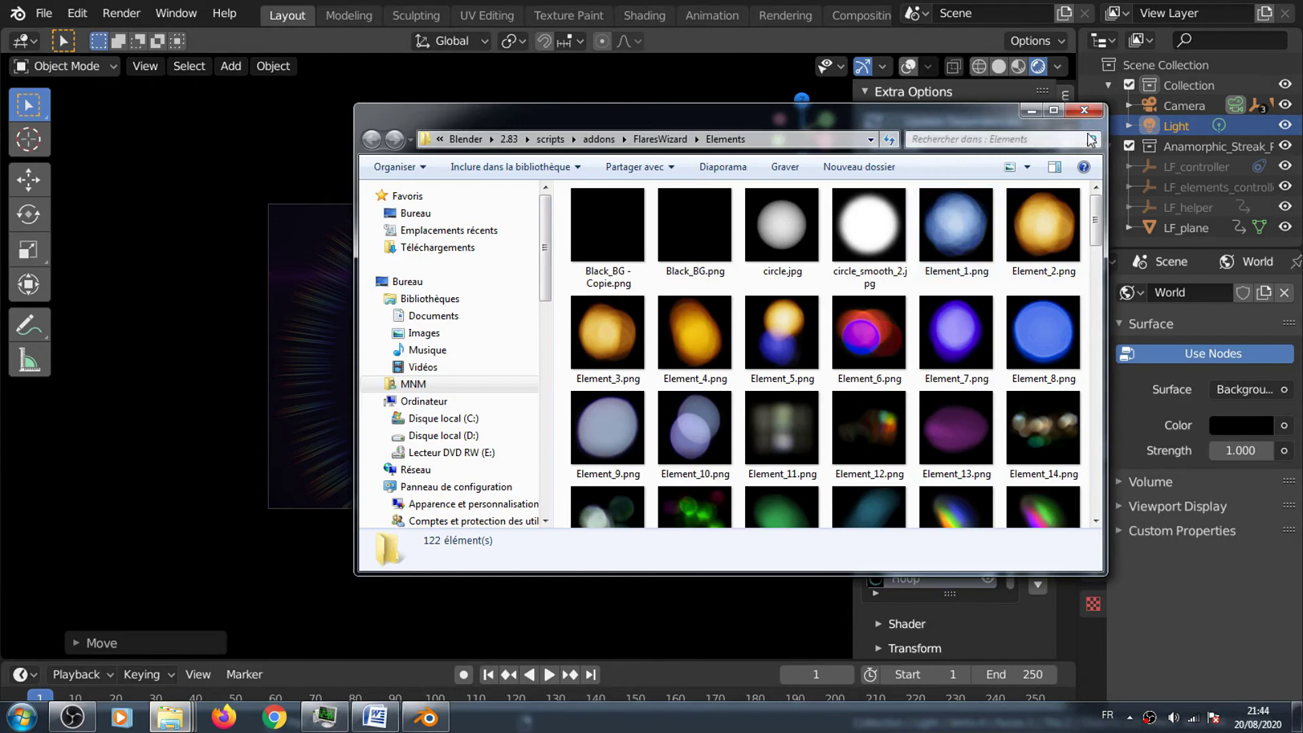
{"action": "left_click", "coordinate": [1084, 110]}
{"action": "left_click", "coordinate": [929, 148]}
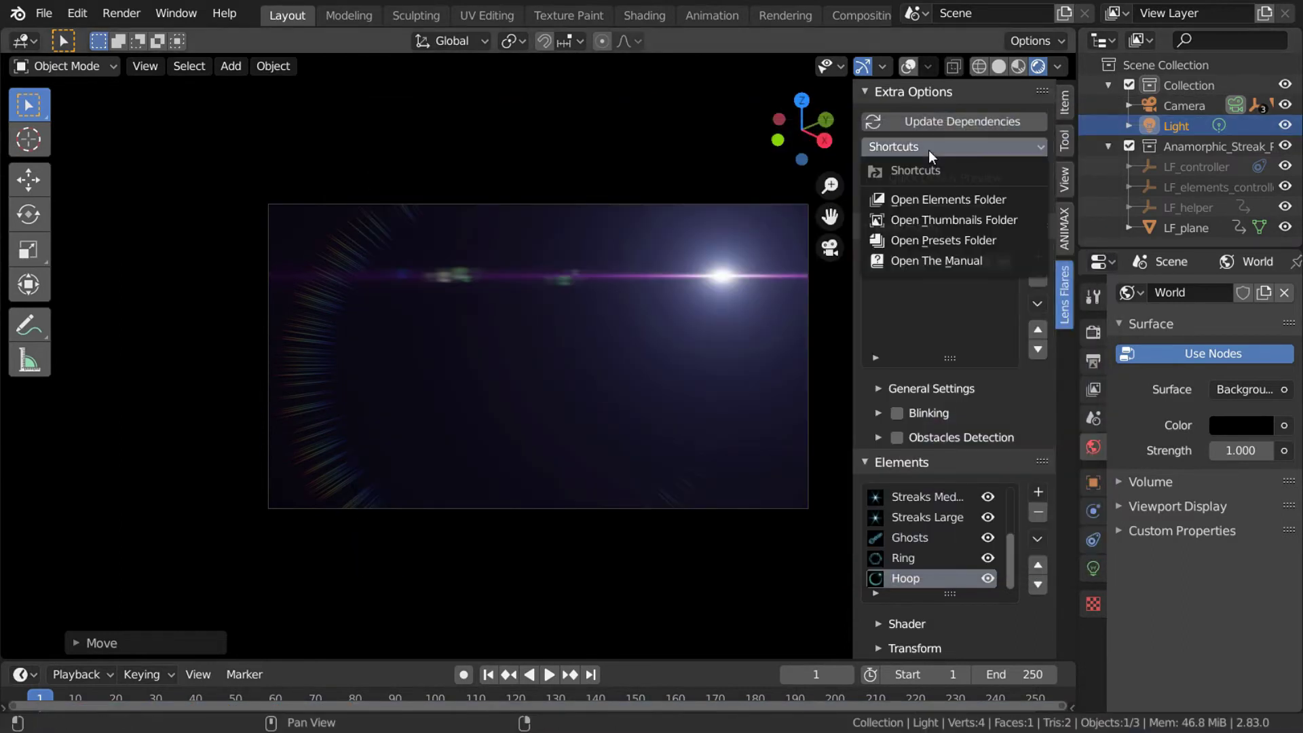
{"action": "left_click", "coordinate": [954, 218]}
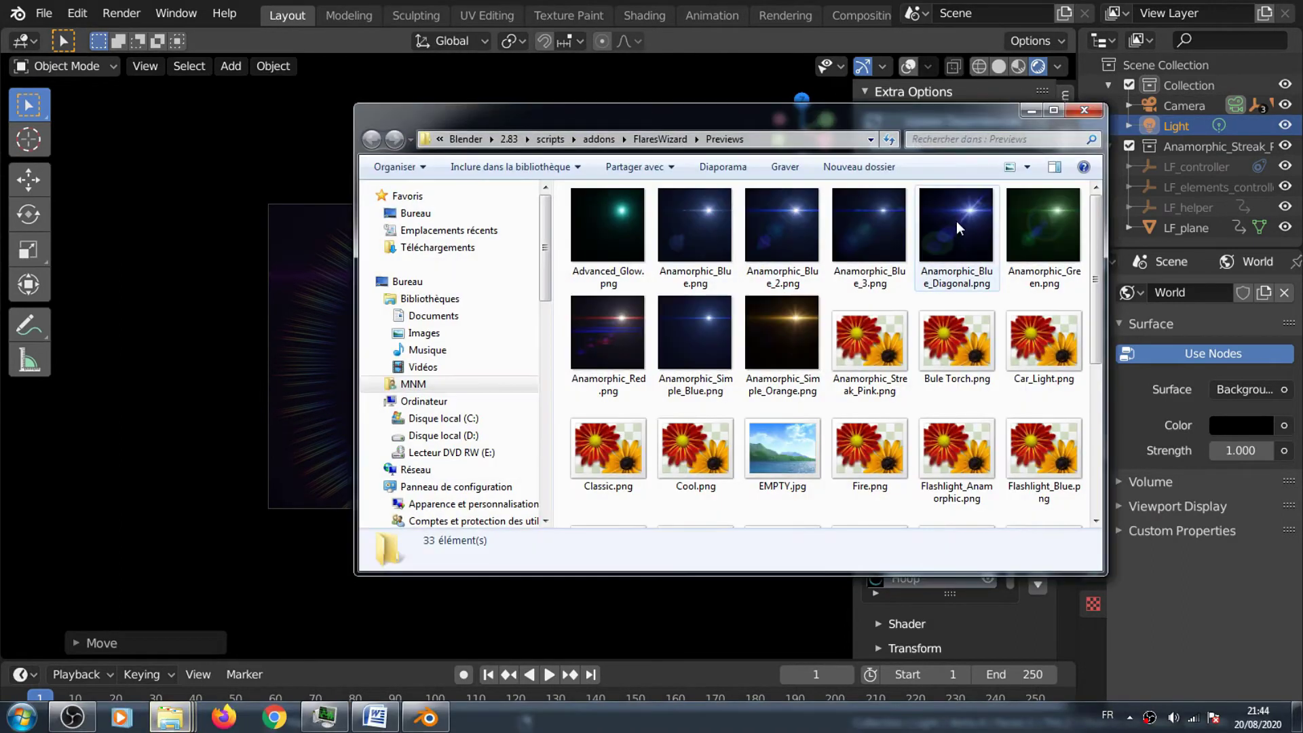